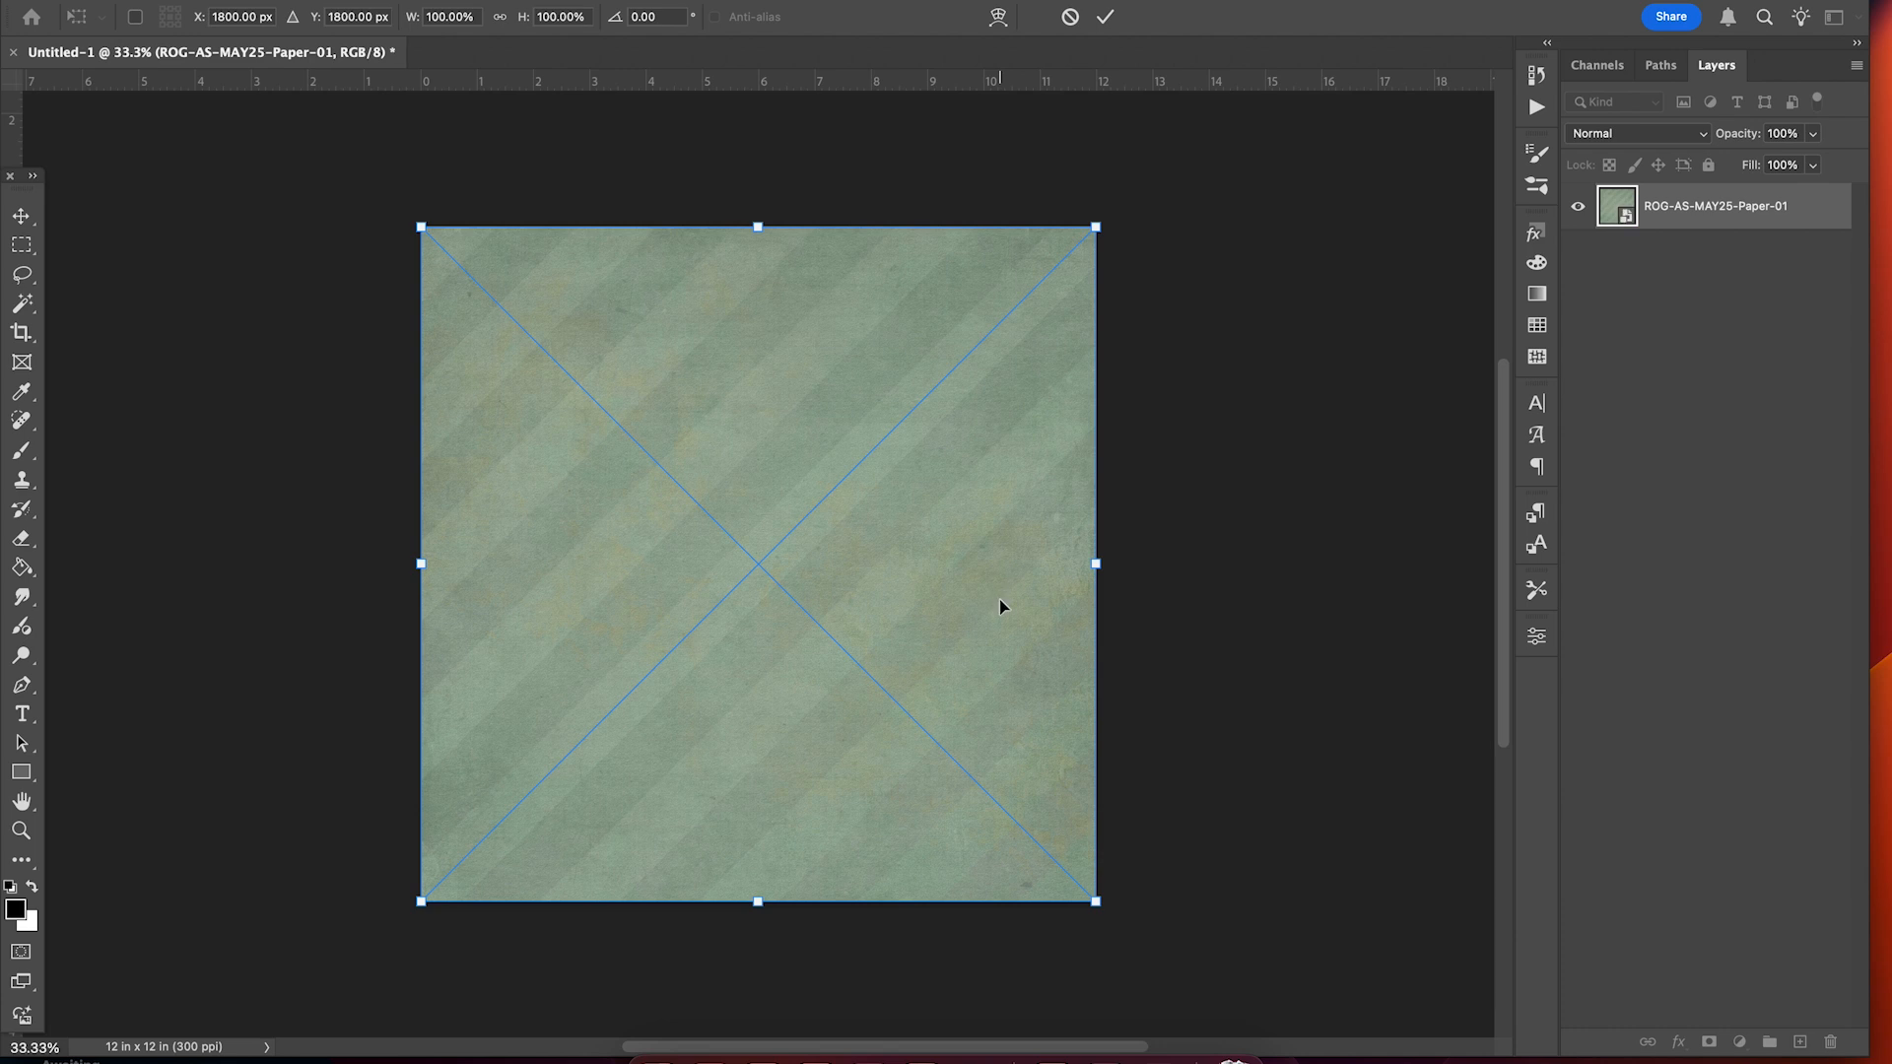
key("Return")
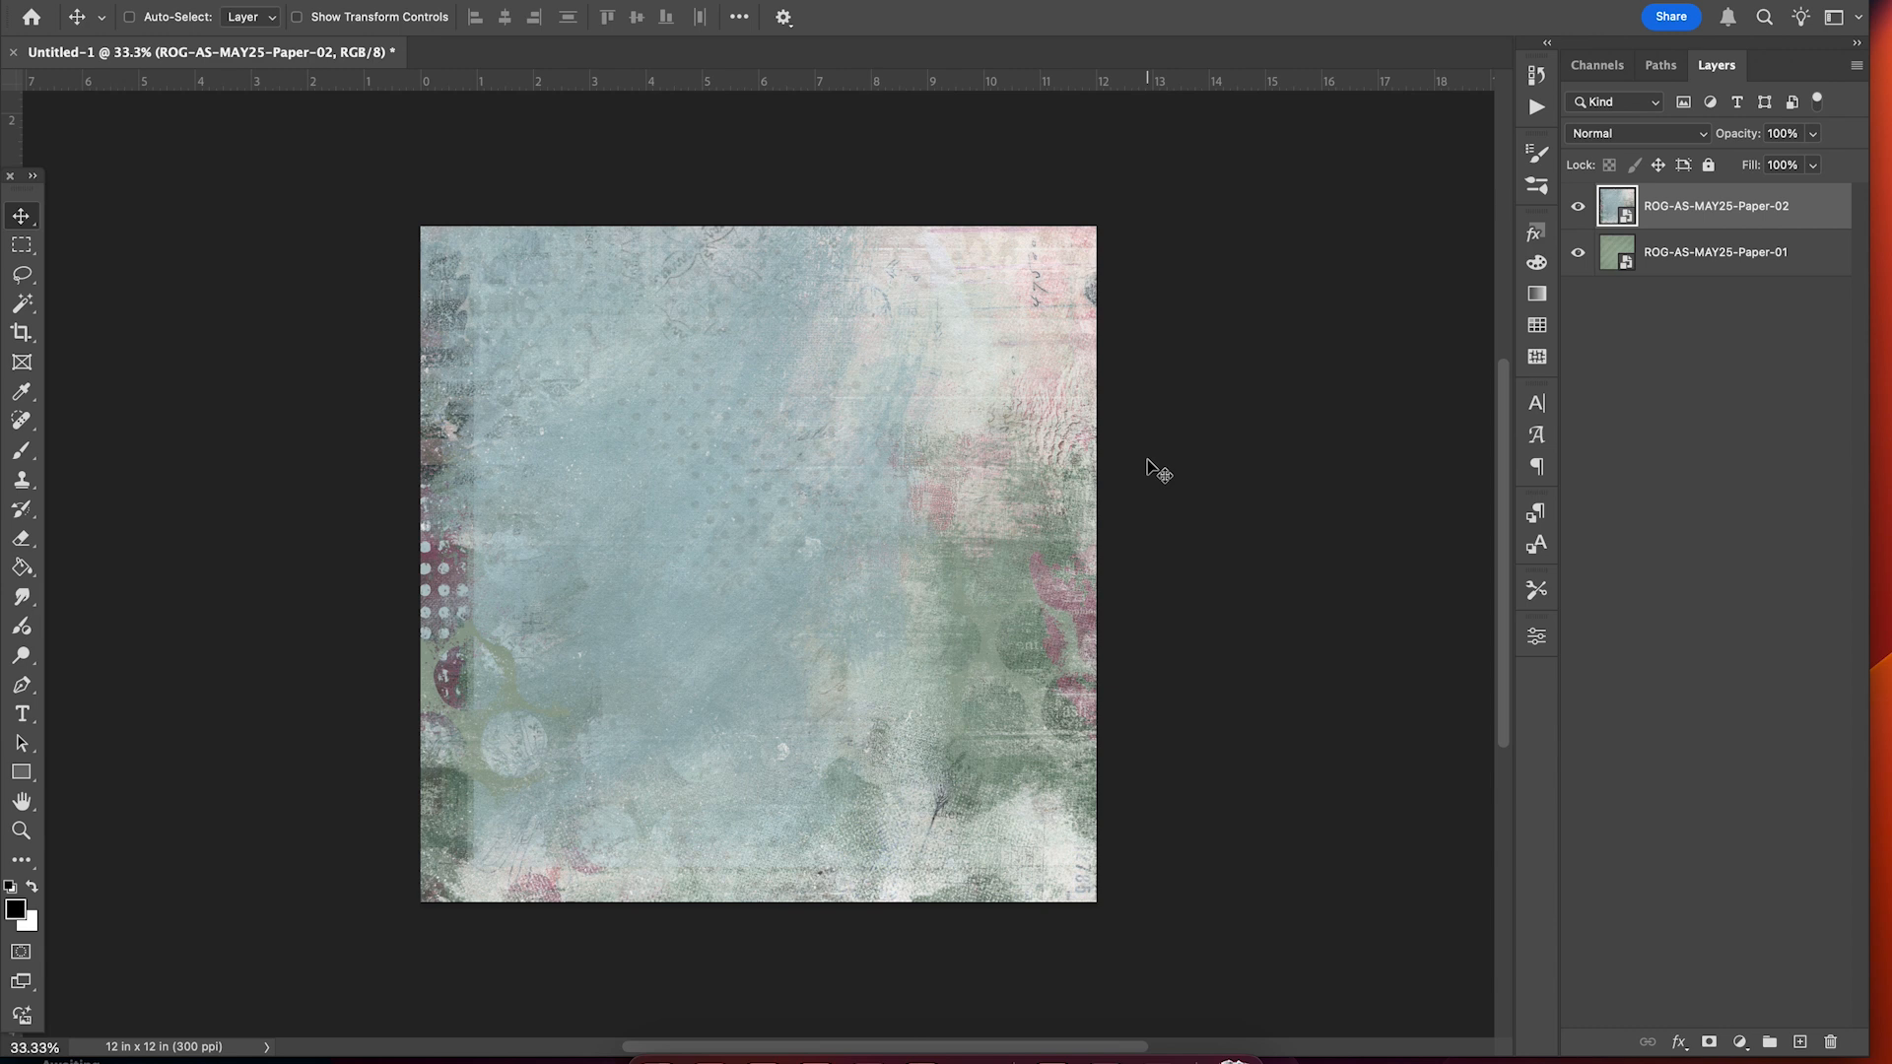
Commit the placement of the green Paper-01 background paper.
key("ctrl+t")
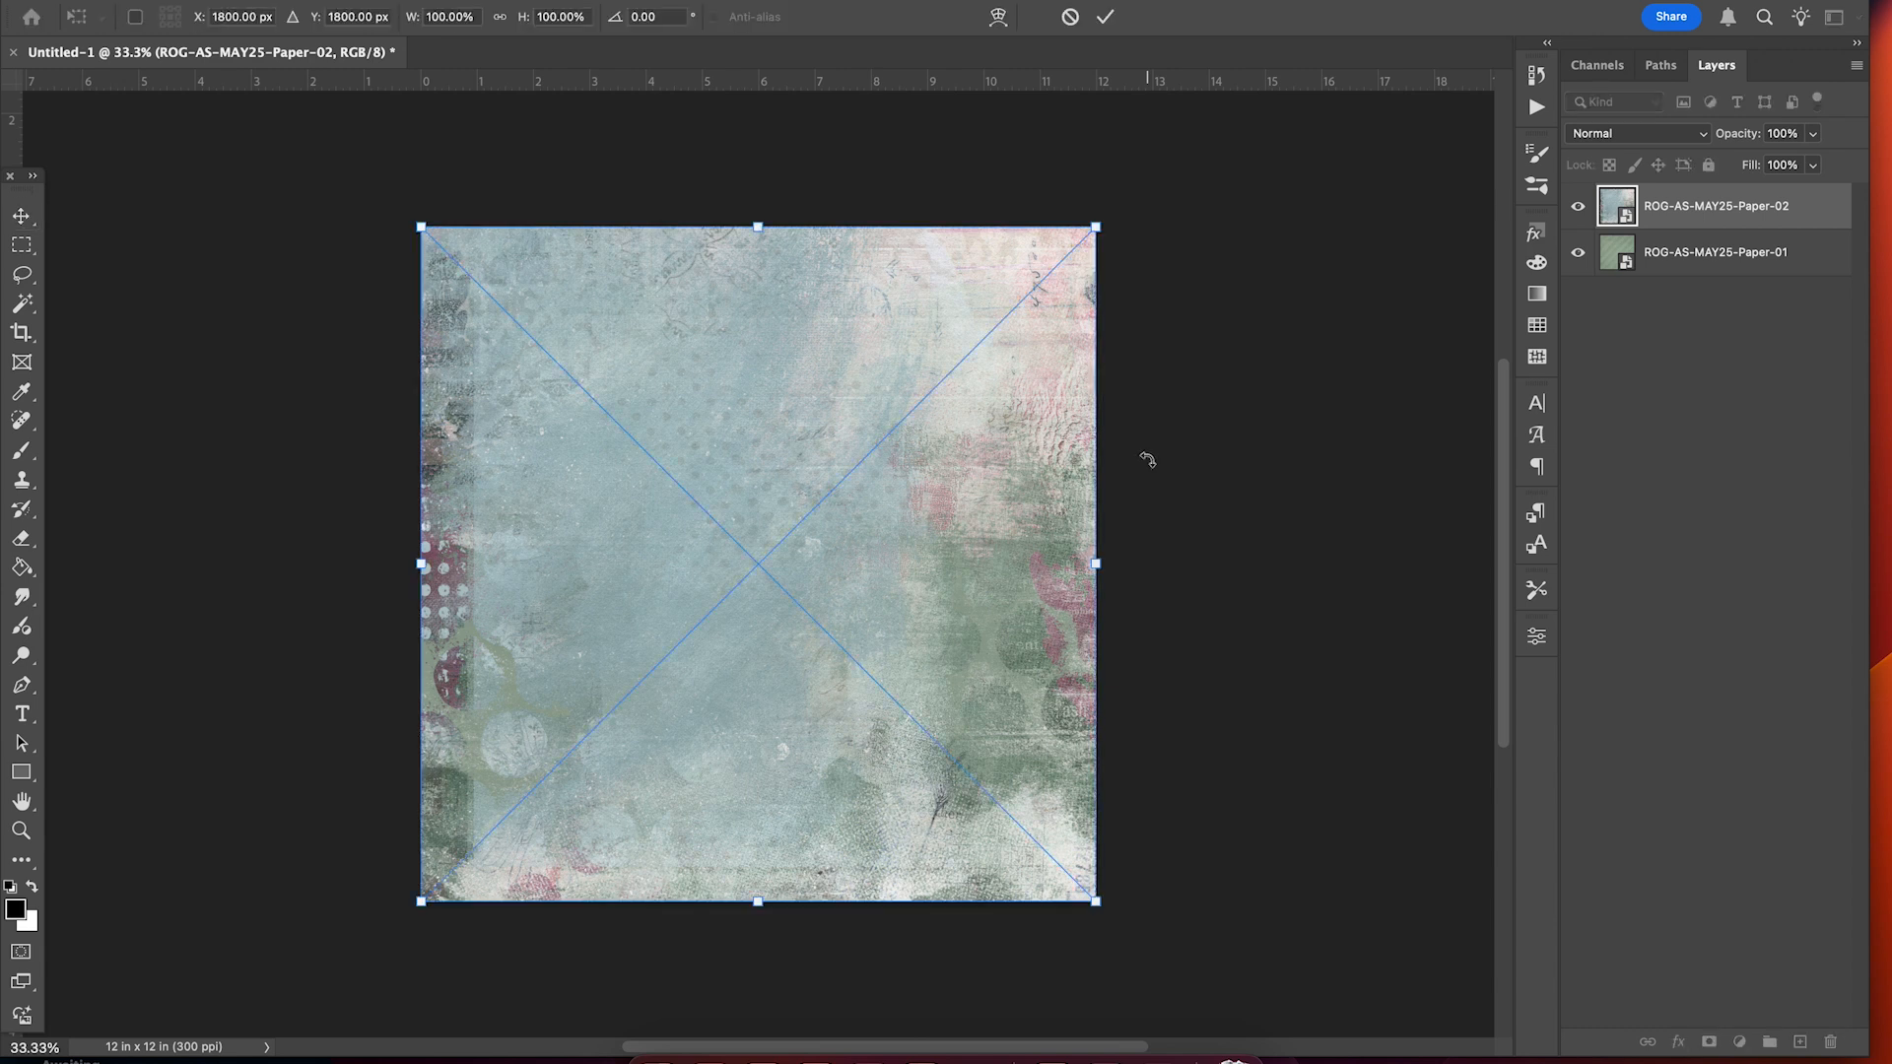
left_click(1105, 17)
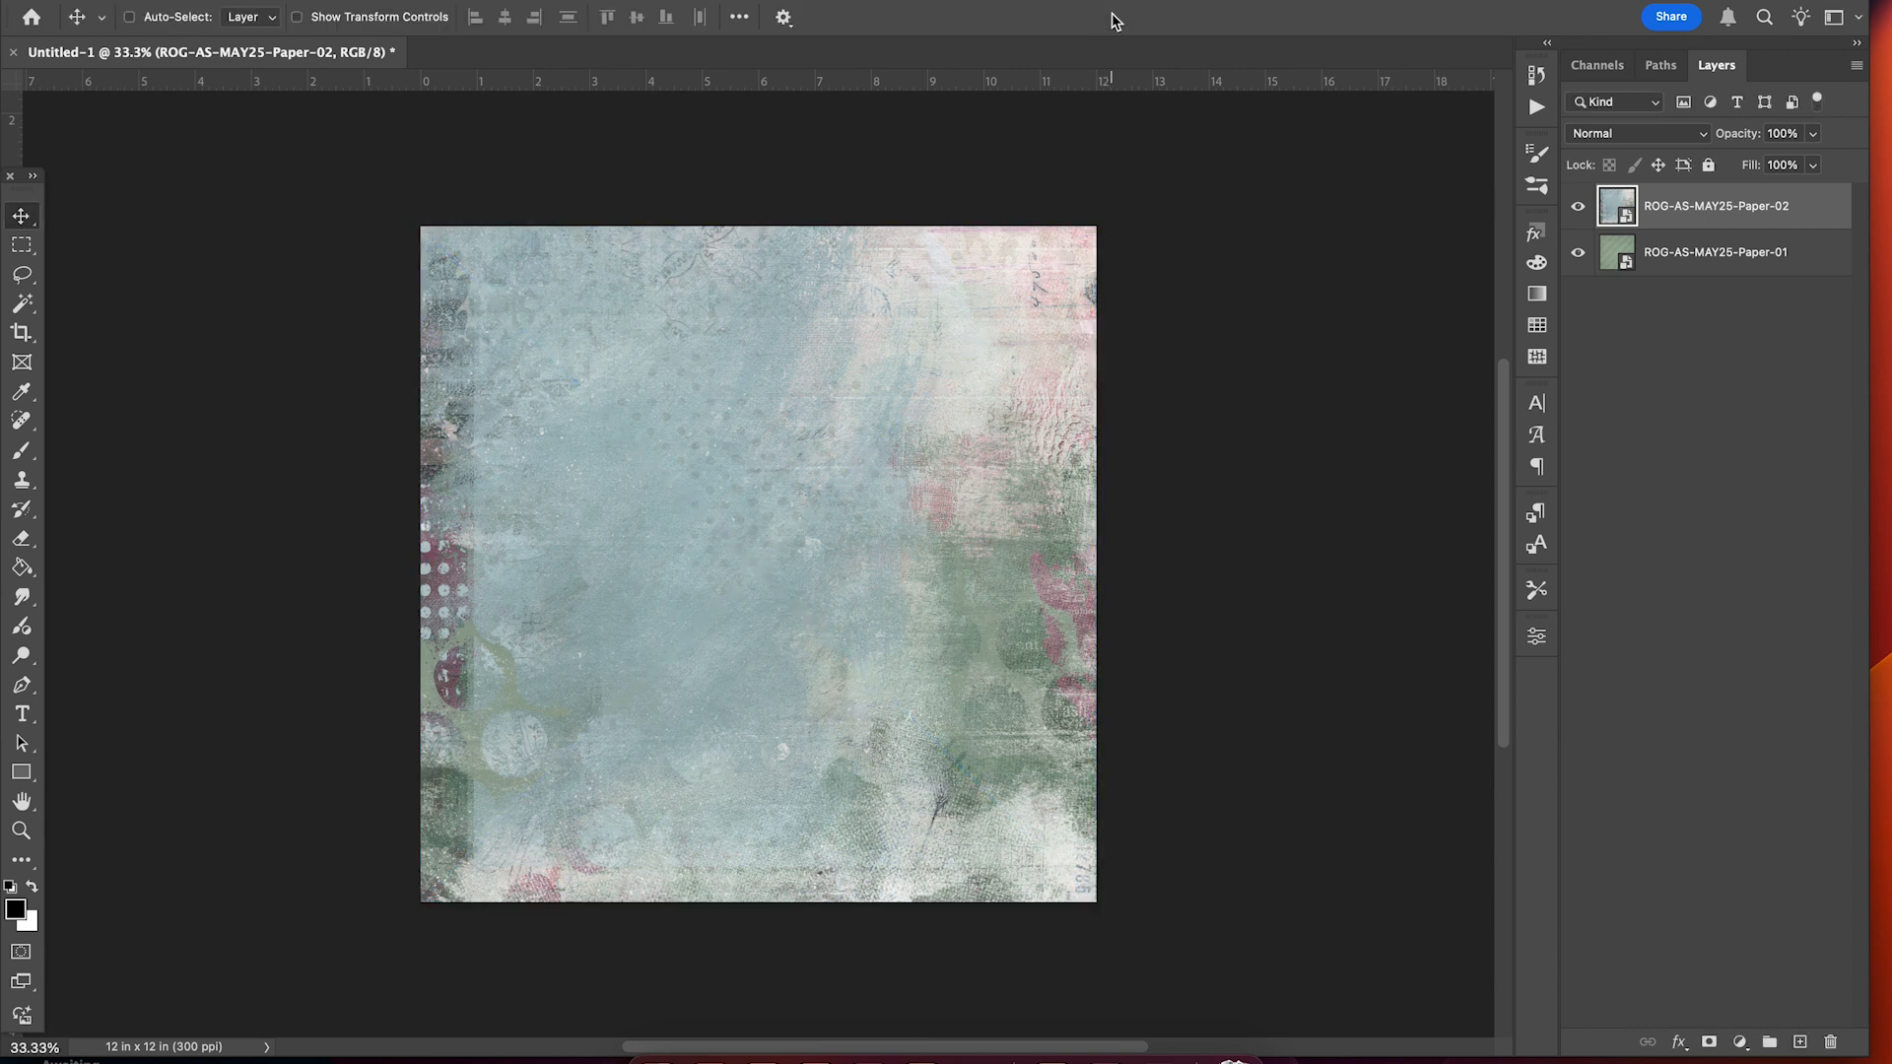
Scale the blue Paper-02 proportionally to about 91.5% so green shows at left and bottom.
left_click(246, 0)
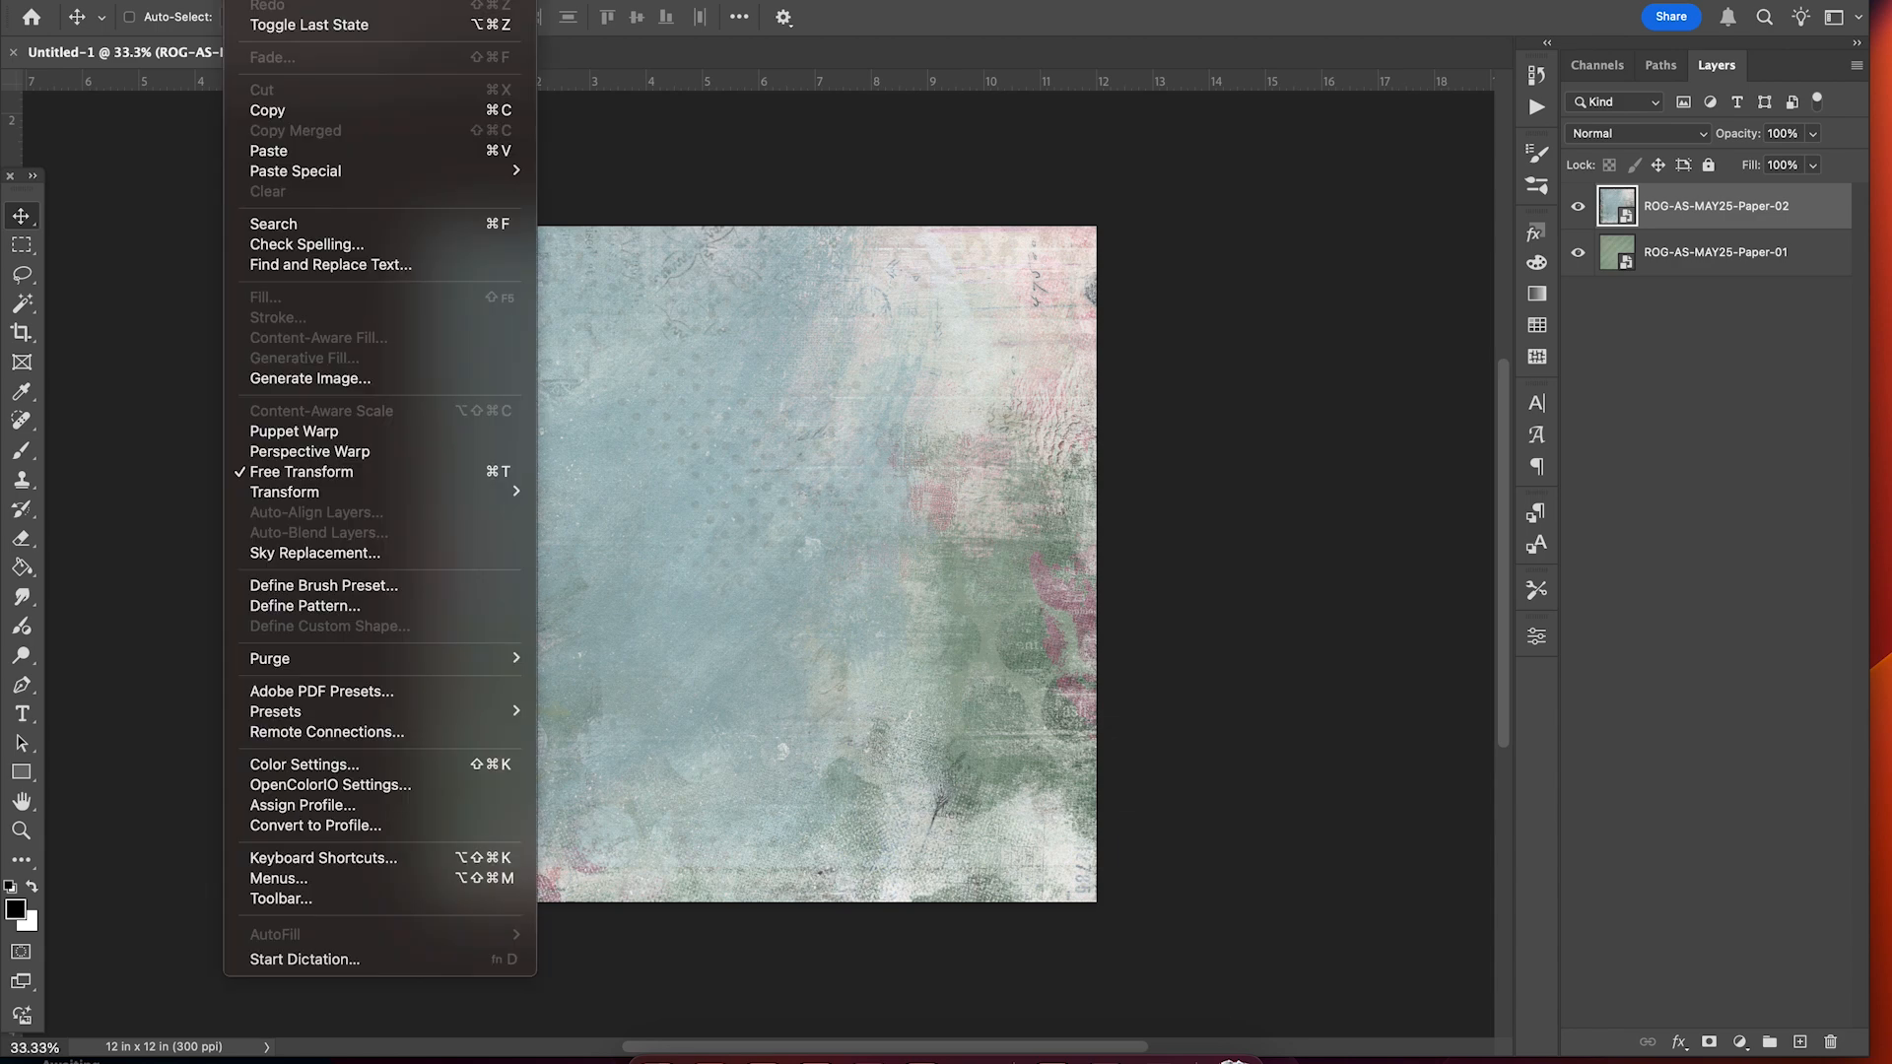
mouse_move(317, 504)
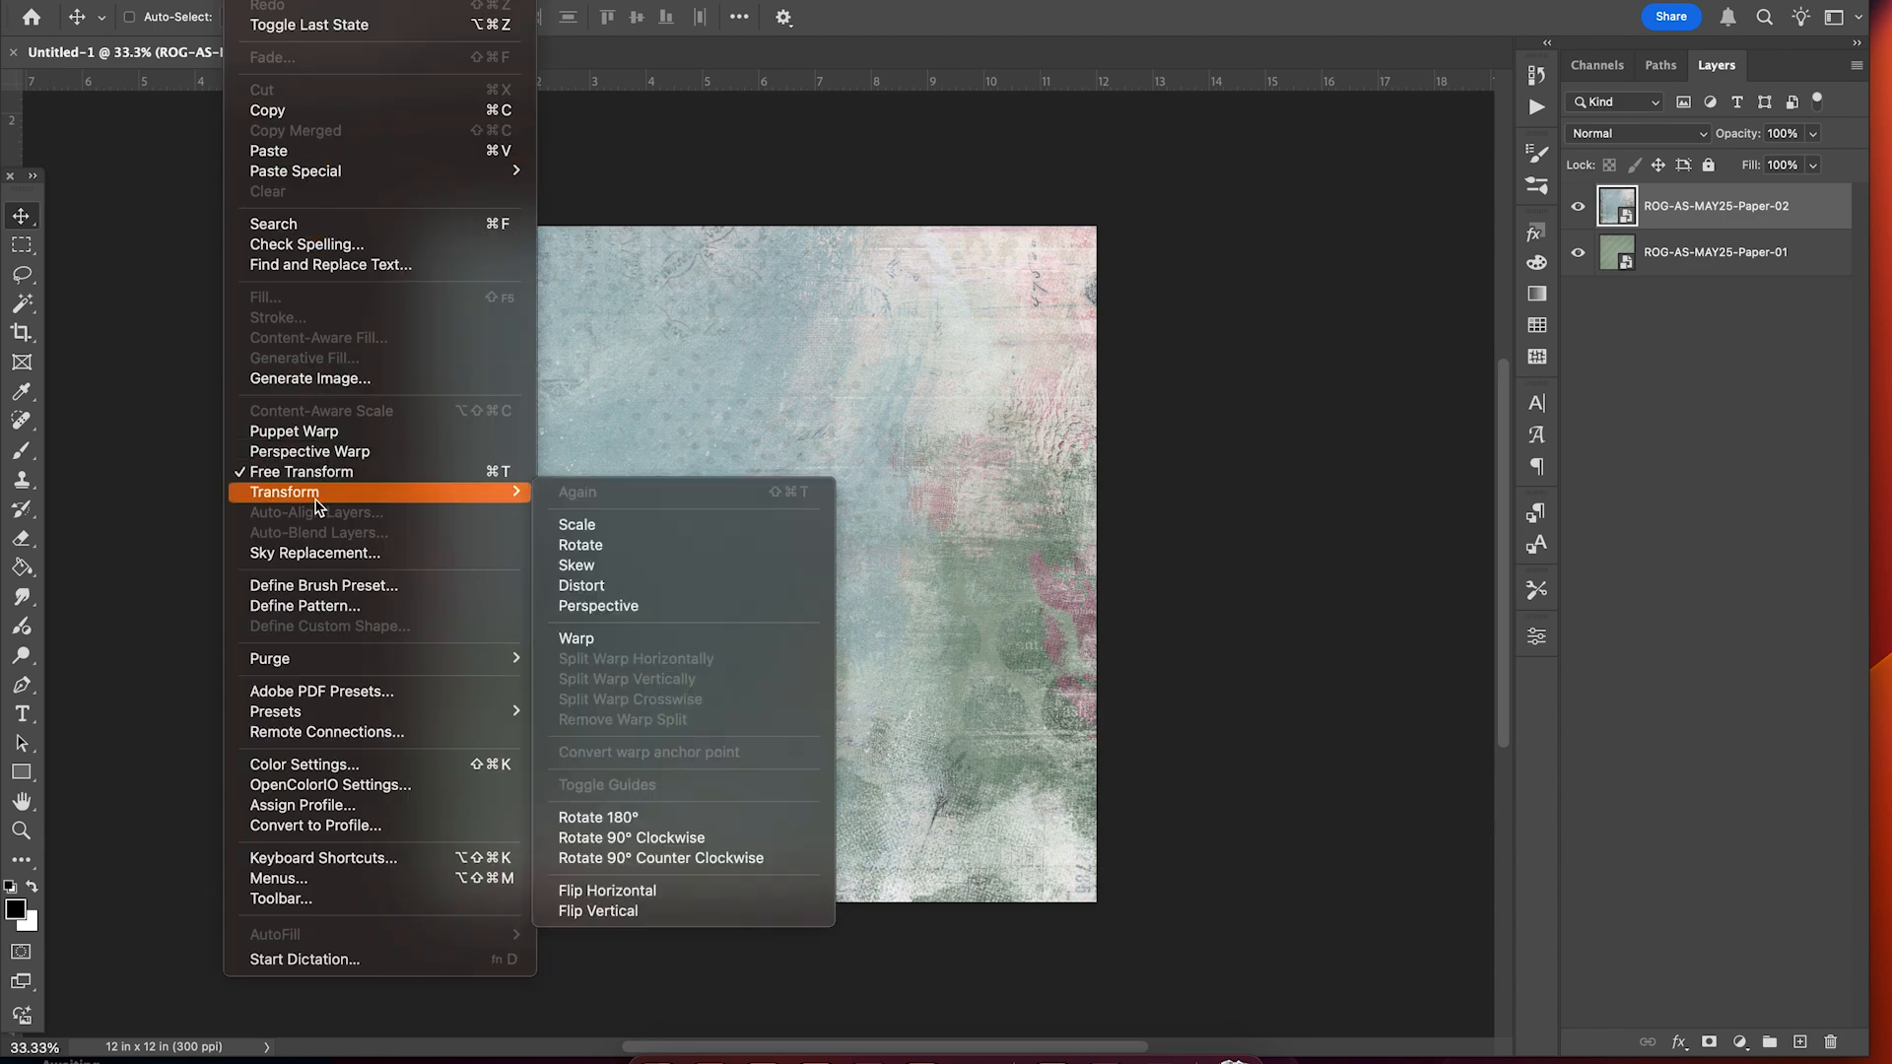
left_click(618, 520)
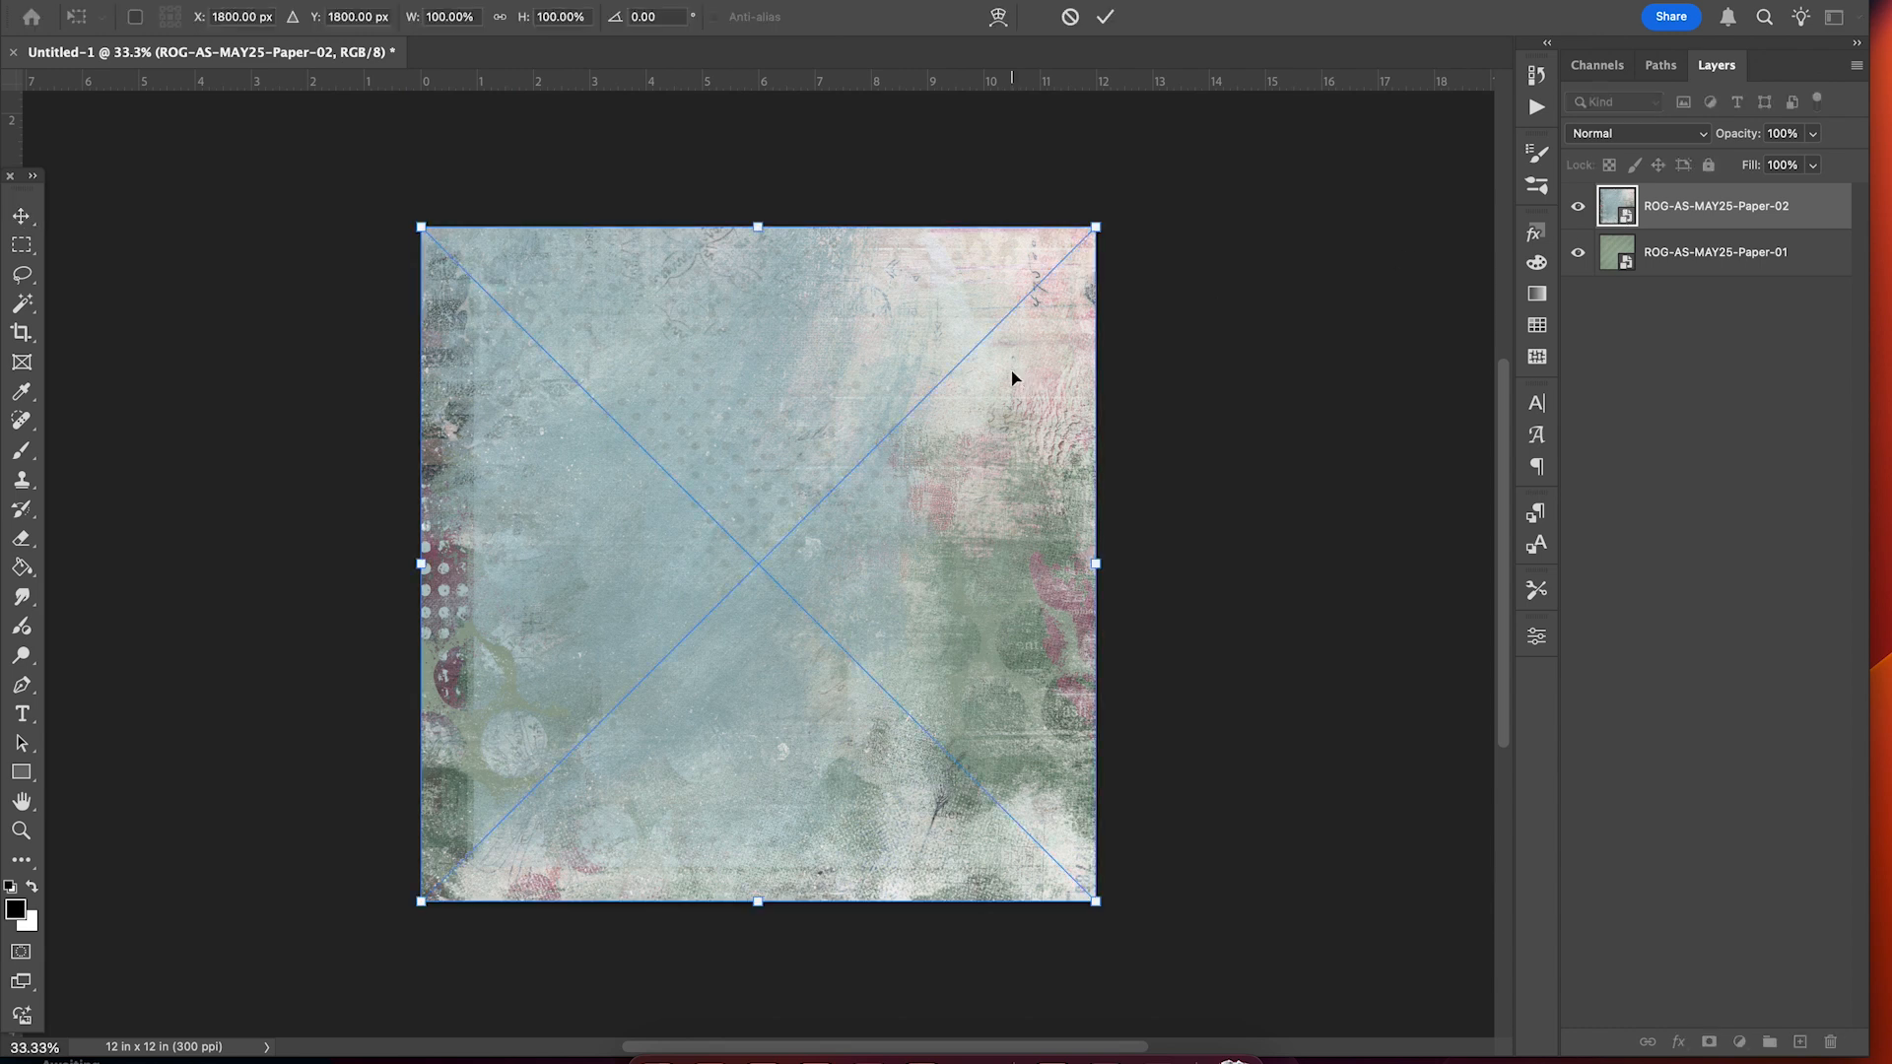
left_click(501, 18)
left_click_drag(421, 568, 479, 582)
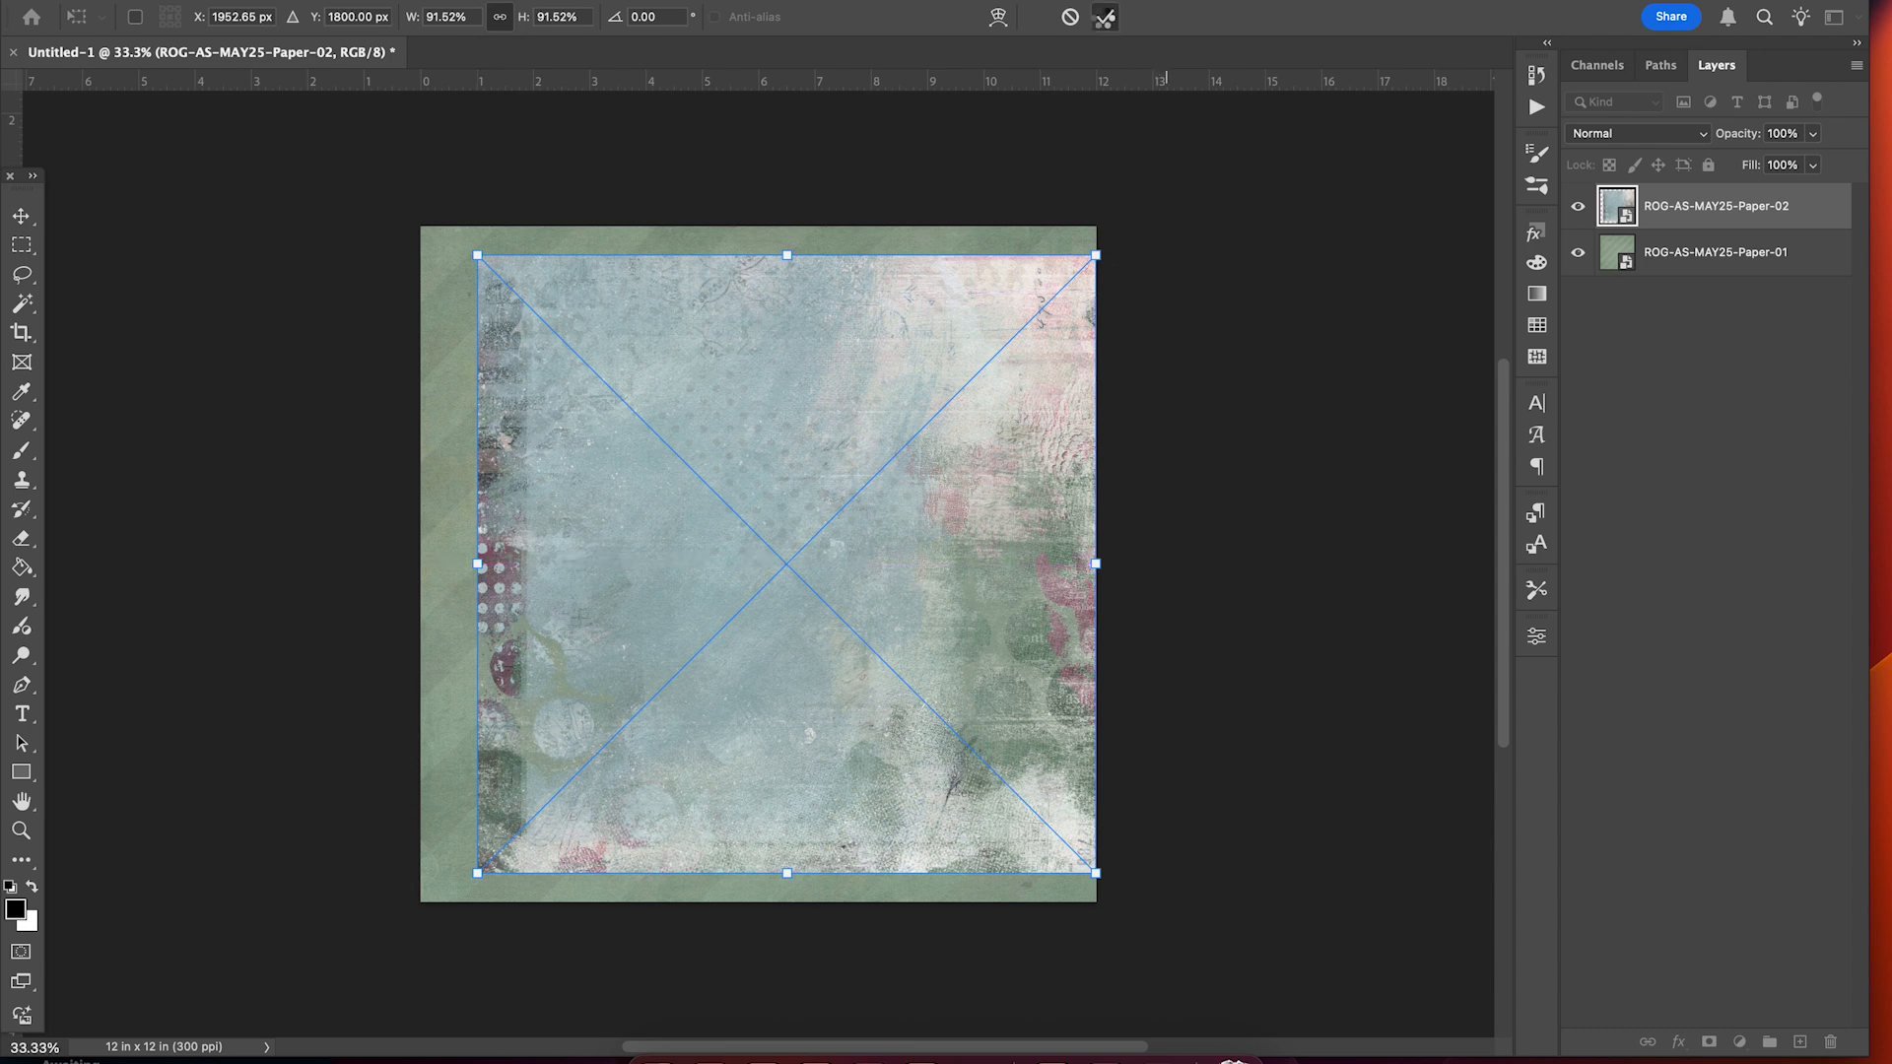
left_click(1104, 18)
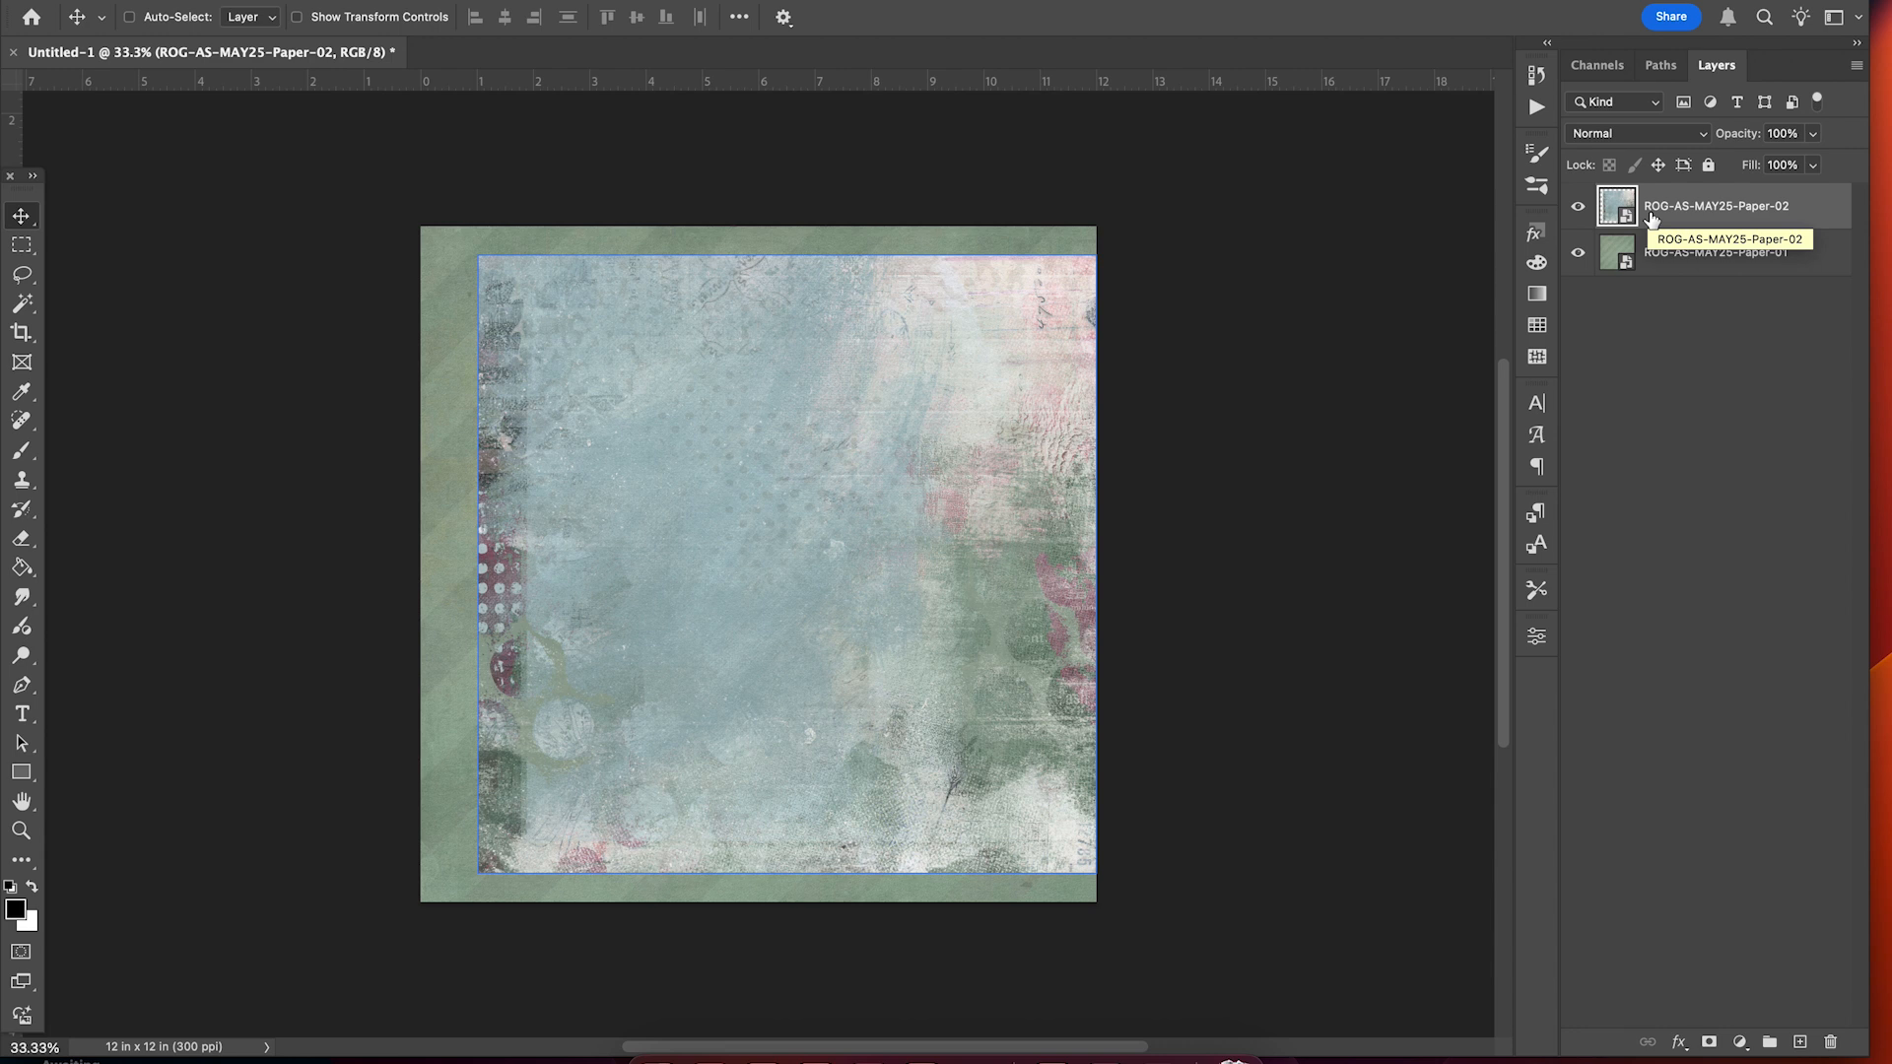
Align Paper-02 to Paper-01's horizontal and vertical centres, then select Paper-02 alone.
left_click(1661, 254, "shift")
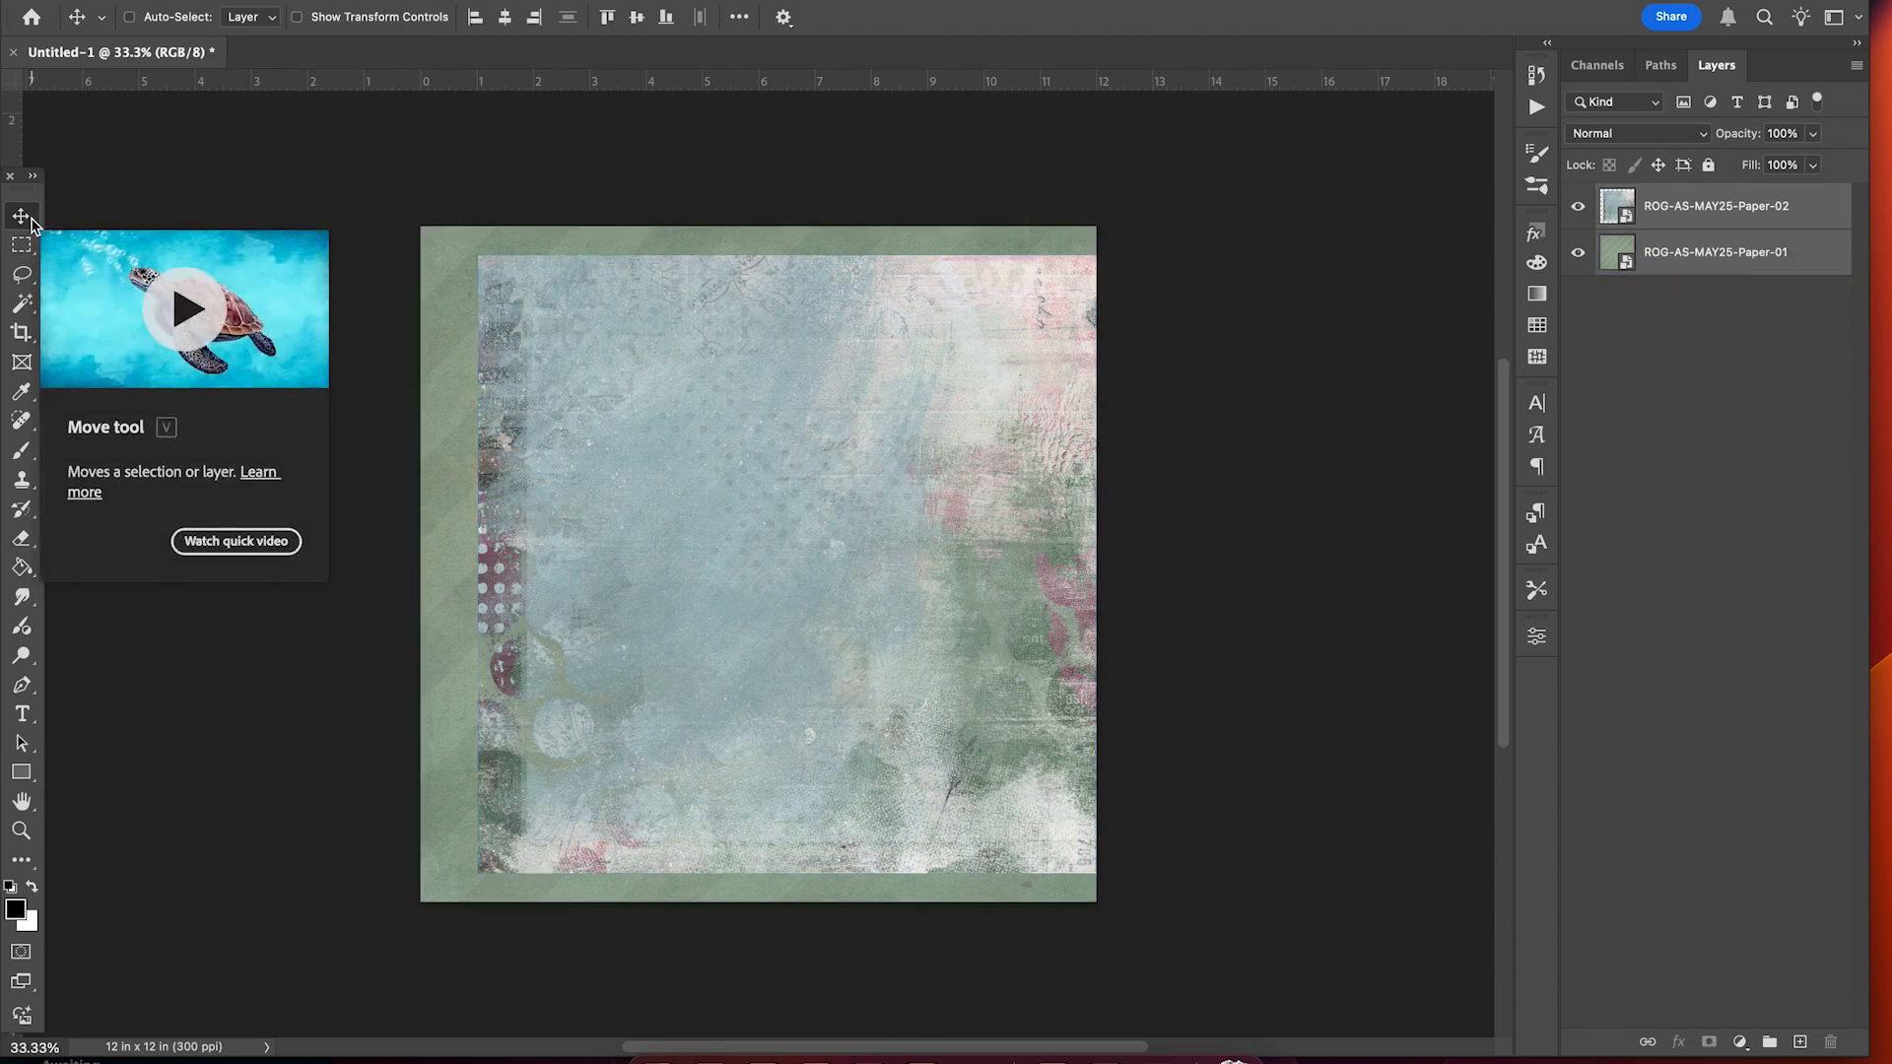
left_click(505, 18)
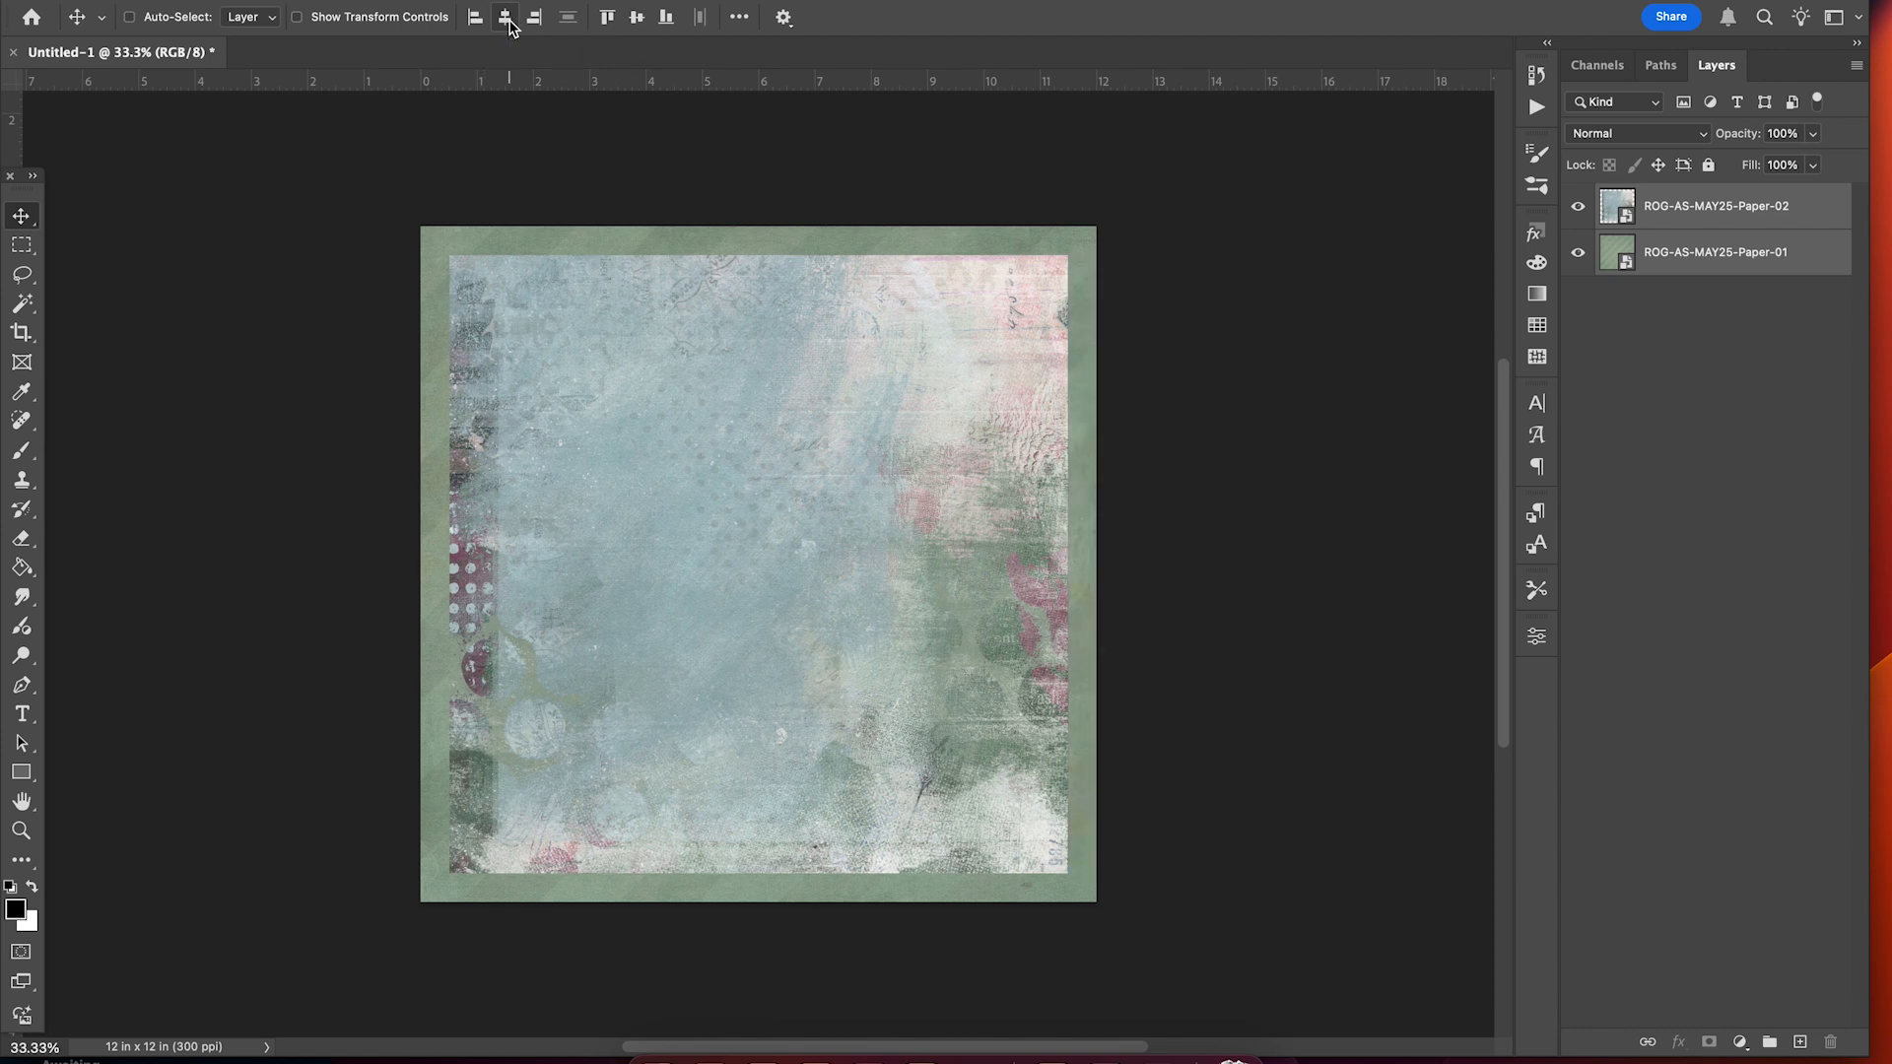
left_click(640, 18)
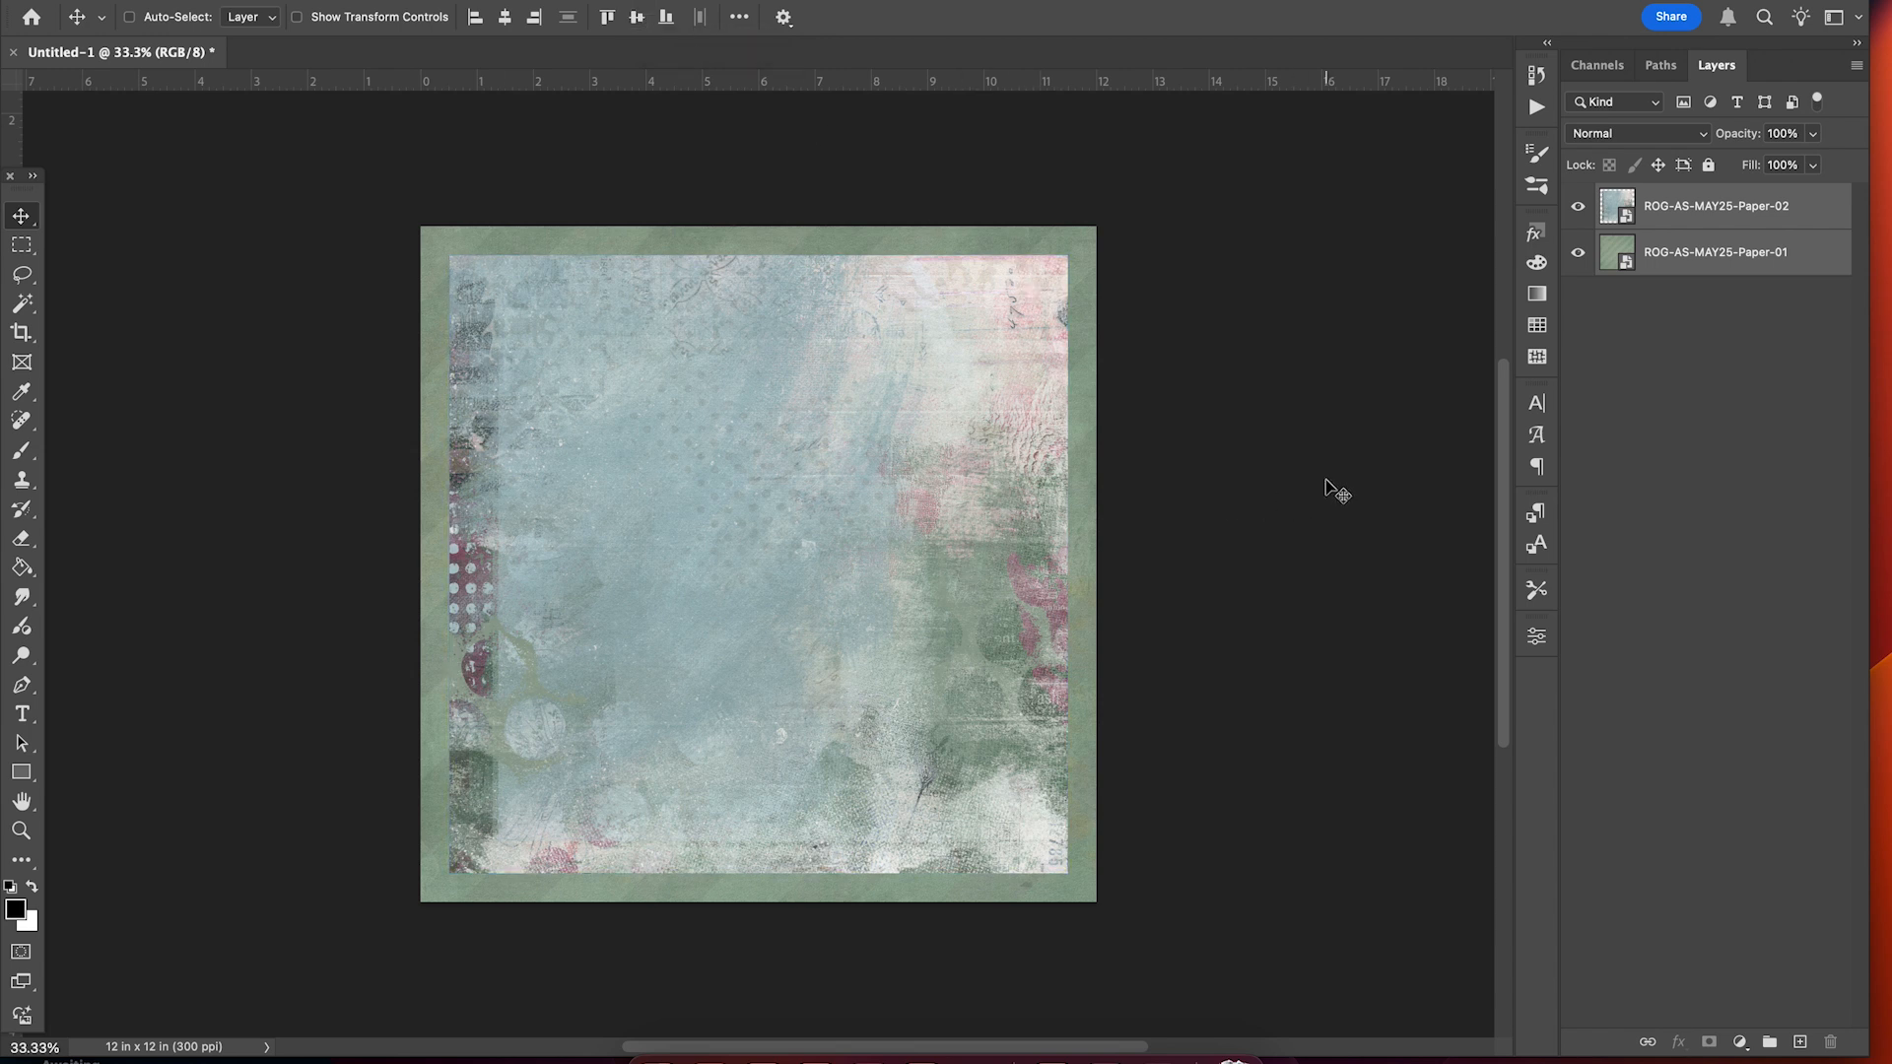
left_click(1700, 207)
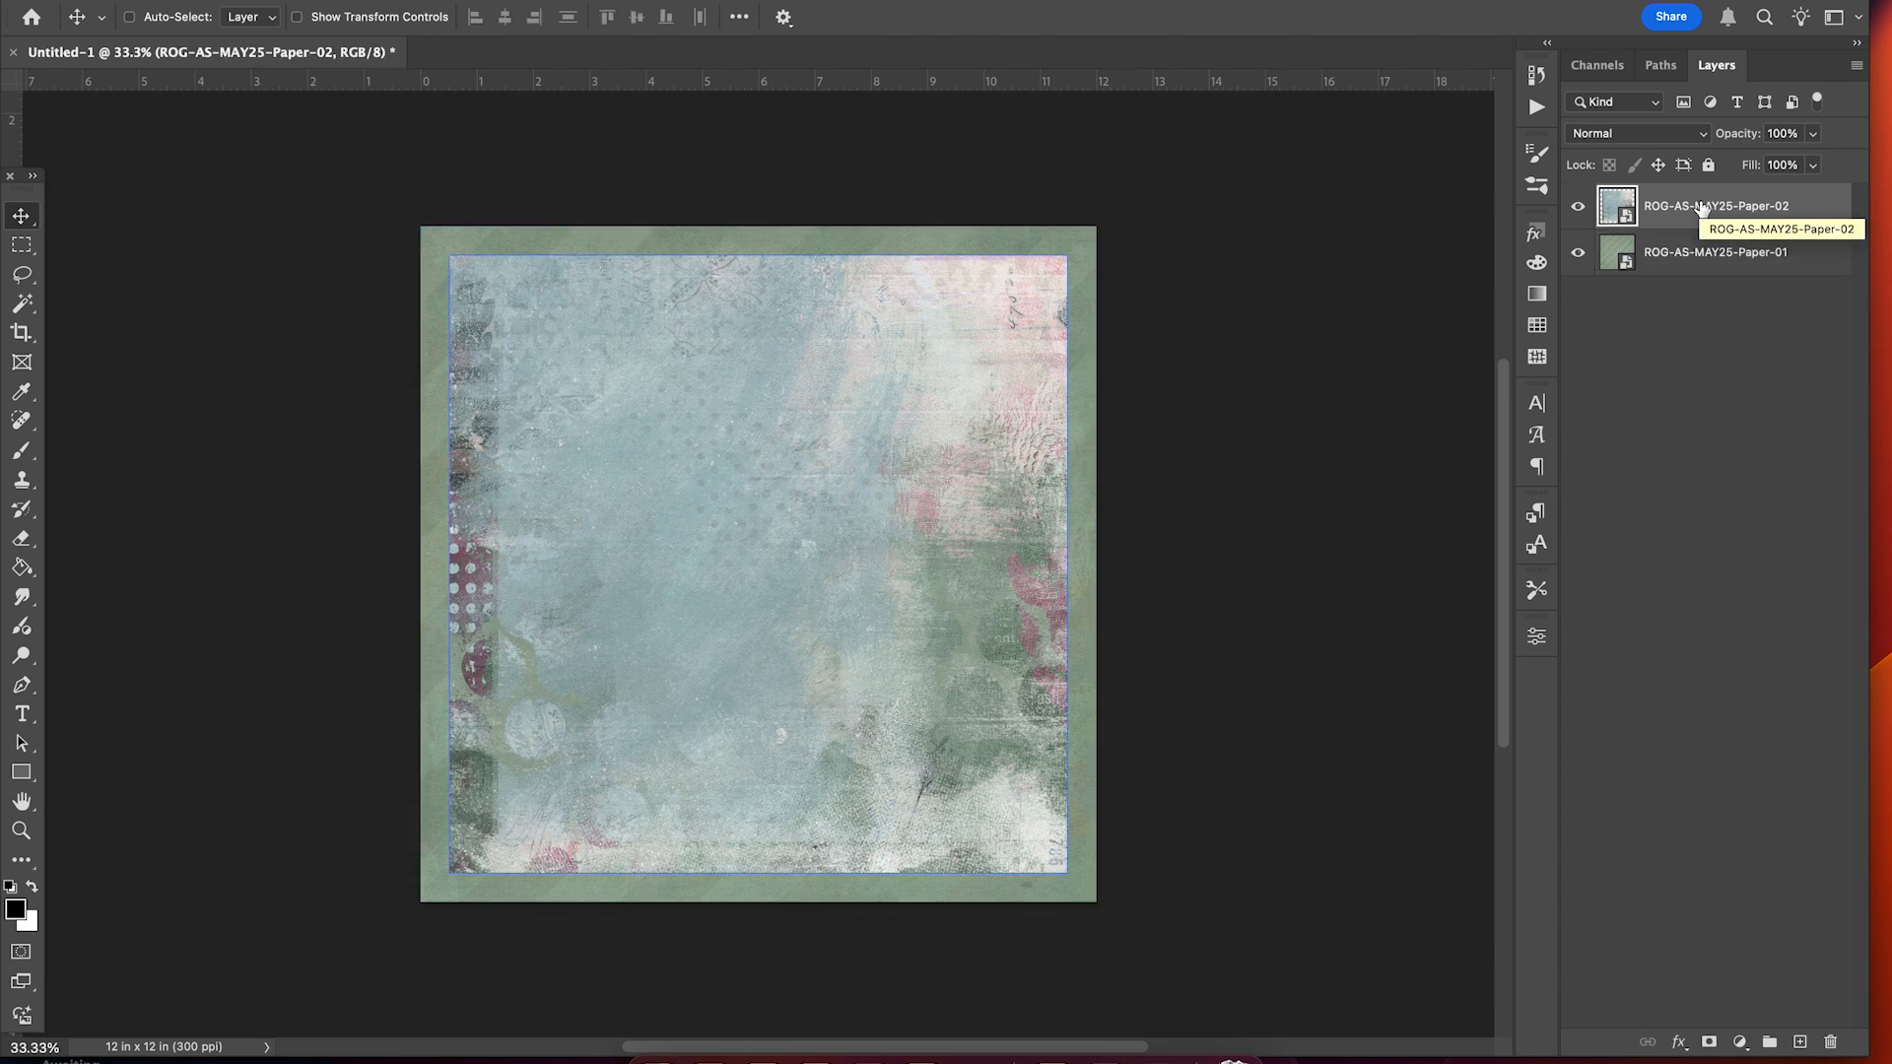
Add a drop shadow to Paper-02 using a dark grey sampled from the Swatches.
left_click(1679, 1047)
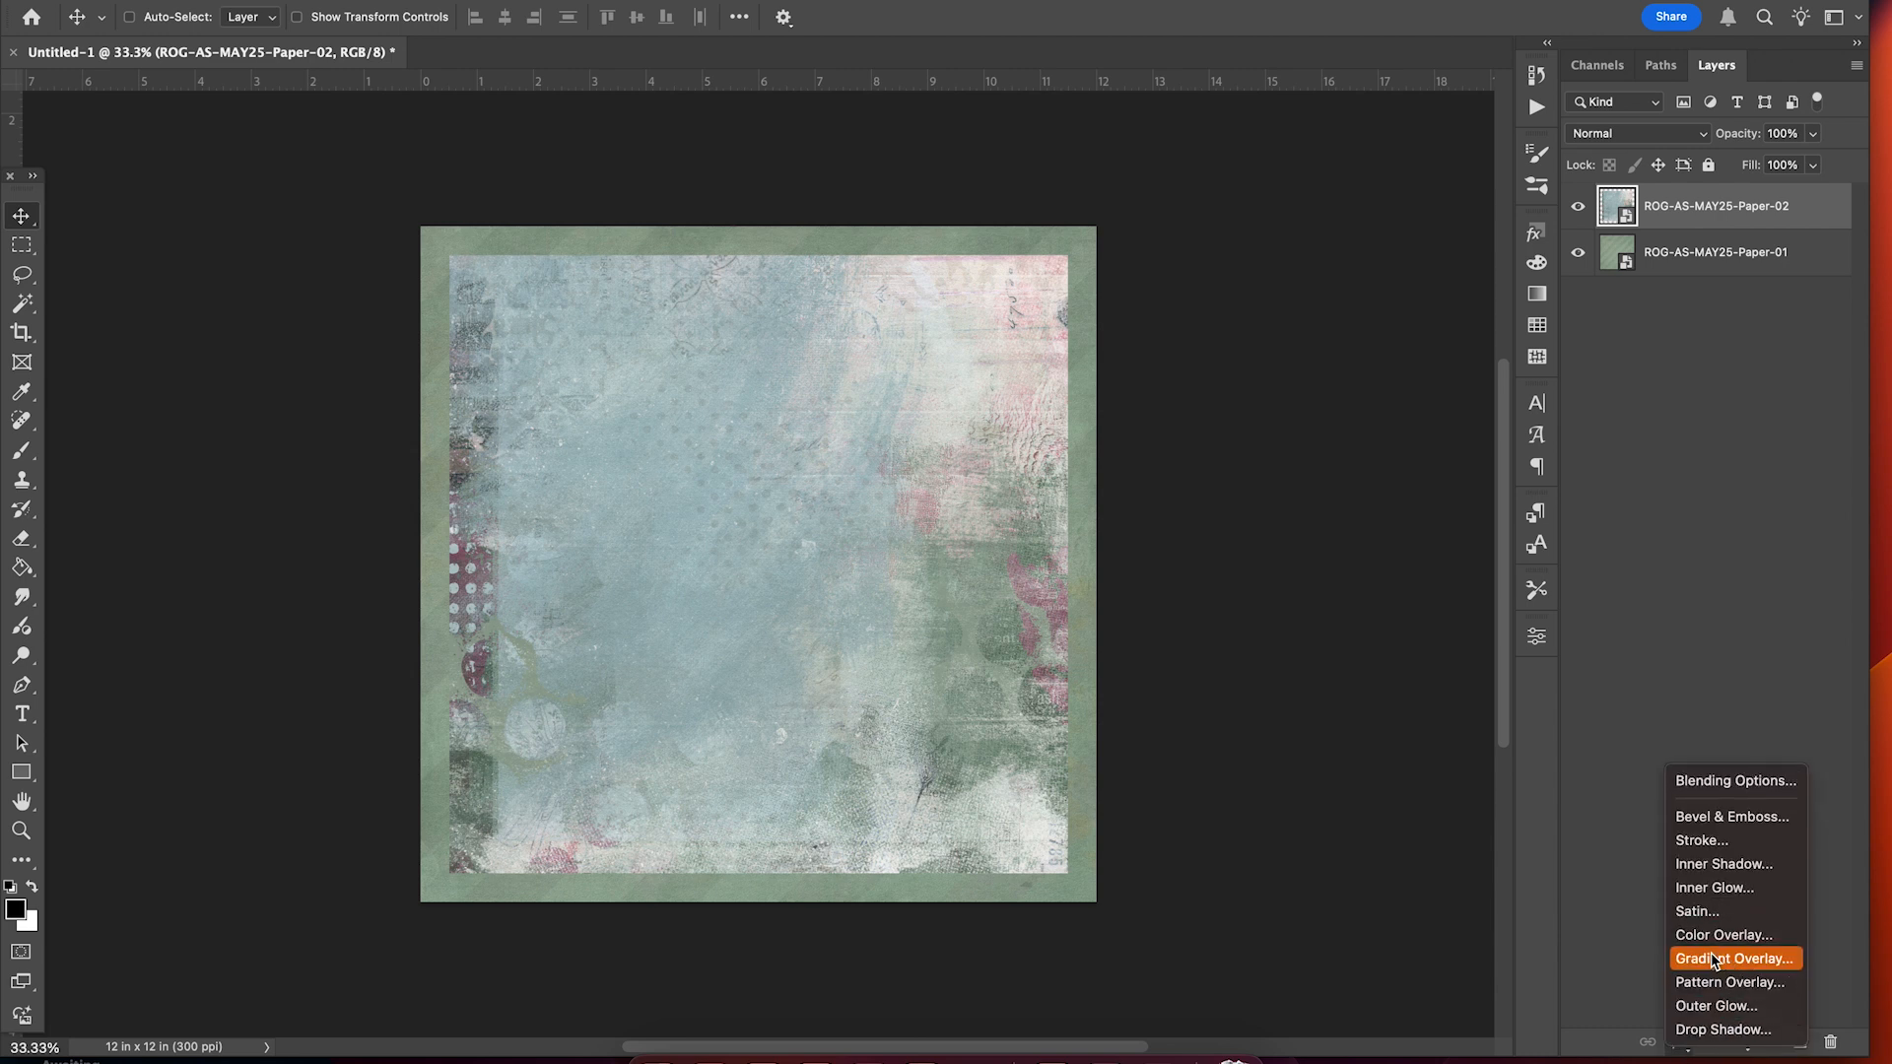
left_click(1722, 1032)
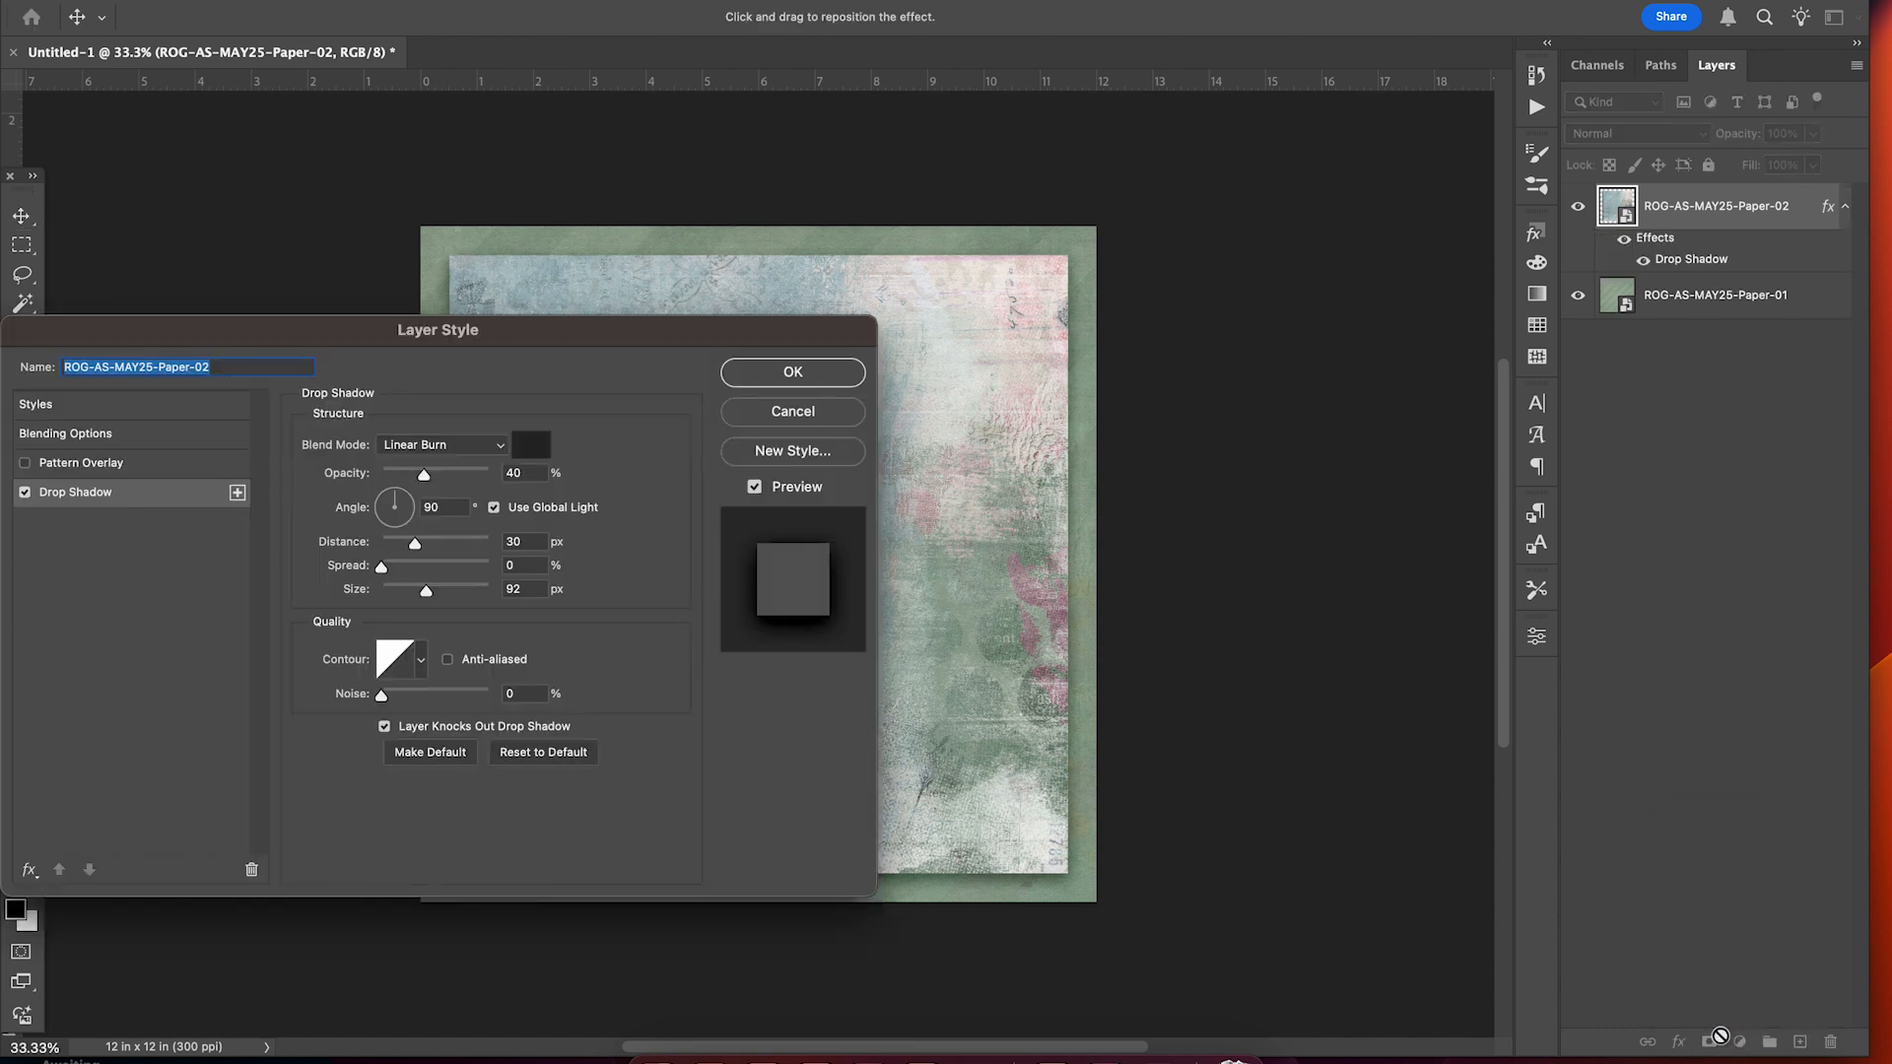
scroll(1345, 769, "left", 5)
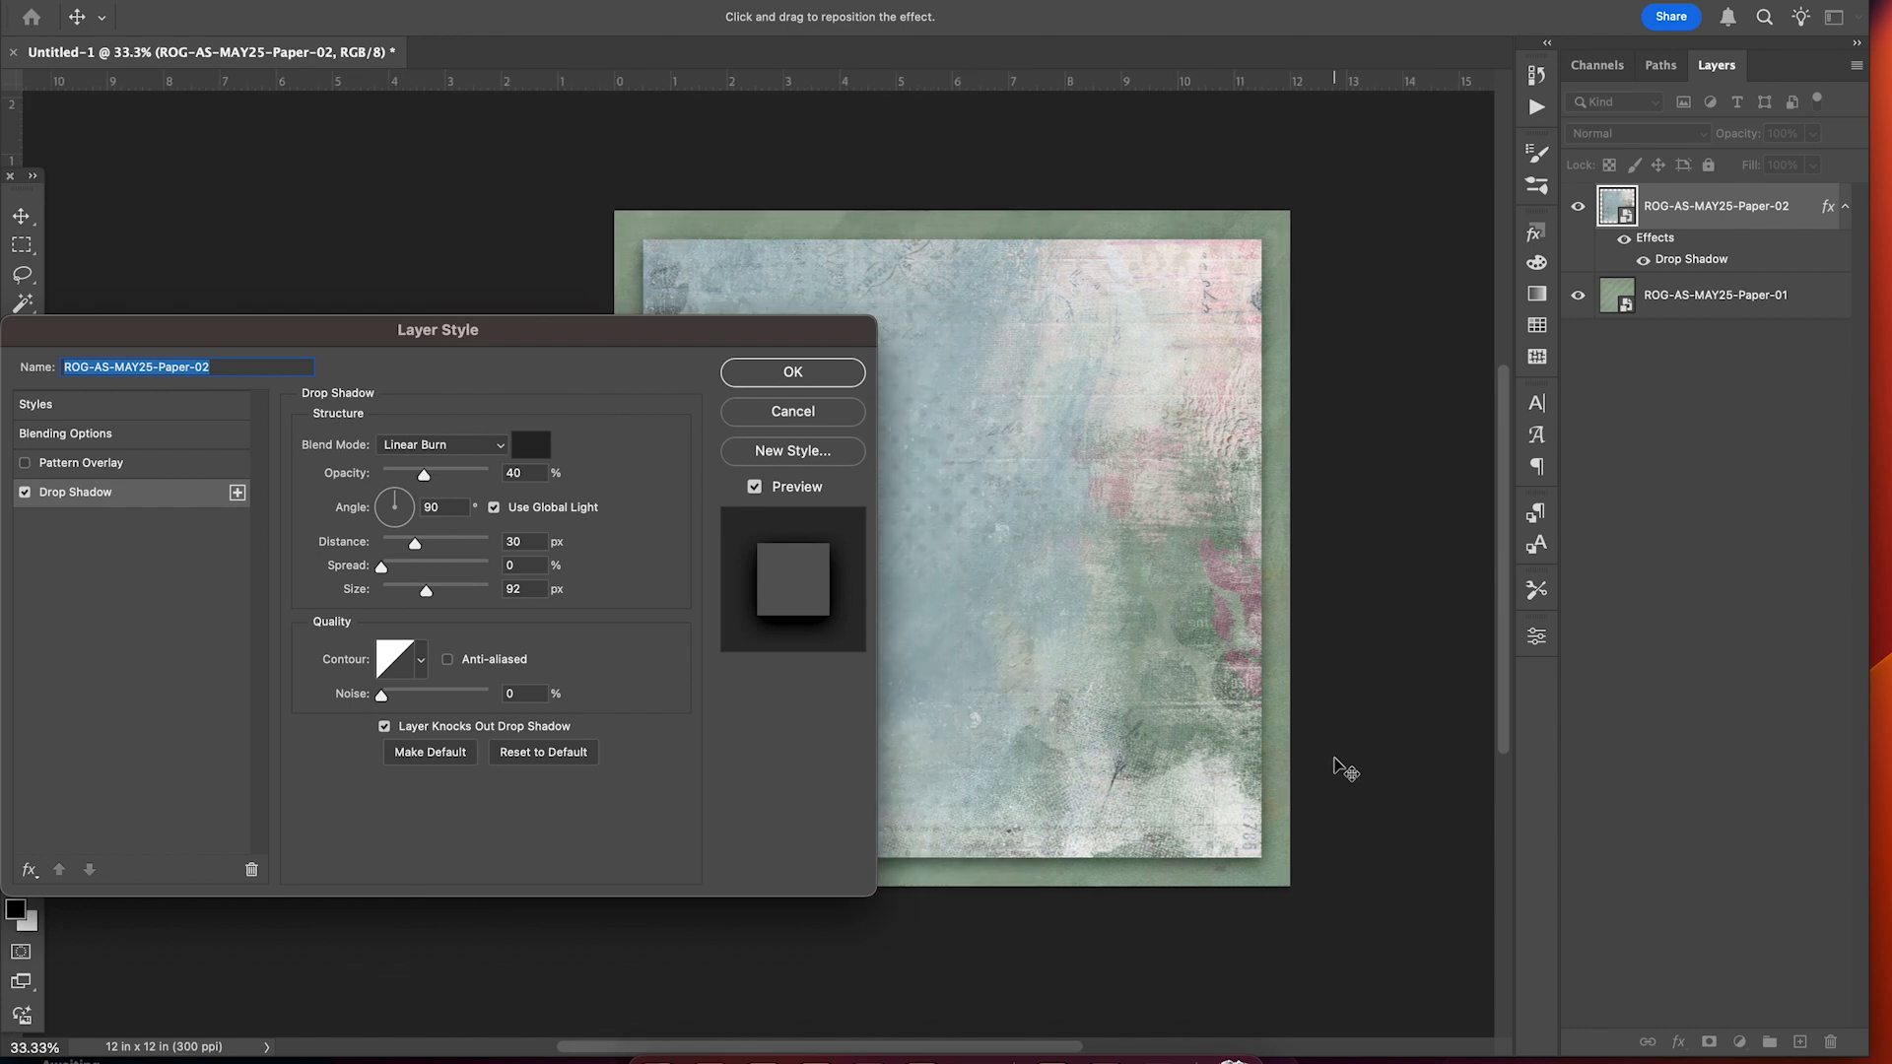
scroll(1345, 768, "down", 2)
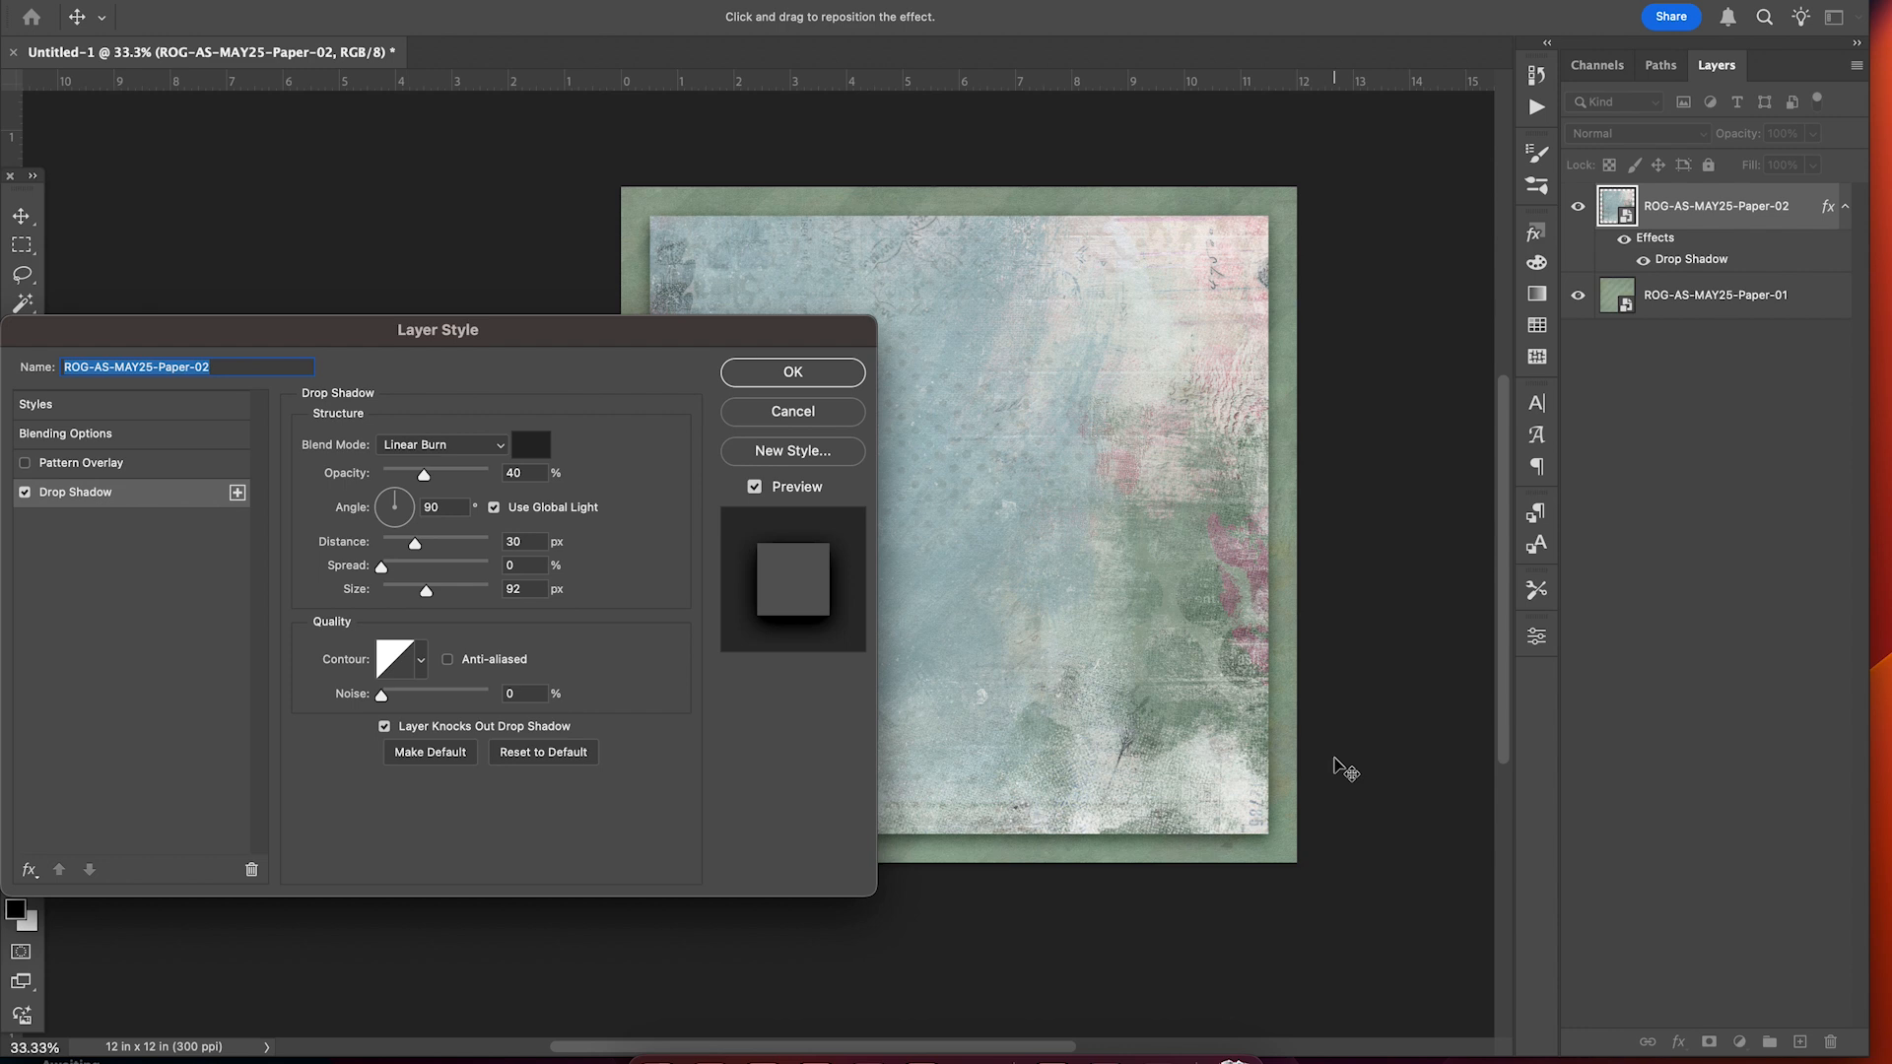
left_click(530, 451)
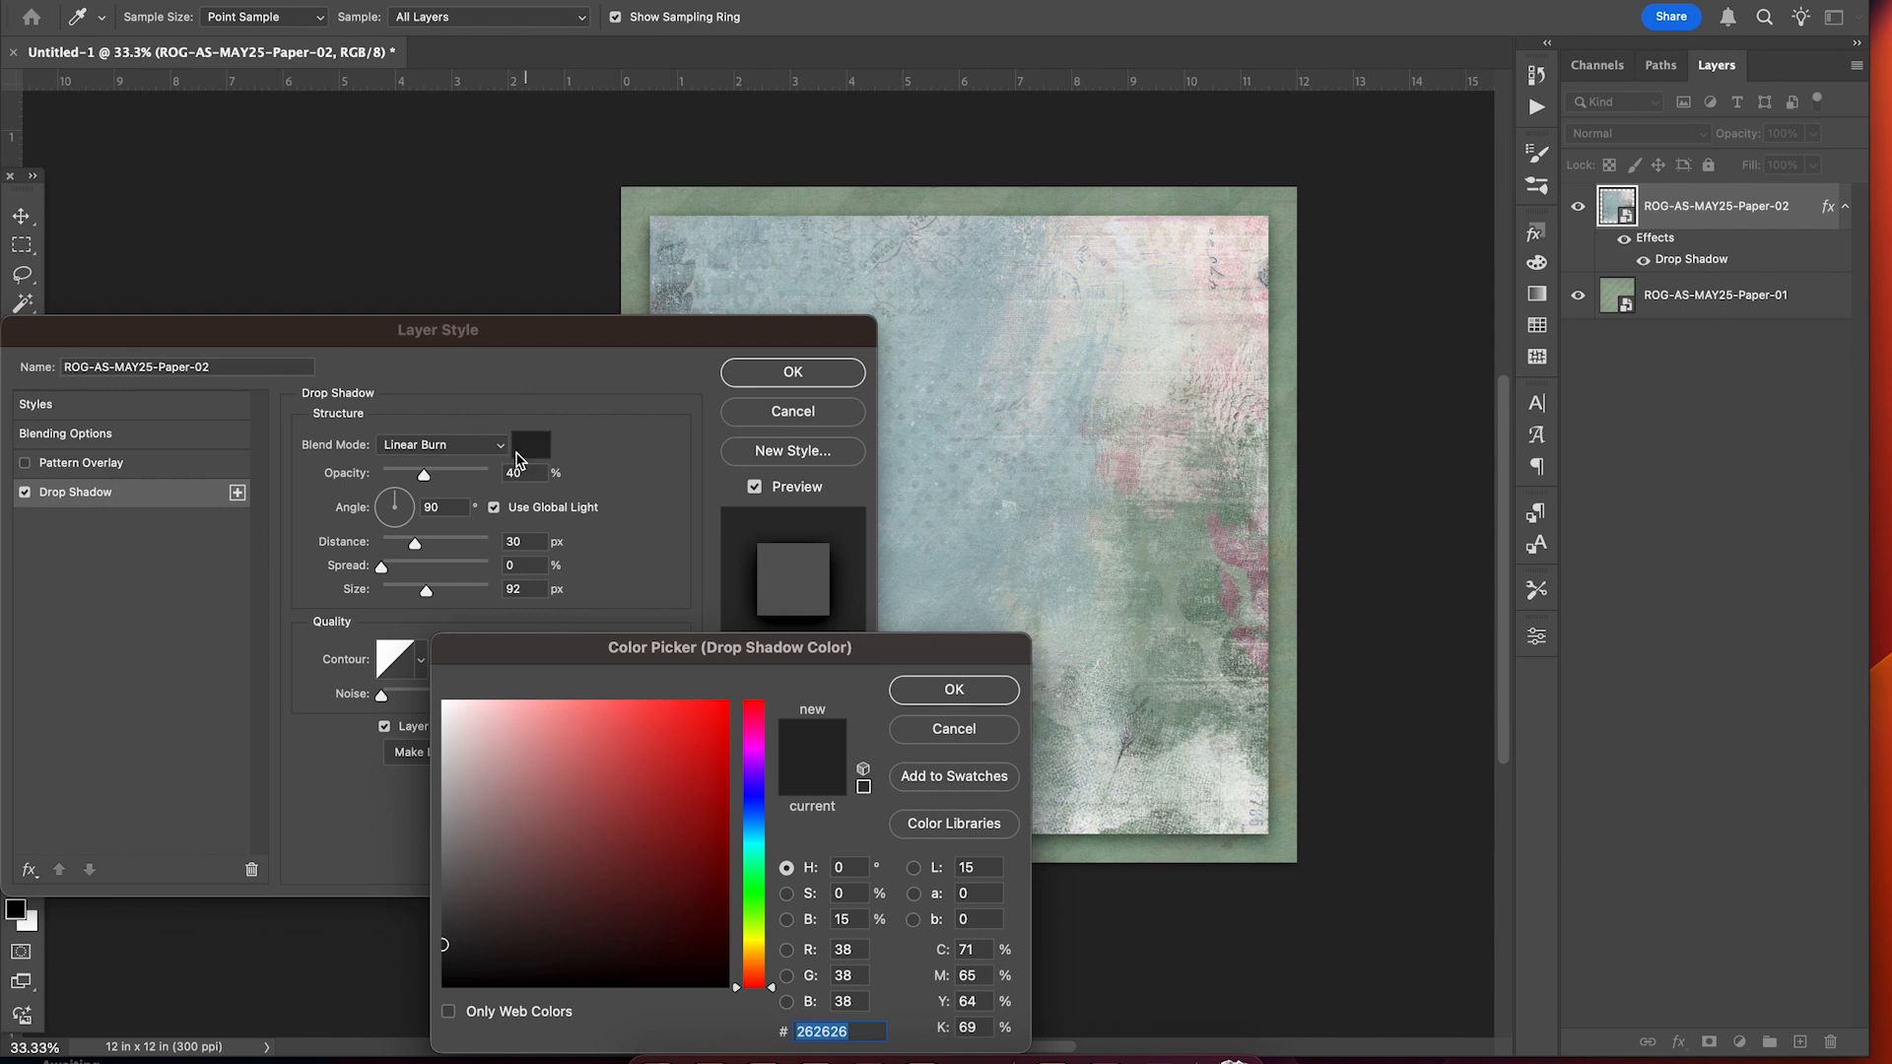
left_click(1536, 325)
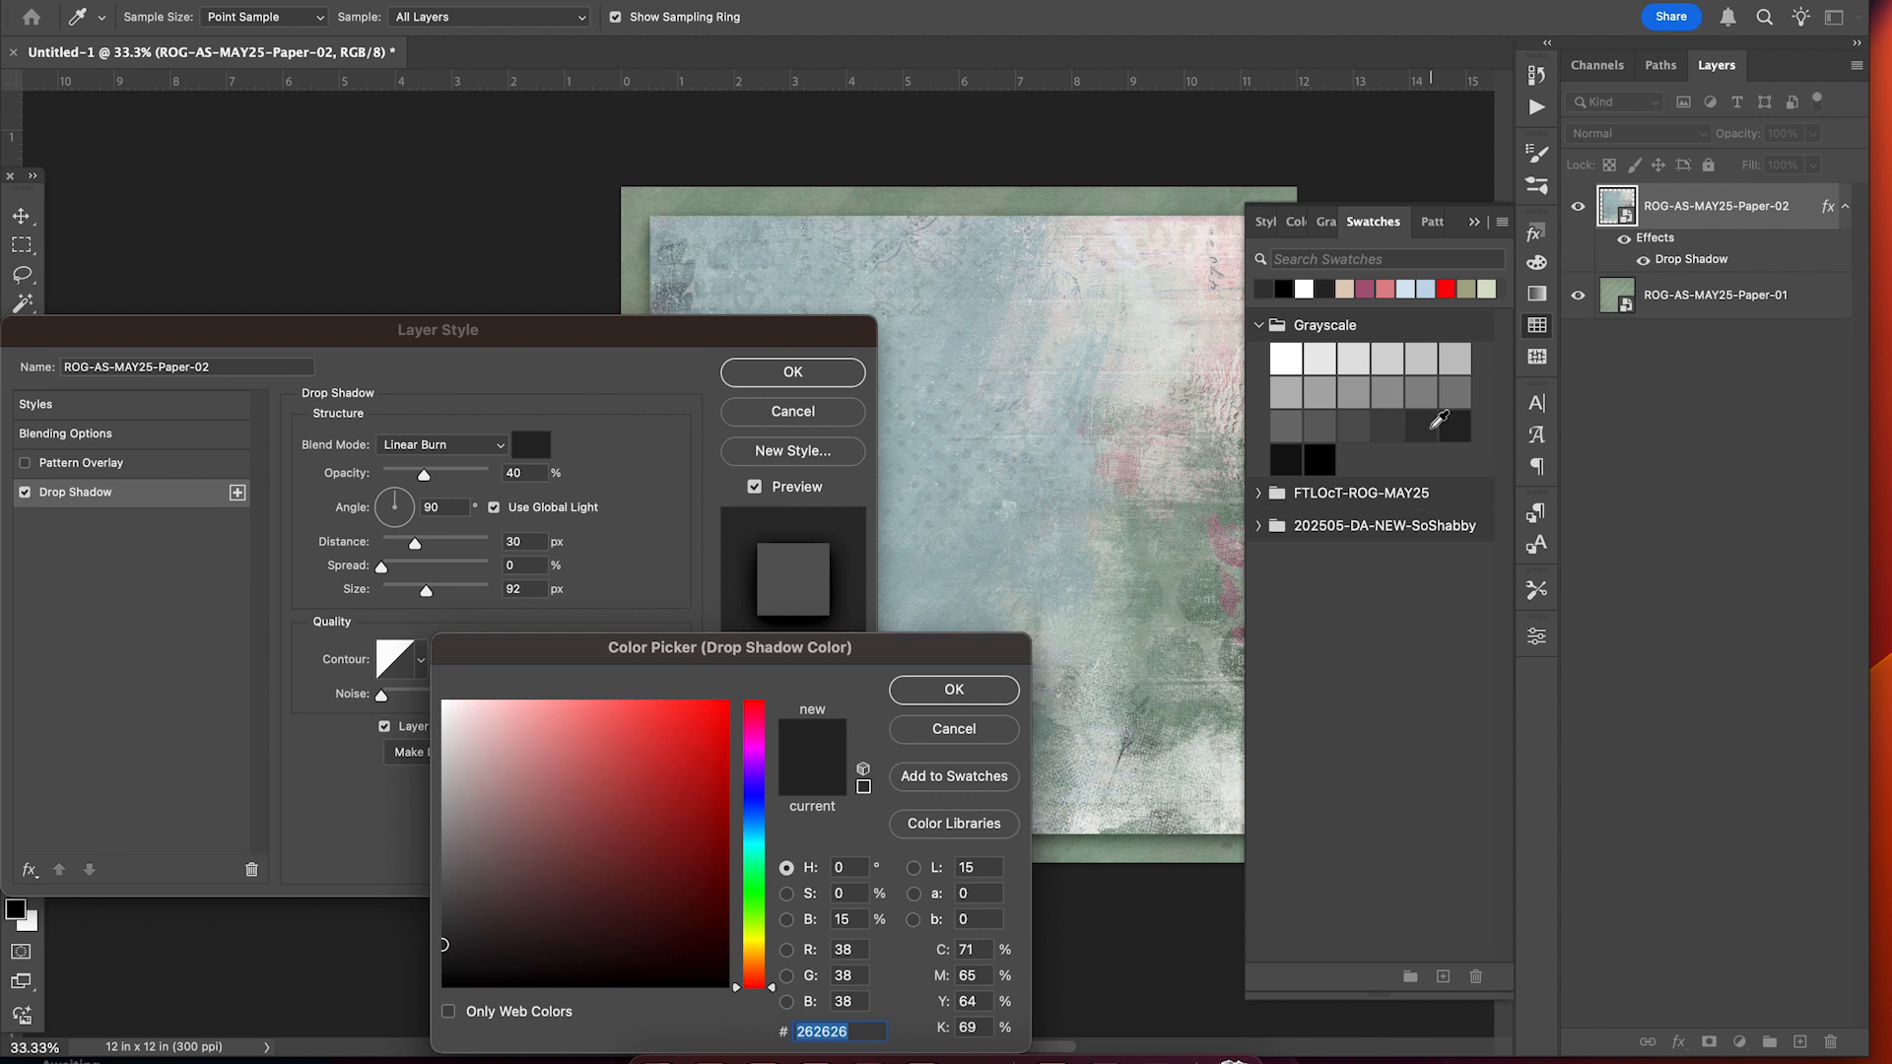
left_click(1429, 427)
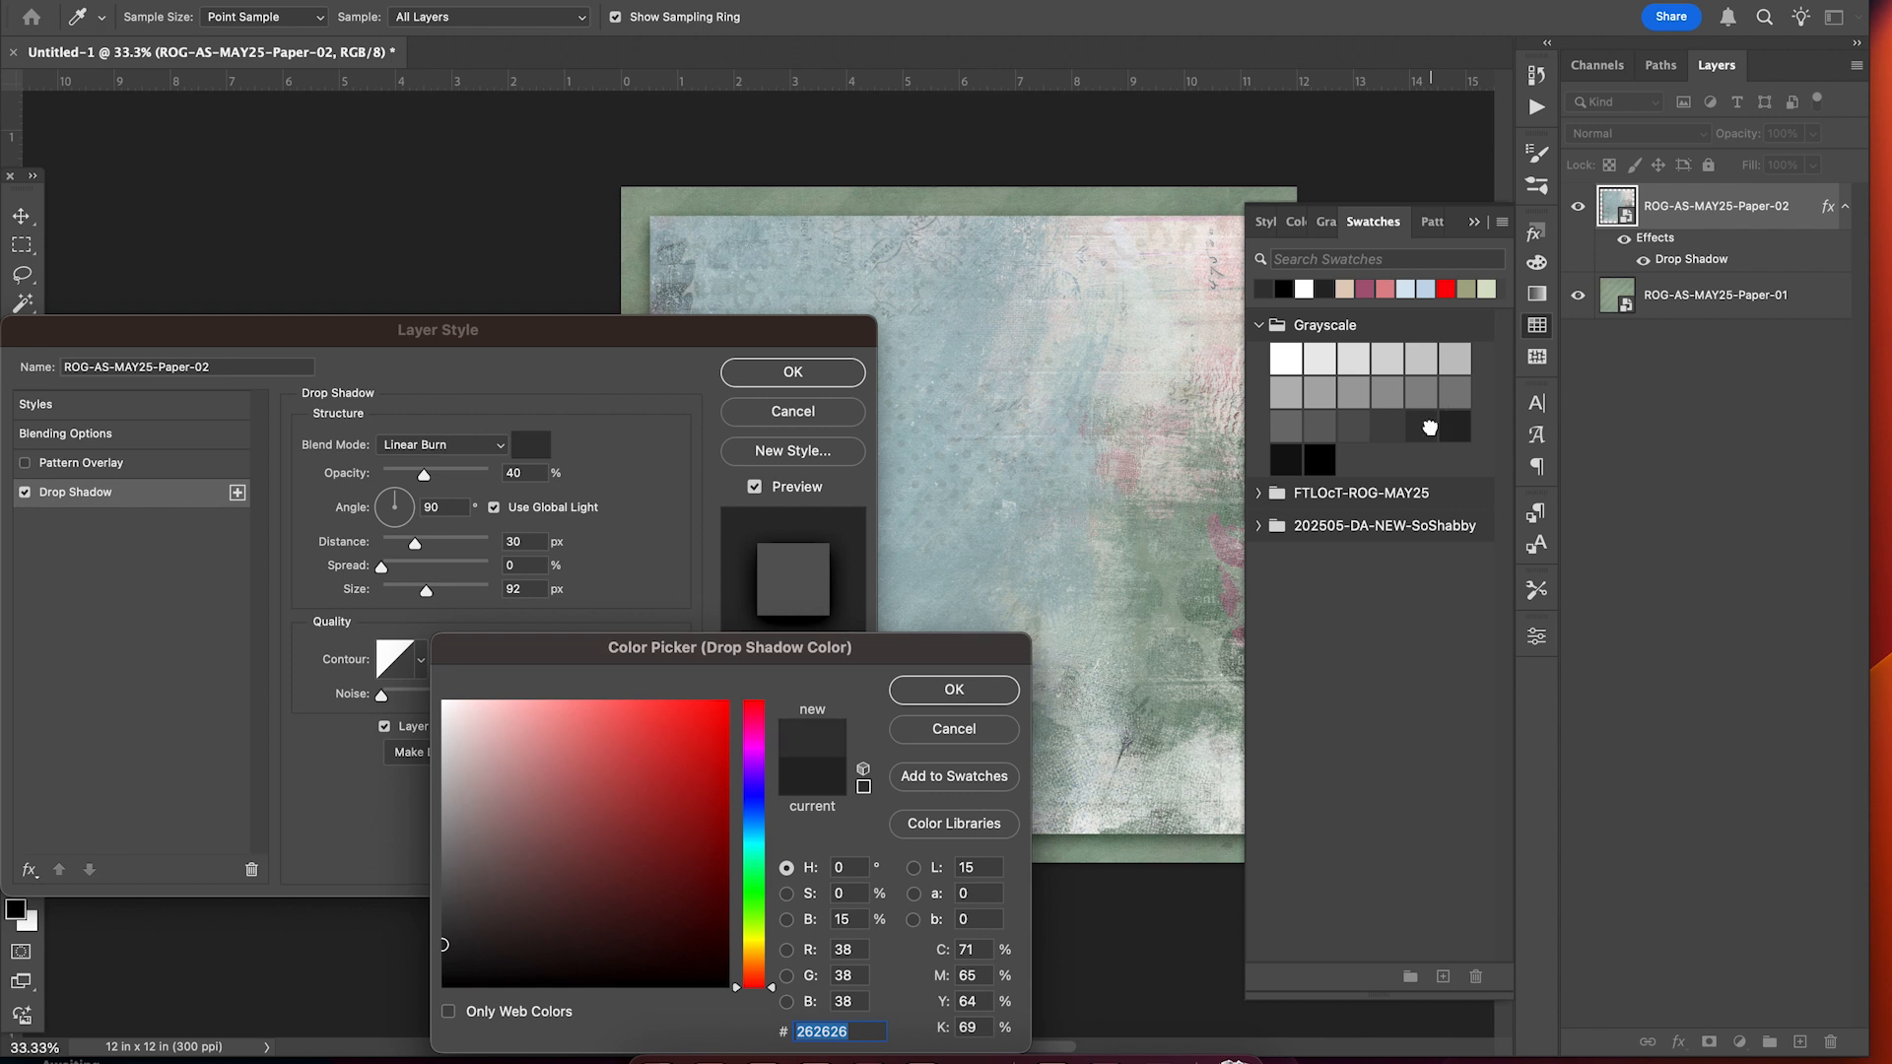
left_click(953, 690)
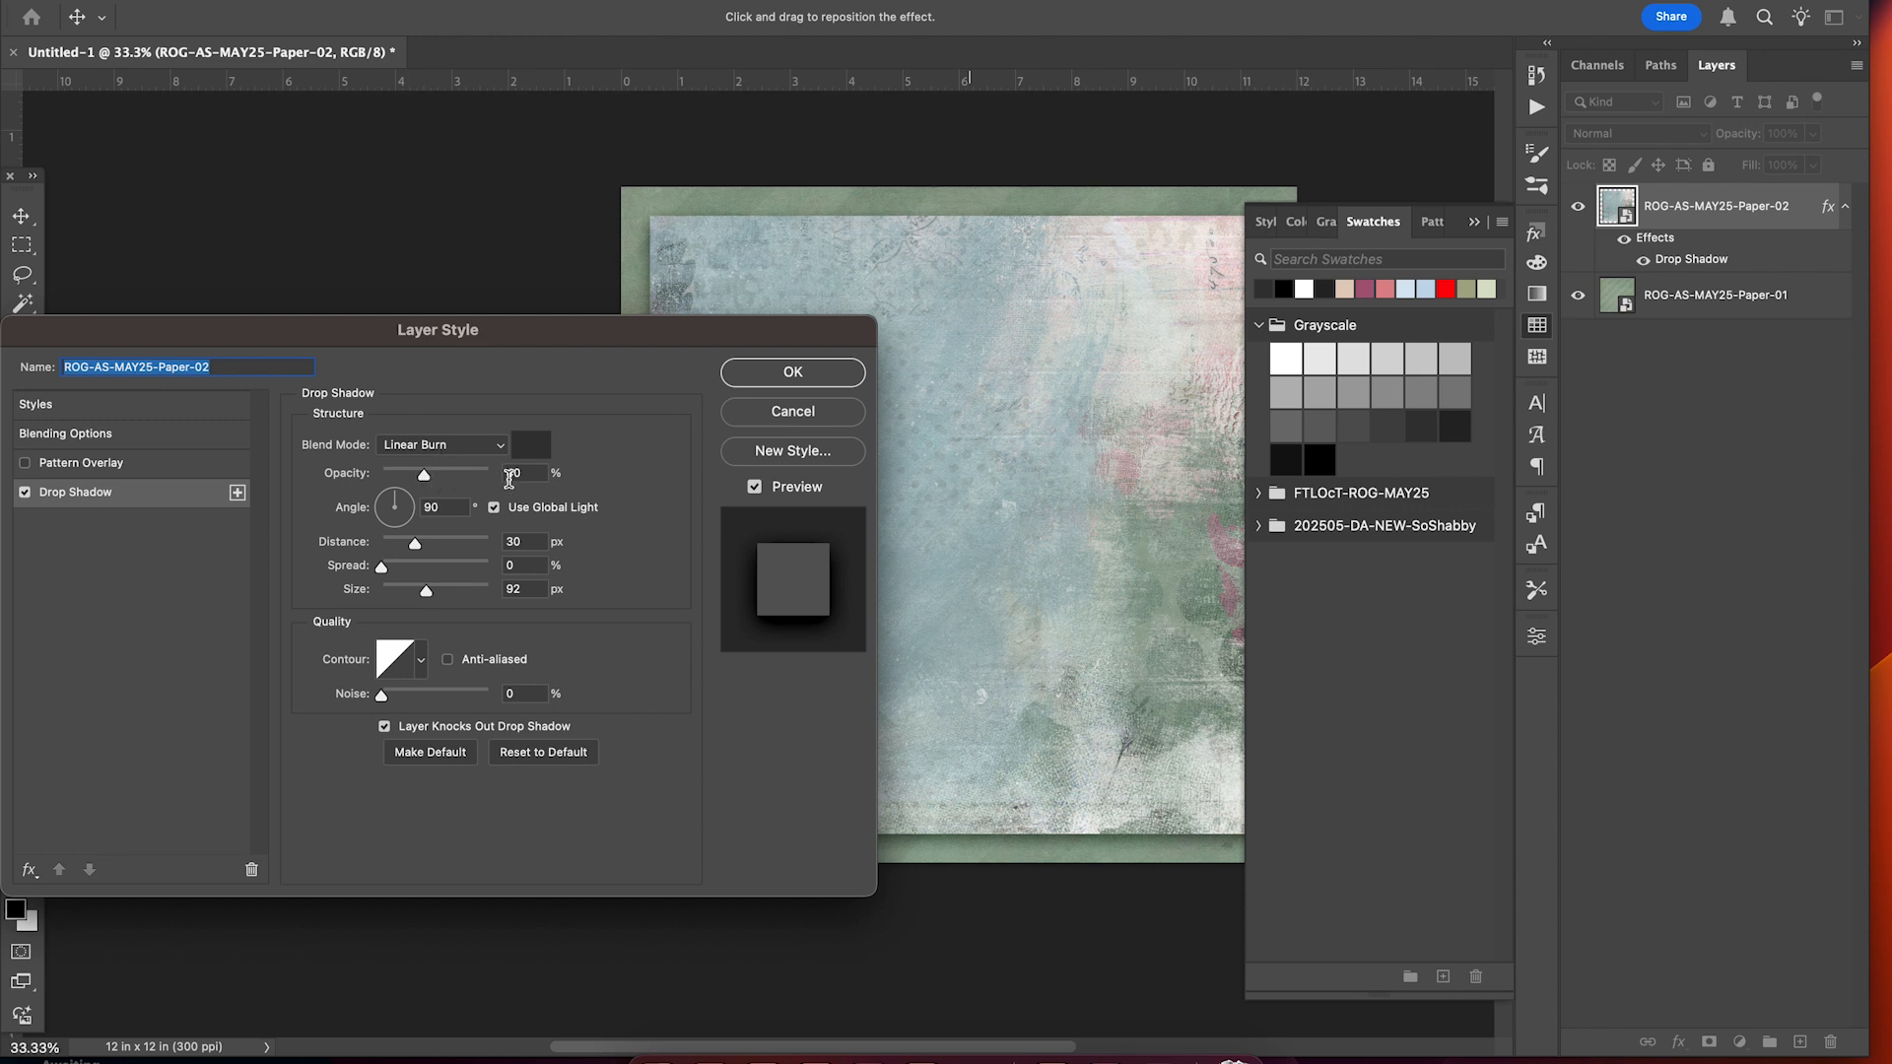
left_click_drag(751, 340, 559, 333)
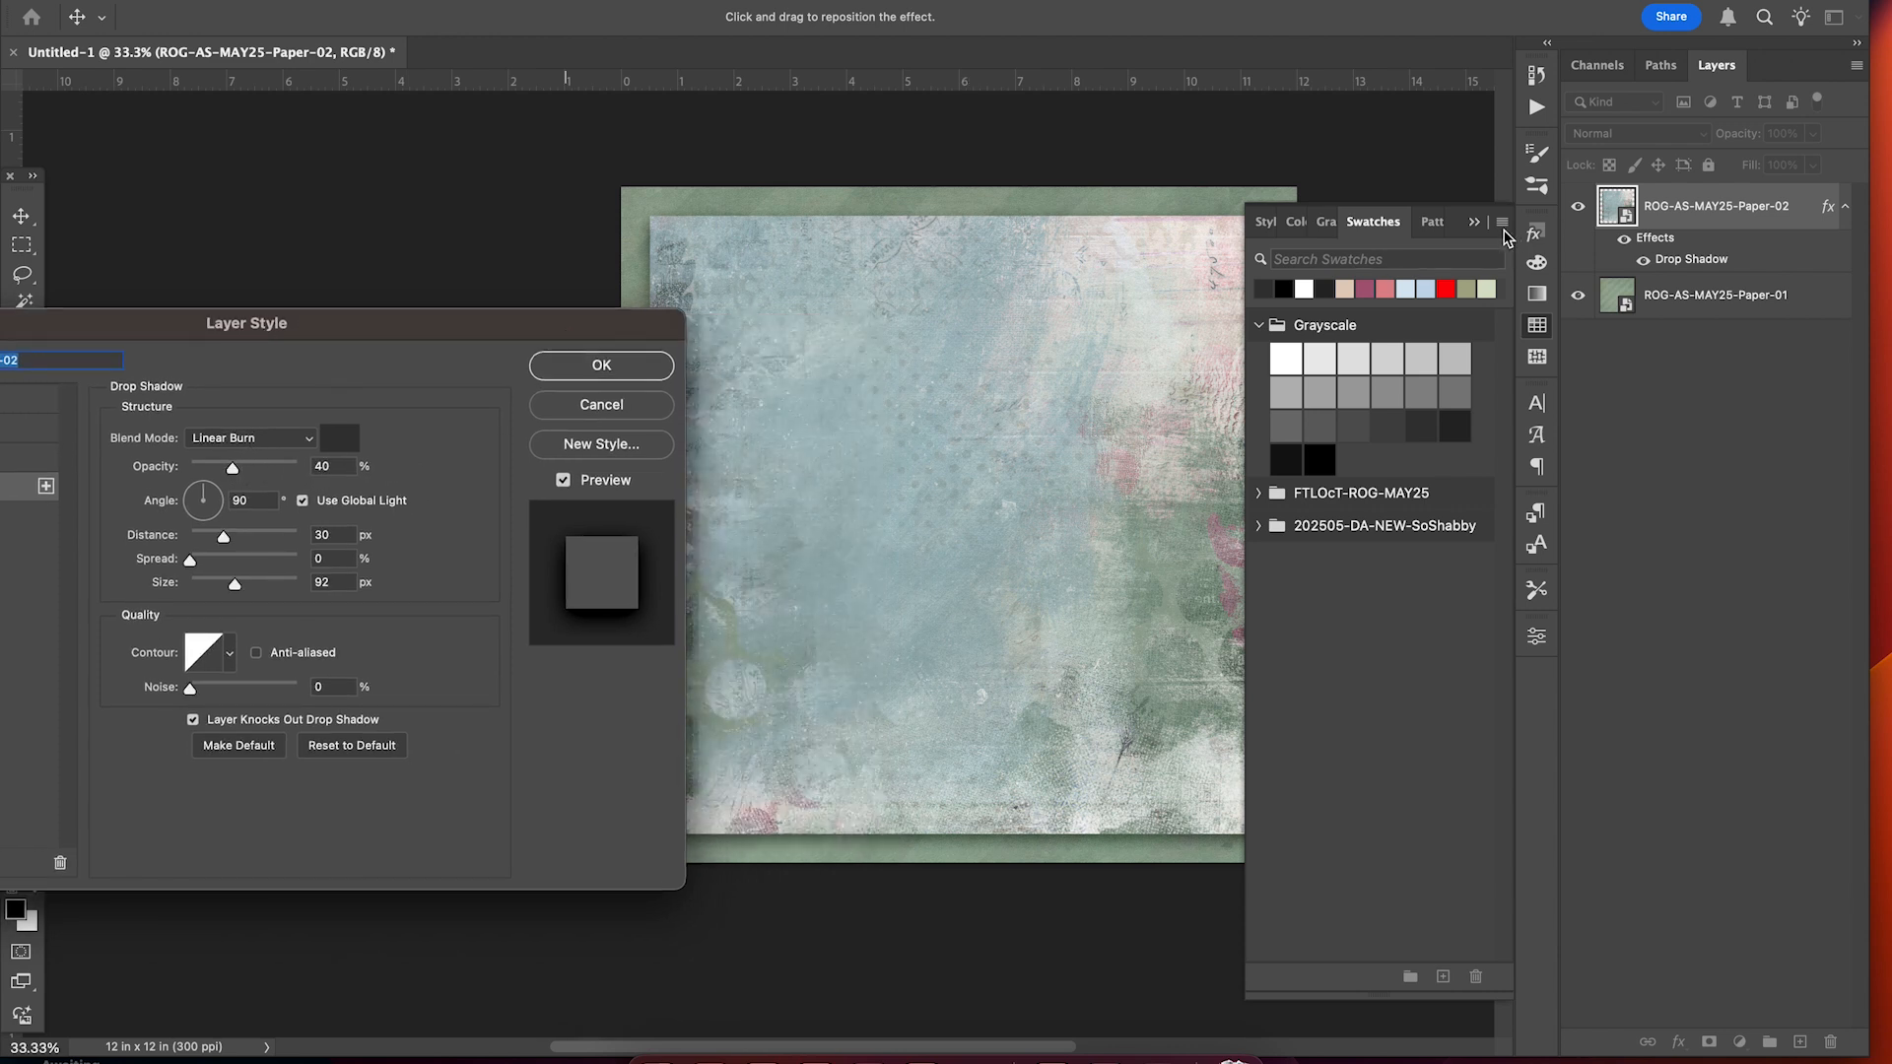
left_click(1475, 223)
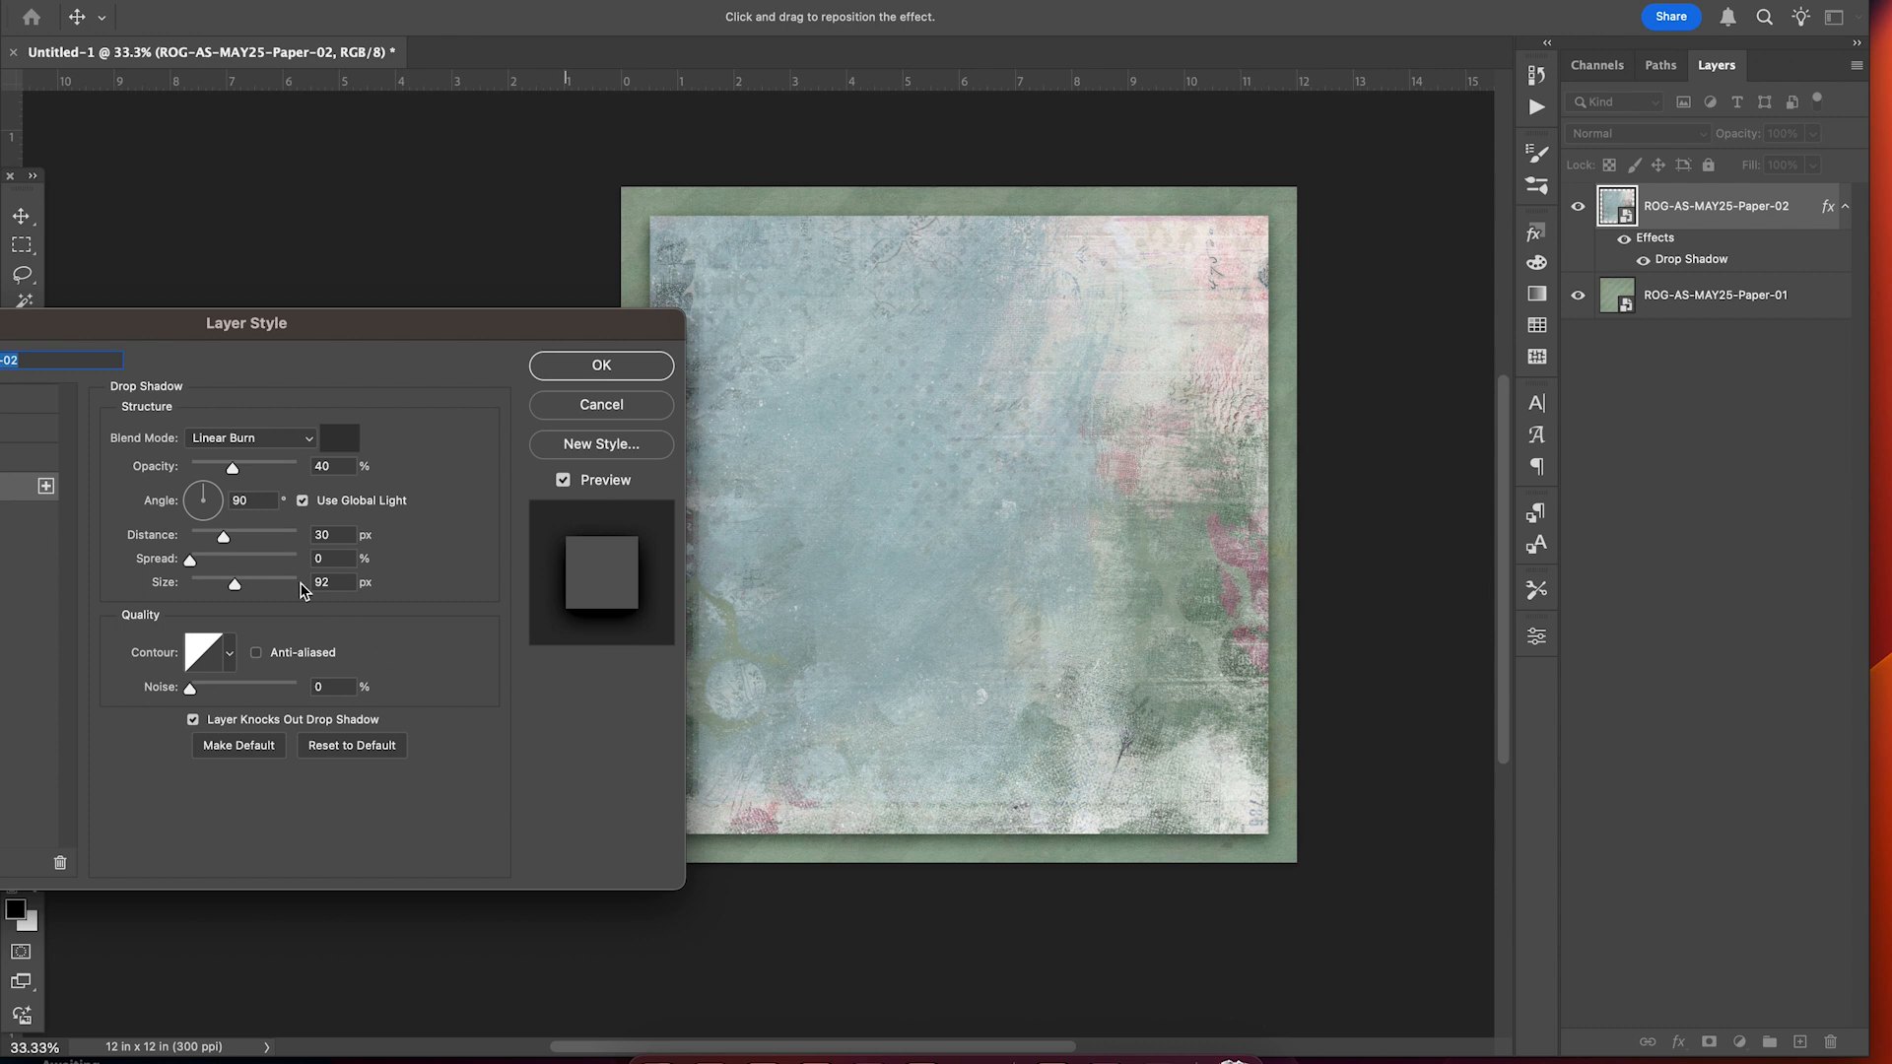
Set the shadow to 37 px distance, 106 px size and Linear contour, and apply it.
mouse_move(225, 537)
left_mouse_down()
mouse_move(250, 550)
mouse_move(232, 544)
left_mouse_up()
mouse_move(236, 592)
left_mouse_down()
mouse_move(260, 597)
mouse_move(199, 590)
mouse_move(241, 593)
left_mouse_up()
left_click(228, 659)
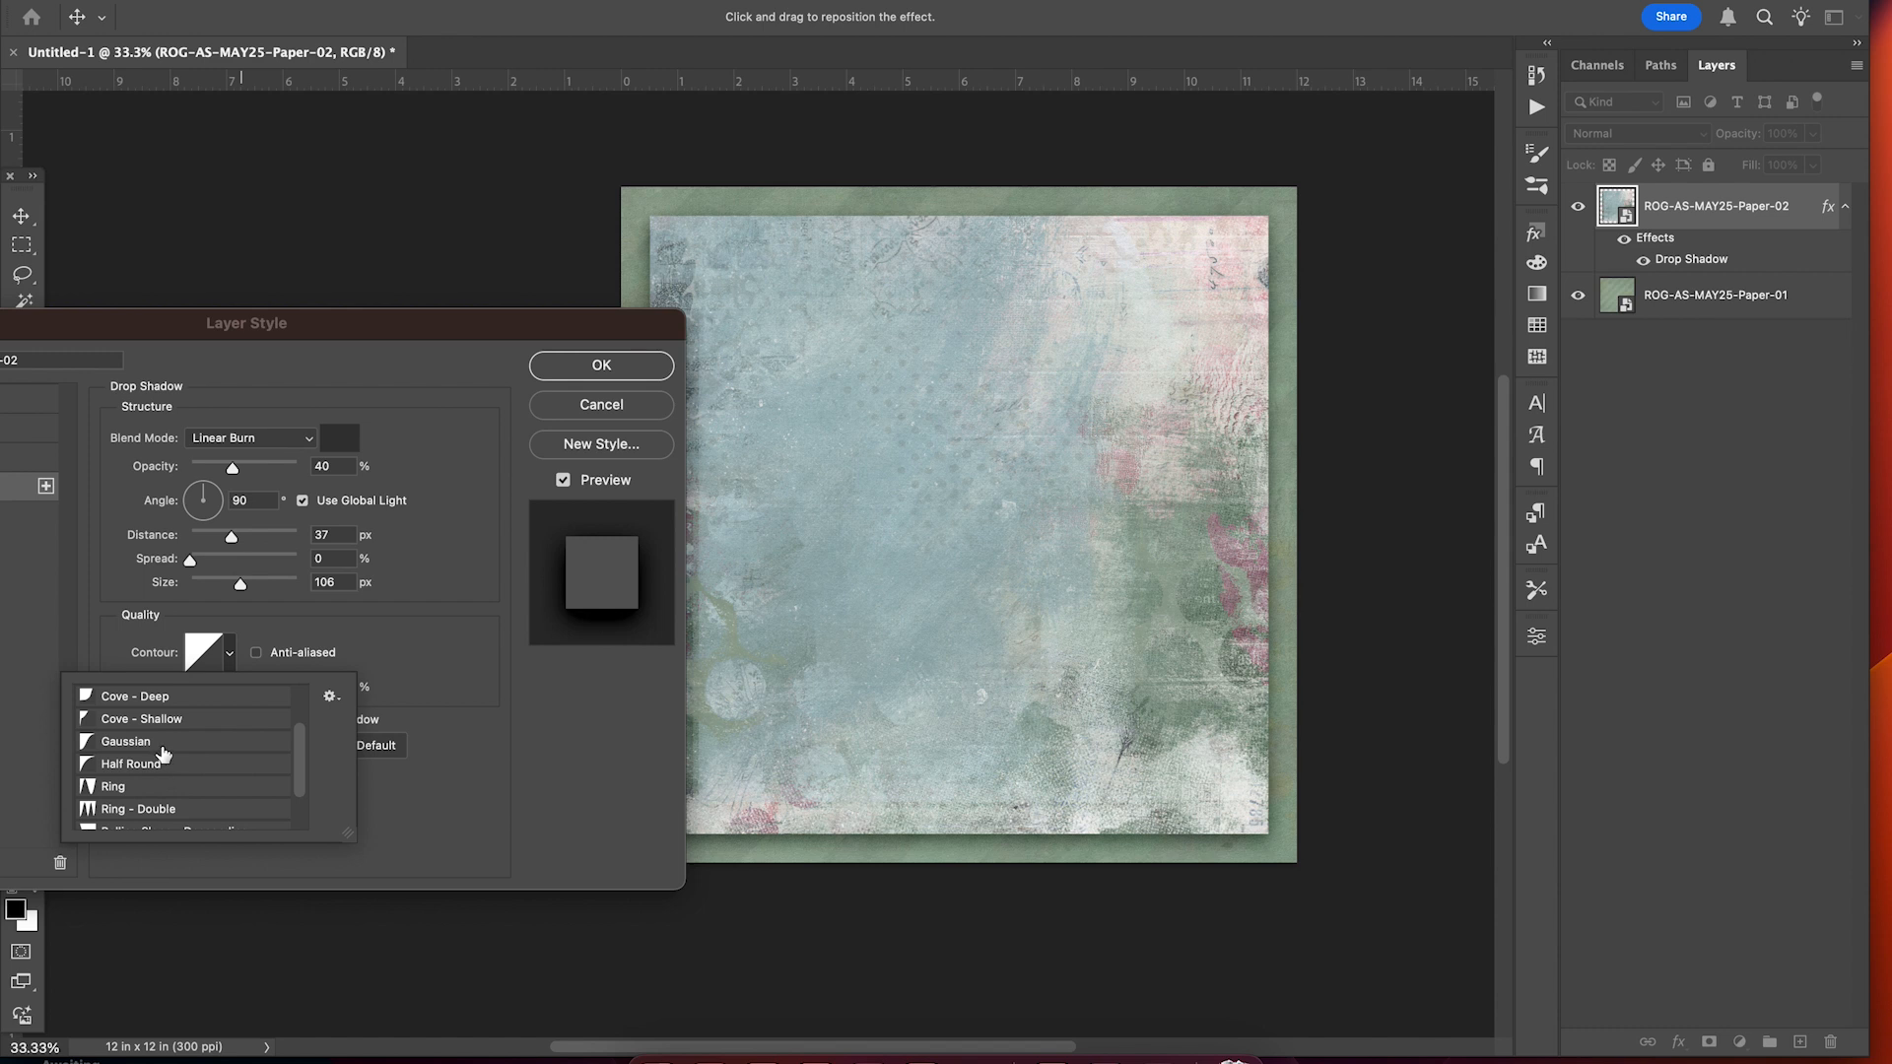
left_click(163, 751)
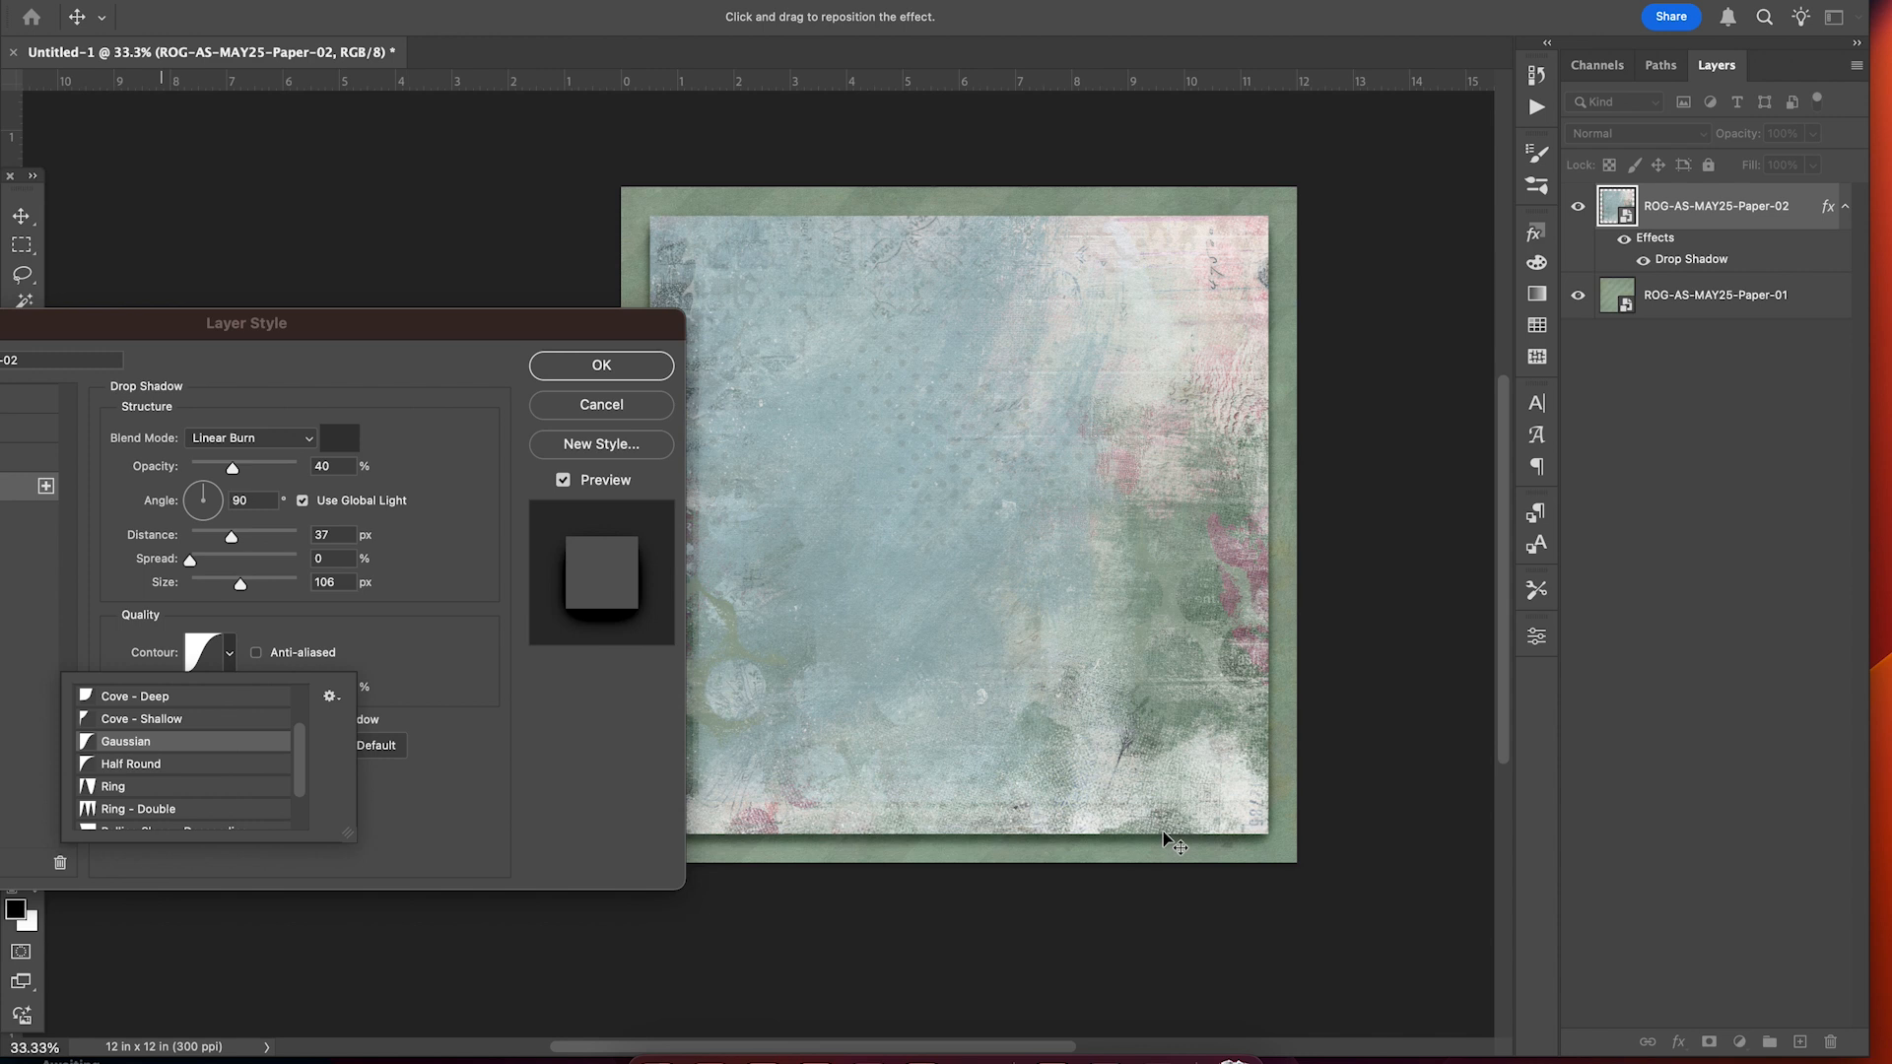
scroll(184, 759, "up", 3)
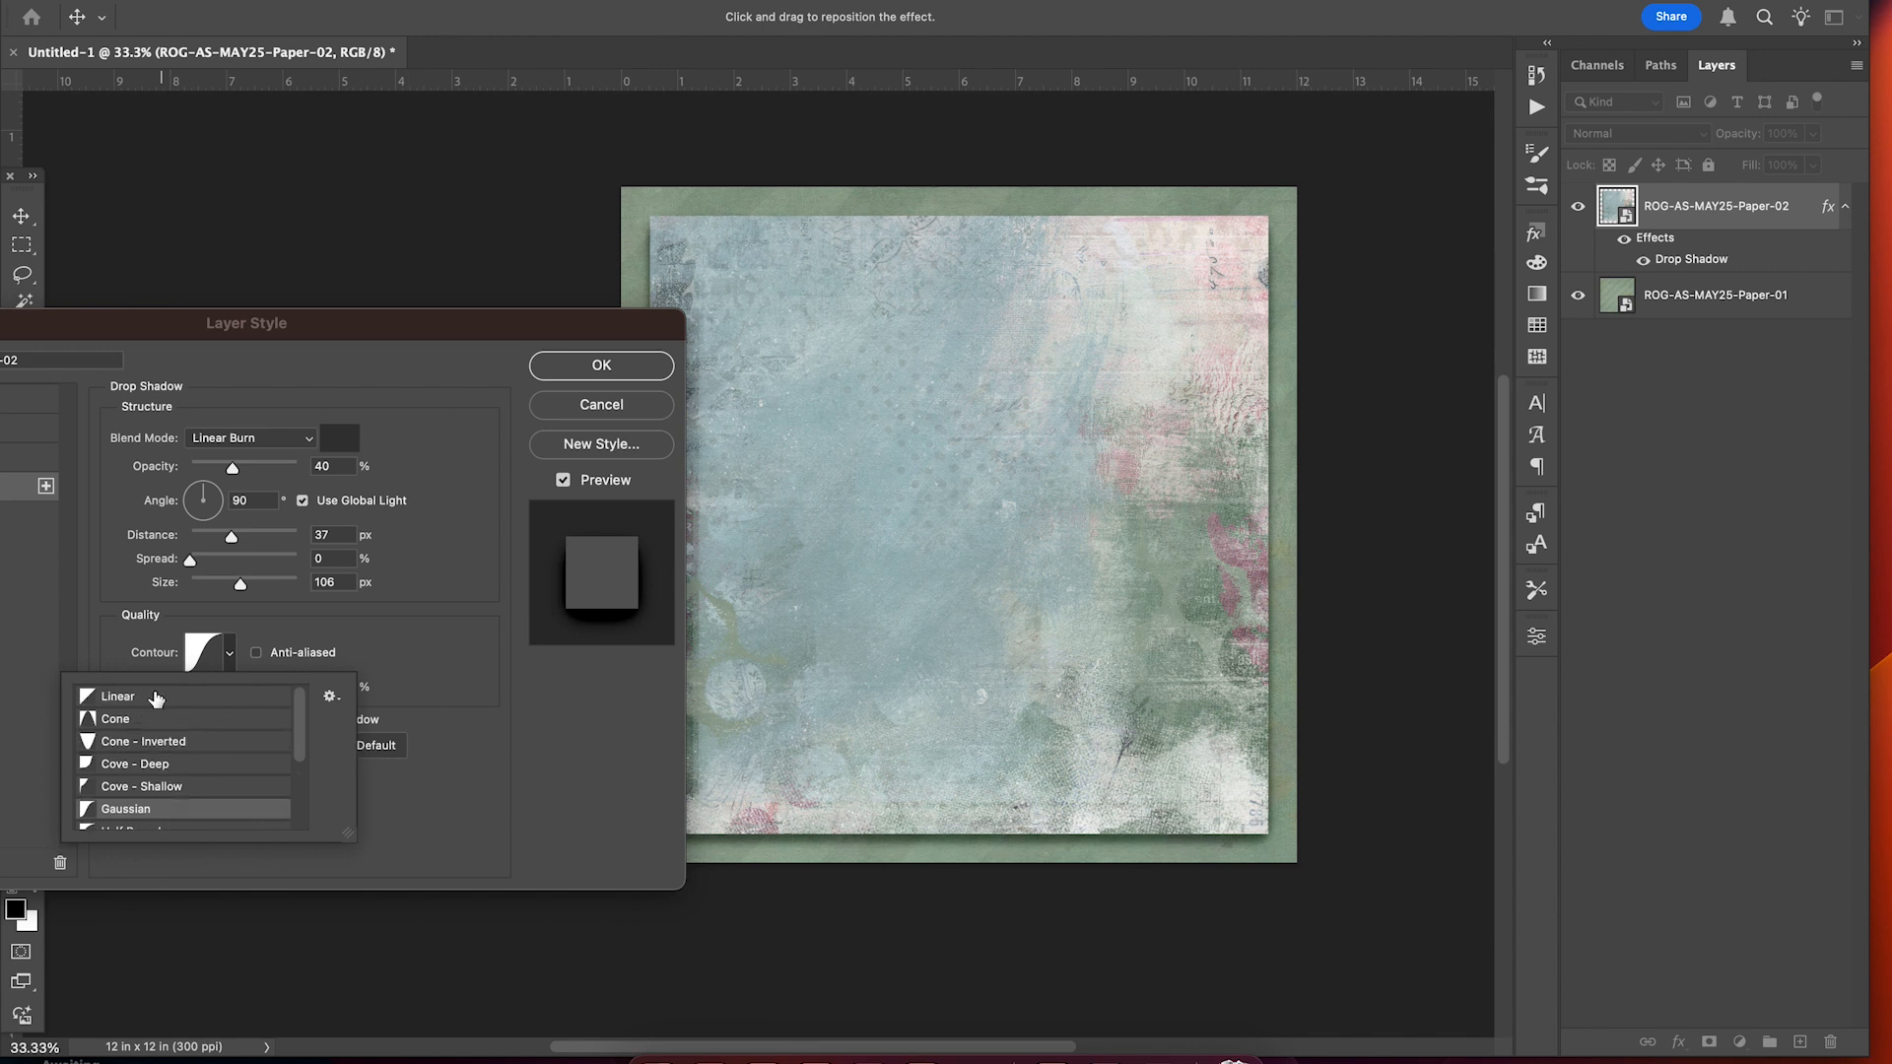
left_click(156, 697)
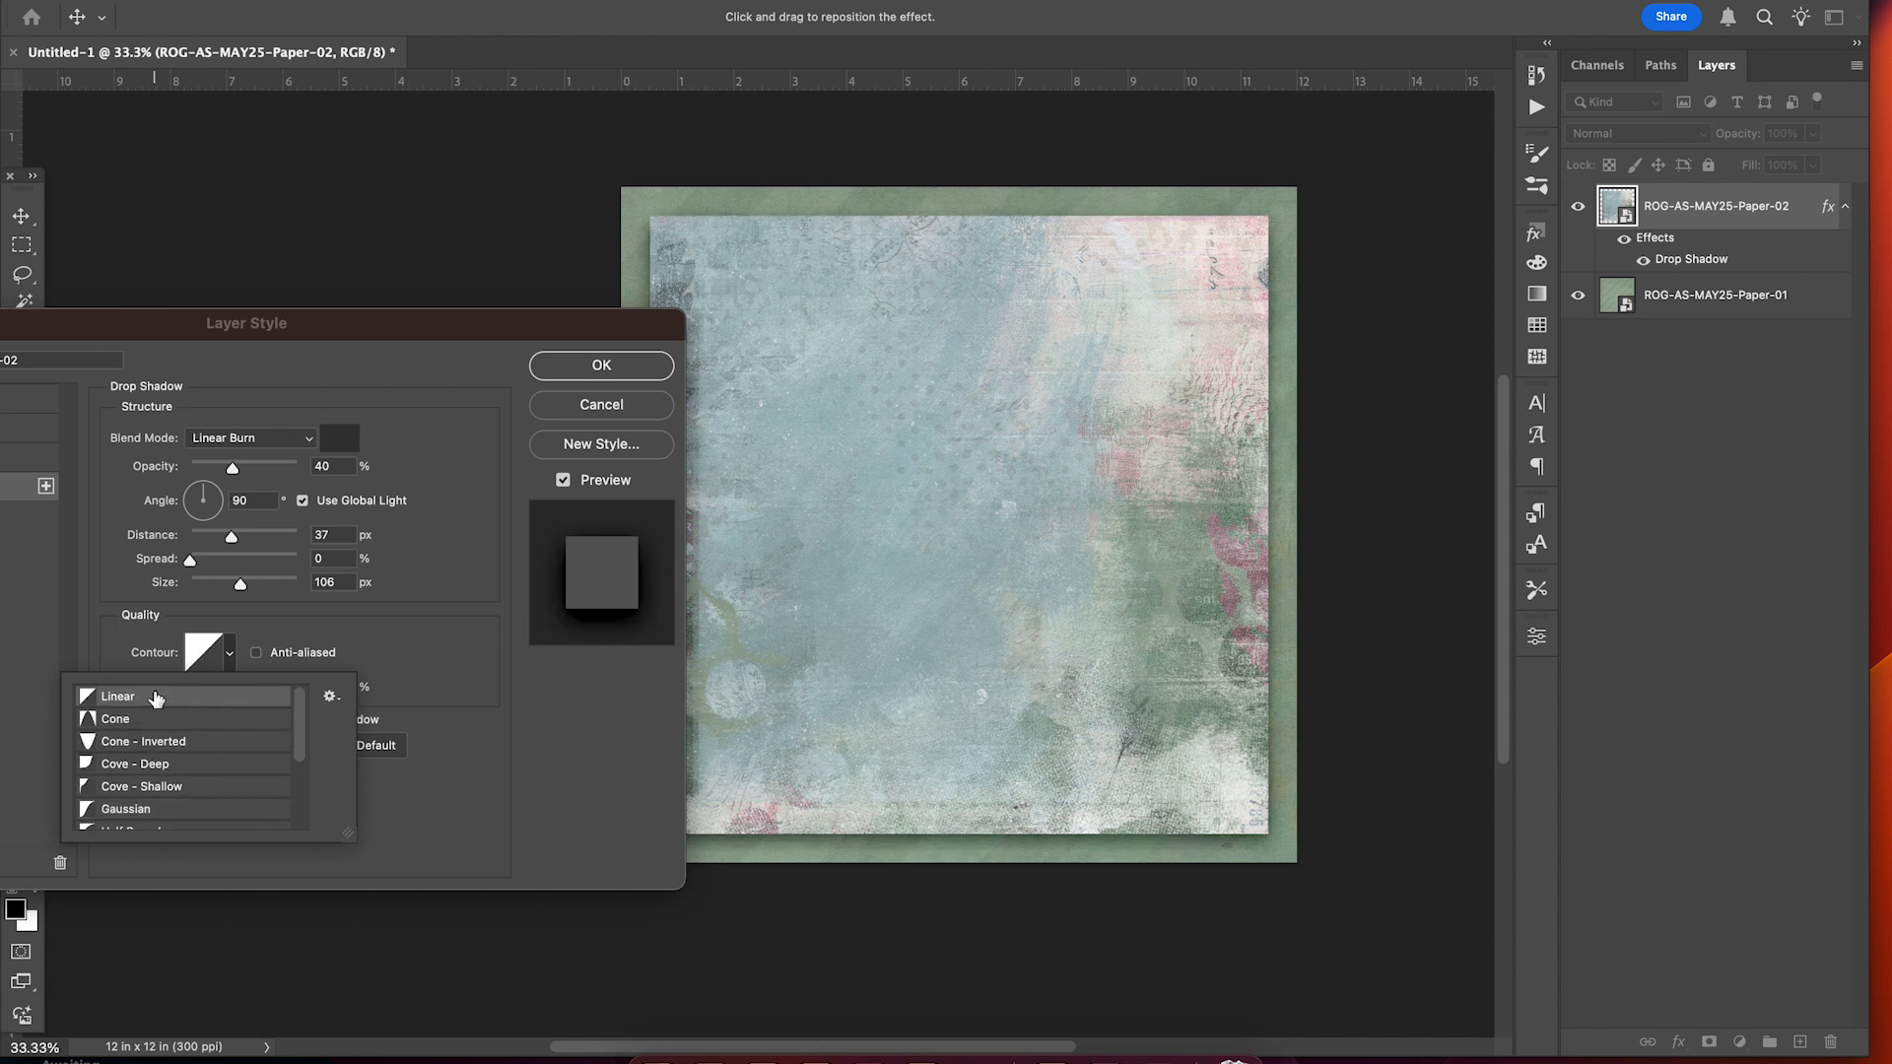
left_click(618, 372)
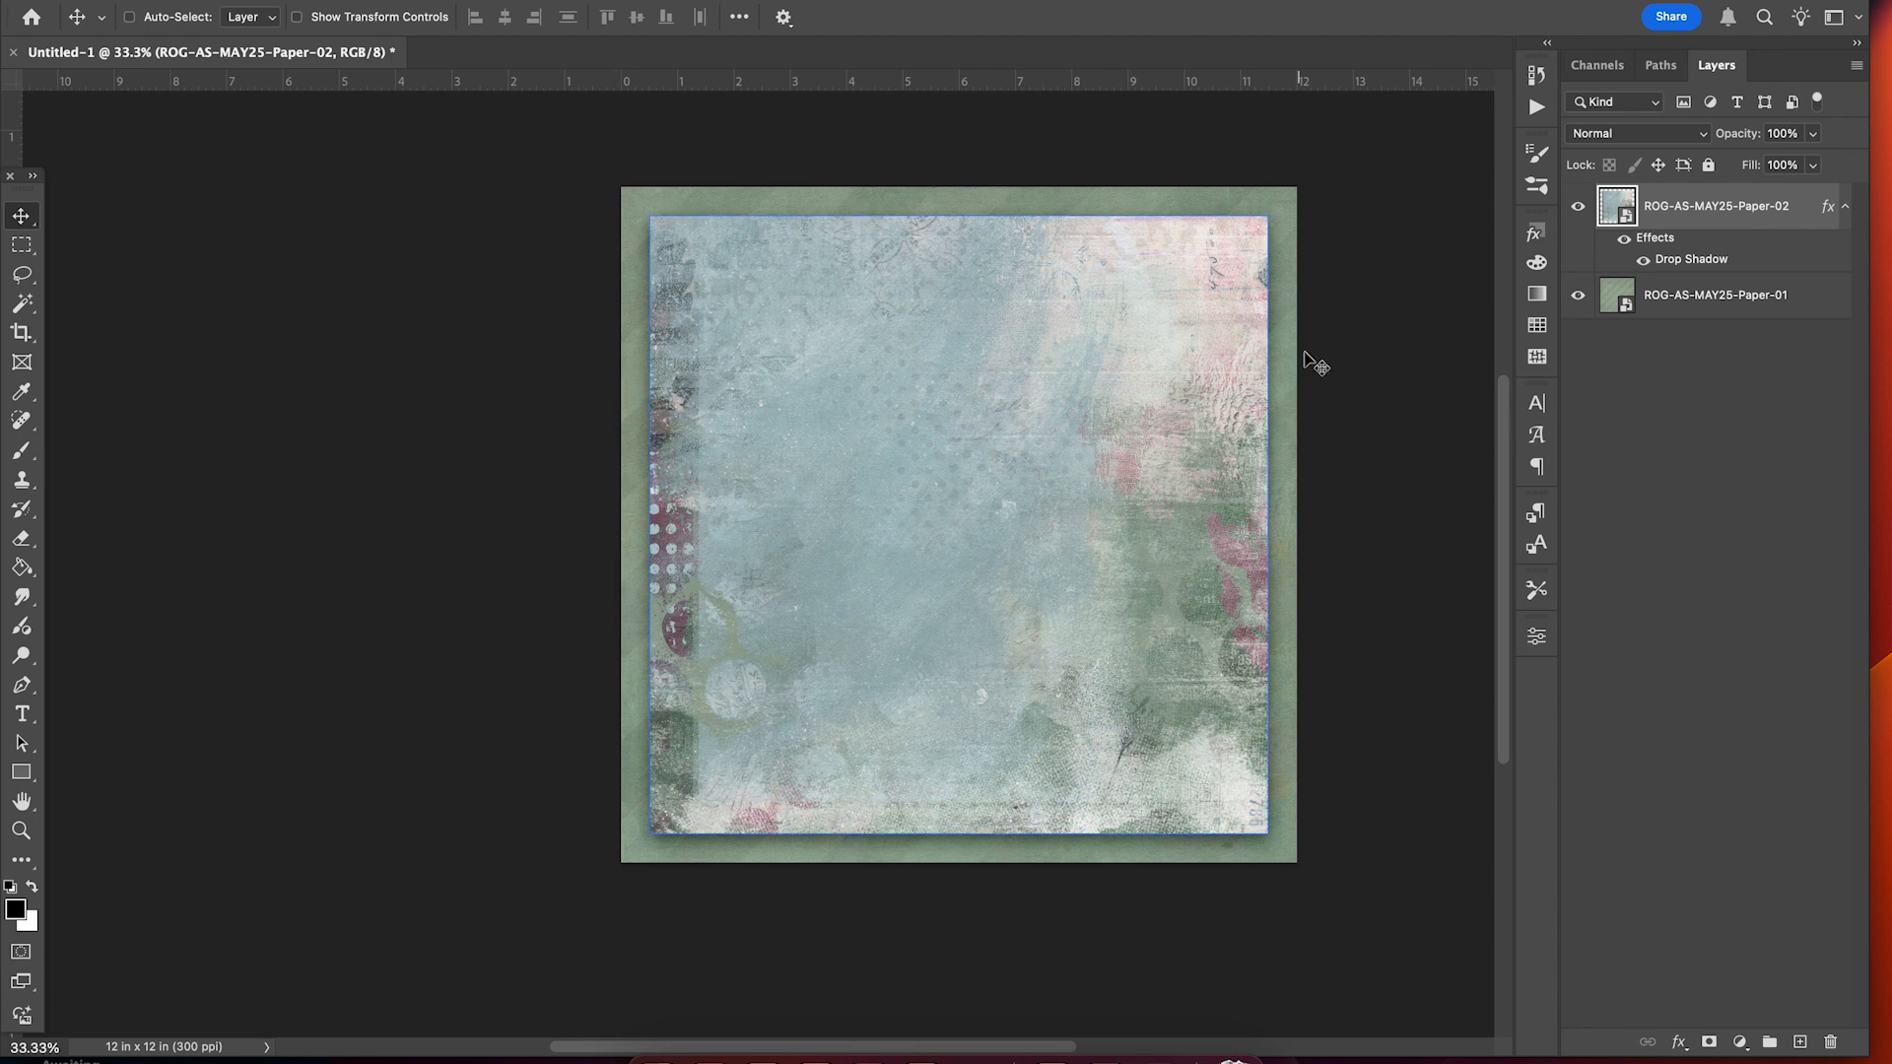
scroll(1133, 599, "right", 3)
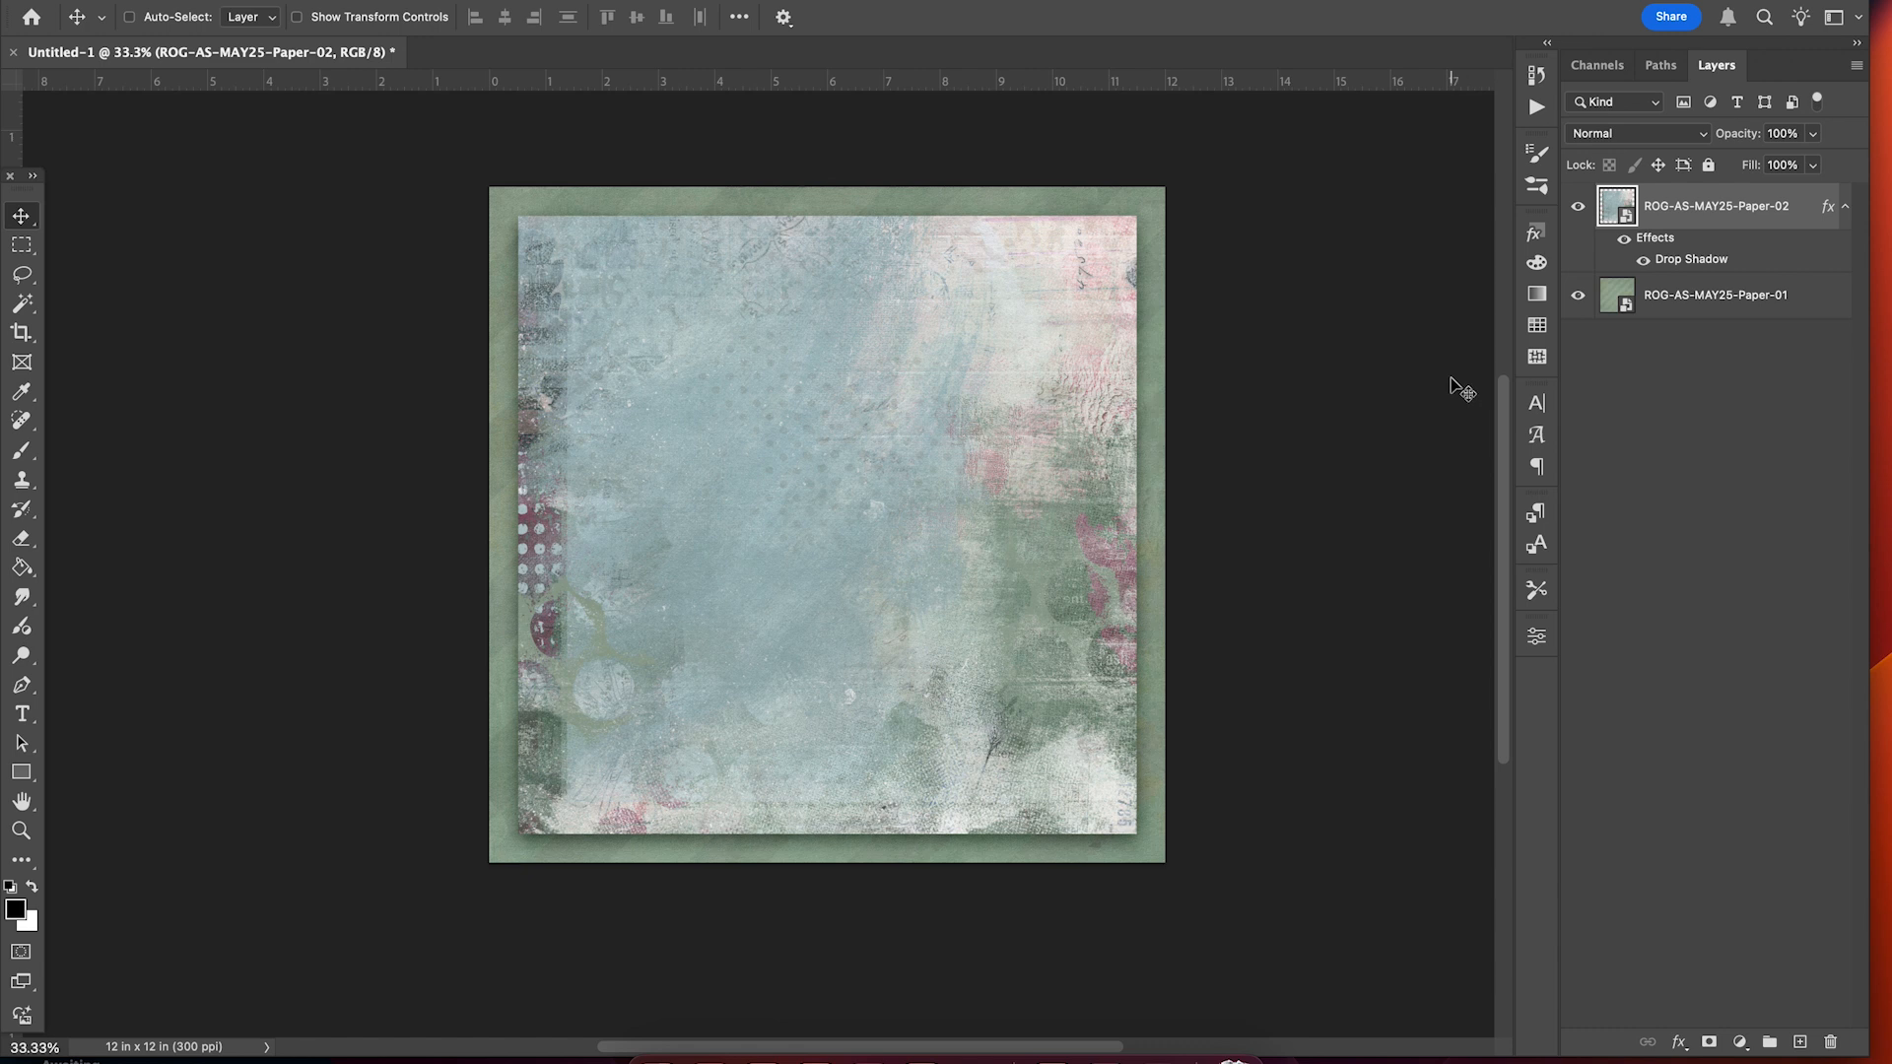
scroll(1451, 379, "right", 1)
scroll(1451, 379, "up", 1)
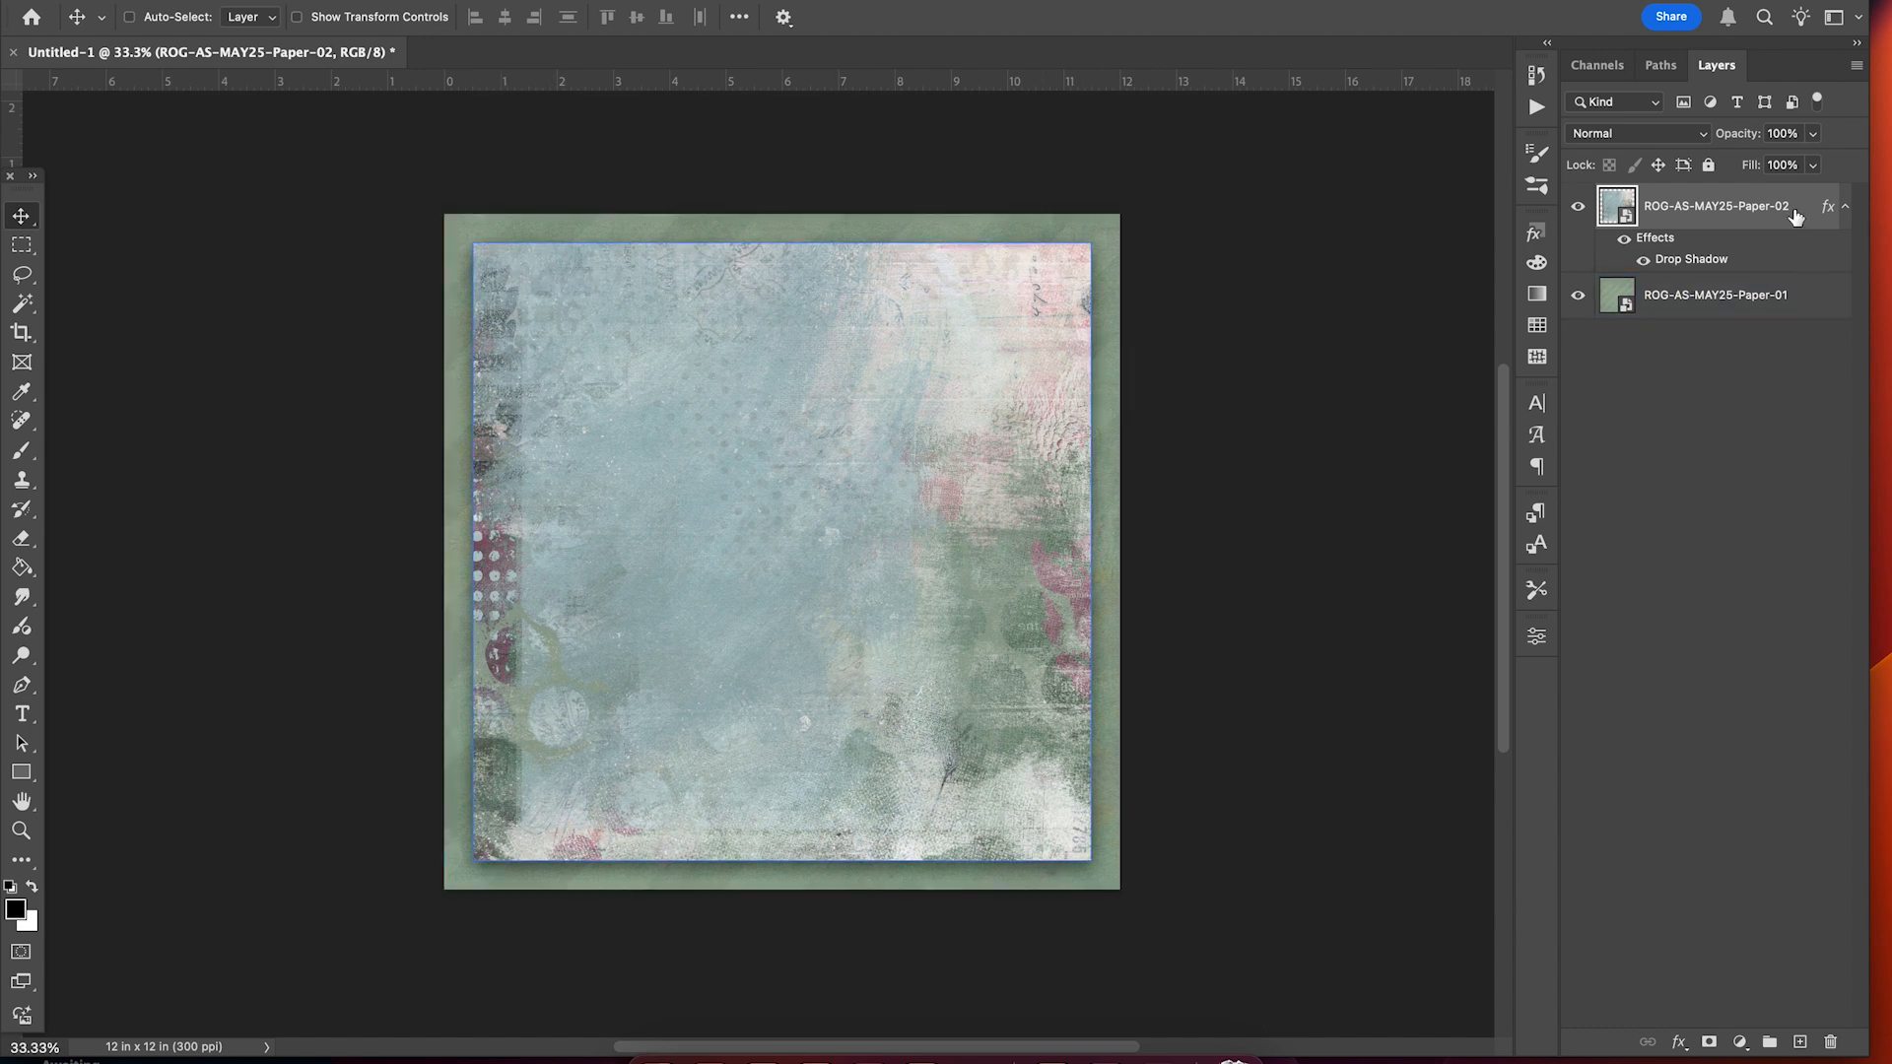
right_click(1670, 264)
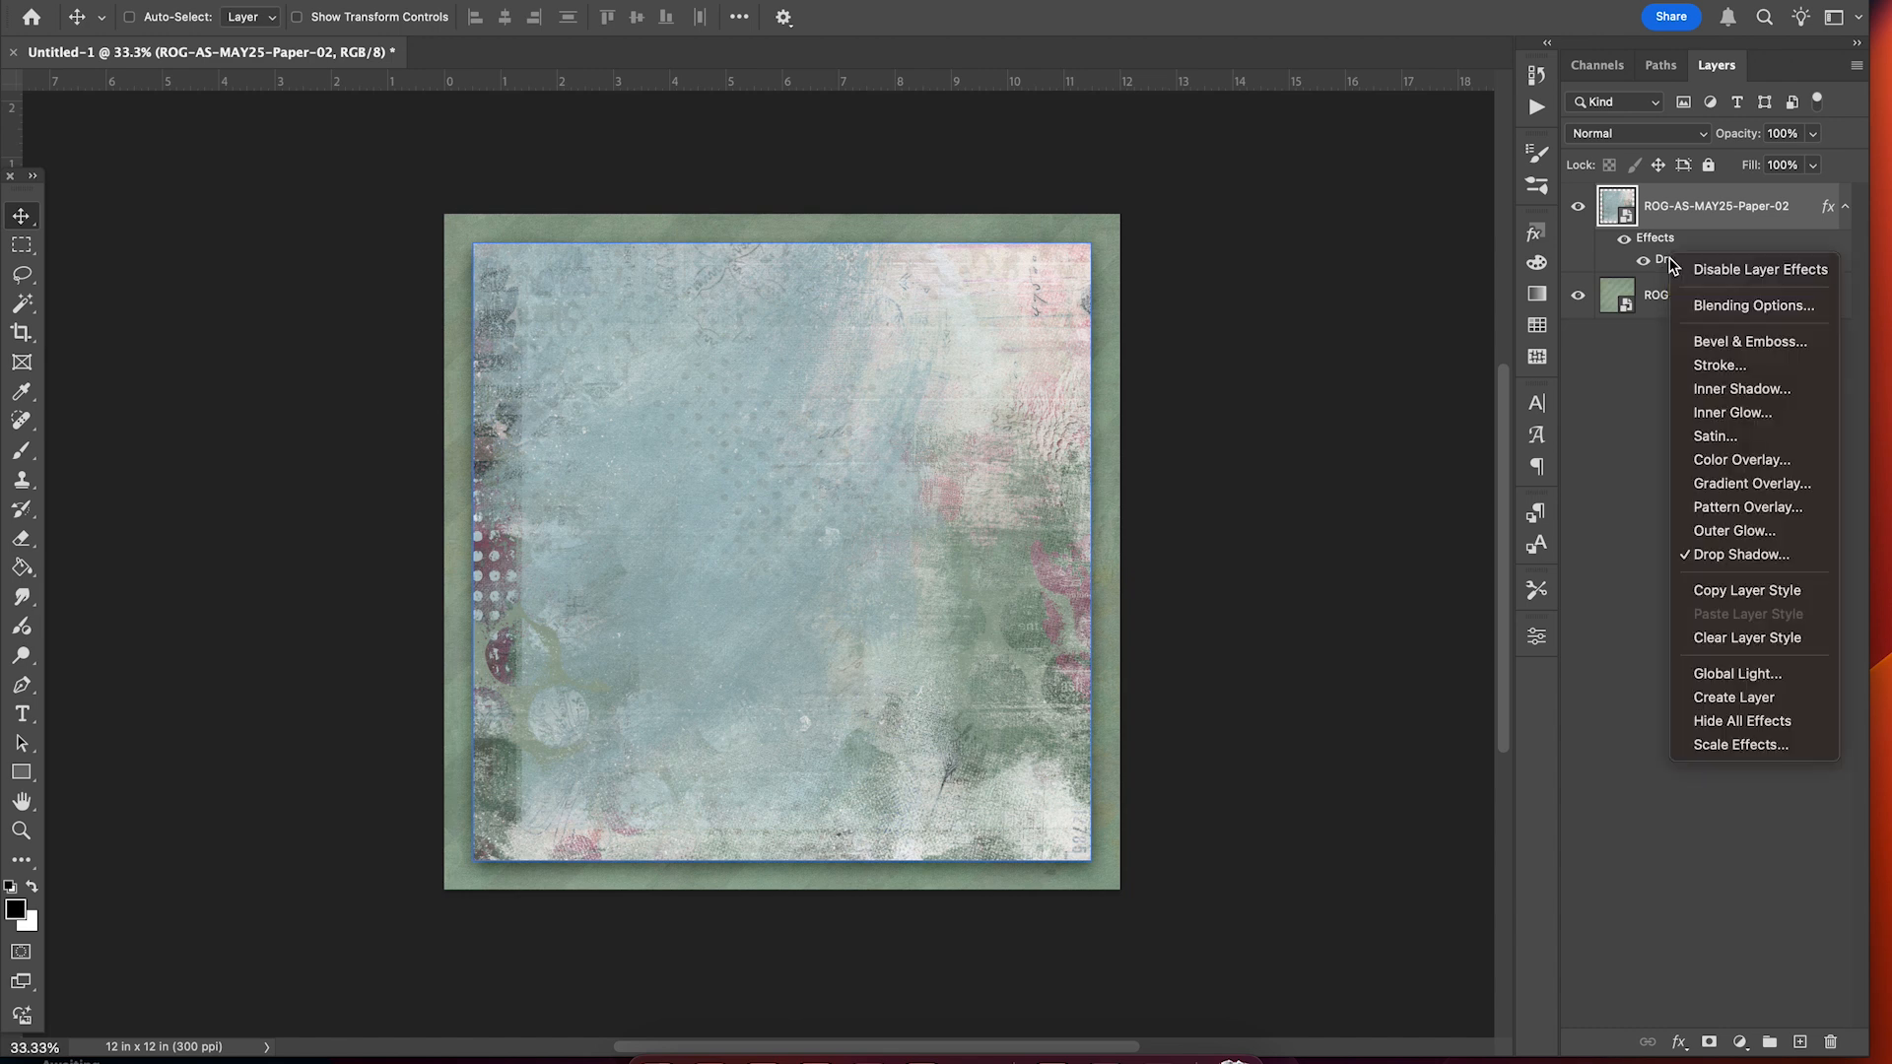
left_click(1761, 697)
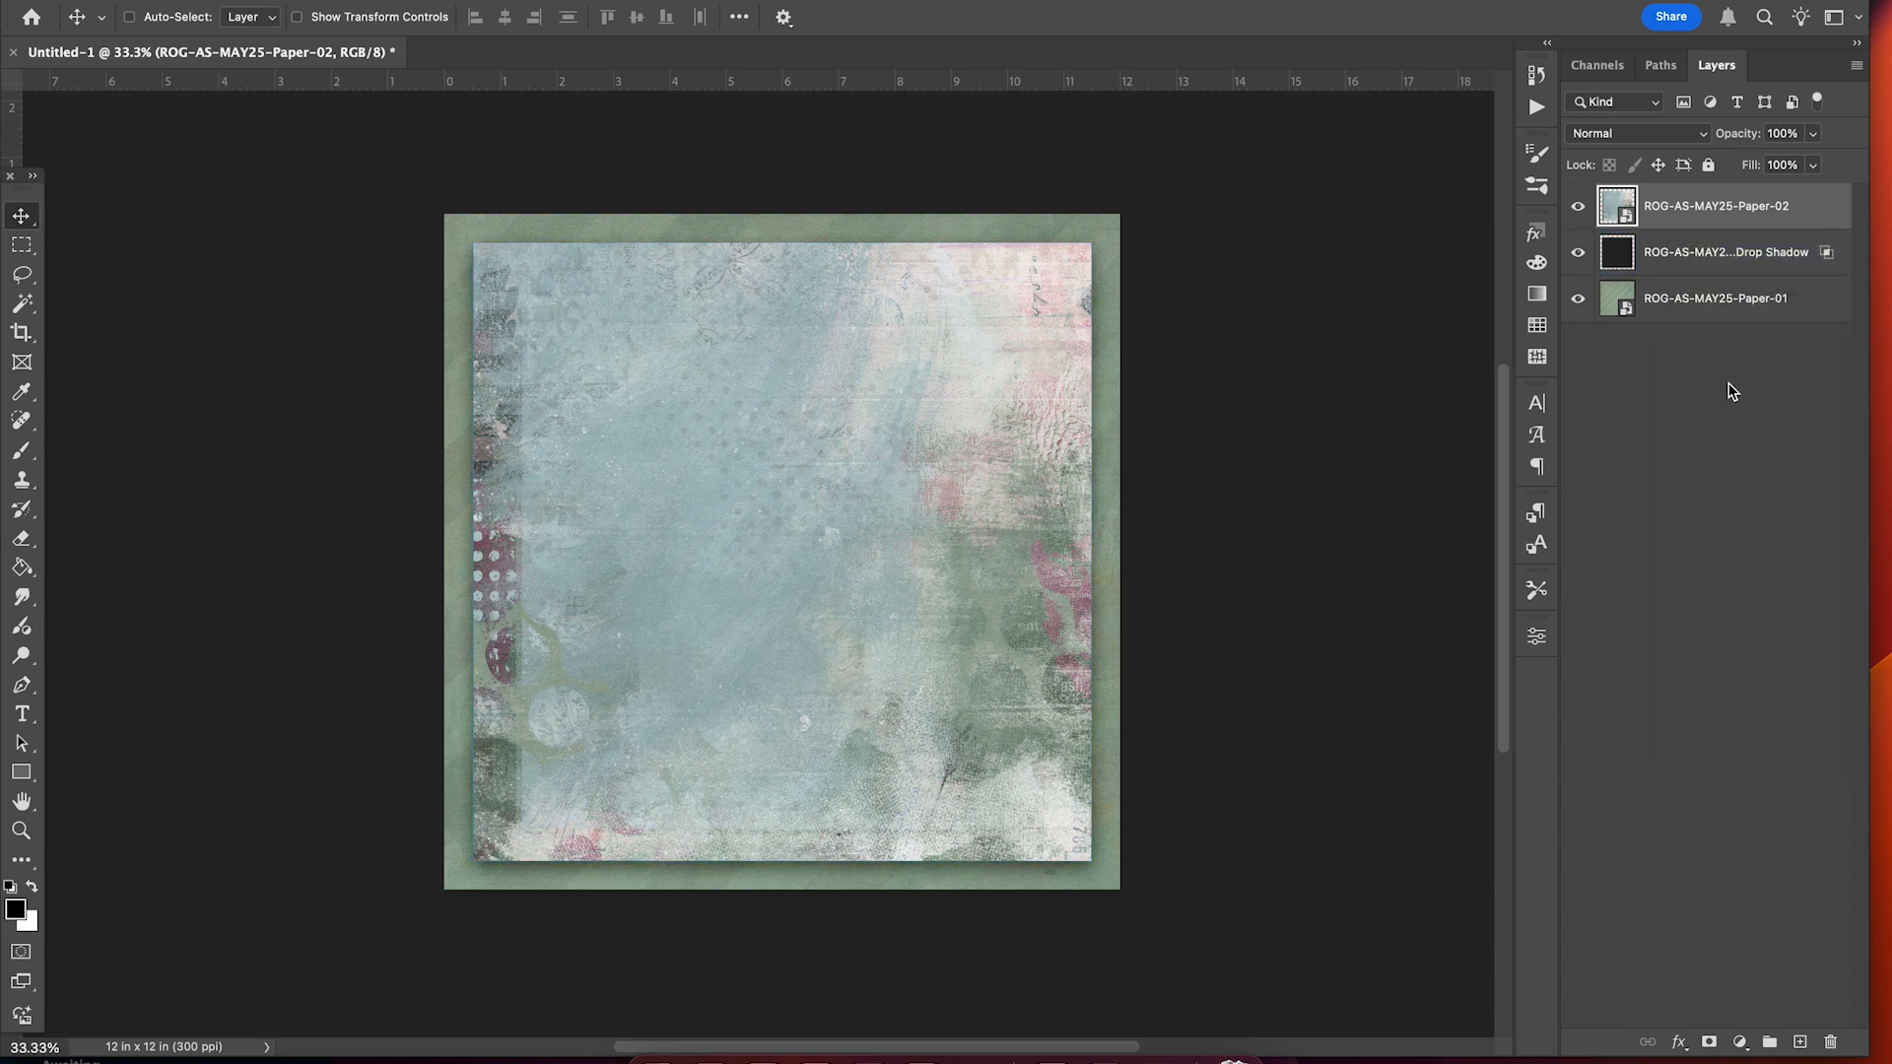
left_click(1578, 206)
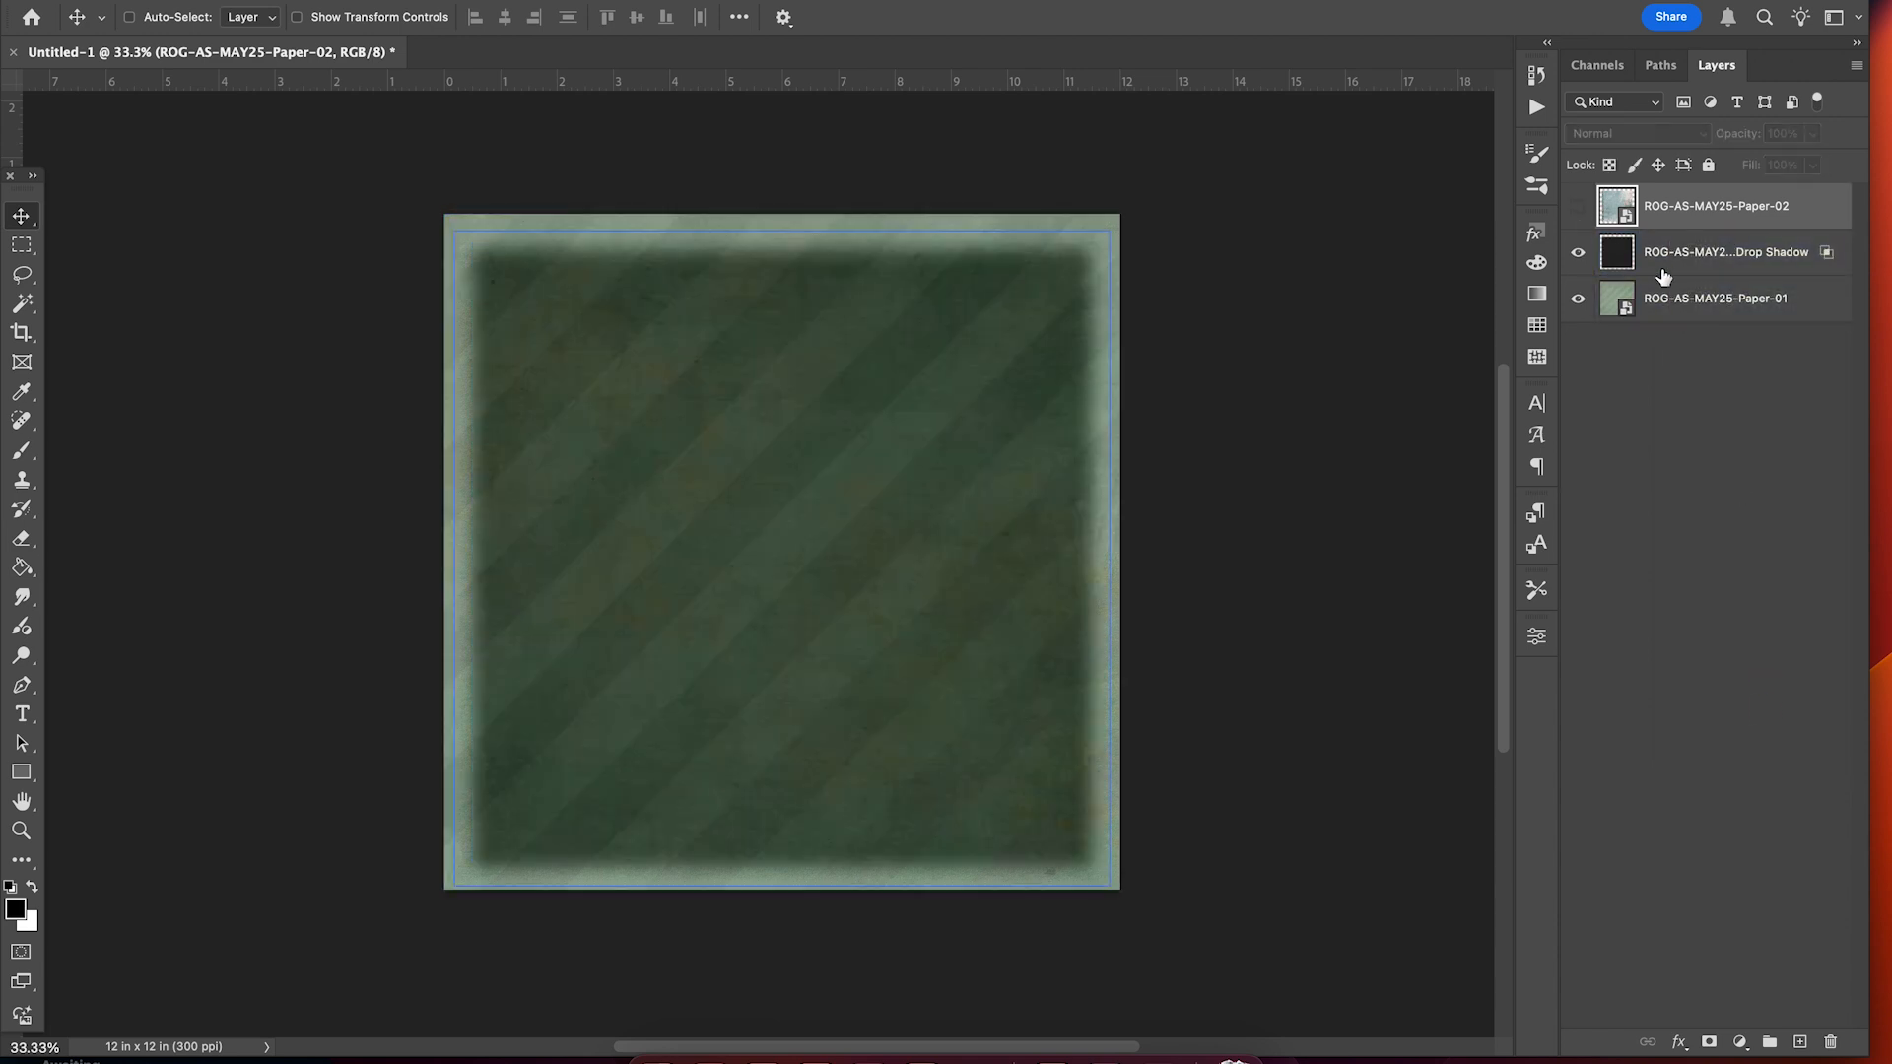
left_click(1675, 254)
left_click(1573, 256)
left_click(1574, 256)
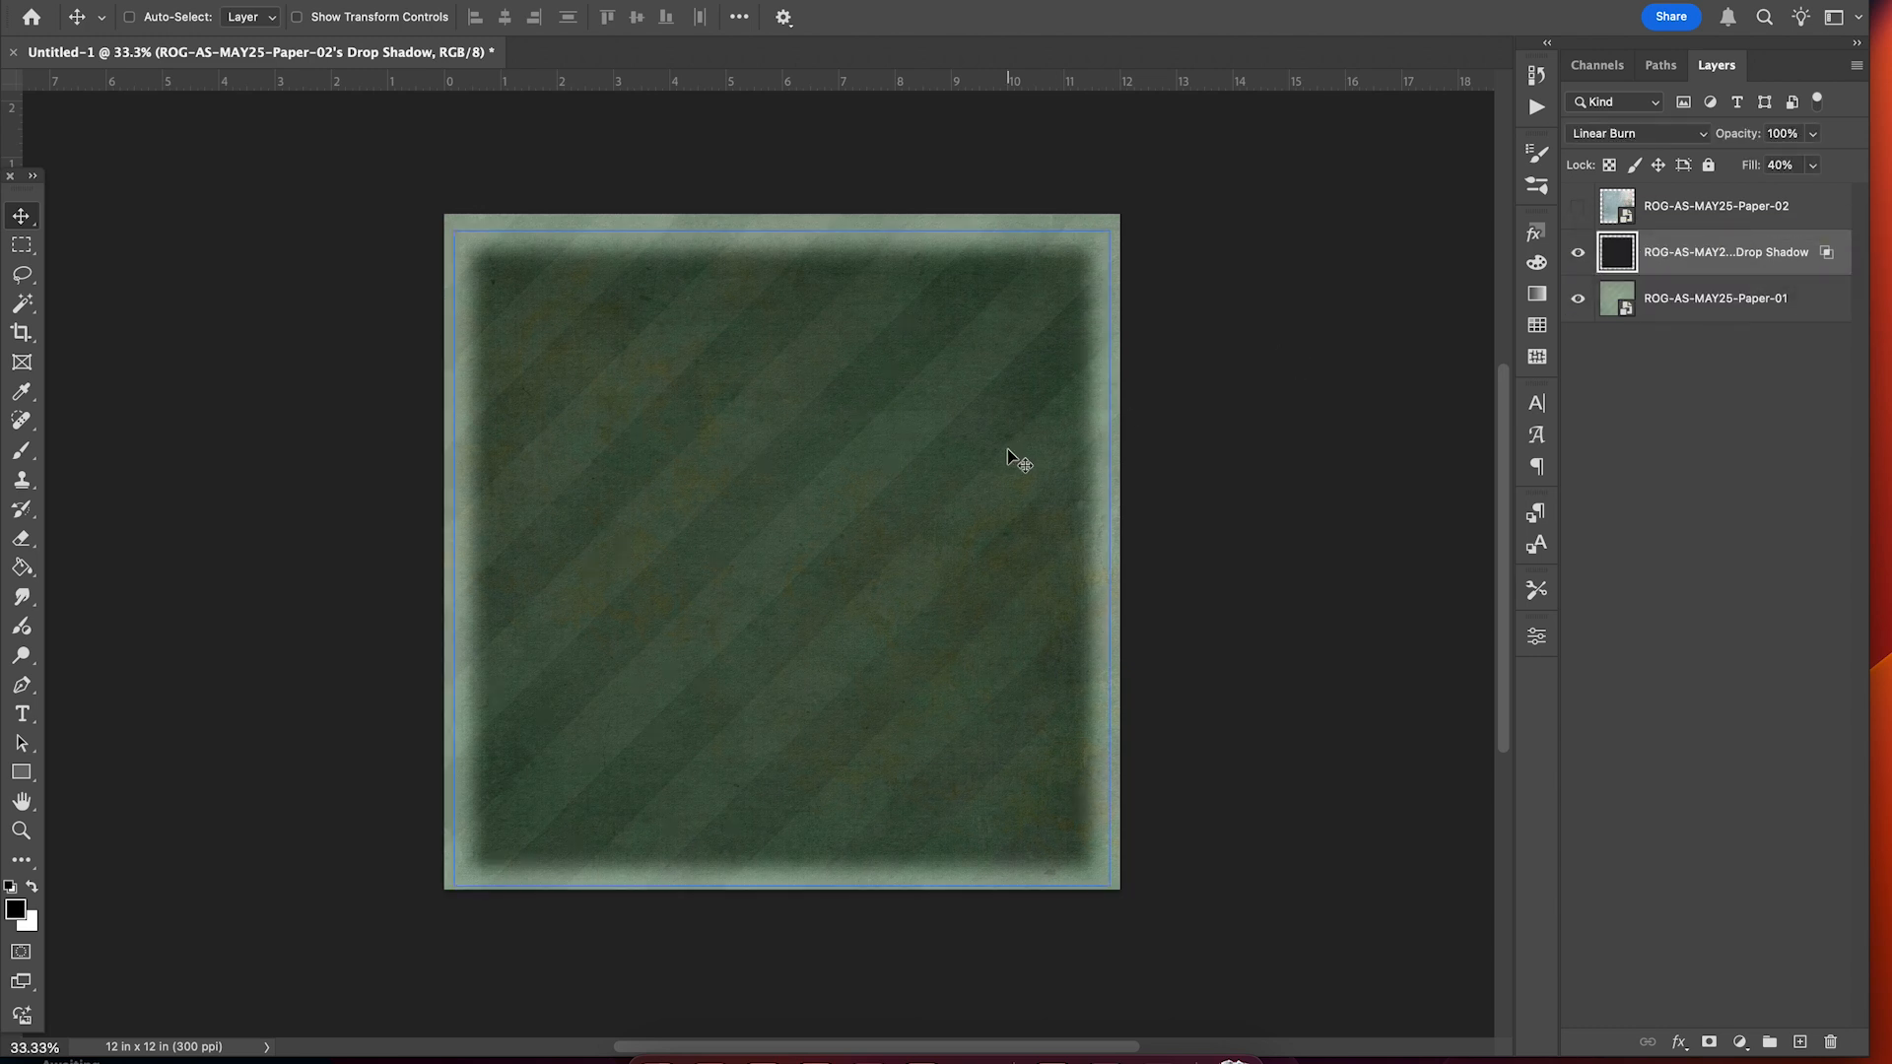
left_click(1579, 207)
left_click(1693, 205)
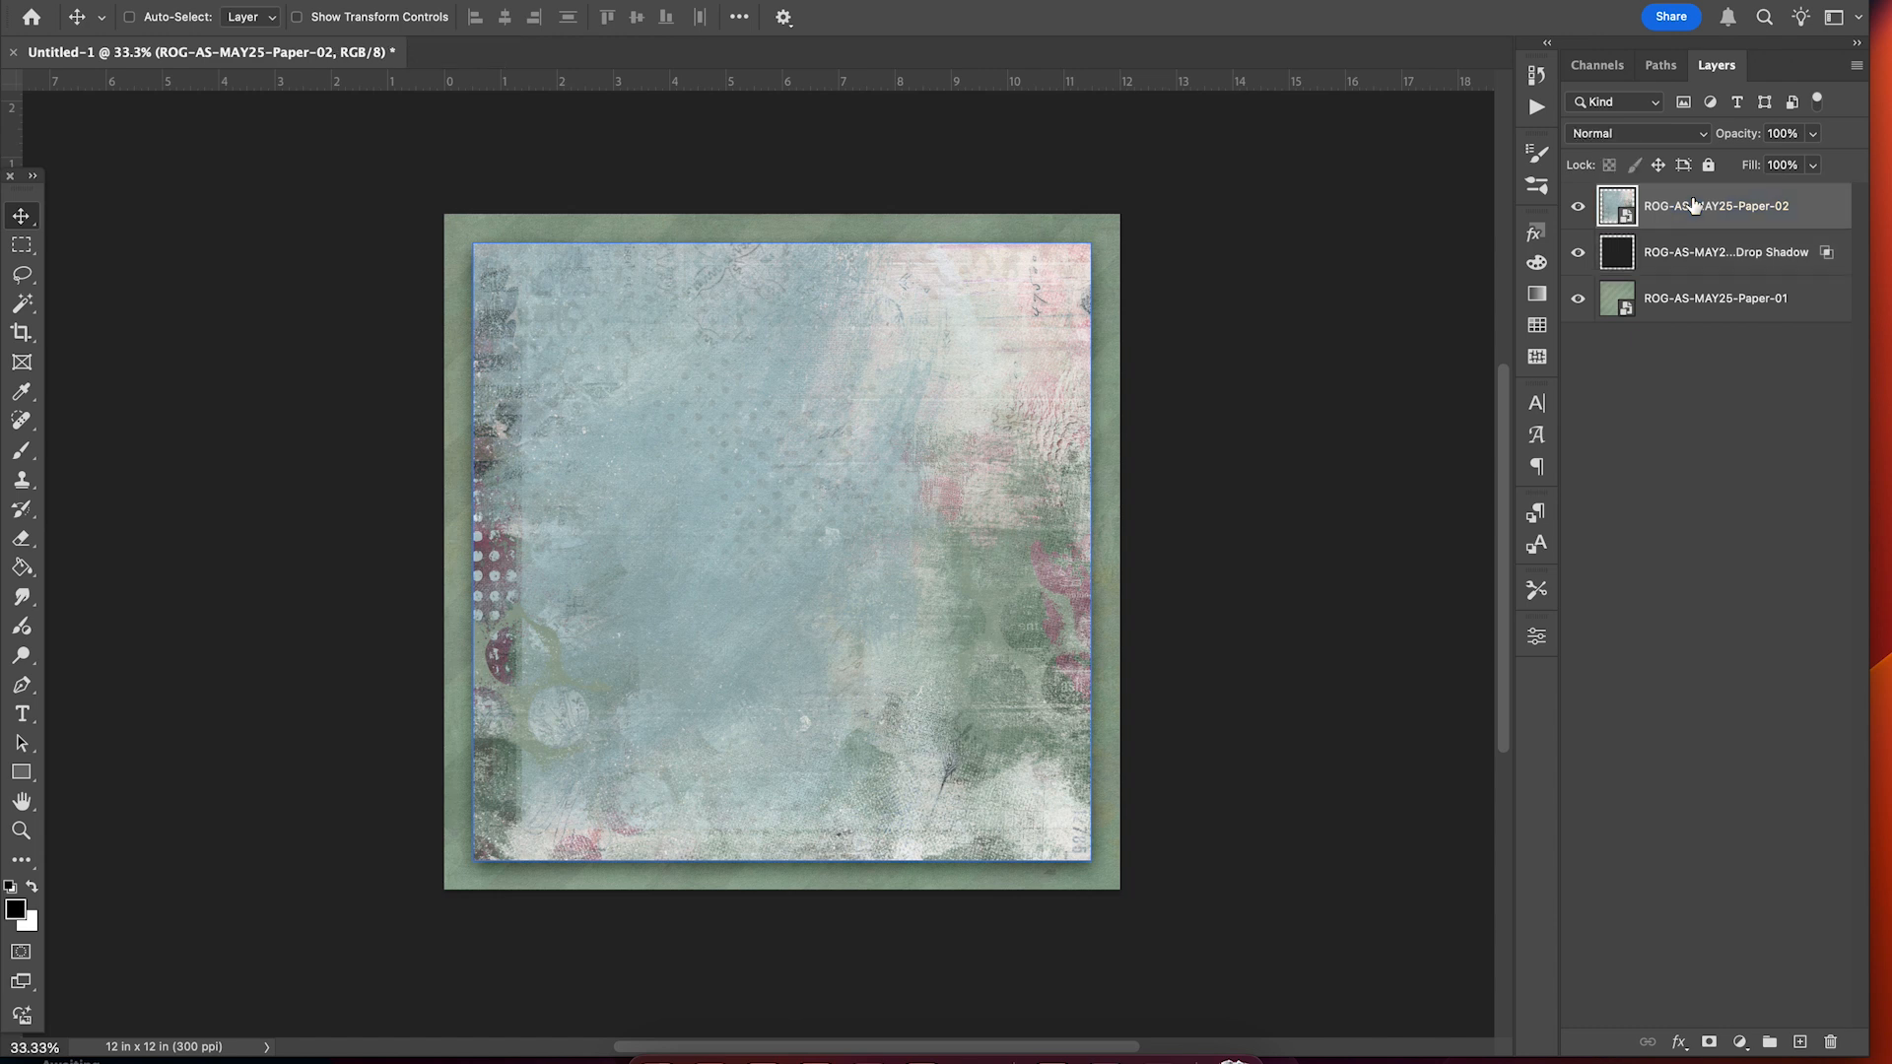
left_click(1688, 261)
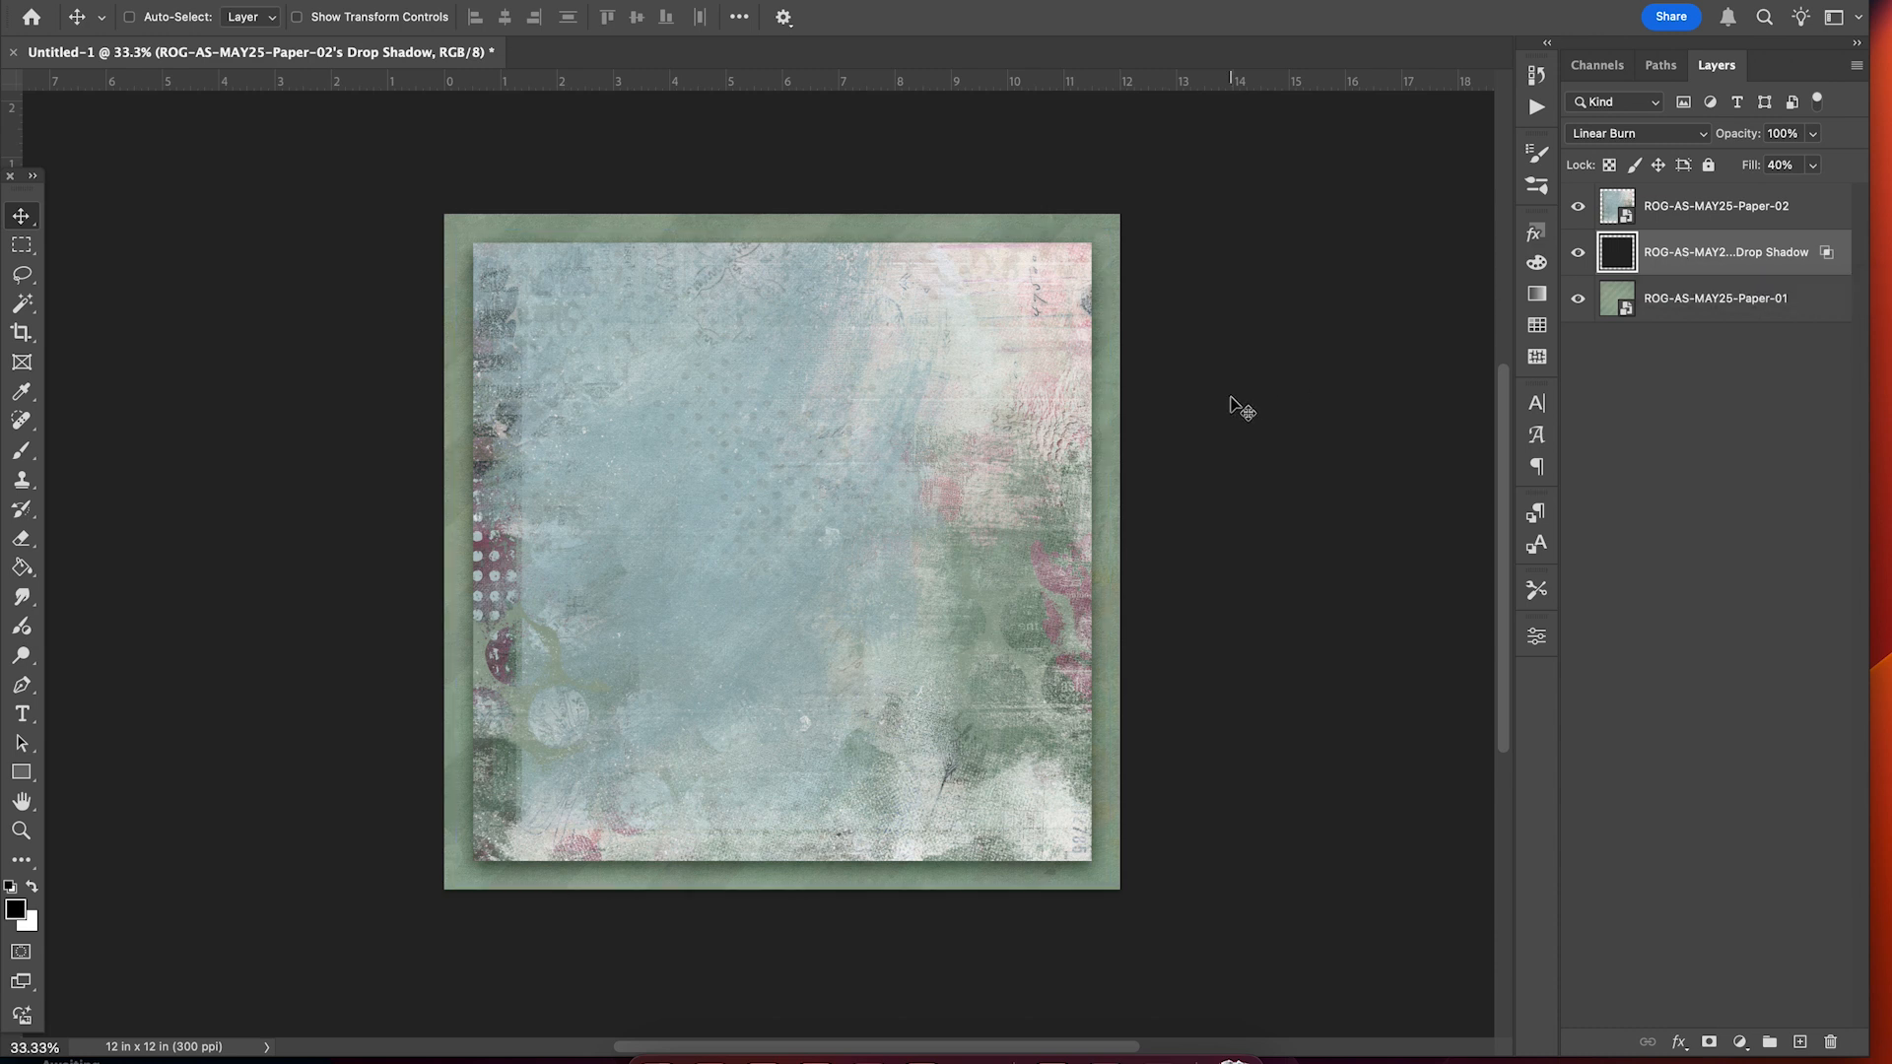
Rotate the separated drop shadow layer by about -1.74° and commit.
key("ctrl+t")
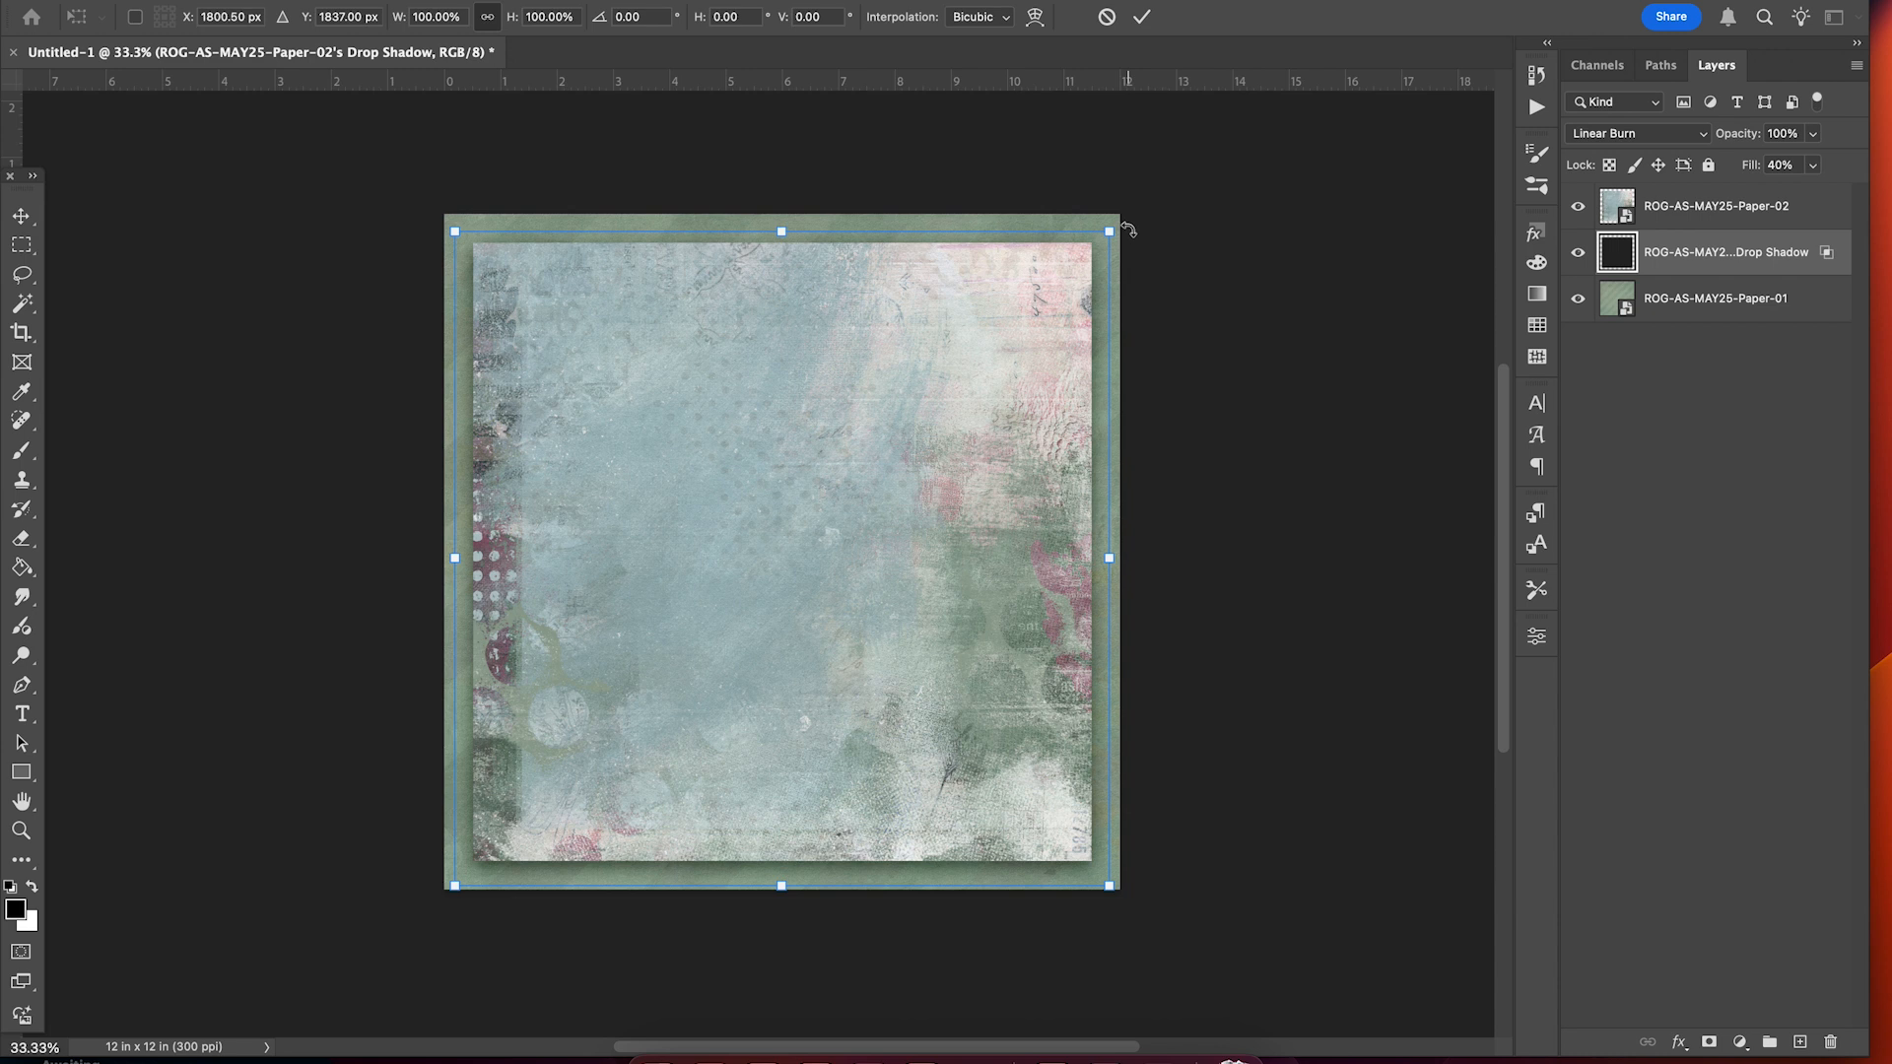
left_click_drag(1124, 225, 1119, 220)
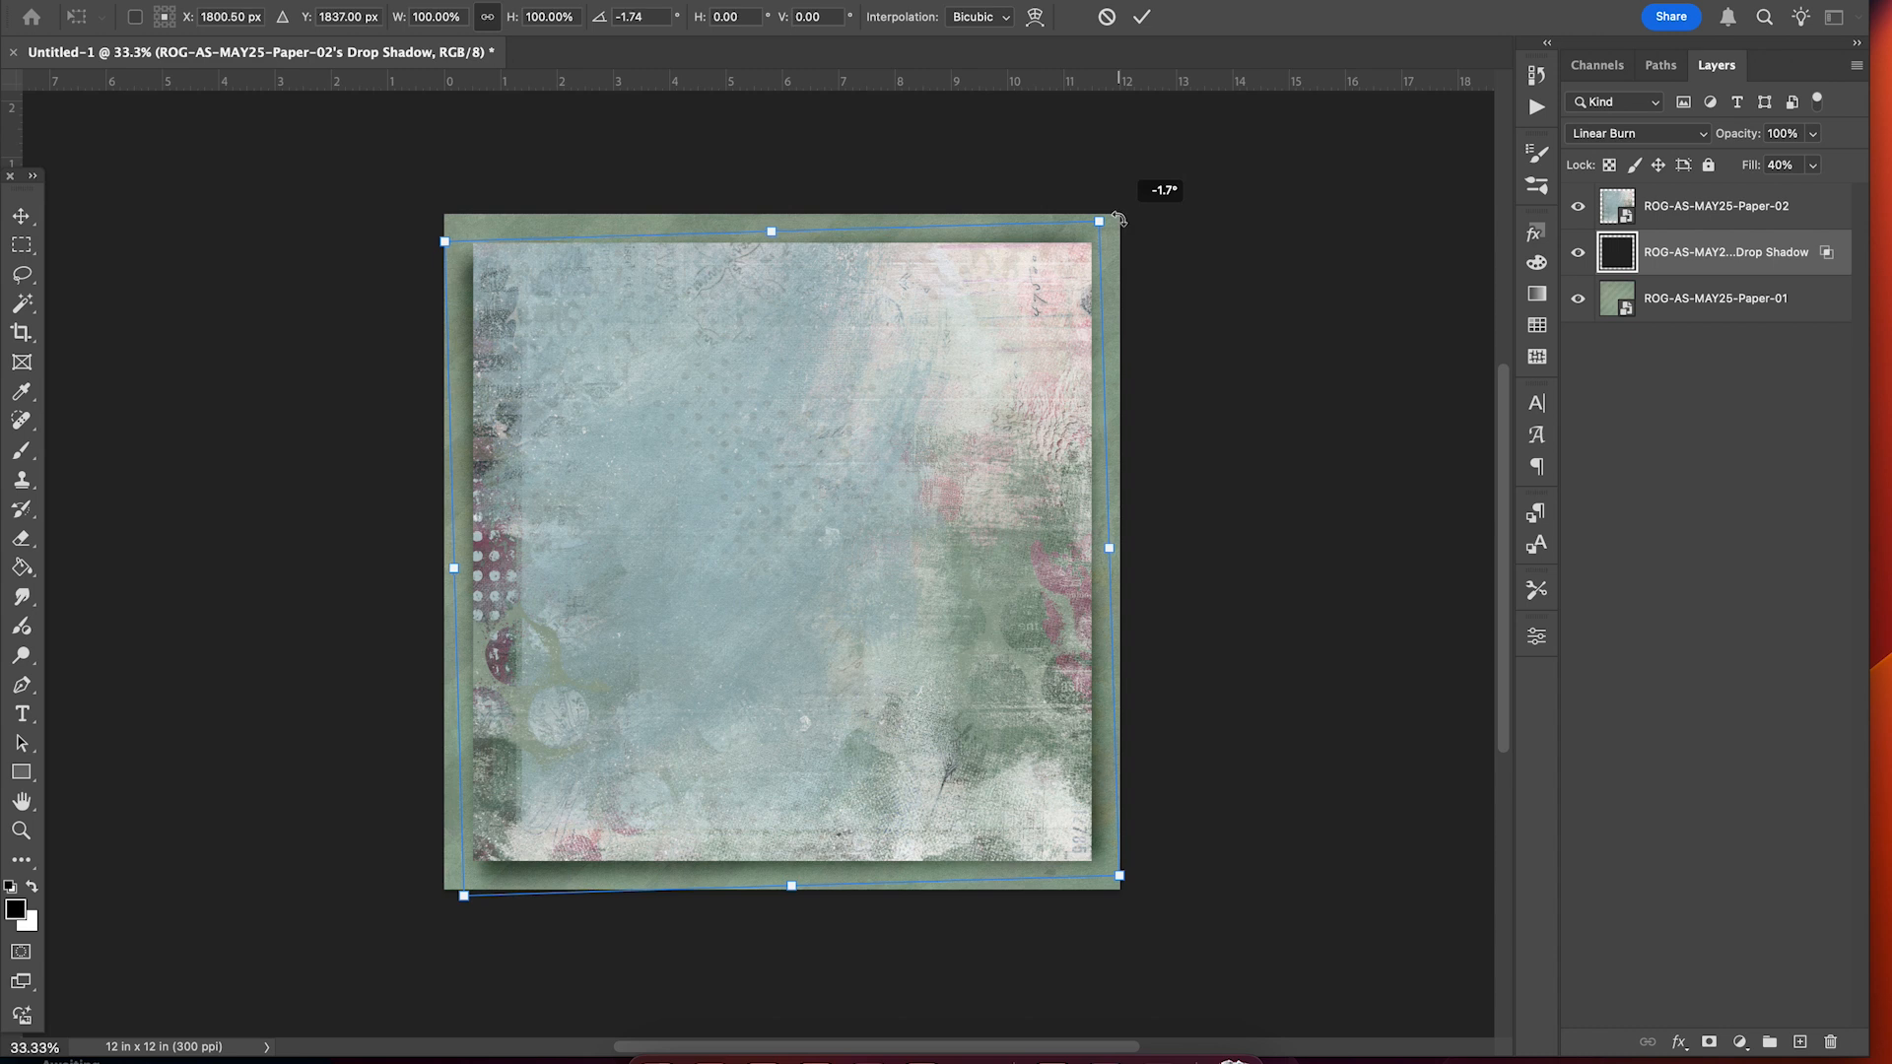
left_click_drag(1119, 219, 1118, 219)
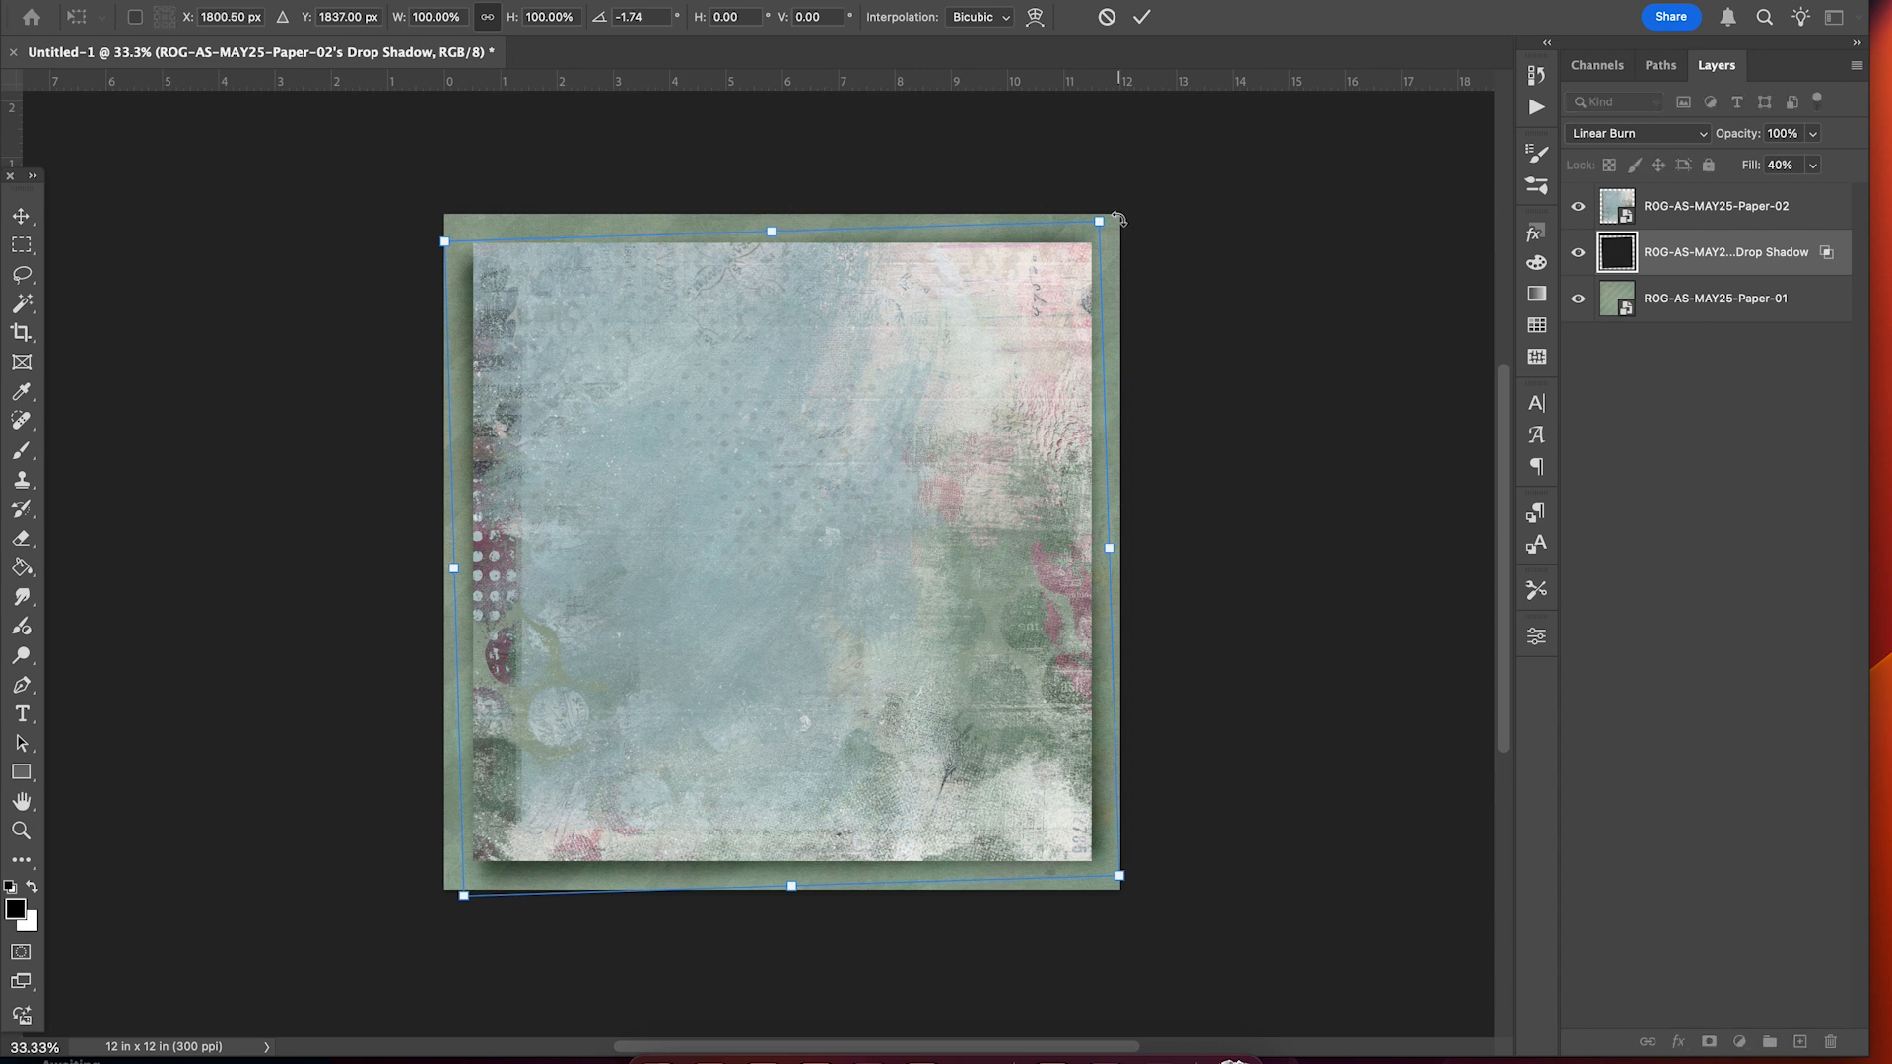
left_click(1141, 20)
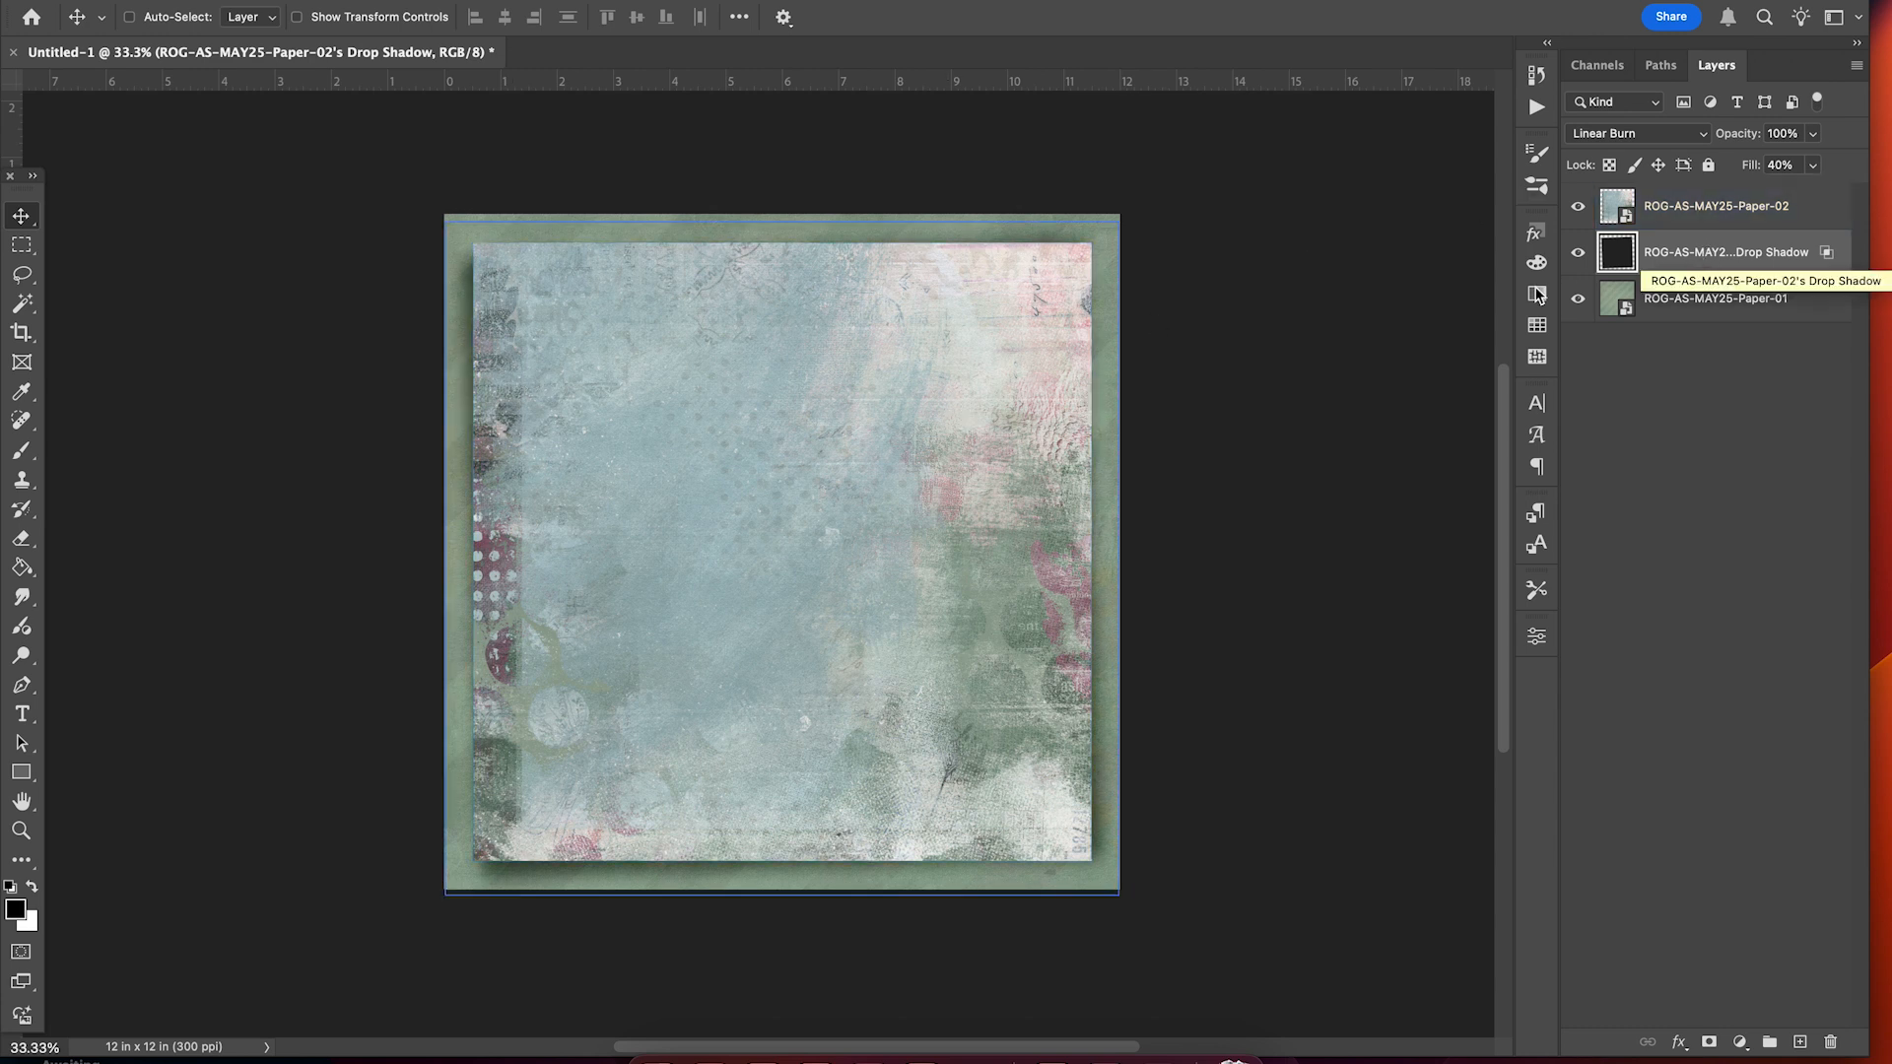
Warp the shadow, bowing its top, left, bottom and right edges slightly inward.
key("ctrl+t")
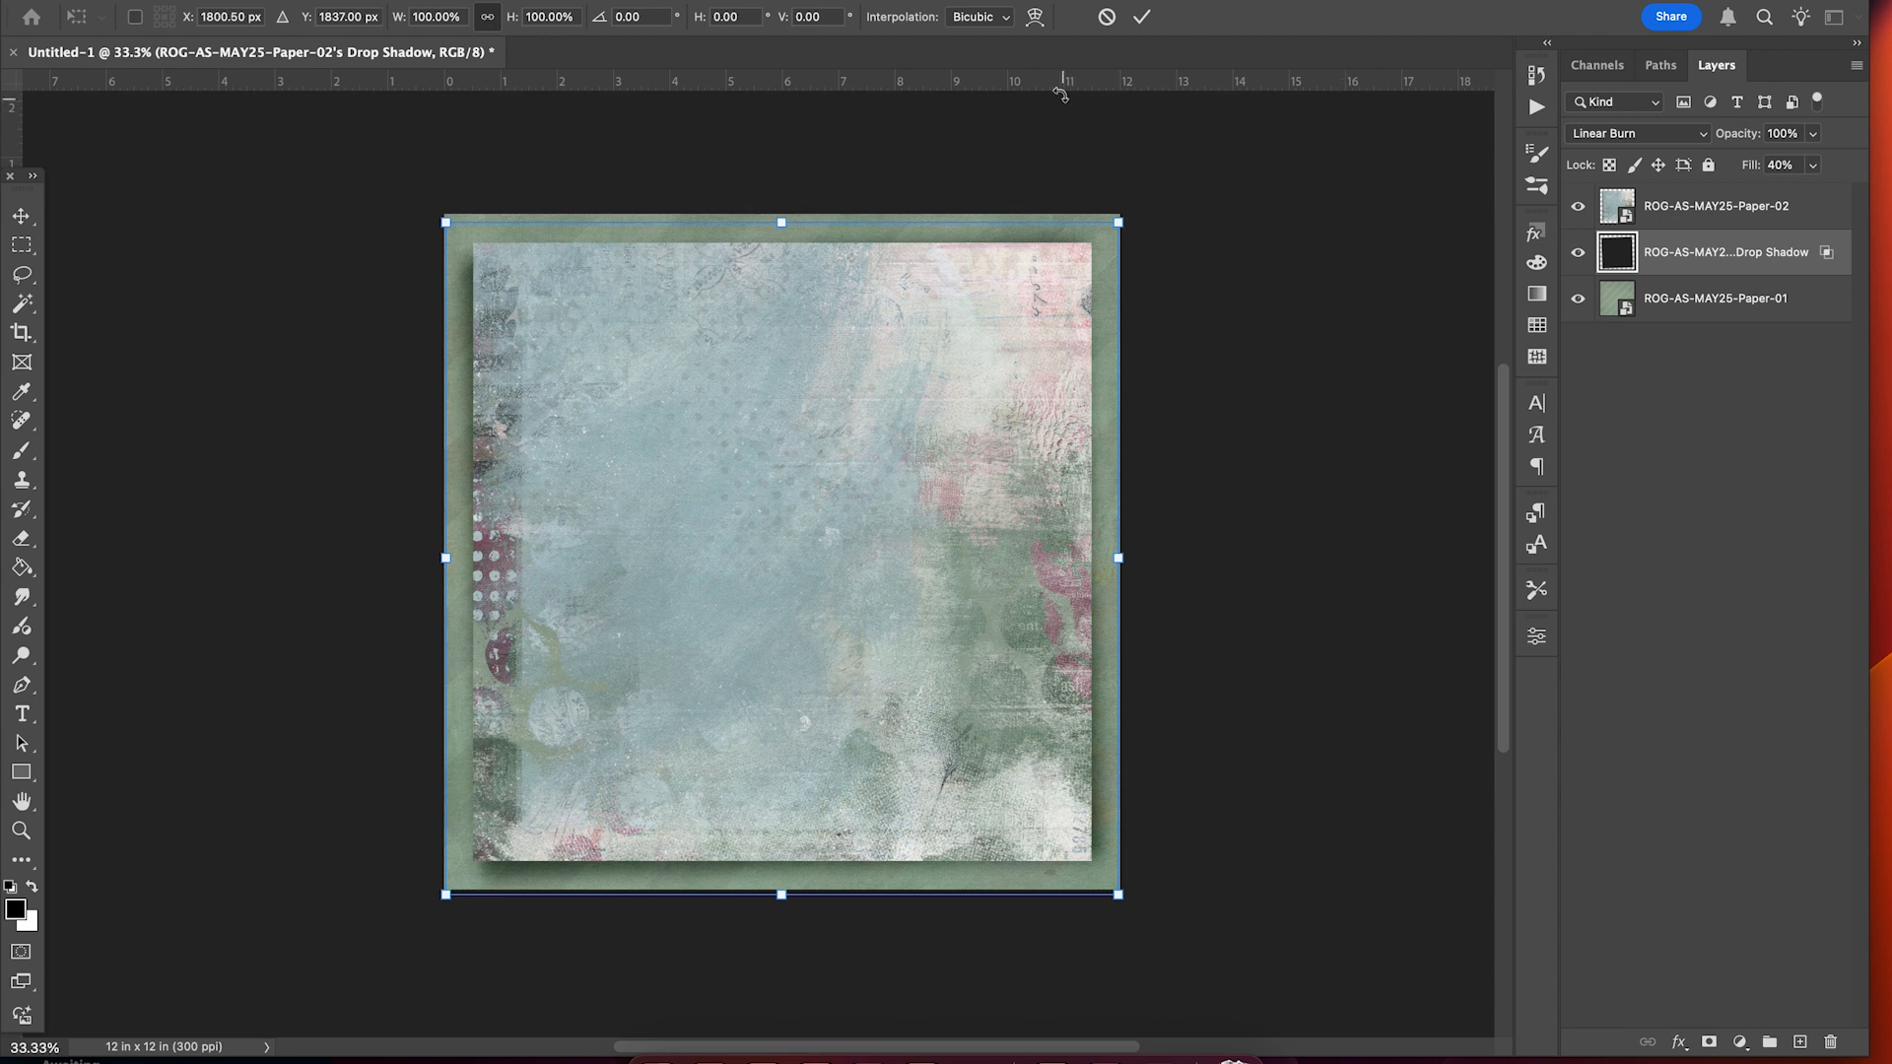
left_click(1035, 18)
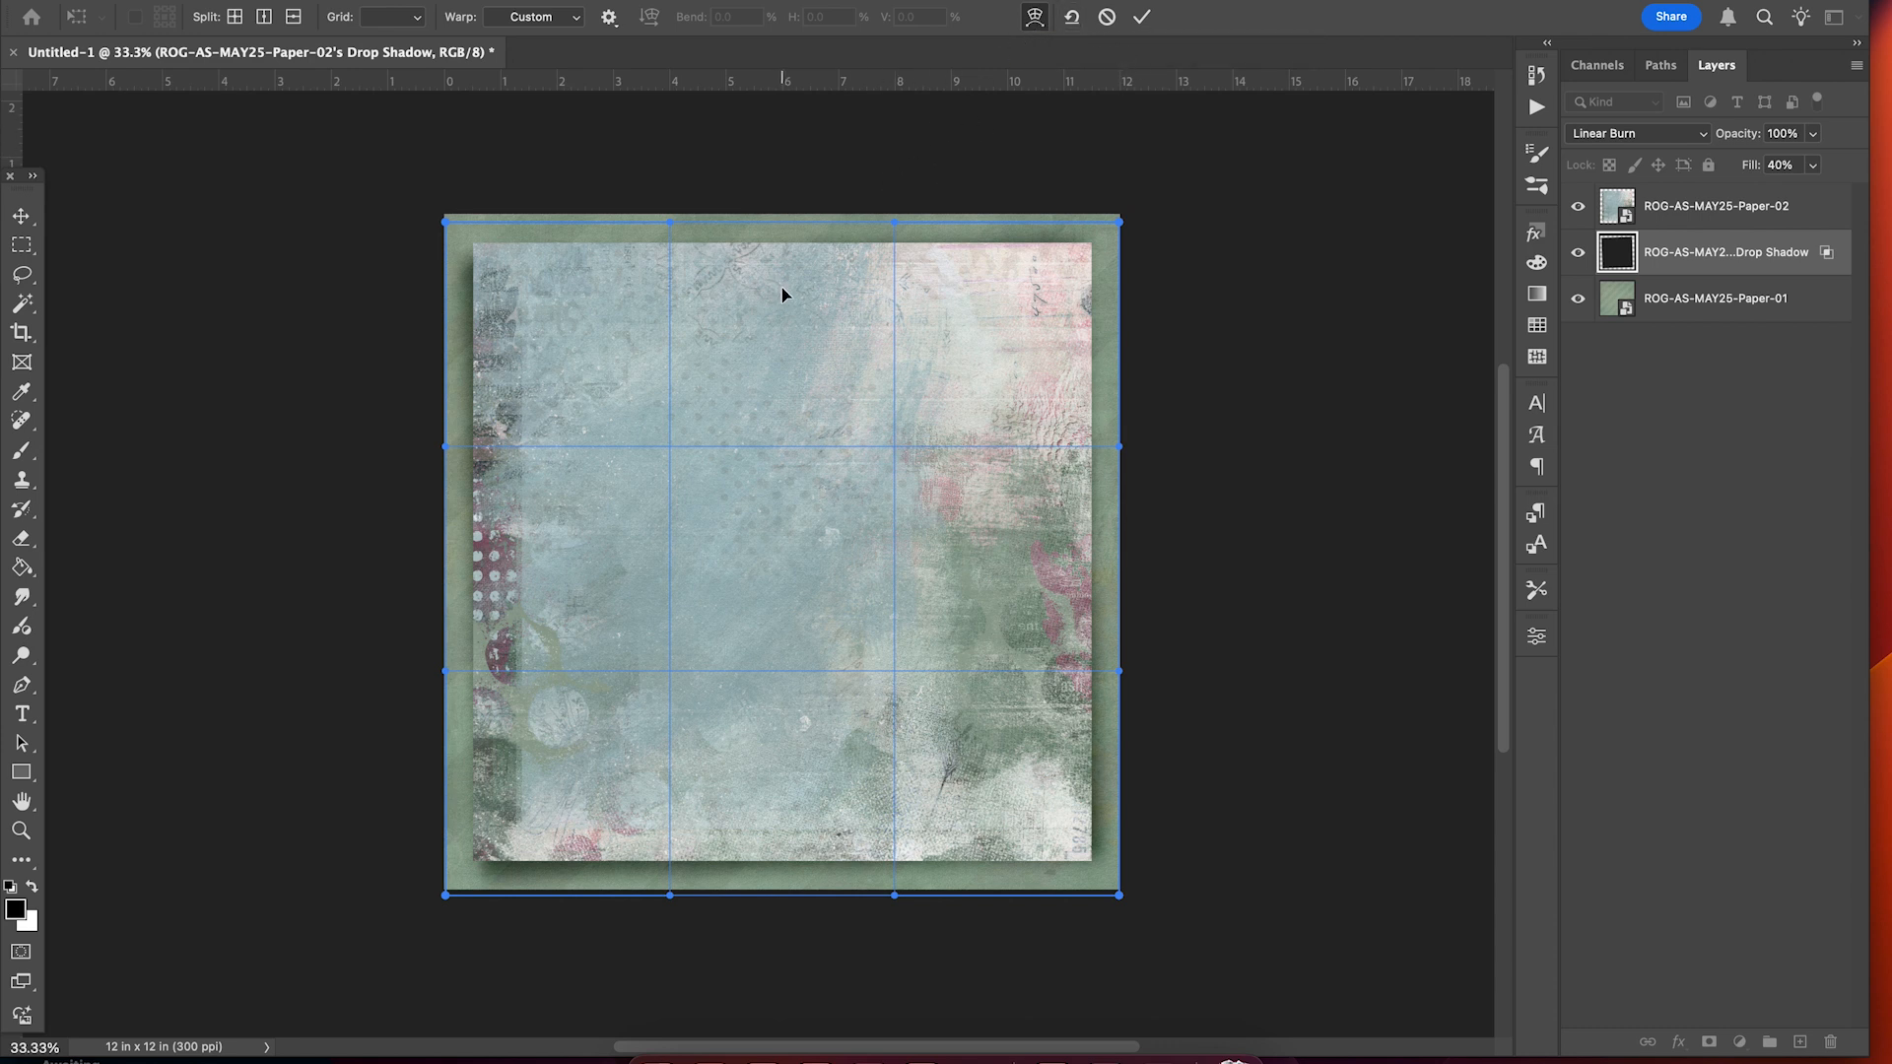
left_click_drag(782, 293, 783, 296)
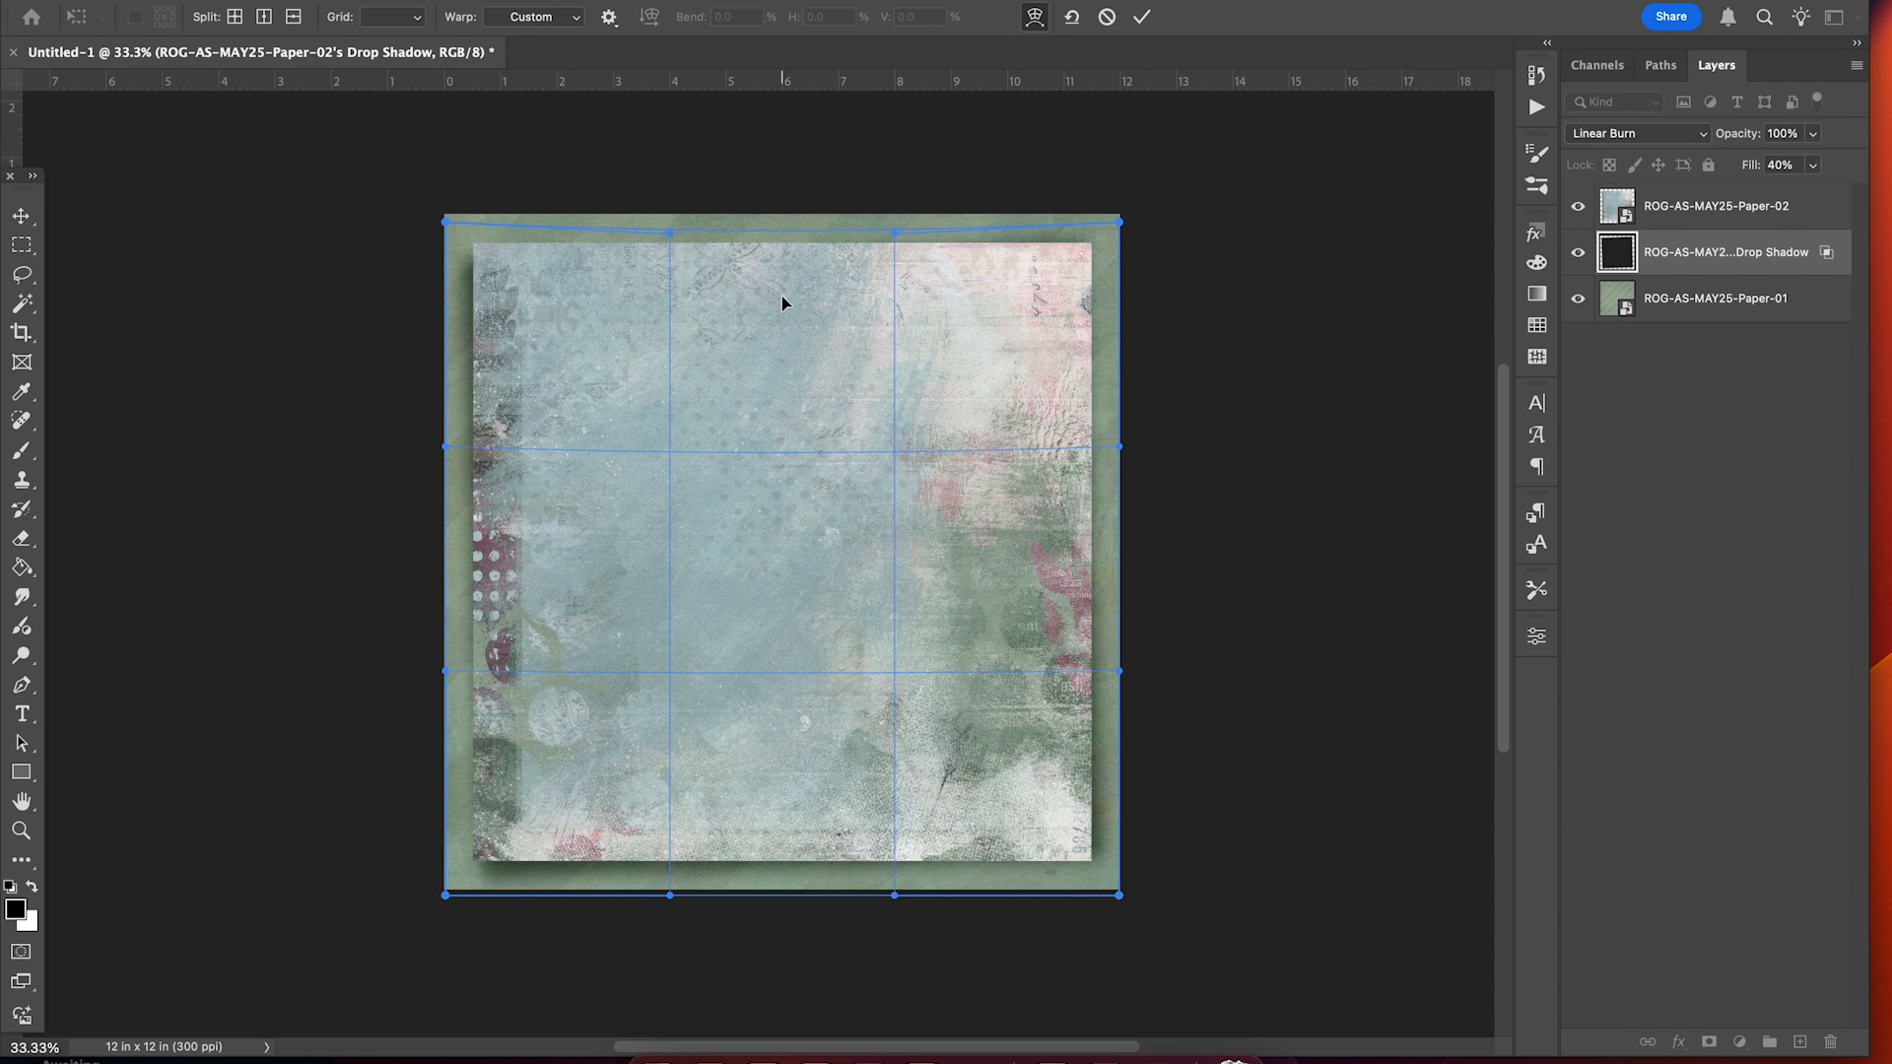
left_click_drag(560, 527, 563, 527)
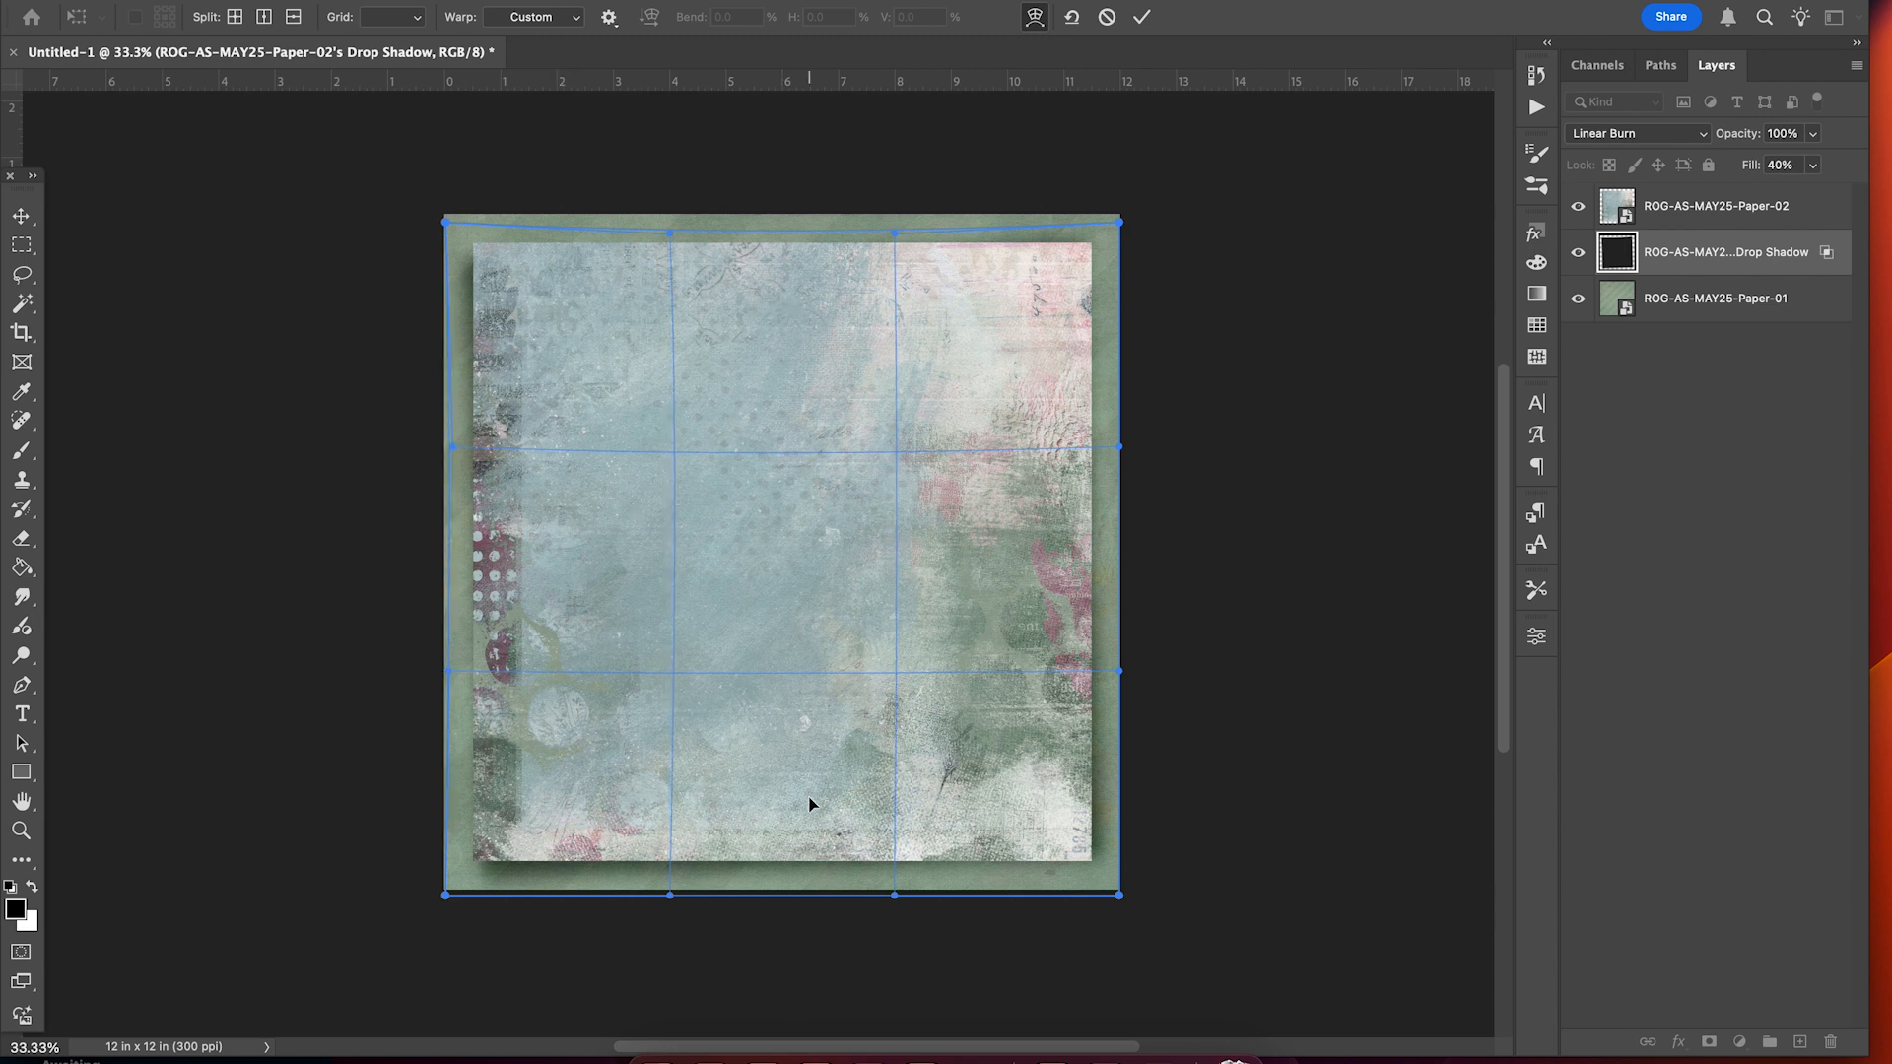
left_click_drag(809, 799, 807, 789)
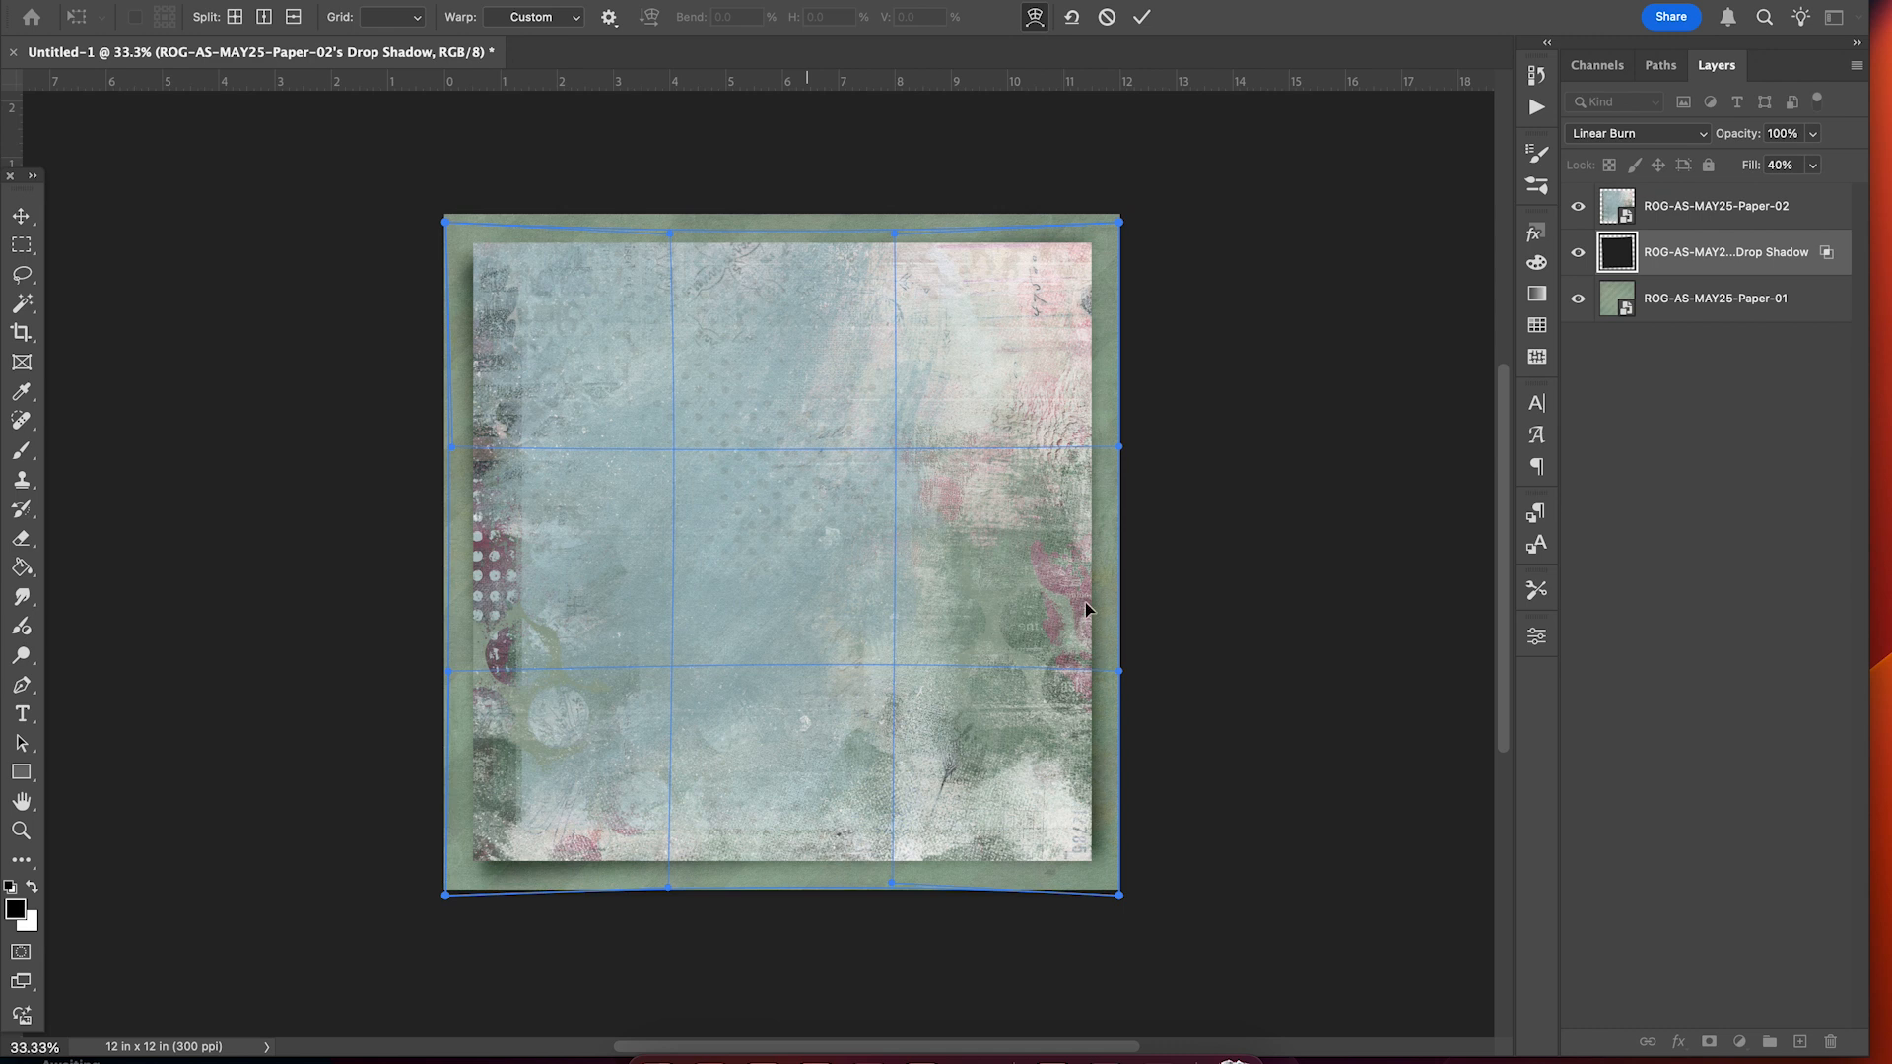
left_click_drag(1055, 566, 1052, 567)
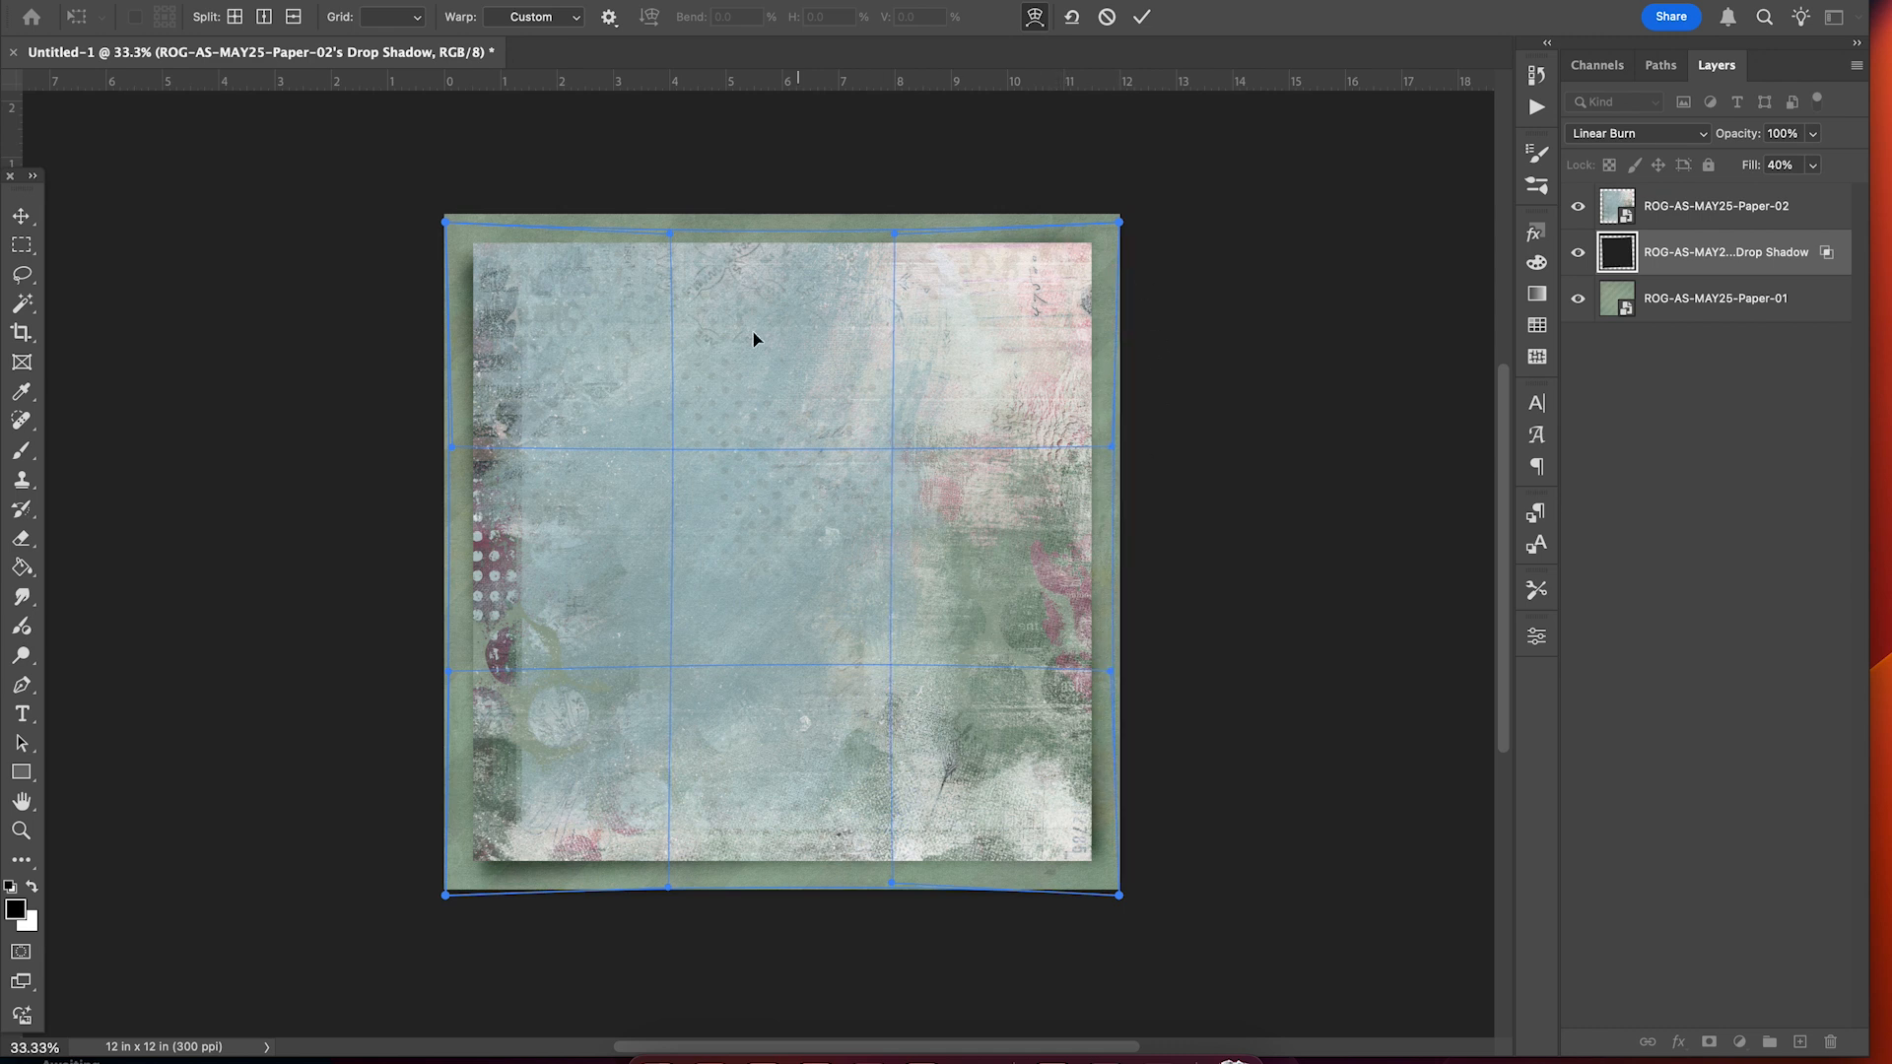
left_click(1144, 13)
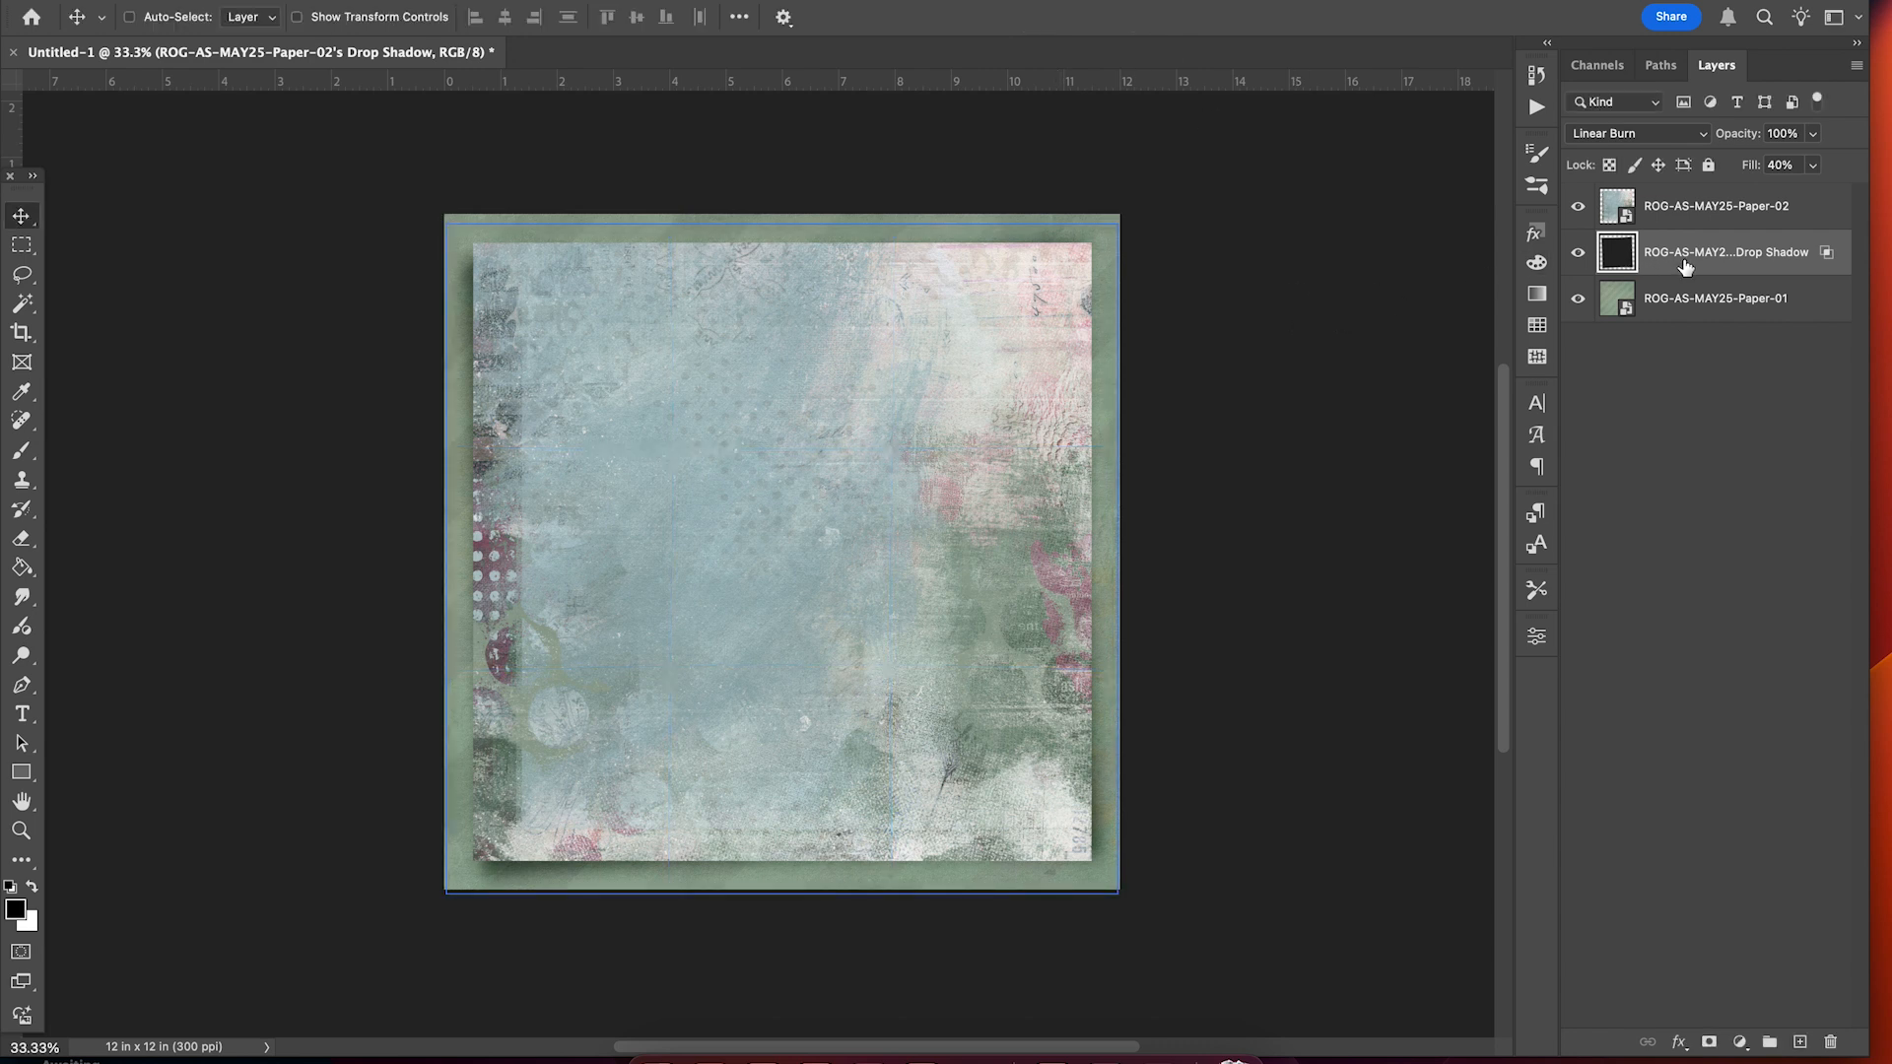
Set the shadow layer's fill to about 40% and select the Paper-02 layer.
left_click(1814, 166)
mouse_move(1794, 196)
left_mouse_down()
mouse_move(1814, 197)
mouse_move(1774, 197)
mouse_move(1791, 198)
left_mouse_up()
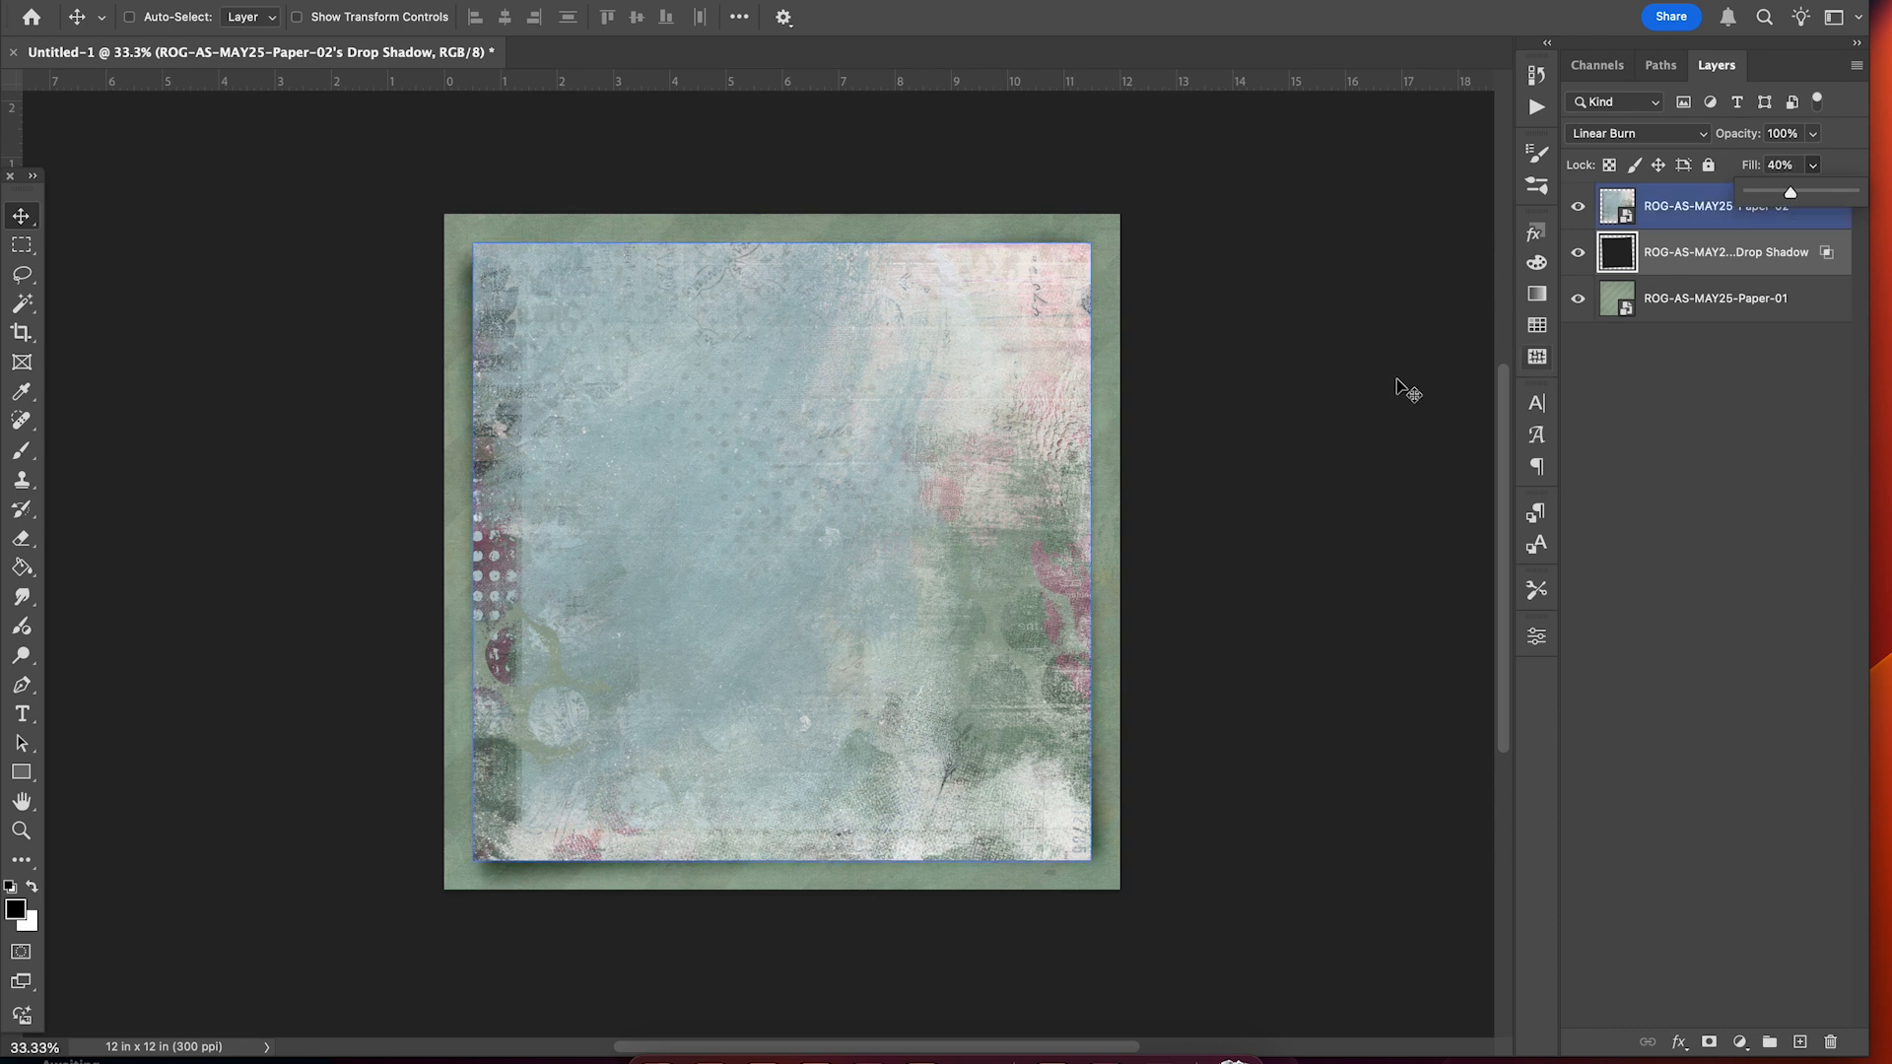
scroll(1337, 386, "right", 2)
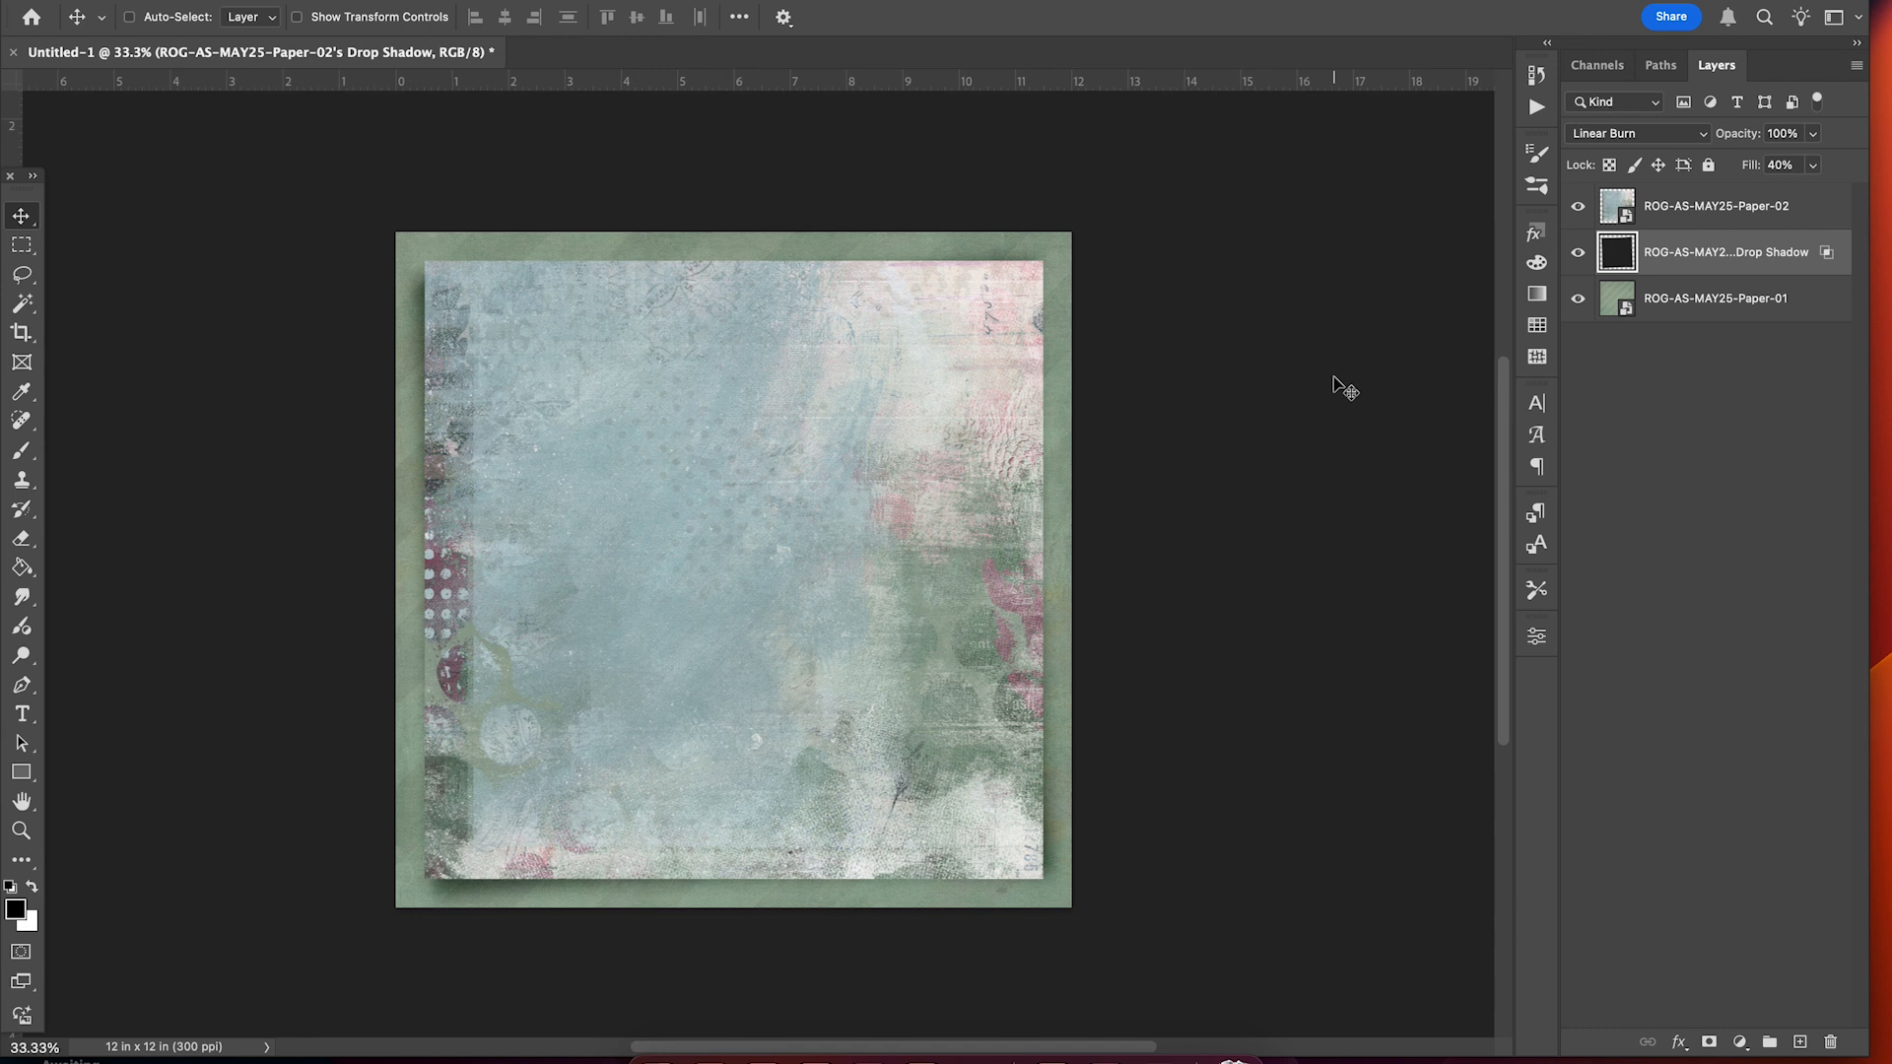
left_click(1660, 207)
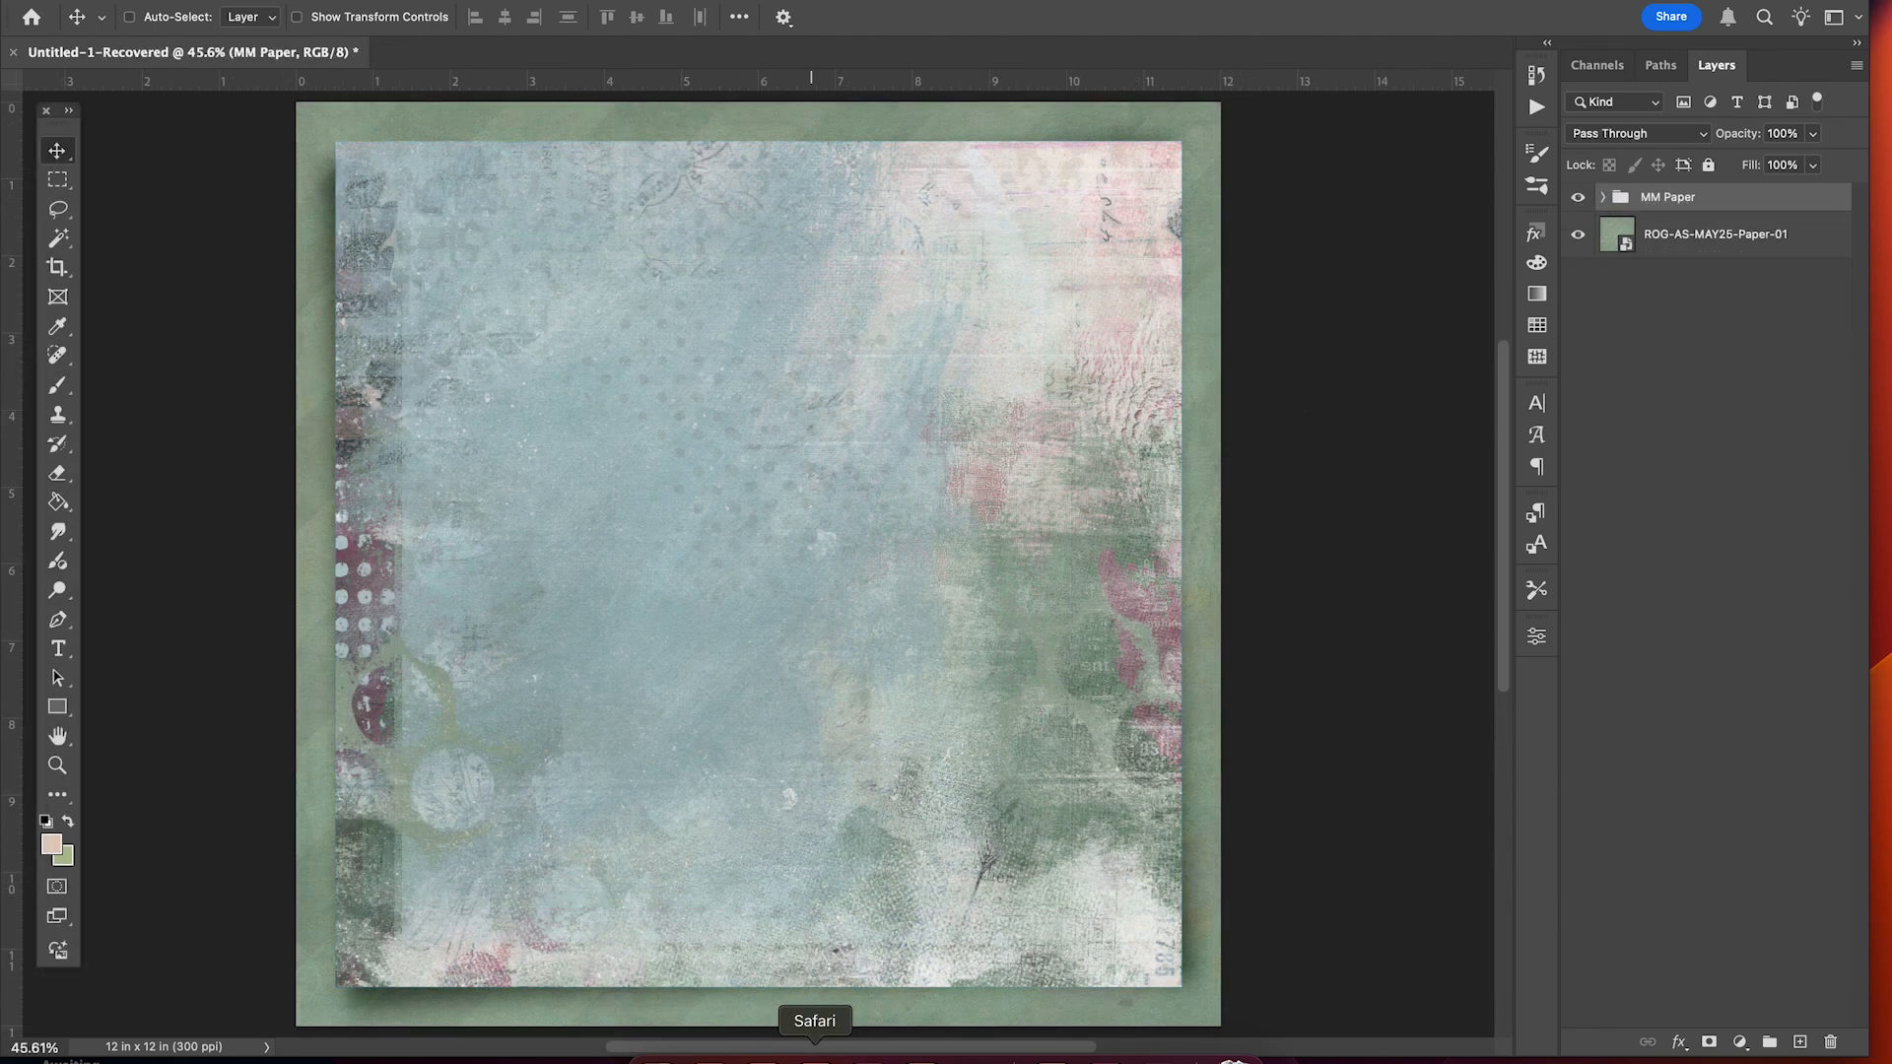
Place the pink ROG-AS-MAY25-Label-04 strip mid-page from the kit folder.
left_click(656, 1053)
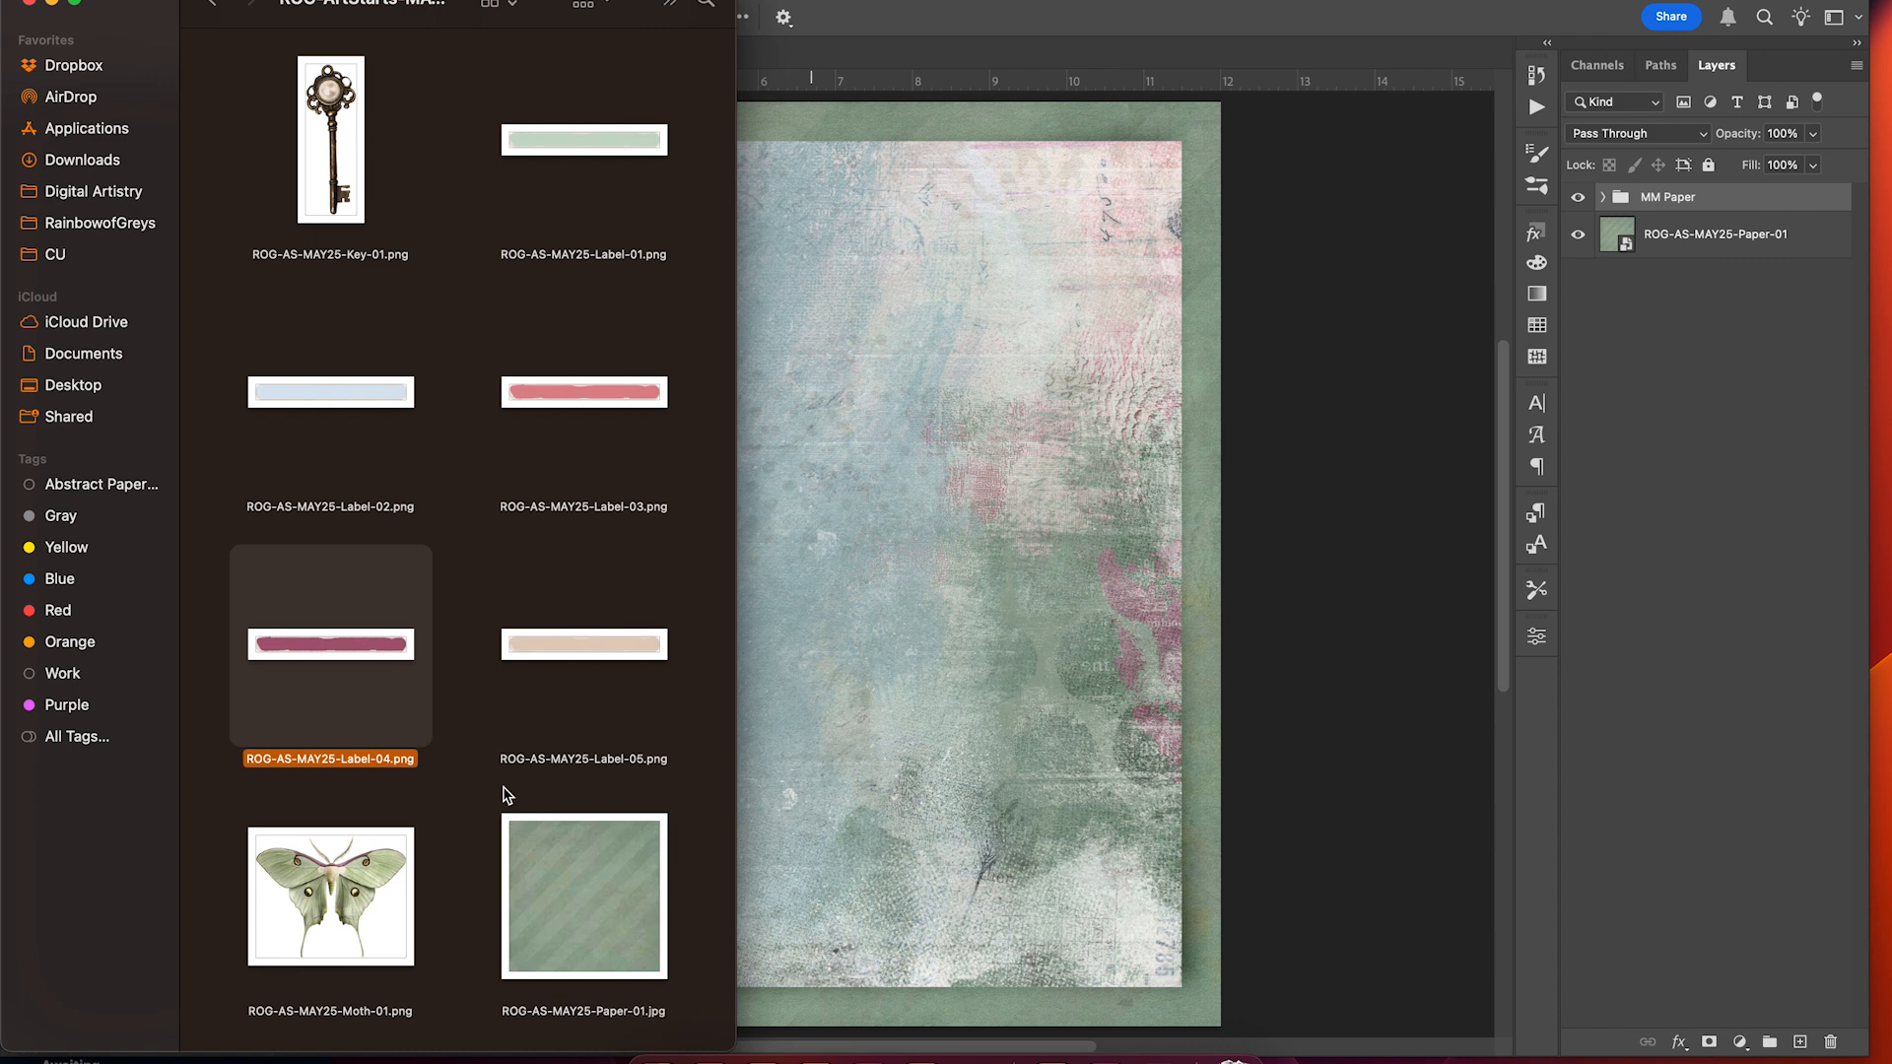
left_click_drag(361, 665, 933, 688)
key("Return")
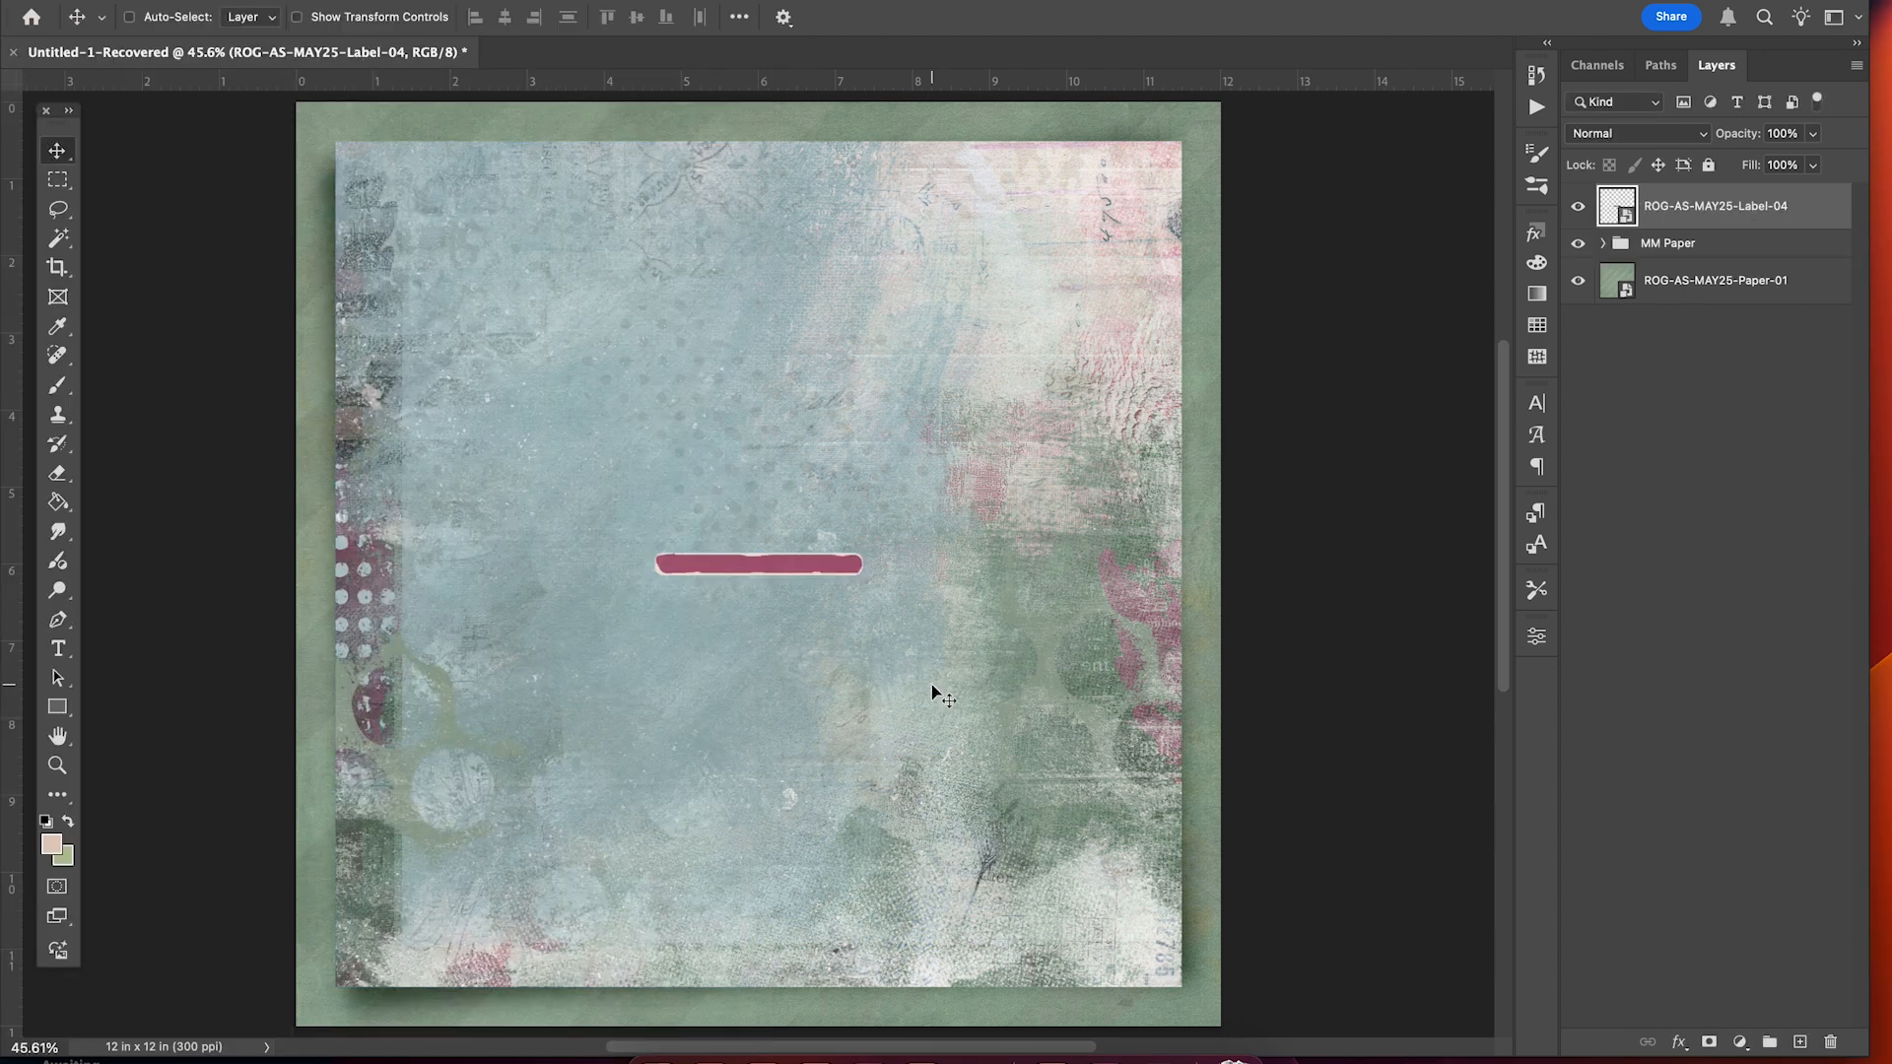
Place the green ROG-AS-MAY25-Moth-01 and move it up above the label.
left_click(646, 1050)
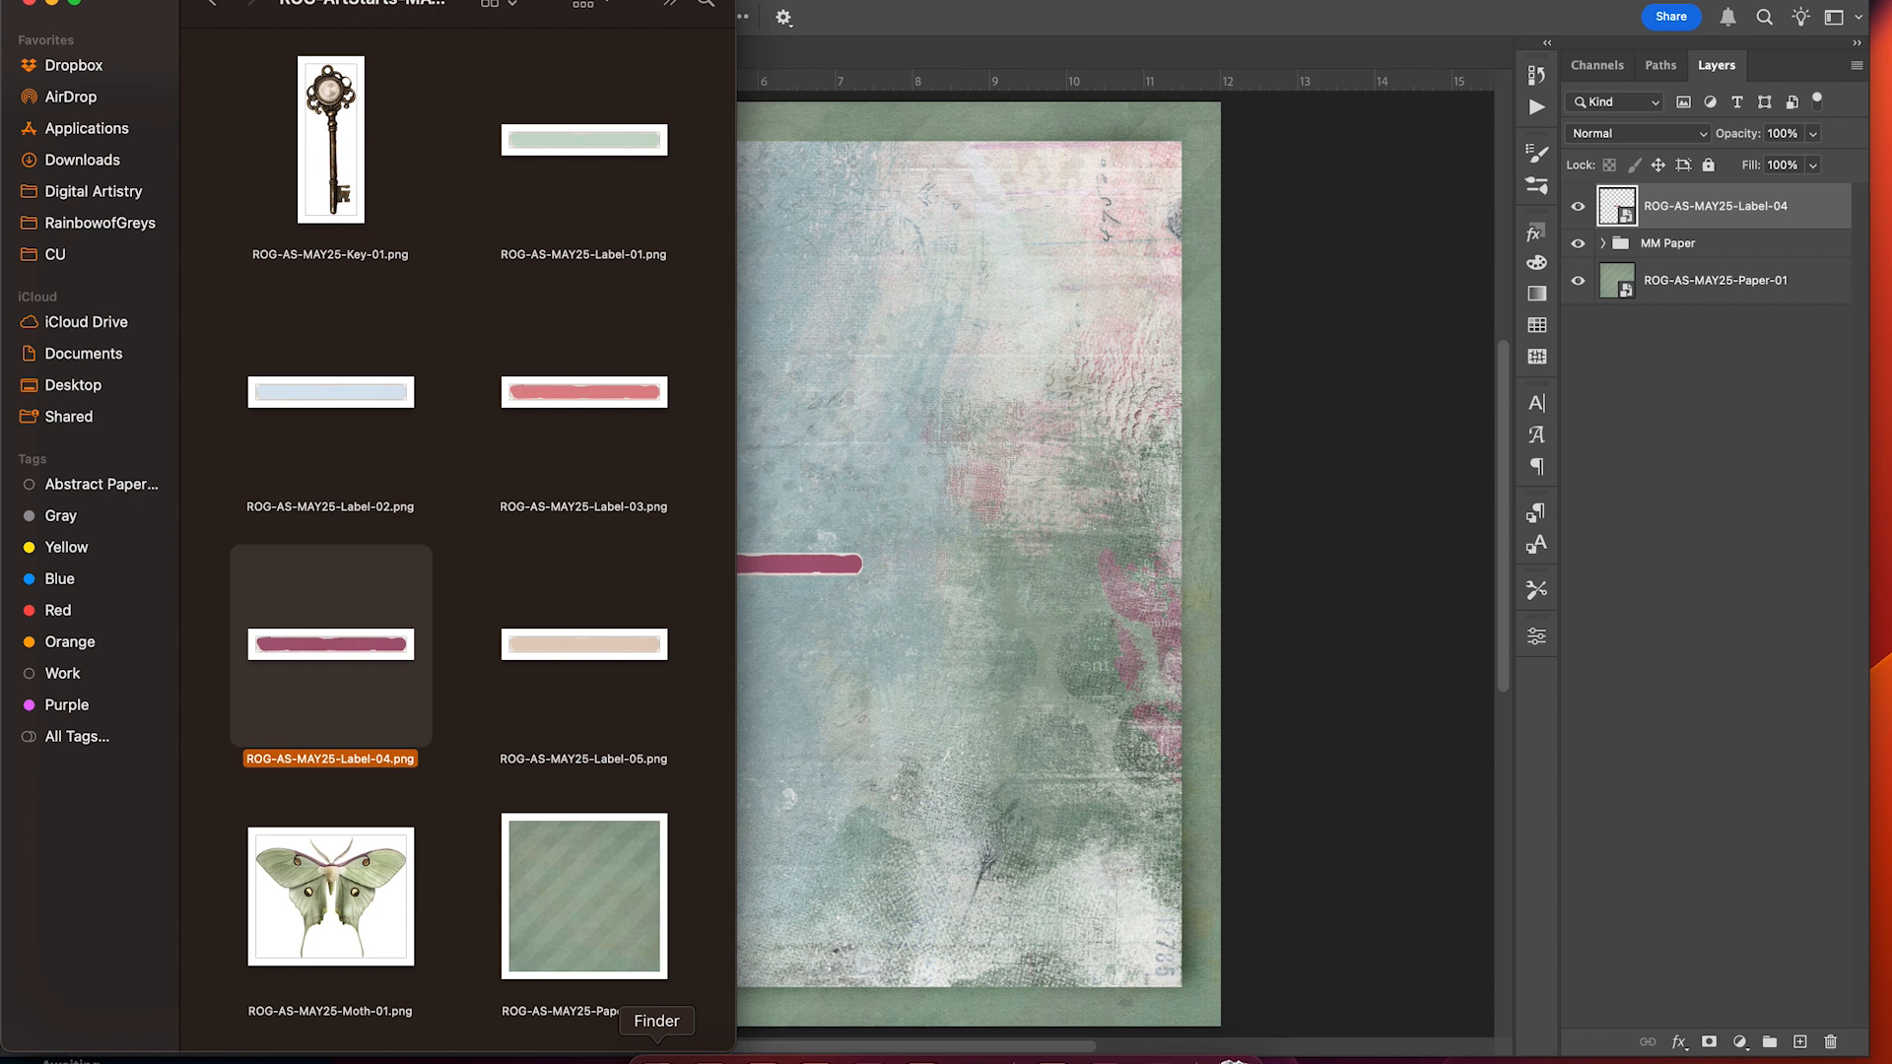
left_click(454, 903)
left_click_drag(360, 896, 972, 471)
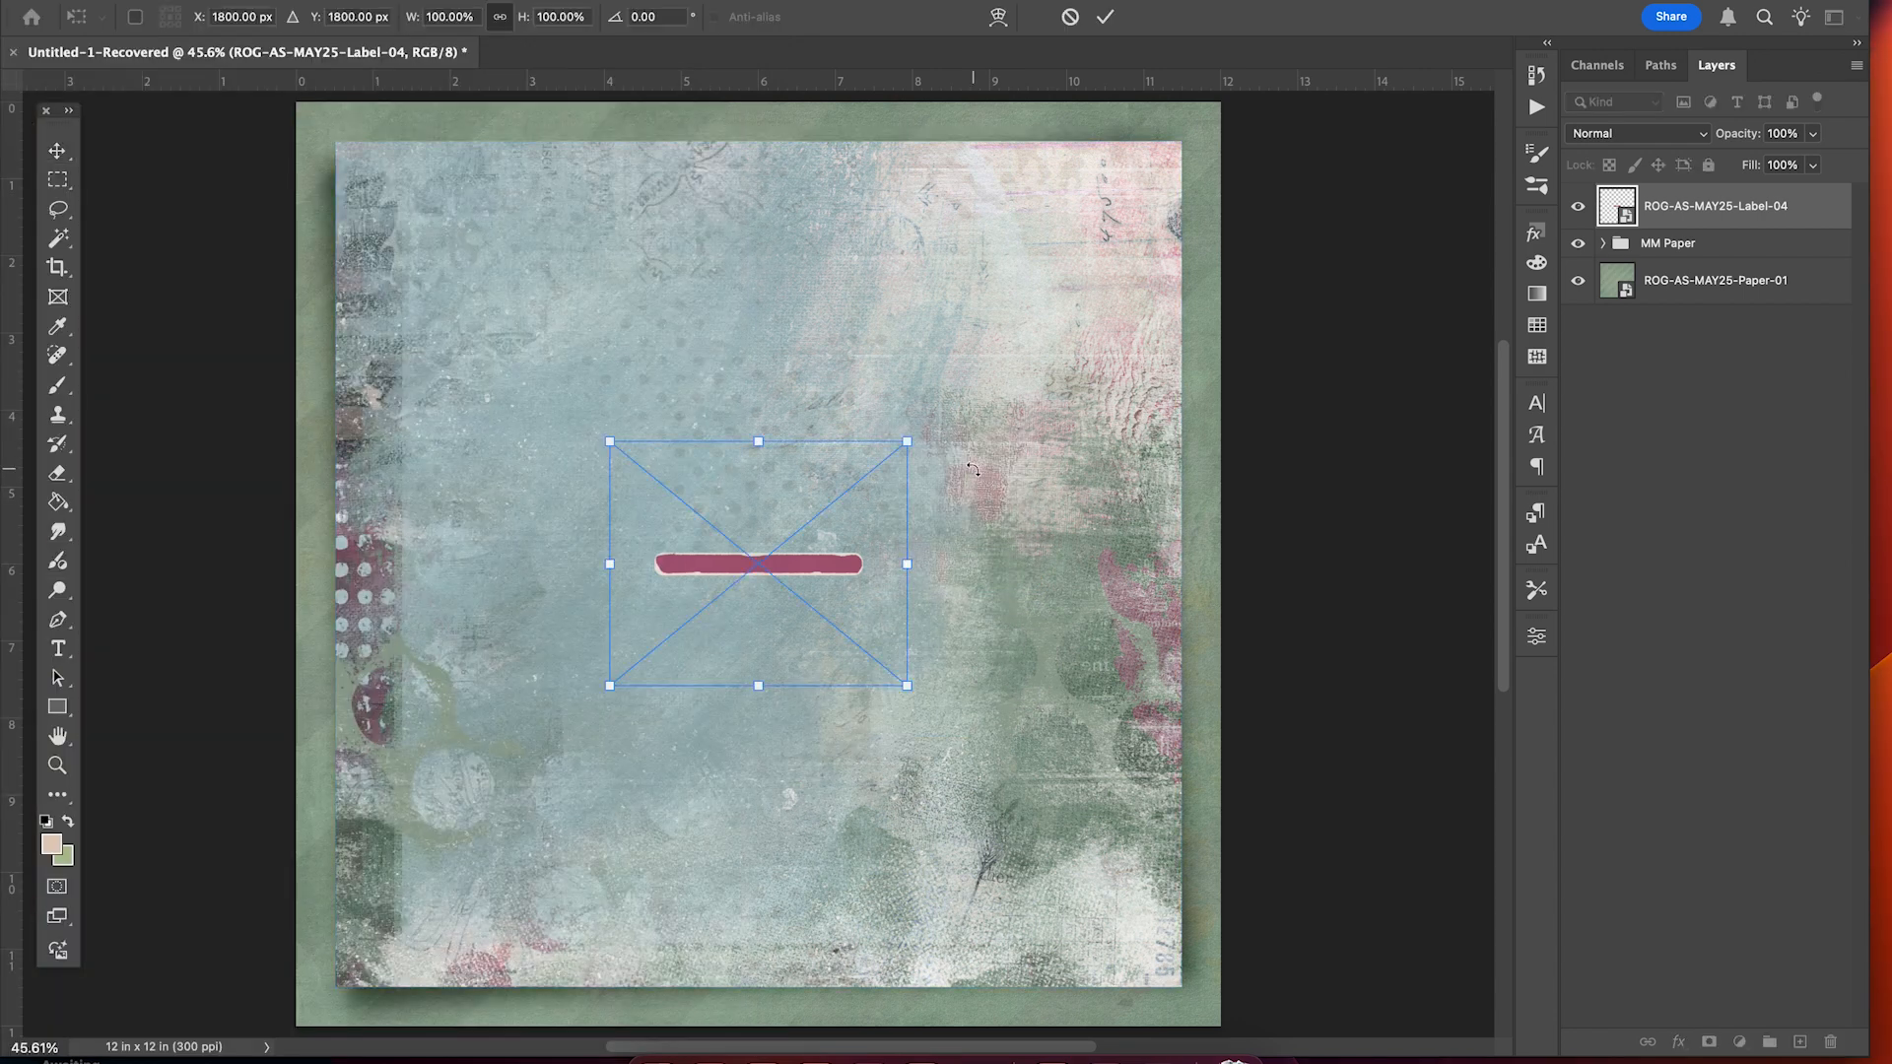
key("Return")
left_click_drag(852, 521, 865, 338)
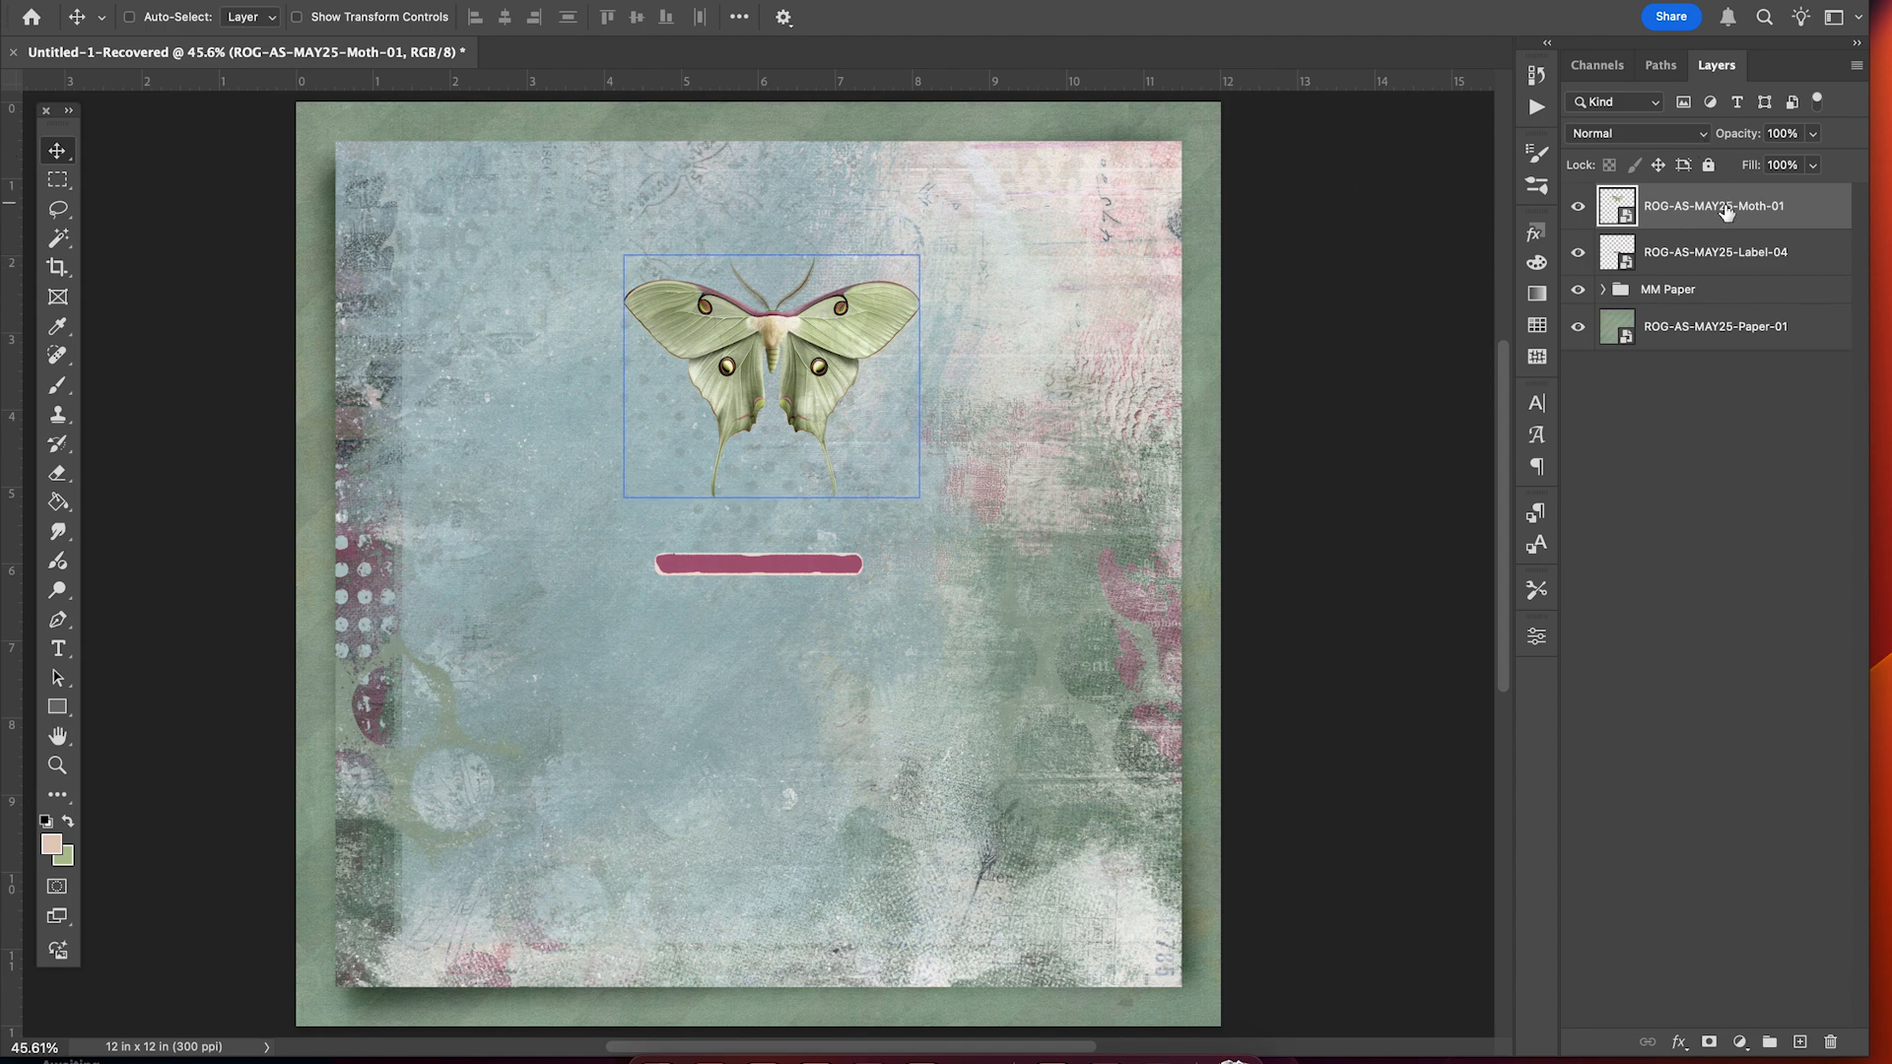
scroll(980, 611, "up", 3)
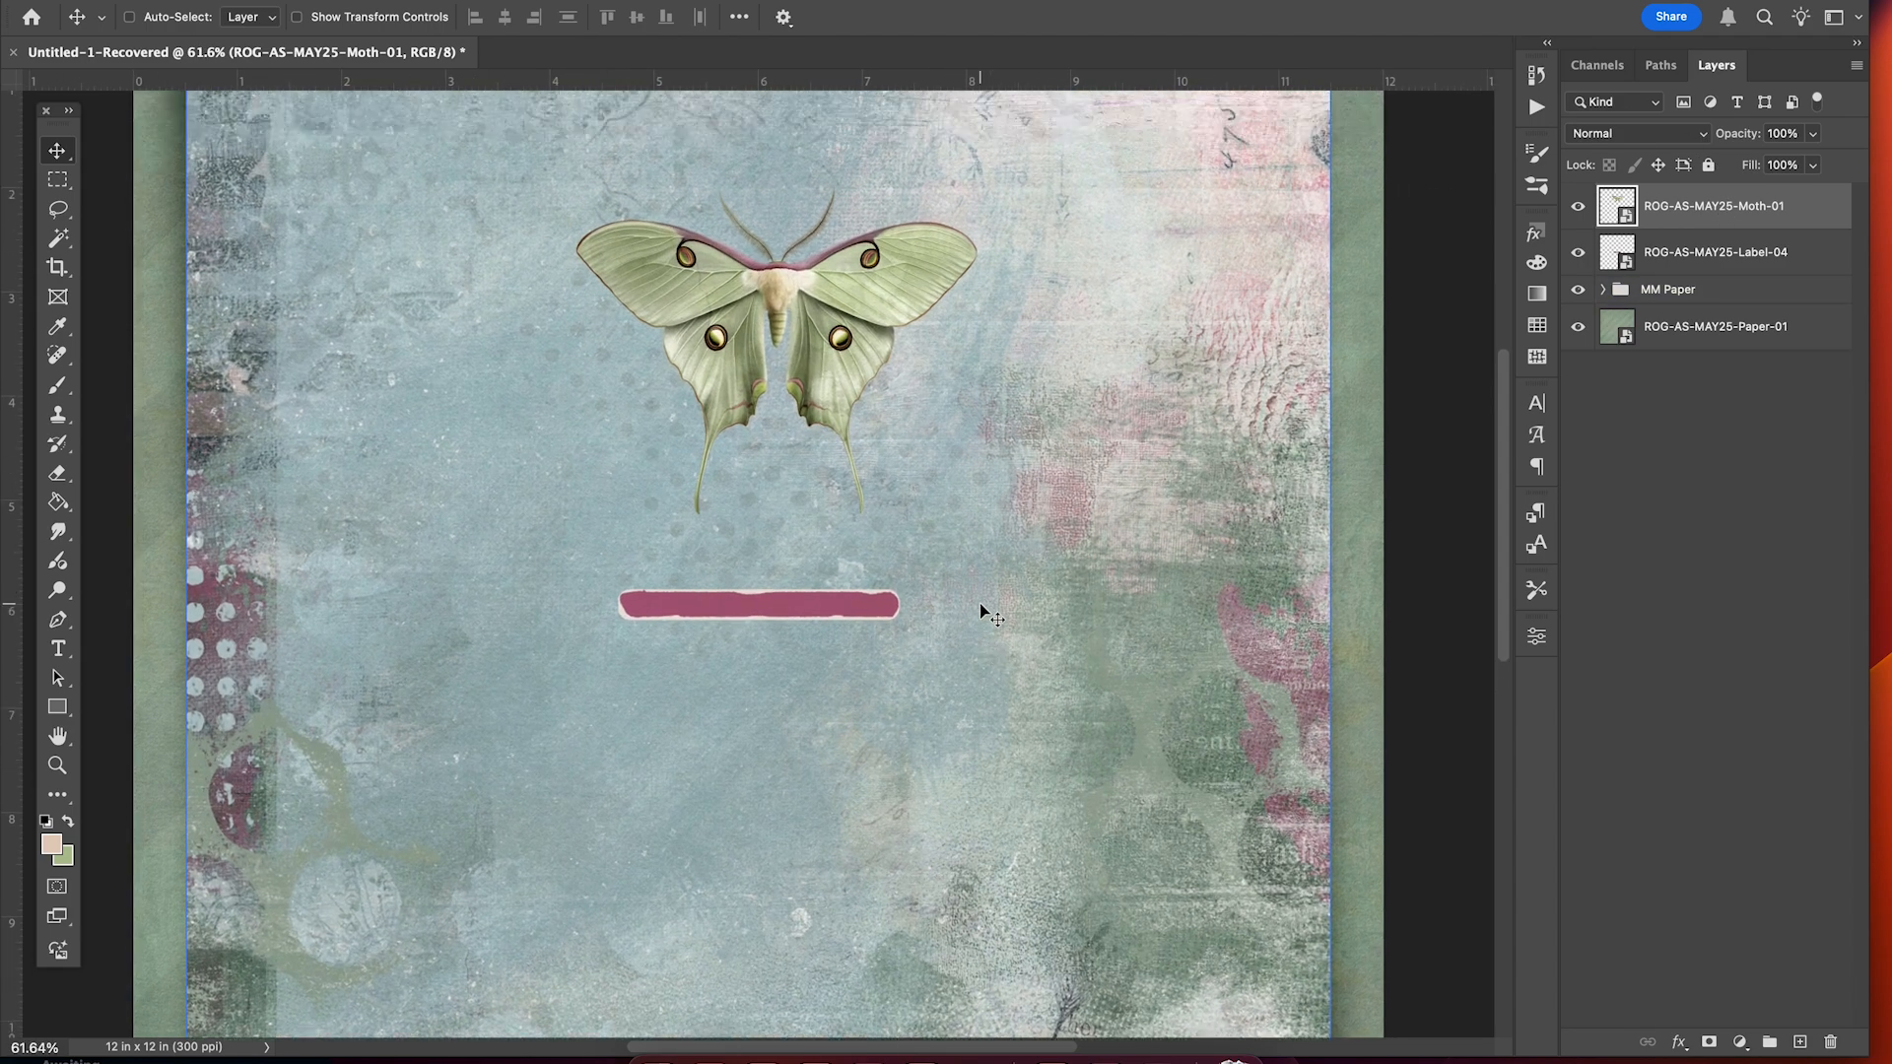
scroll(980, 611, "up", 4)
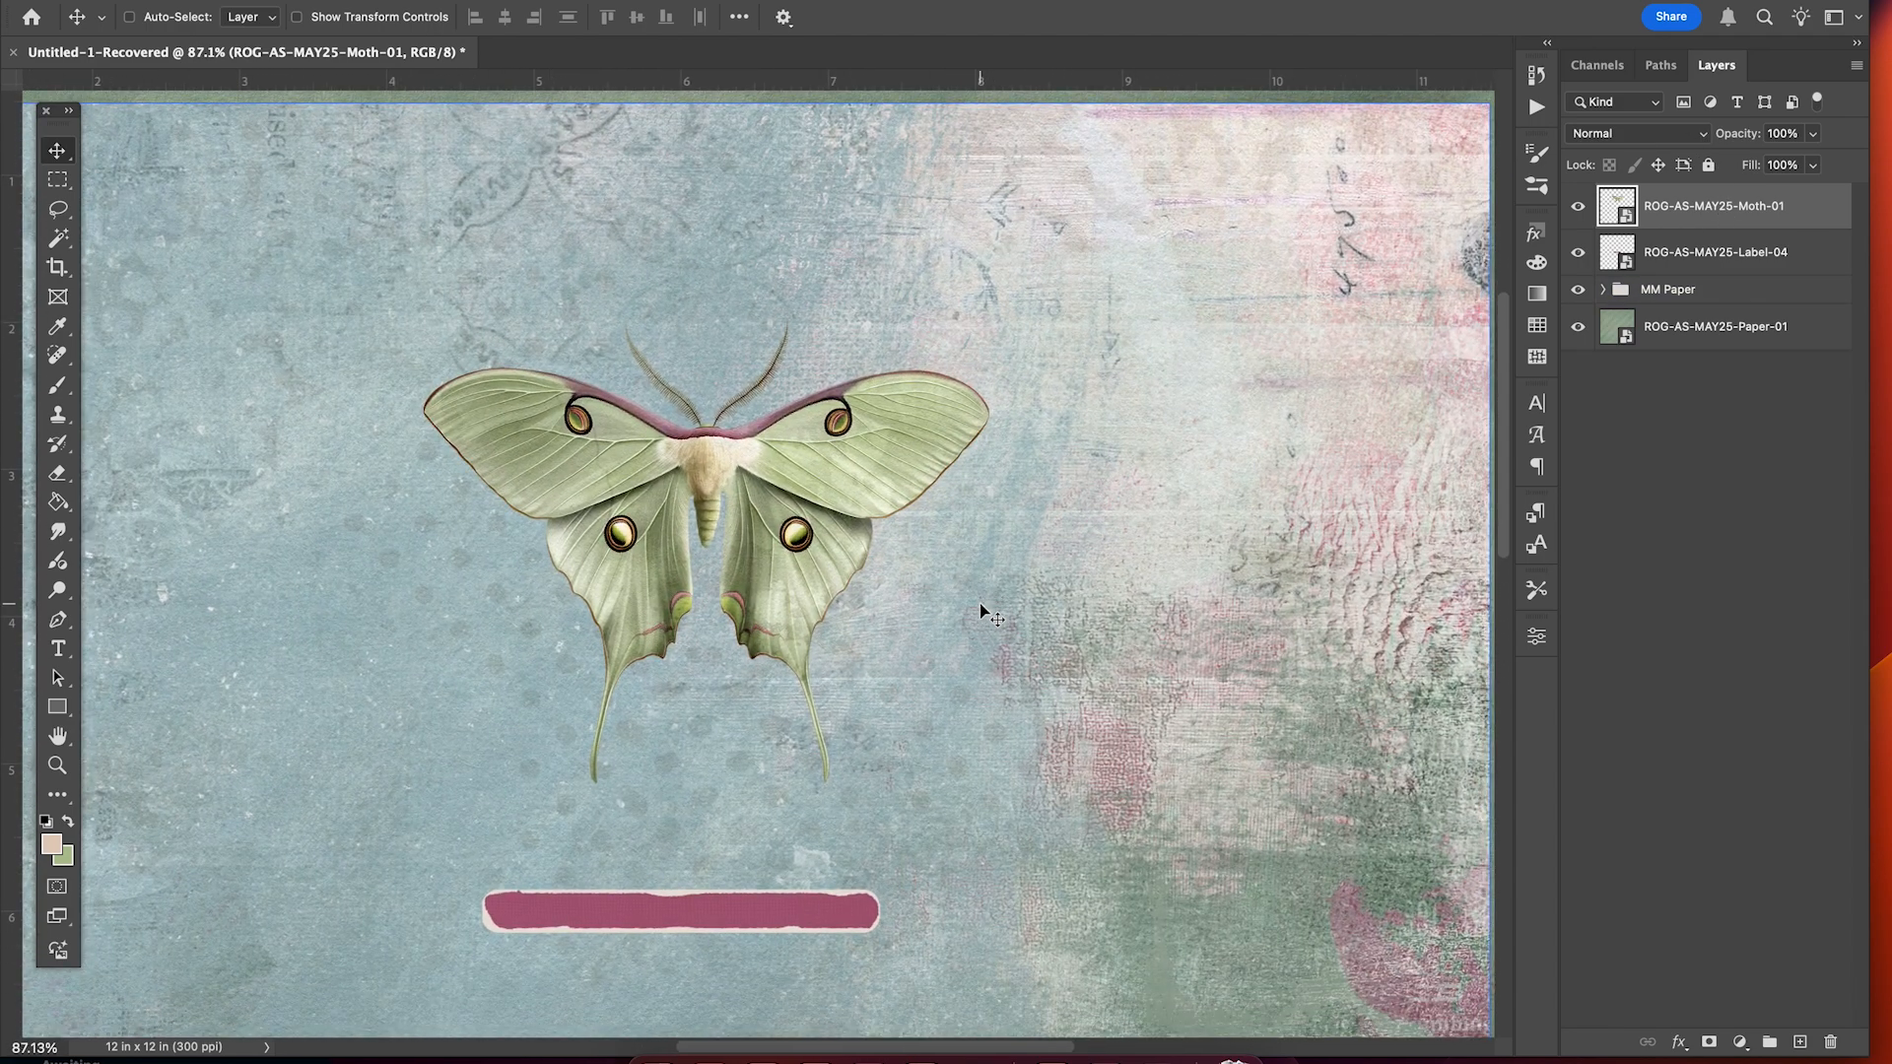
scroll(981, 611, "down", 2)
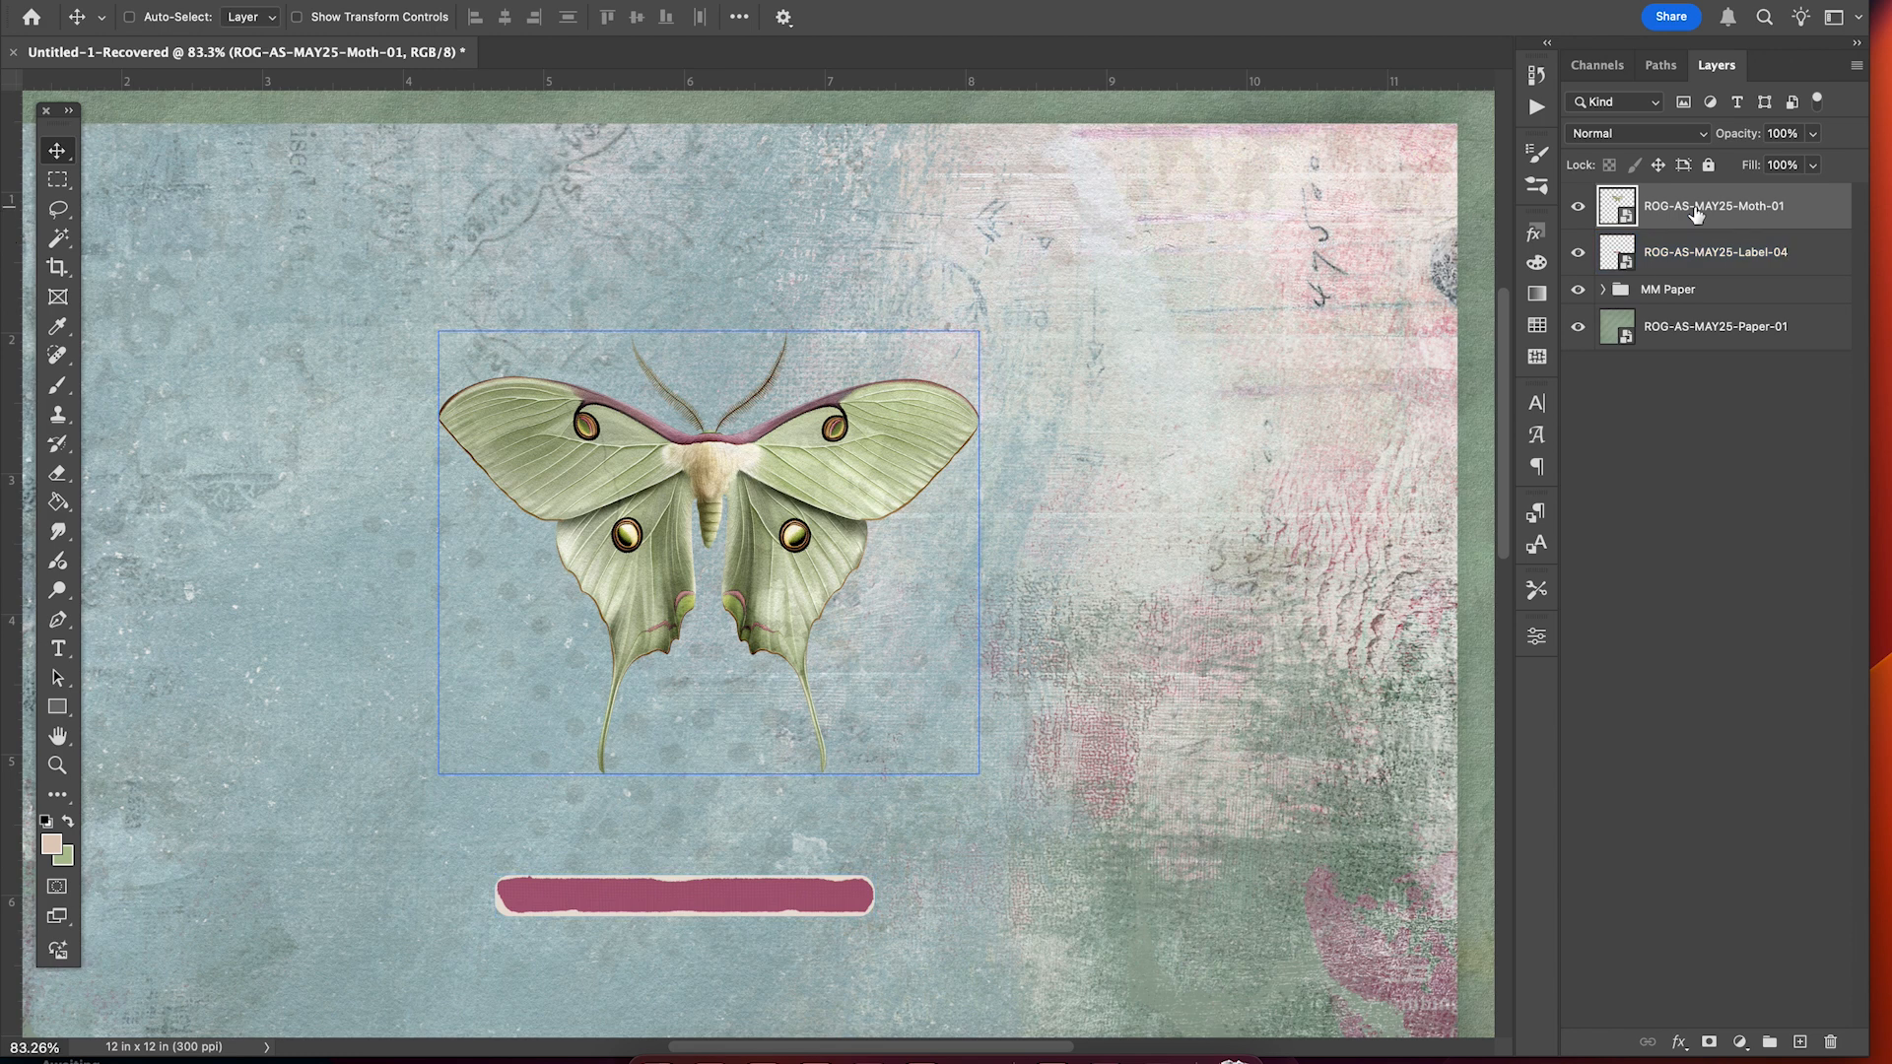
left_click(1680, 1043)
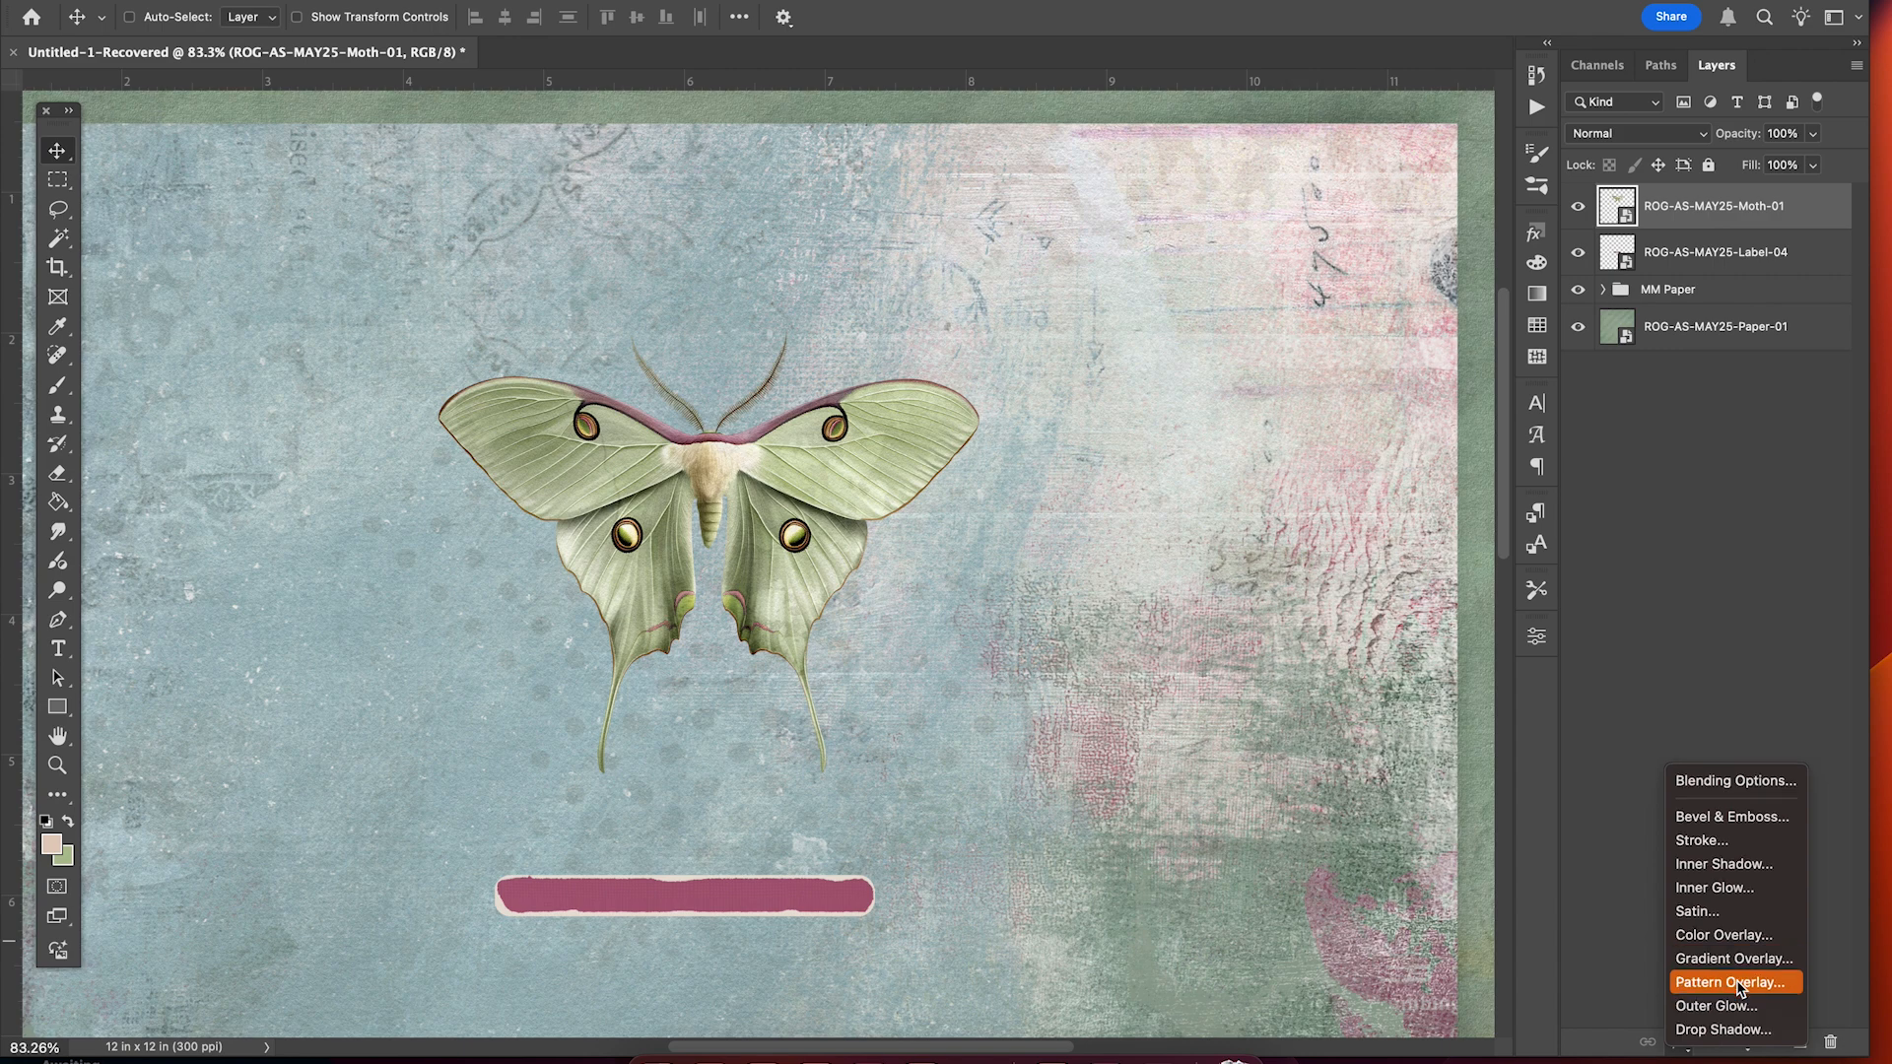
Give the moth a Linear Burn drop shadow: 42% opacity, 33 px distance, 68 px size.
left_click(1731, 1027)
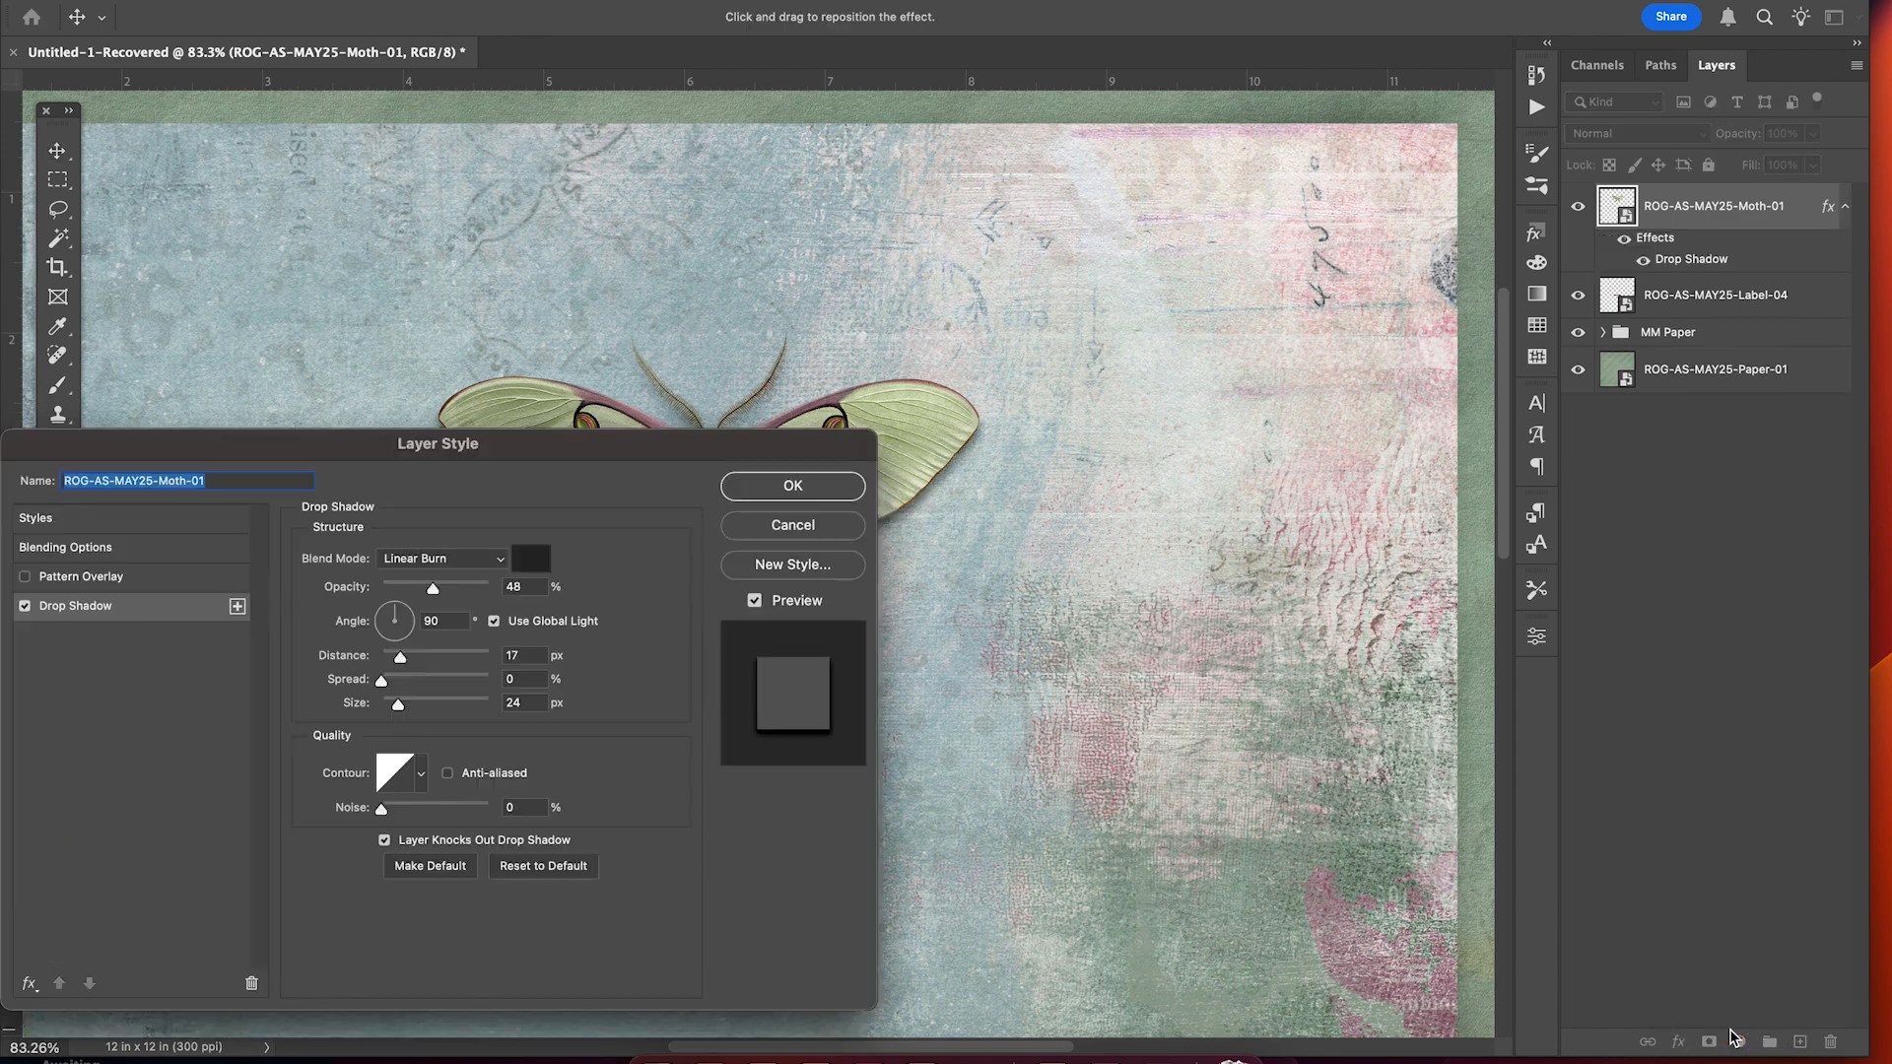
scroll(1241, 700, "down", 5)
scroll(1242, 699, "left", 3)
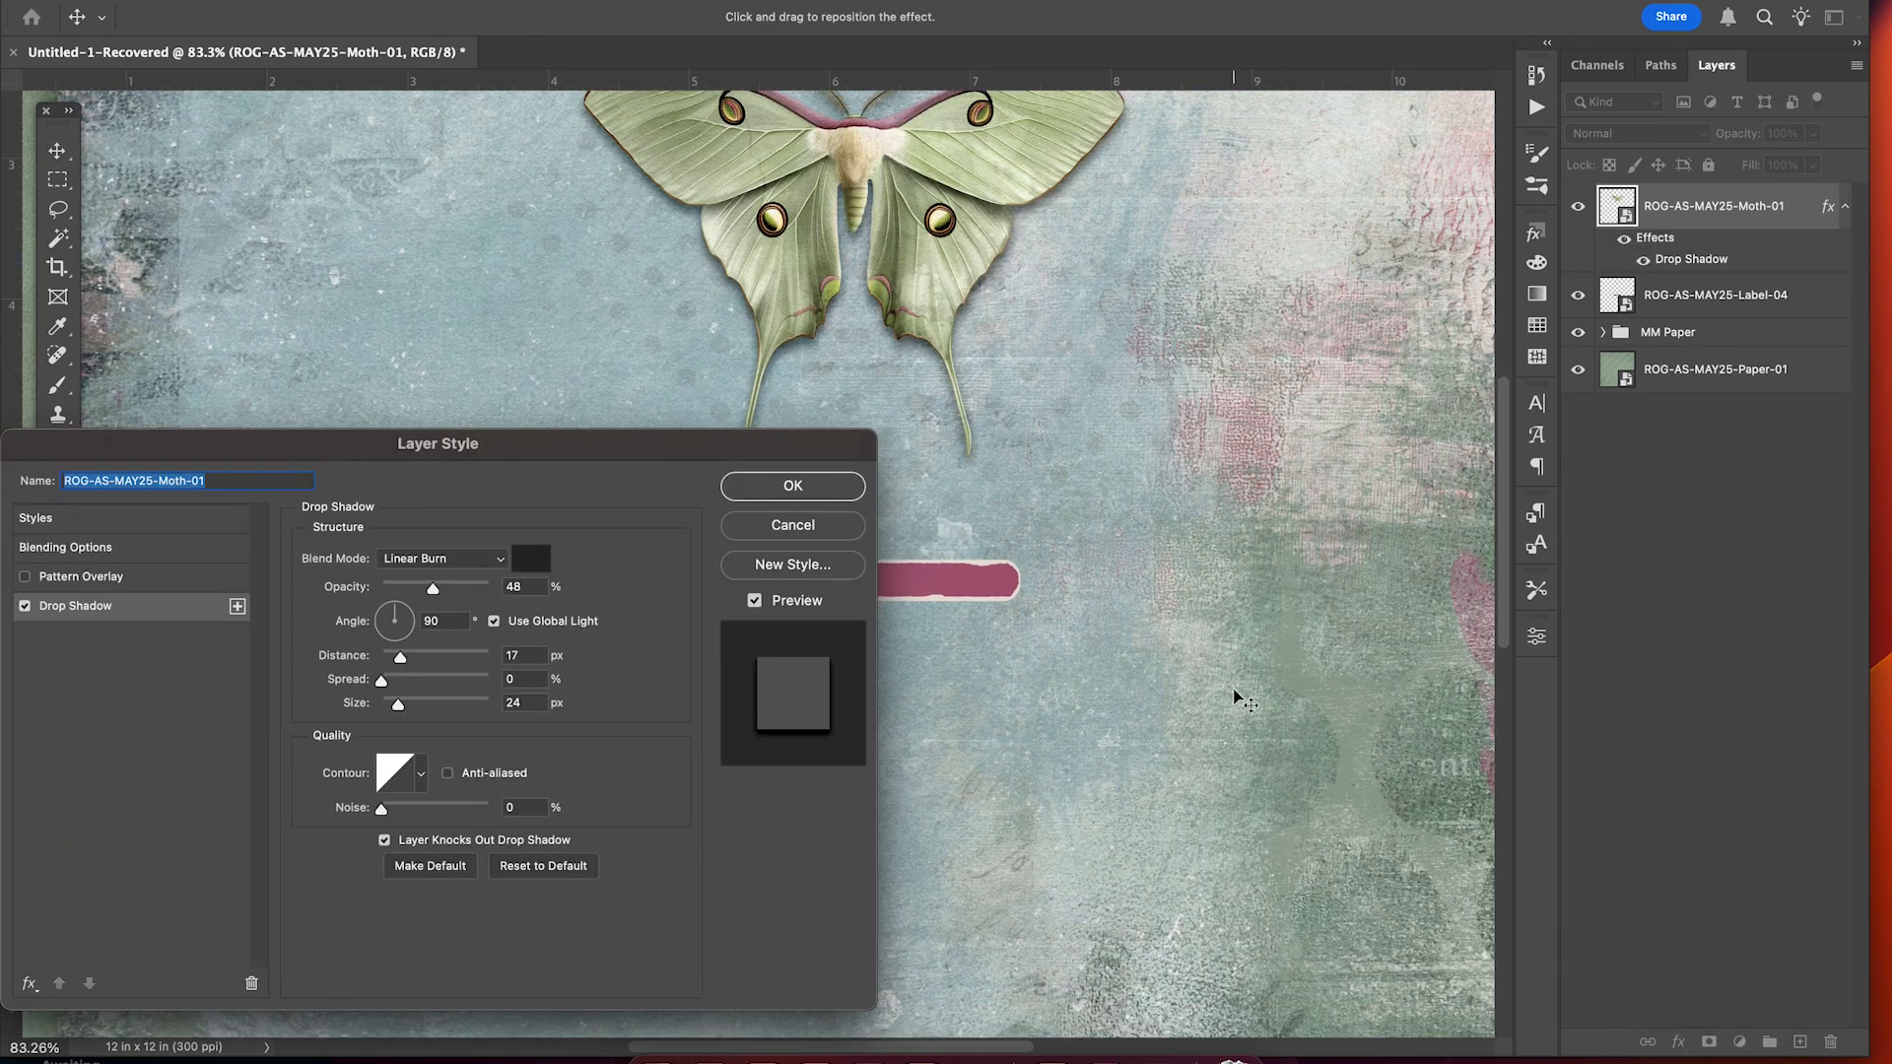
scroll(1244, 701, "up", 2)
scroll(1244, 701, "left", 1)
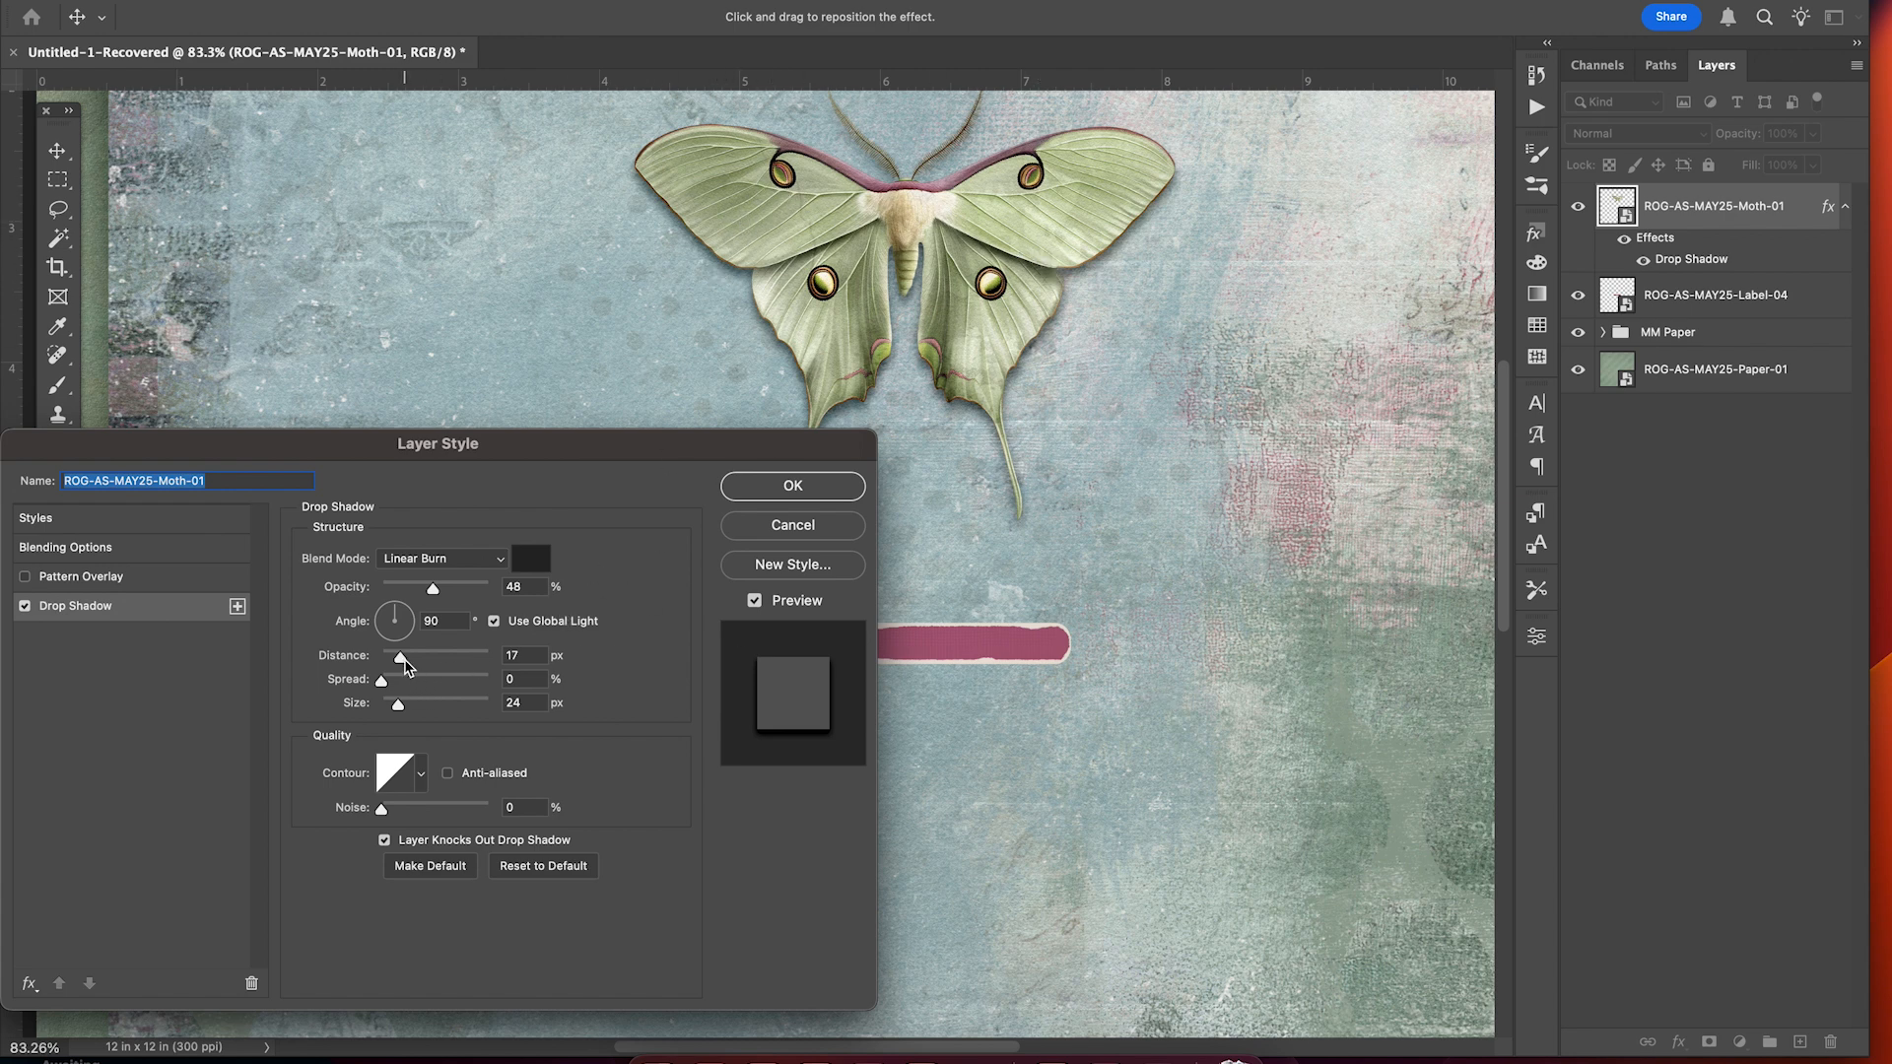
left_click_drag(404, 666, 406, 661)
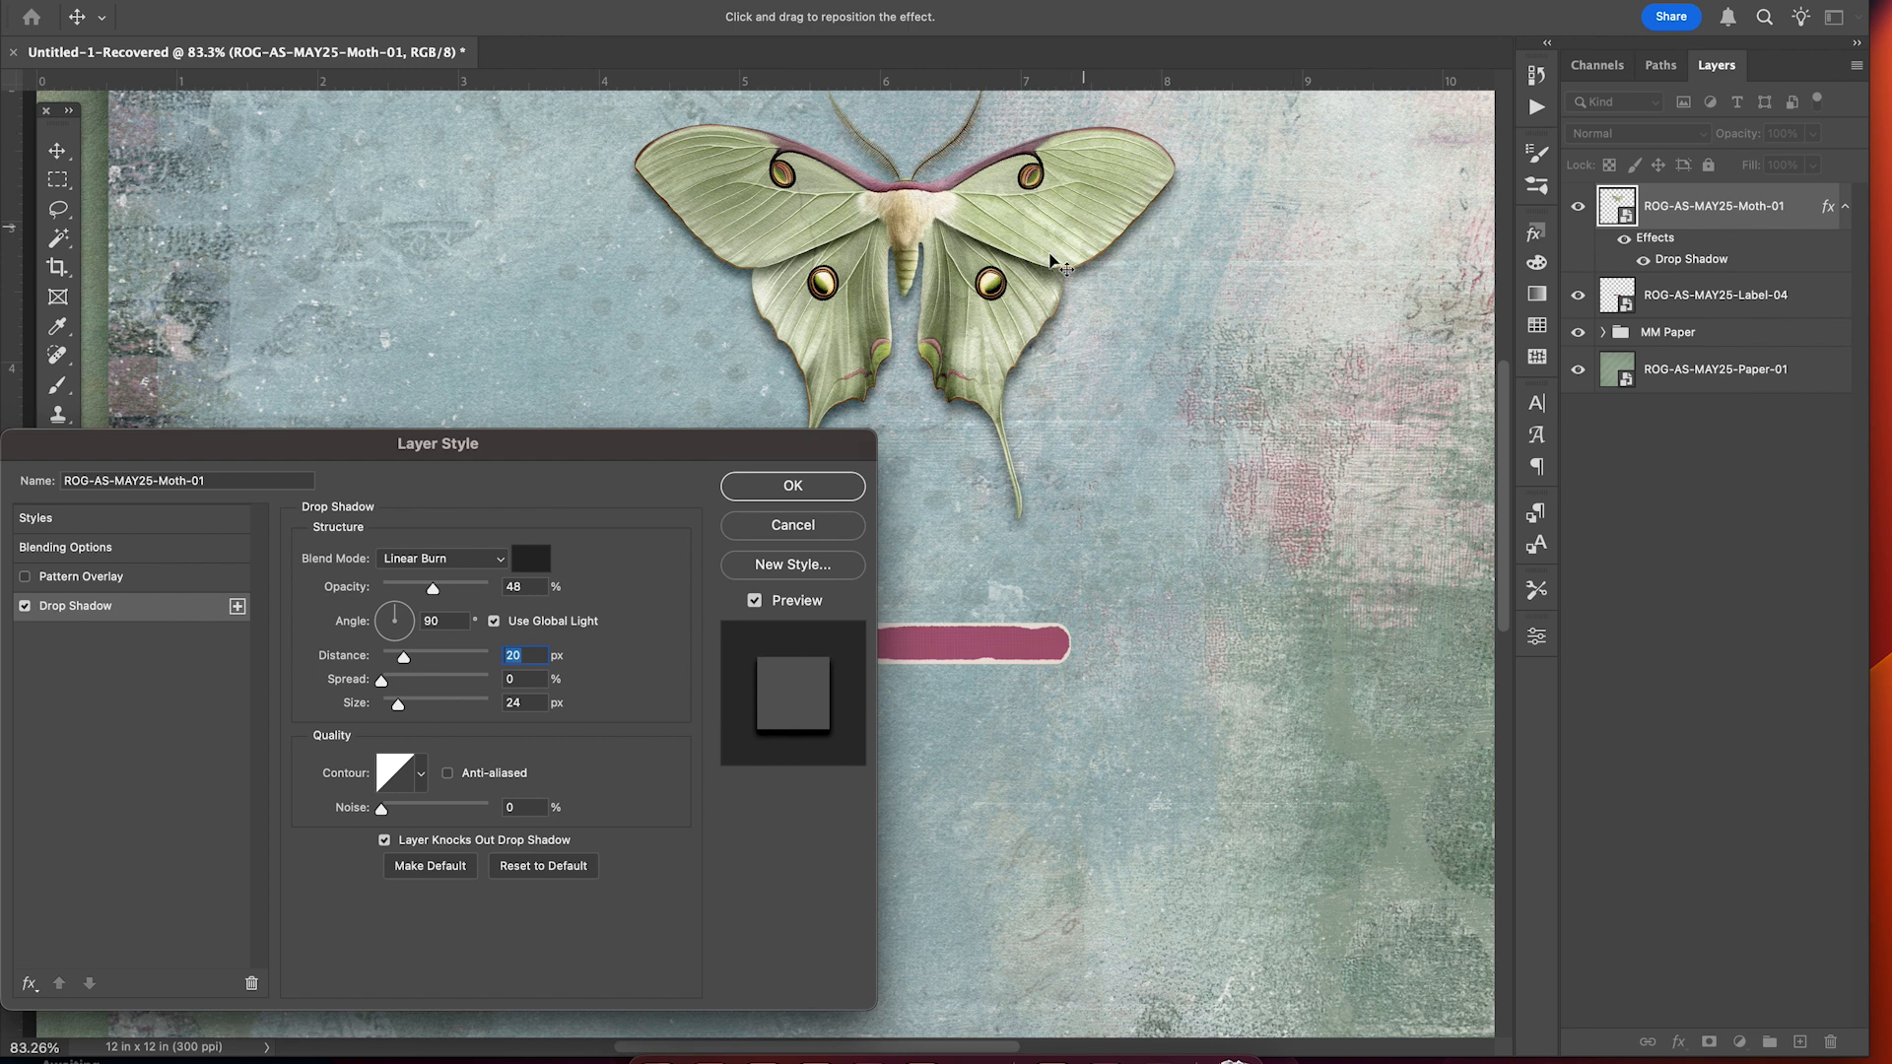
left_click_drag(405, 667, 420, 717)
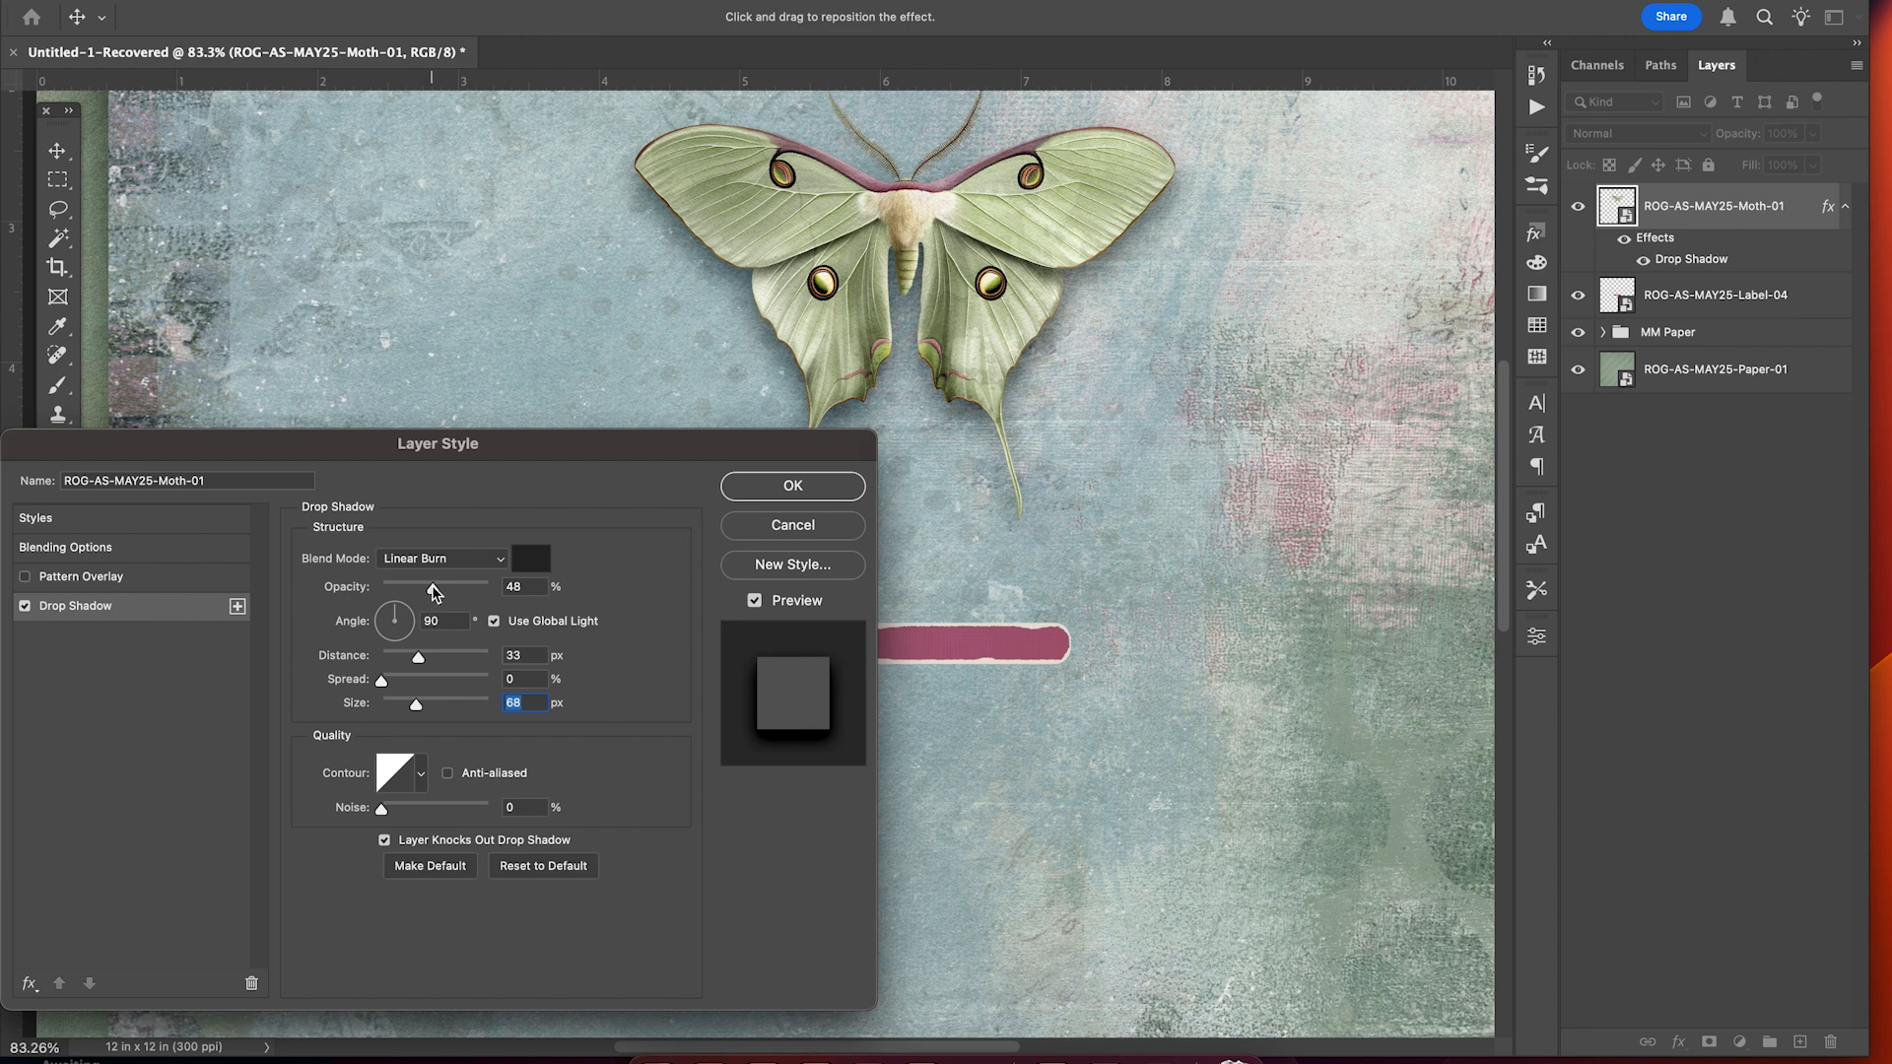
left_click_drag(434, 588, 429, 589)
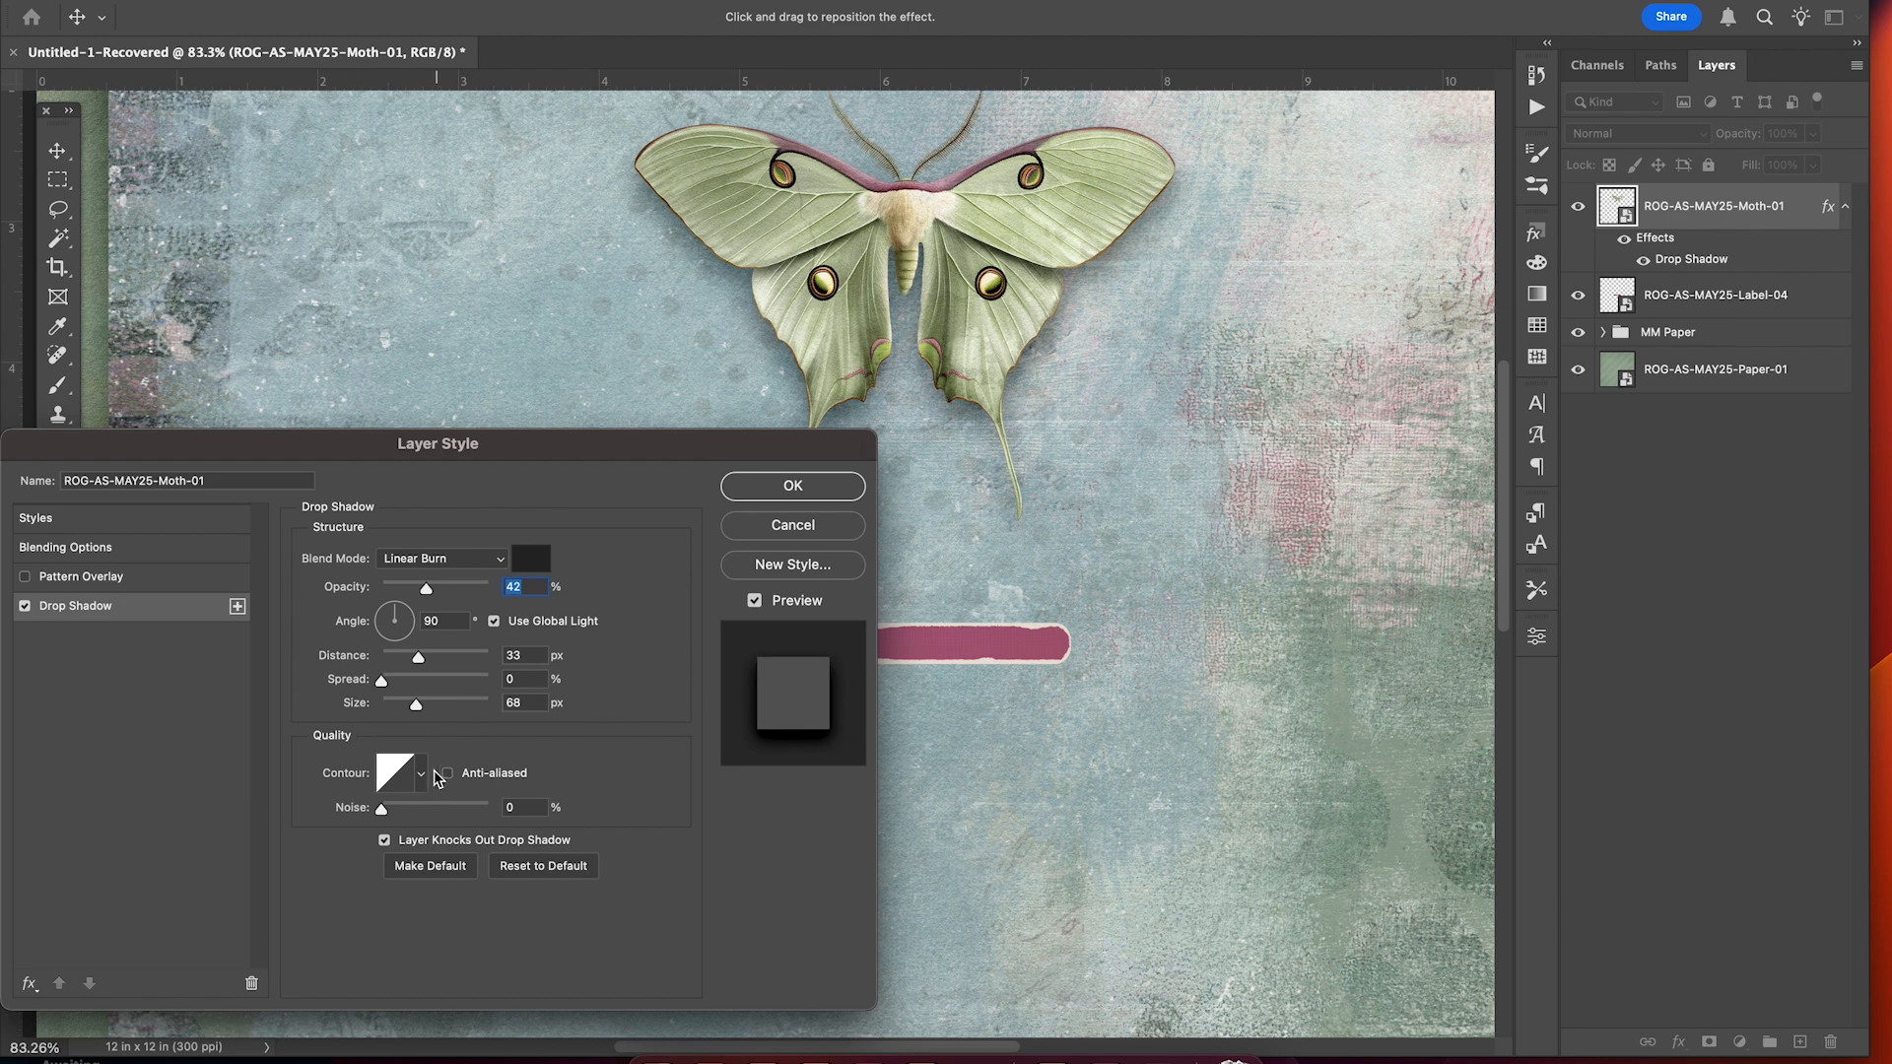
left_click(808, 487)
scroll(1077, 435, "up", 3)
scroll(1077, 435, "right", 3)
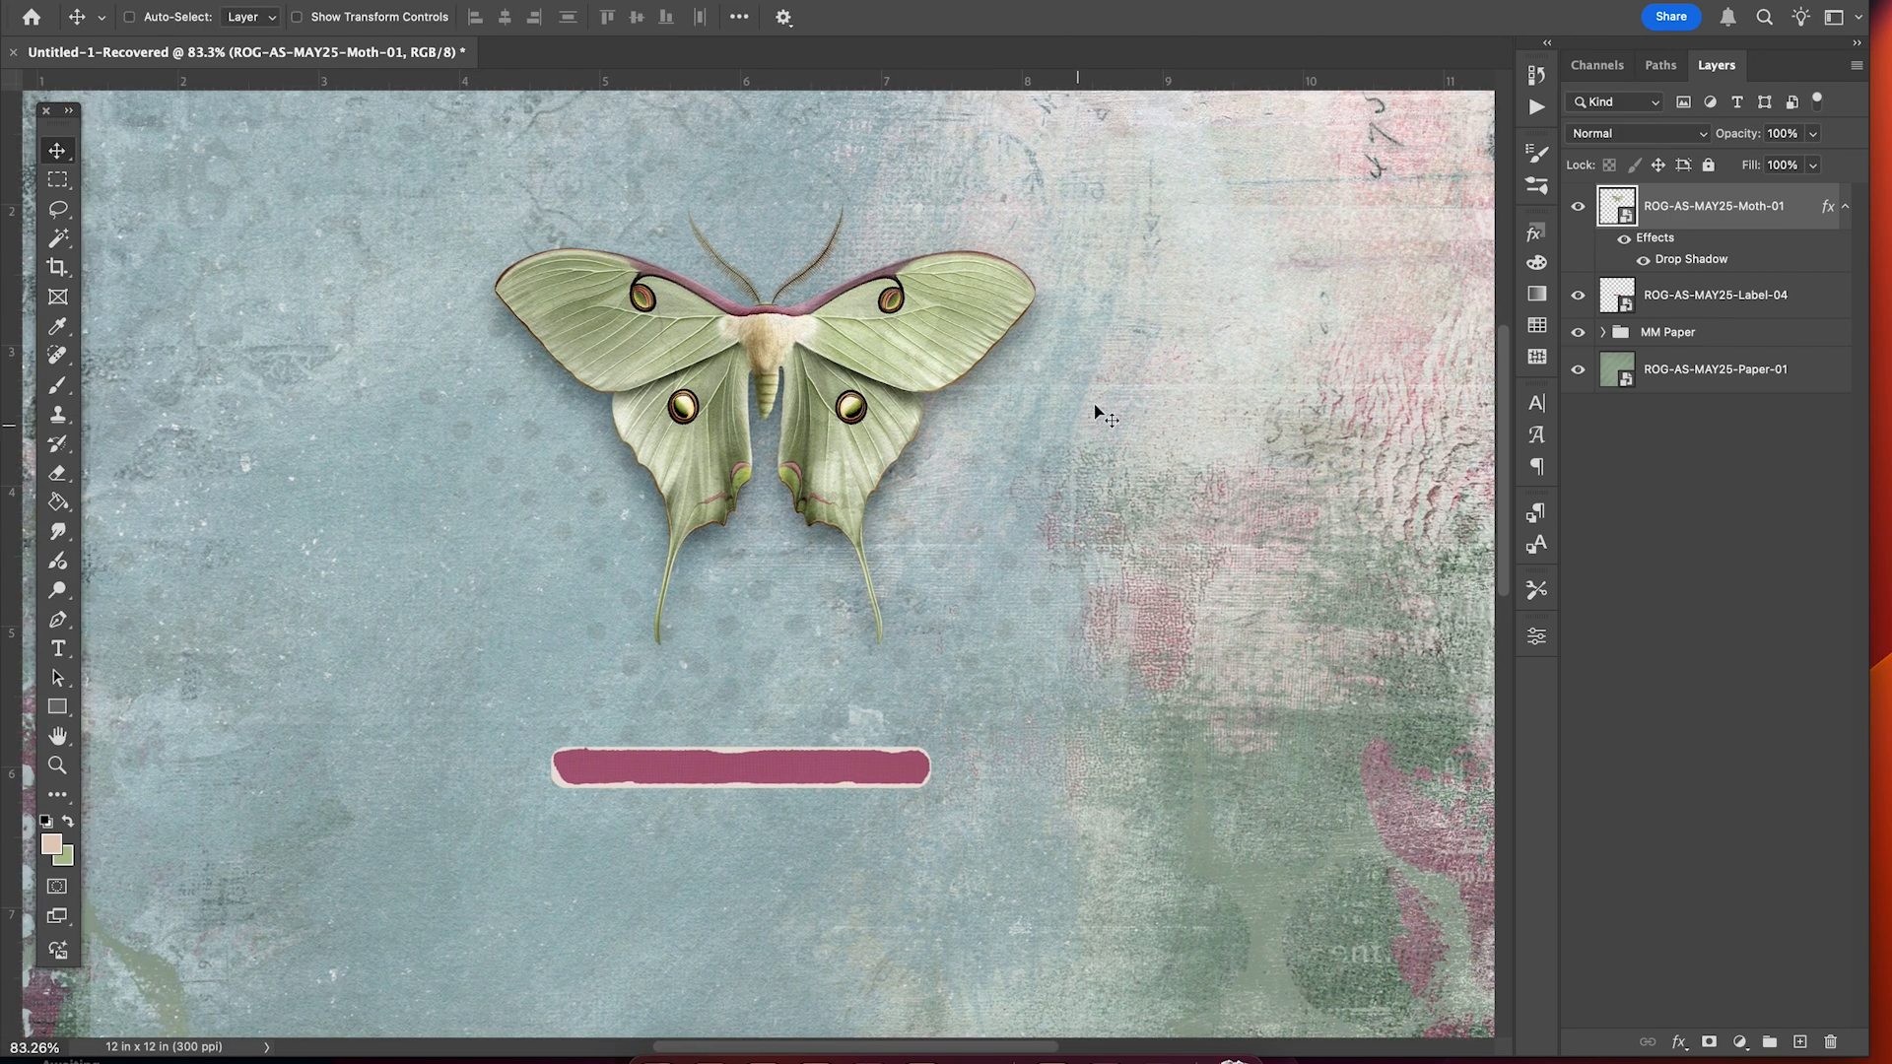
Split the moth's drop shadow onto its own layer, select it and start a free transform.
right_click(1678, 266)
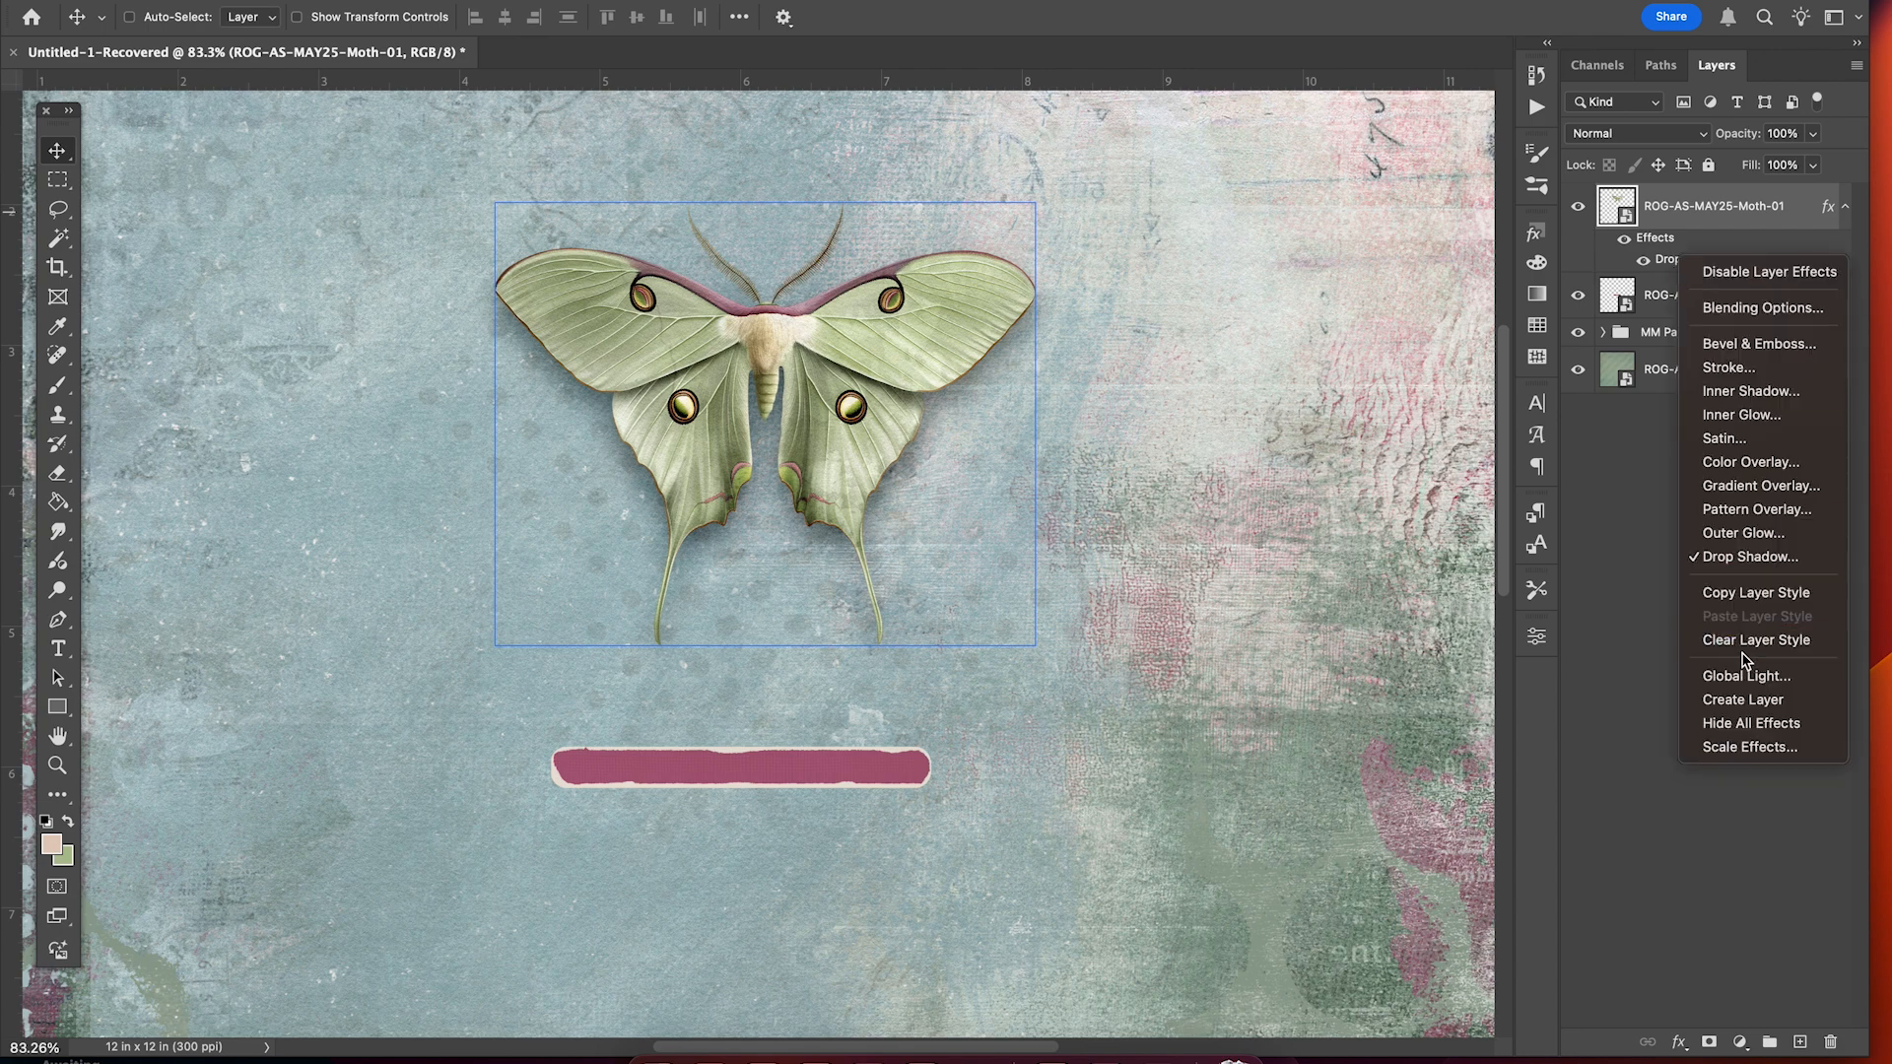
left_click(1744, 699)
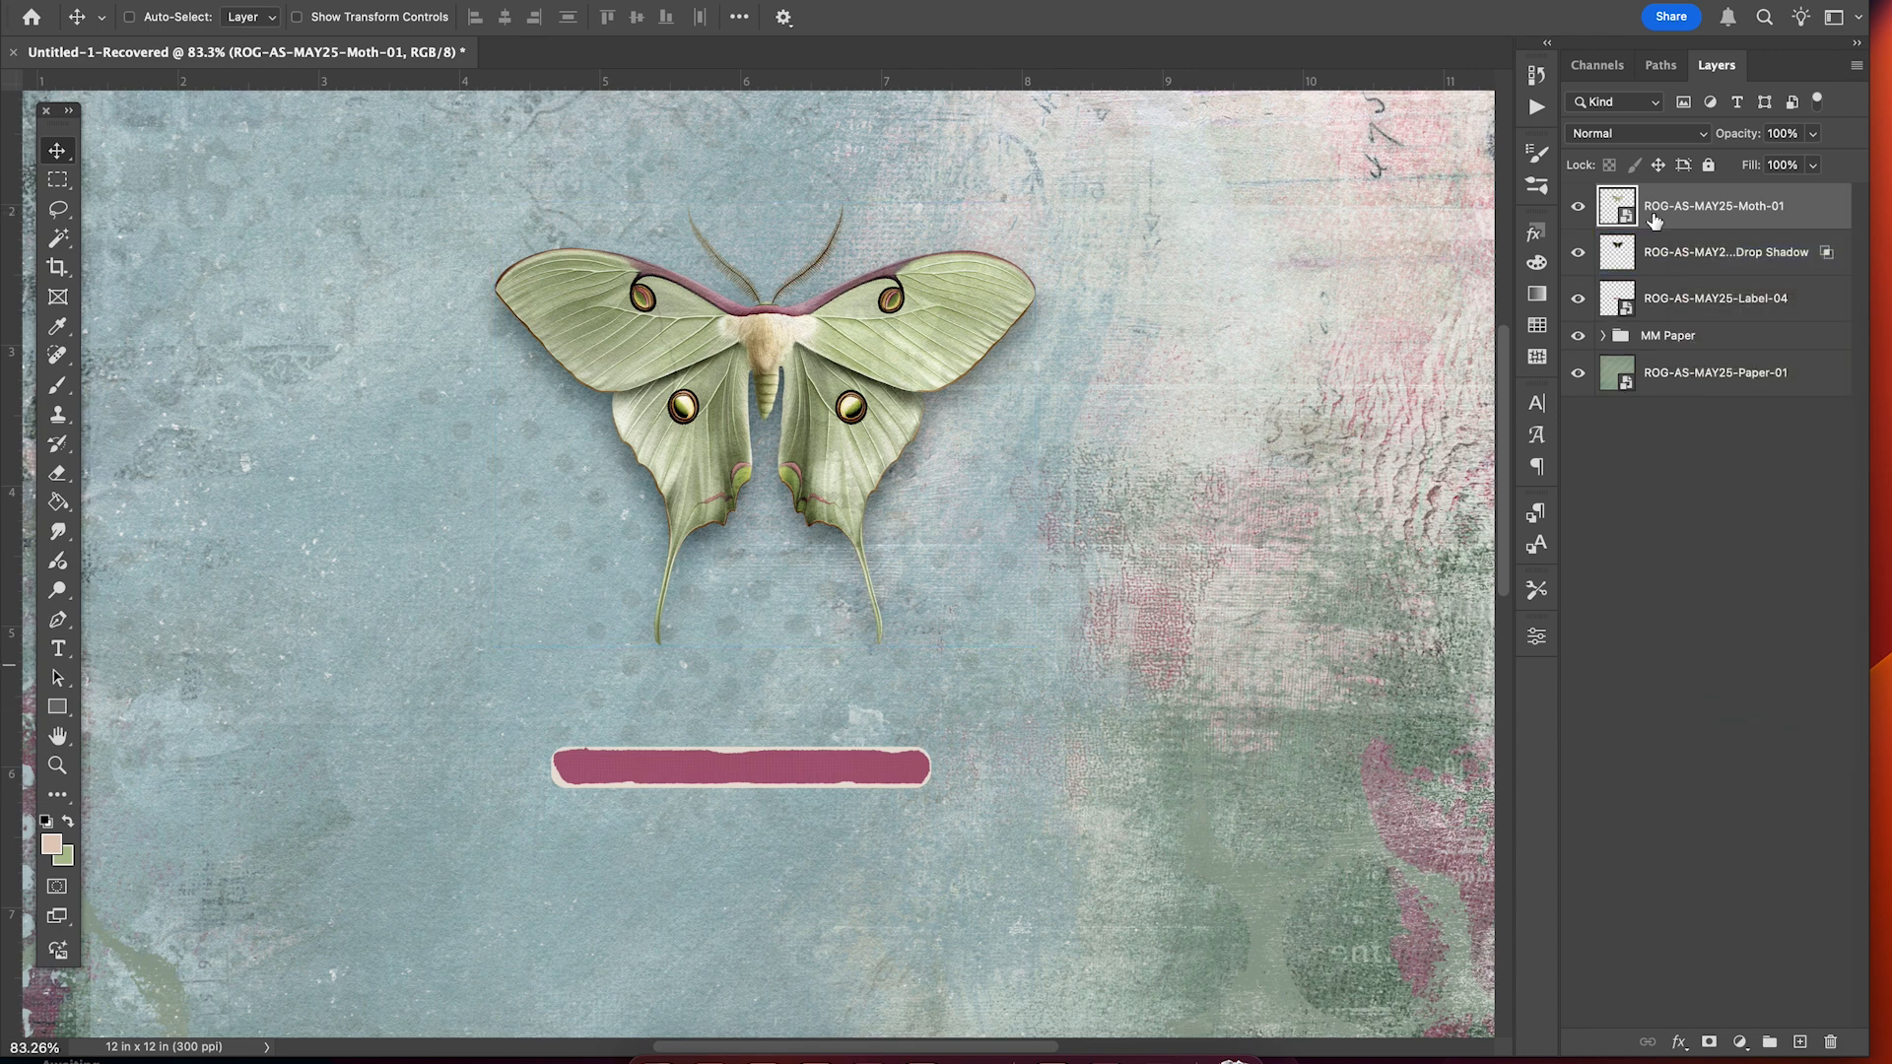
left_click(1577, 206)
left_click(1578, 253)
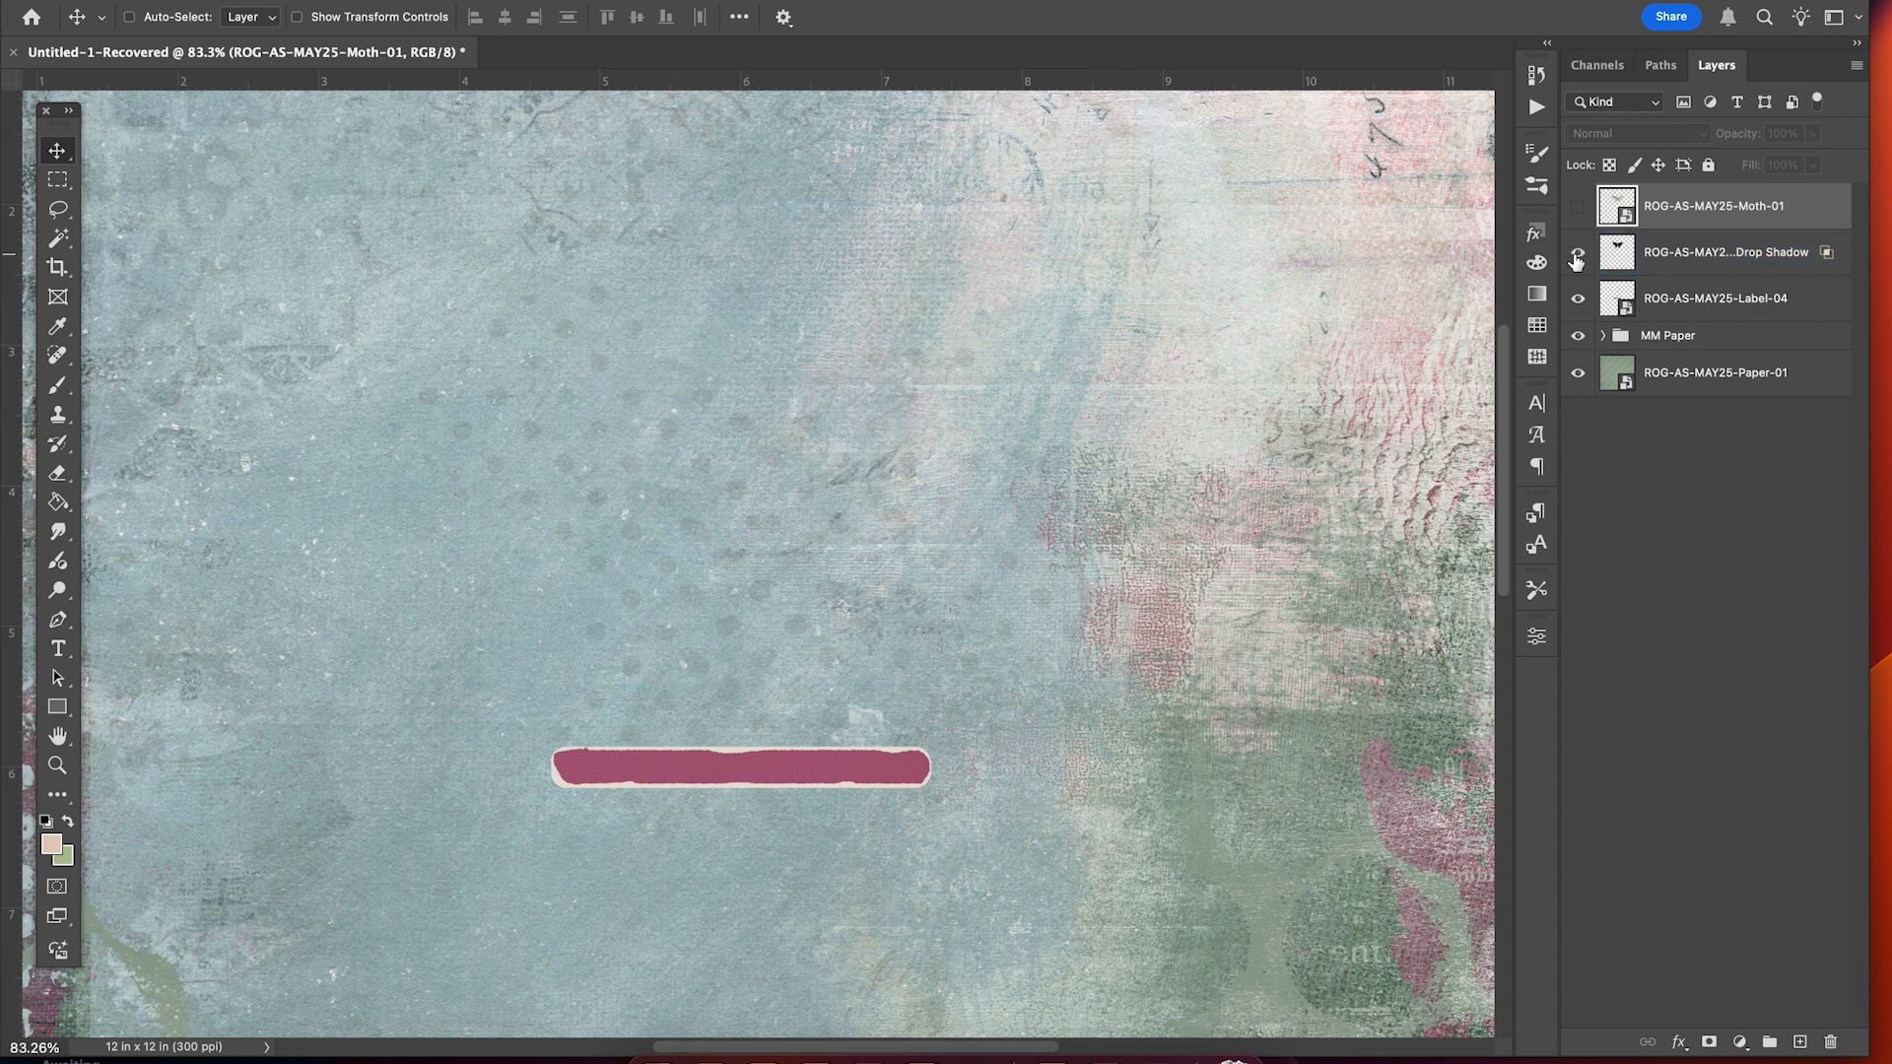
left_click(1577, 254)
left_click(1578, 206)
left_click(1691, 258)
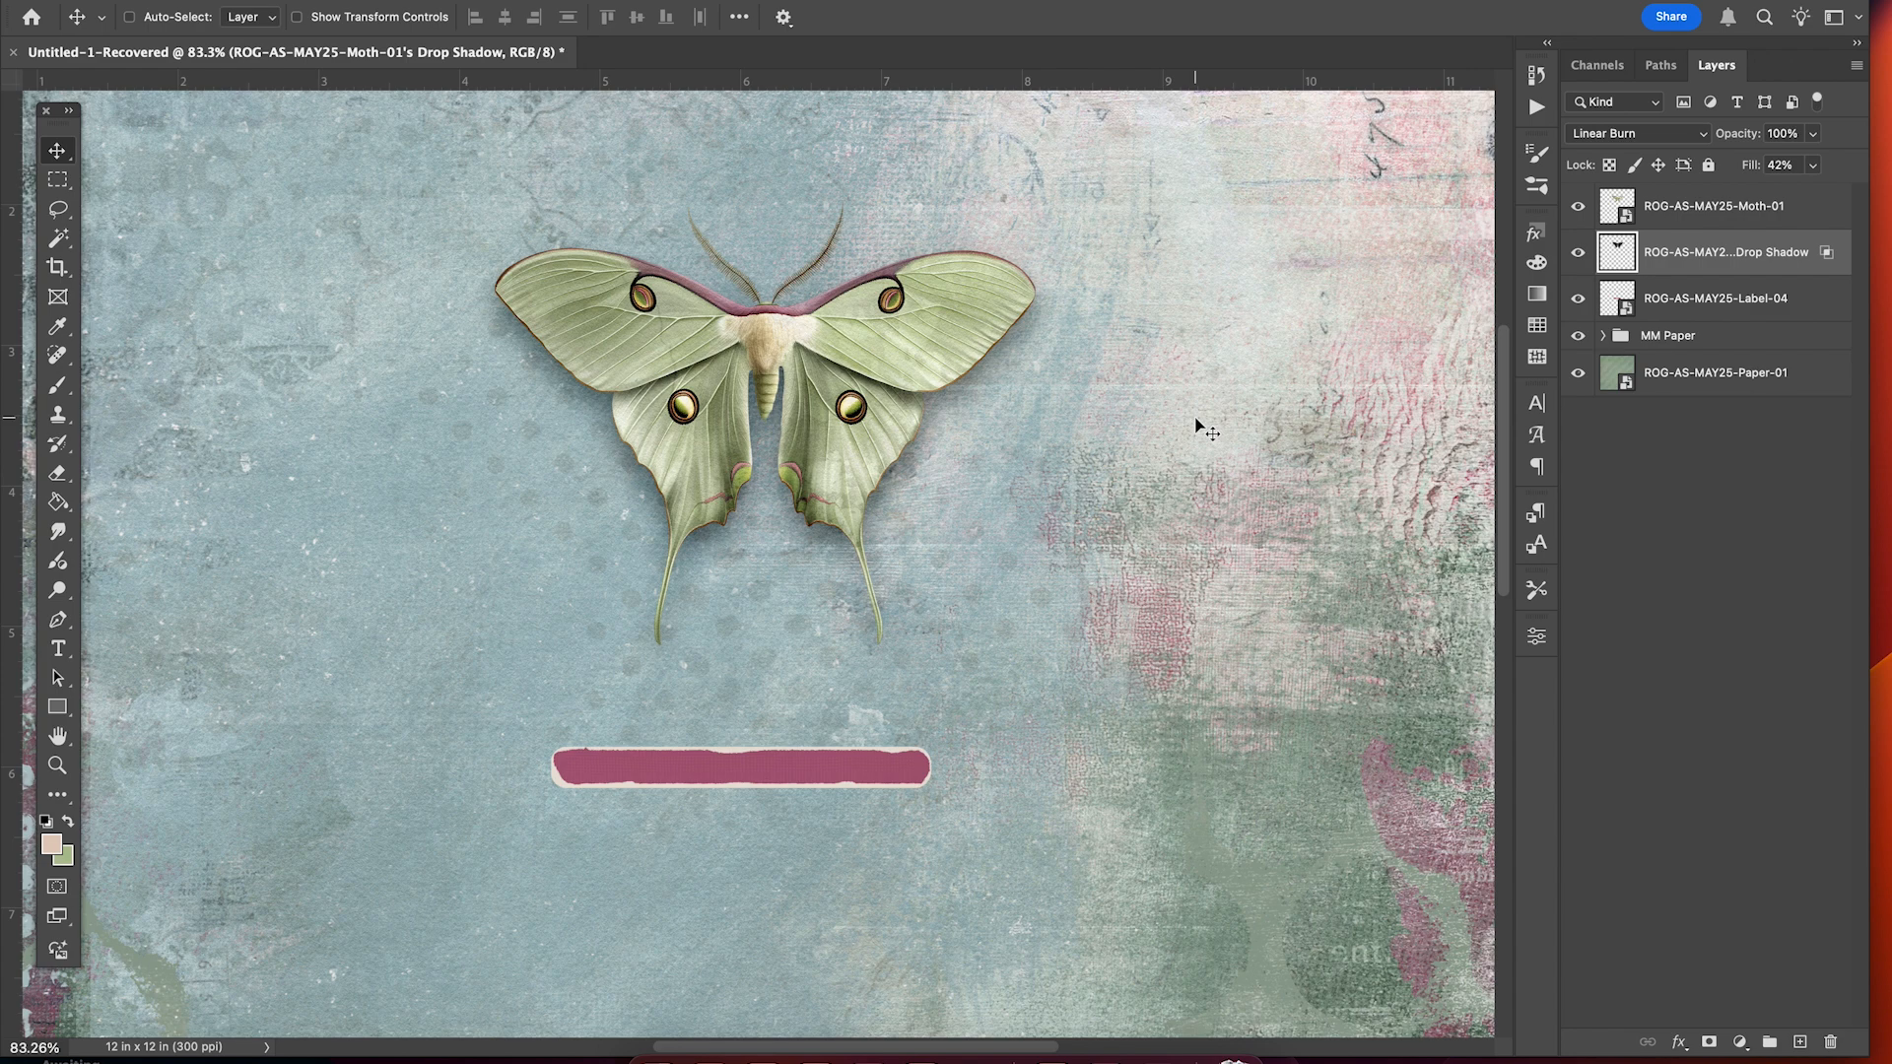
key("super")
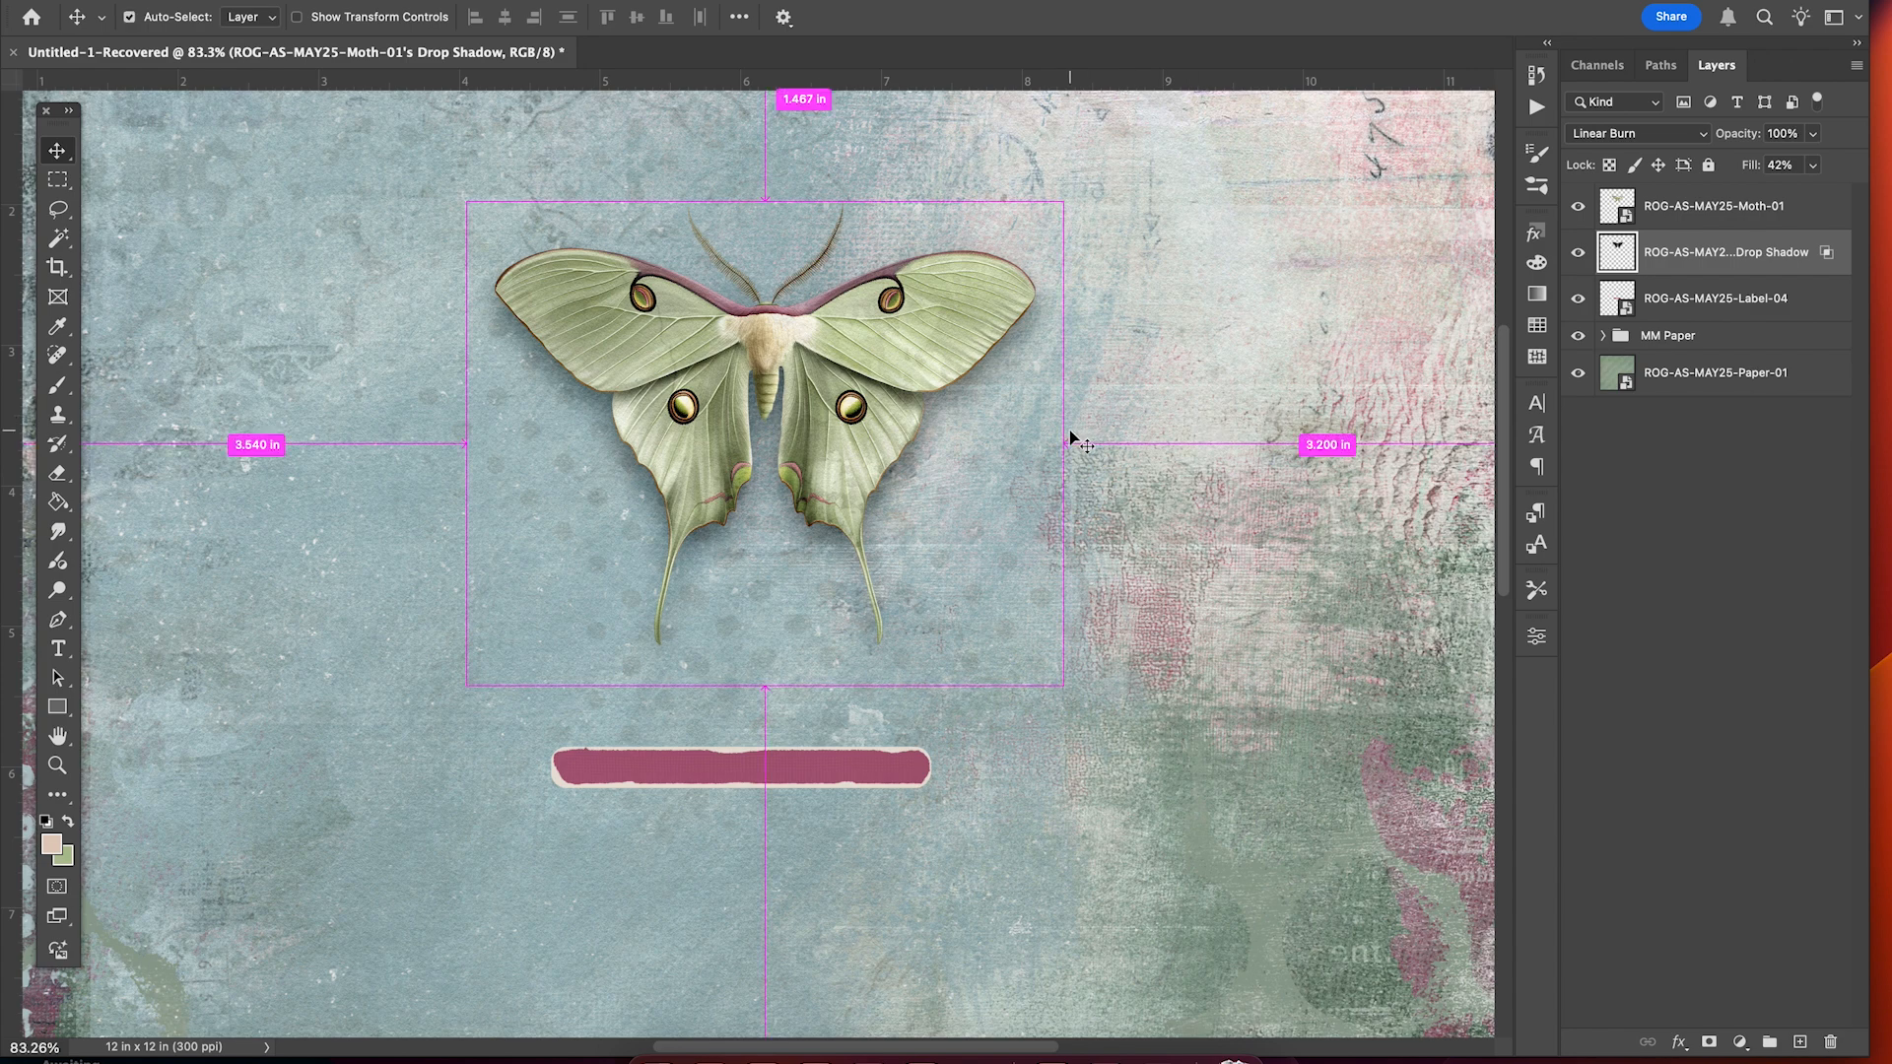
key("super+t")
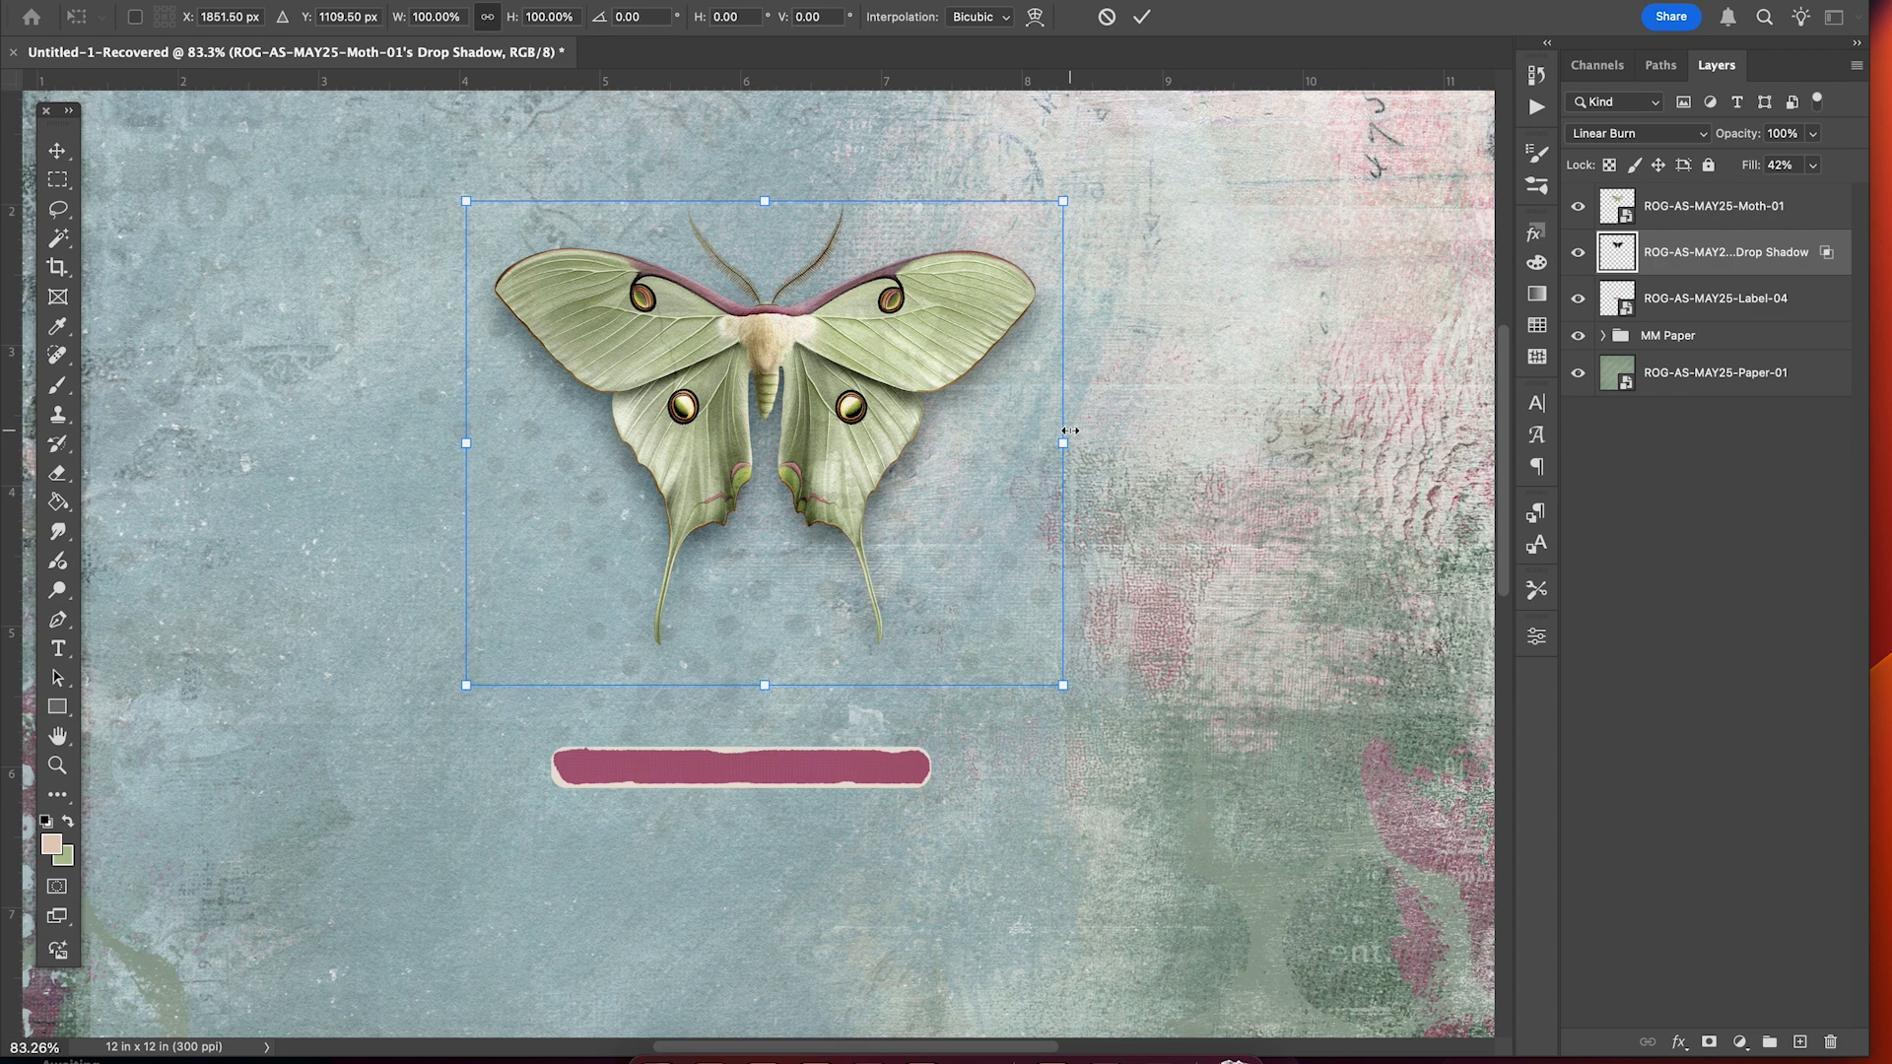
Warp the moth shadow: bow its middle up, pull sides in and top corners down.
left_click(1033, 17)
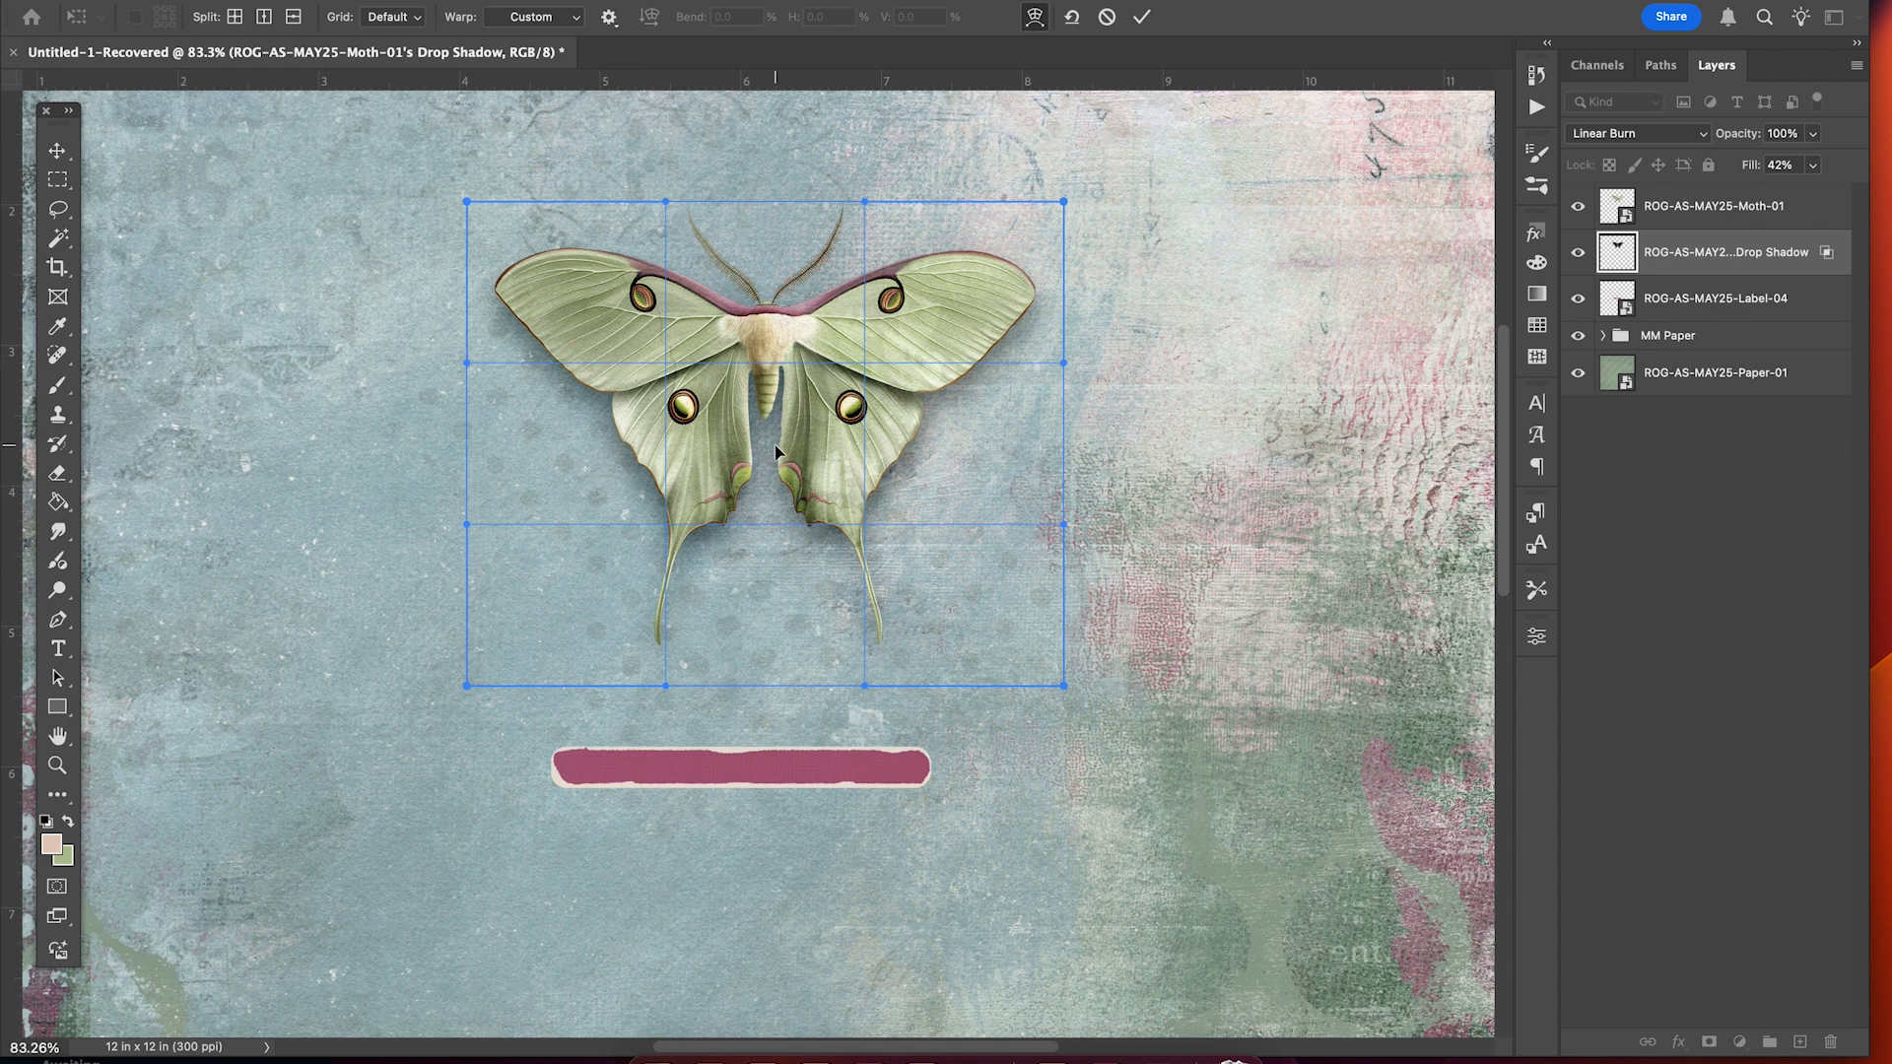
left_click_drag(772, 489, 772, 470)
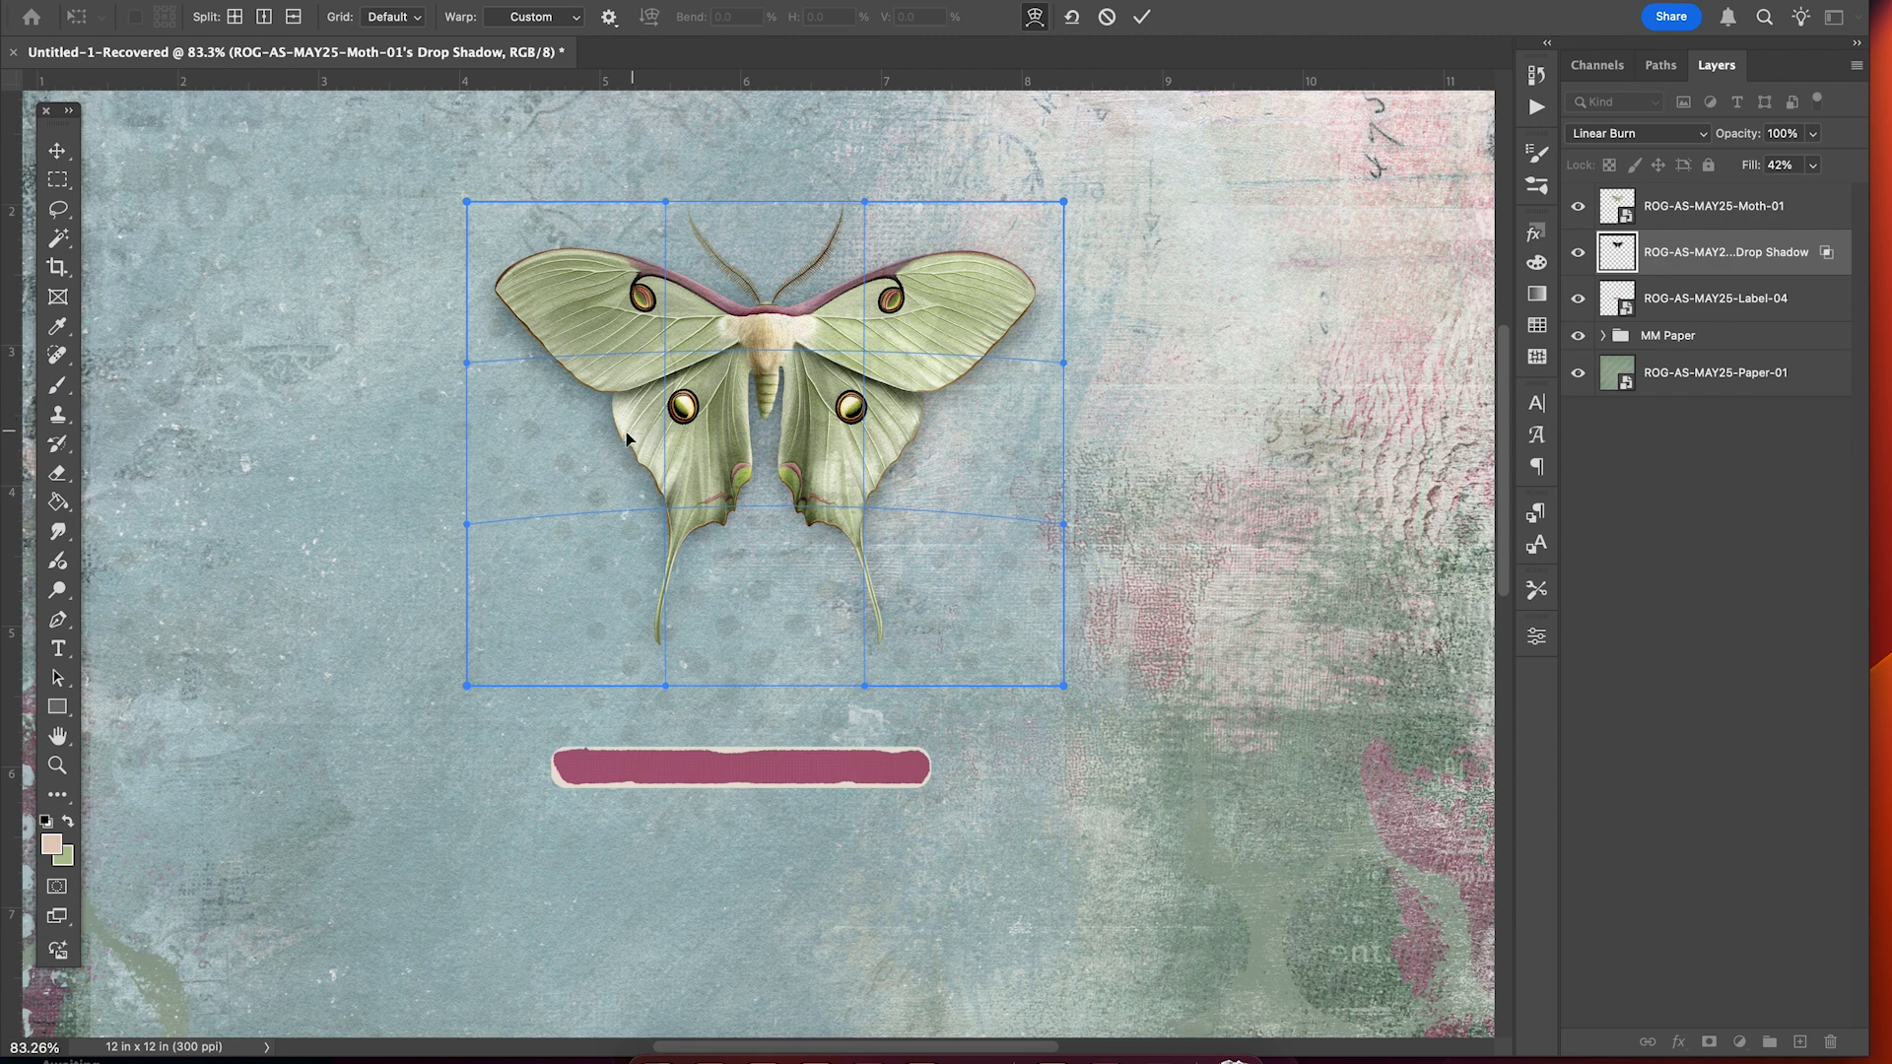
left_click_drag(628, 438, 632, 438)
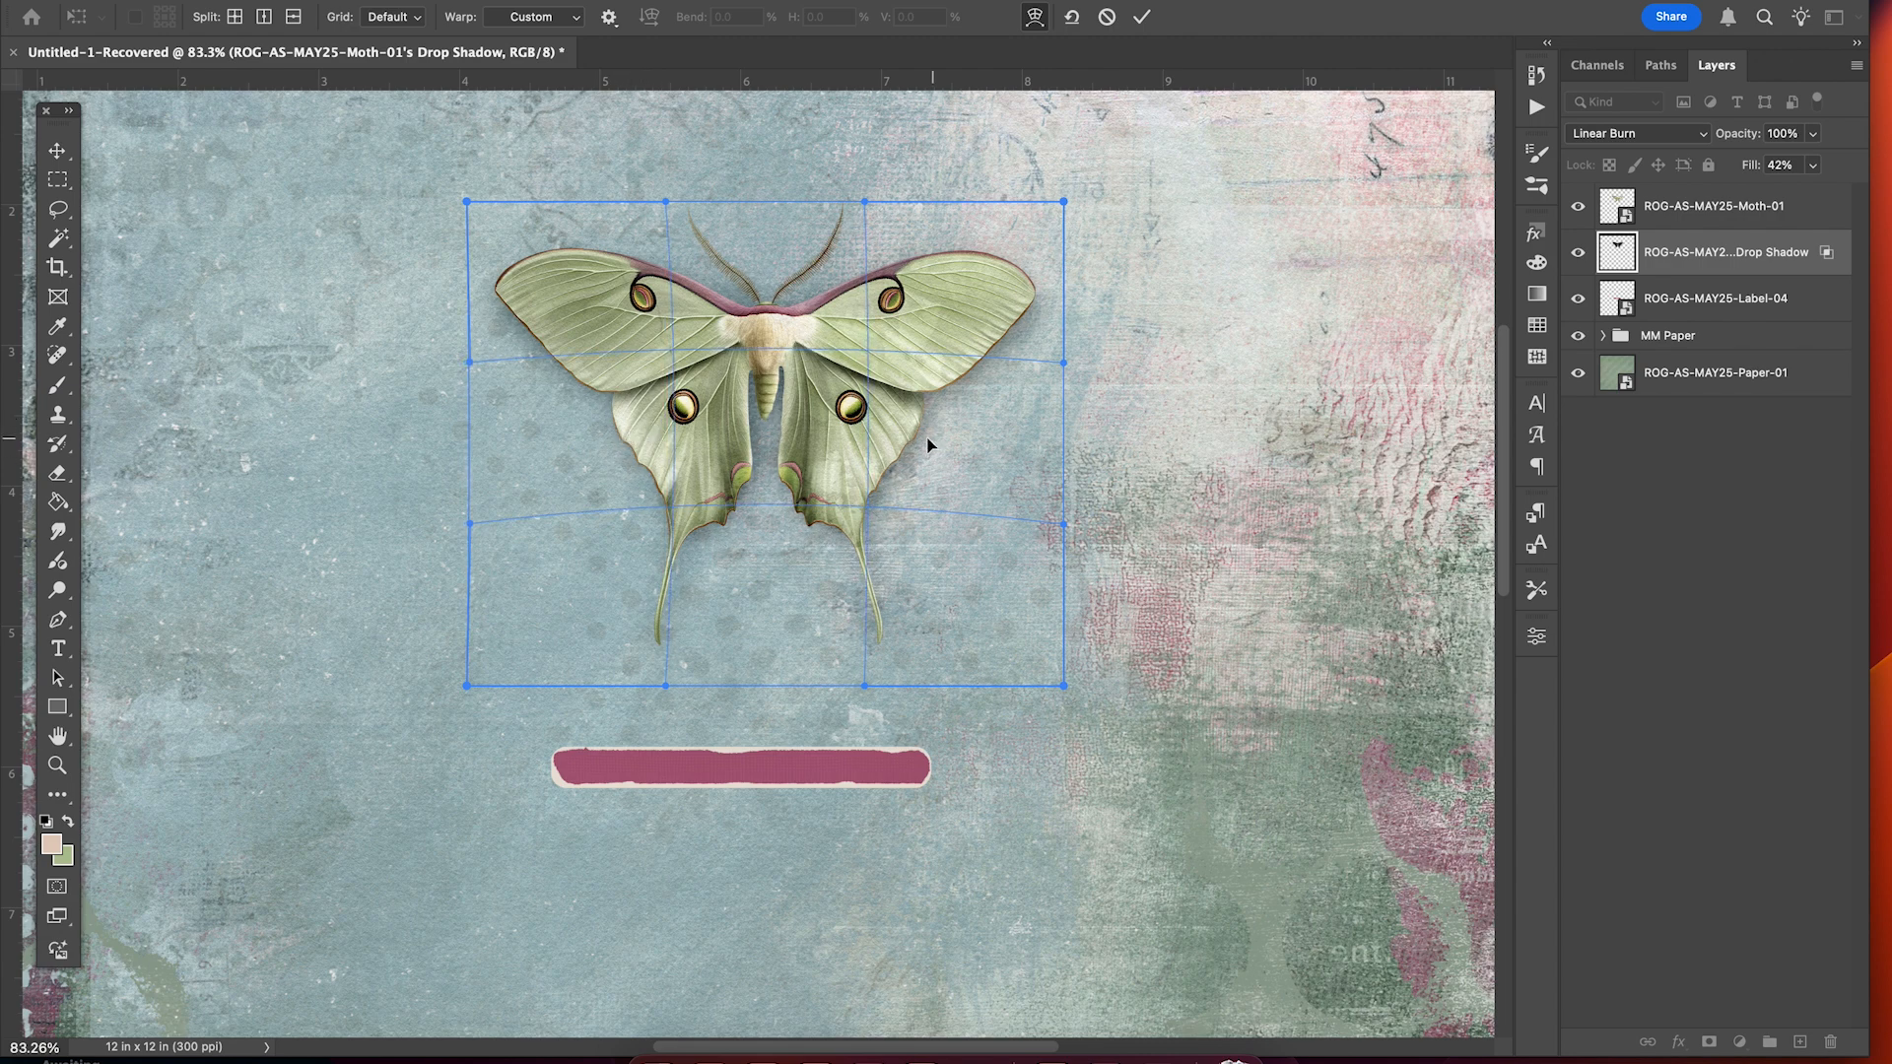
left_click_drag(929, 445, 927, 443)
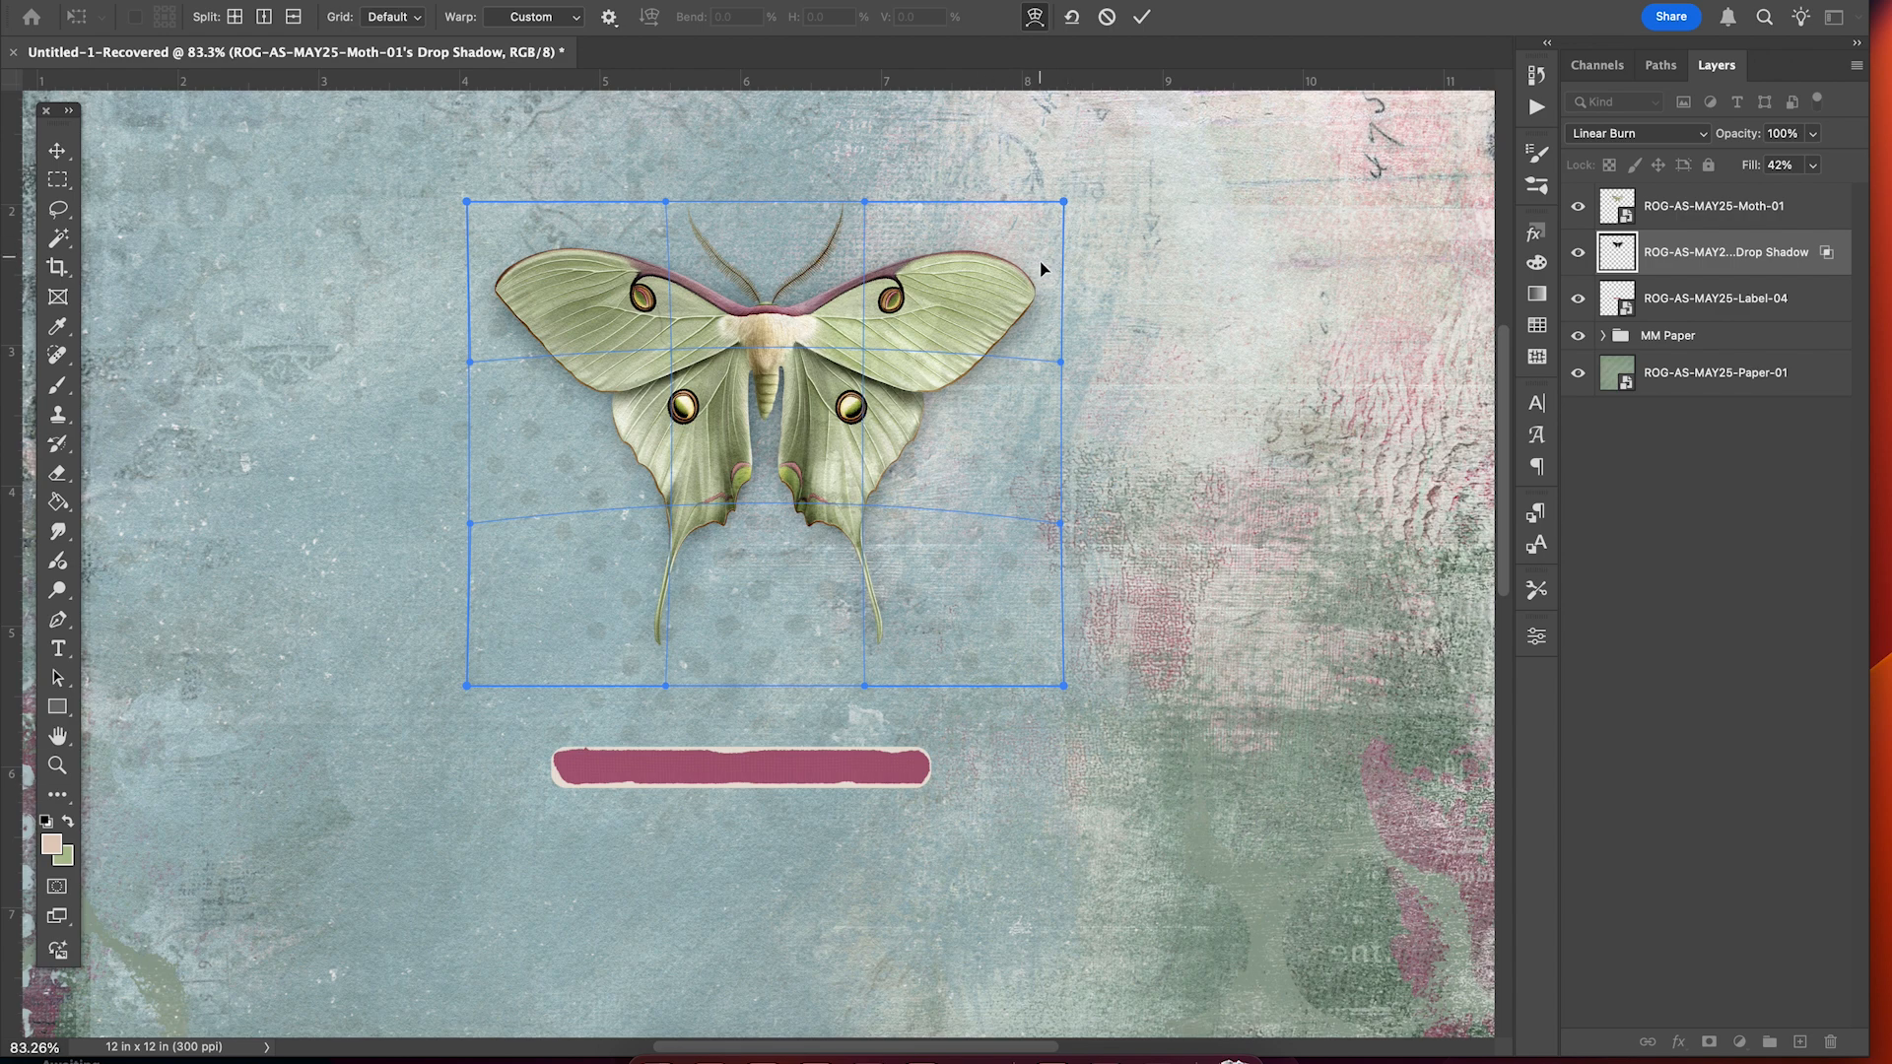
left_click_drag(1042, 269, 1048, 287)
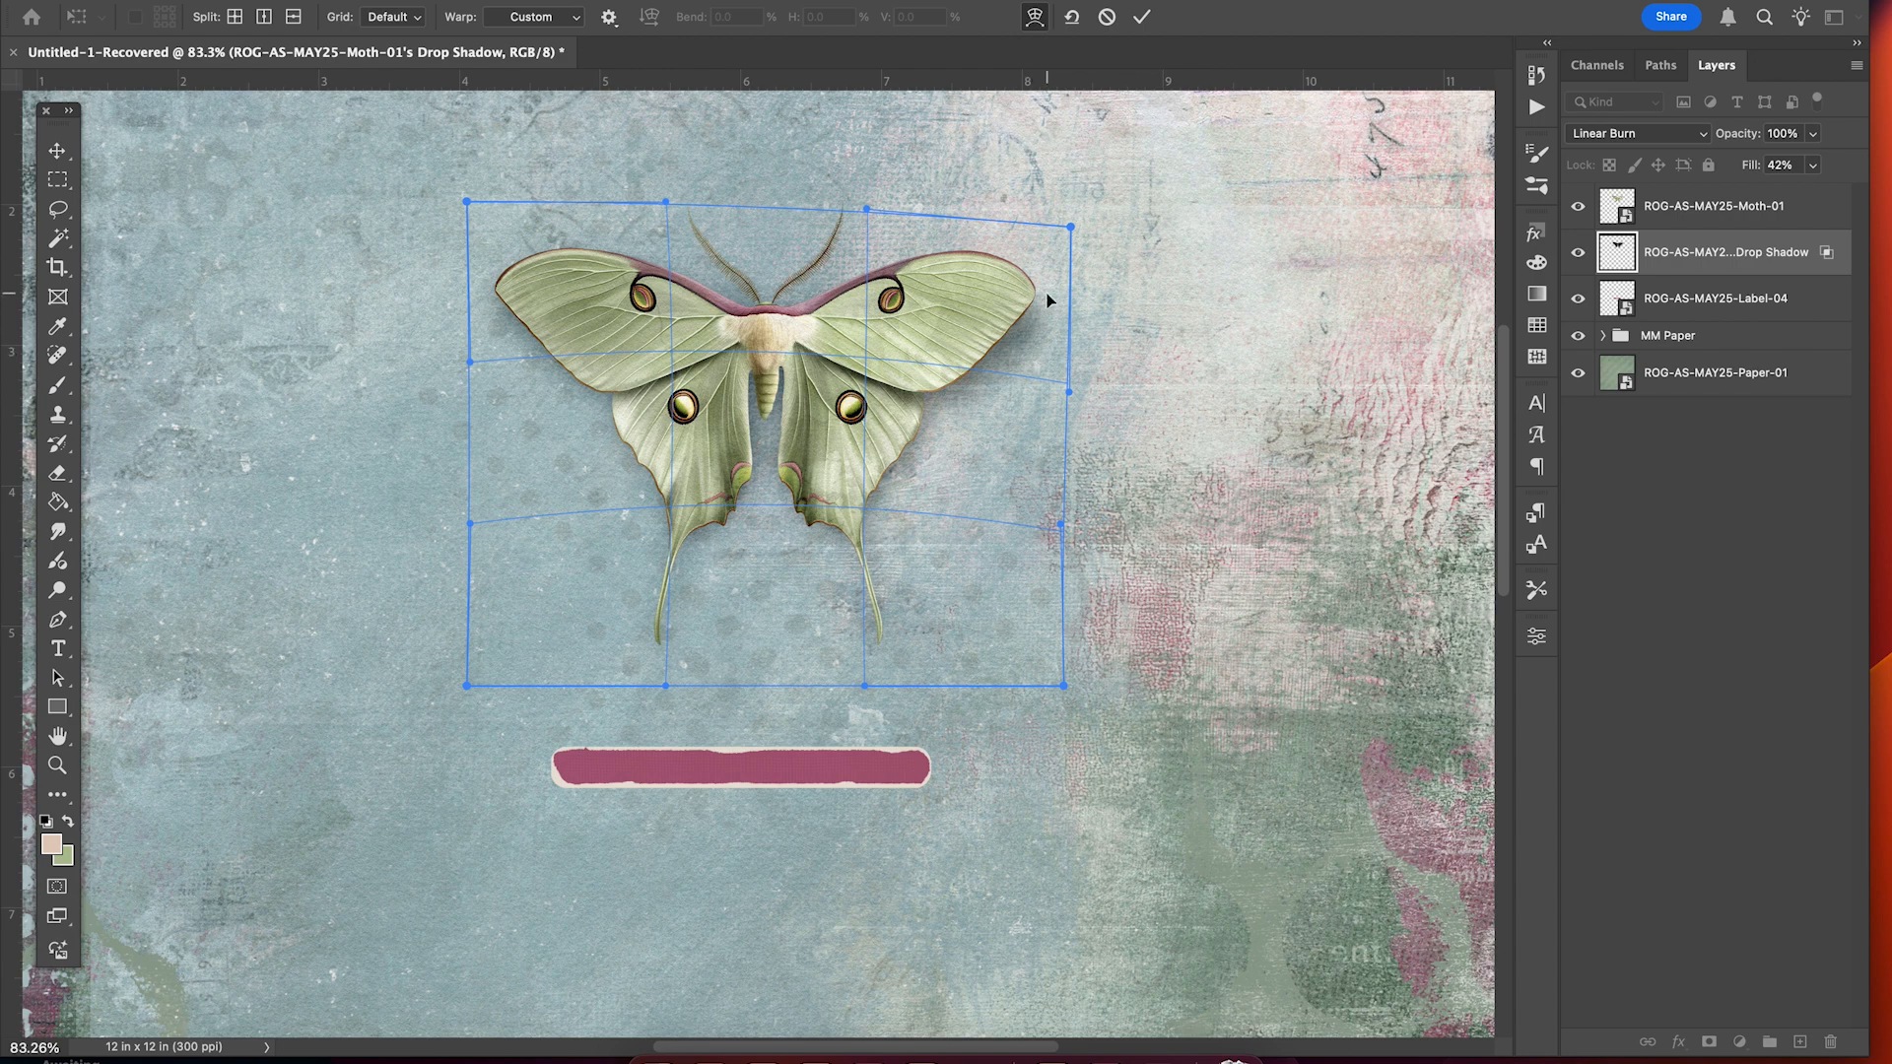
left_click_drag(541, 299, 545, 319)
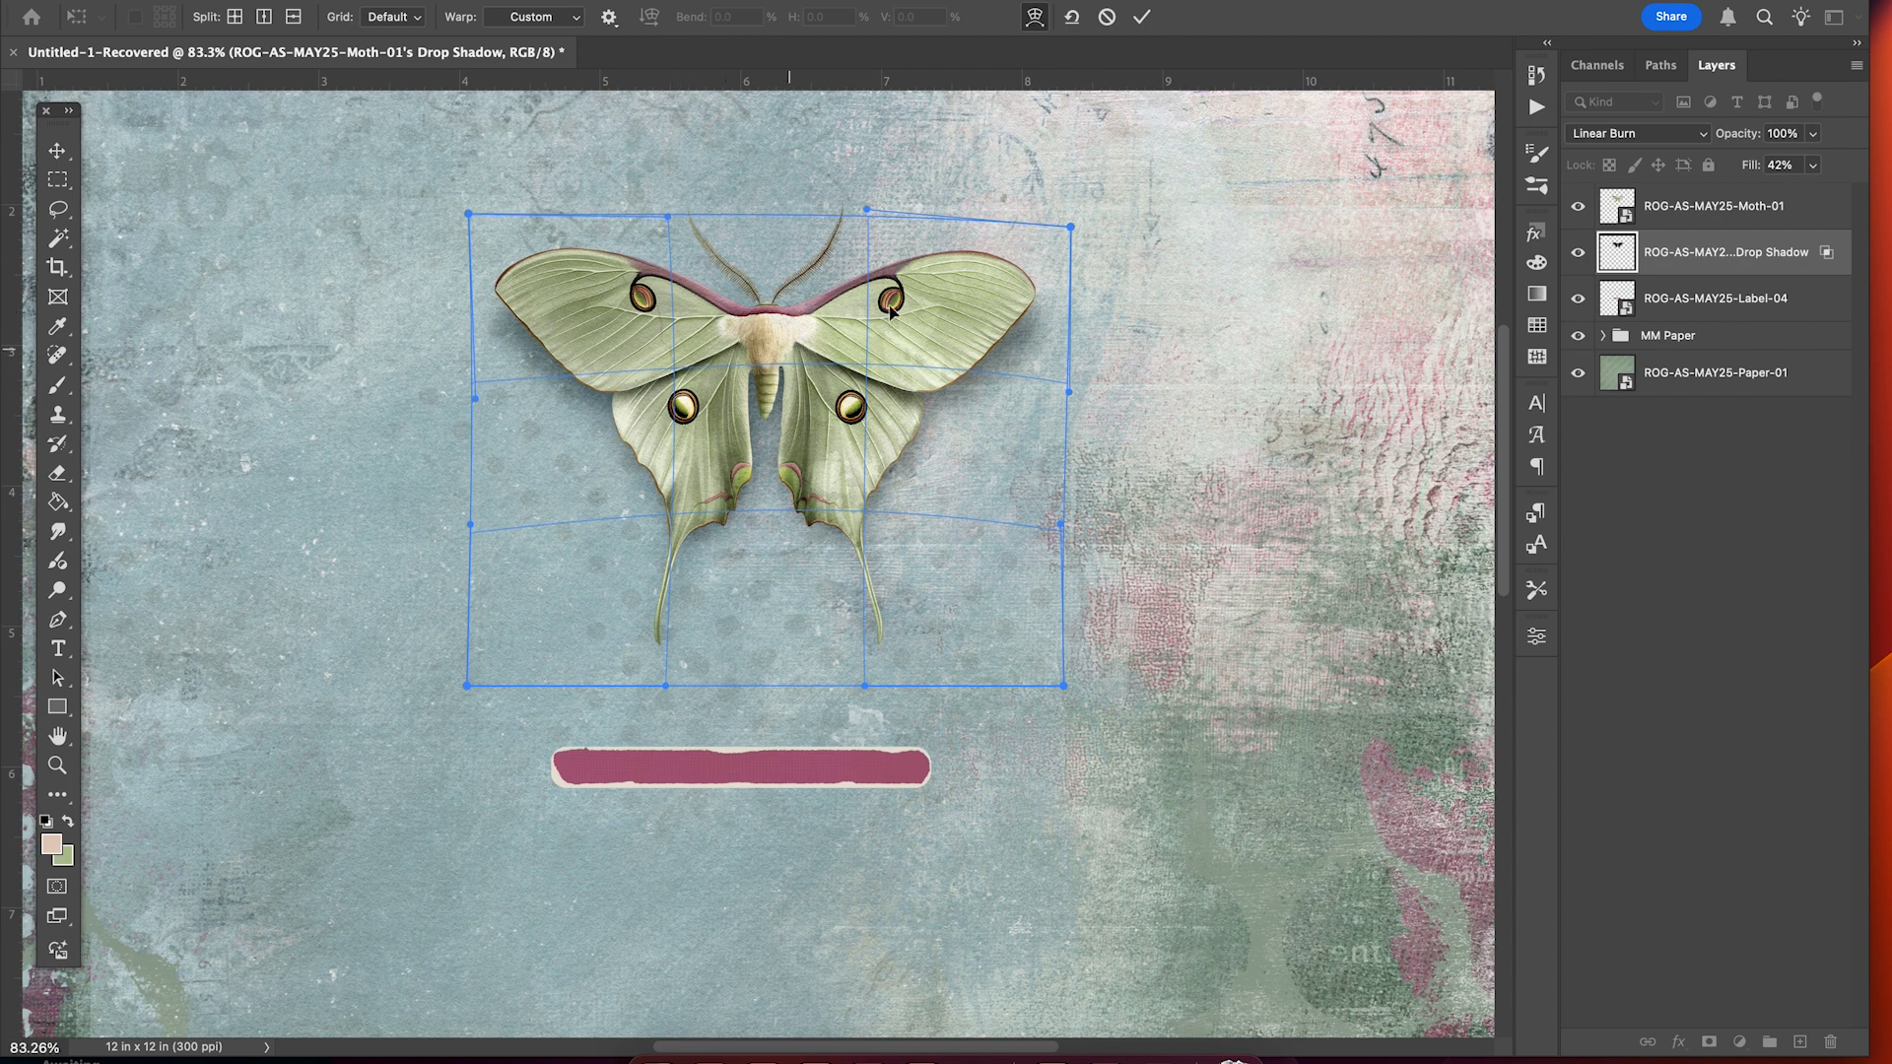
left_click(1140, 18)
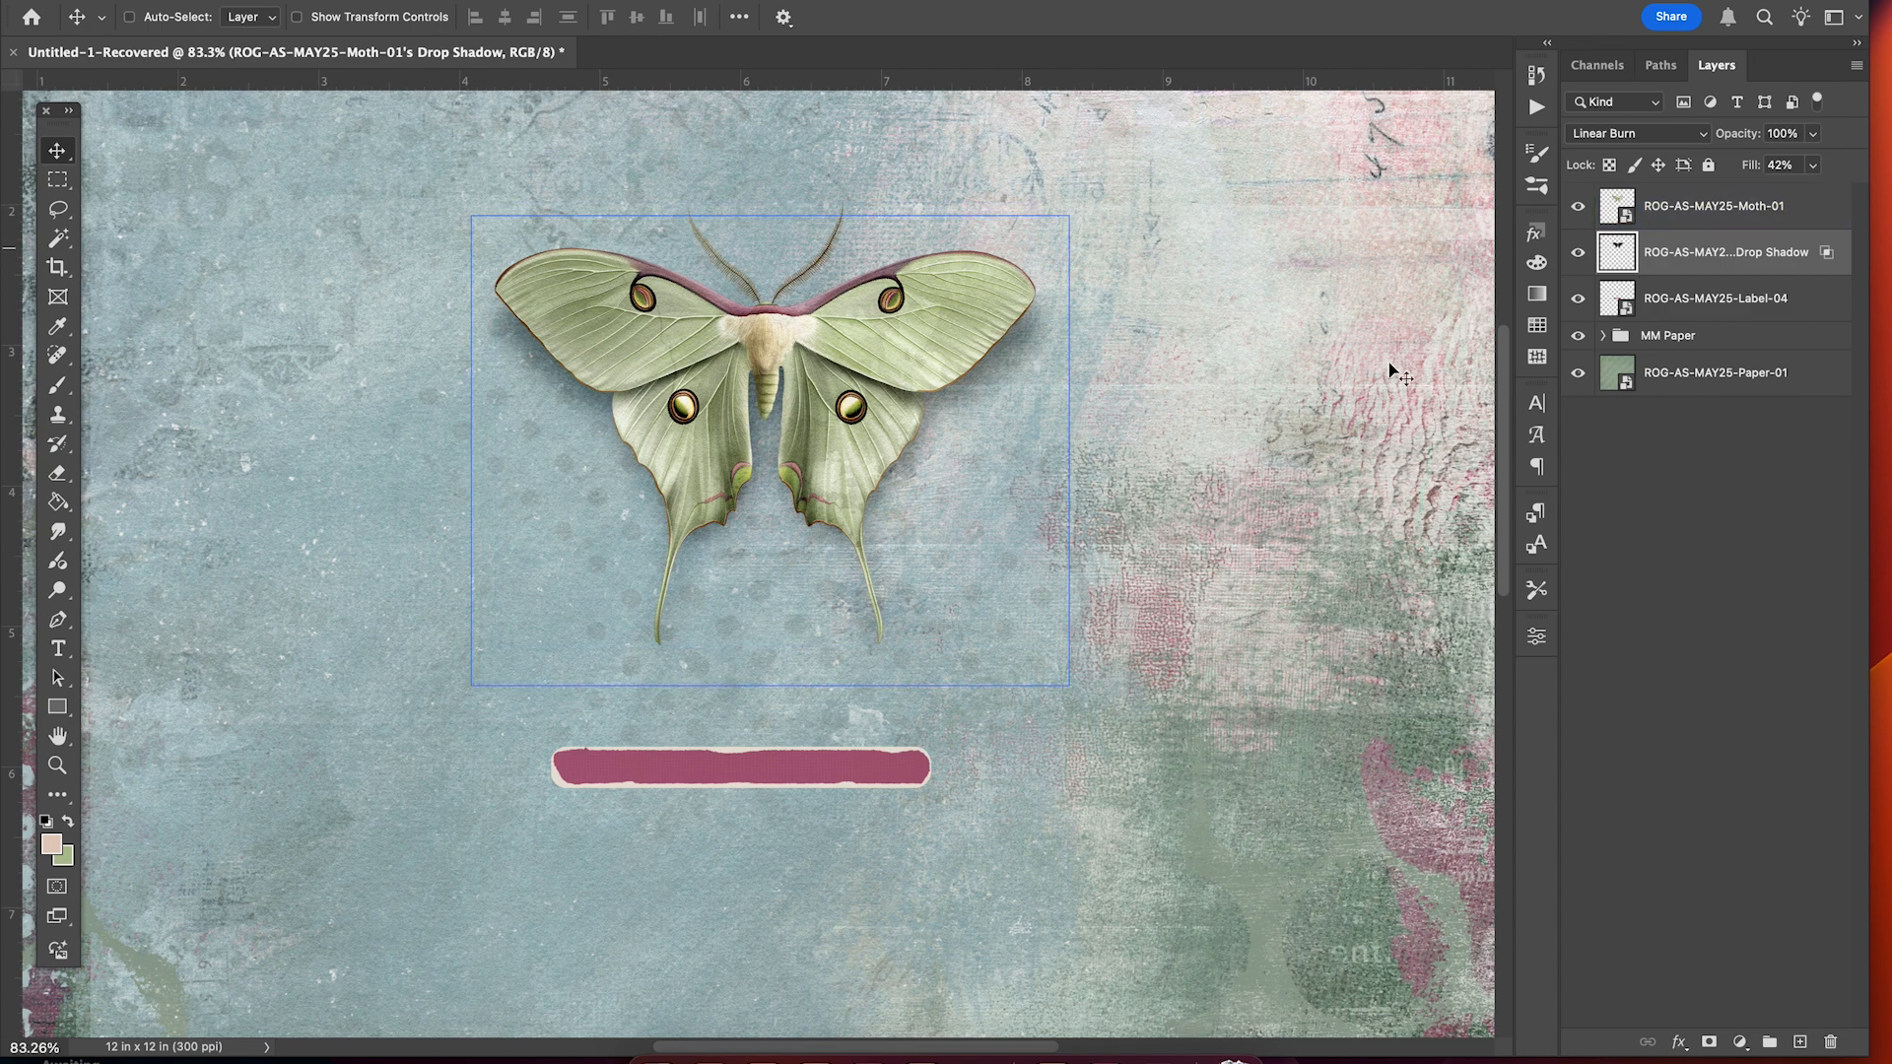
Narrow the moth shadow to about 97% width and shift it slightly upward.
key("super+t")
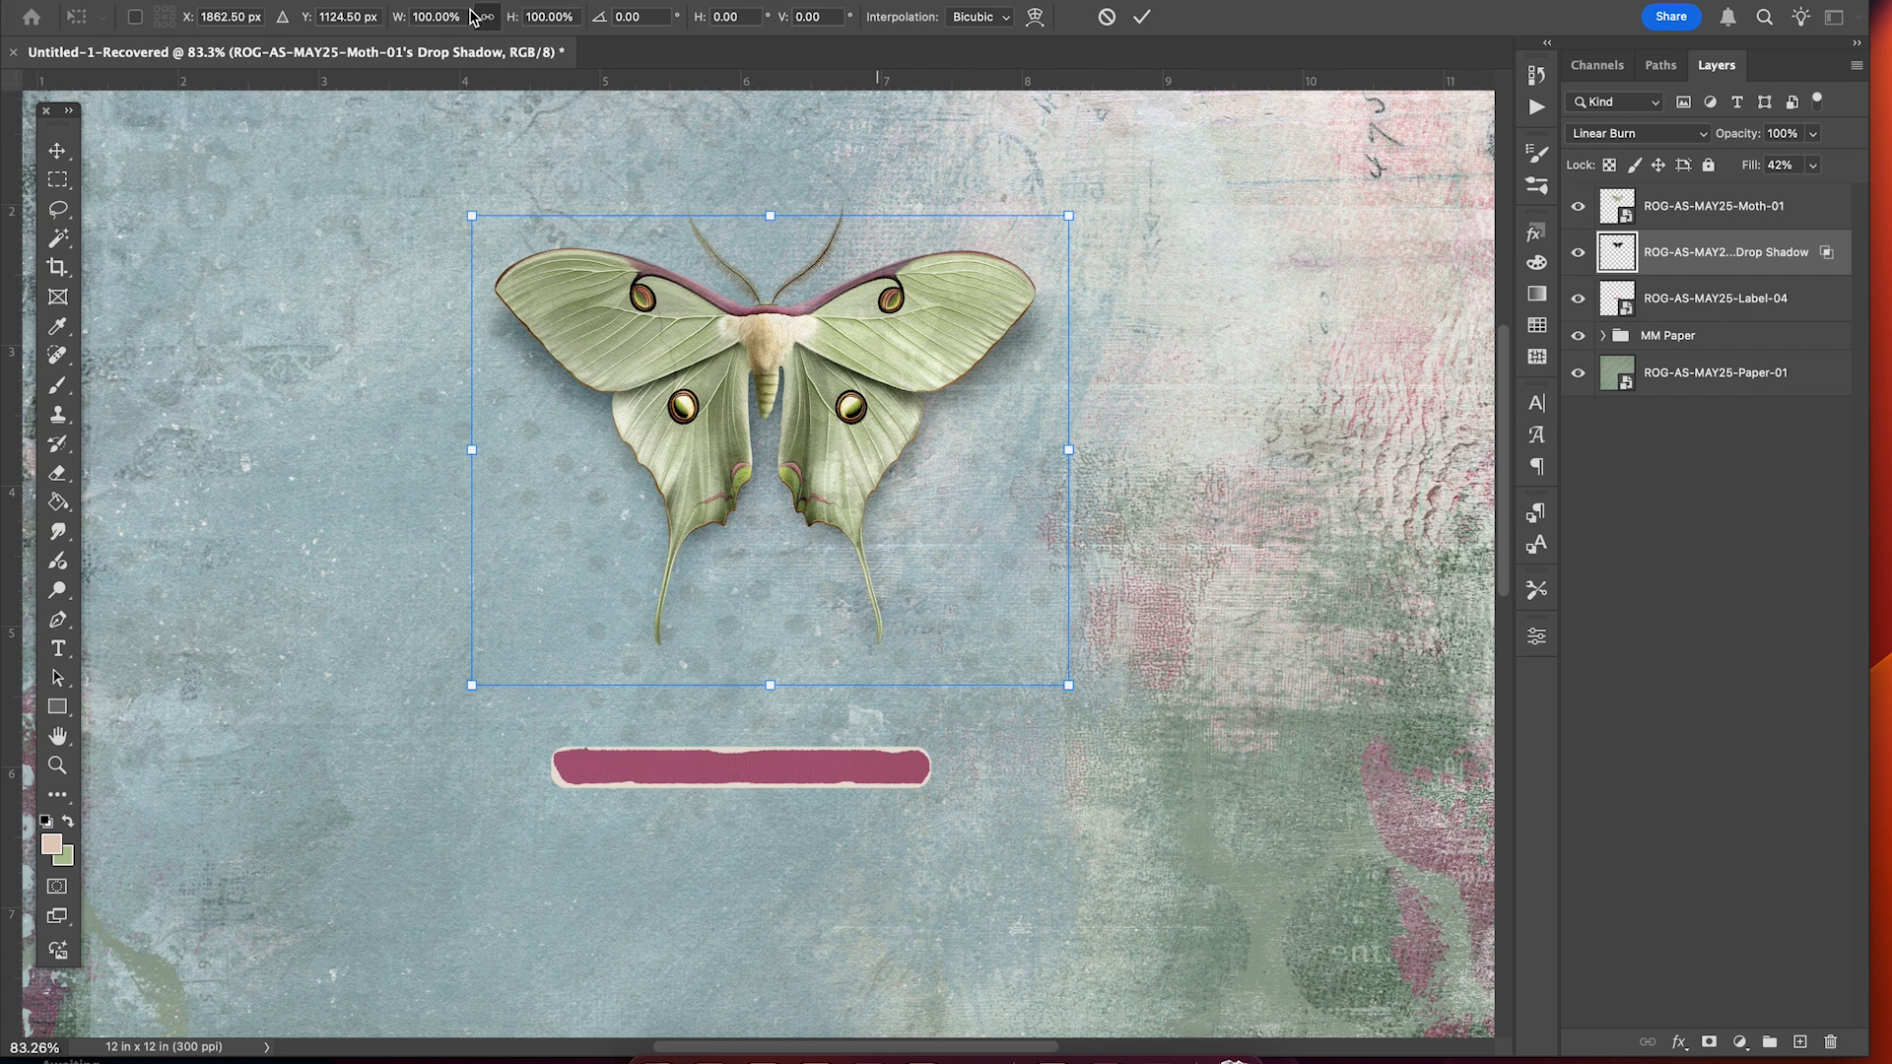
left_click(486, 18)
left_click(486, 18)
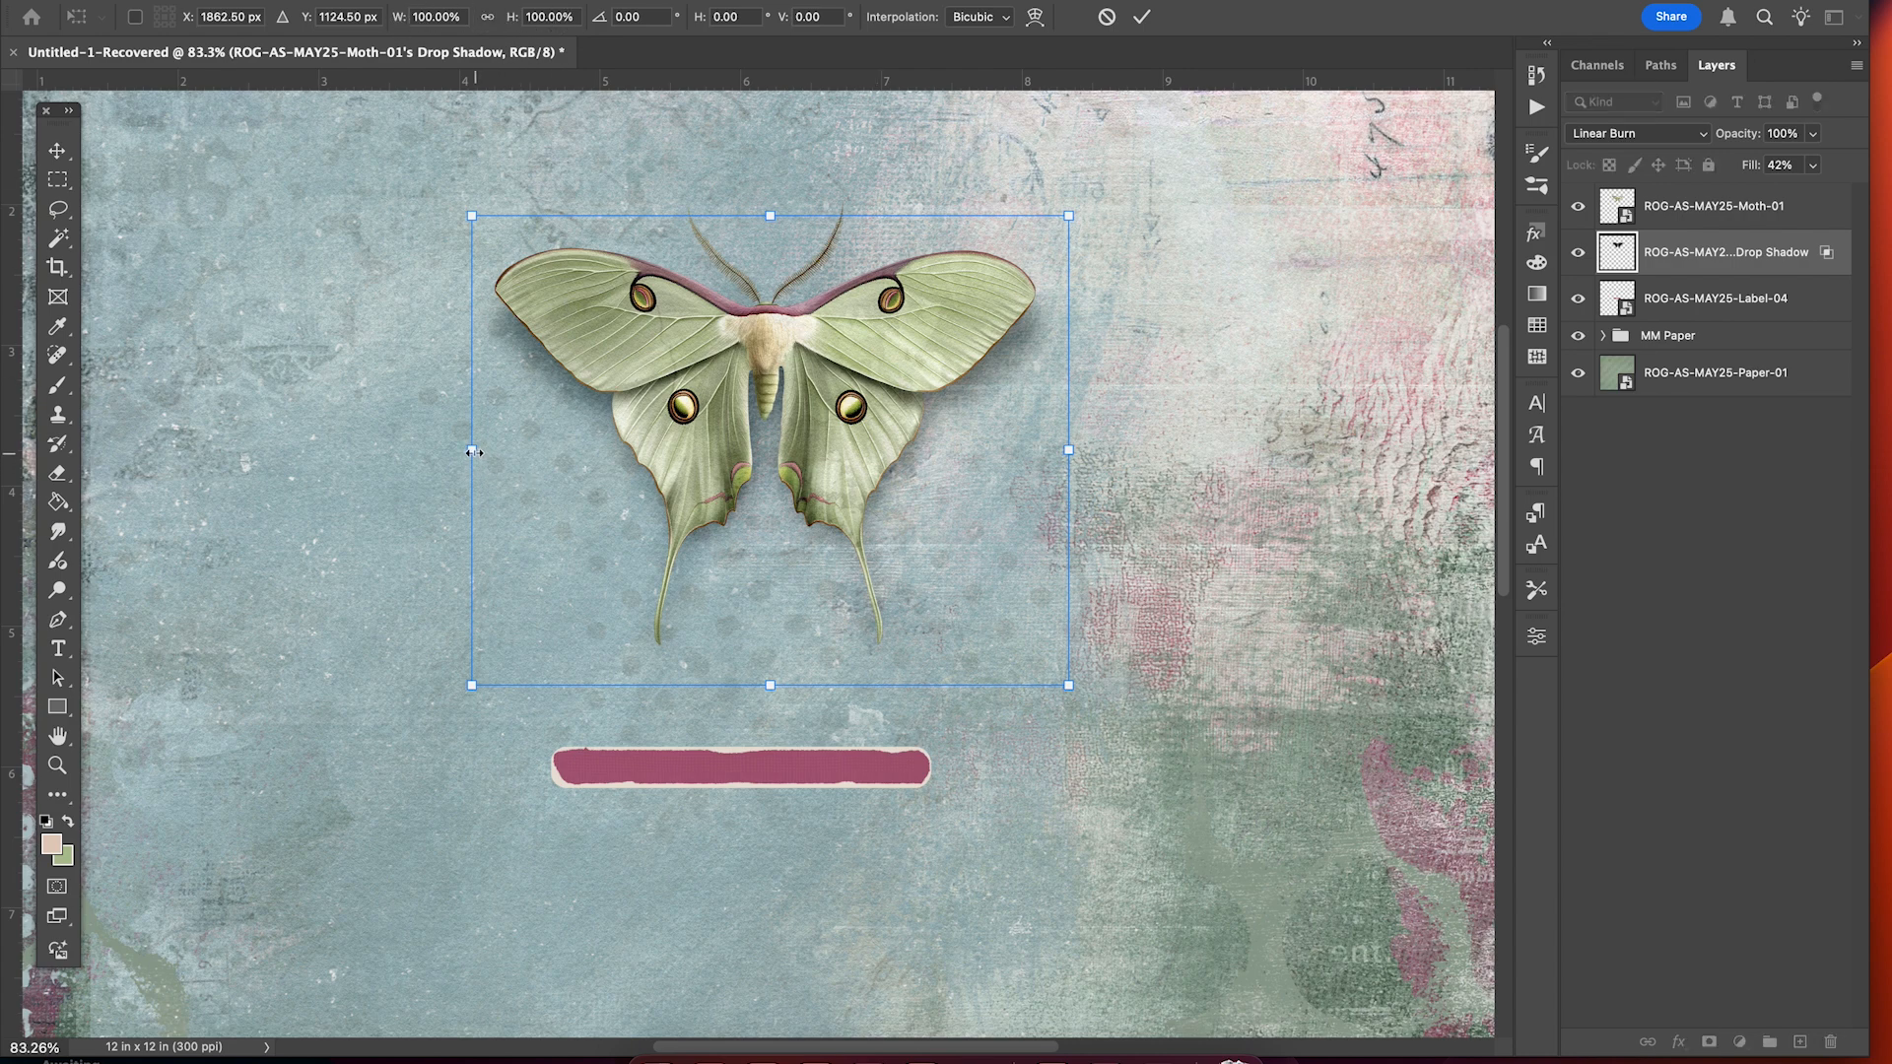
left_click_drag(476, 452, 476, 454)
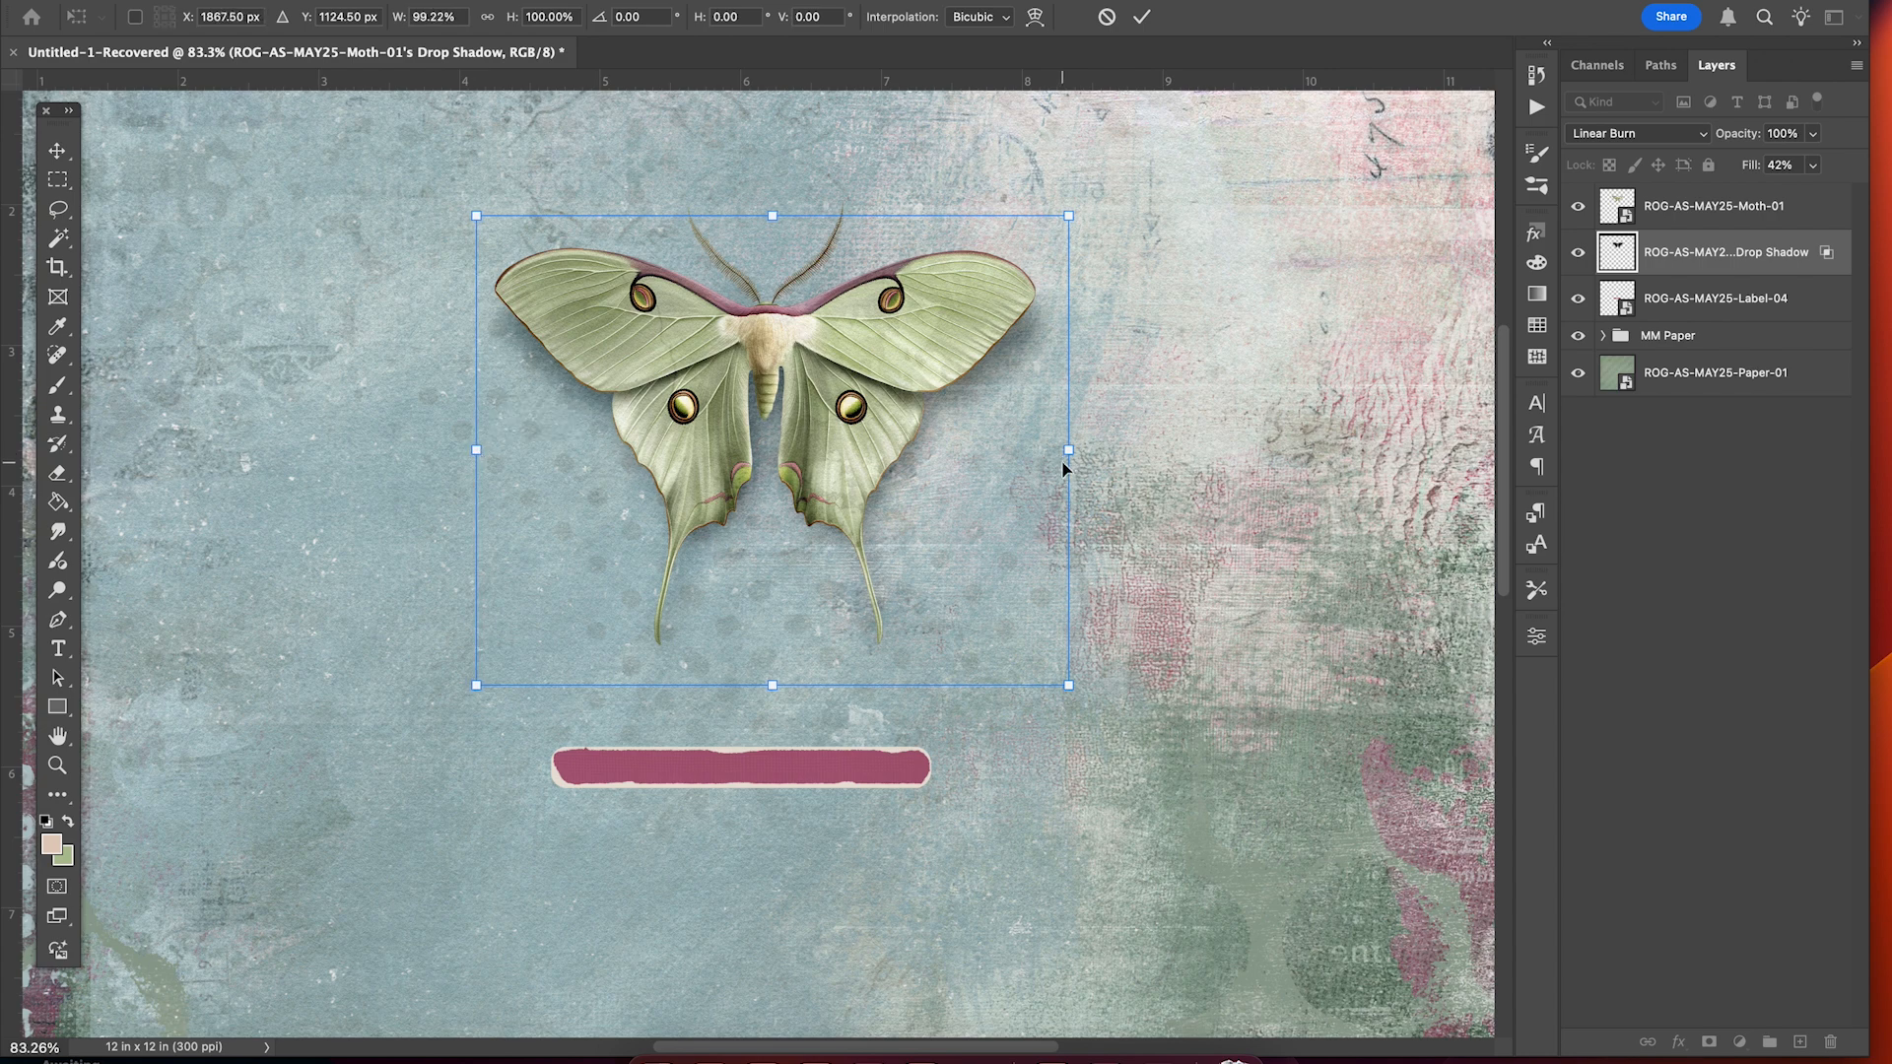
left_click_drag(1068, 450, 1058, 448)
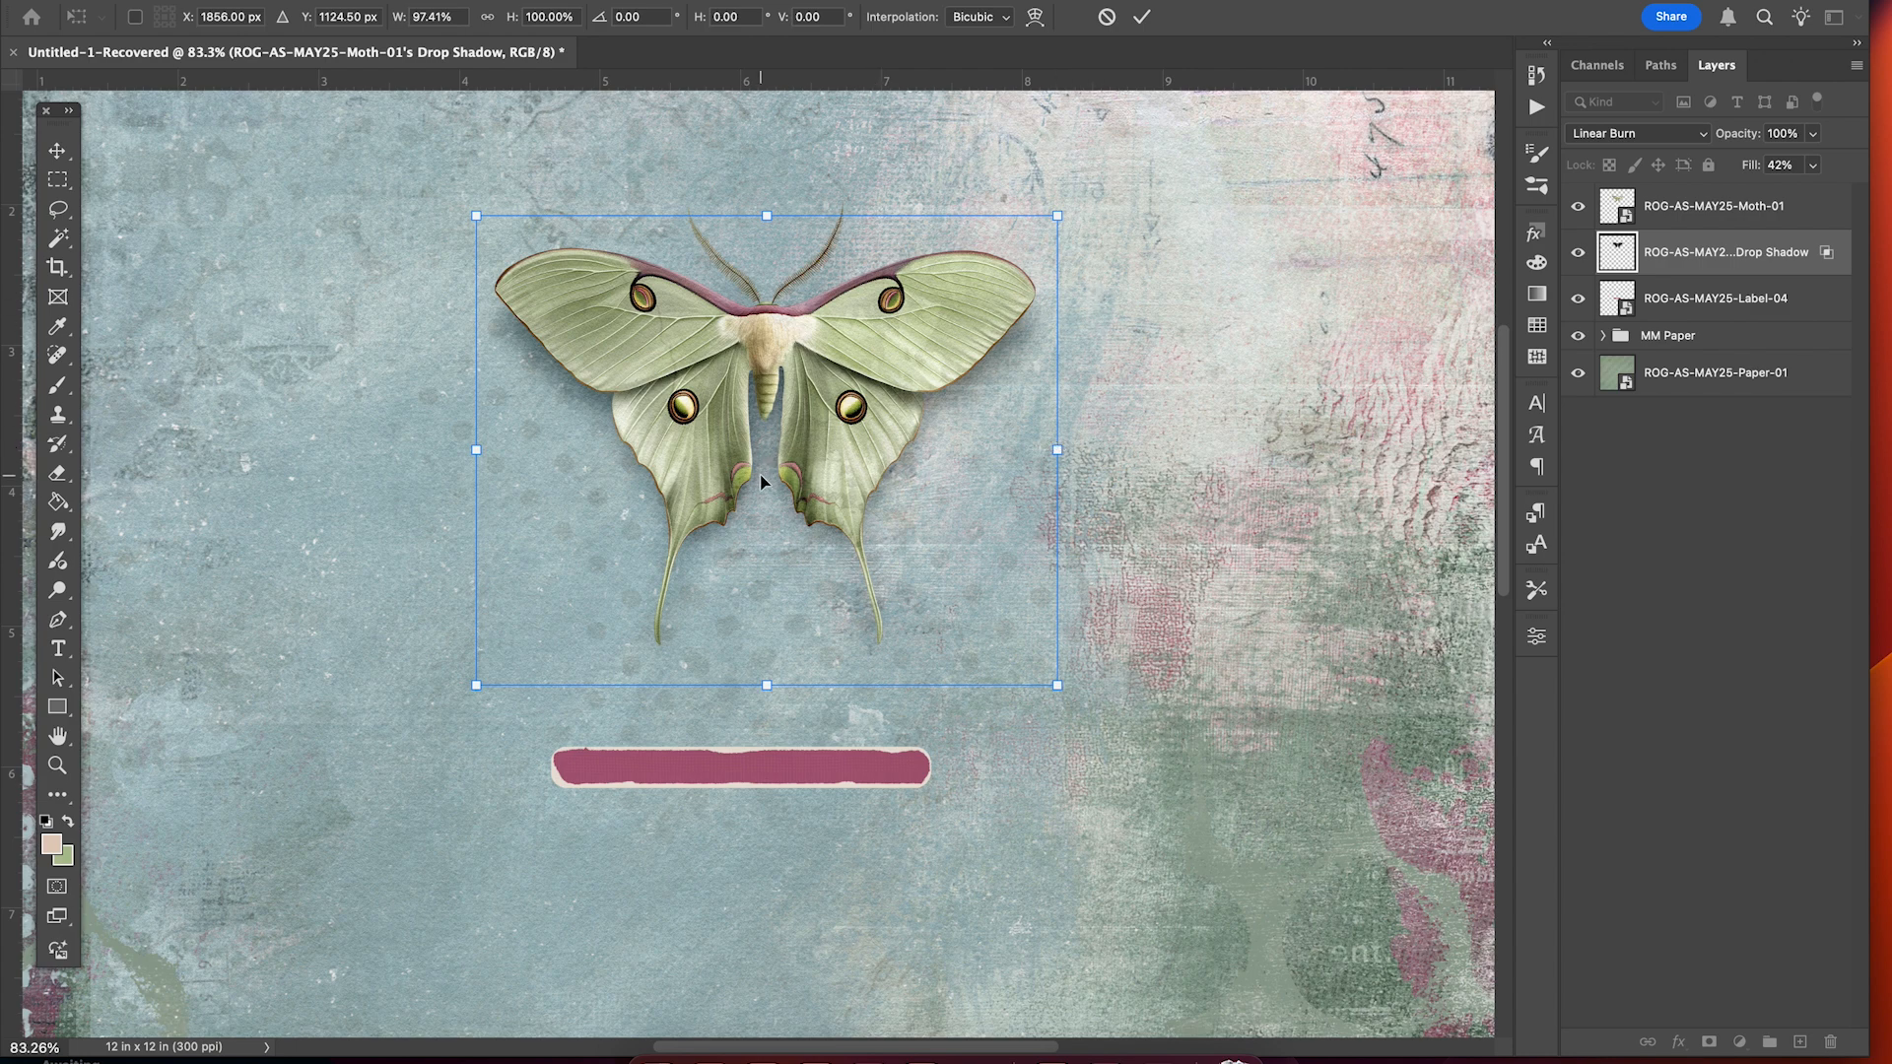
left_click_drag(761, 480, 764, 488)
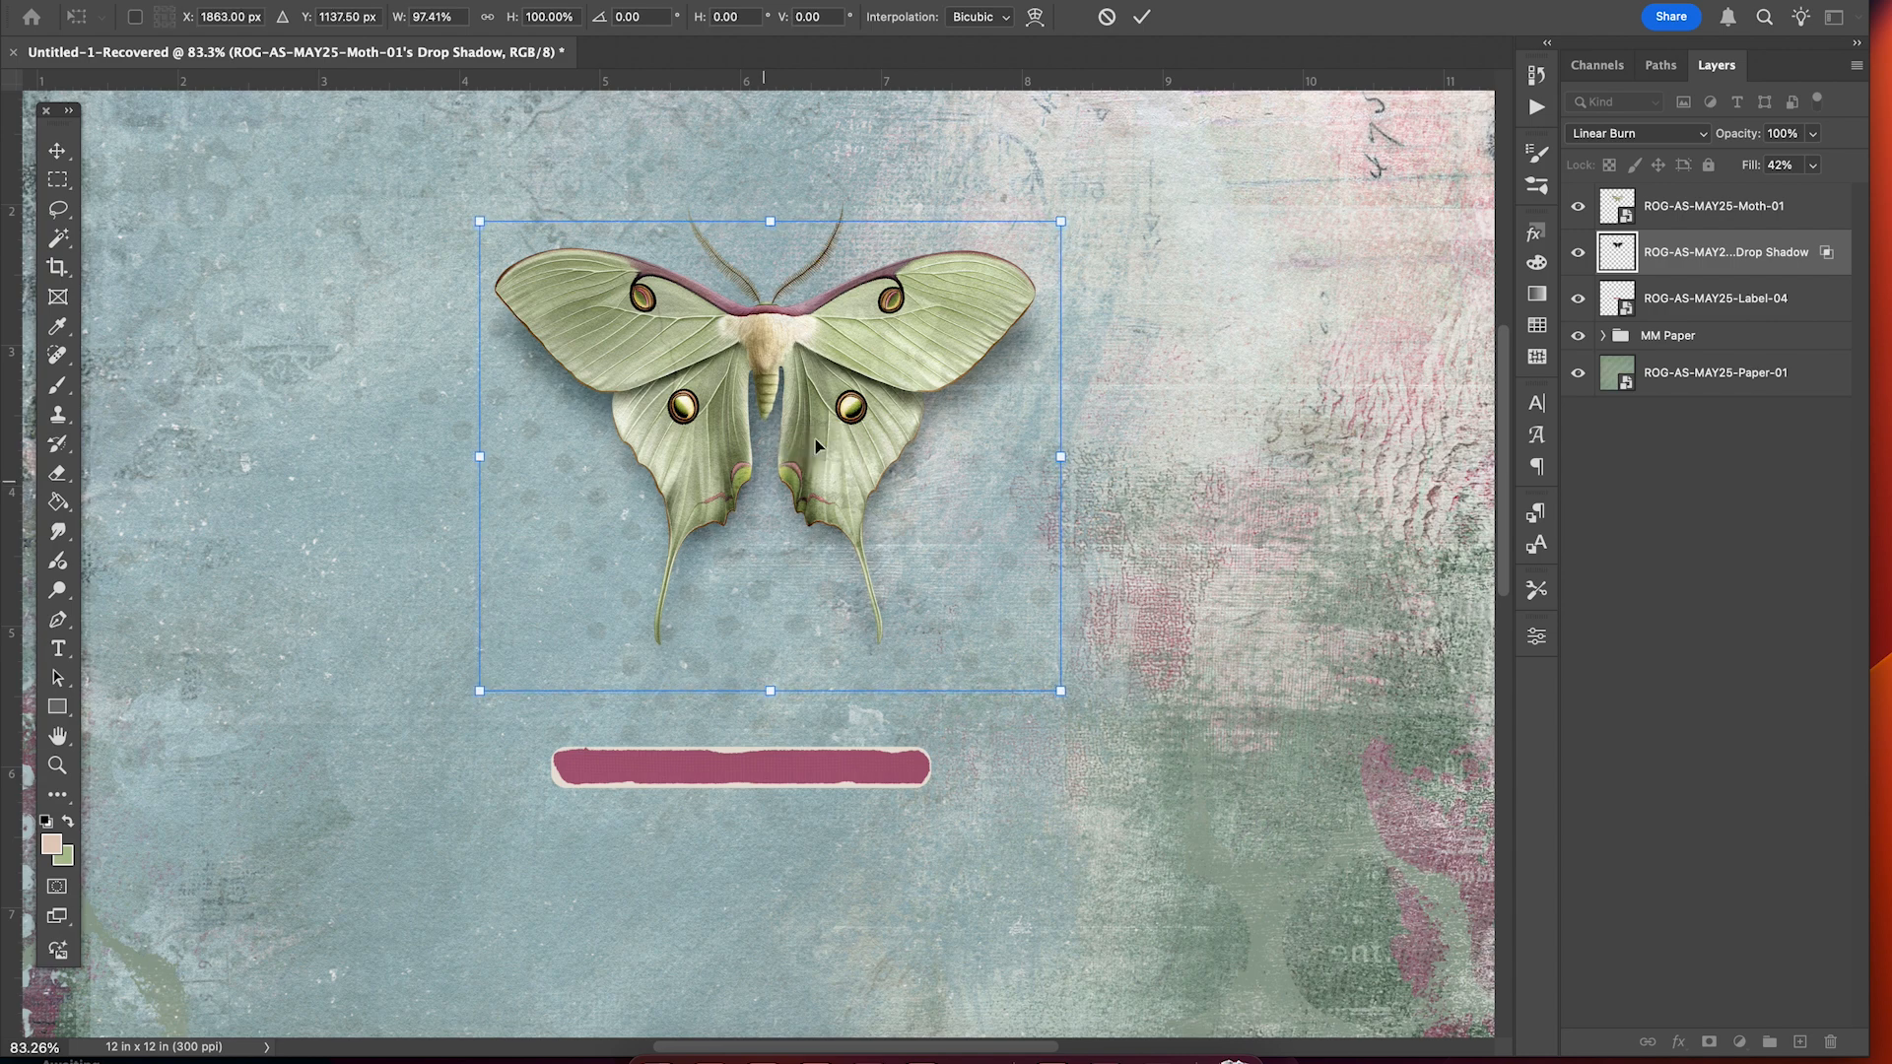
left_click(1141, 17)
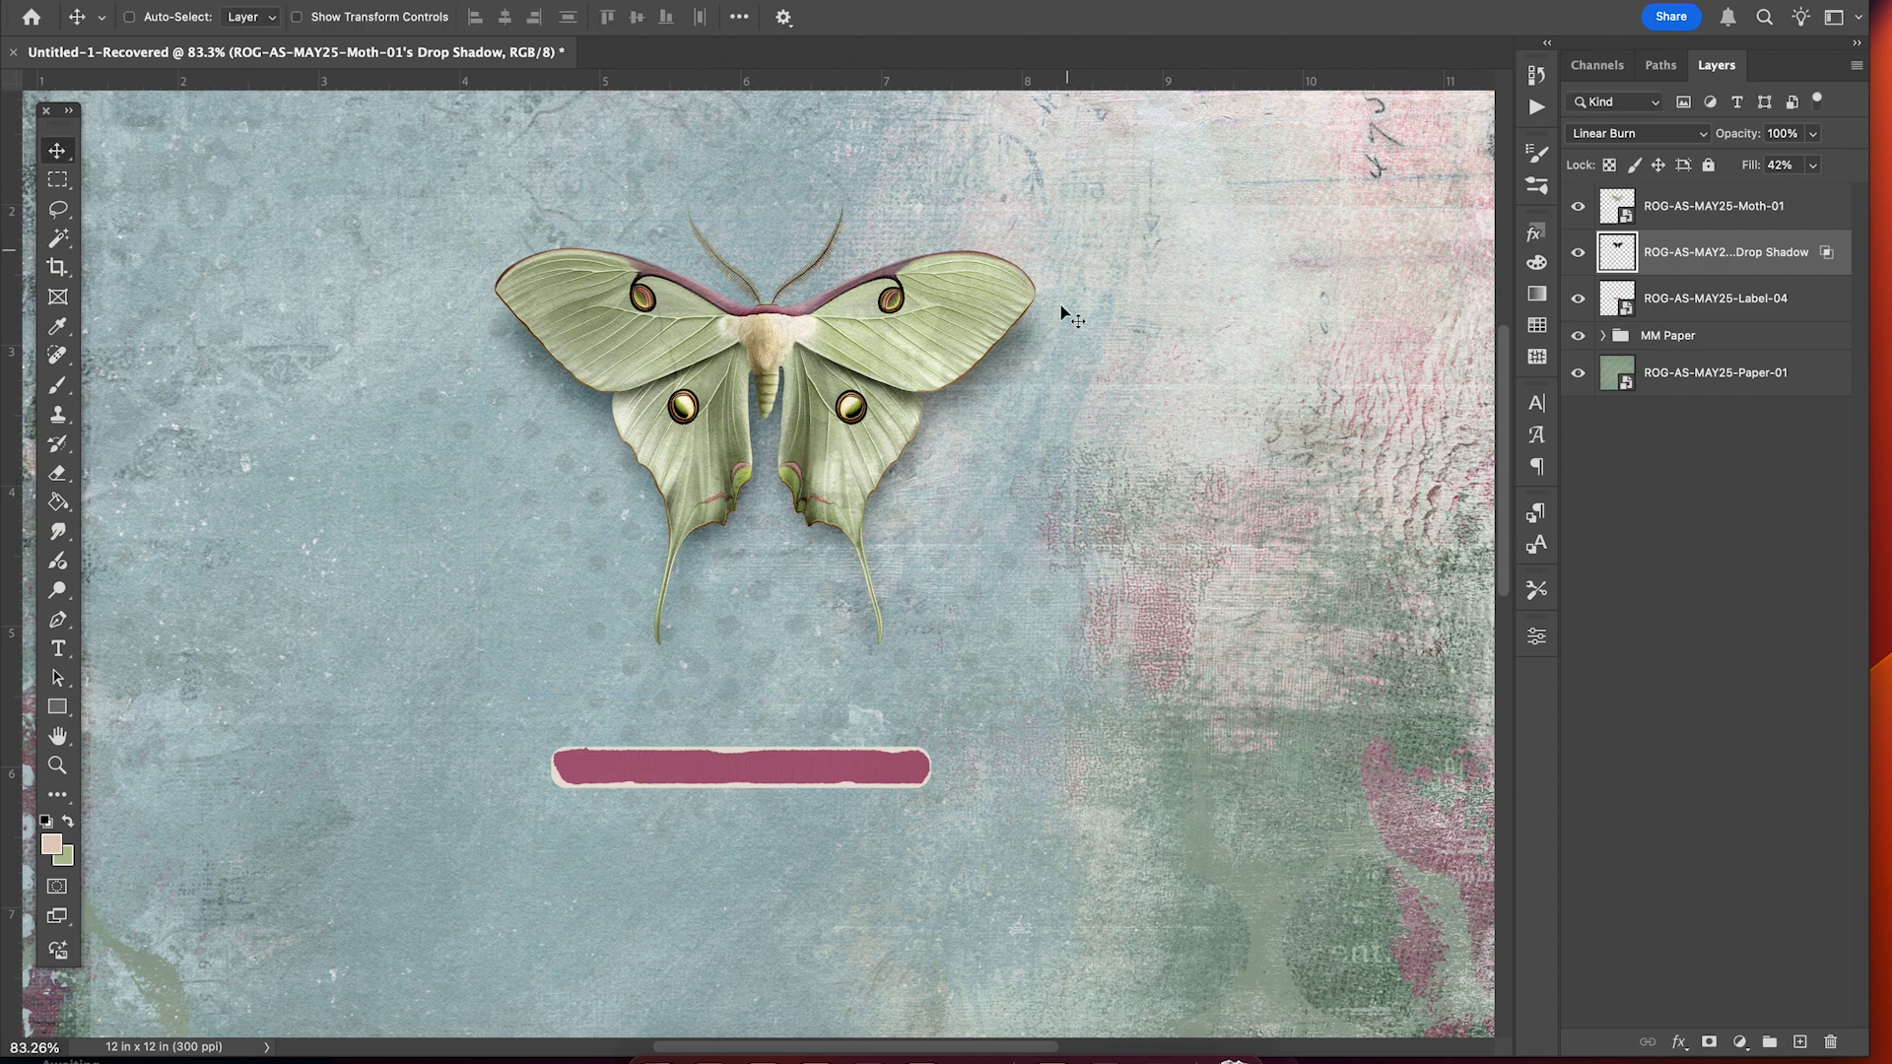
key("super+minus")
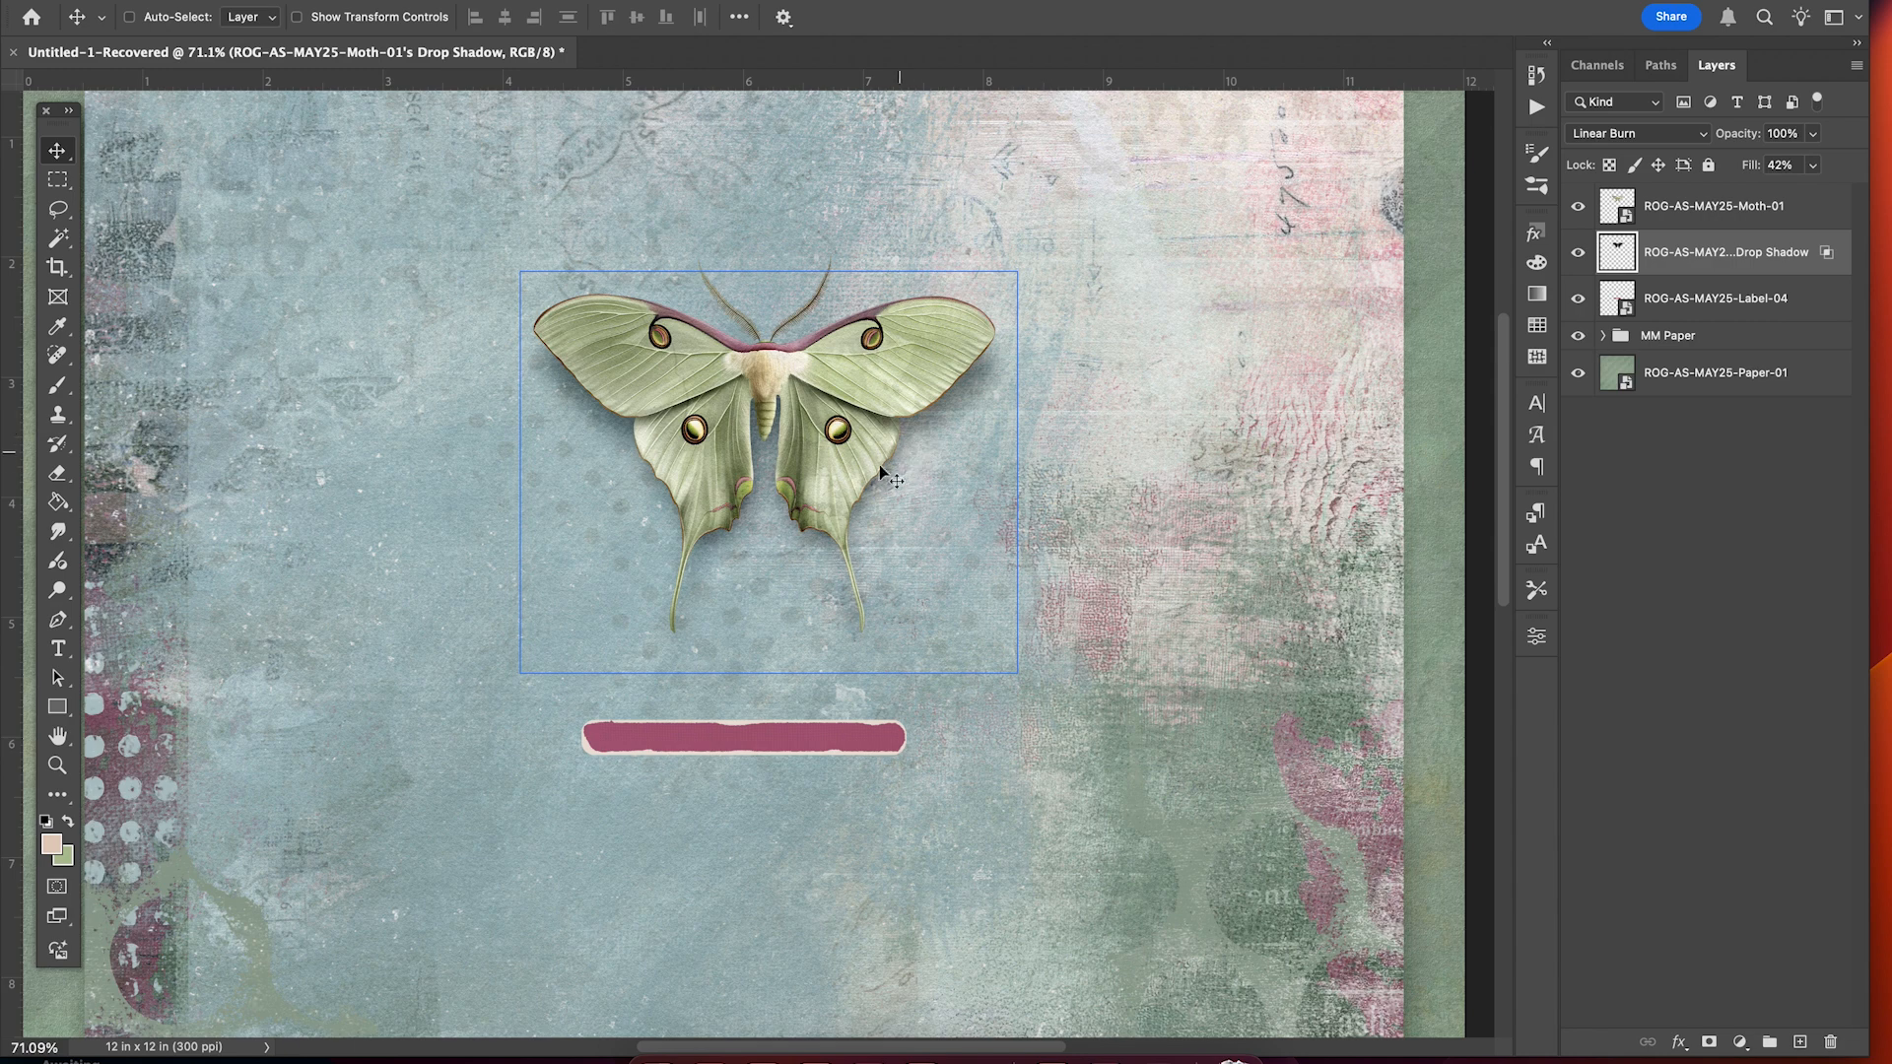
key("super+minus")
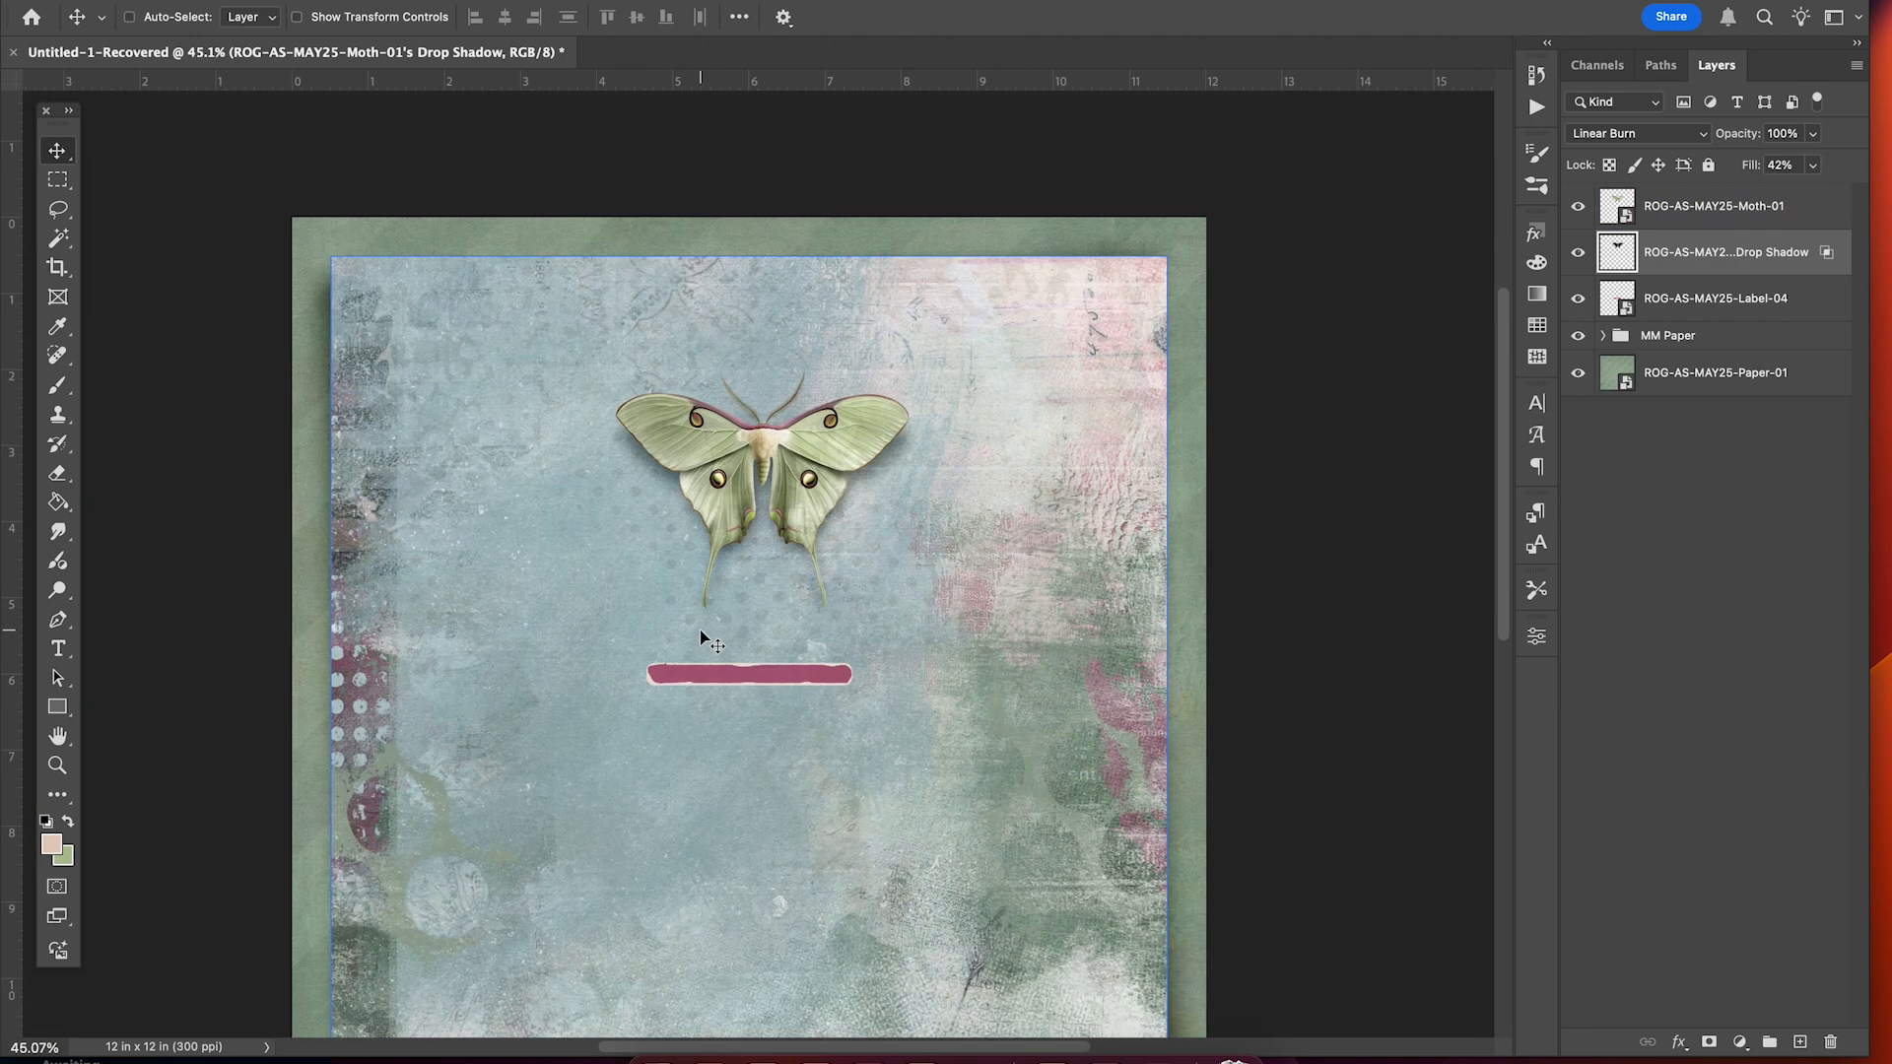
key("super+equal")
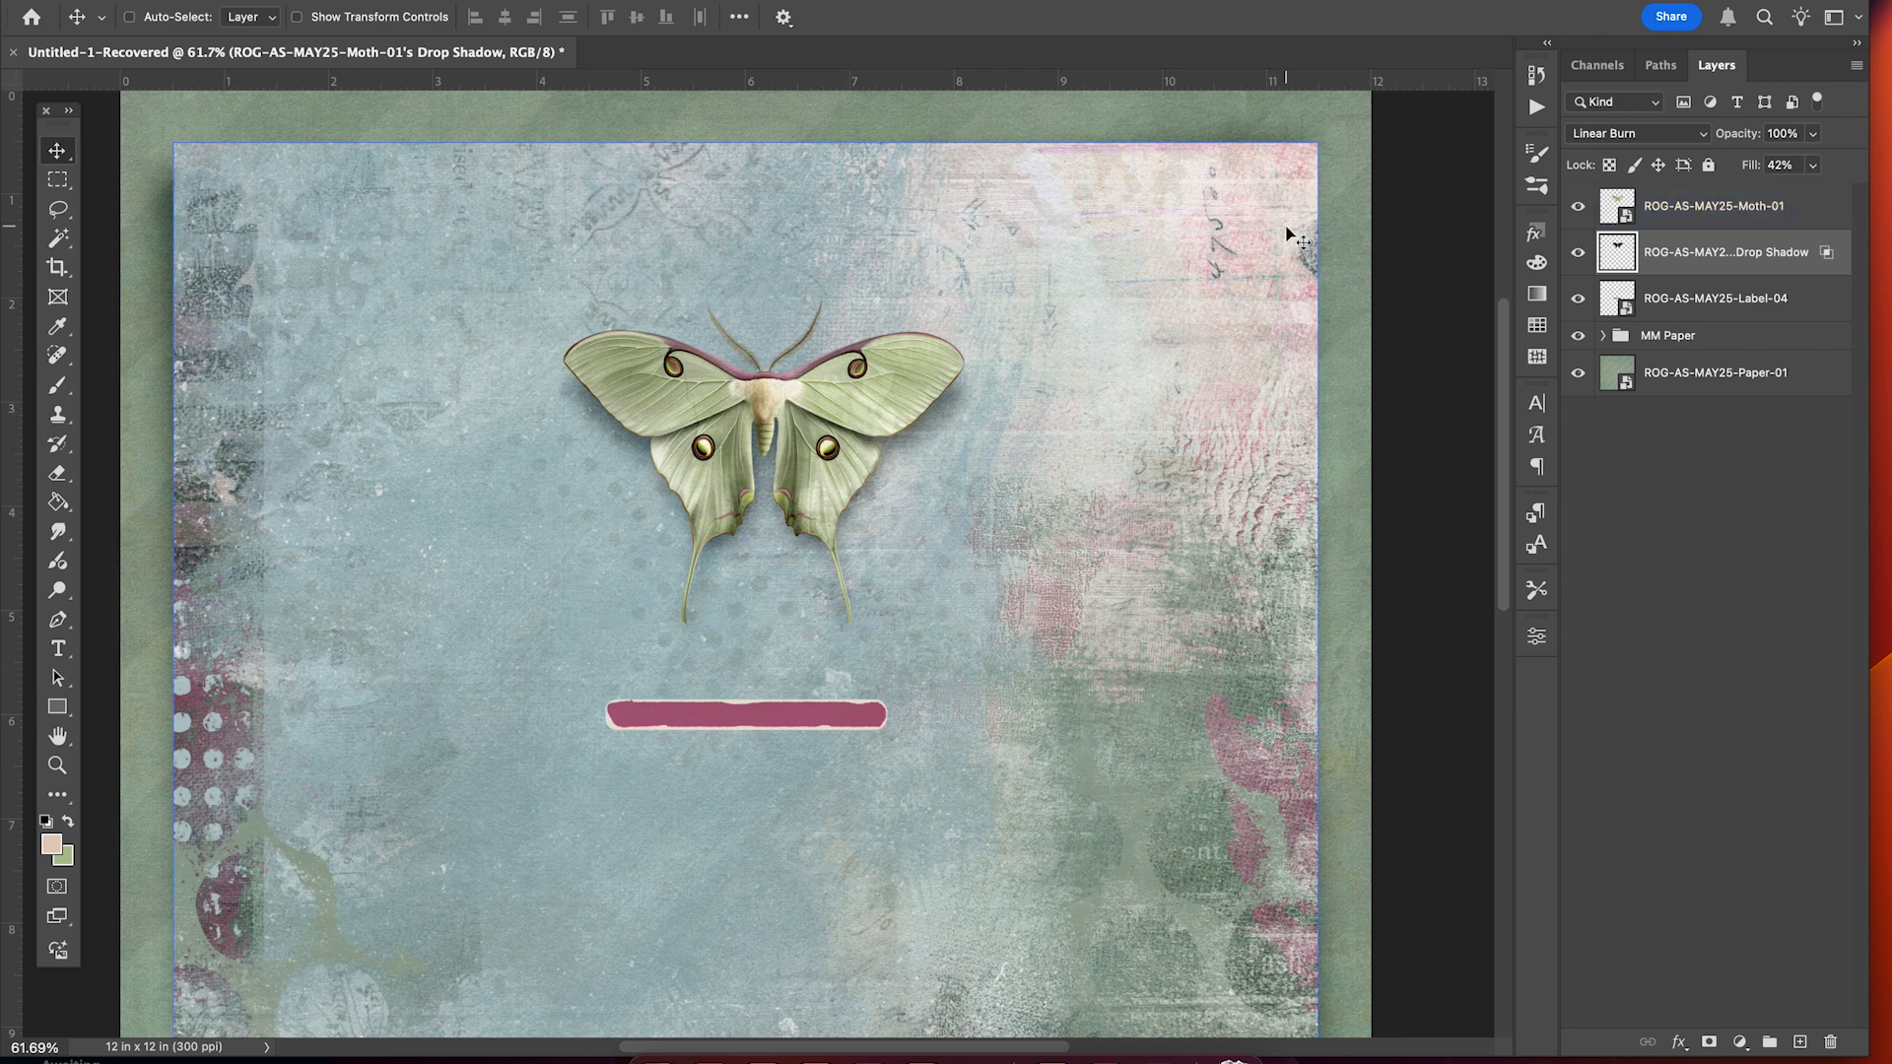
Add a second Linear Burn drop shadow to the moth: 42% opacity, 18 px distance, 13 px size.
left_click(1711, 212)
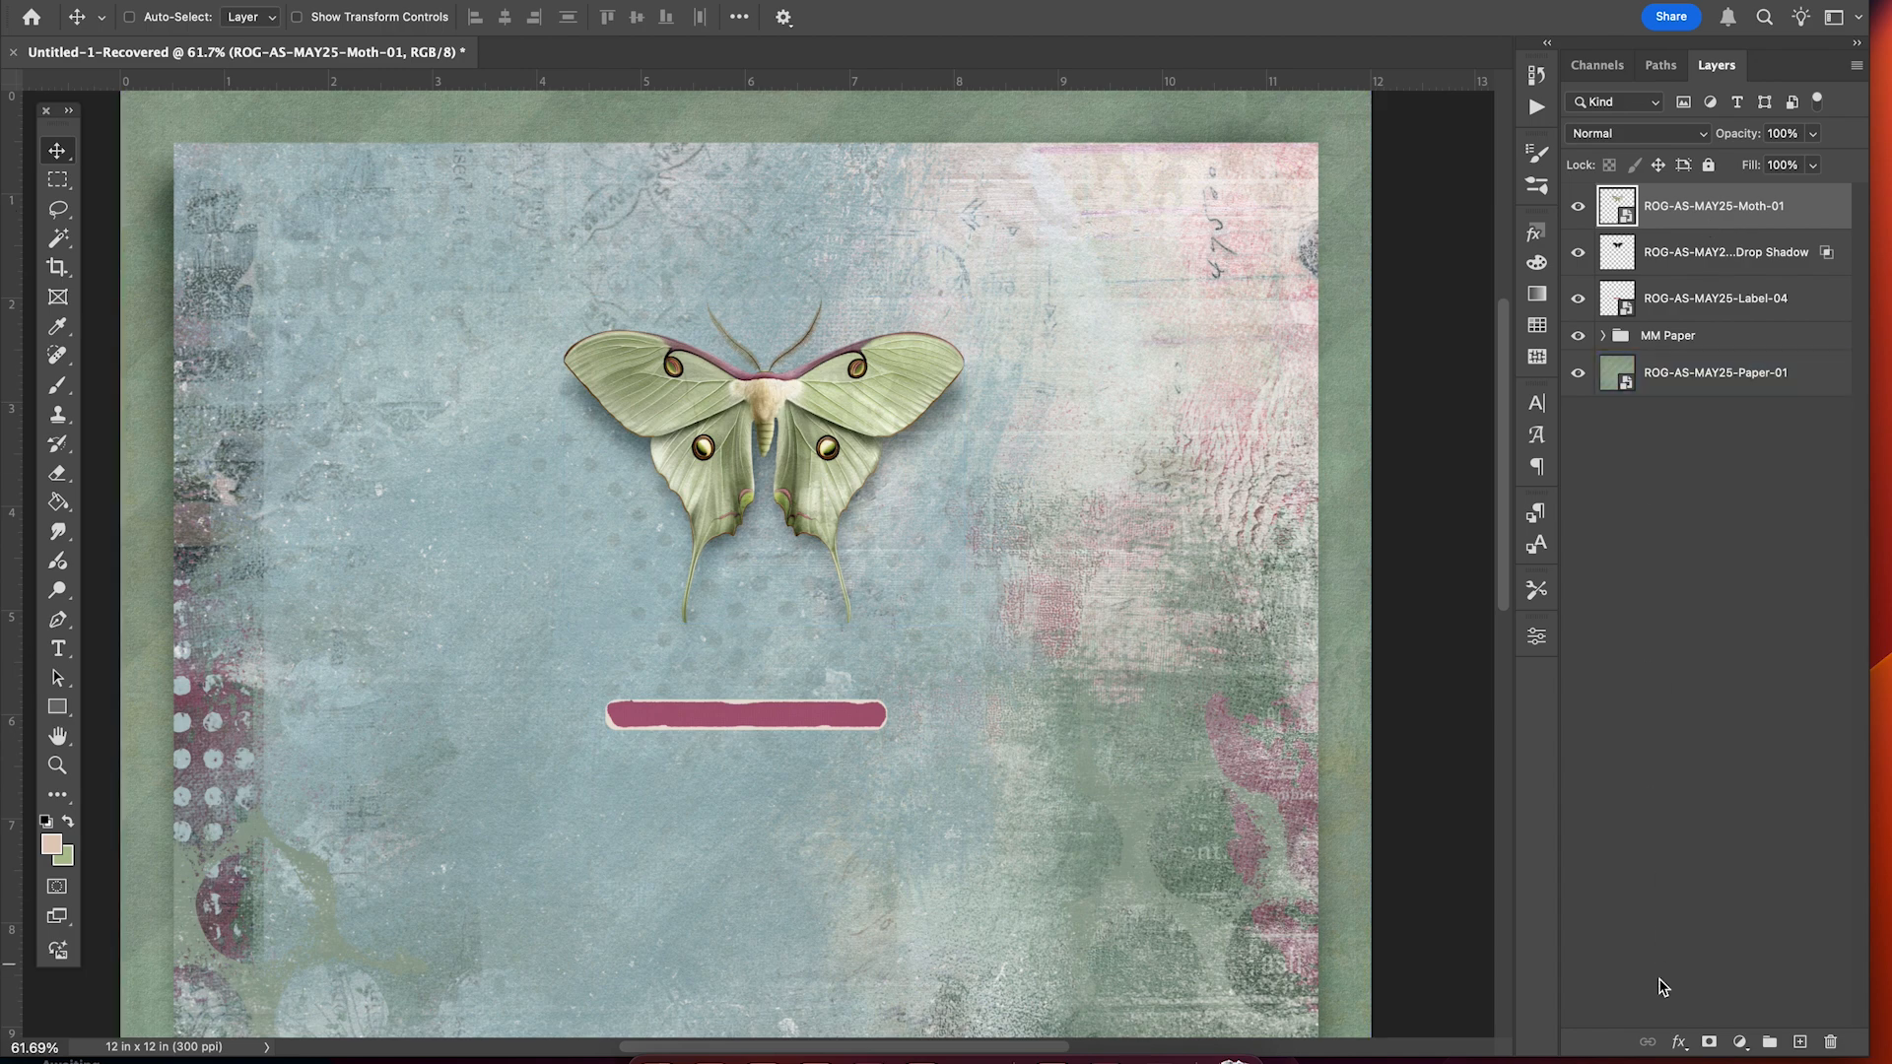
left_click(1679, 1043)
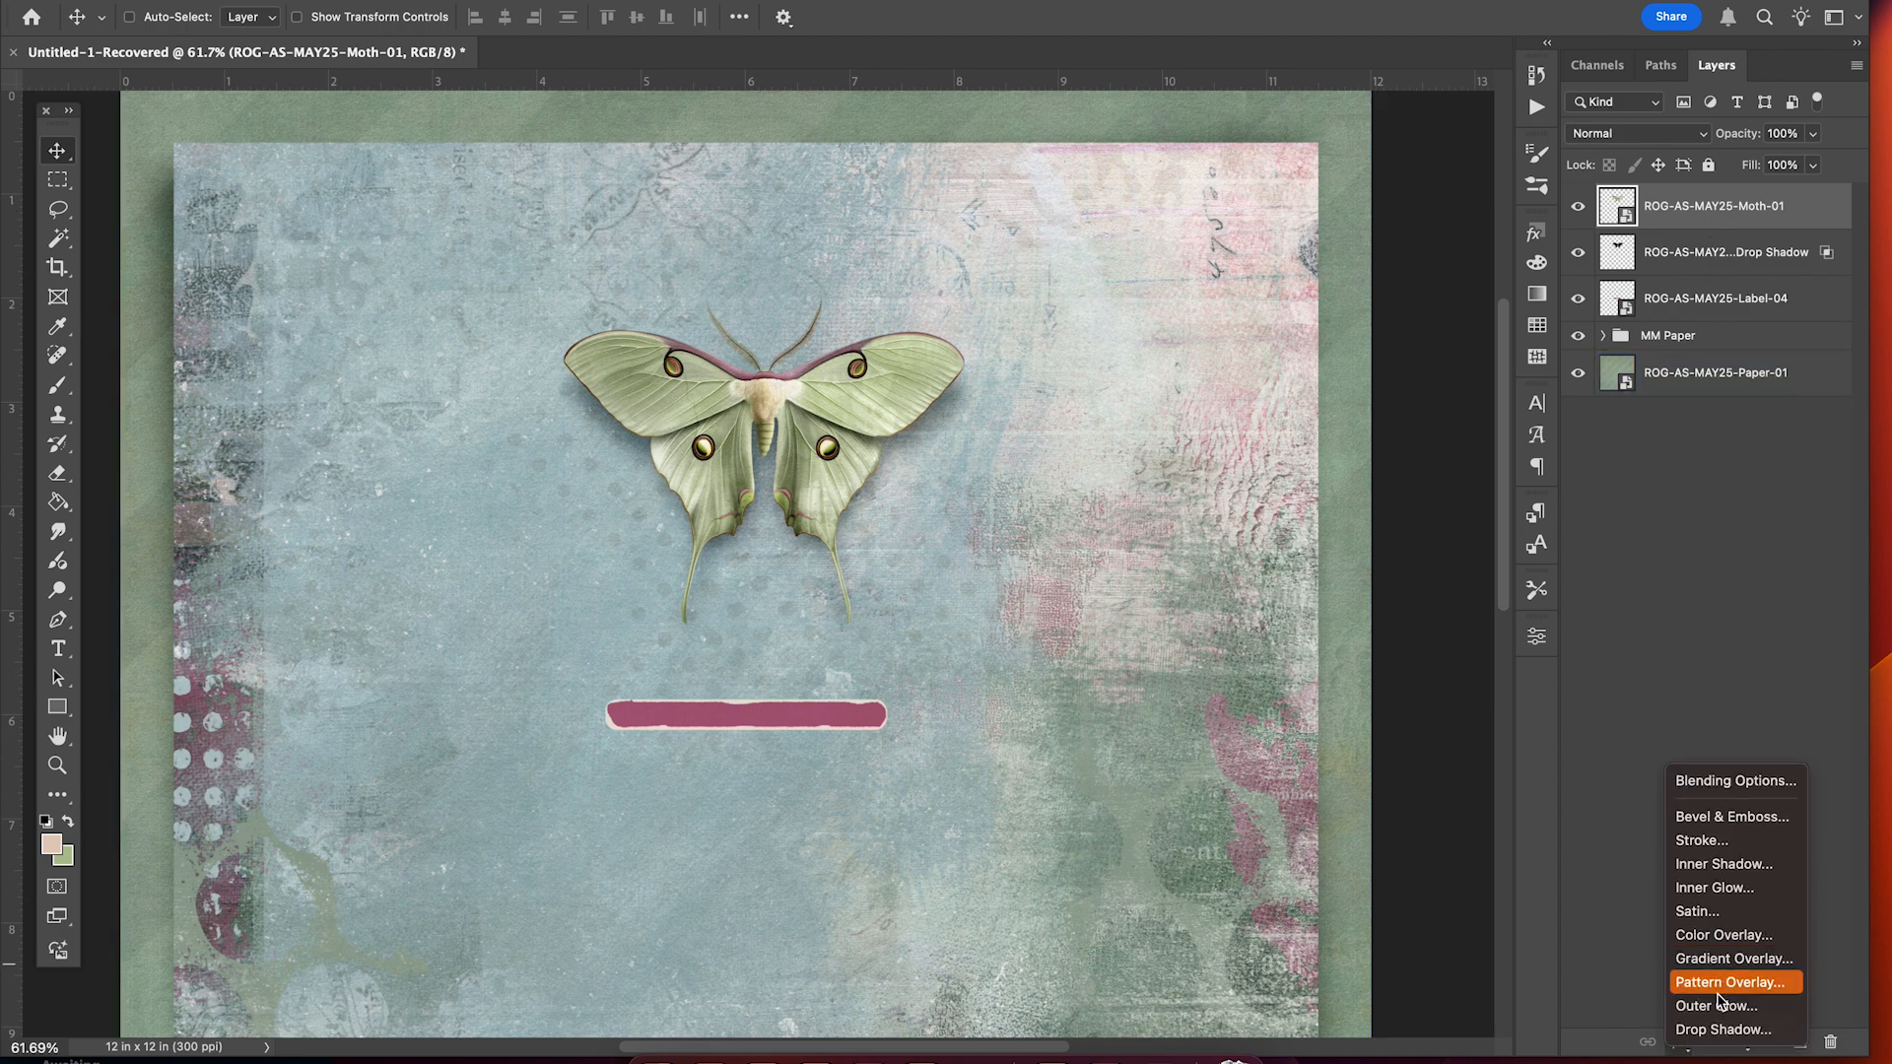
left_click(1720, 1030)
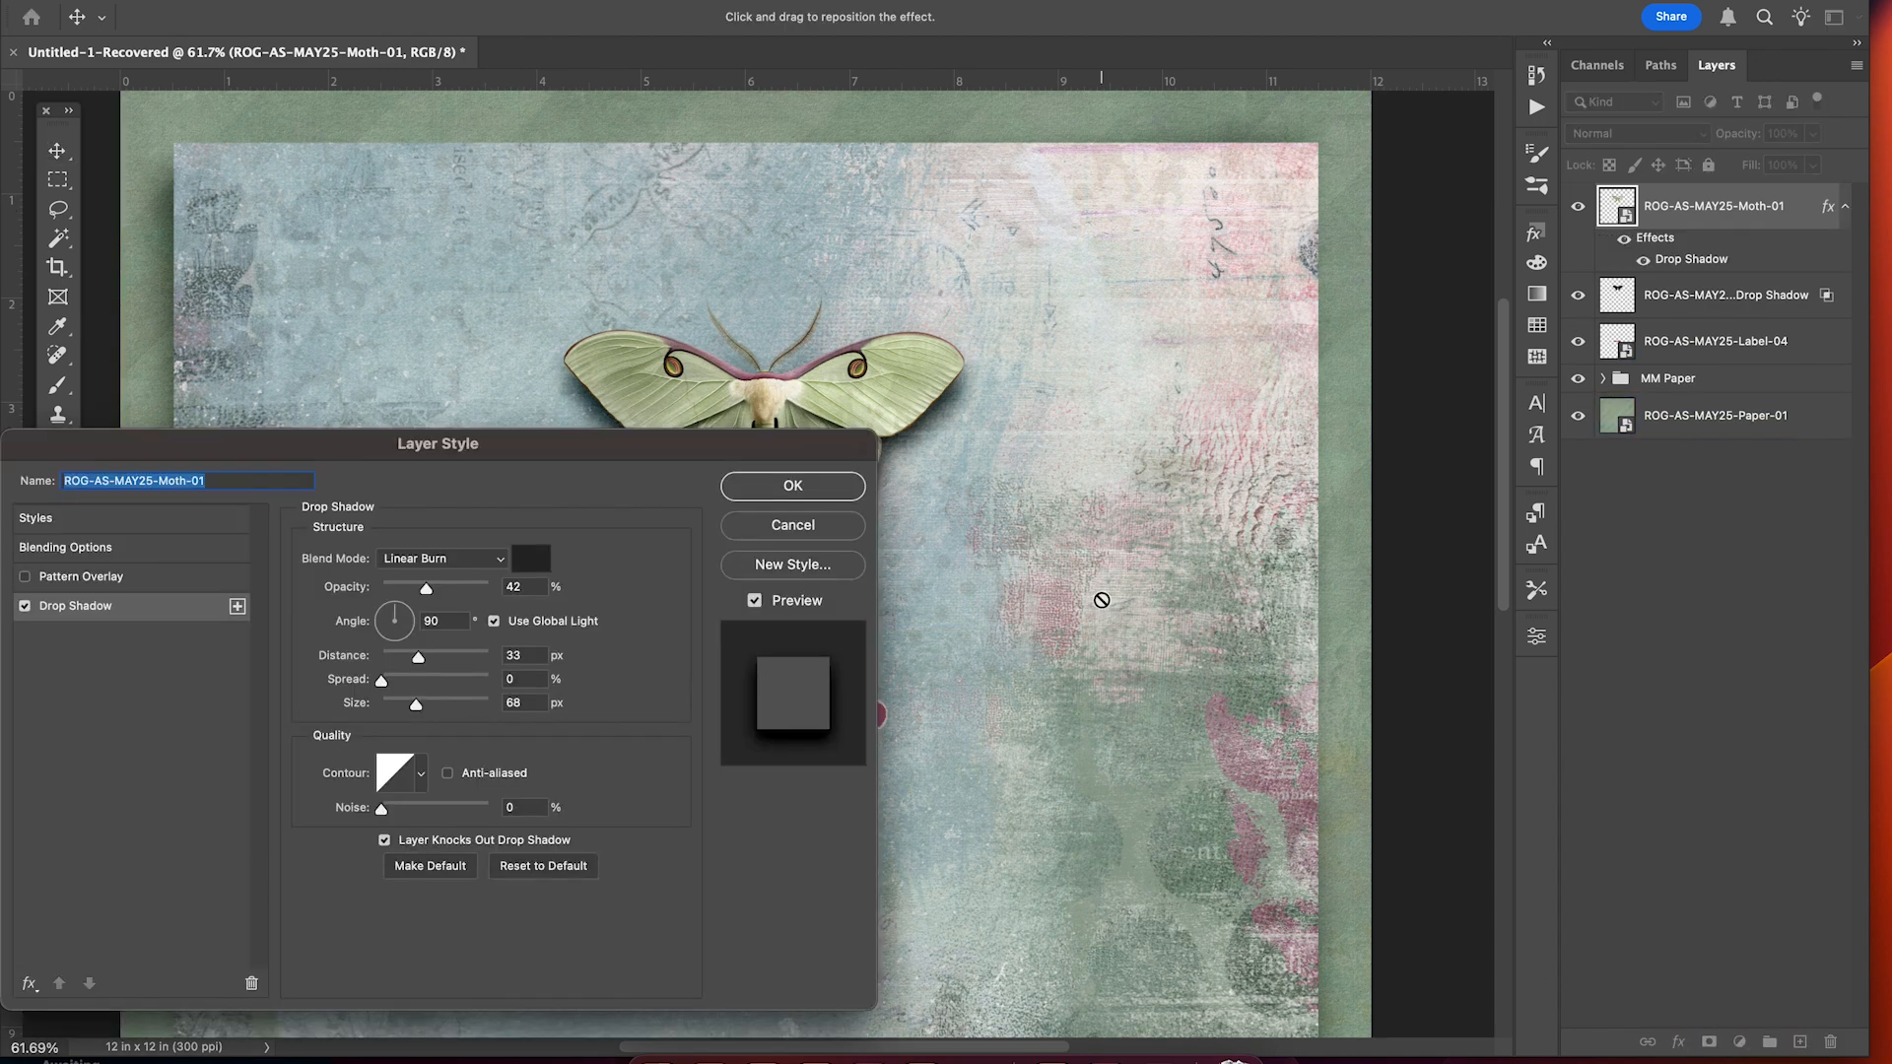
scroll(1102, 599, "down", 5)
scroll(1102, 599, "left", 2)
scroll(1102, 599, "up", 5)
scroll(1101, 599, "left", 5)
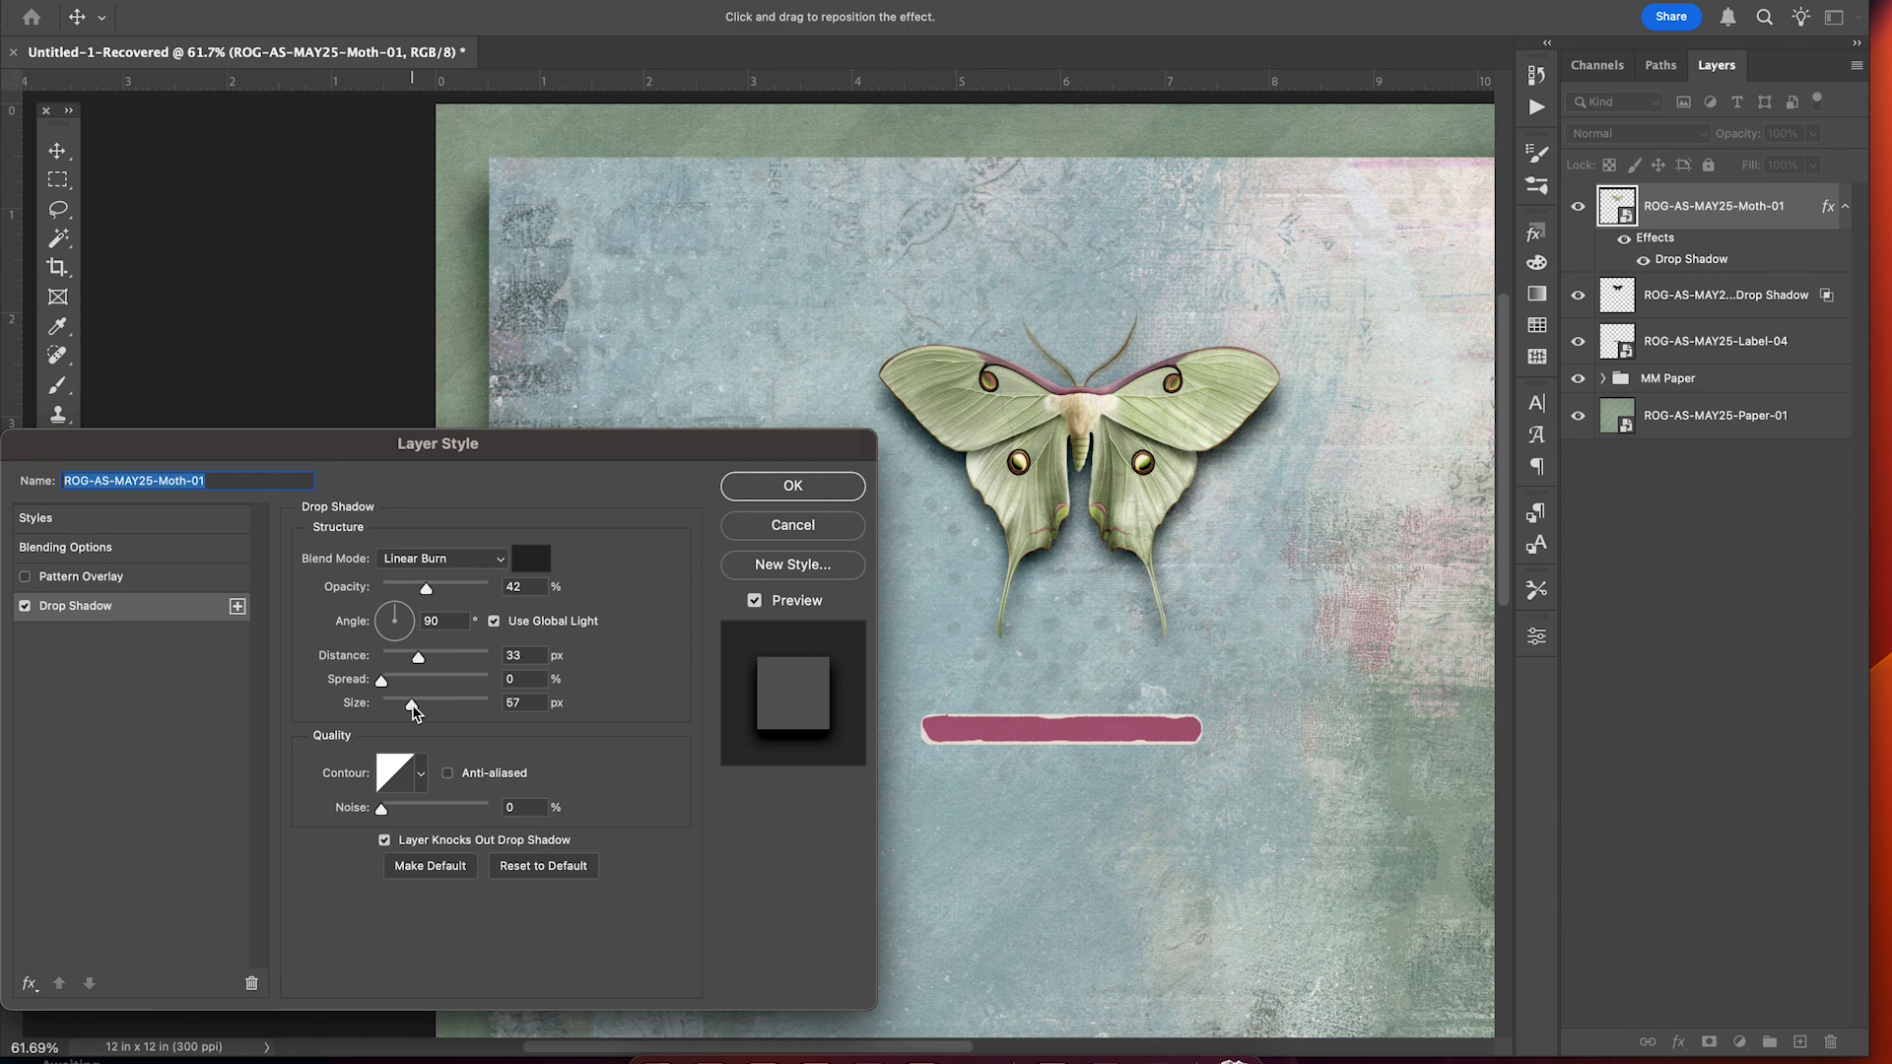
left_click_drag(413, 712, 405, 670)
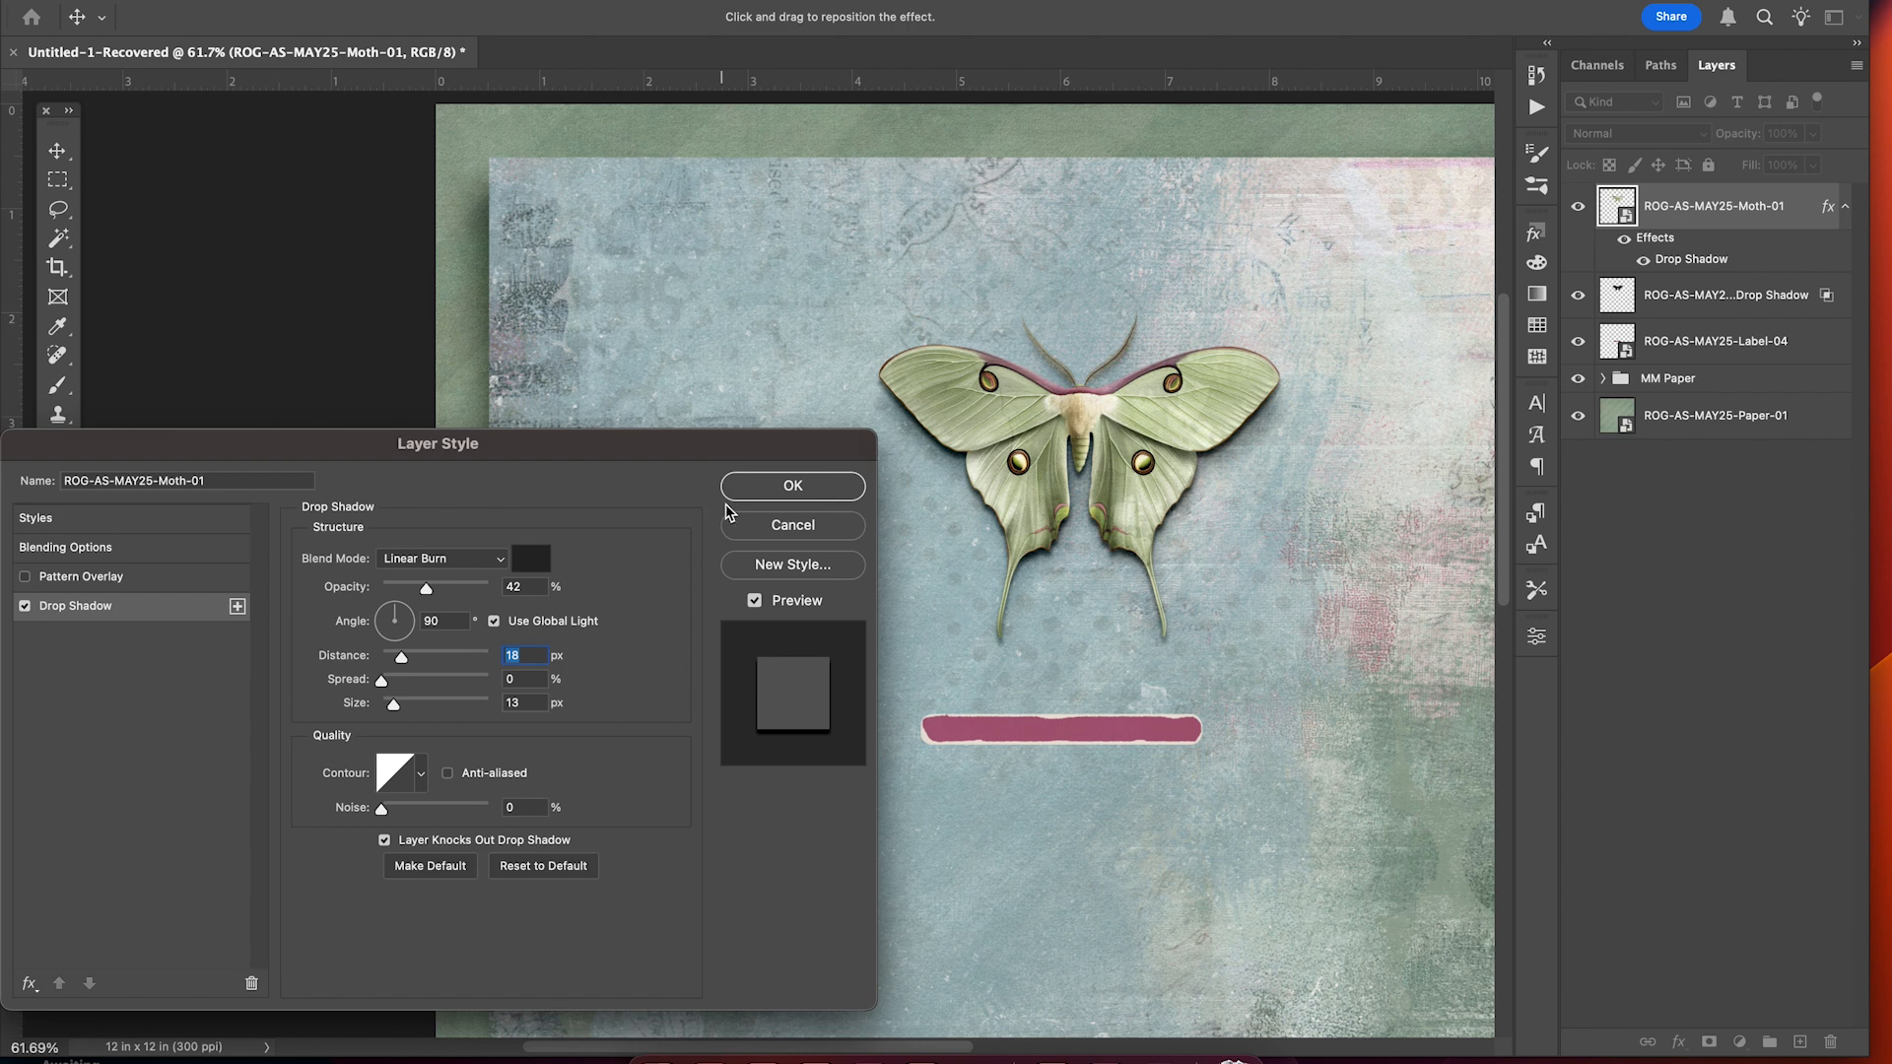
left_click(792, 487)
scroll(1384, 325, "right", 5)
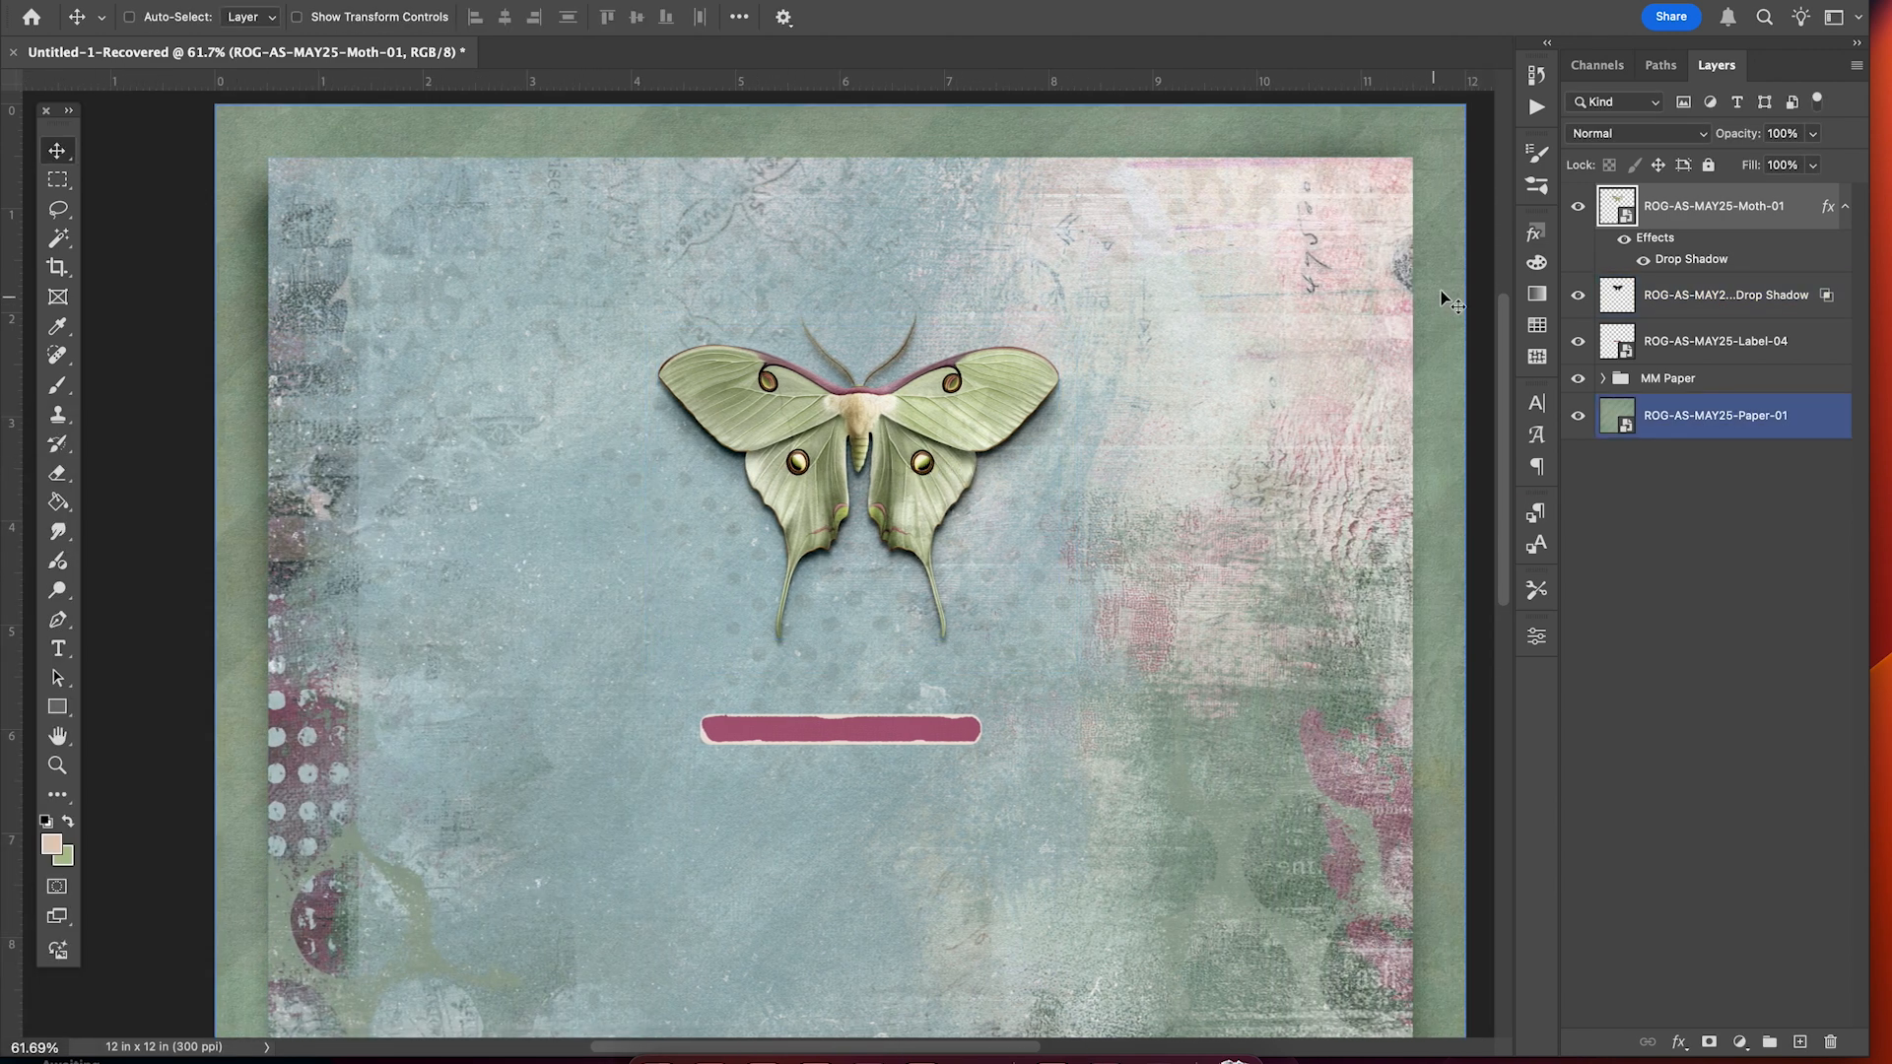
Split the moth's new drop shadow onto its own layer with Create Layer.
scroll(1200, 449, "up", 5)
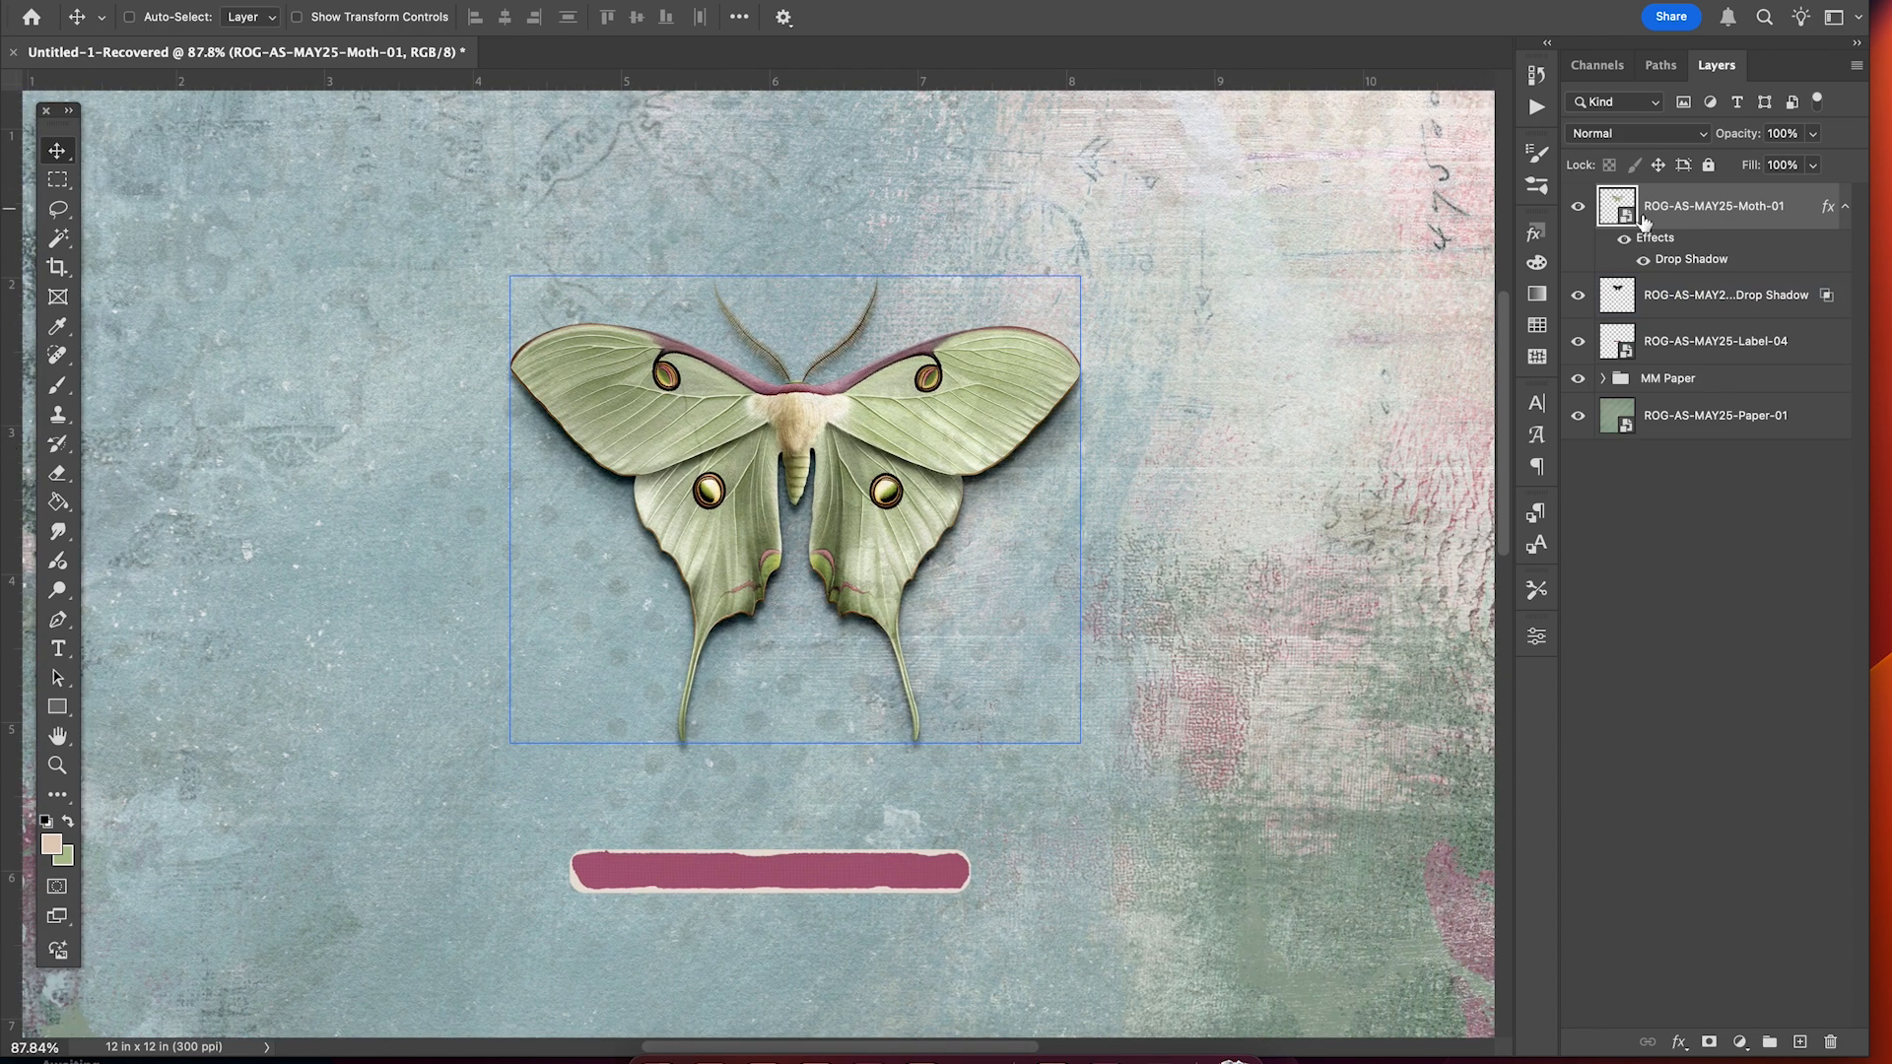
right_click(1692, 260)
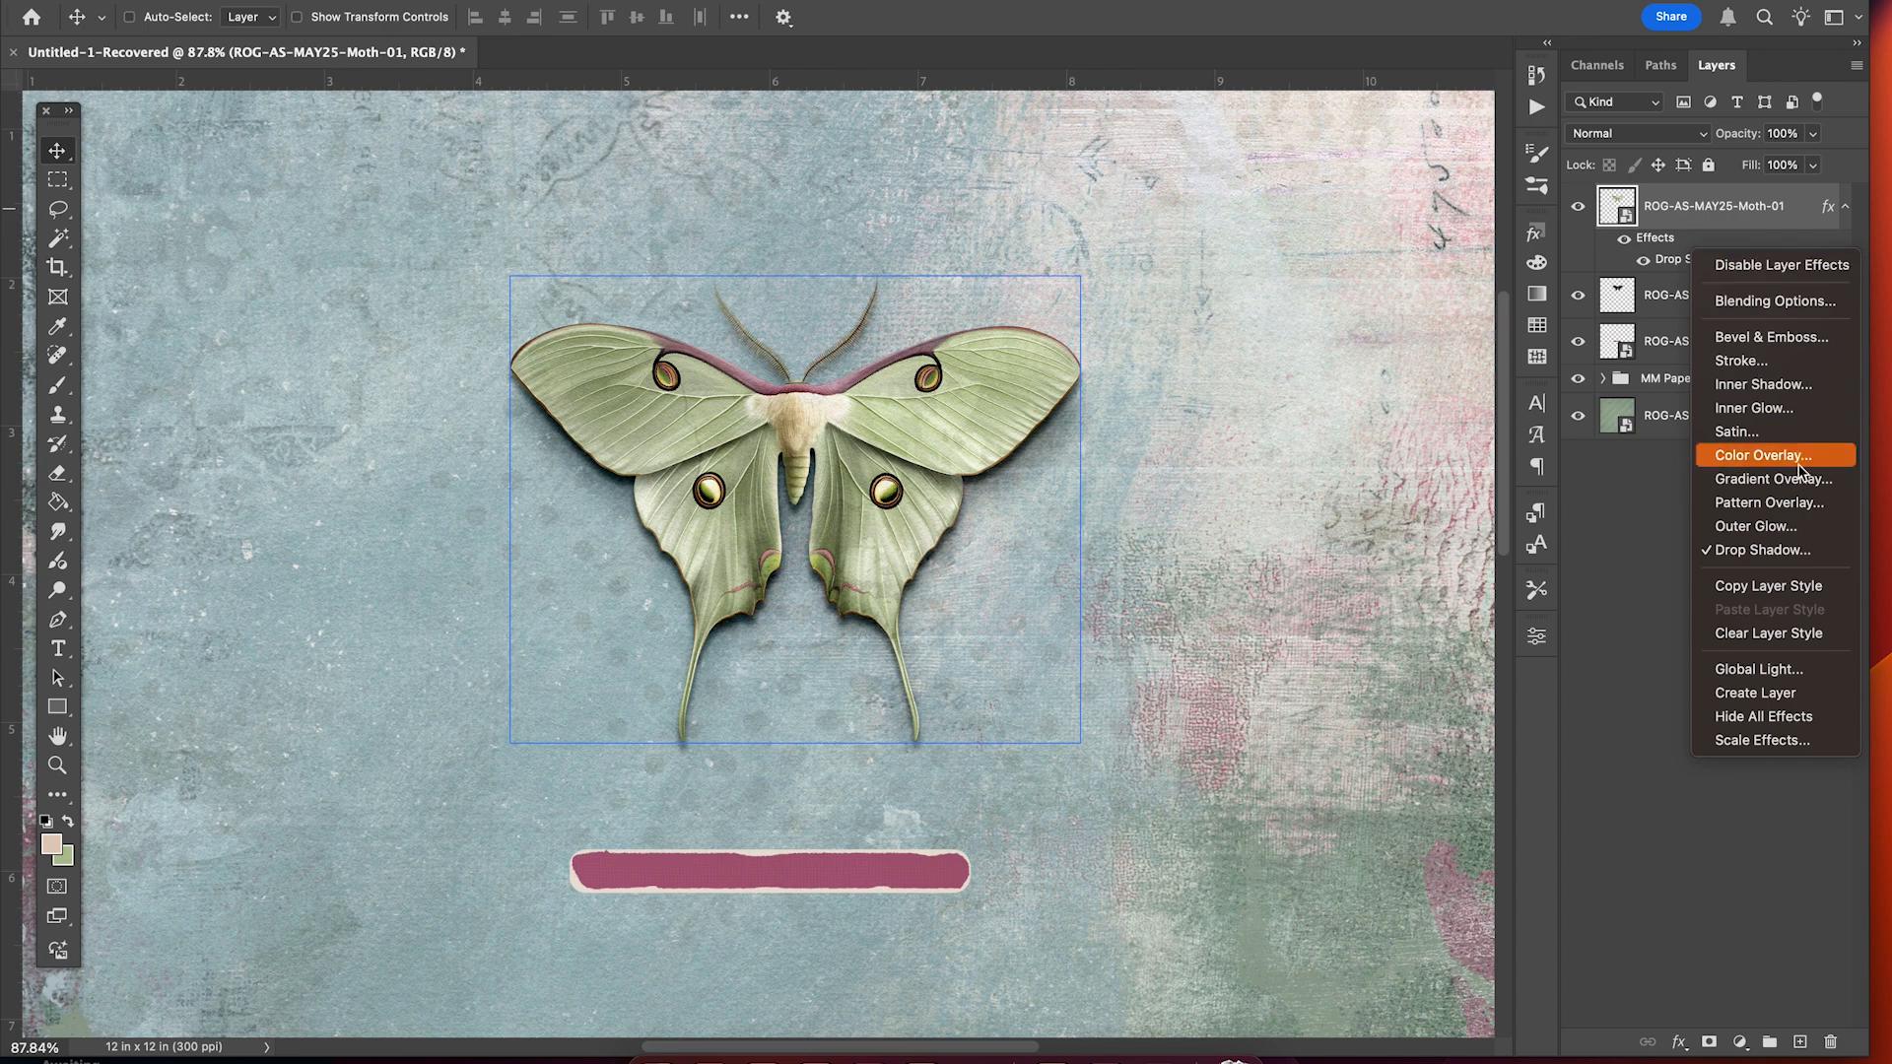
left_click(1772, 694)
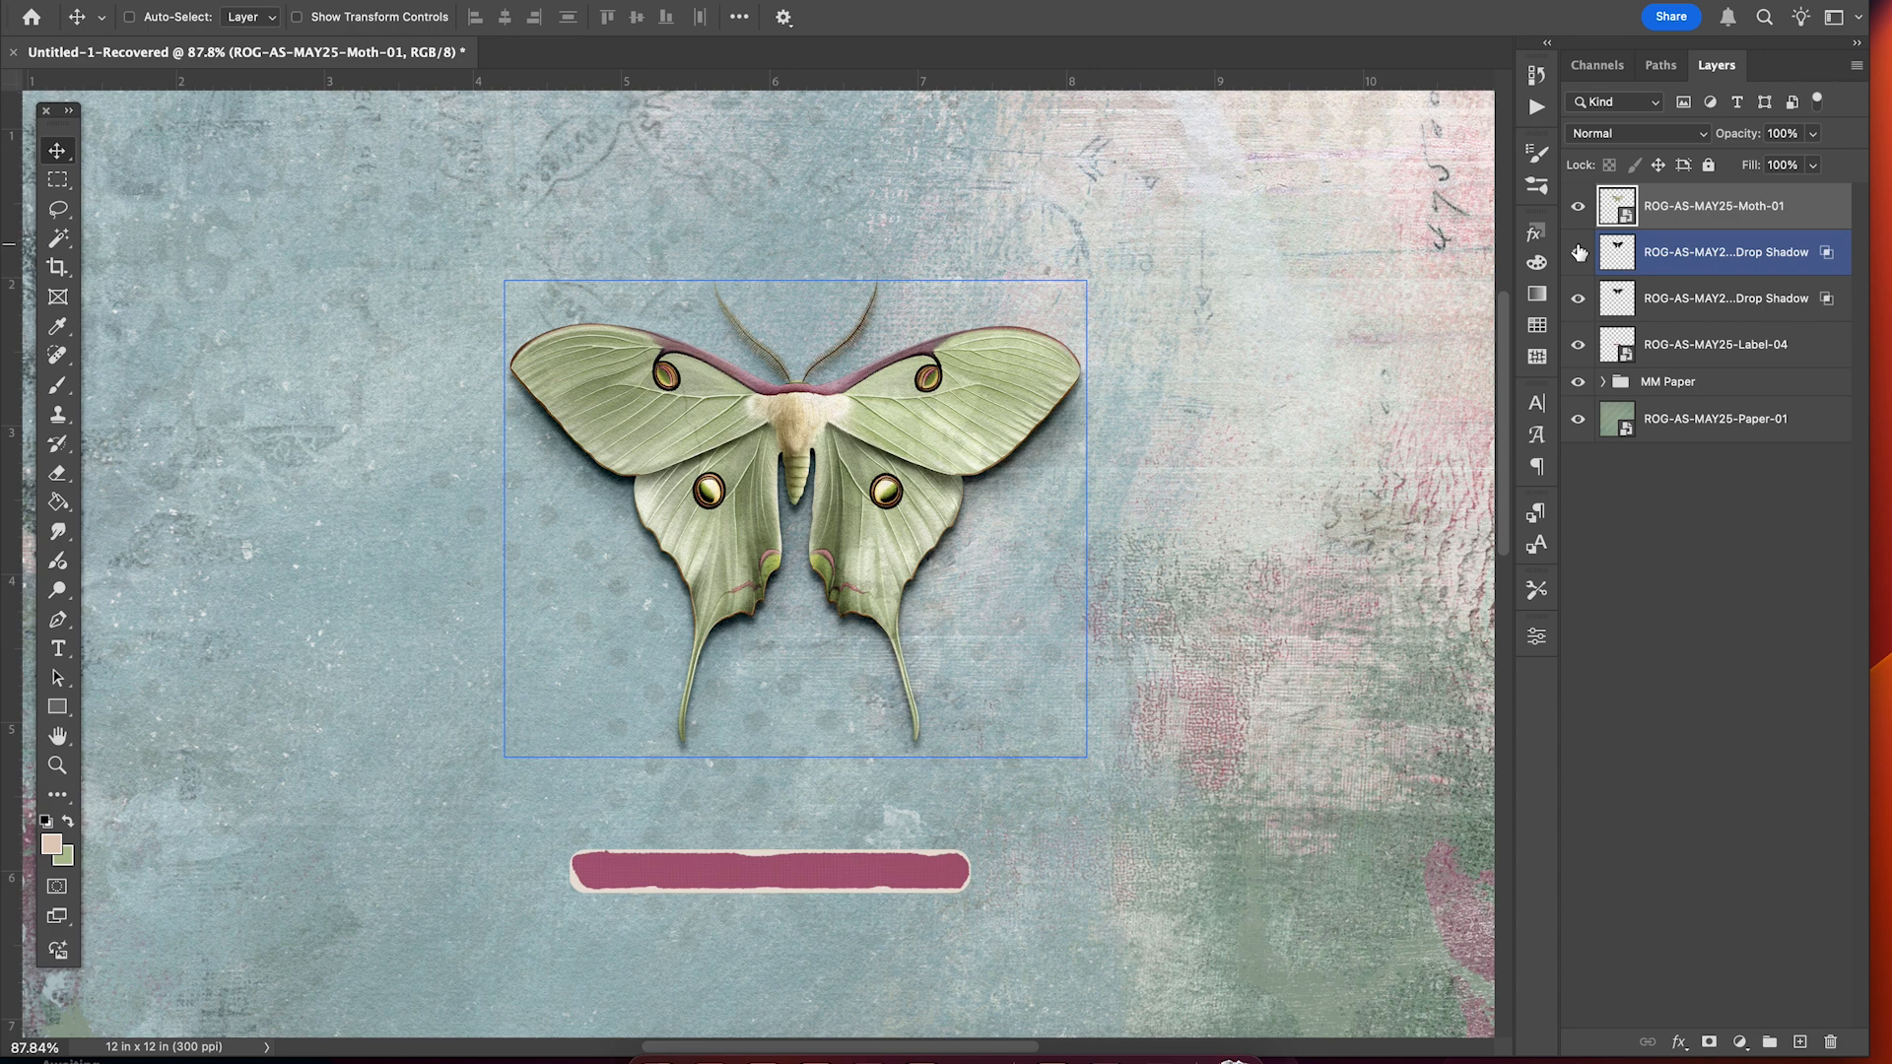
Toggle the moth's shadow layer off and on to compare, then select that layer.
left_click(1577, 253)
left_click(1578, 253)
left_click(1577, 253)
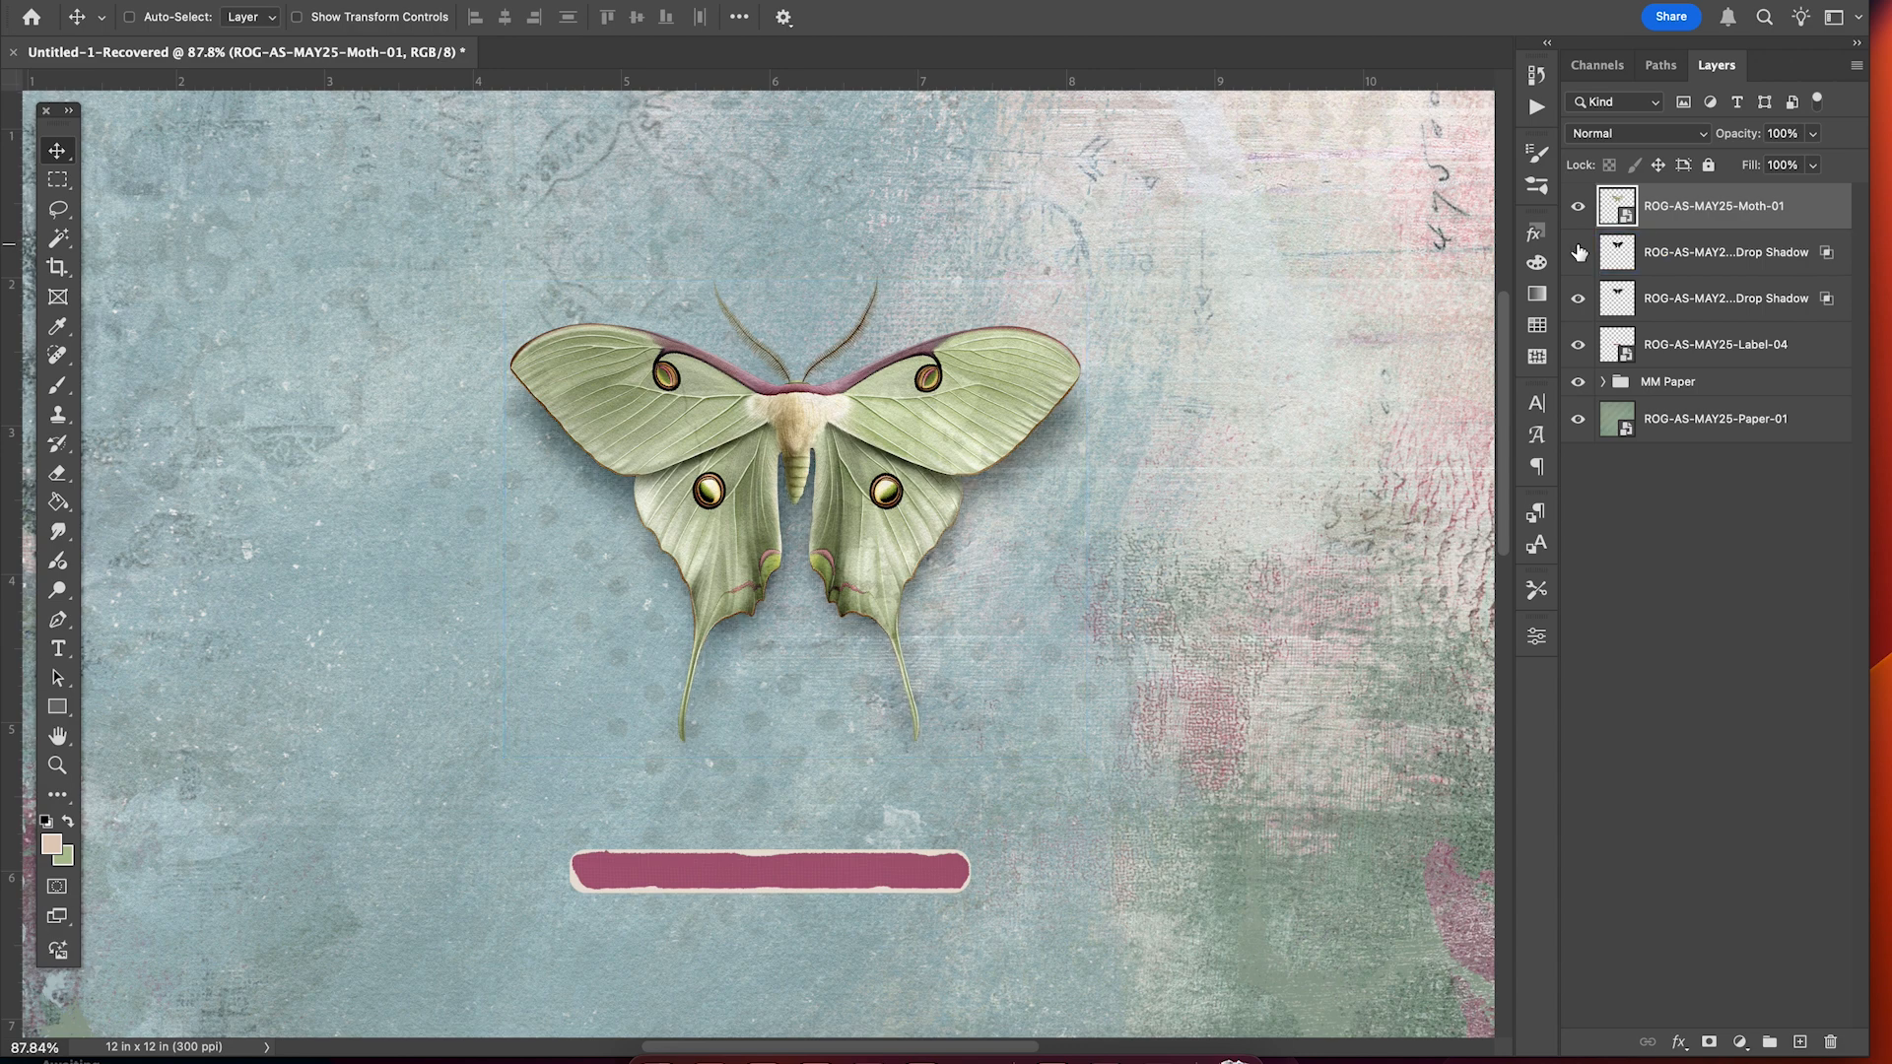
left_click(1577, 254)
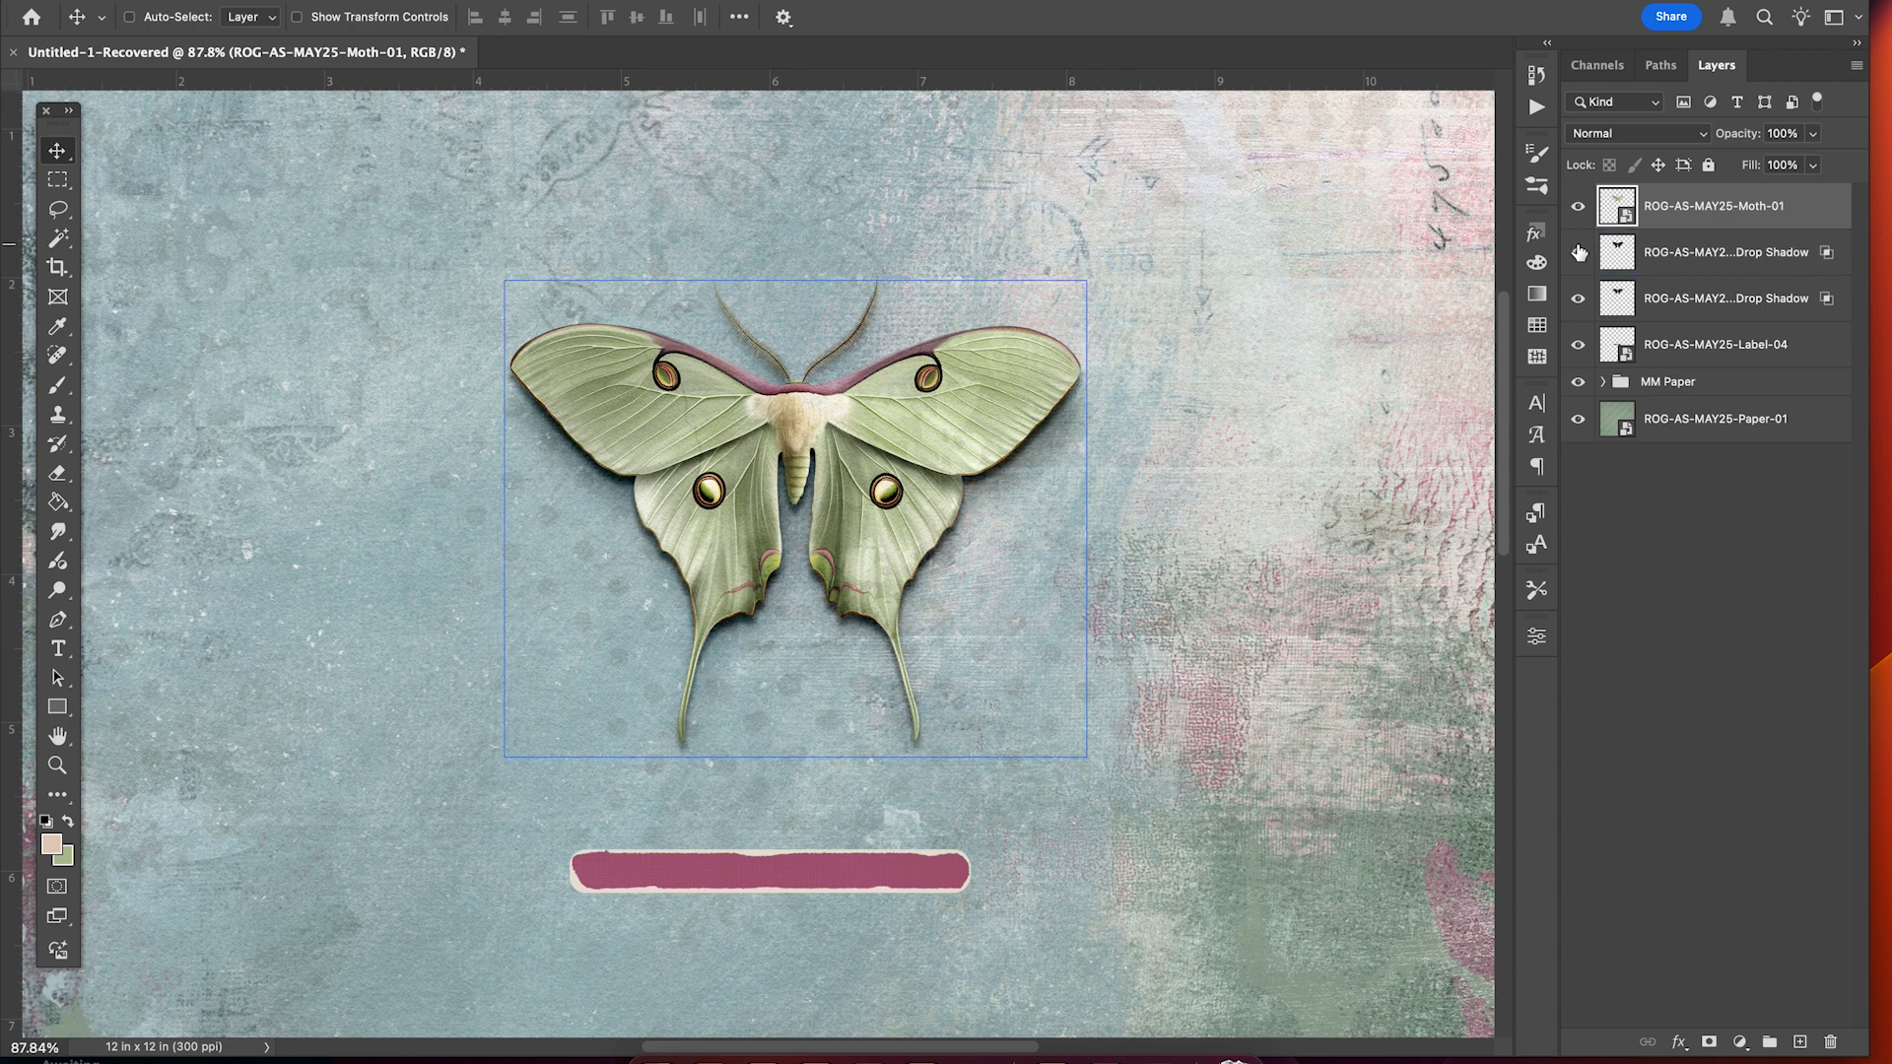
left_click(1702, 256)
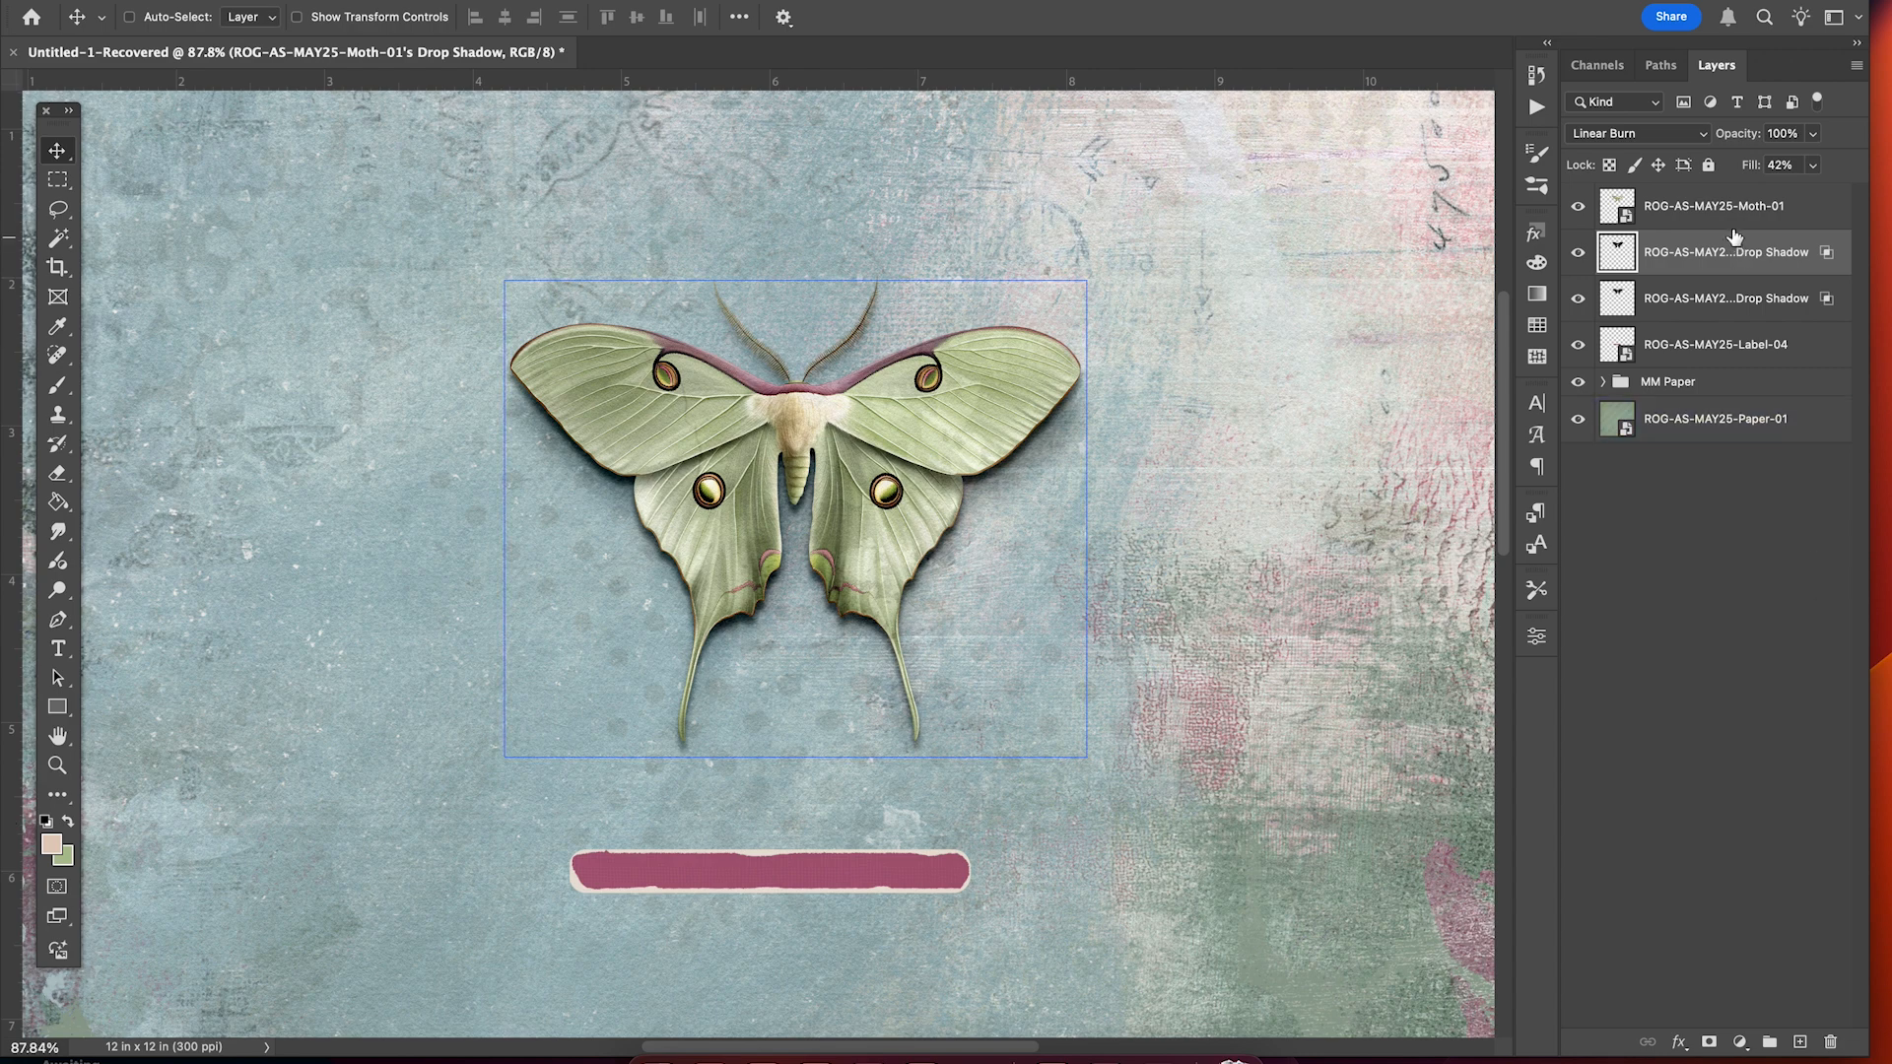
Add a layer mask to the moth's shadow layer and pick the Soft Round brush.
left_click(1711, 1042)
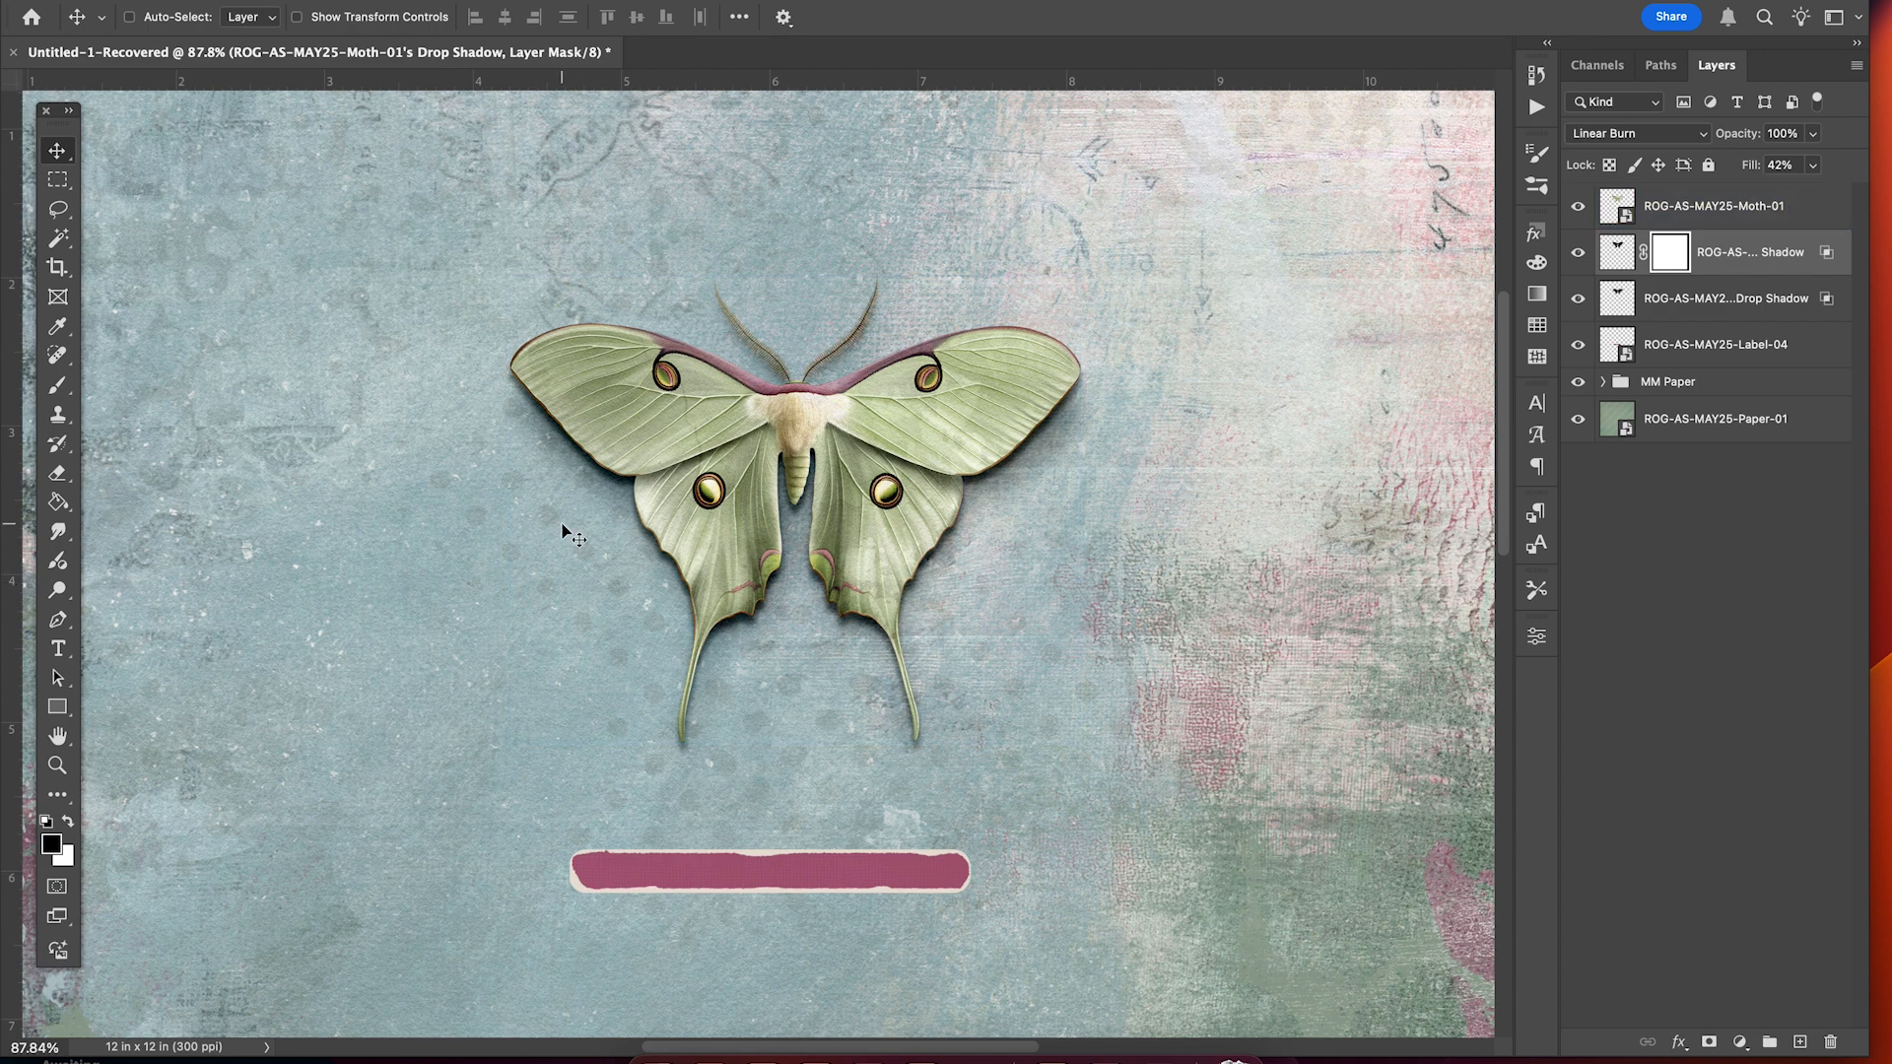
key("b")
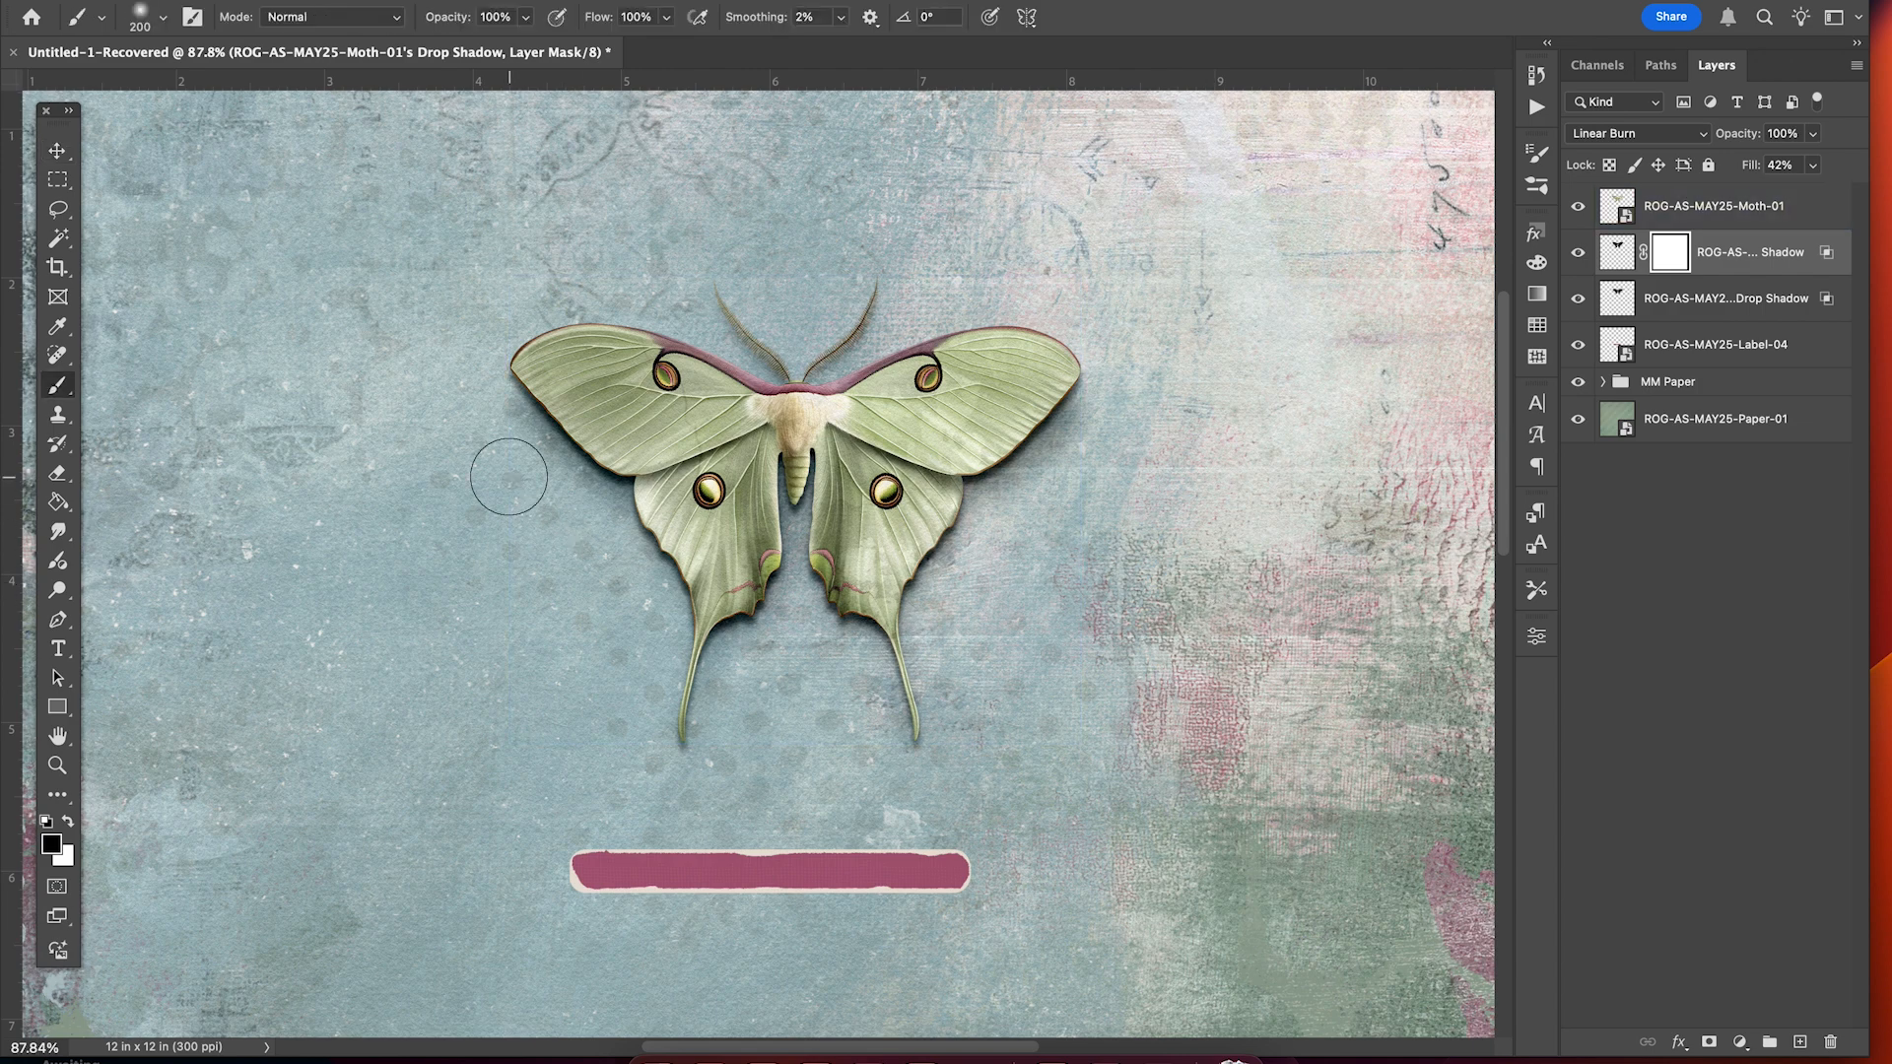
left_click(163, 16)
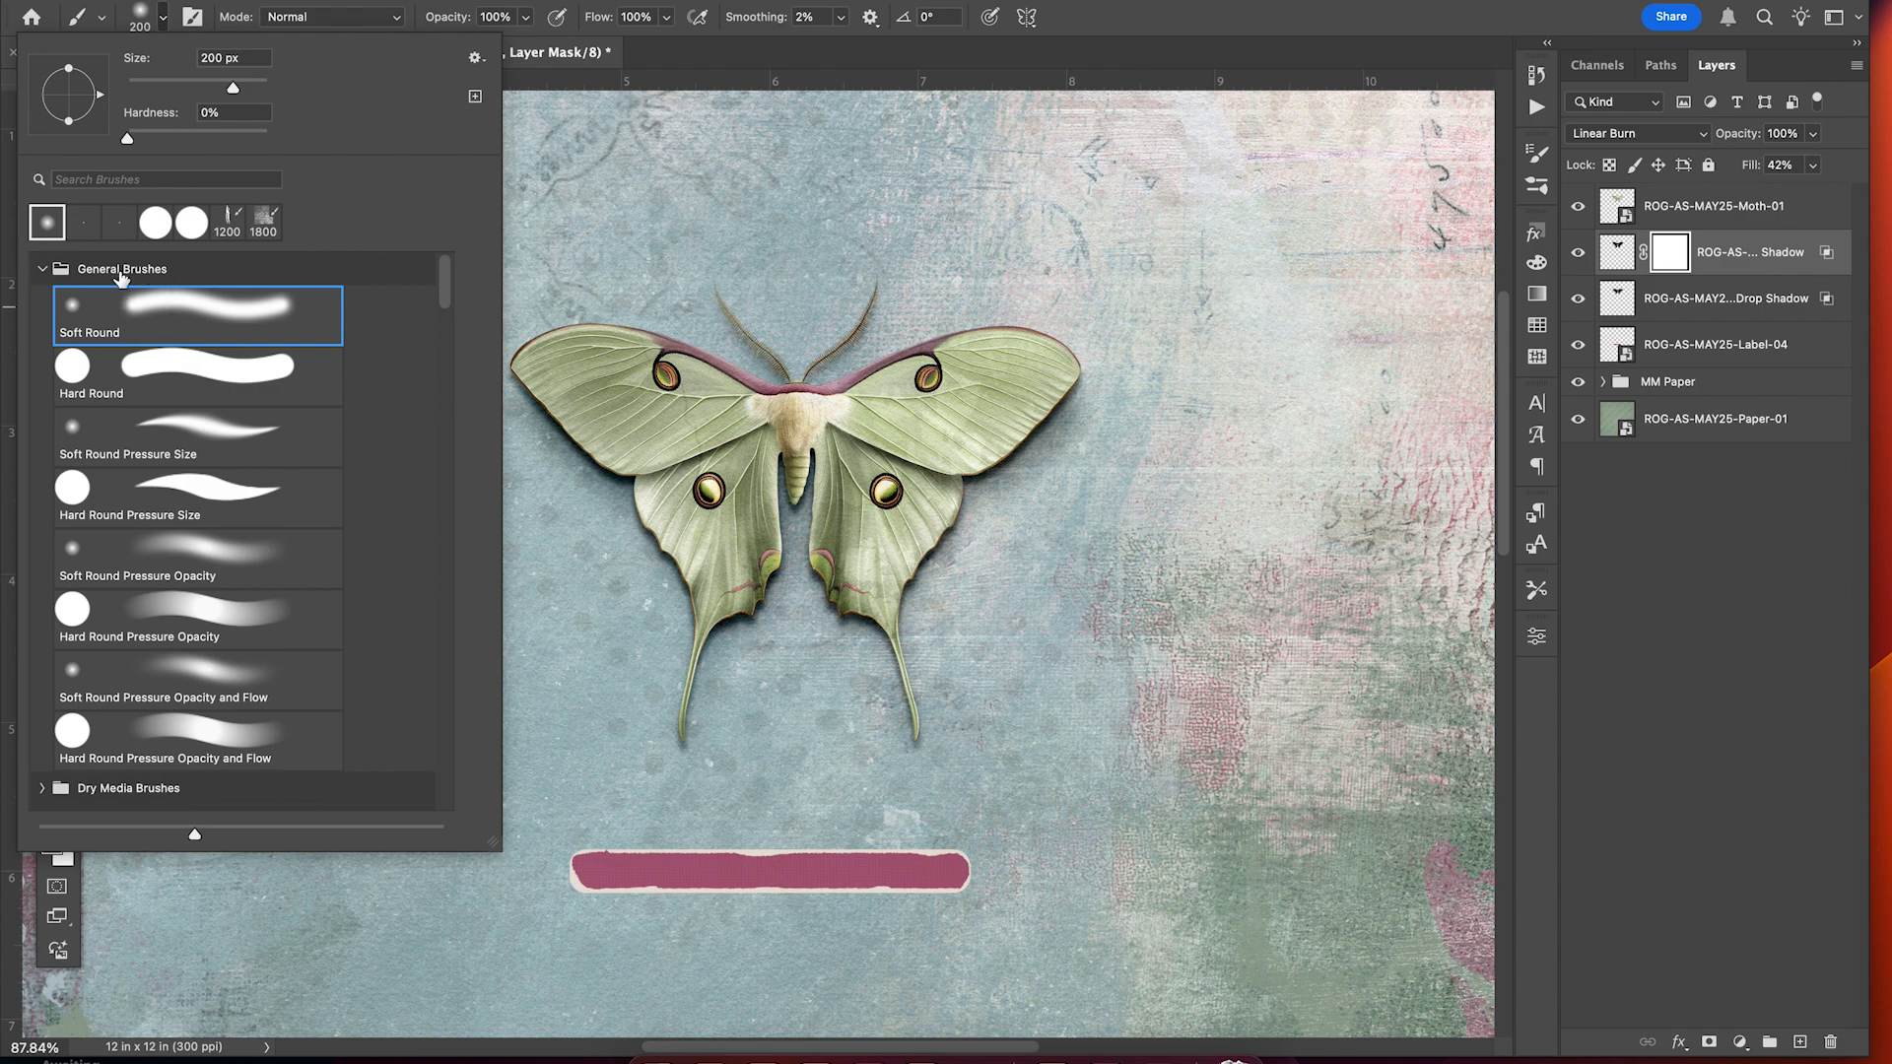
left_click(1098, 85)
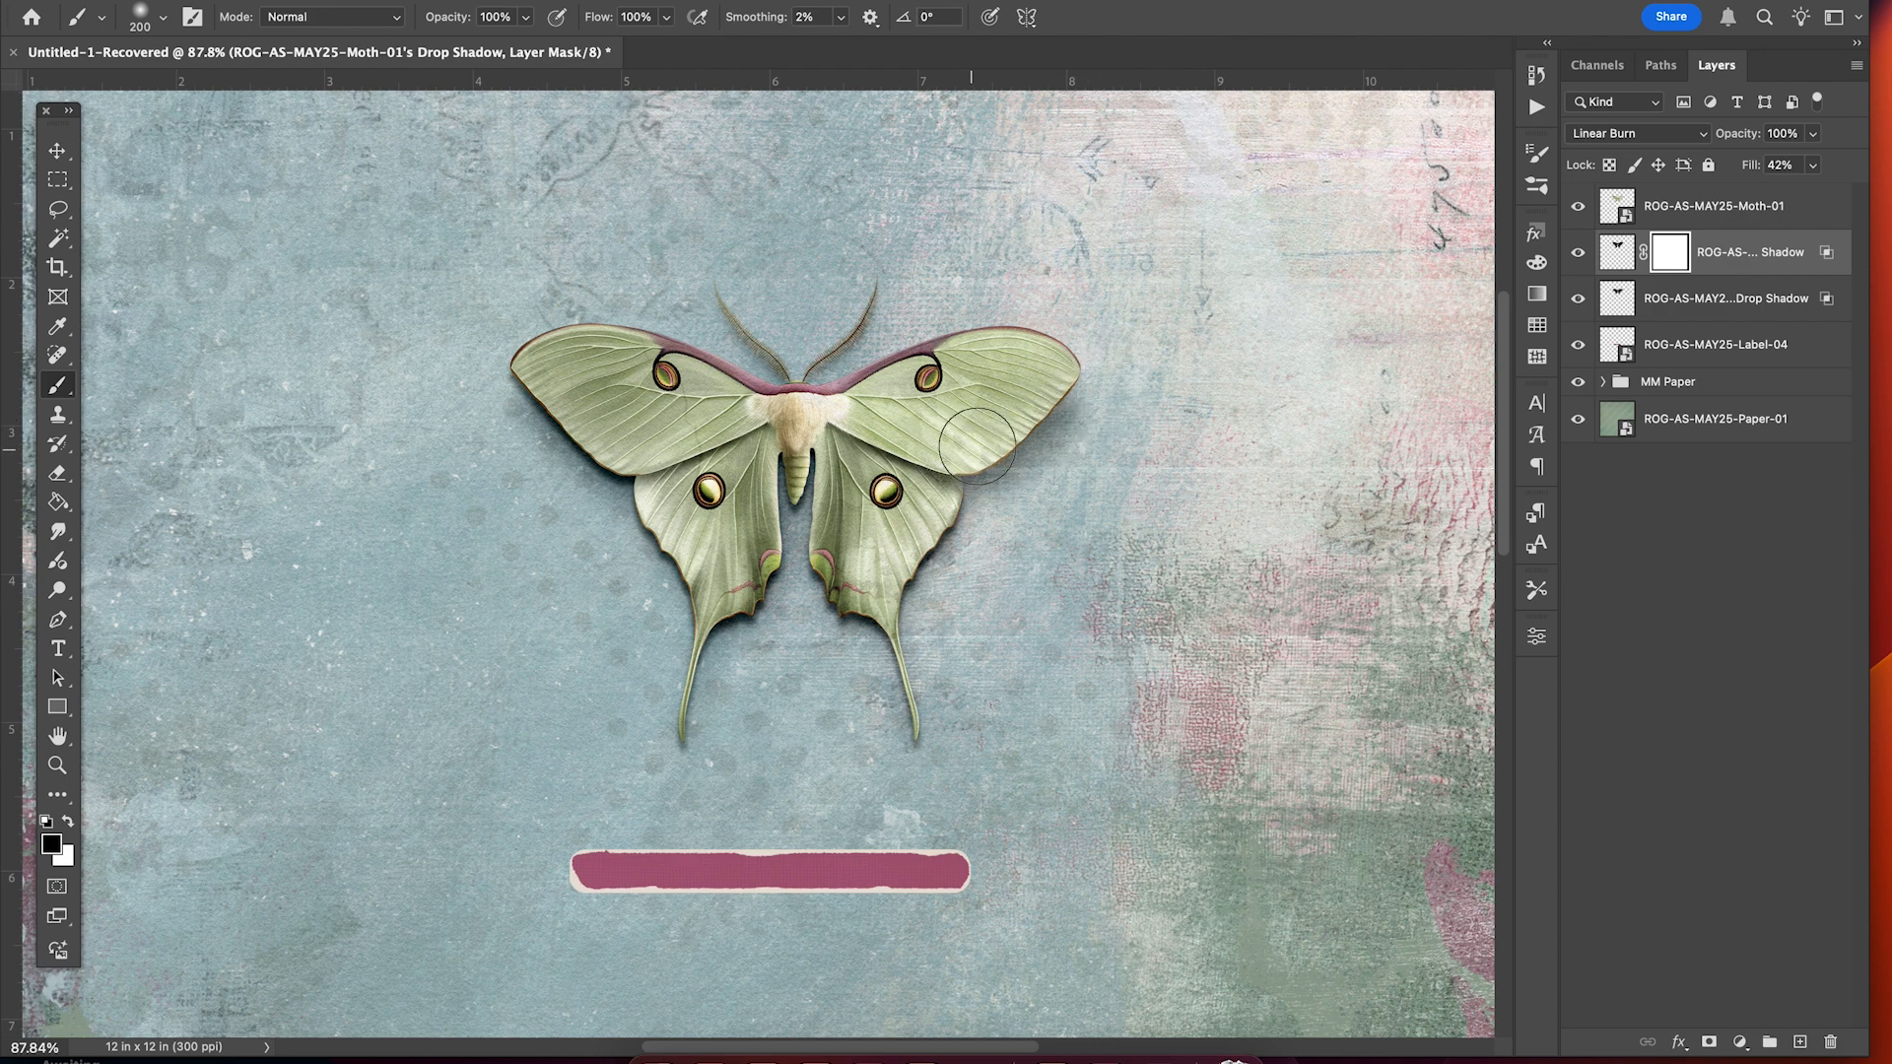
Paint black on the mask along the right wing edge and left forewing to lighten the shadow.
left_click_drag(1057, 398, 1077, 387)
mouse_move(521, 376)
left_mouse_down()
mouse_move(563, 429)
mouse_move(629, 452)
mouse_move(522, 366)
mouse_move(604, 435)
left_mouse_up()
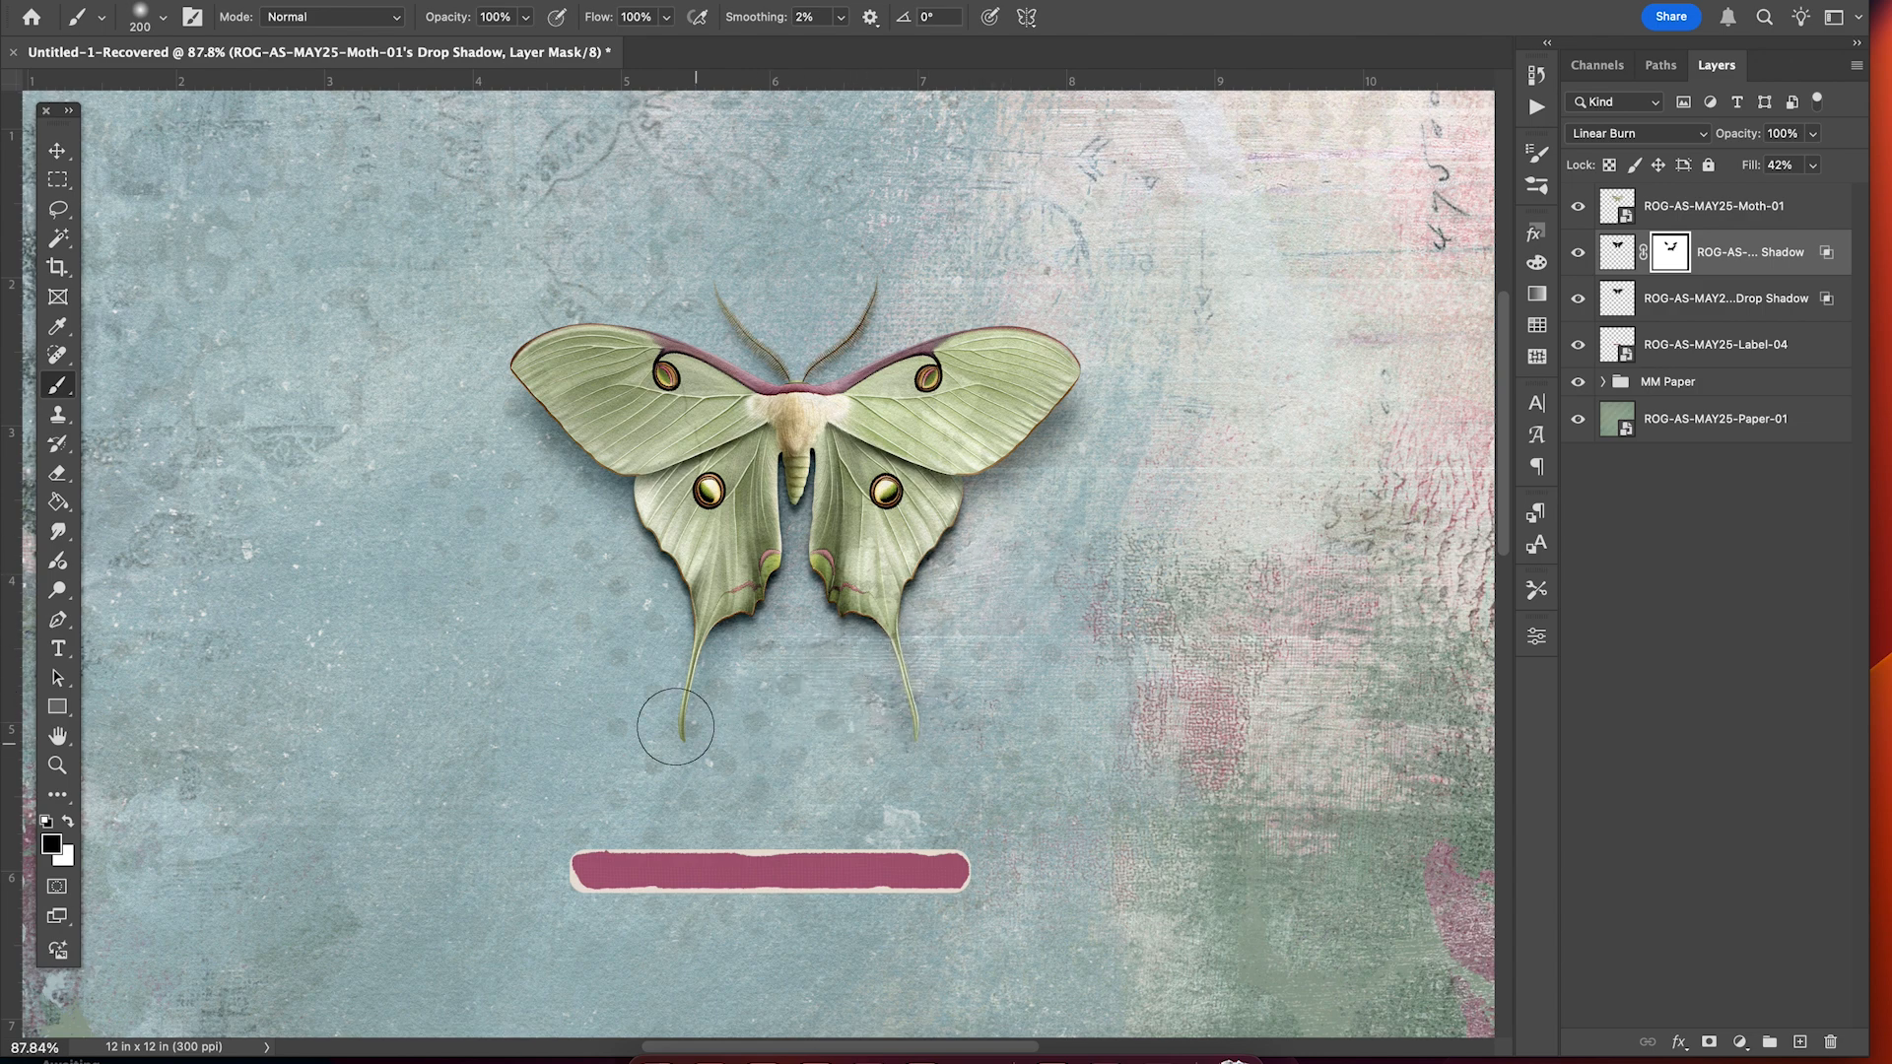
left_click(57, 149)
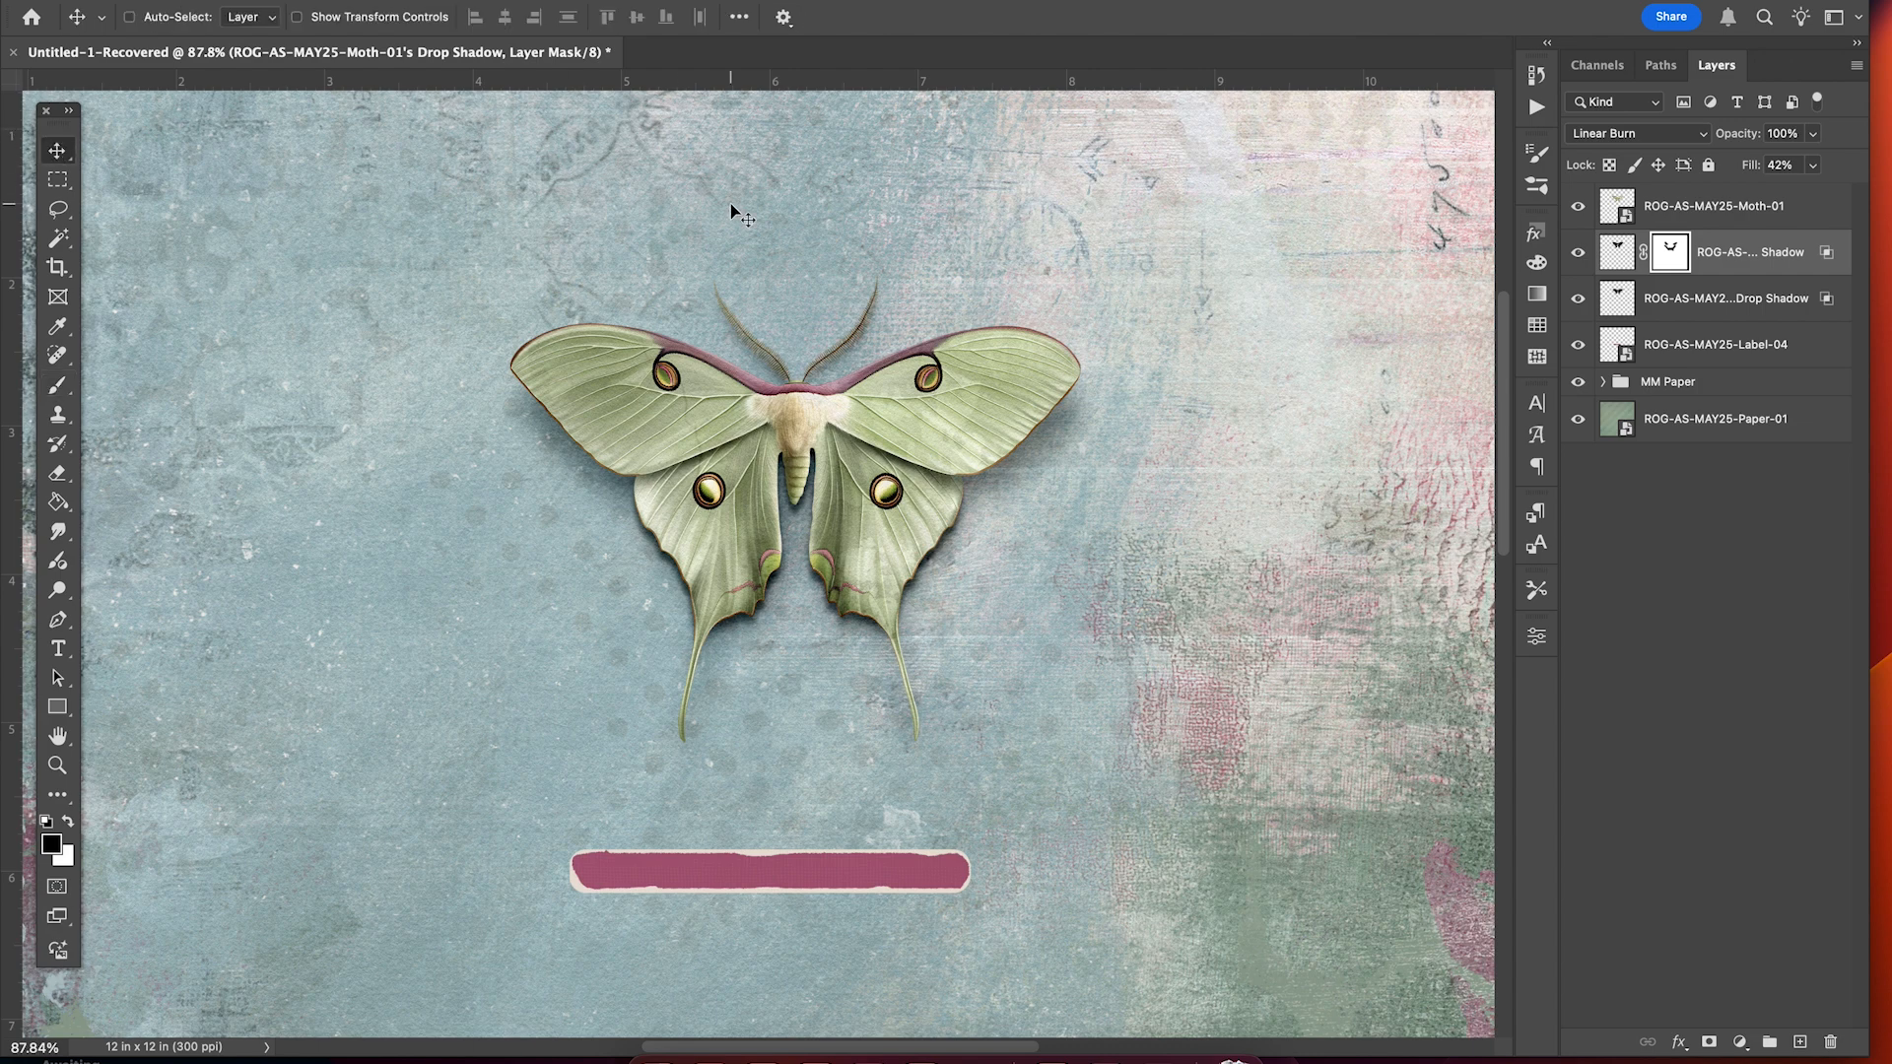
Target the moth shadow layer's pixels and toggle its visibility to compare with and without it.
key("super+minus")
key("super+minus")
key("super+minus")
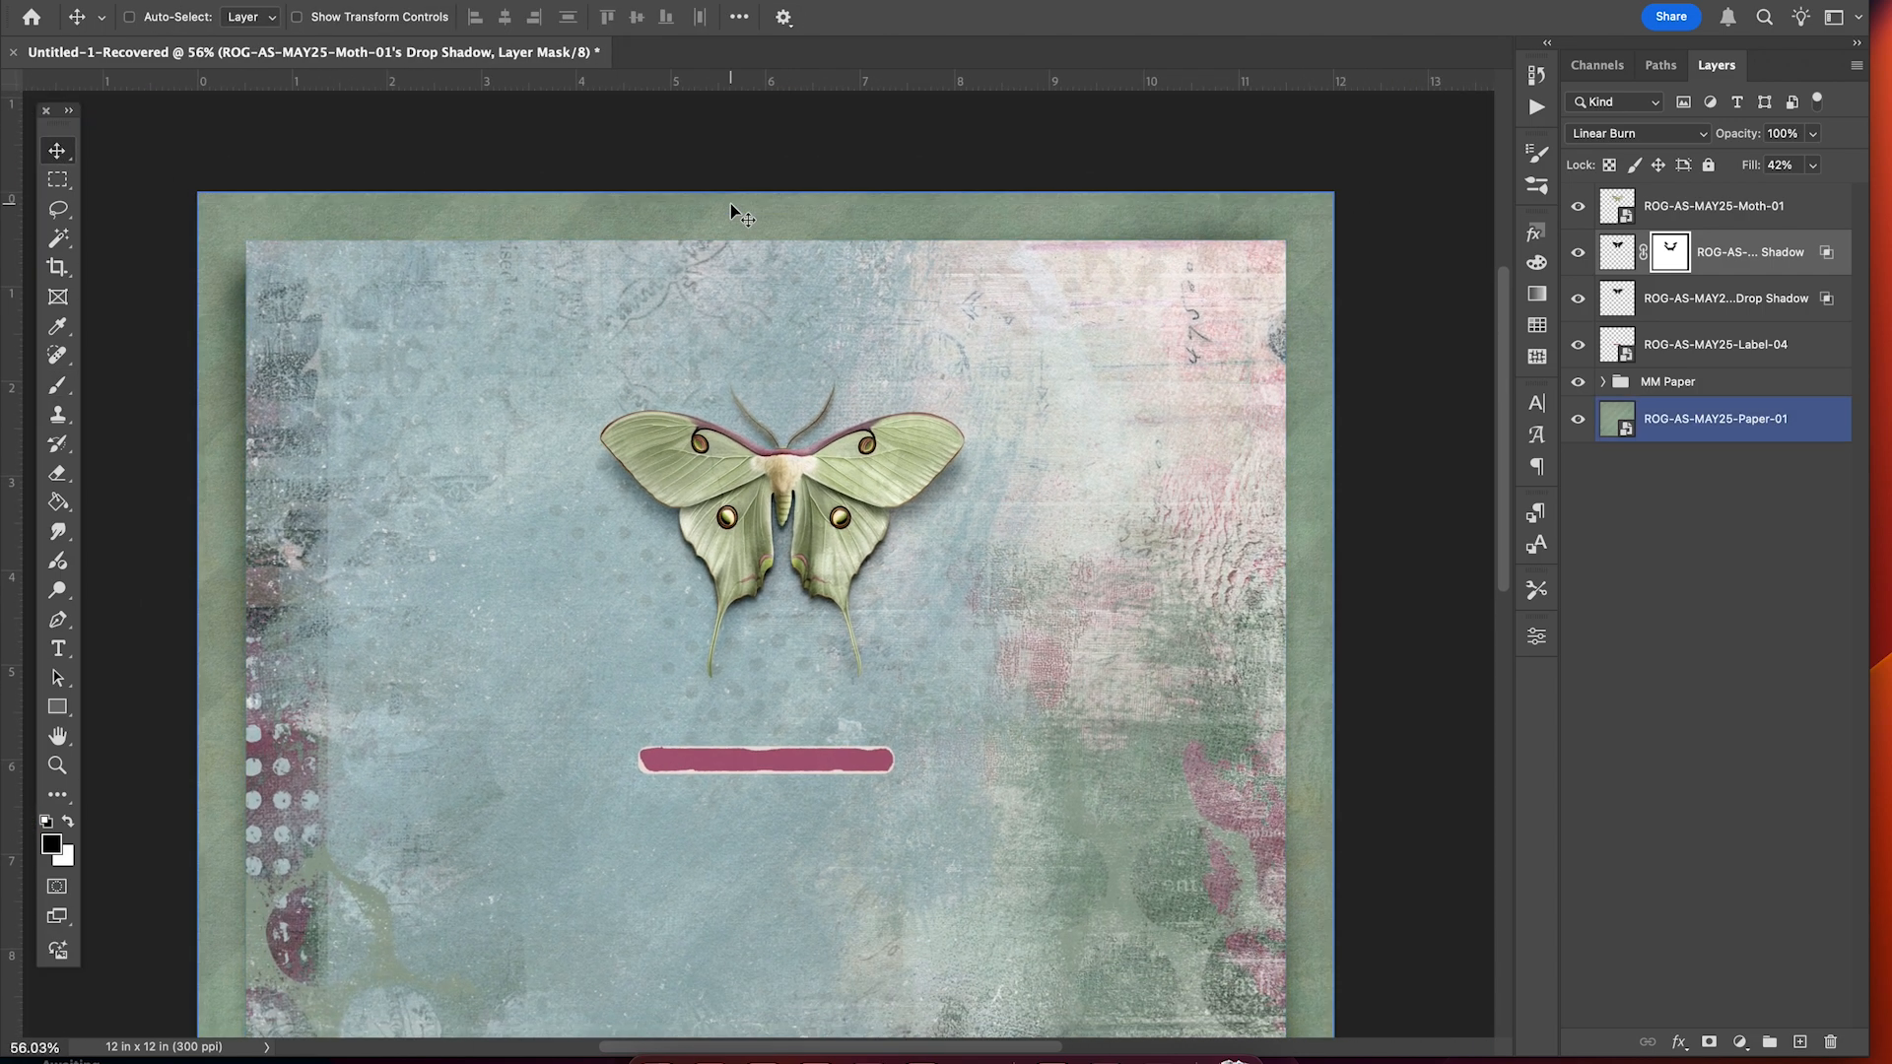
scroll(730, 203, "up", 1)
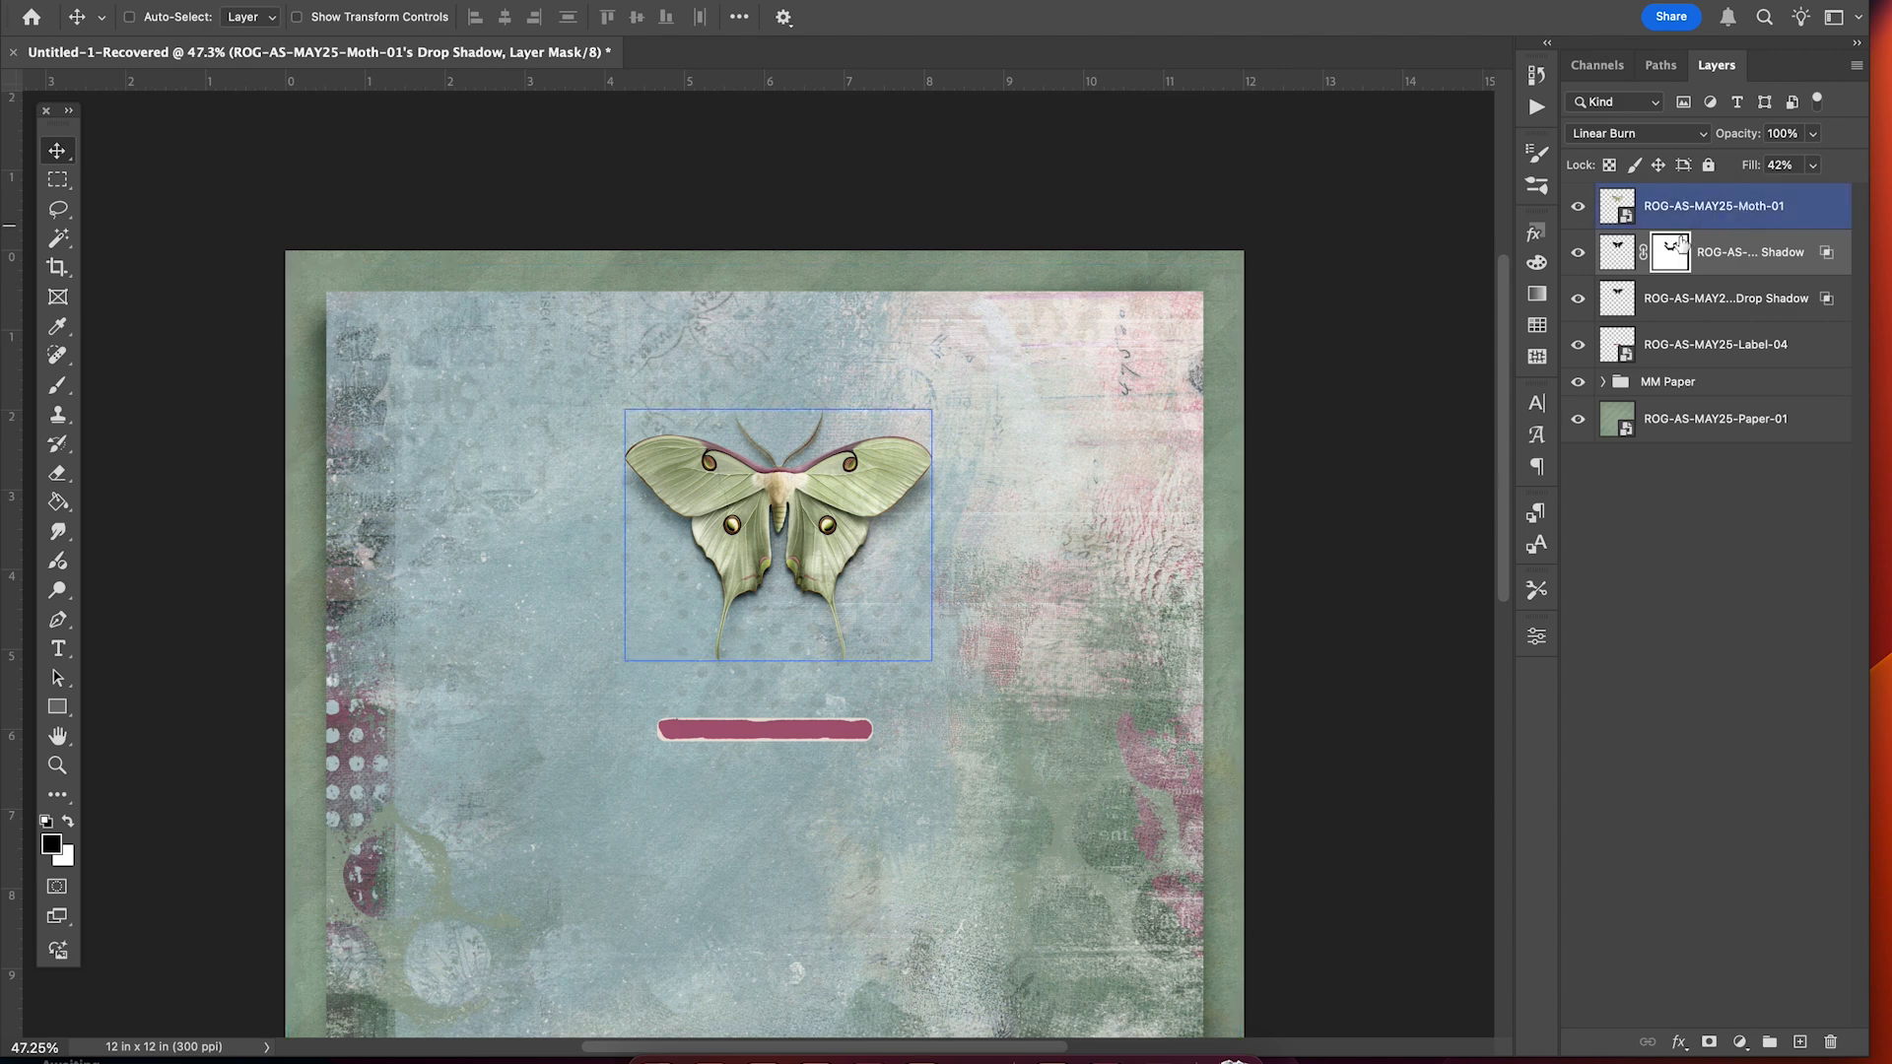
left_click(1609, 263)
key("super+plus")
key("super+plus")
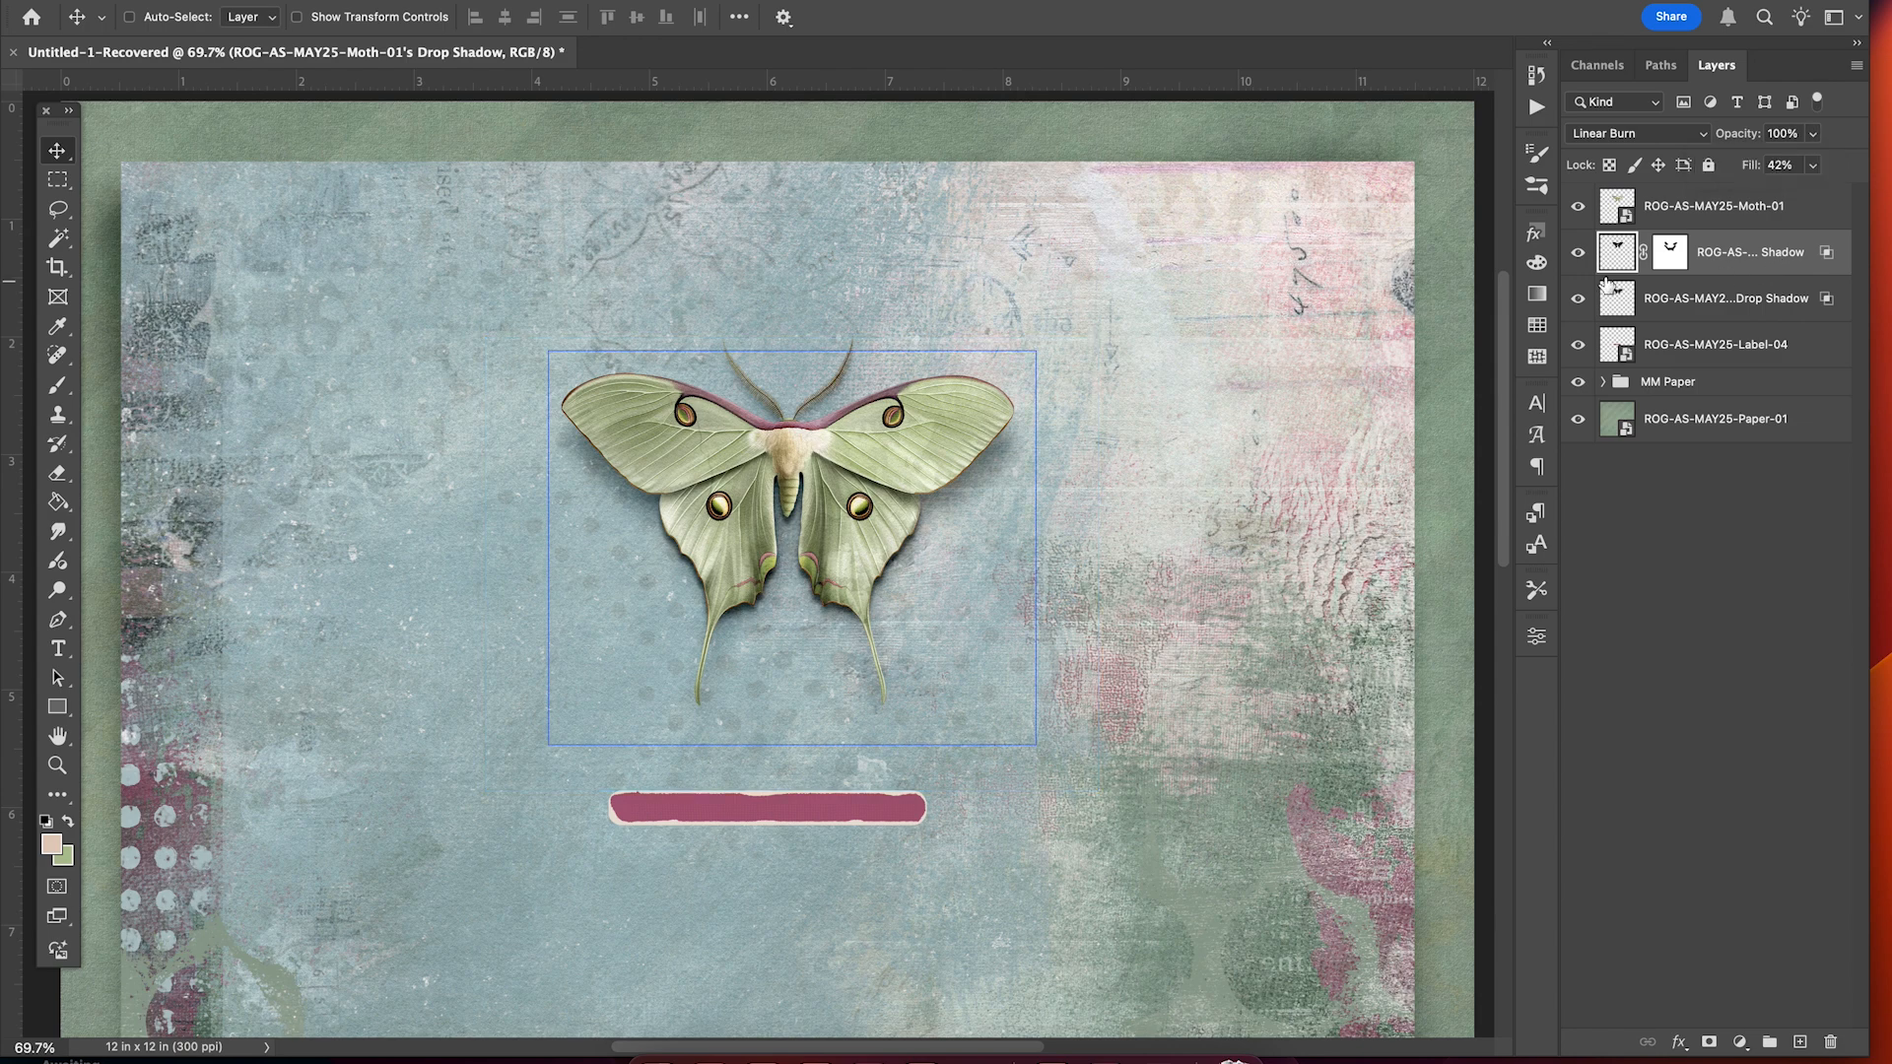
left_click(1578, 258)
left_click(1579, 259)
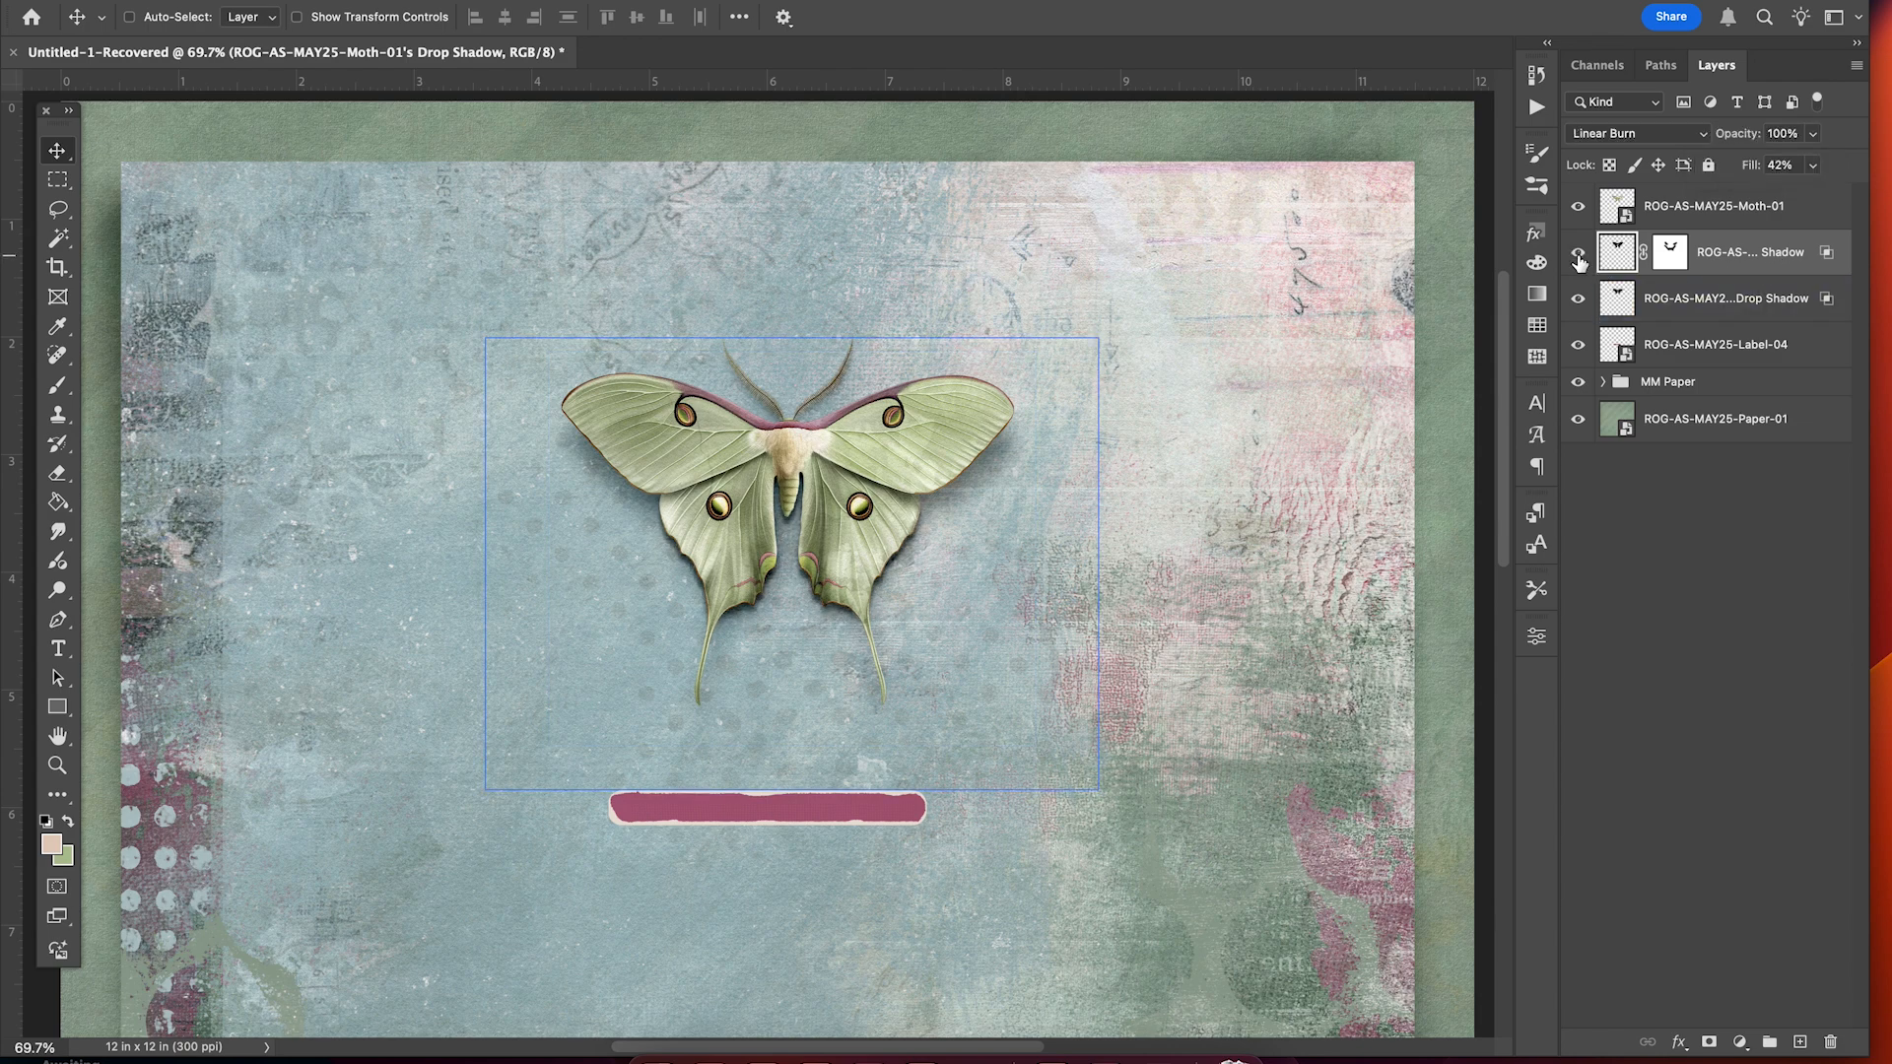
left_click(1578, 260)
left_click(1579, 259)
Lower the moth shadow layer's opacity to 63%.
left_click(1812, 134)
left_click_drag(1813, 163, 1781, 165)
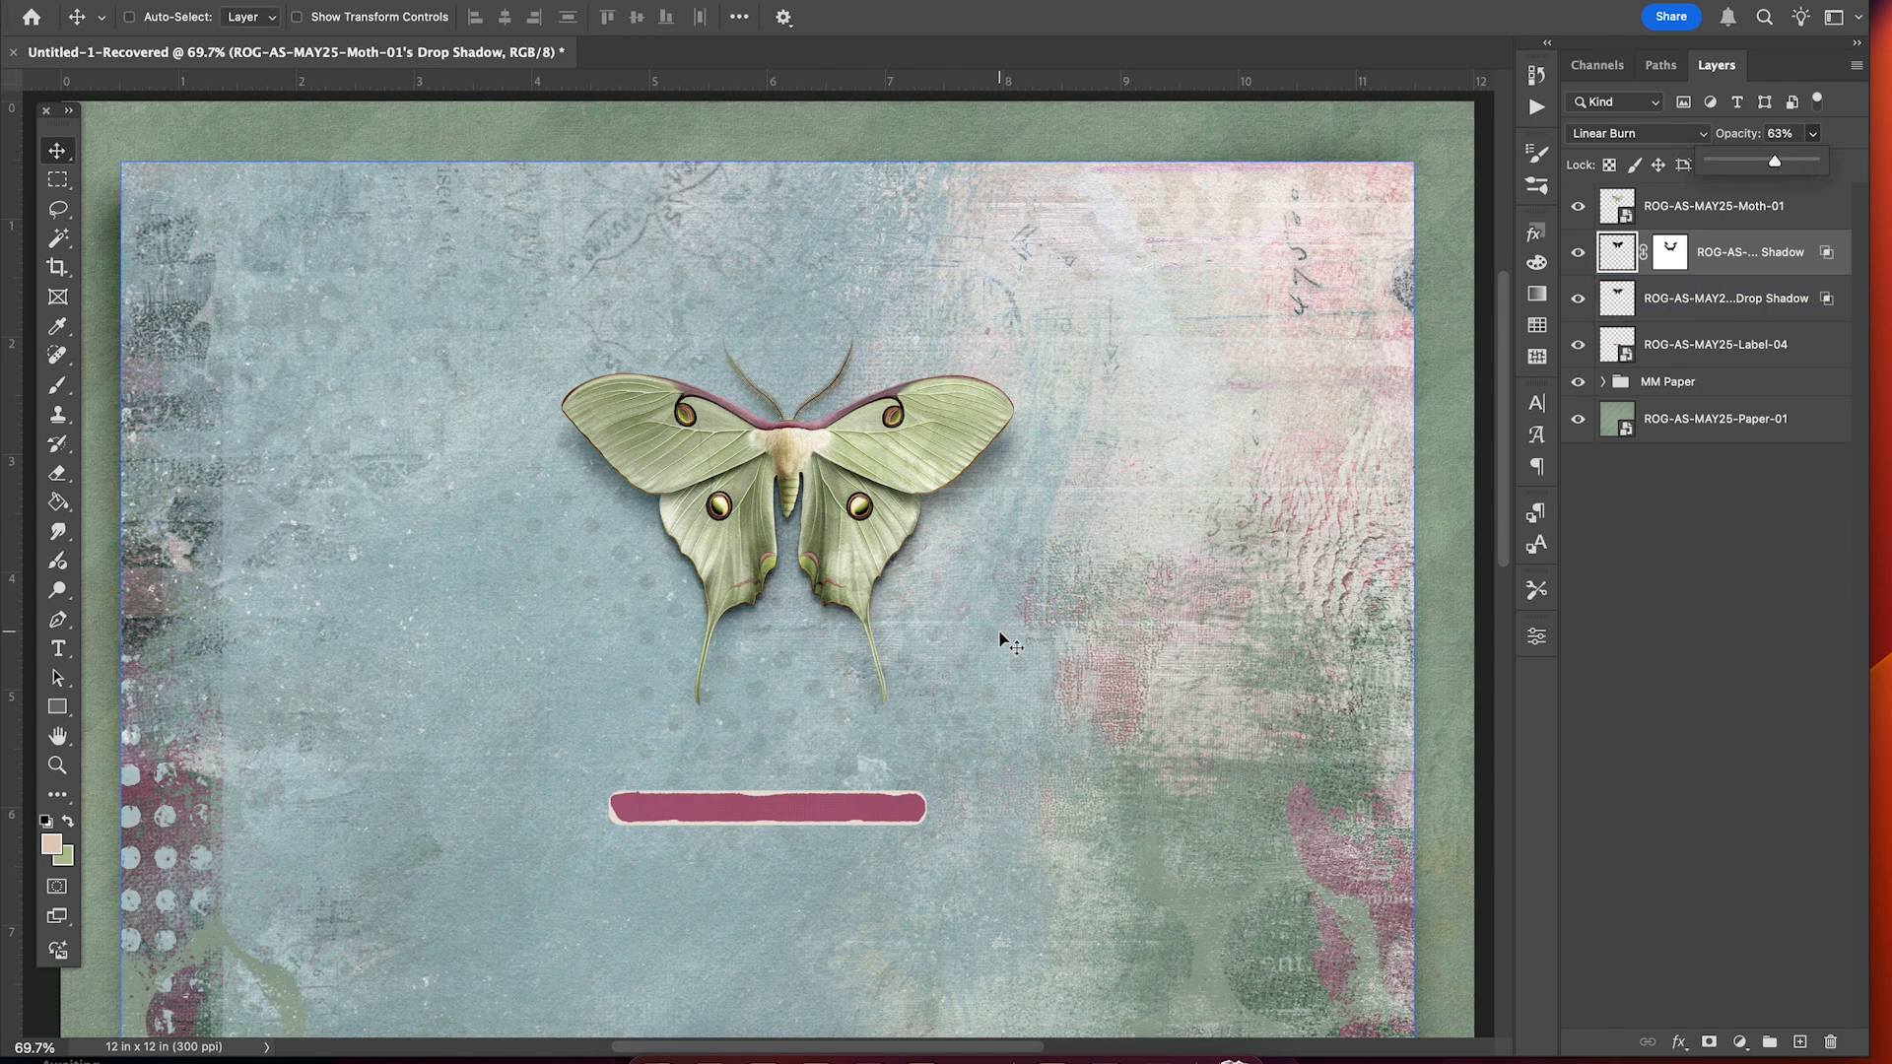
scroll(1000, 641, "down", 3)
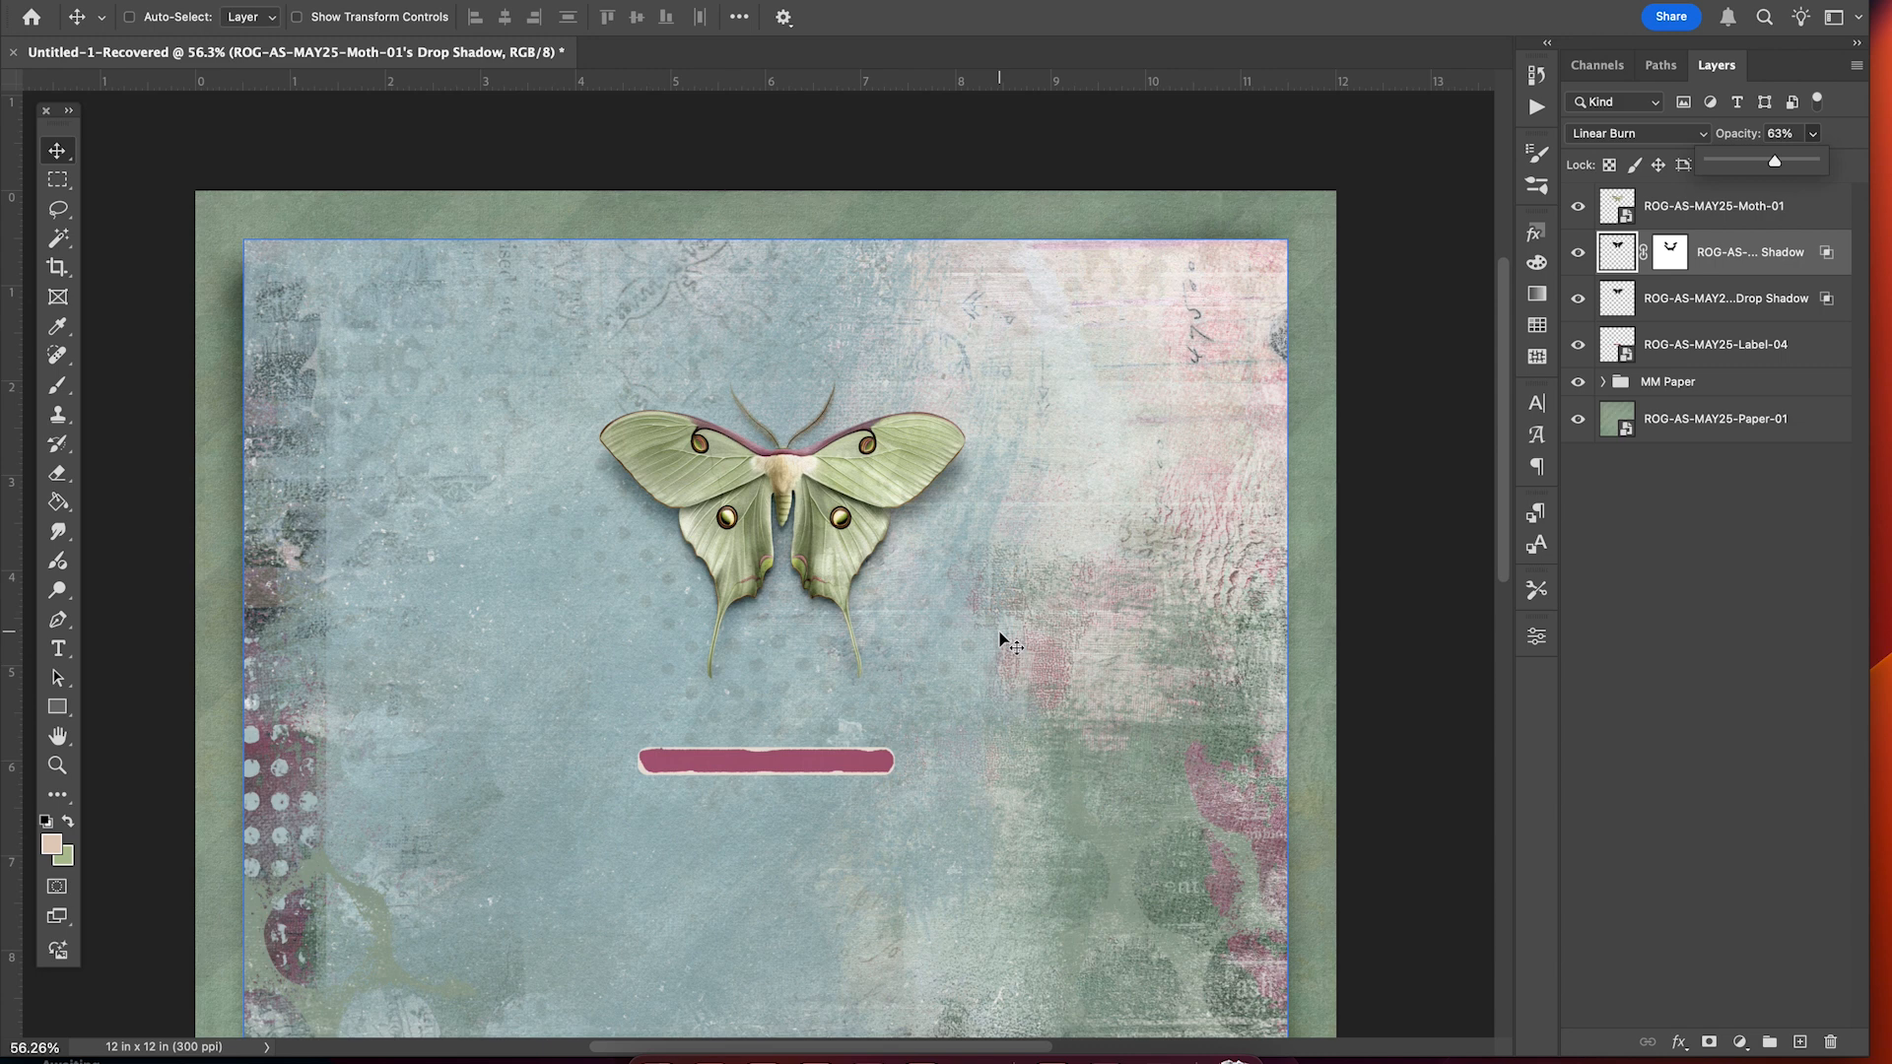
scroll(983, 646, "down", 2)
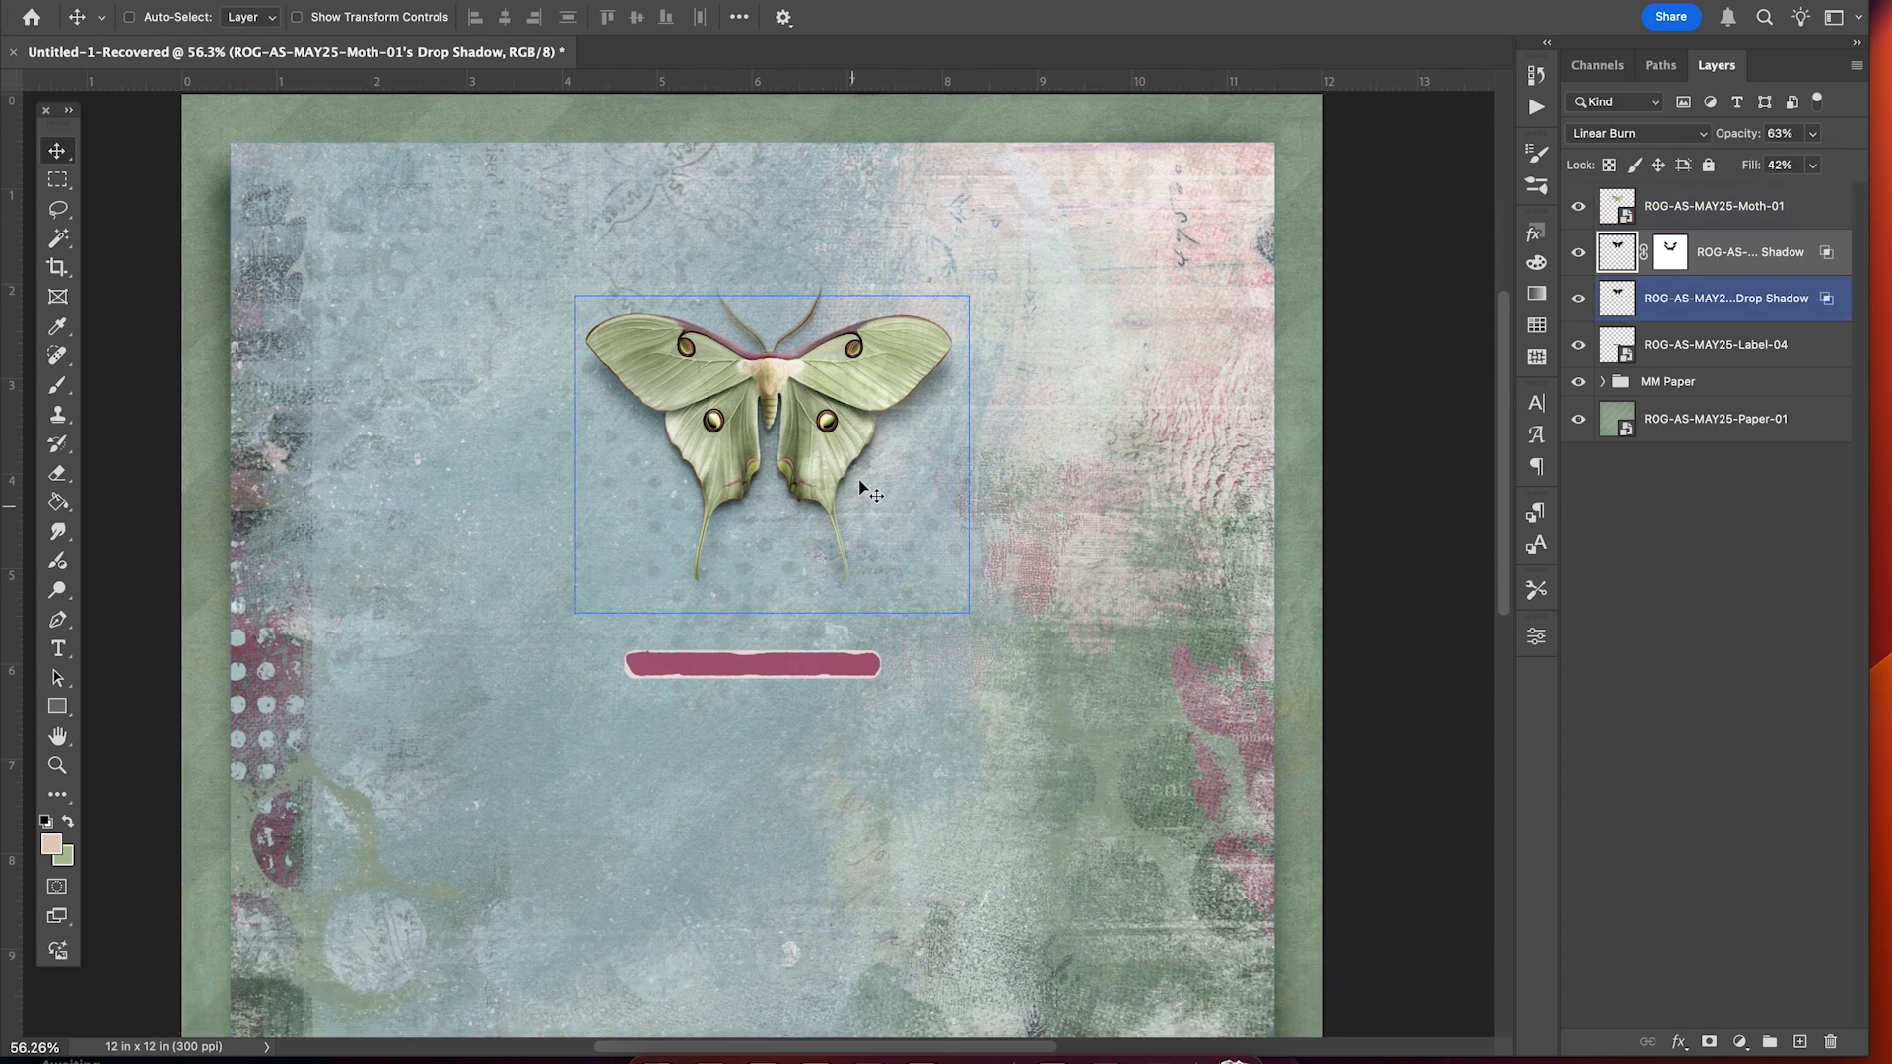
Select the moth and both of its shadow layers and group them.
left_click(918, 385, "super")
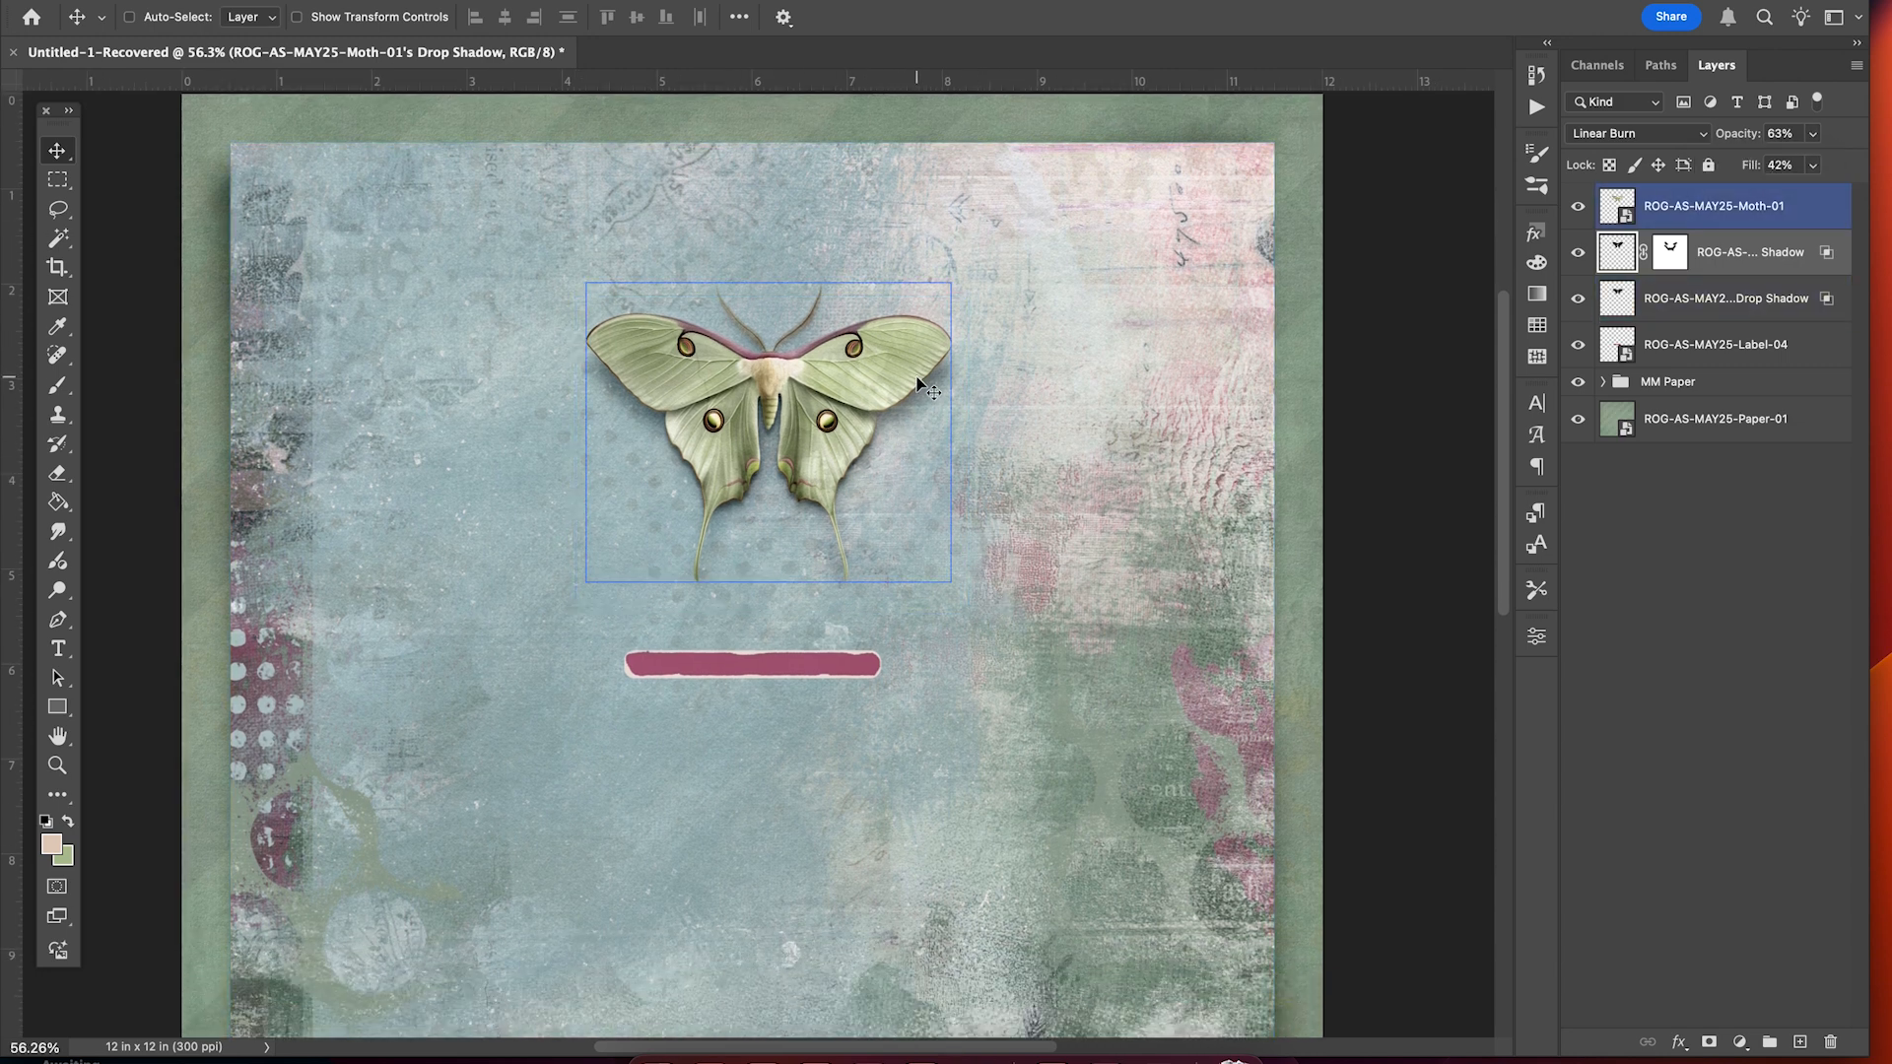
left_click(948, 388, "super")
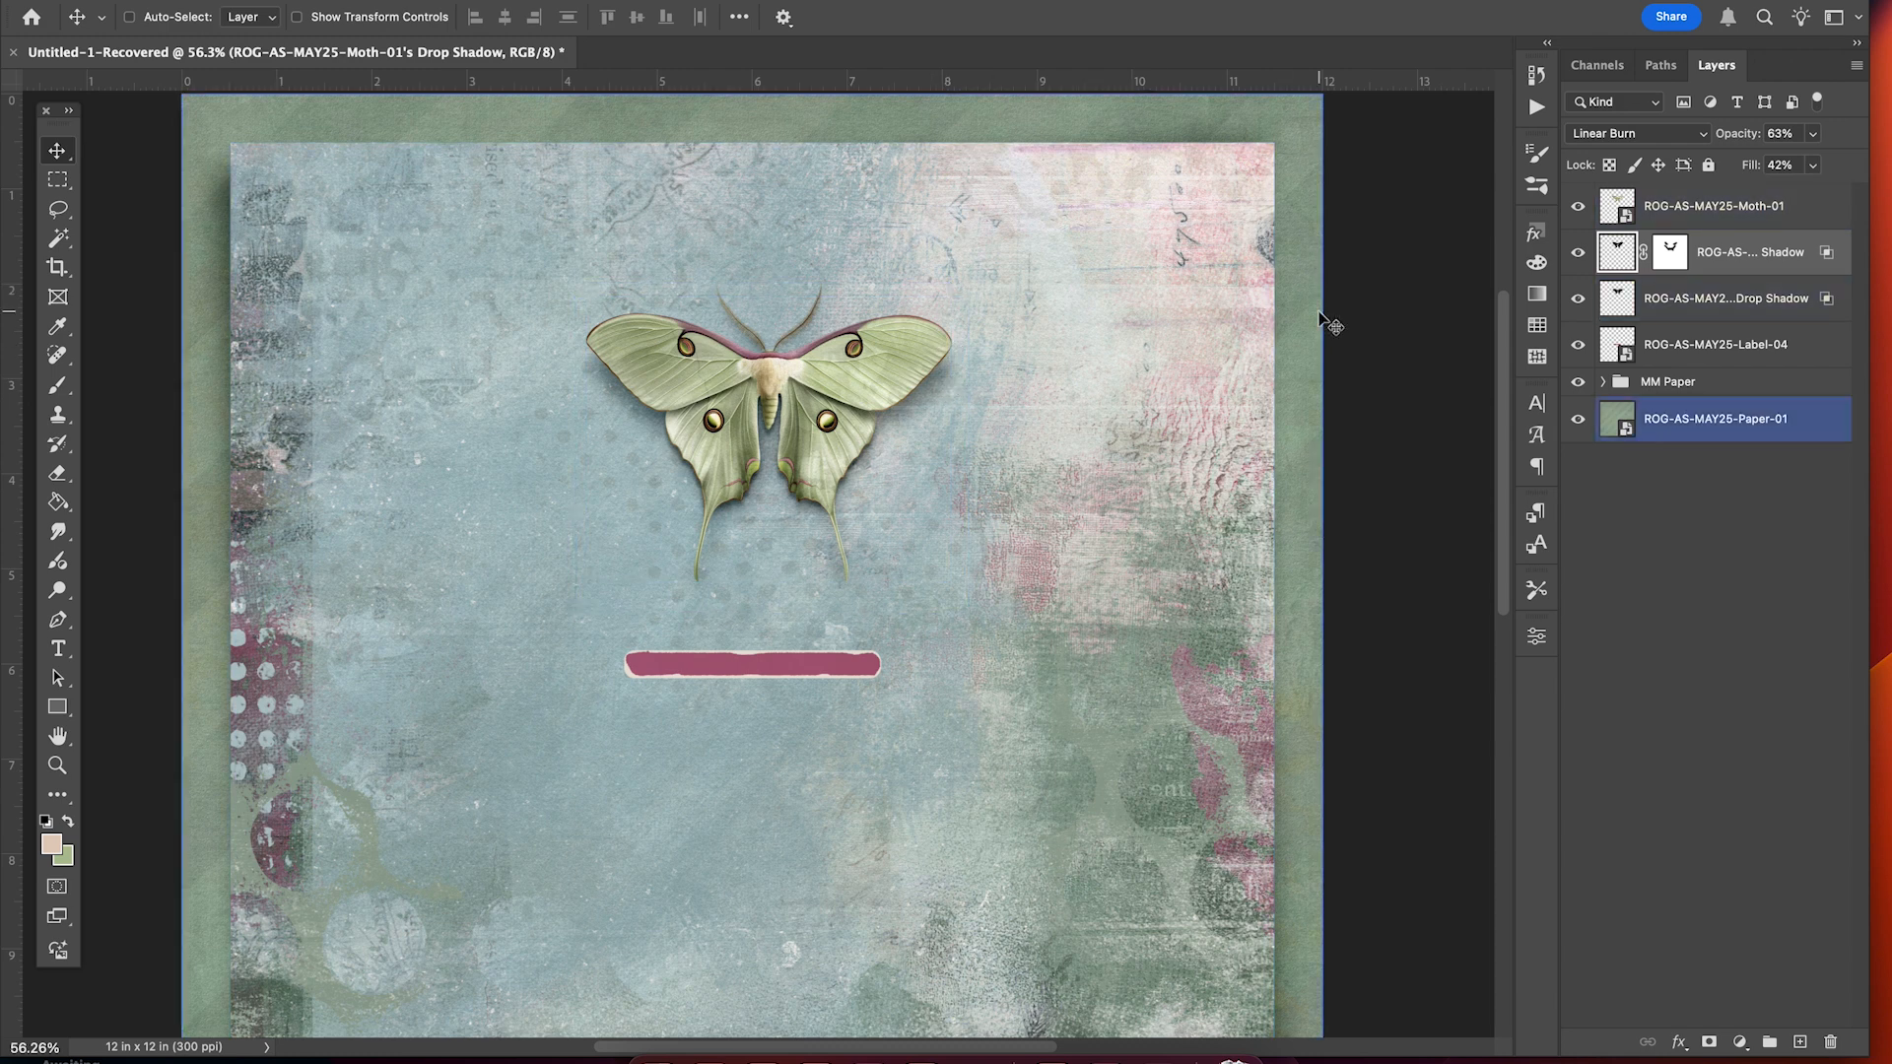
left_click(1616, 202)
left_click(1661, 384)
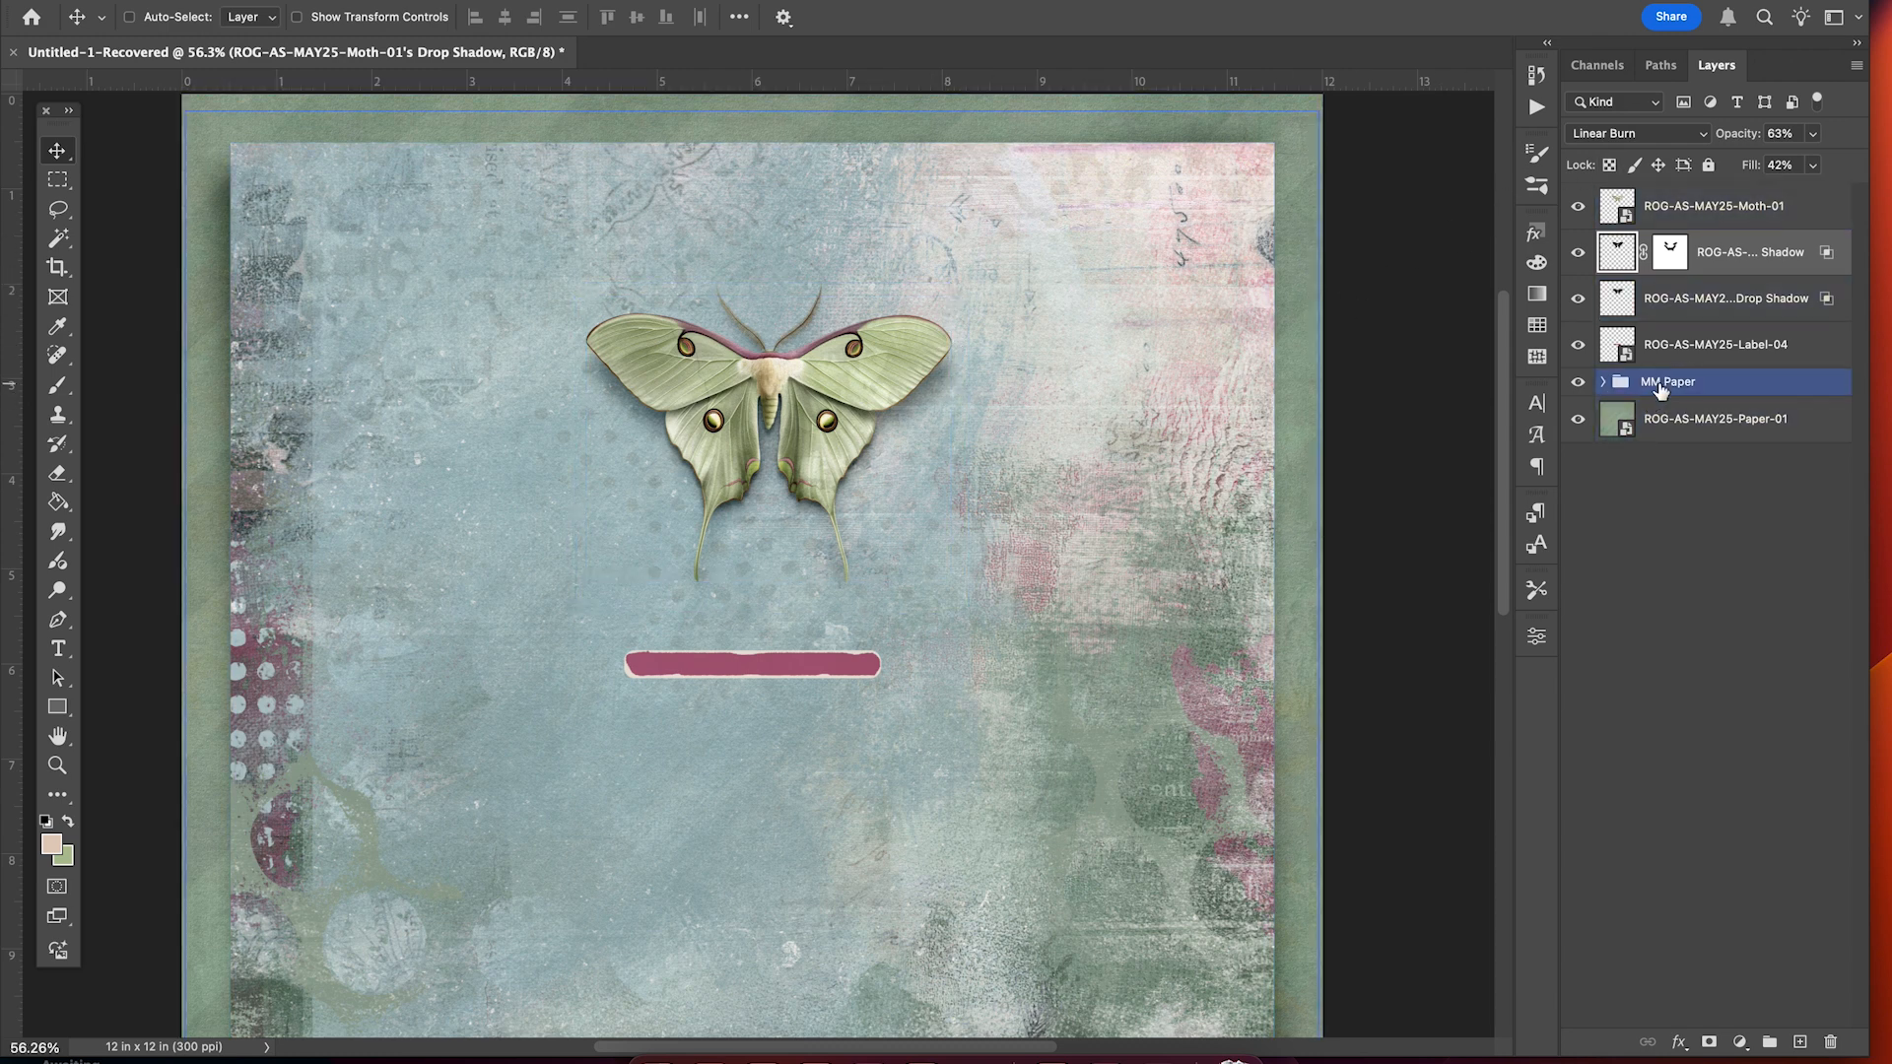
left_click(1695, 344)
left_click(1719, 209)
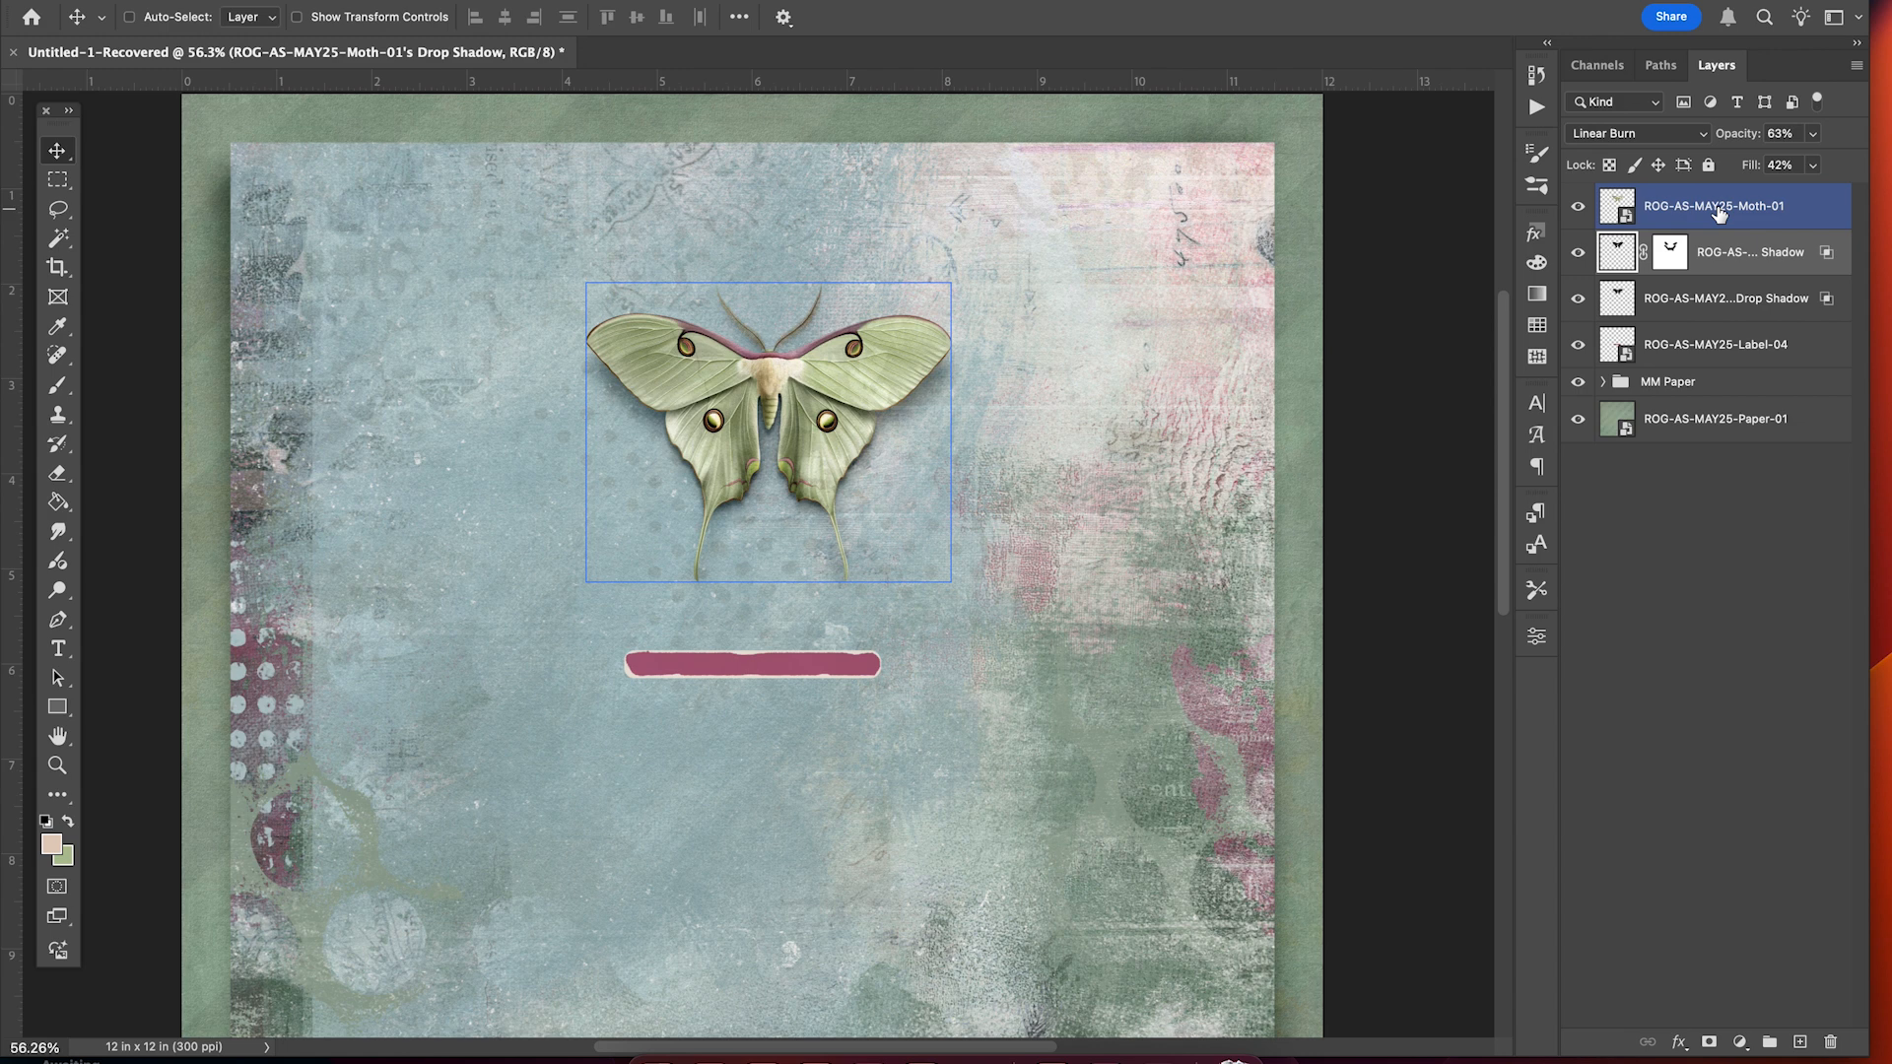
left_click(1716, 301)
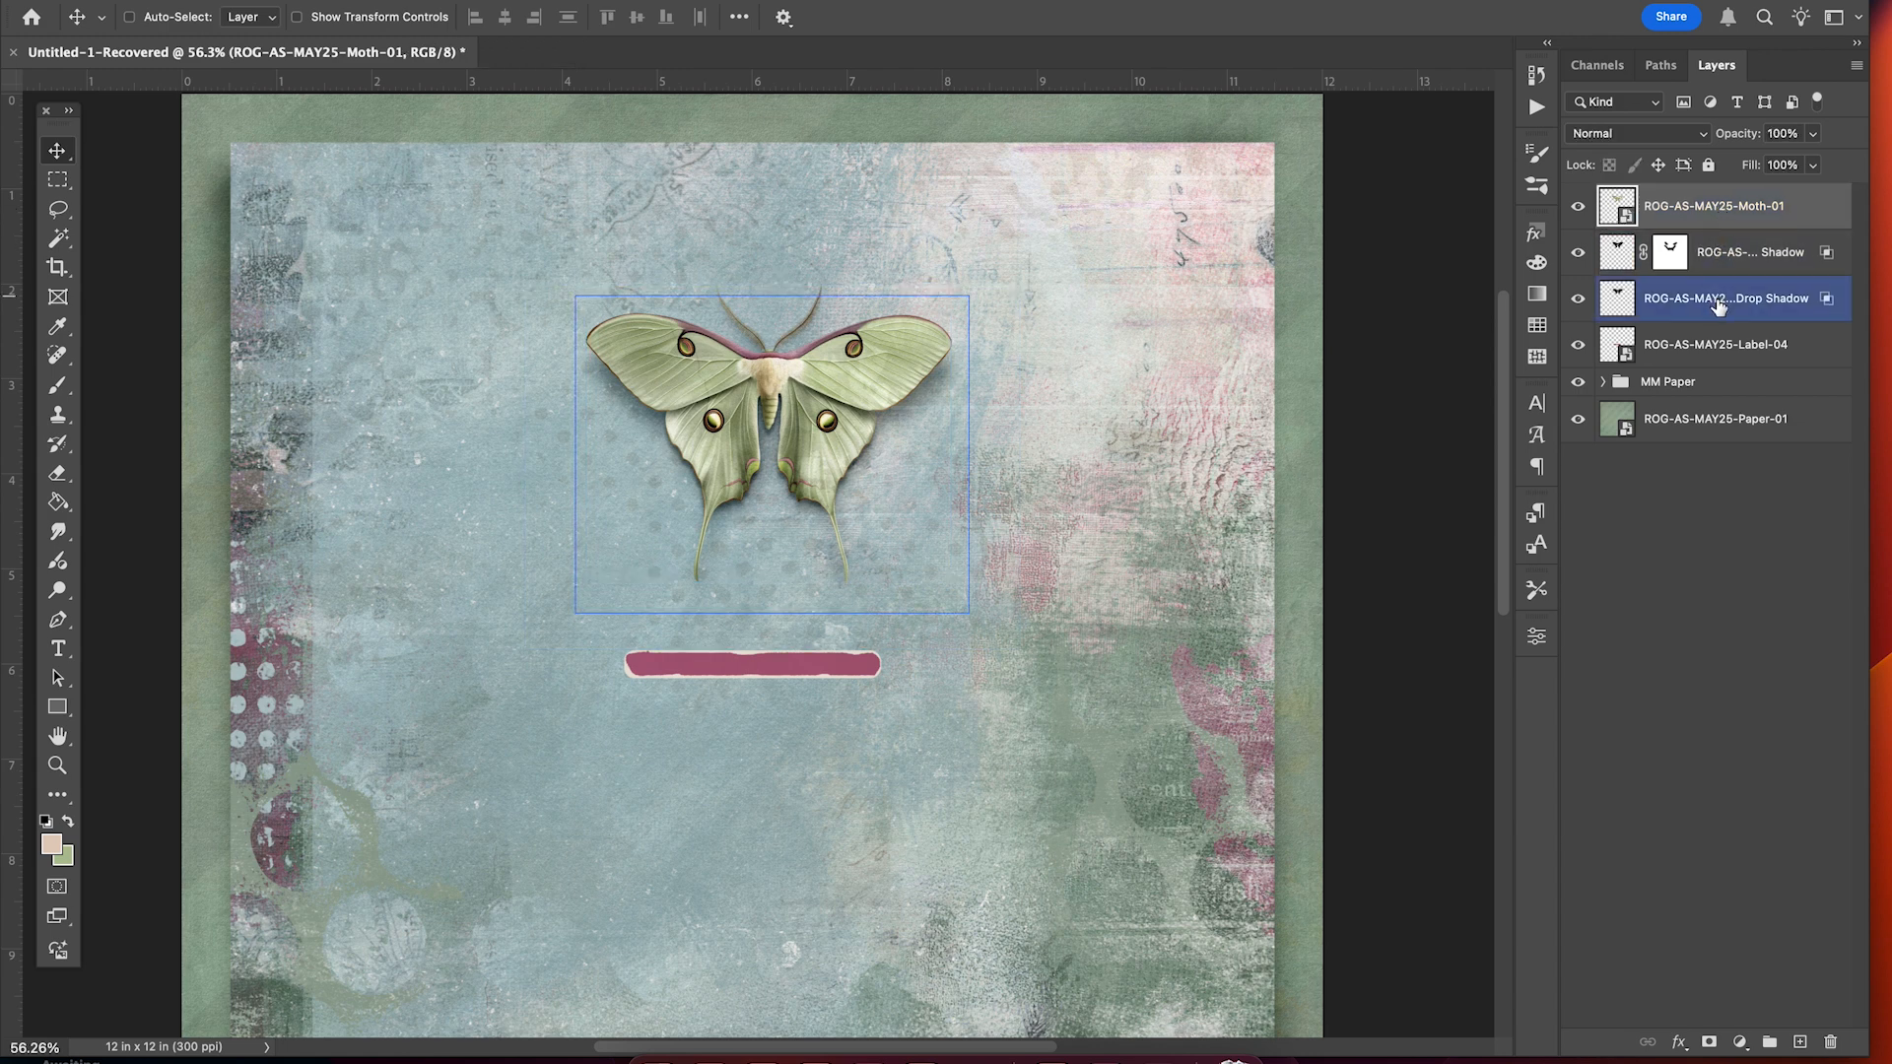
left_click(1718, 304, "shift")
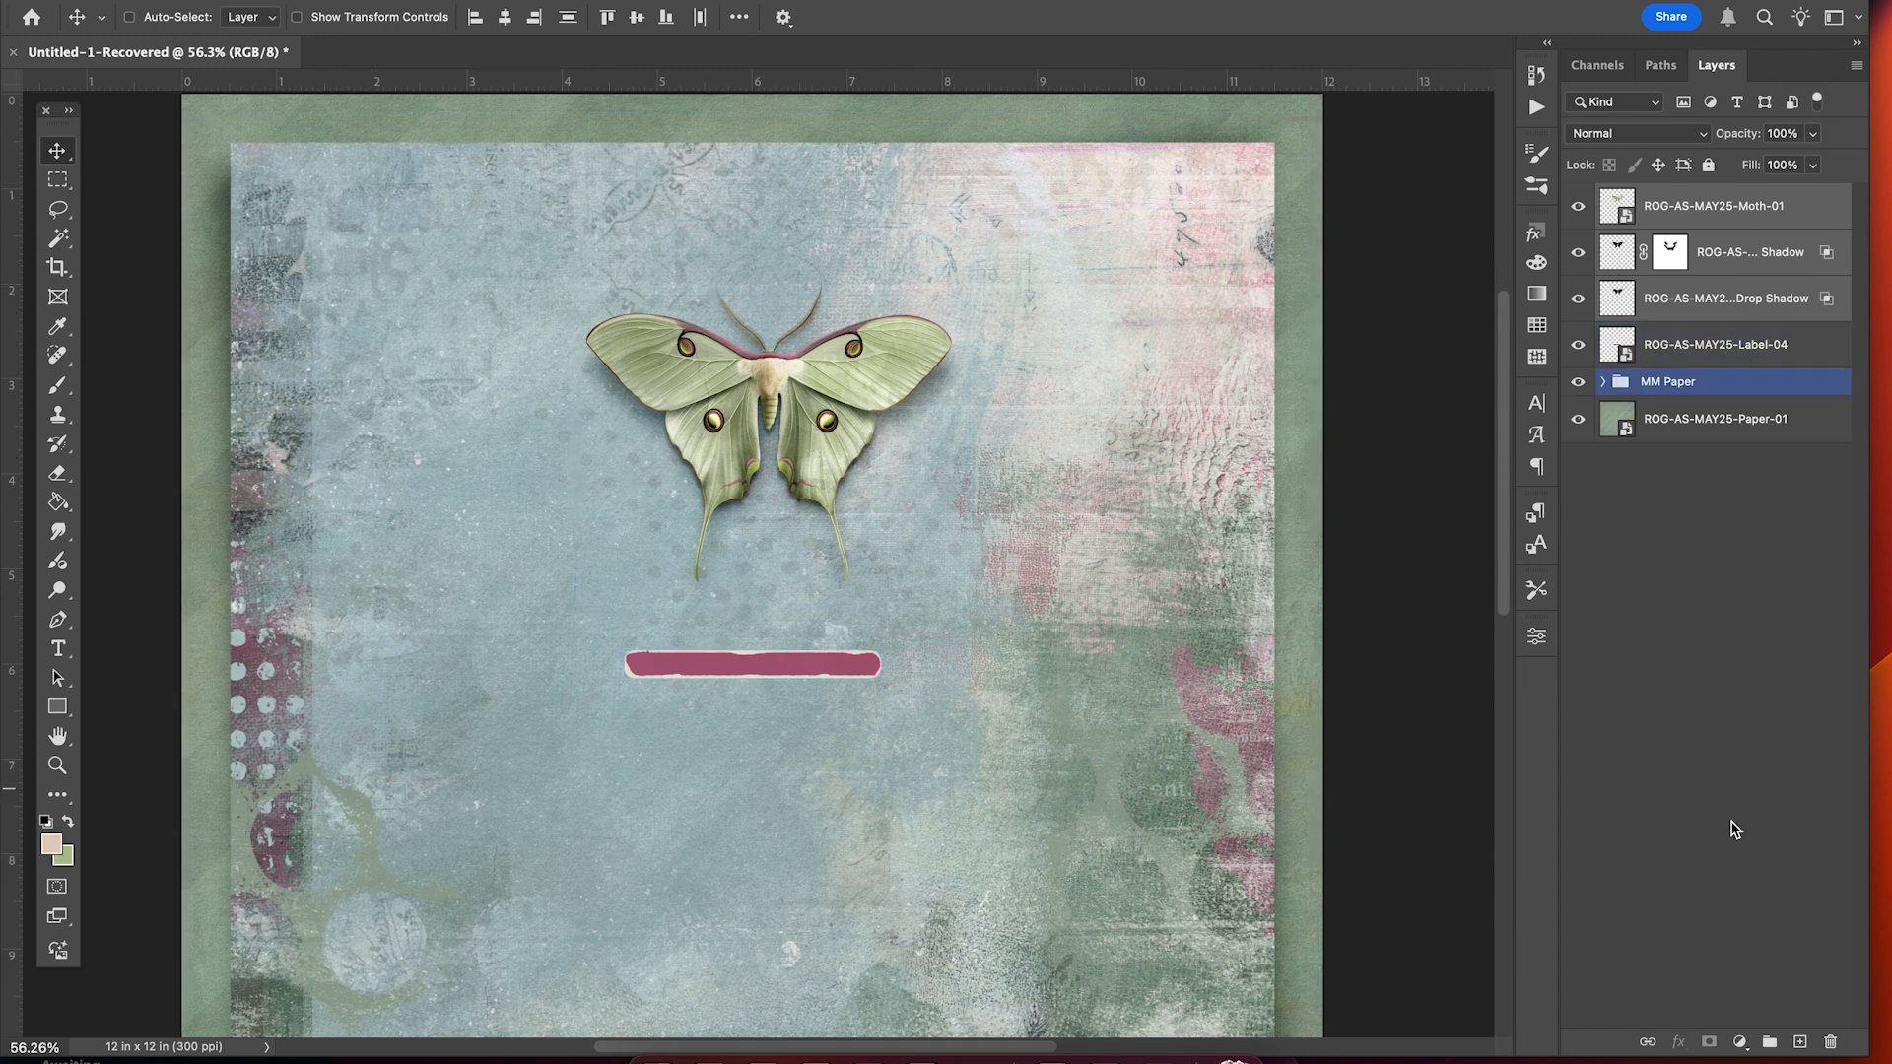
left_click(1771, 1042)
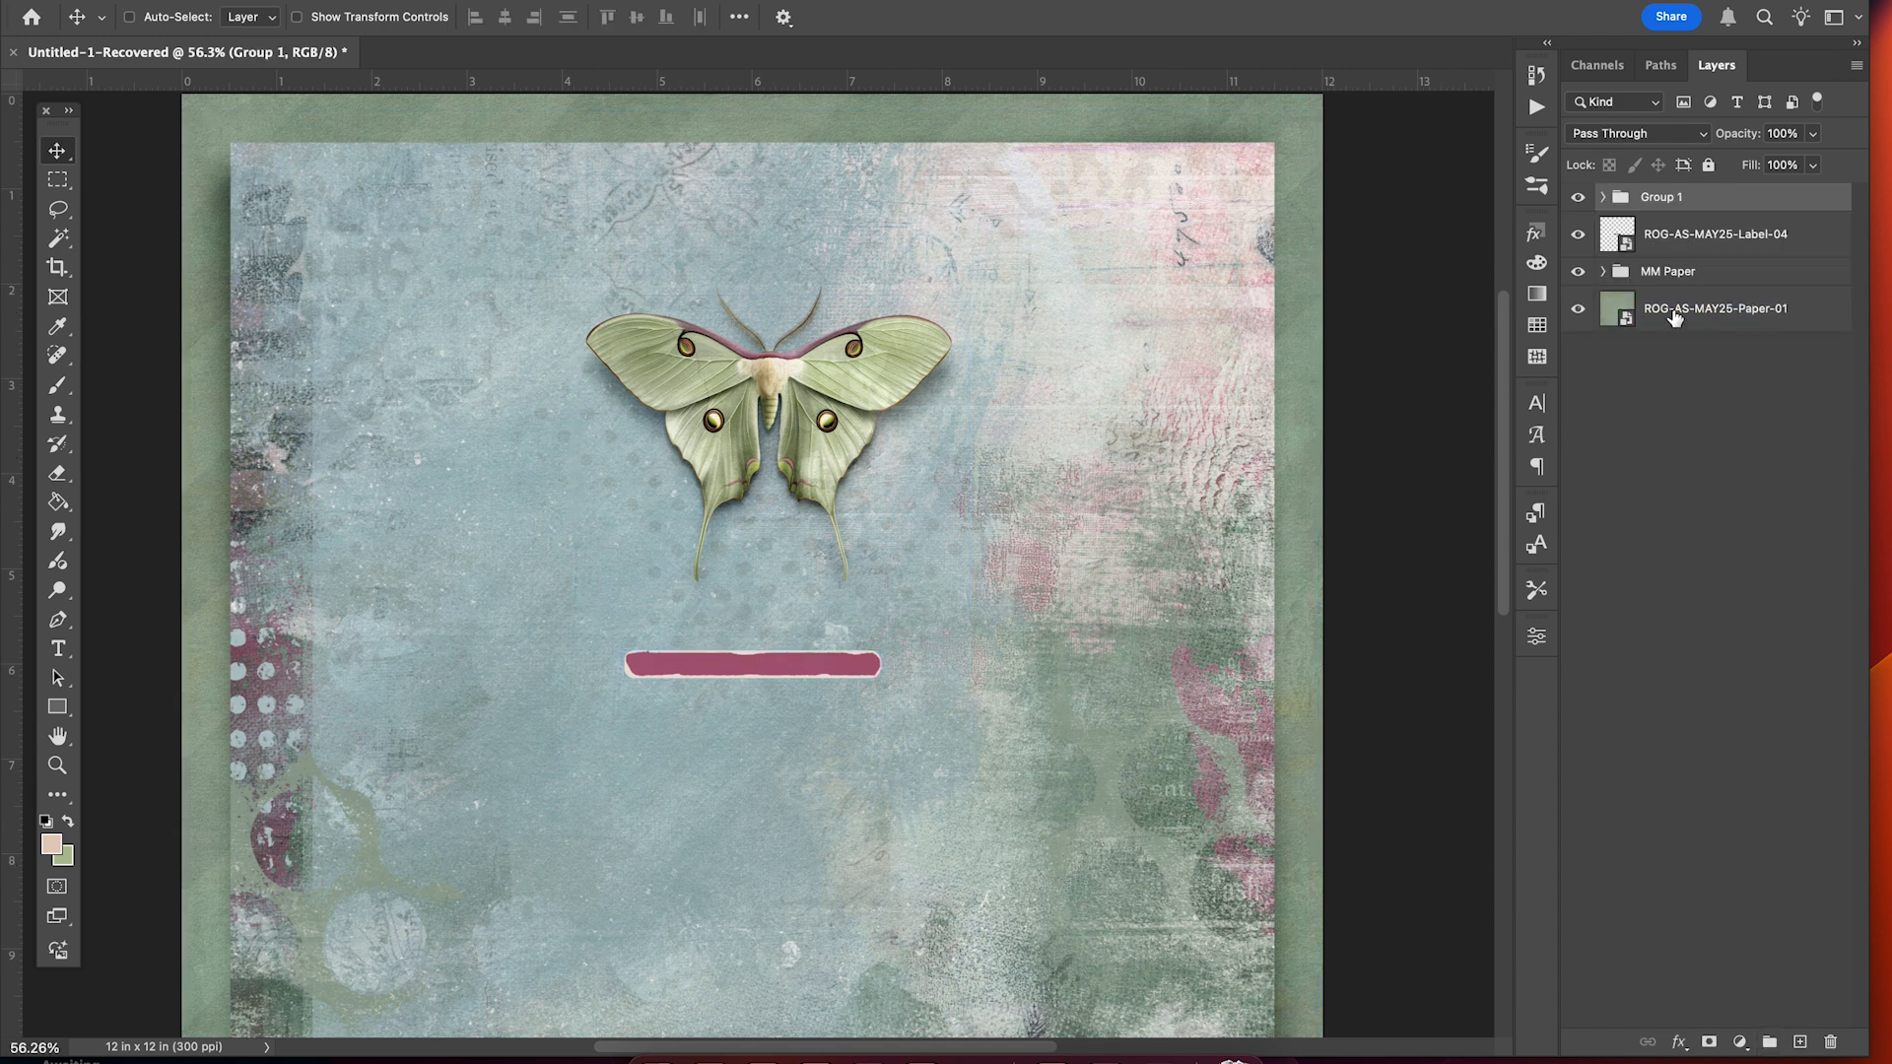
Name the group 'Moth' and move it higher on the page.
double_click(1663, 197)
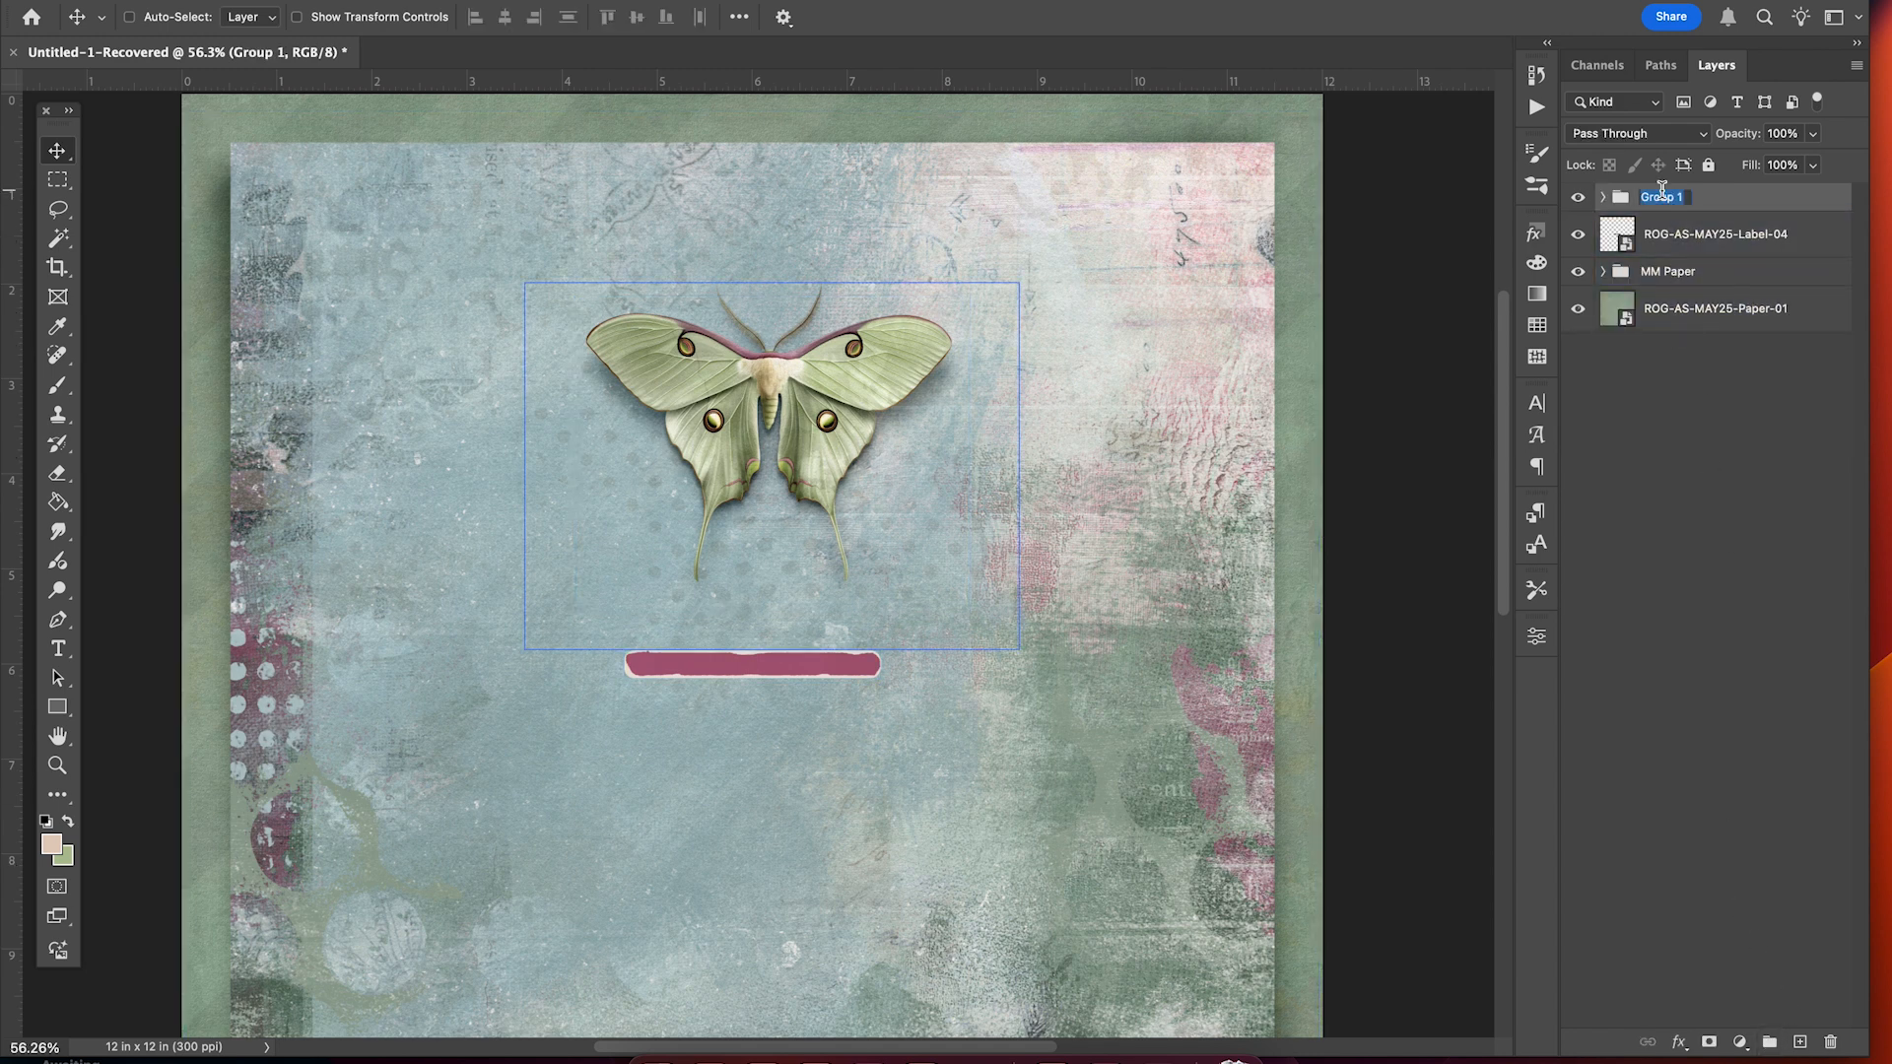
type("Moth")
key("Return")
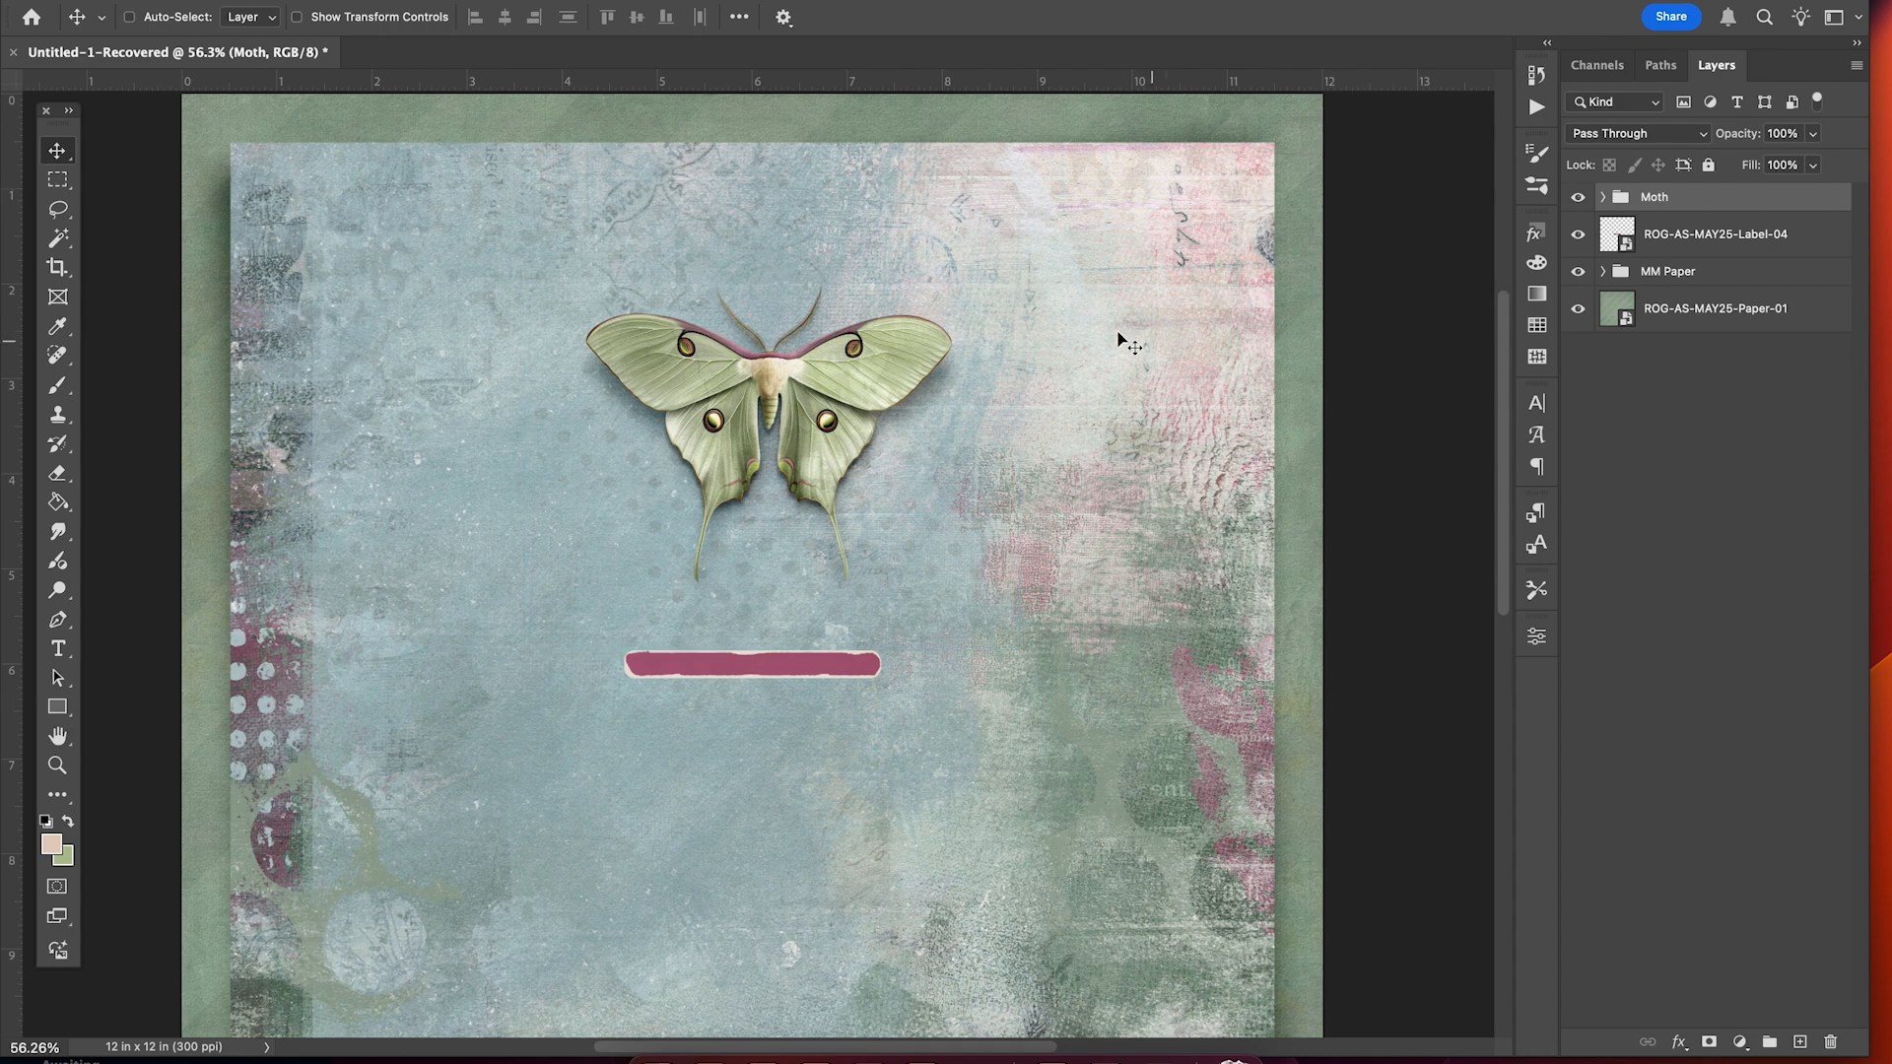
left_click_drag(874, 380, 914, 312)
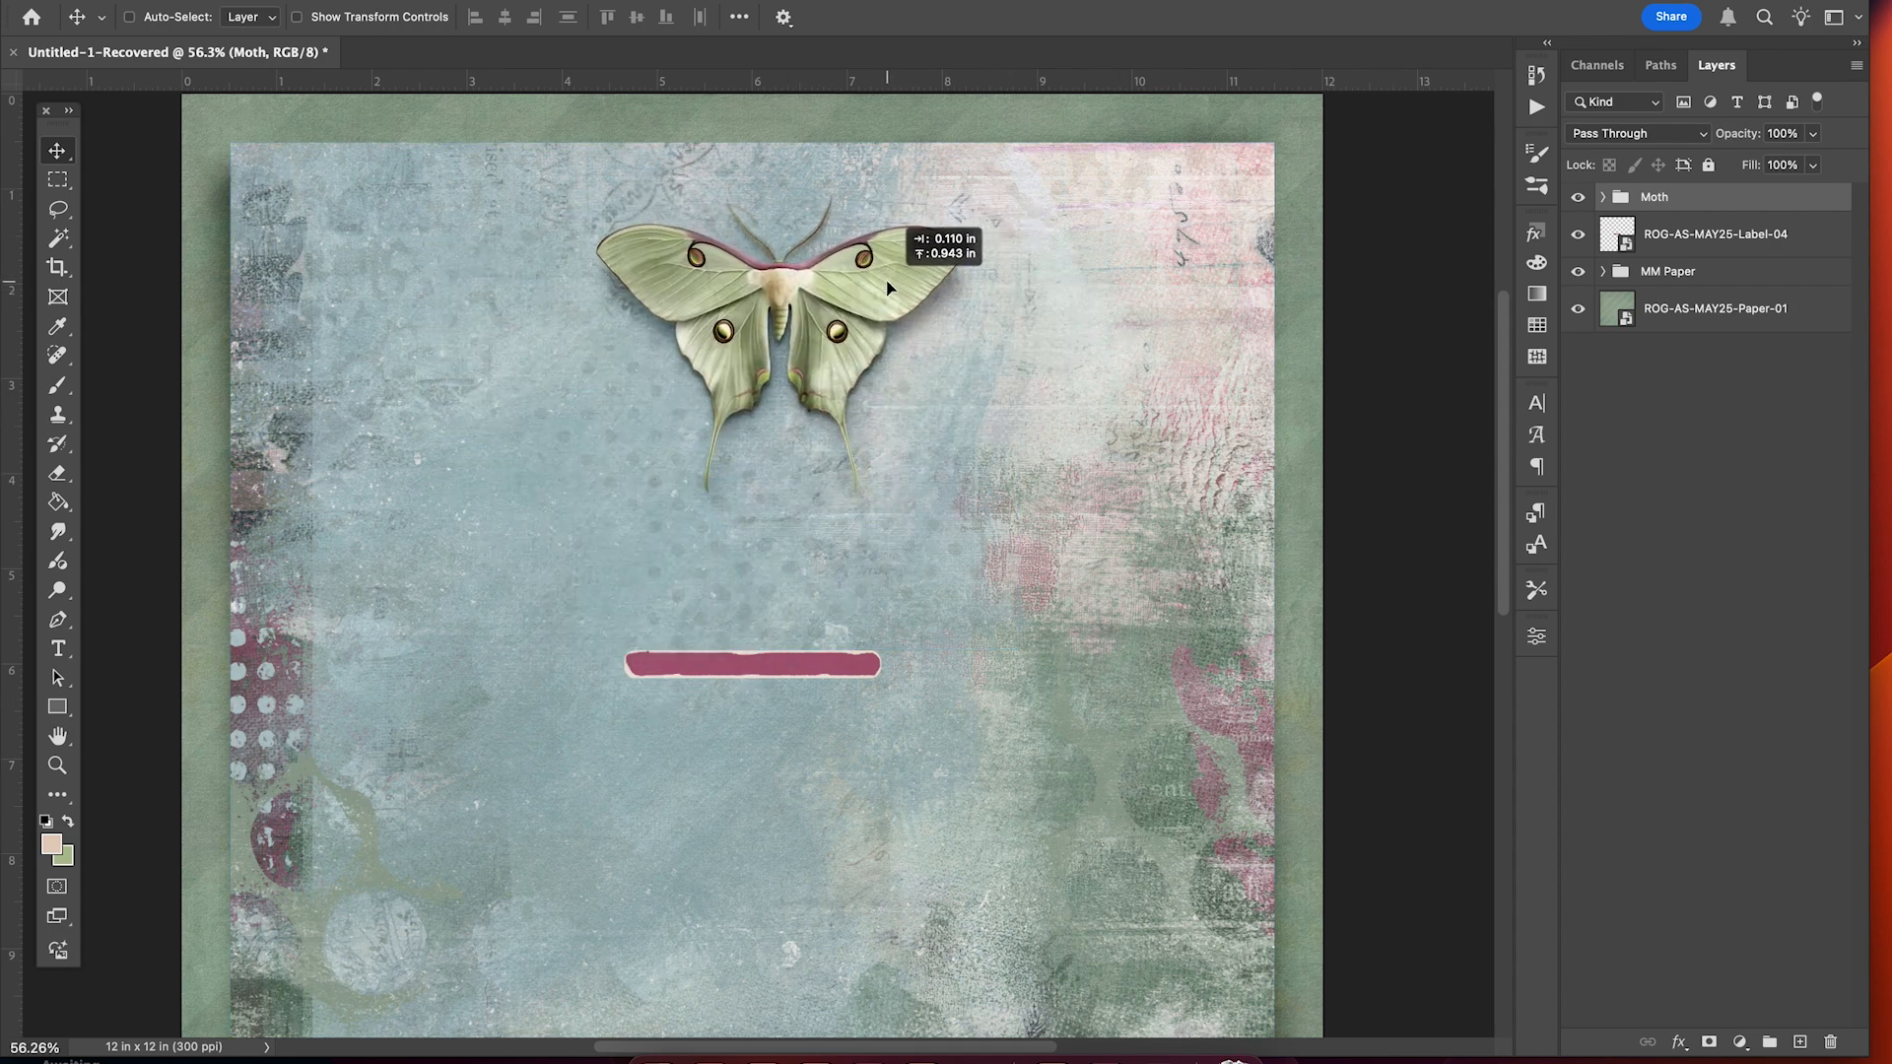
left_click_drag(914, 313, 913, 314)
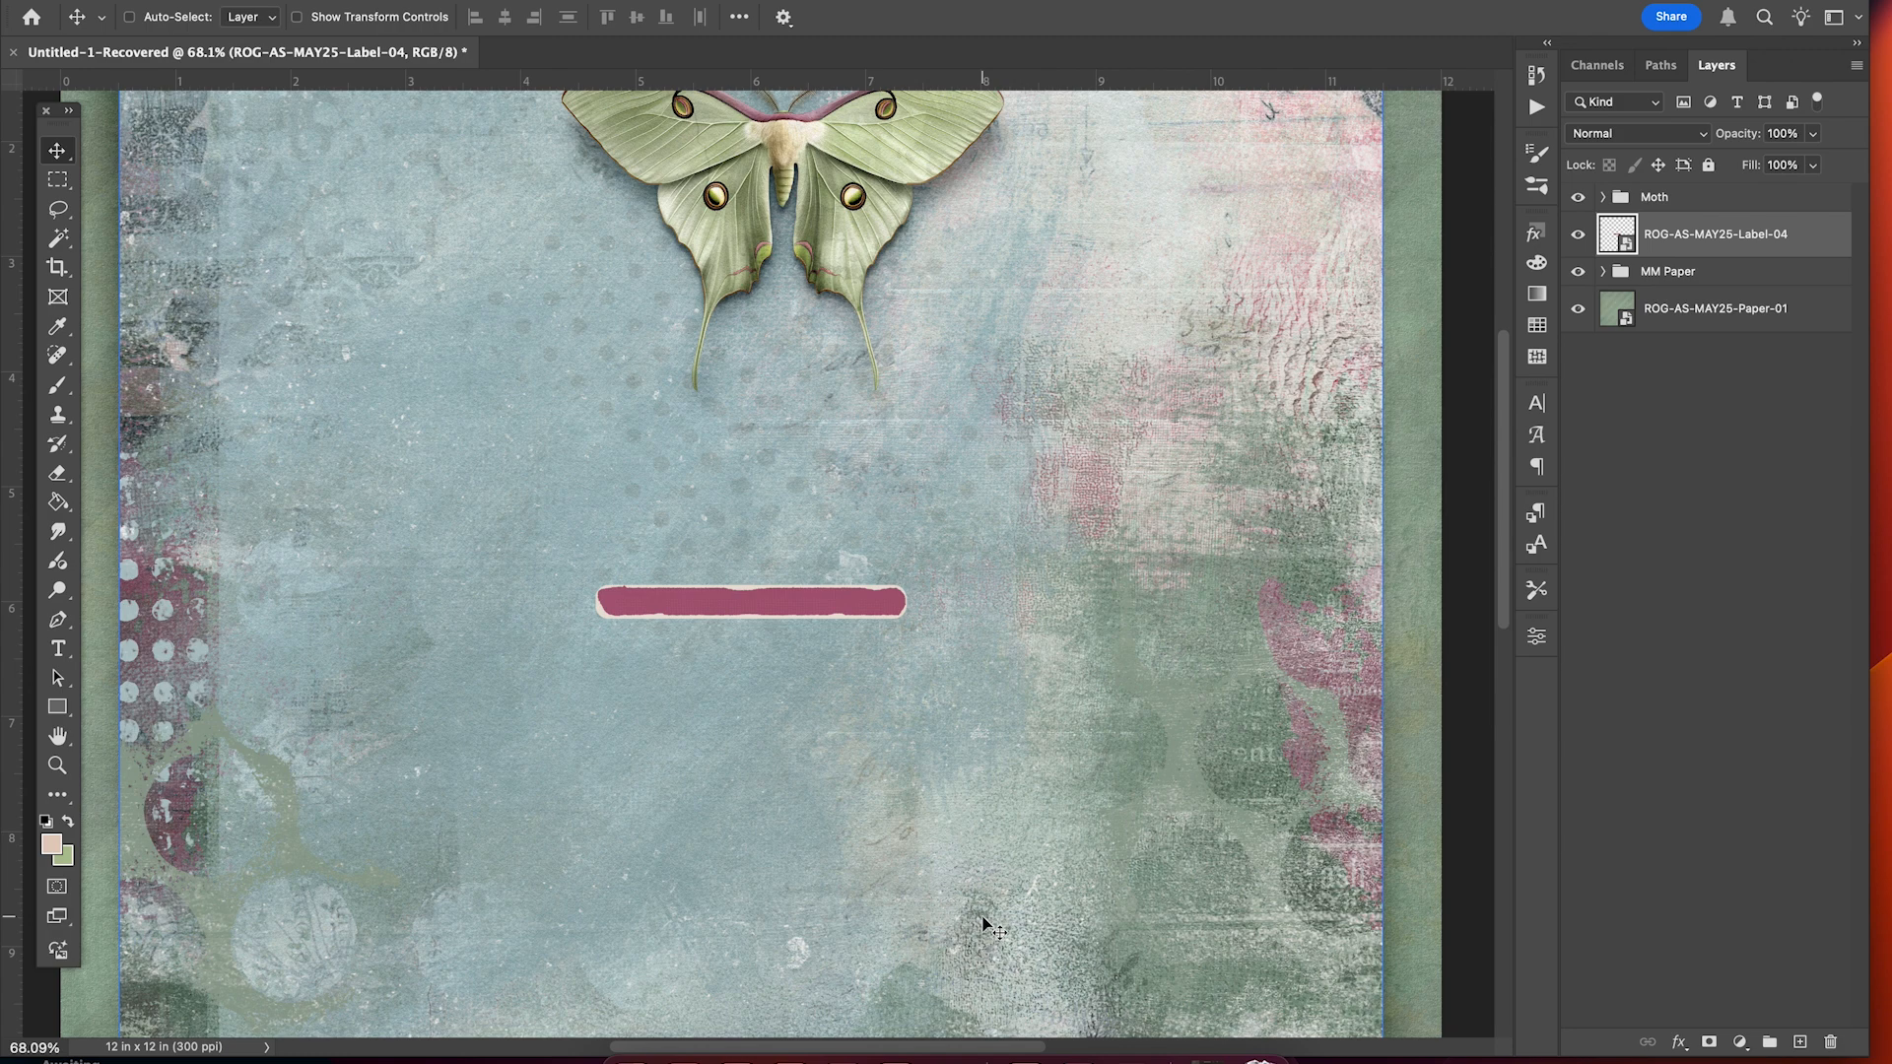
Give the pink label a Linear Burn drop shadow at 42% opacity with 27 px size.
scroll(970, 803, "up", 3)
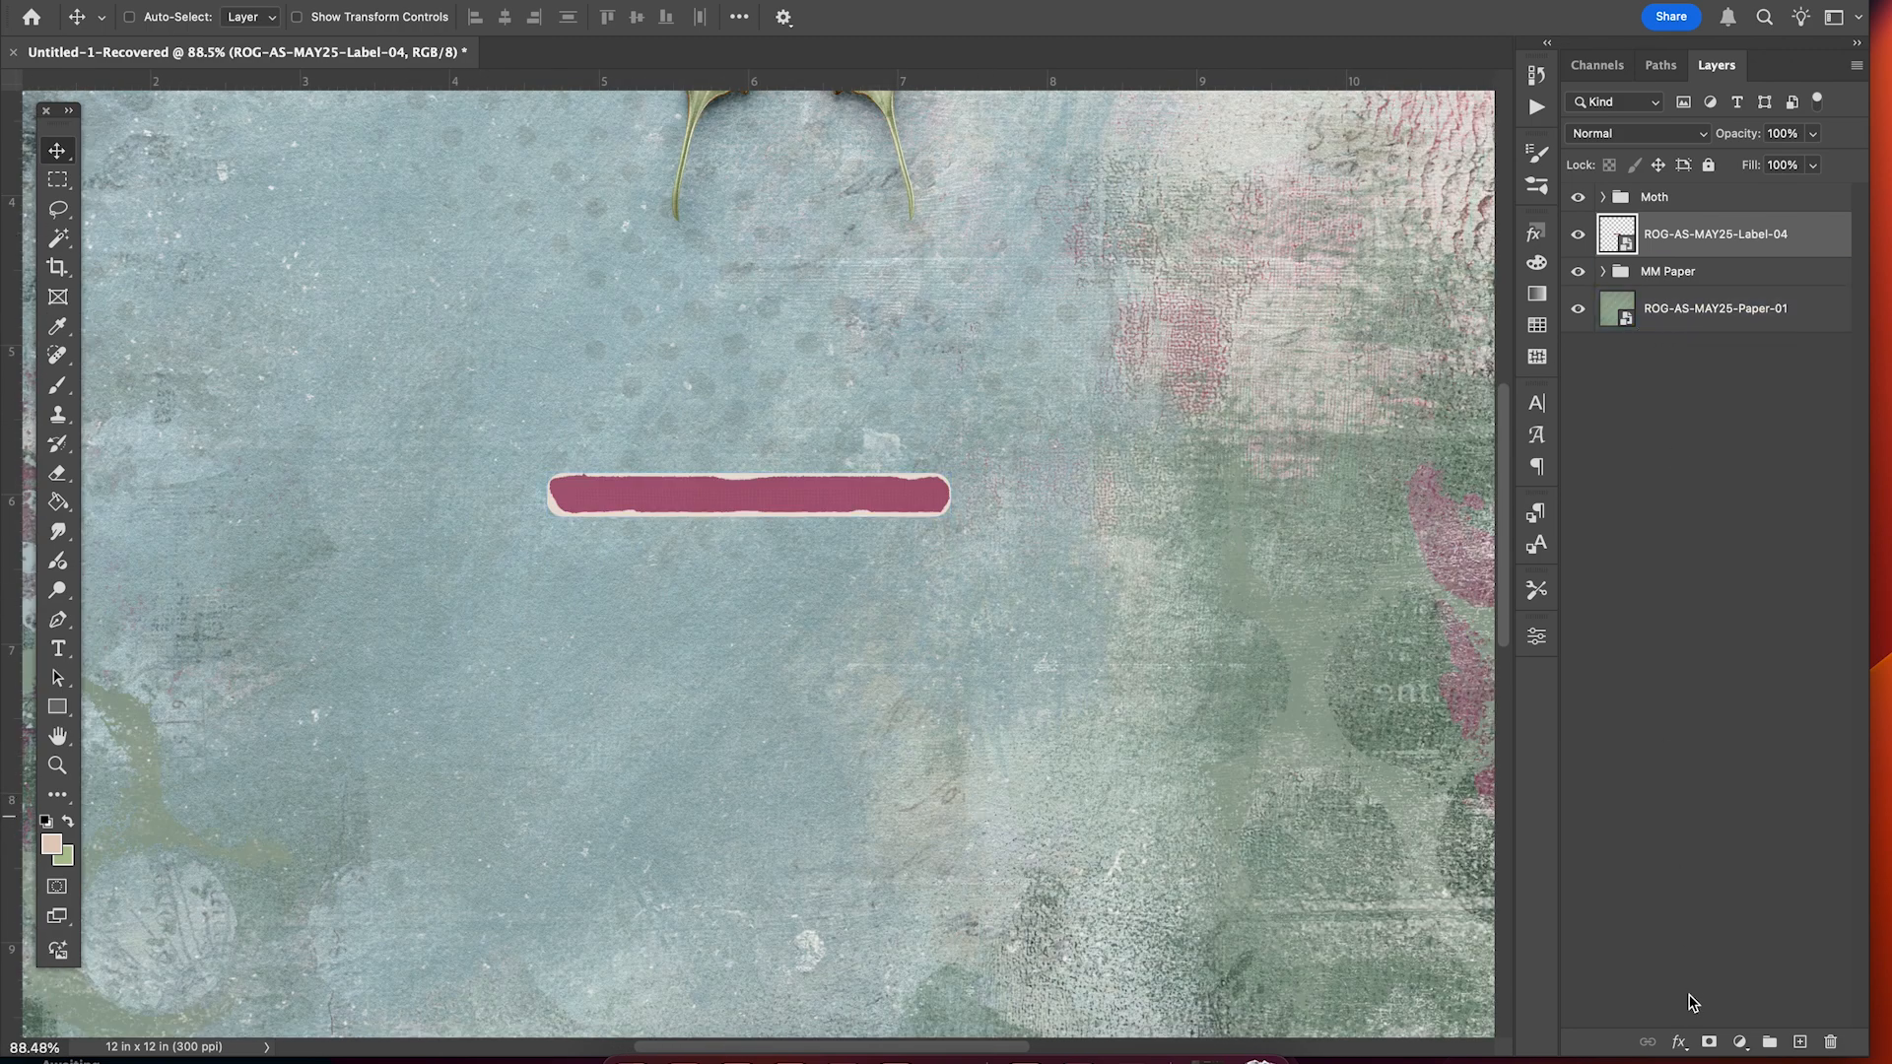
left_click(1678, 1042)
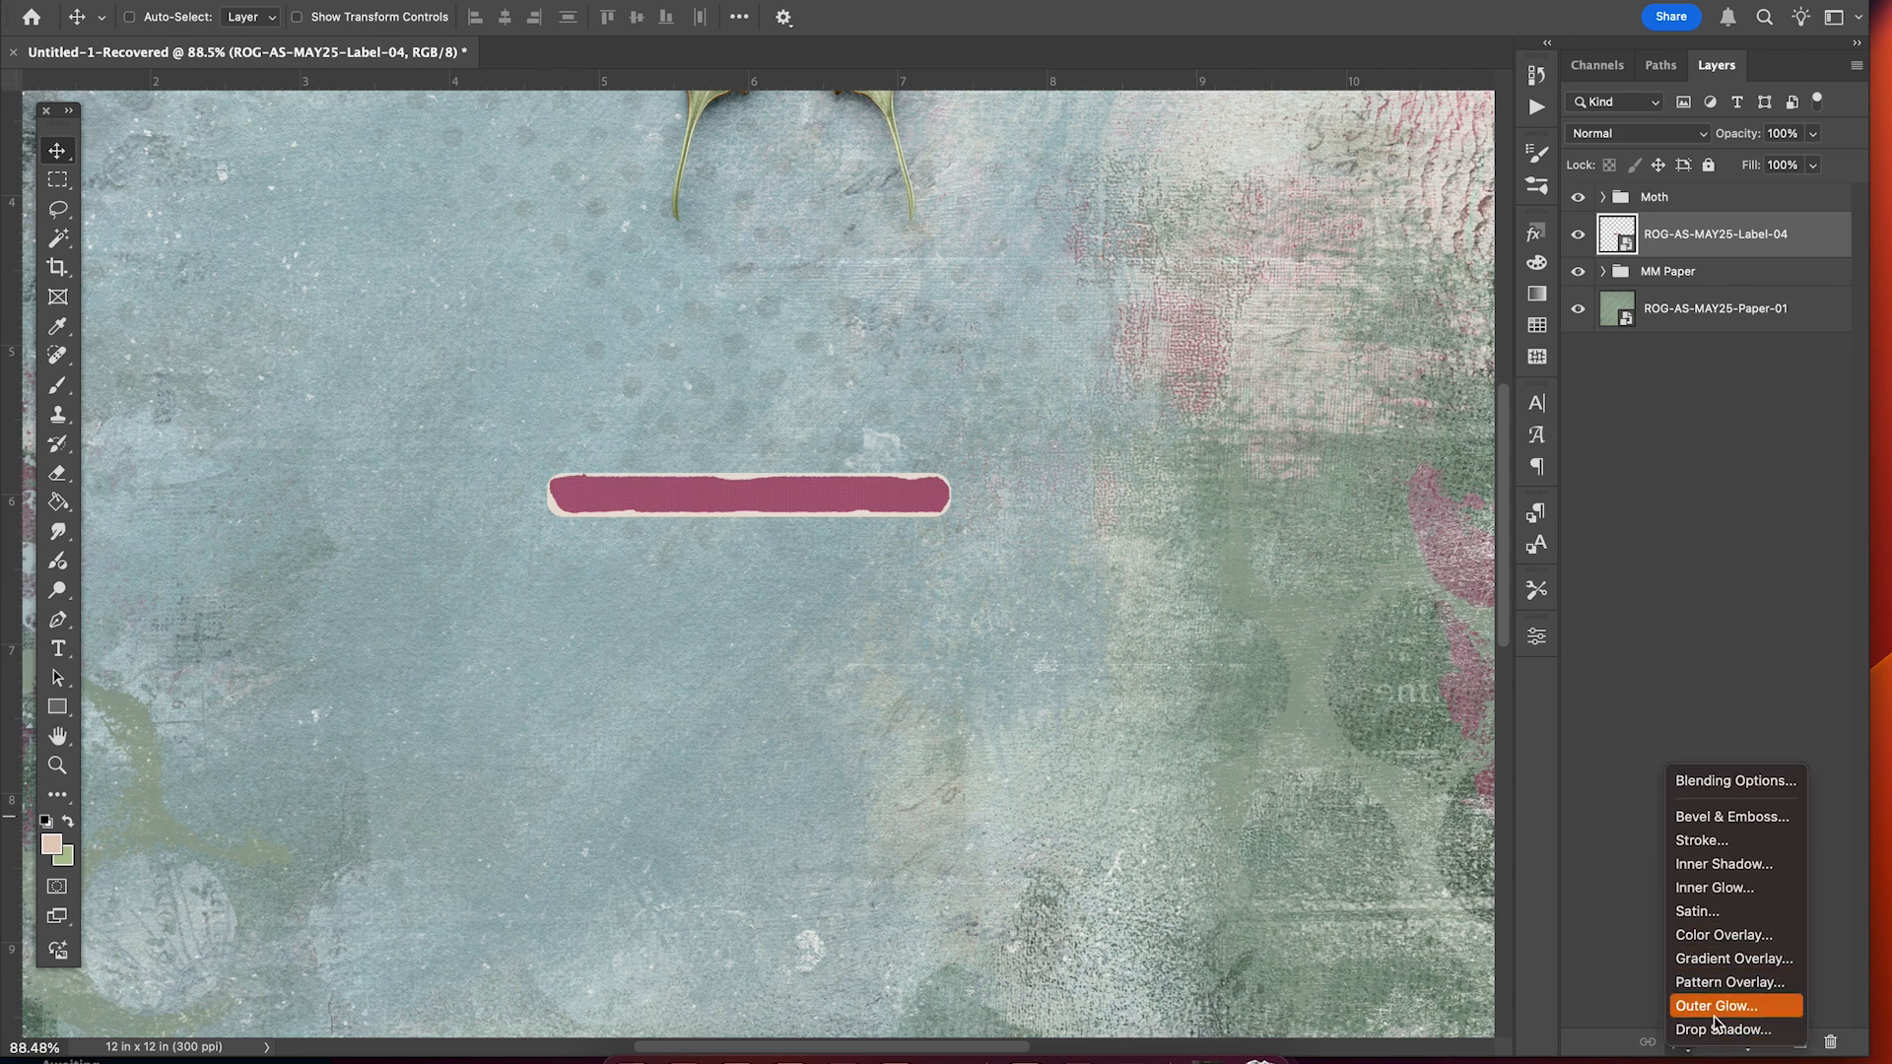
left_click(1718, 1030)
scroll(1170, 843, "down", 6)
scroll(1170, 843, "left", 4)
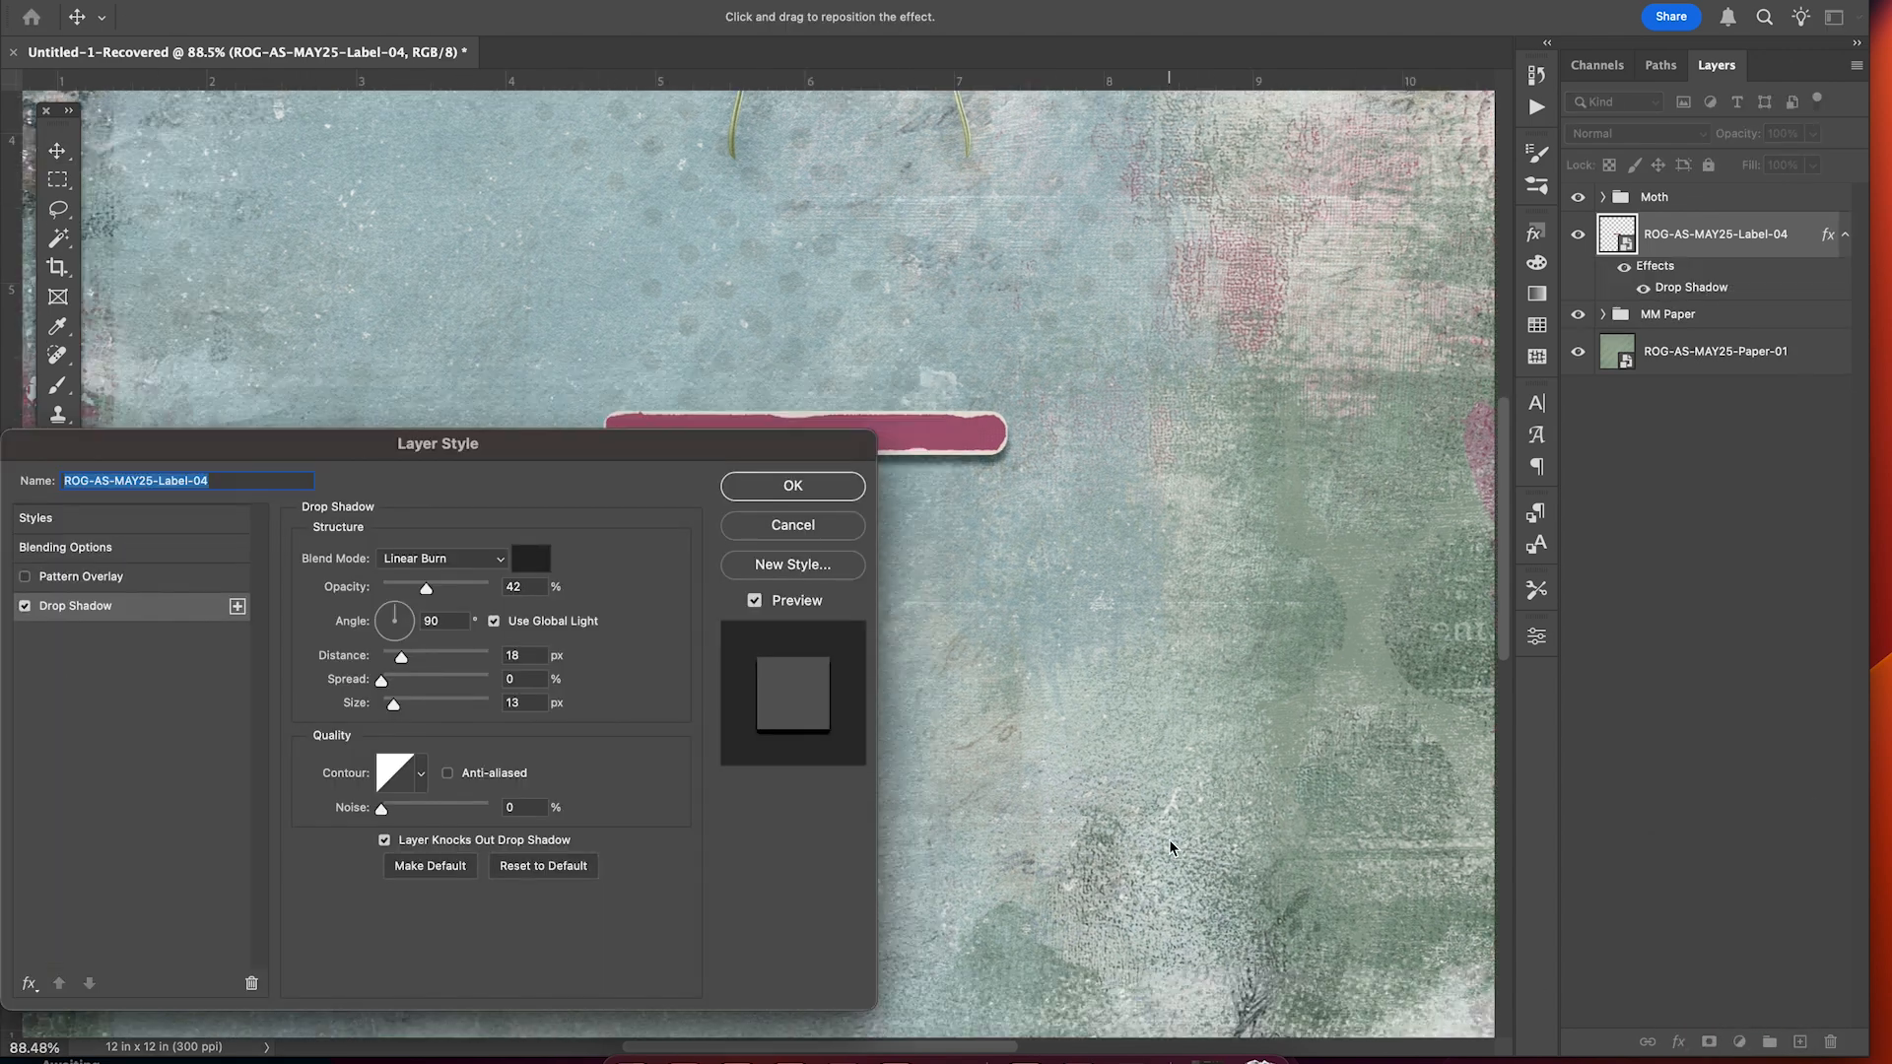
scroll(1170, 843, "down", 2)
scroll(1170, 842, "up", 2)
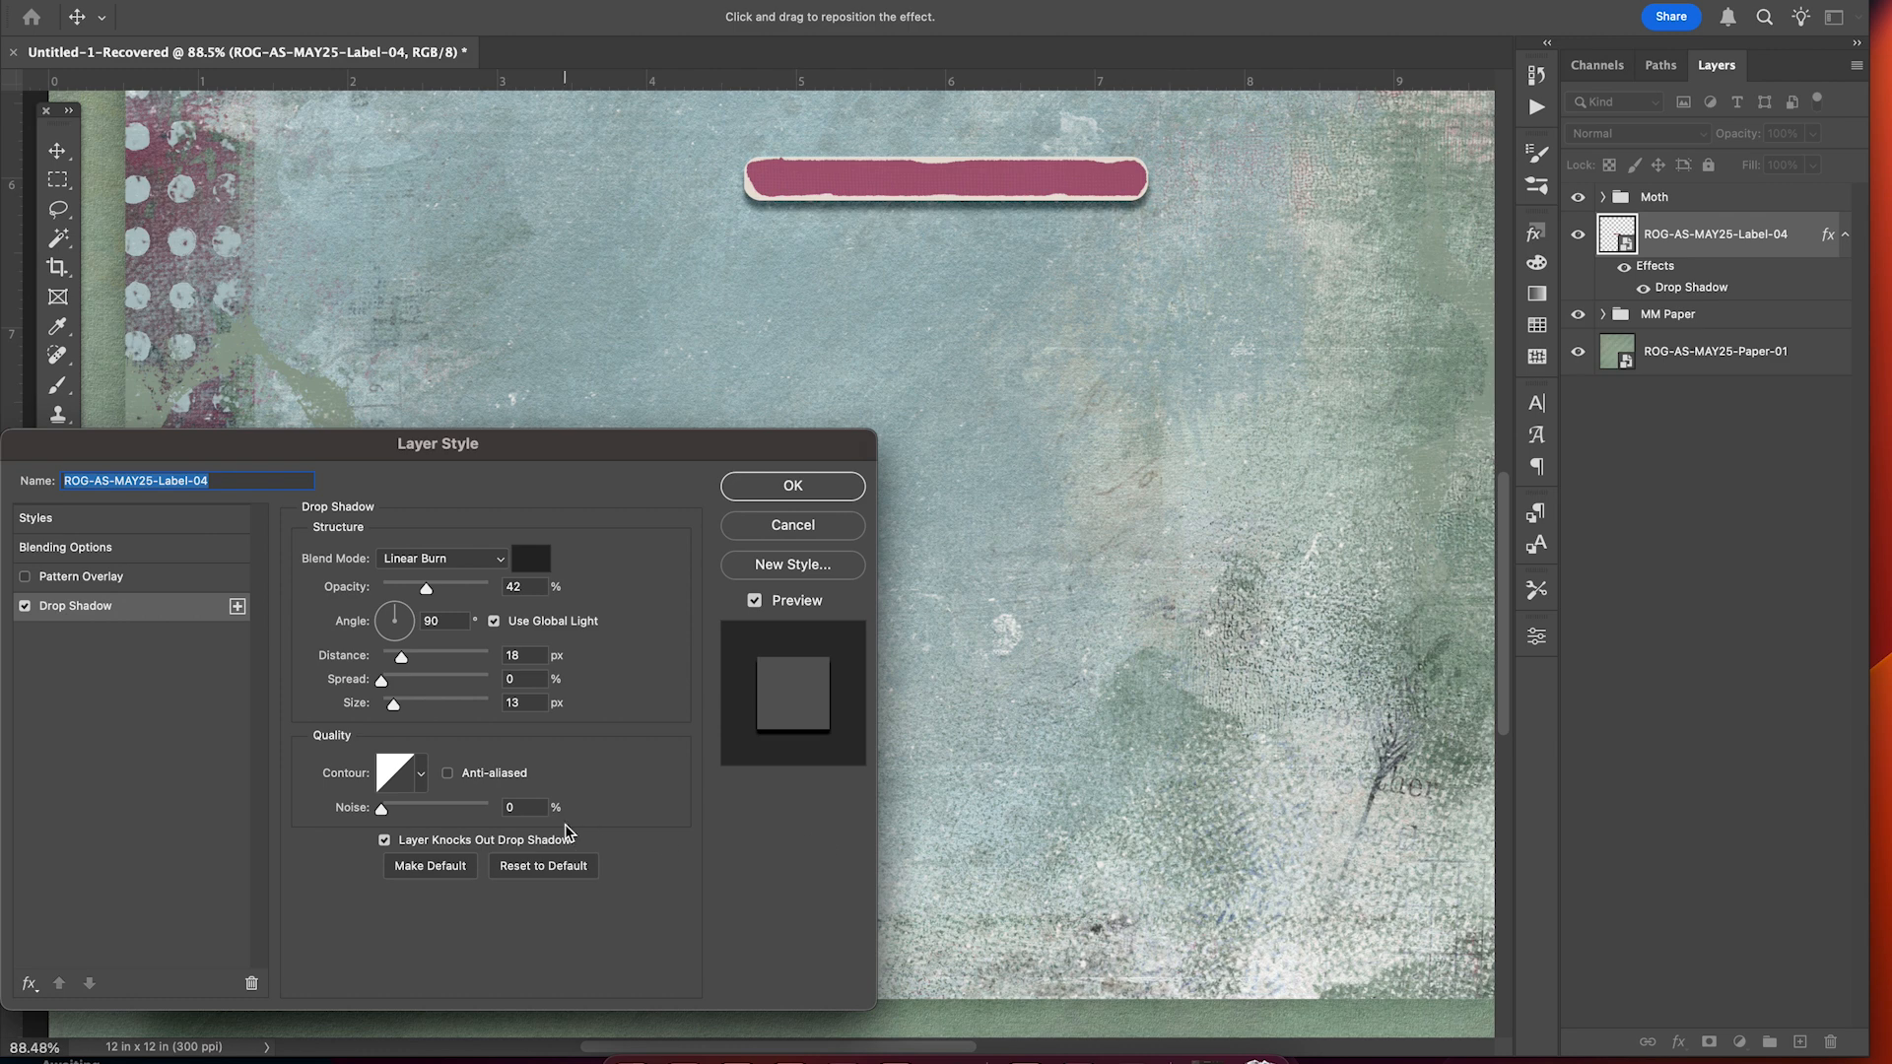
left_click_drag(399, 705, 401, 705)
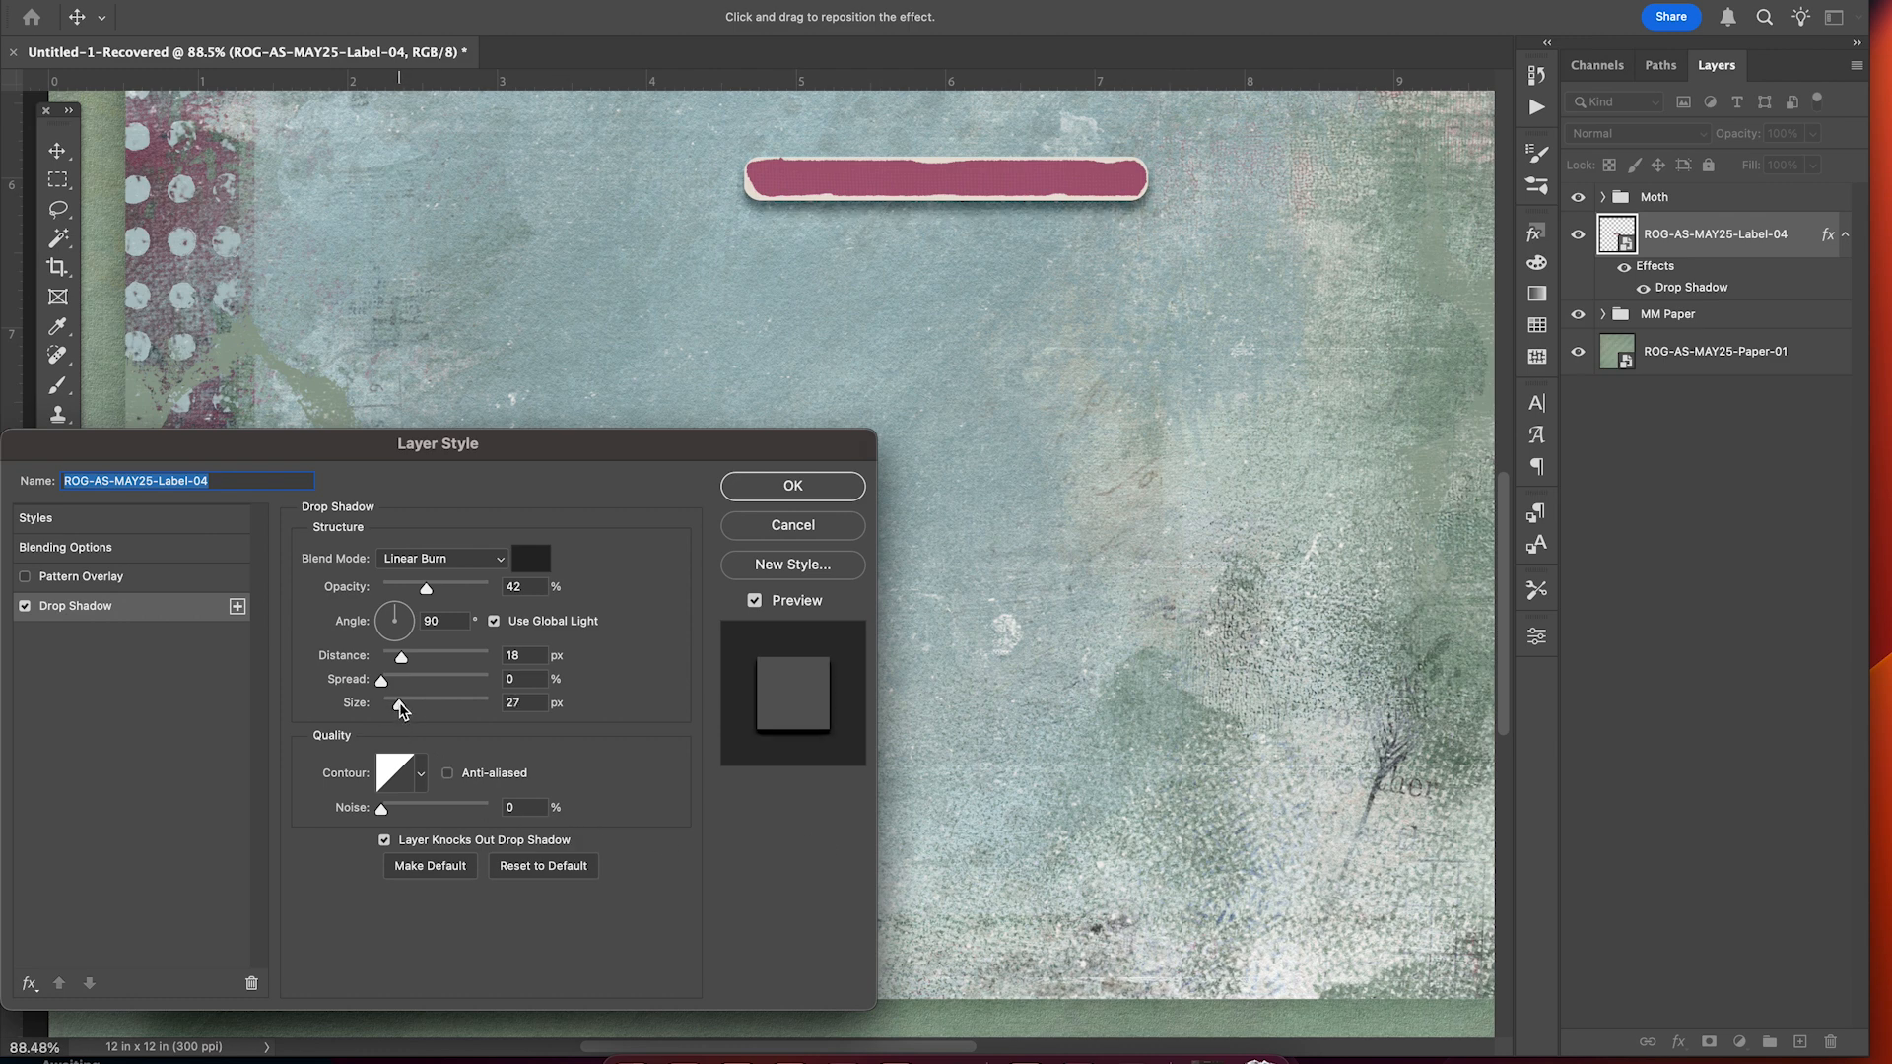
left_click(400, 707)
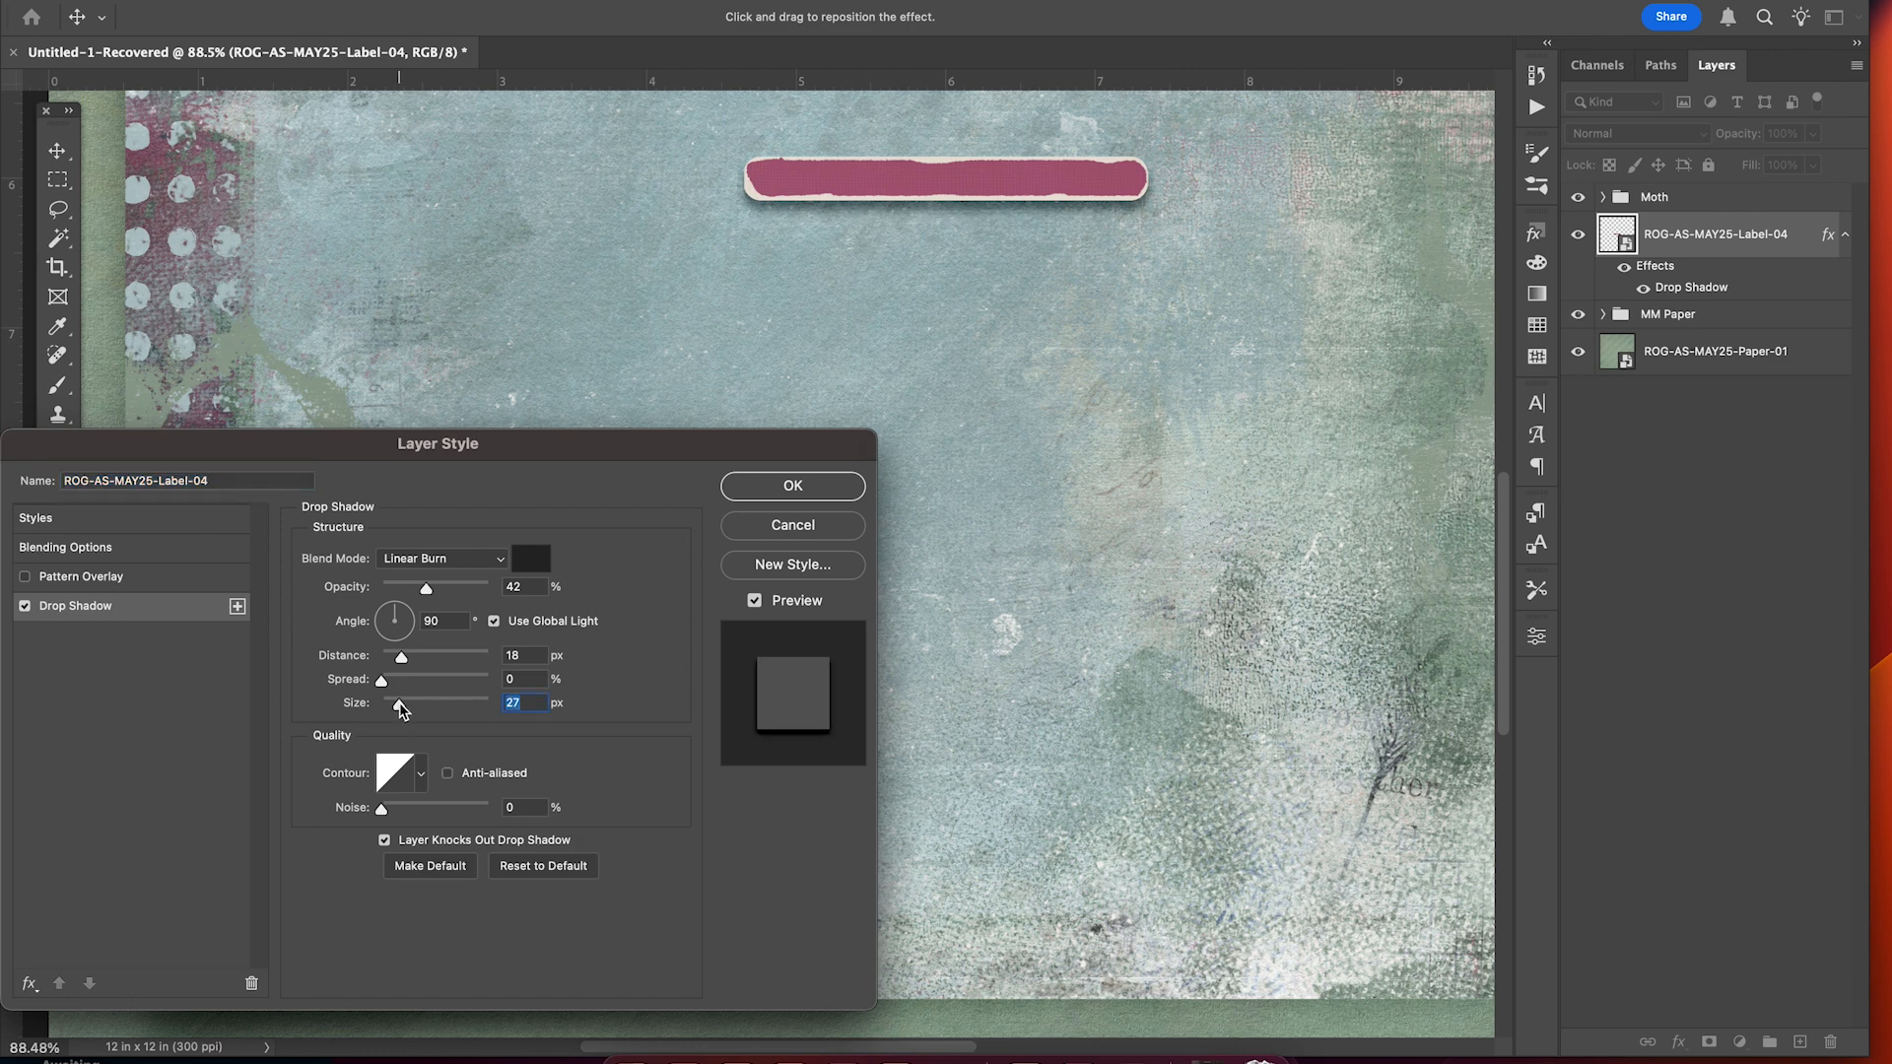
left_click(794, 486)
Convert the label's drop shadow into its own layer and select it.
scroll(1047, 427, "up", 4)
scroll(1047, 427, "right", 2)
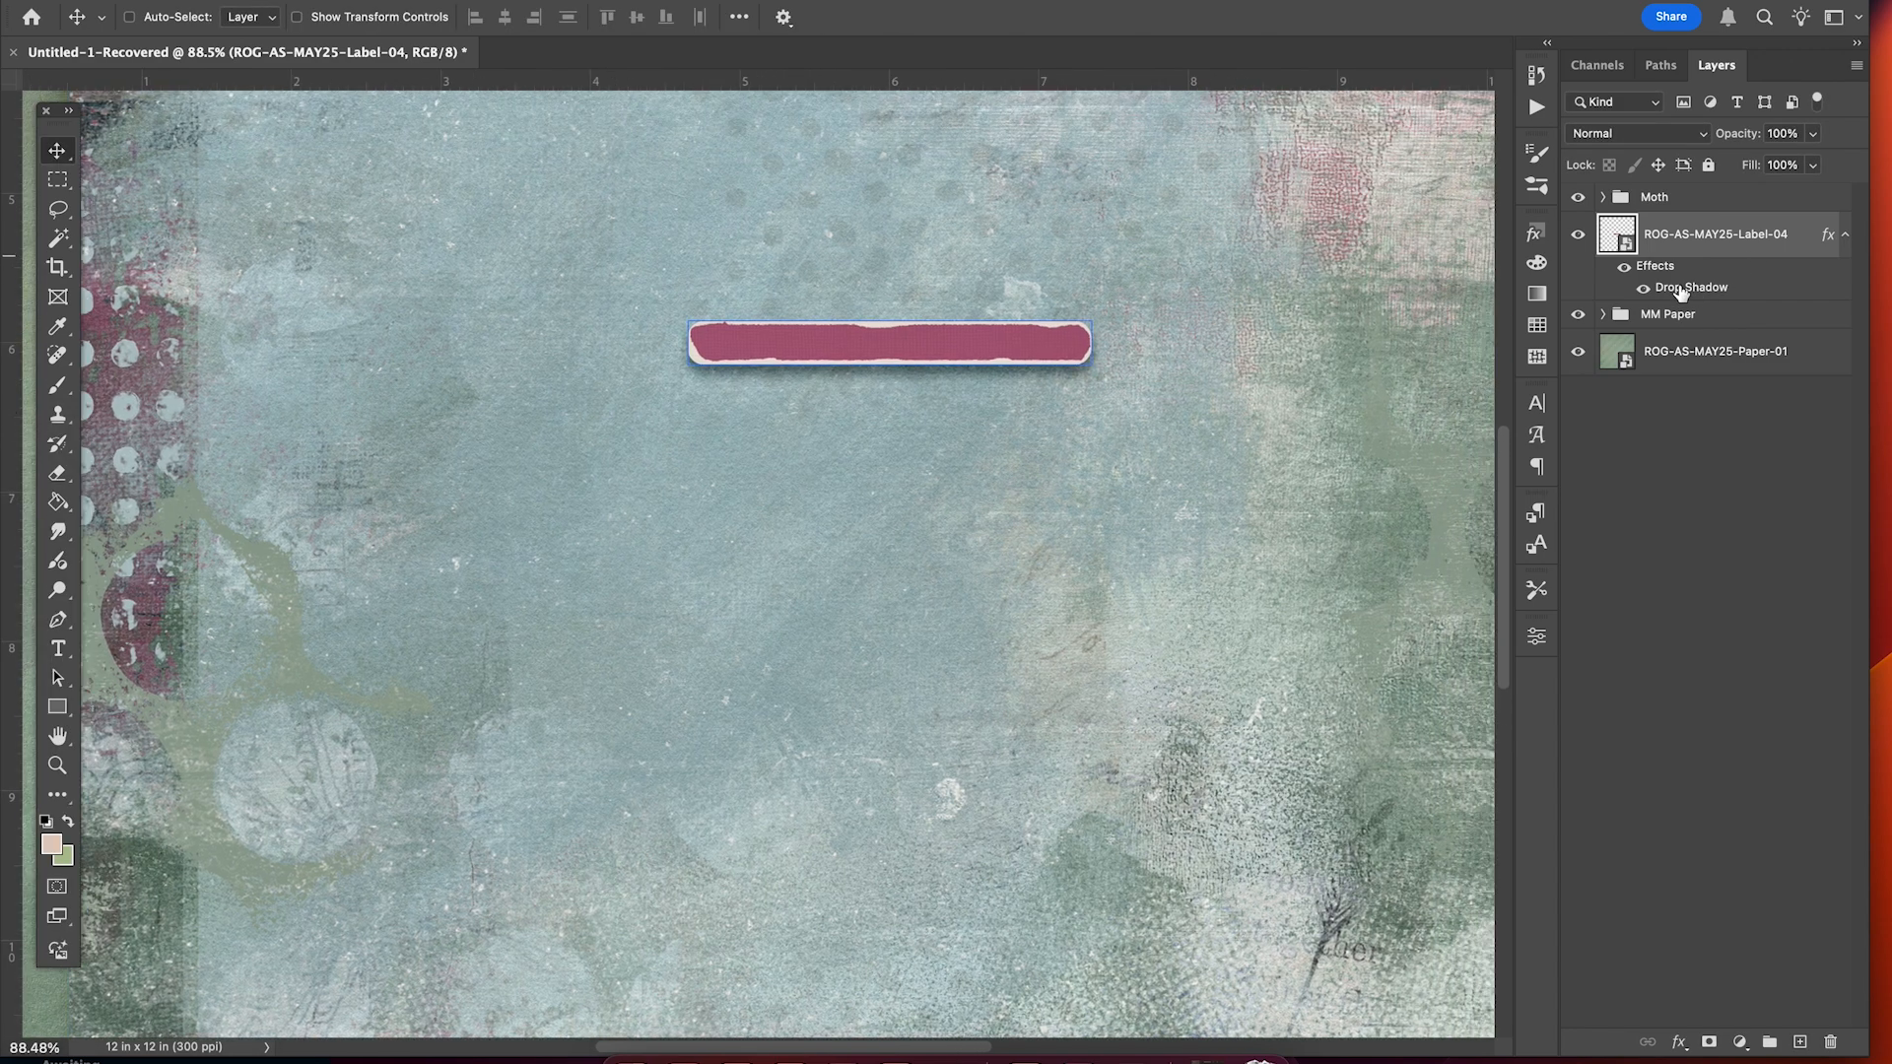
right_click(1682, 293)
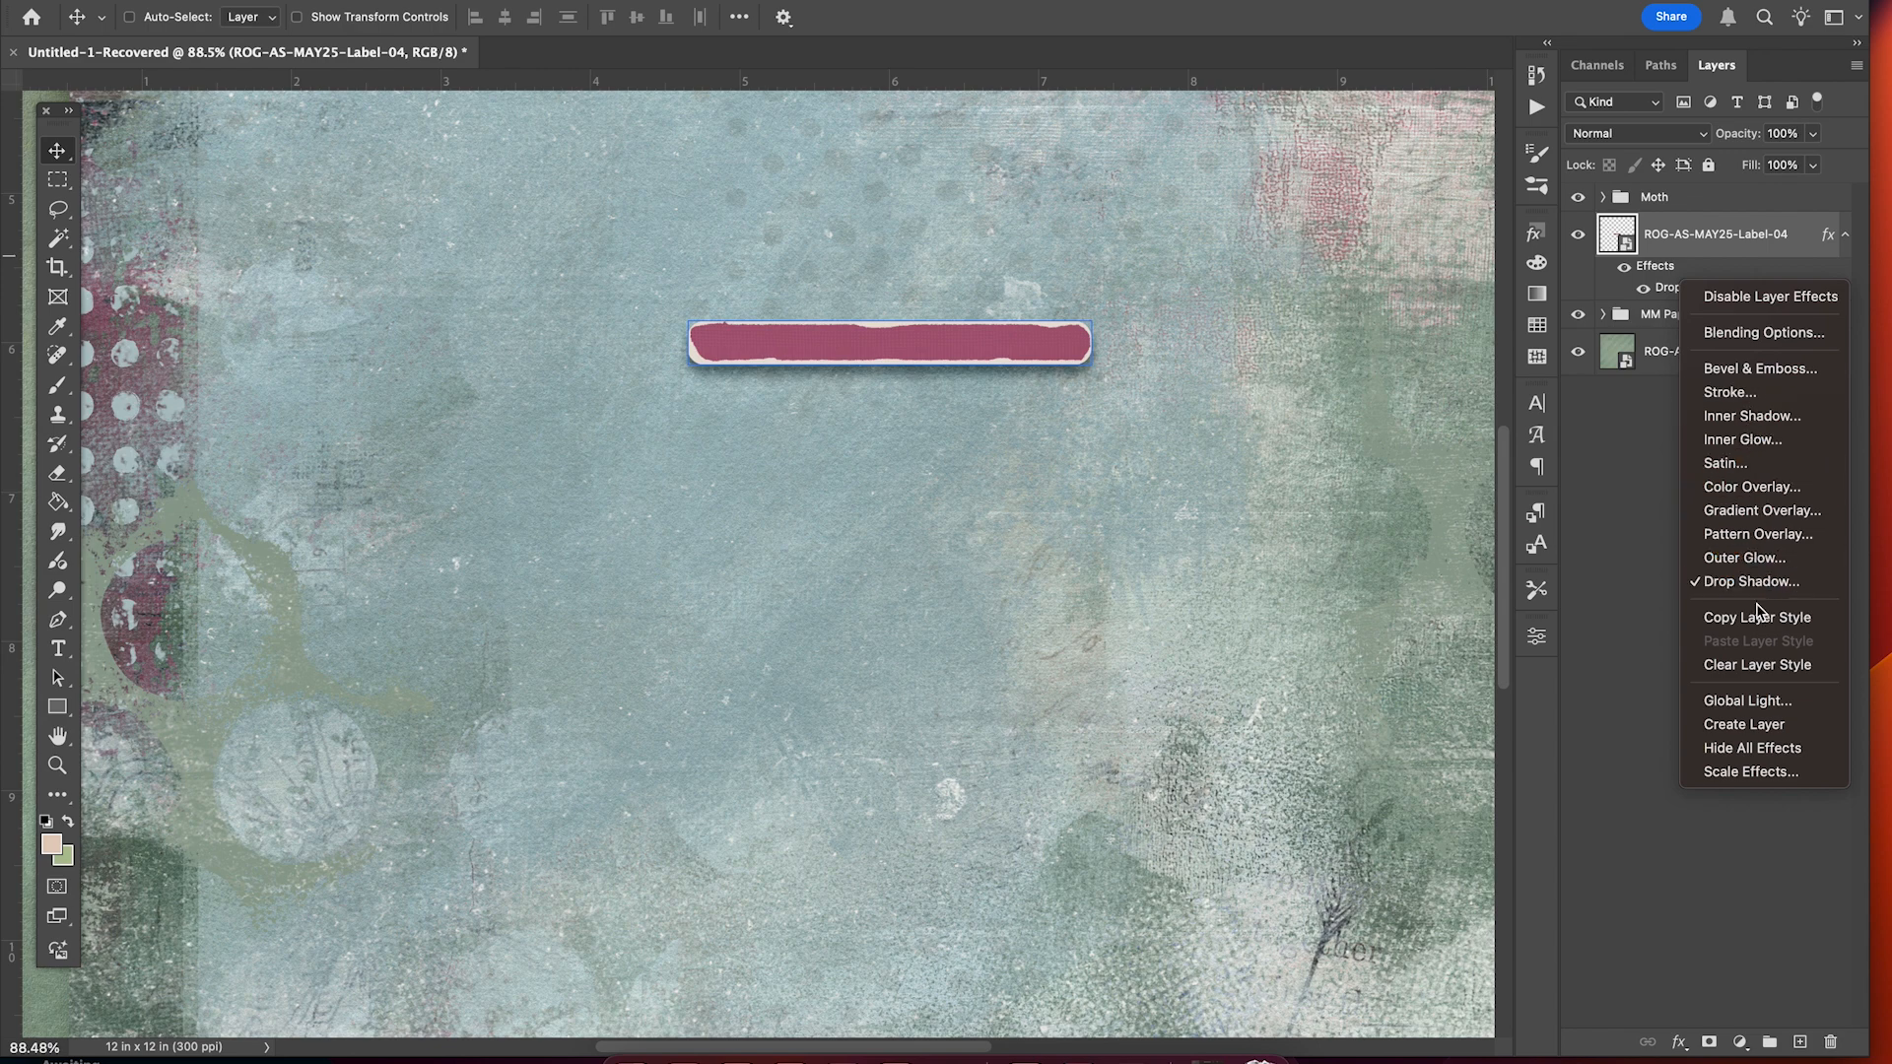
left_click(1759, 725)
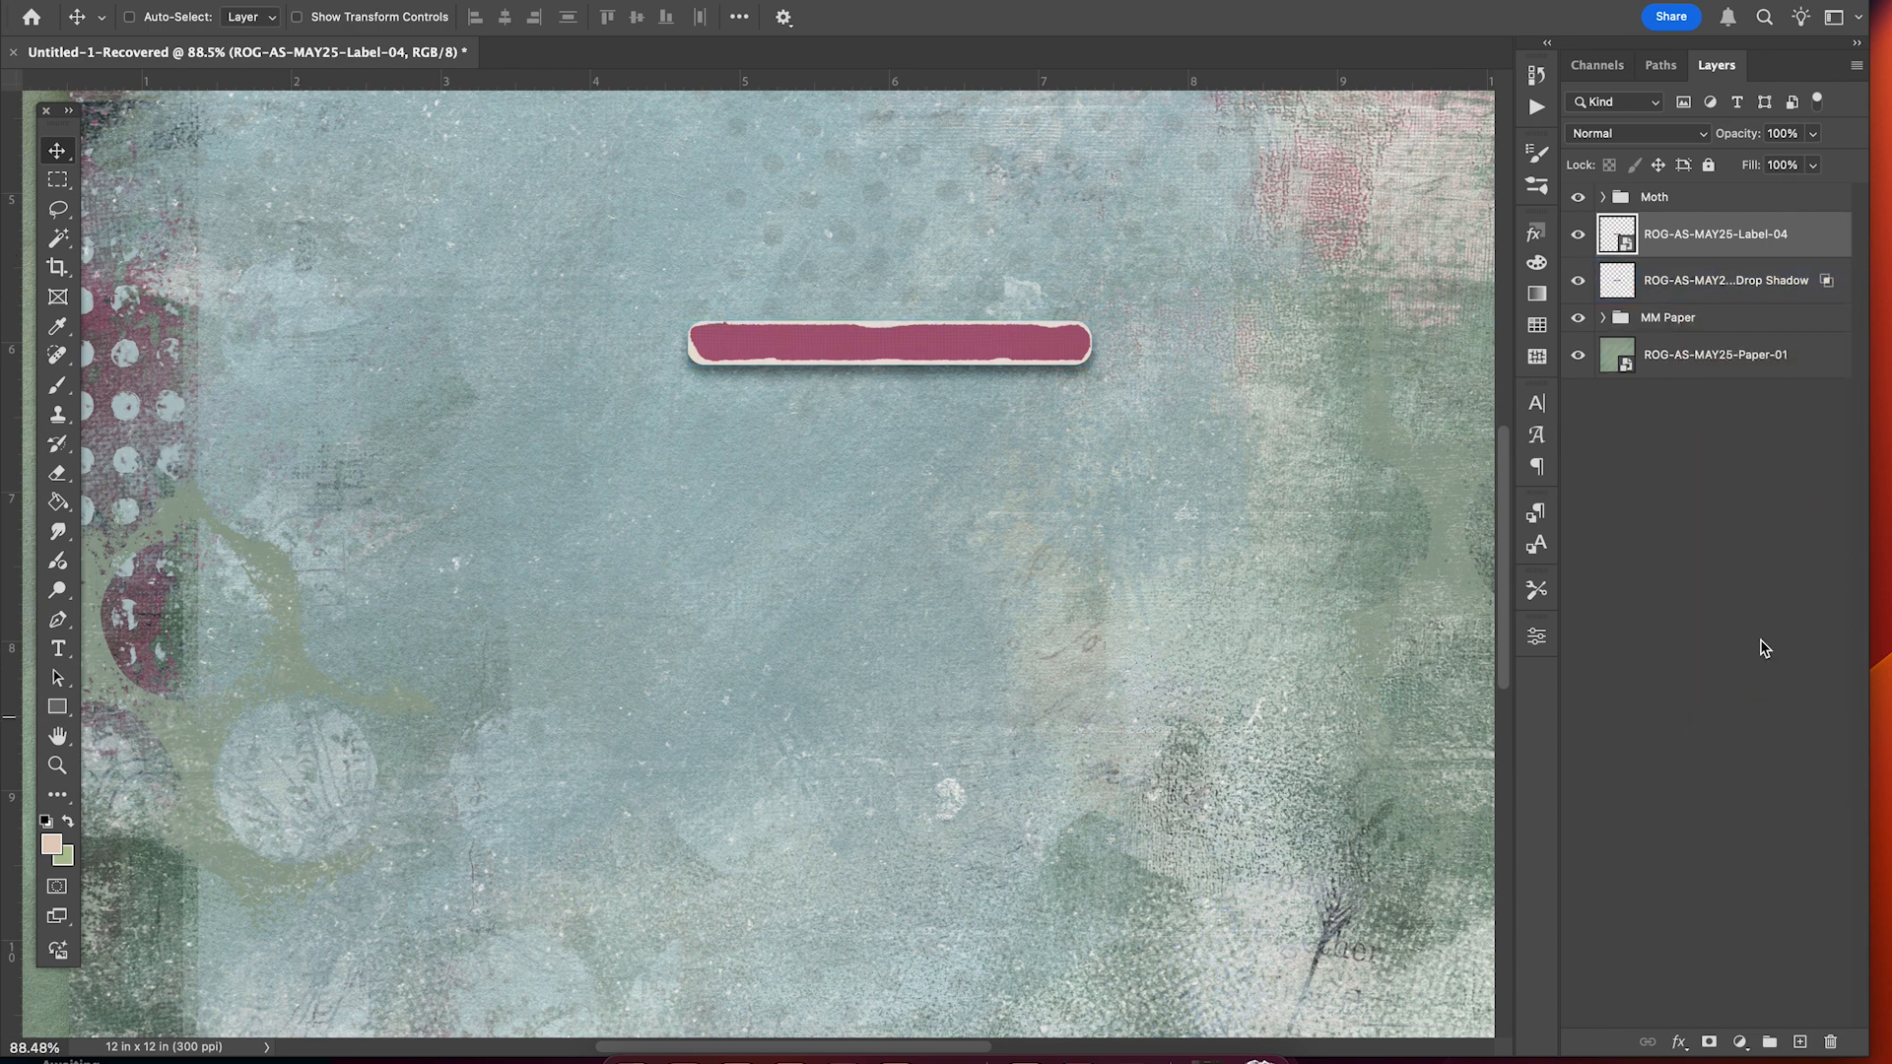
left_click(1770, 287)
left_click(1695, 286)
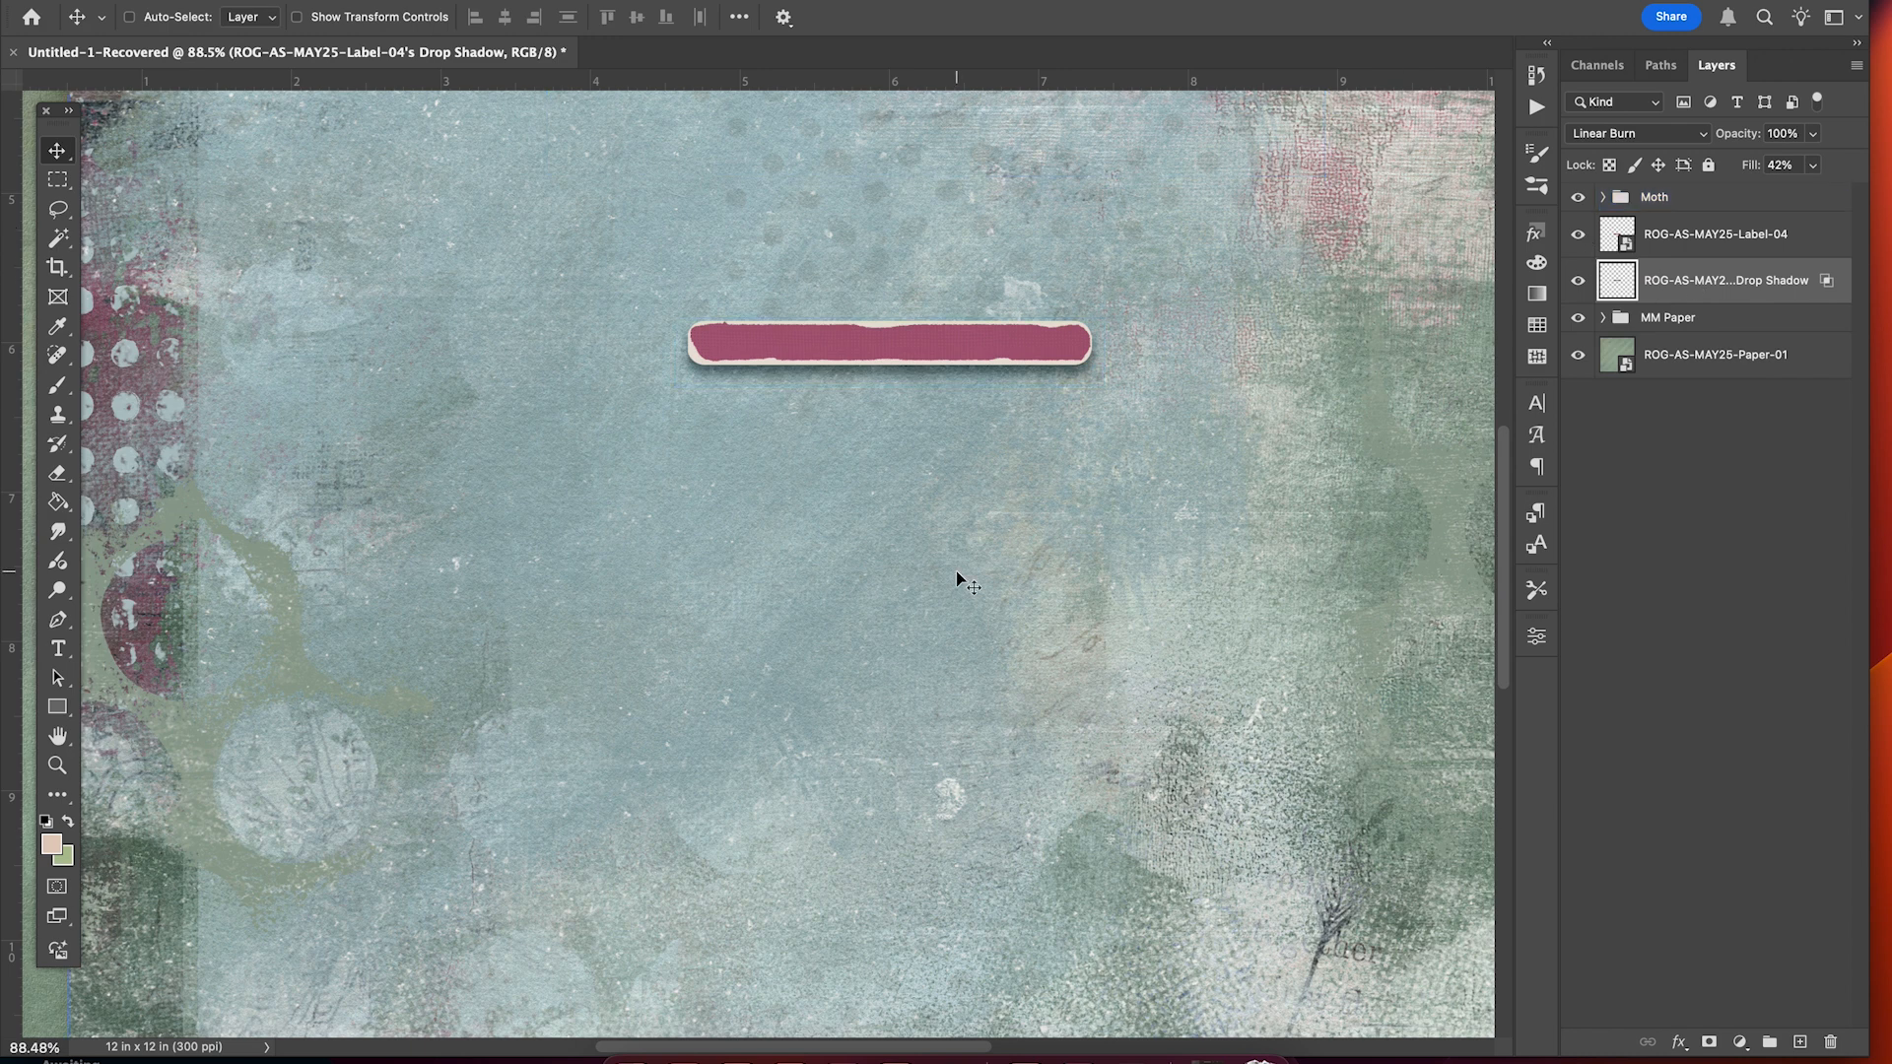
Warp the label shadow's lower edge slightly upward and commit the warp.
key("super")
key("super+t")
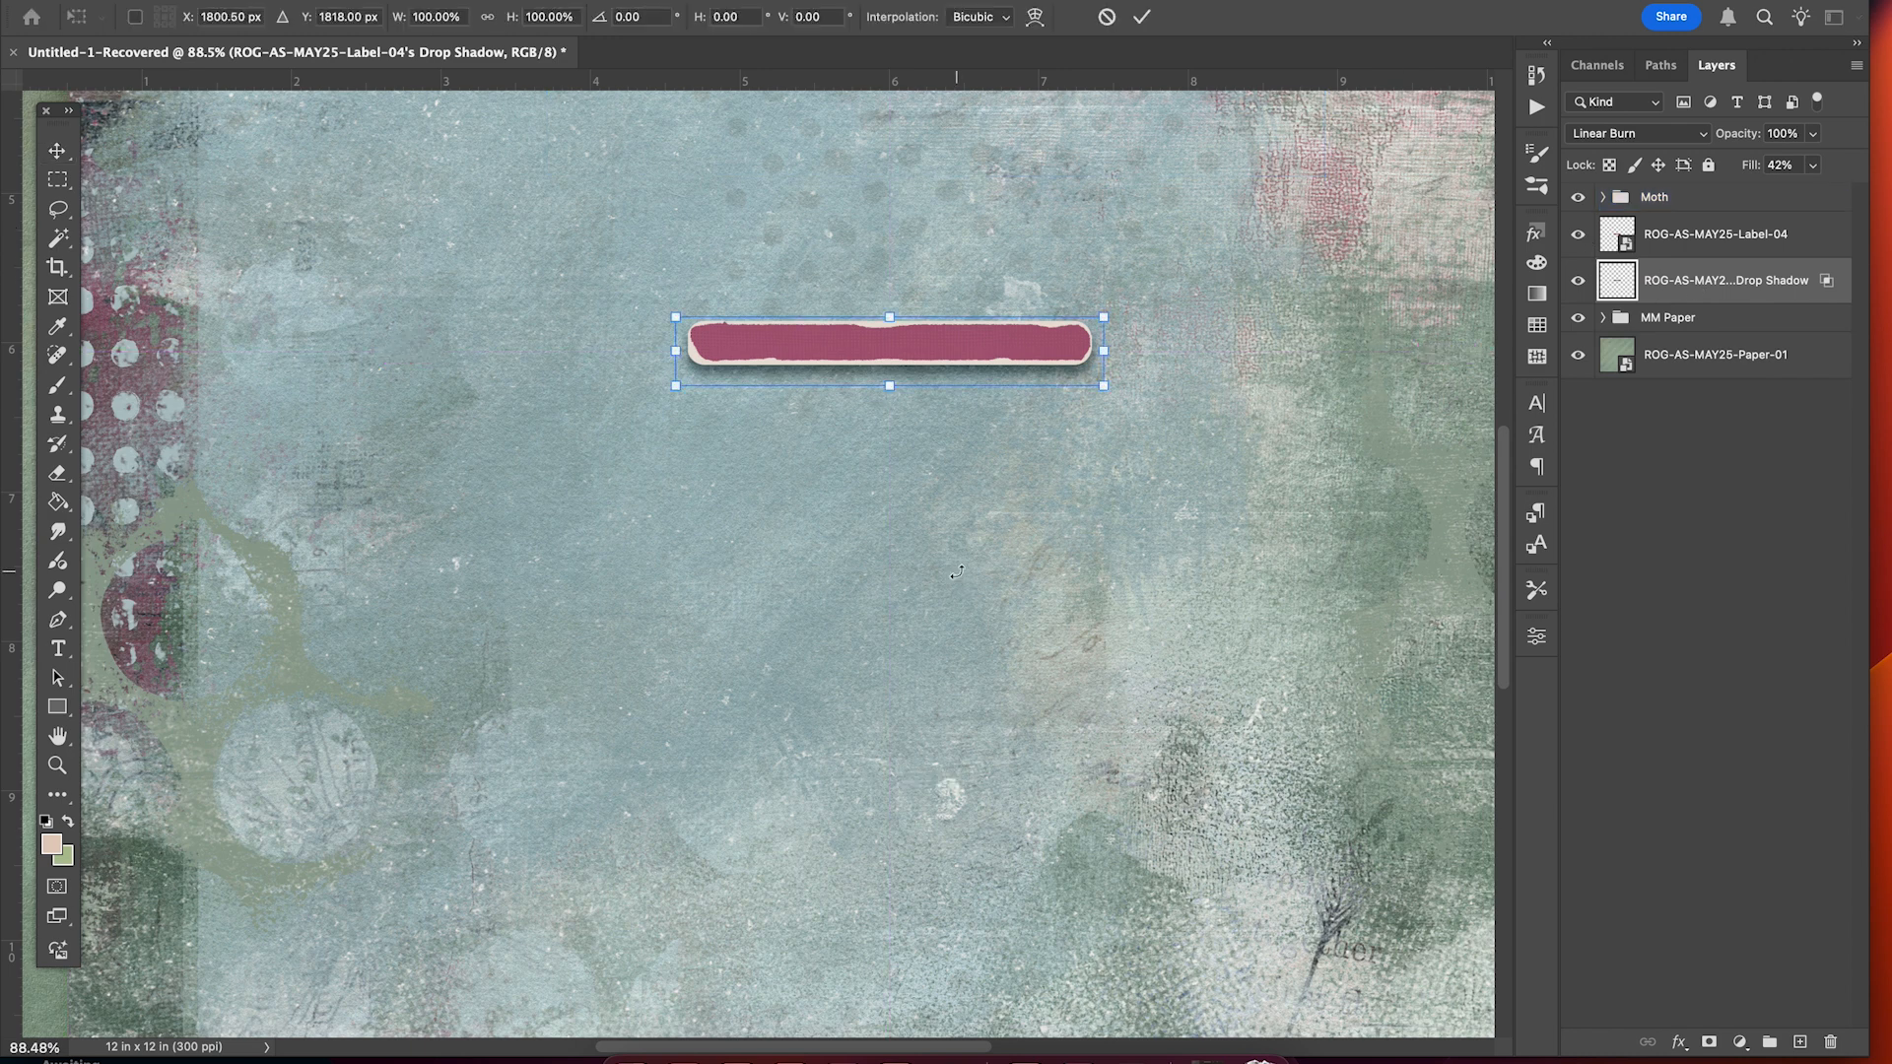
left_click(1035, 18)
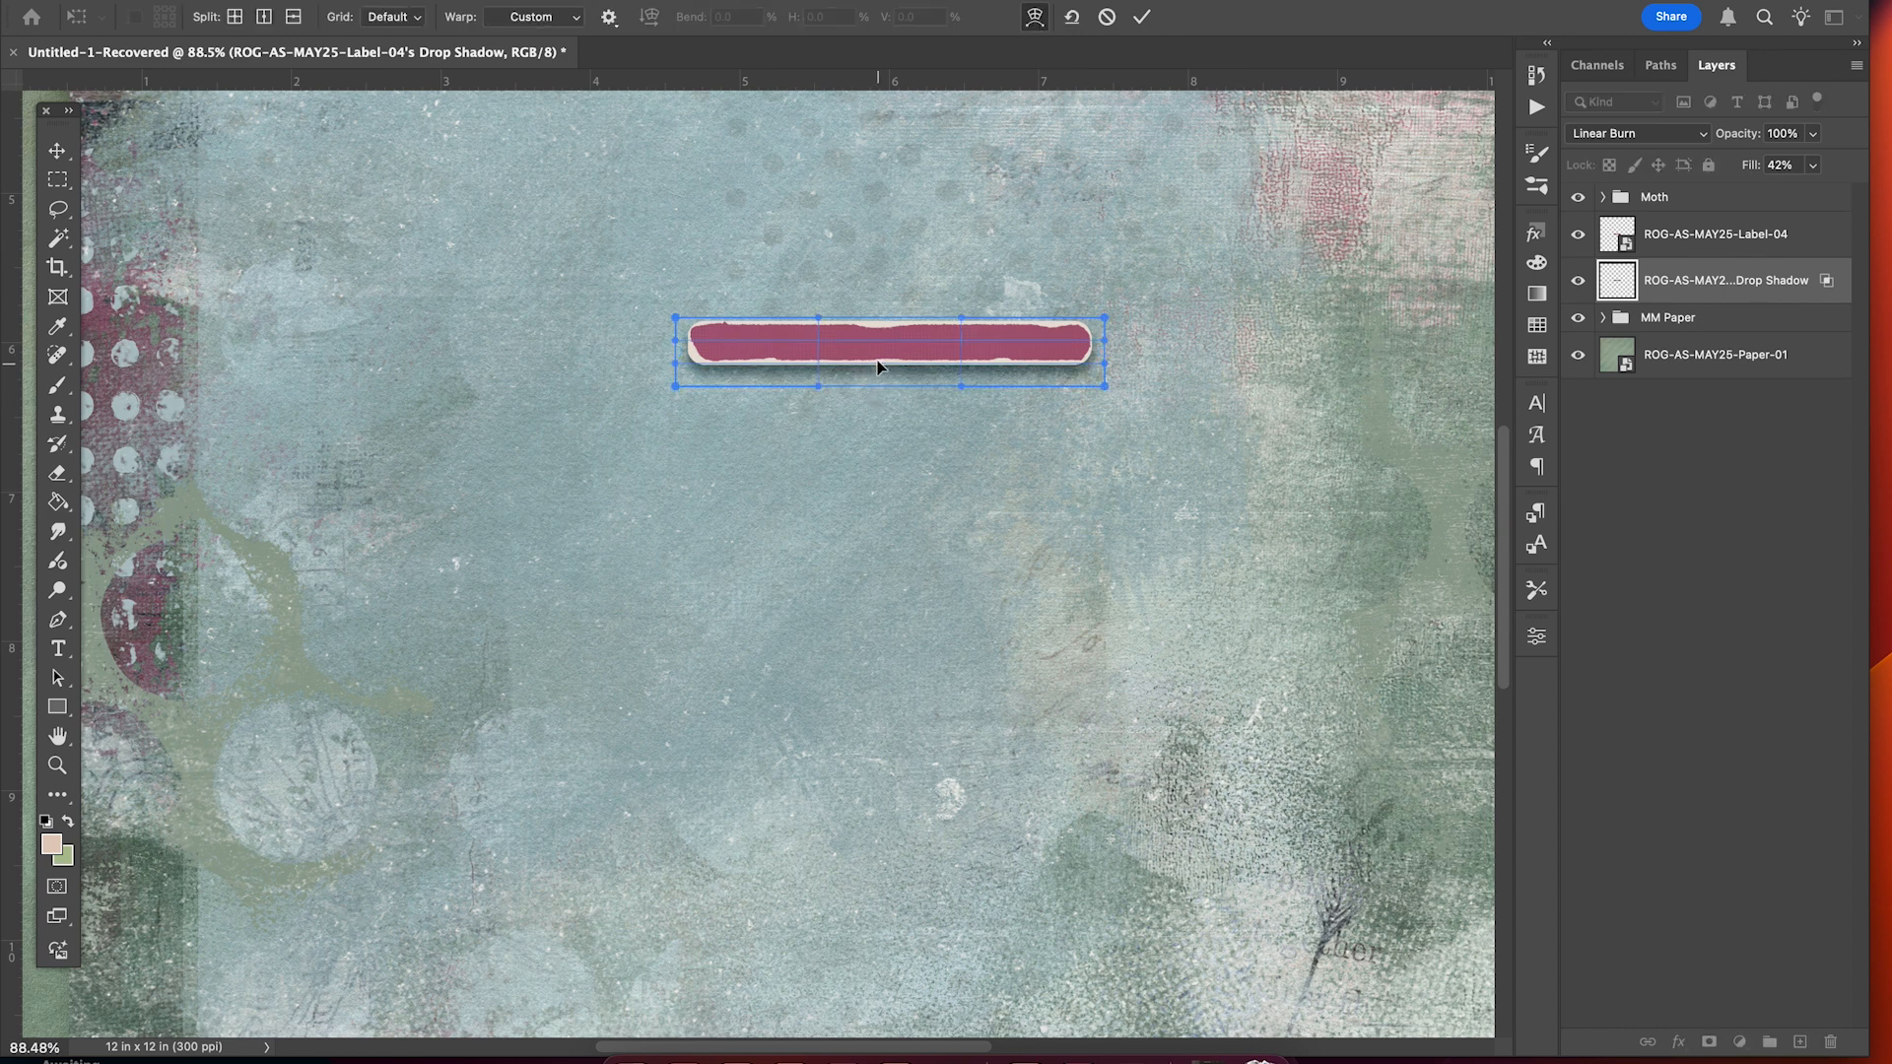
left_click_drag(878, 368, 967, 365)
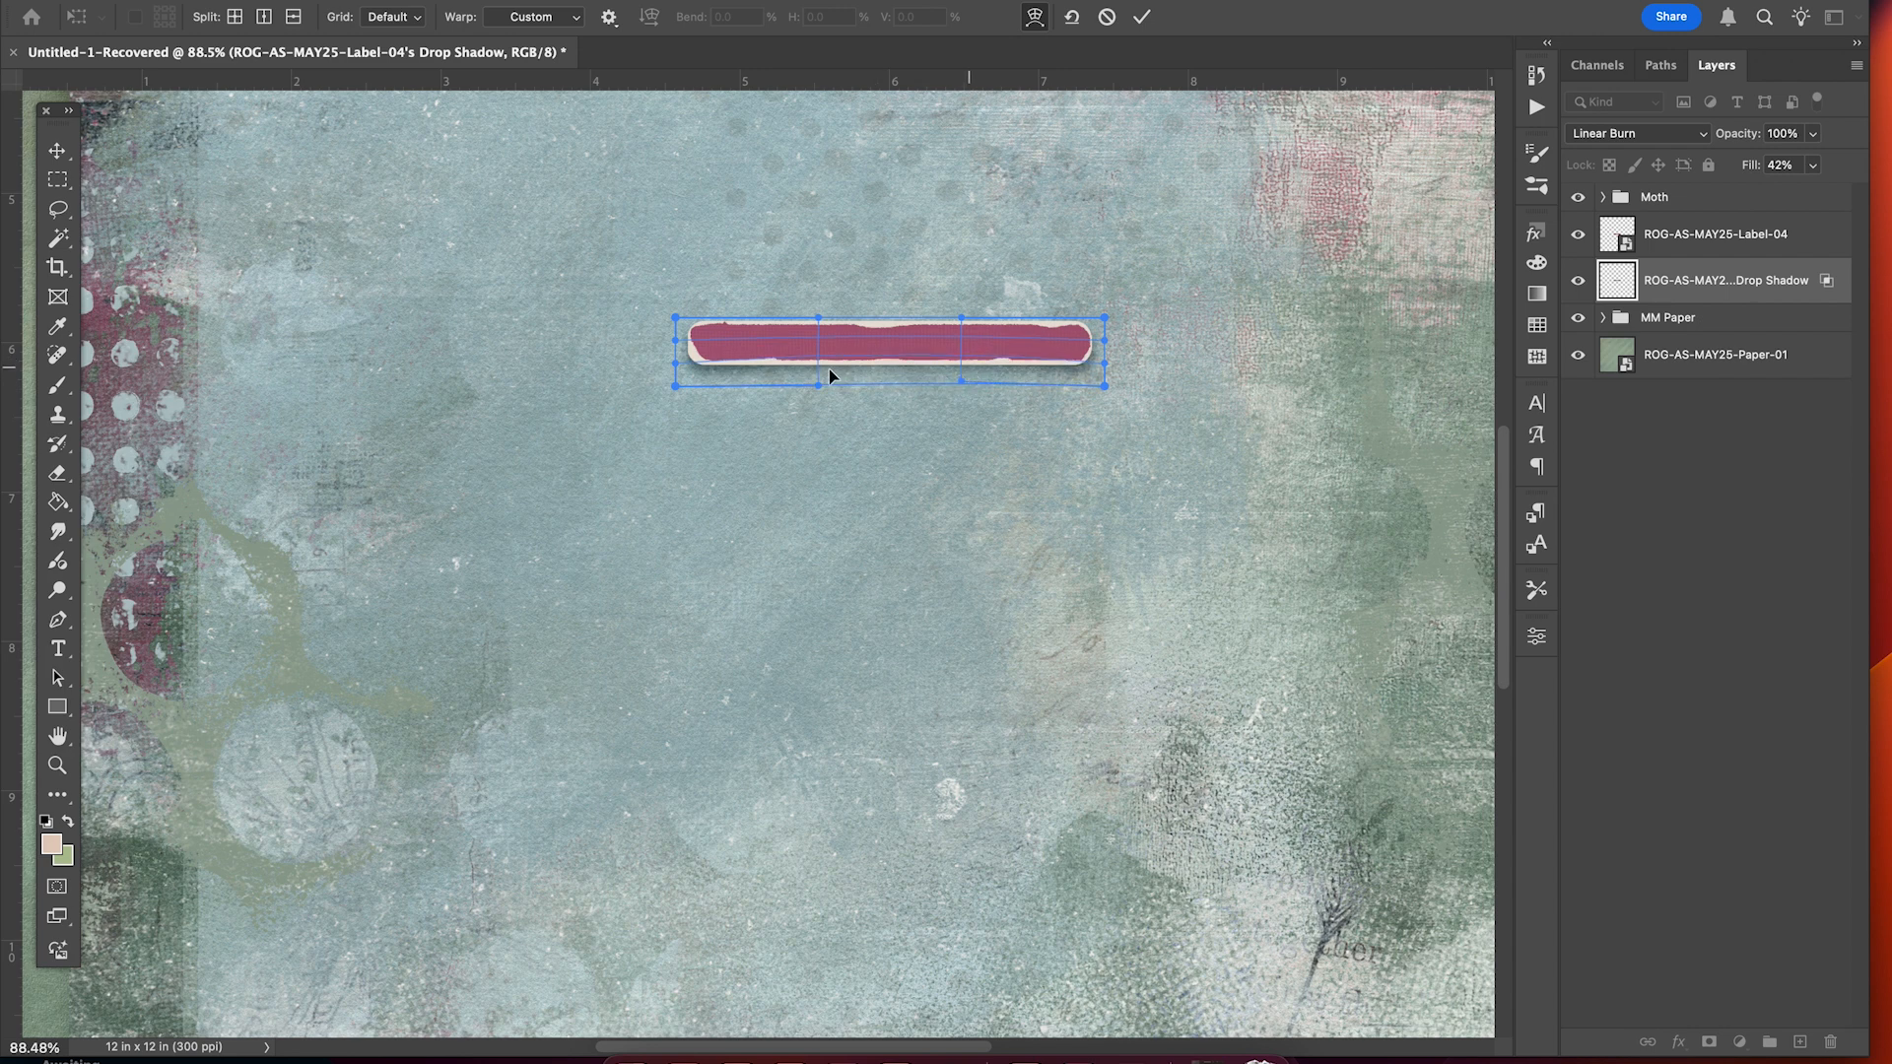
left_click_drag(799, 360, 798, 355)
left_click(1141, 17)
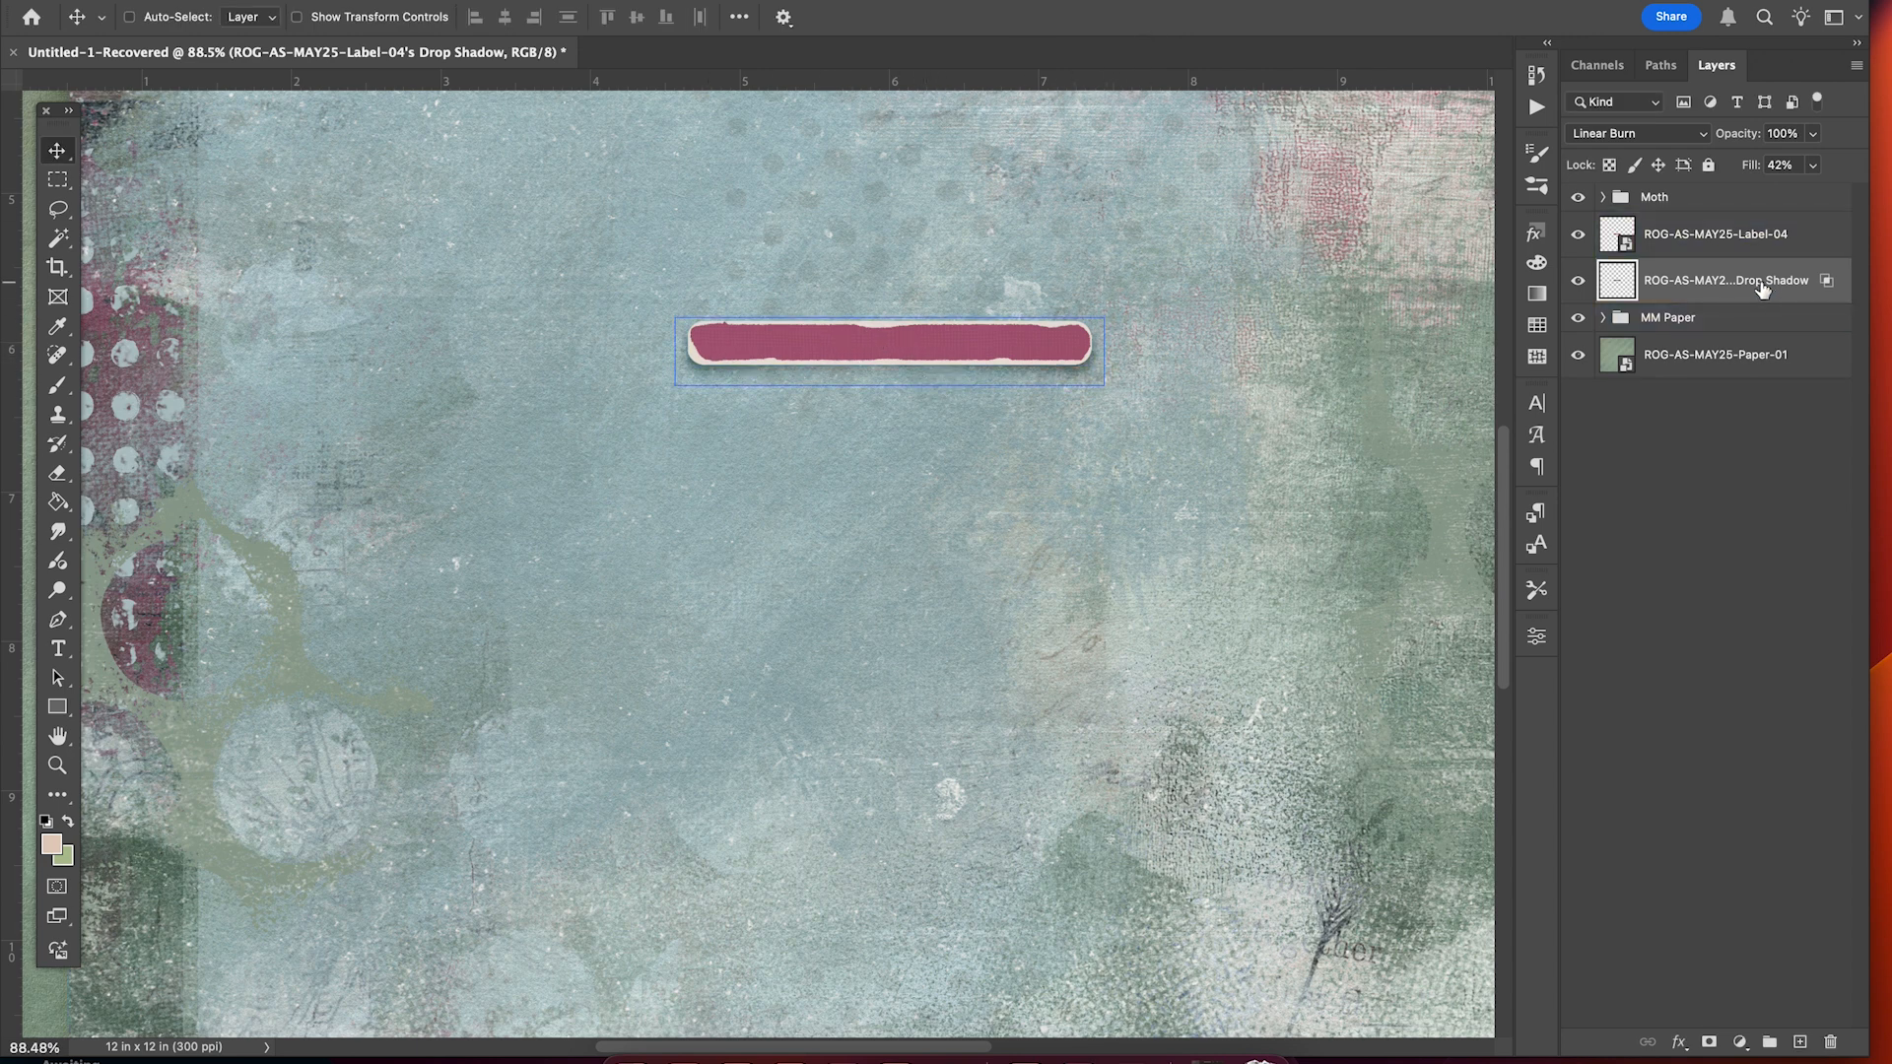
Free Transform the label shadow, pulling both sides inward to about 97% width.
key("super")
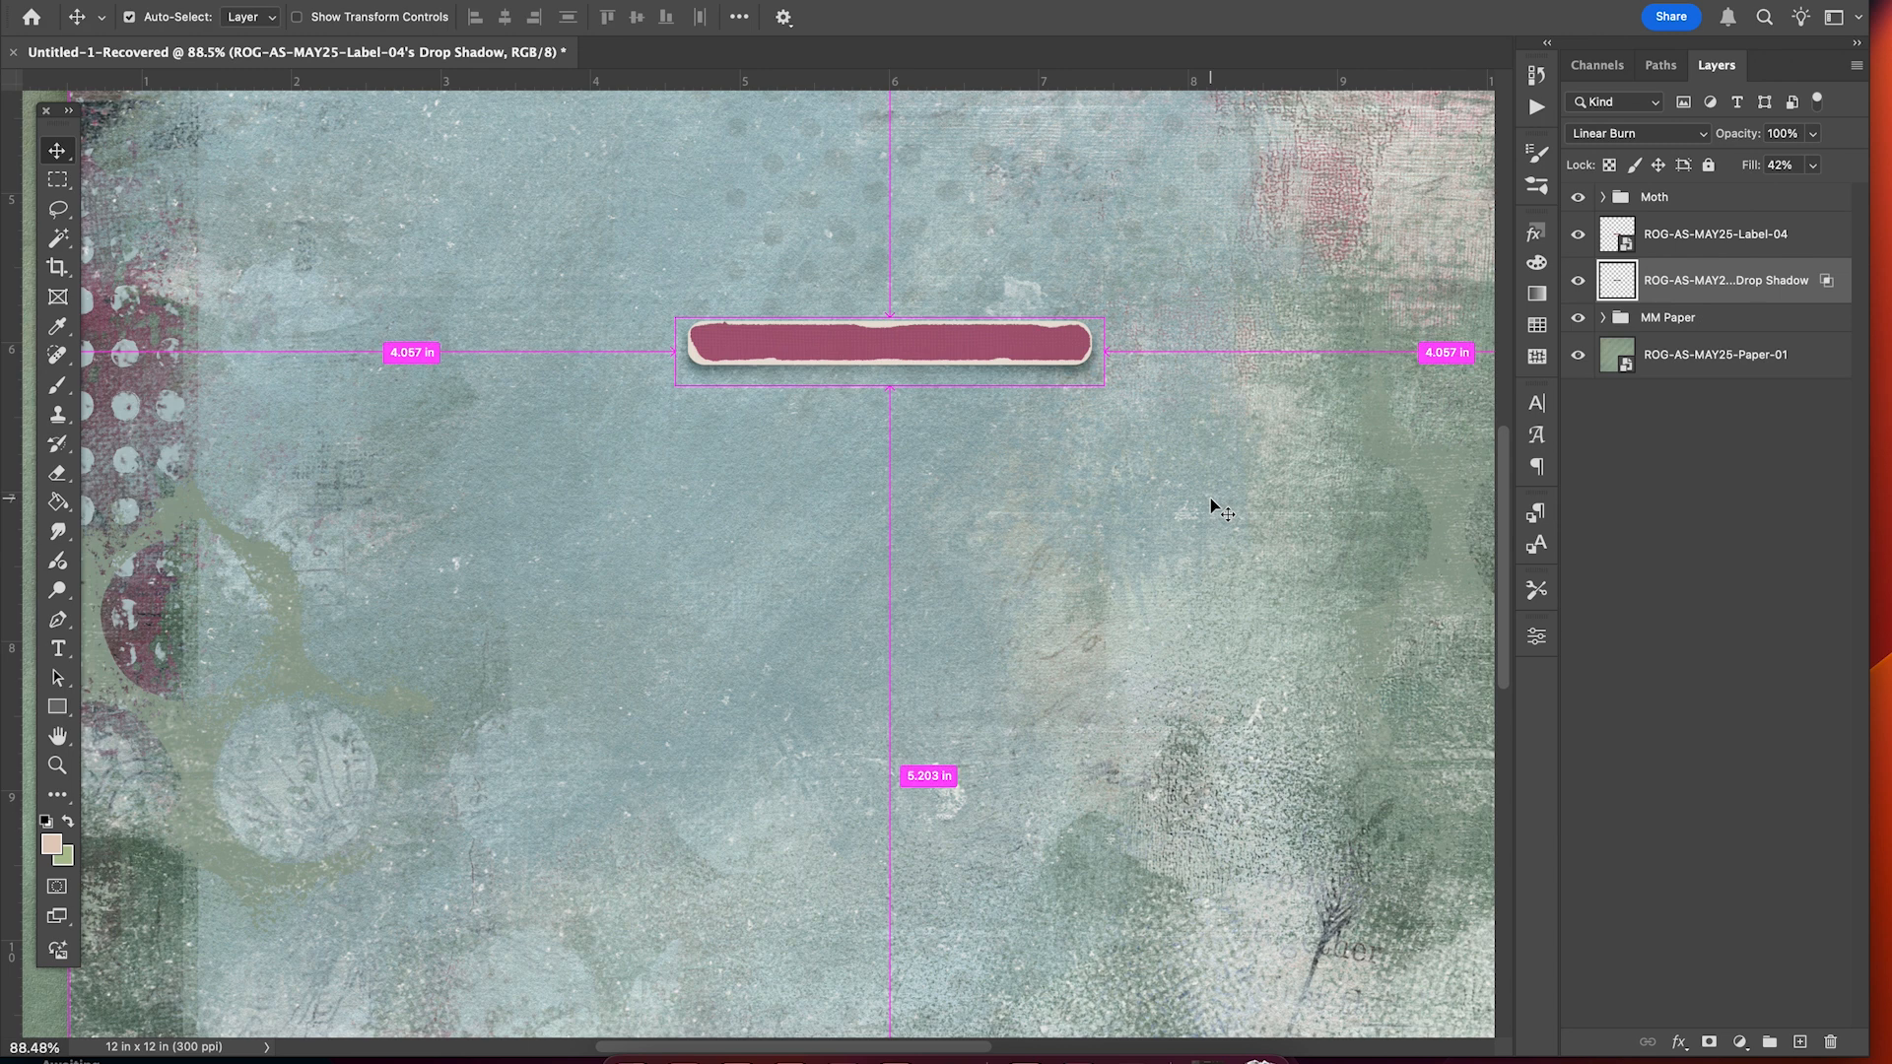
key("super")
key("super+t")
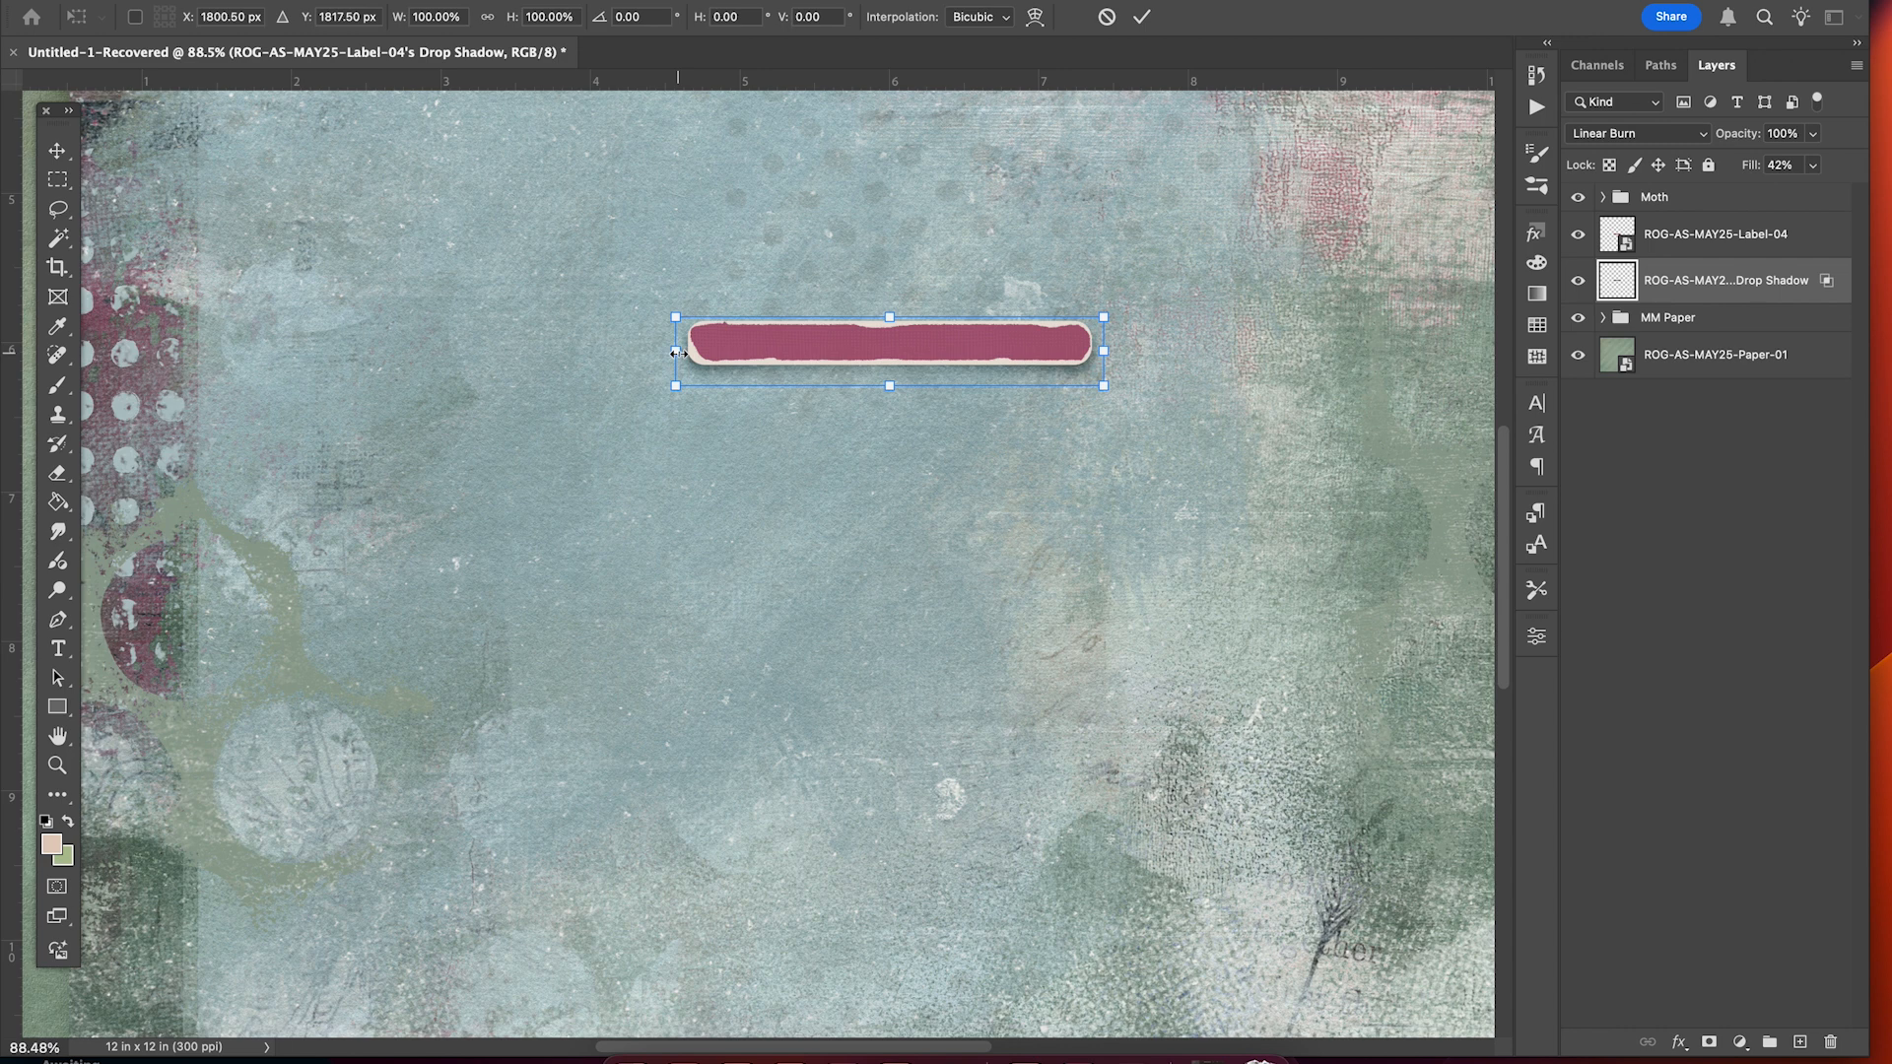
left_click_drag(683, 354, 688, 355)
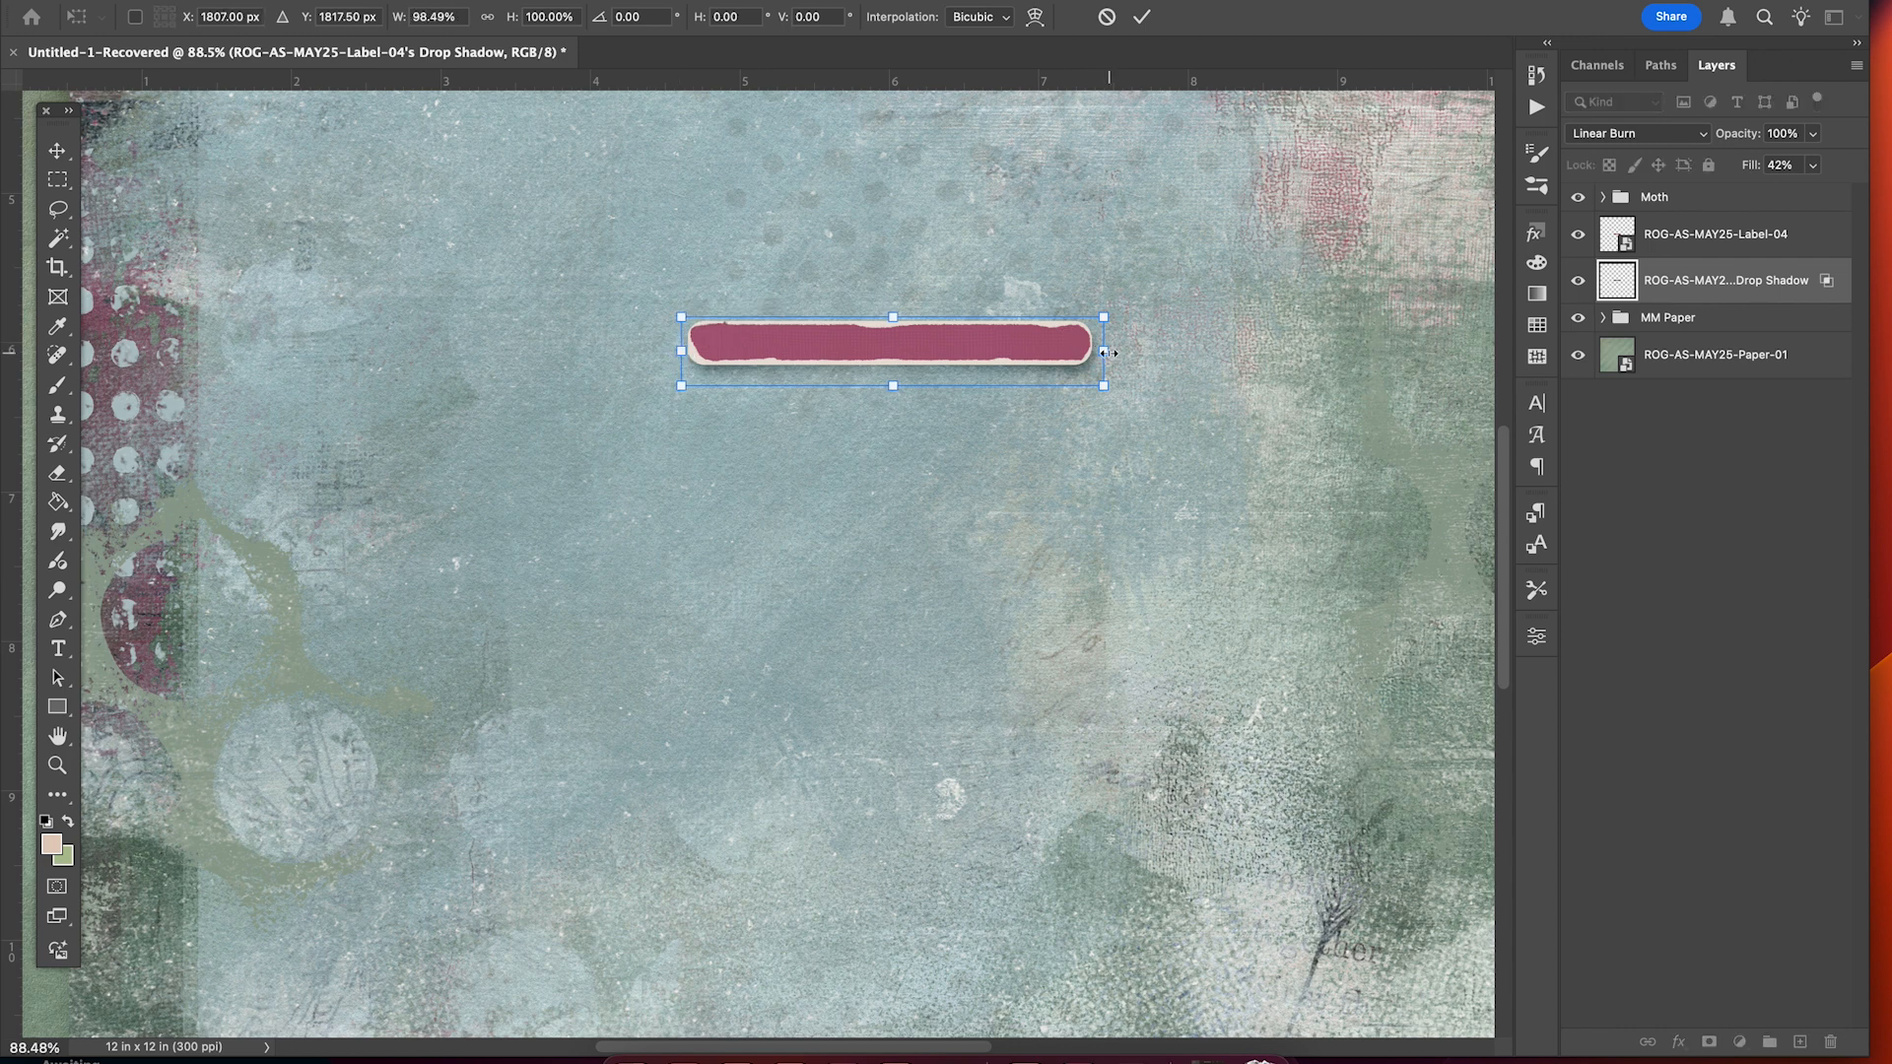
left_click_drag(1104, 352, 1100, 352)
Commit the narrowed shadow and give the Label-04 layer a tighter drop shadow: size 8 px, distance 5 px.
left_click(1141, 17)
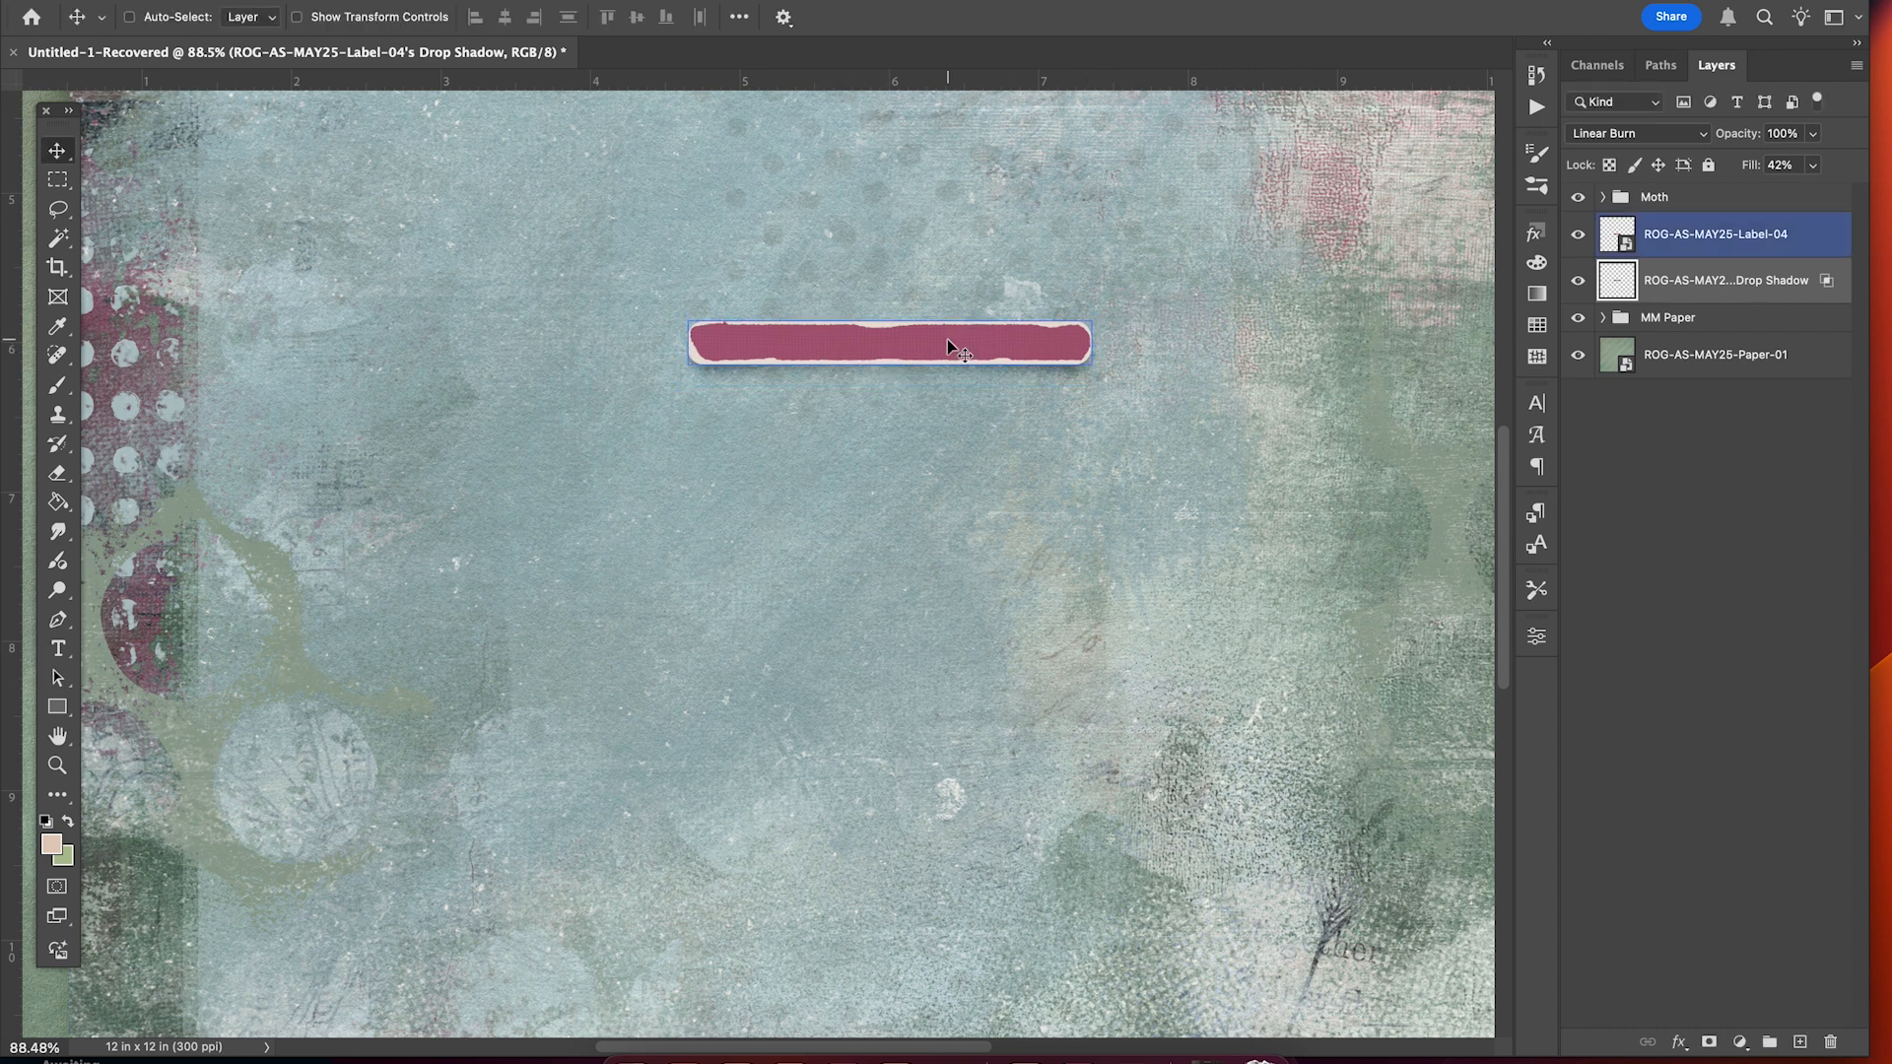
scroll(922, 389, "up", 2)
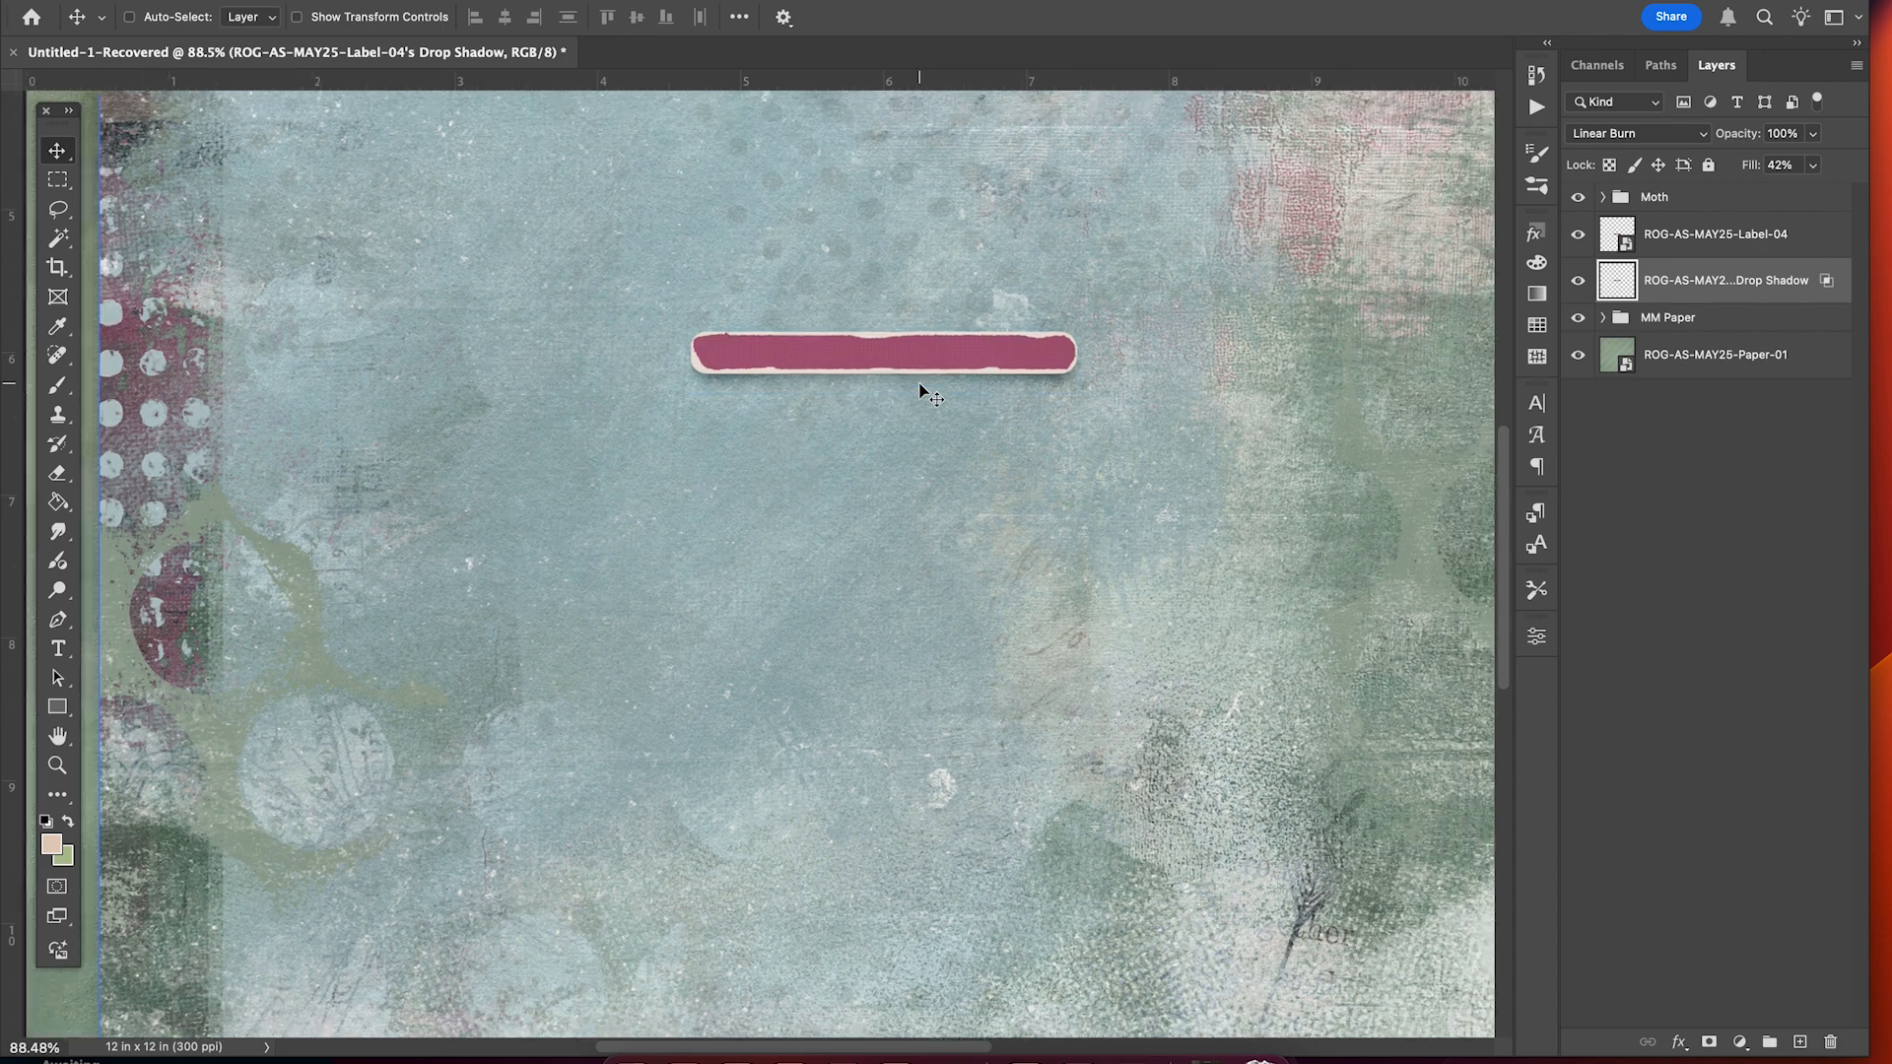
scroll(920, 387, "up", 2)
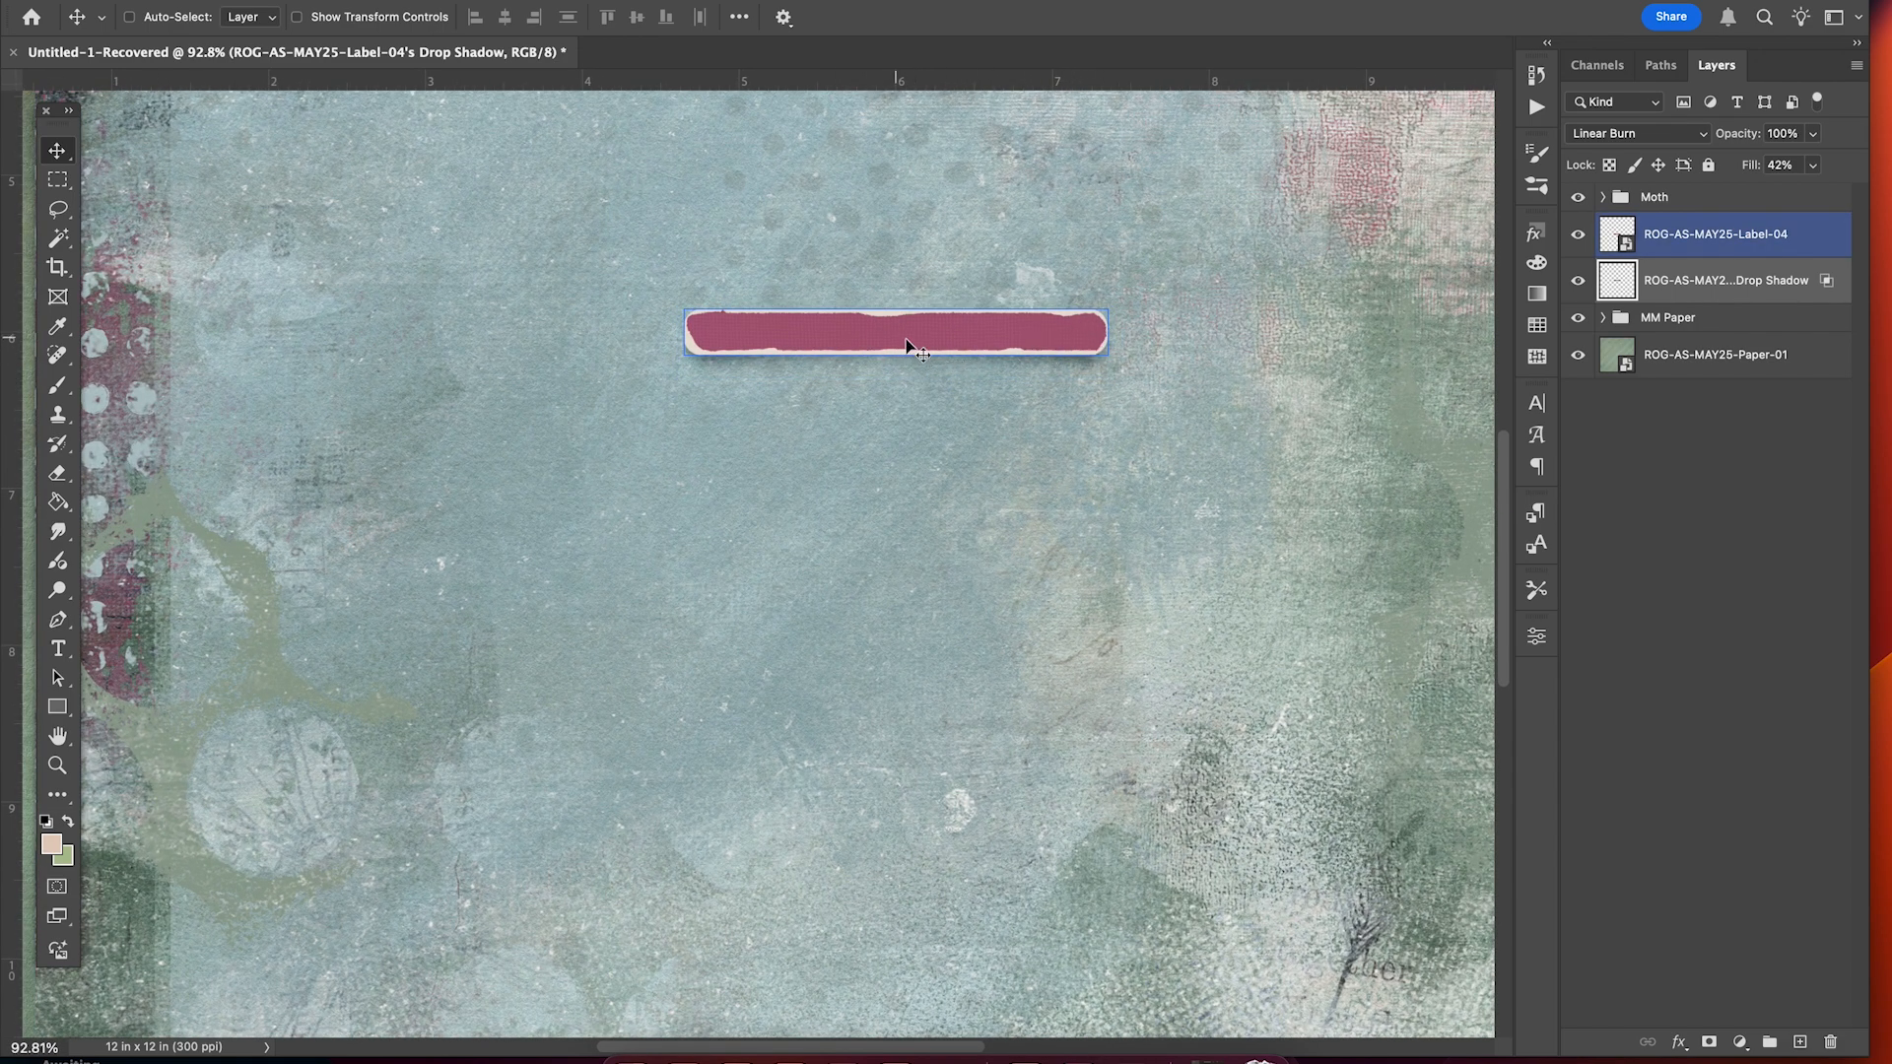
scroll(887, 347, "down", 3)
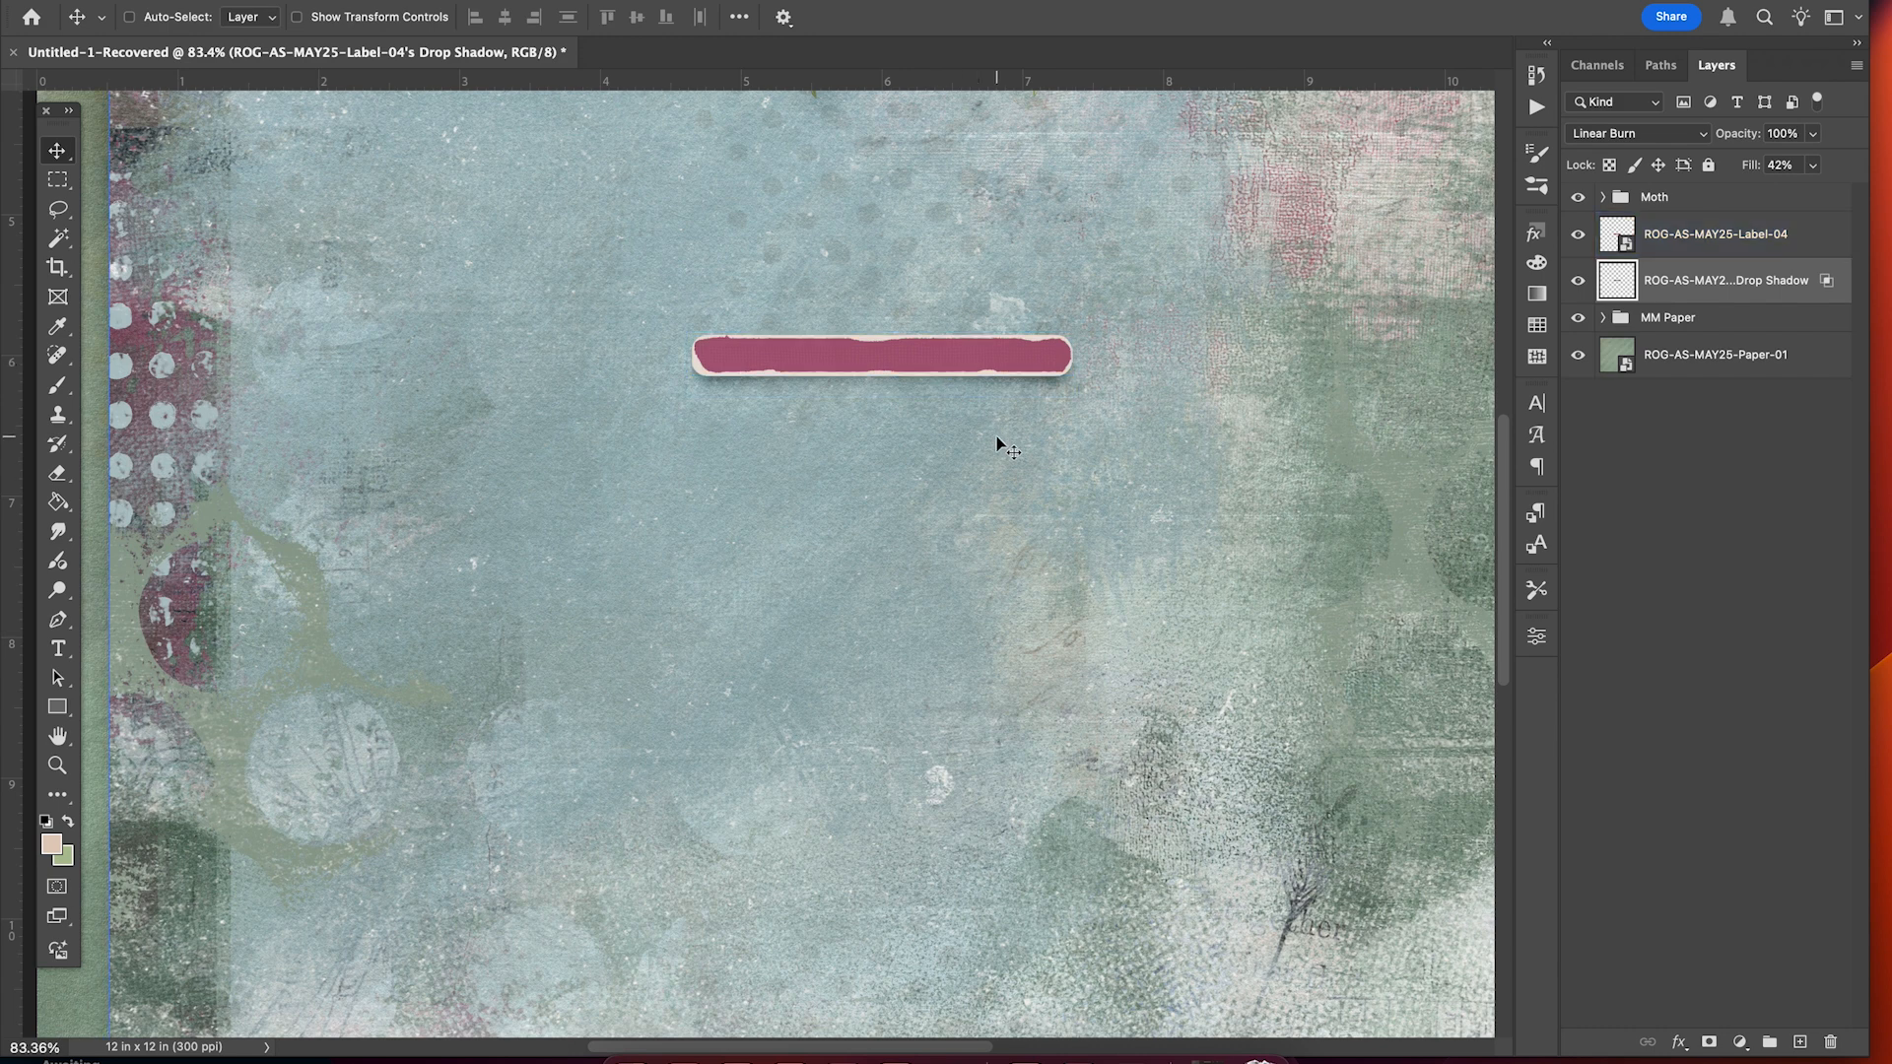
left_click(1678, 251)
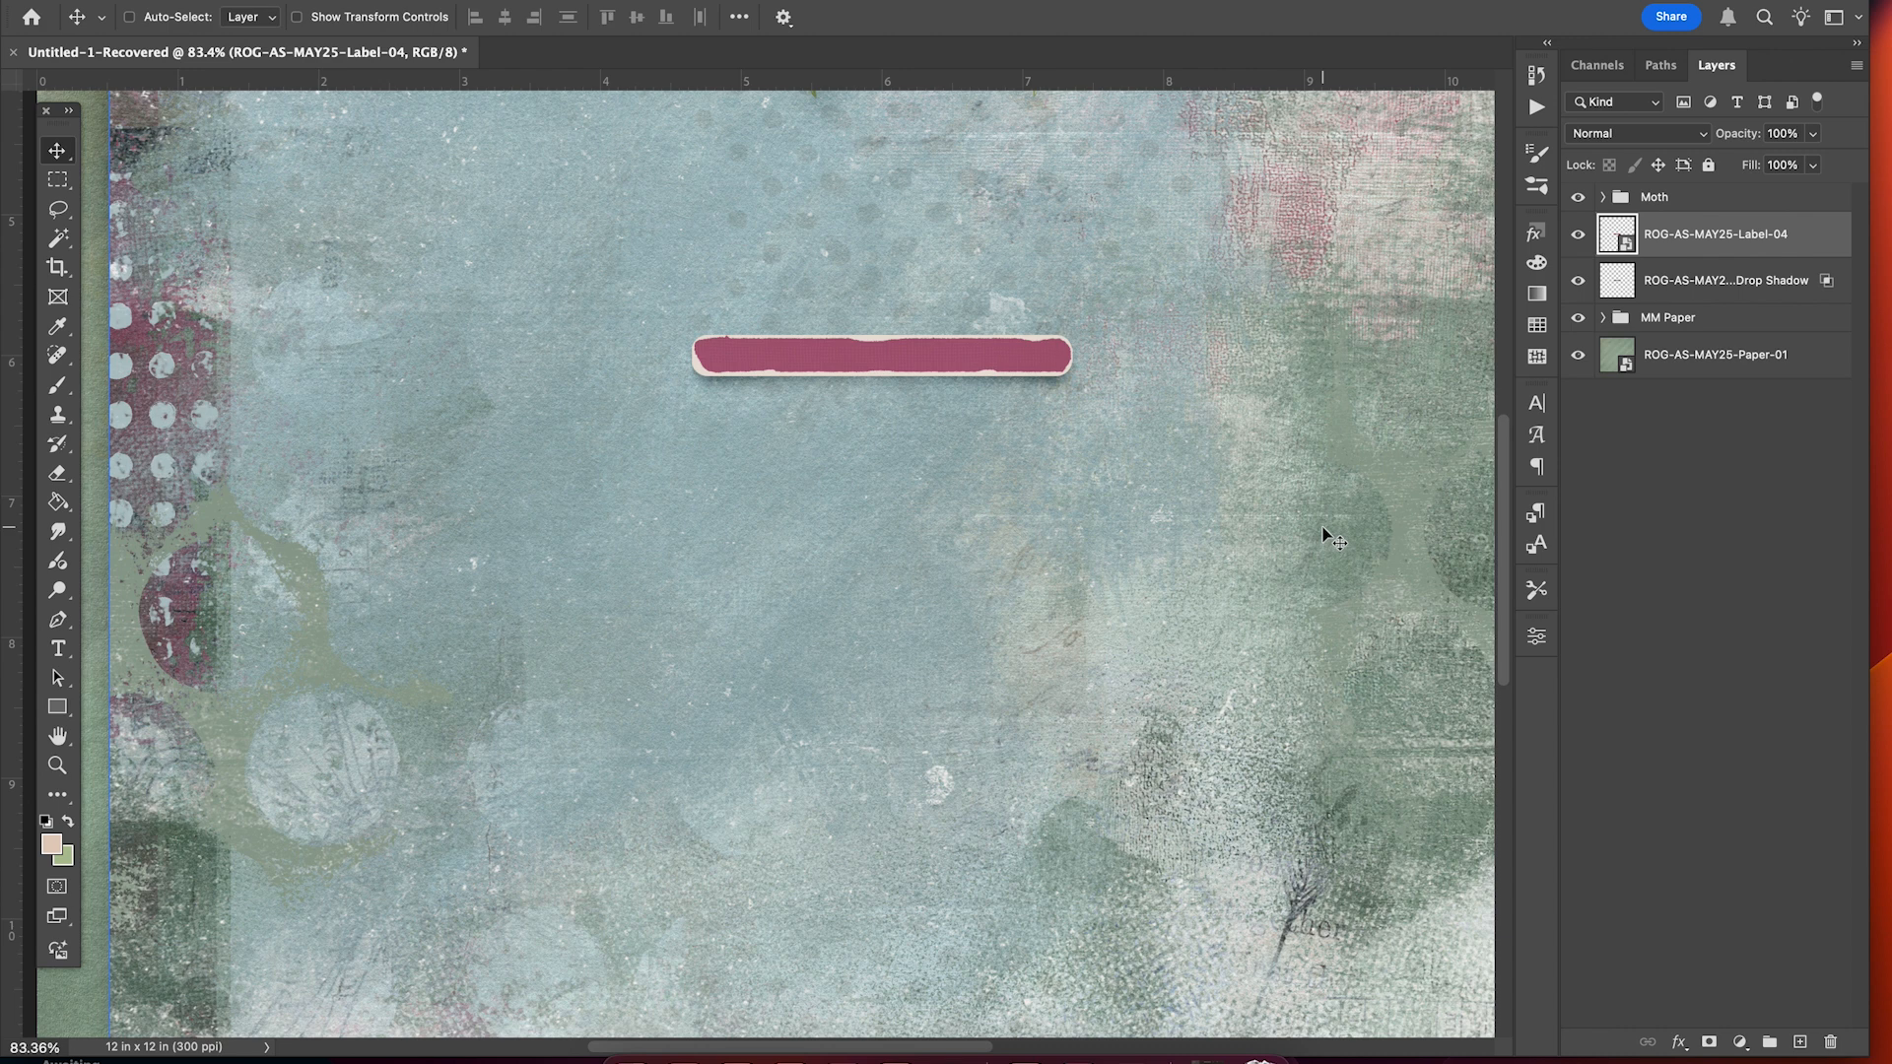
left_click(1679, 1041)
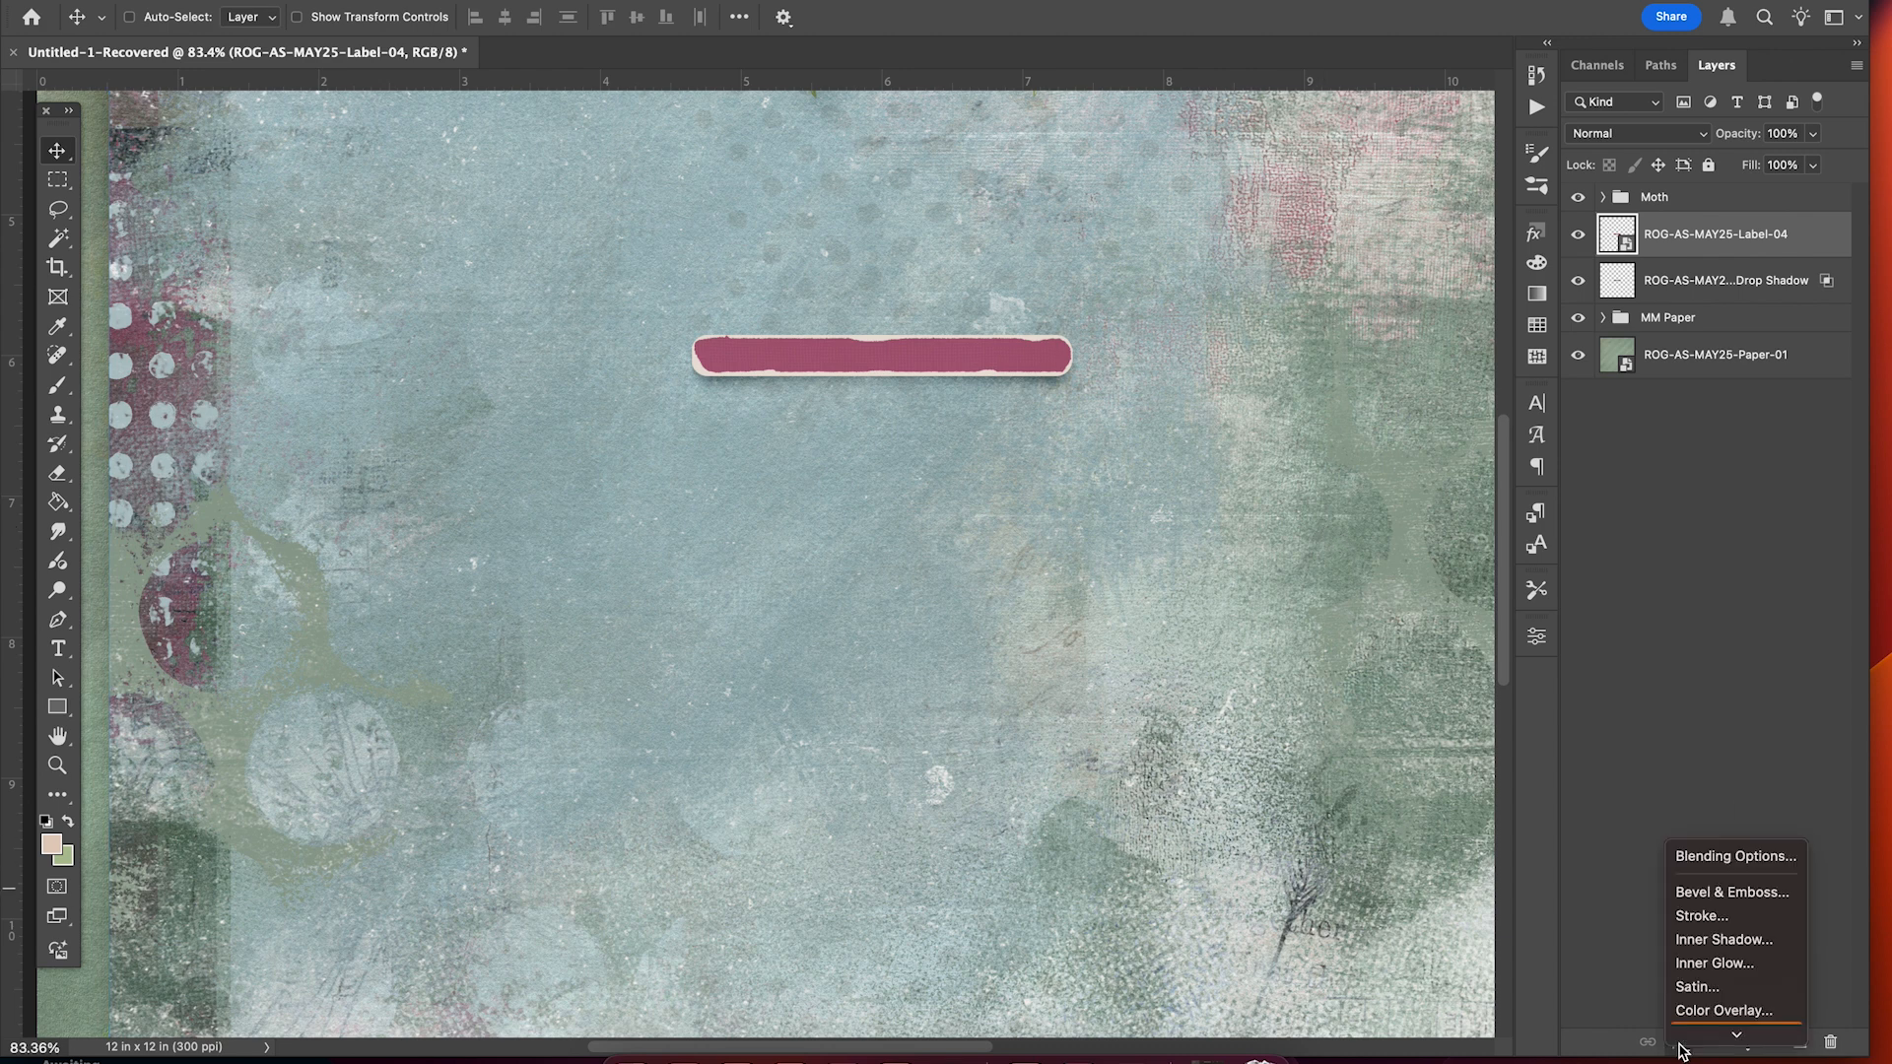
left_click(1731, 1033)
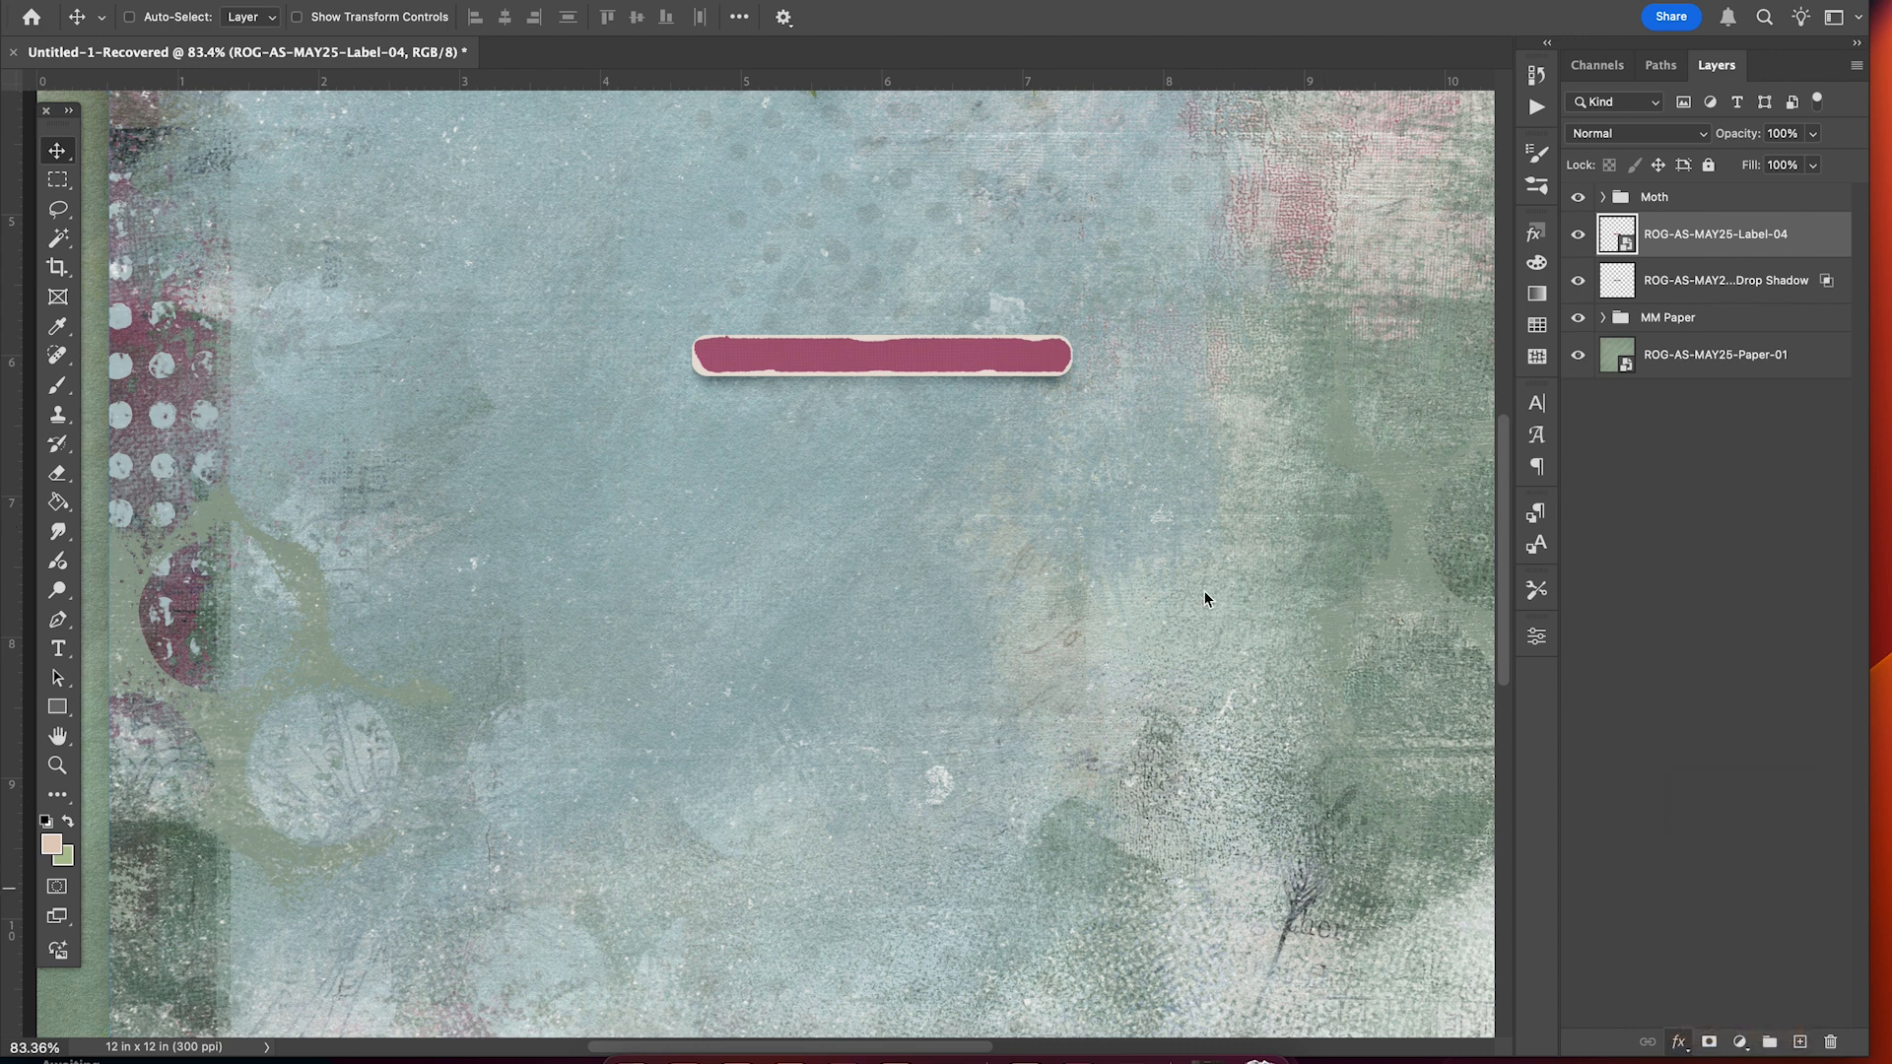
left_click_drag(413, 709, 391, 707)
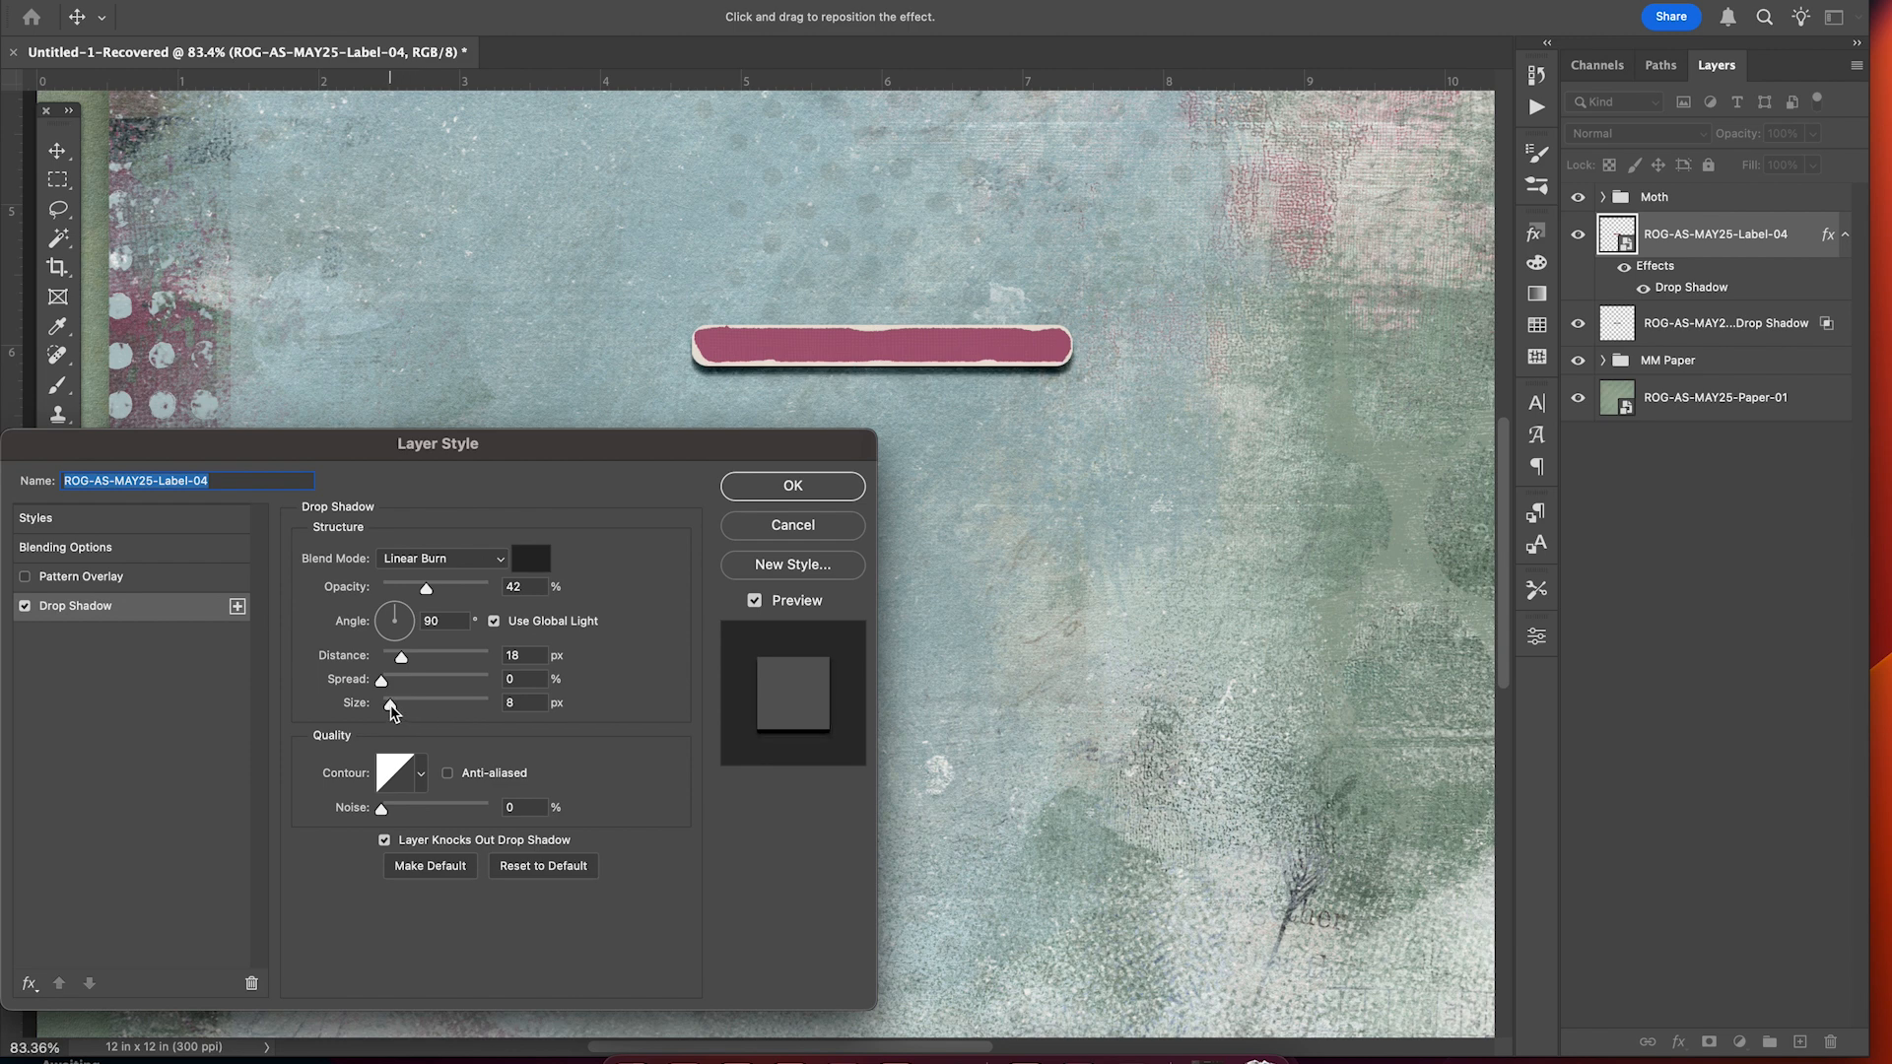
left_click_drag(391, 707, 390, 706)
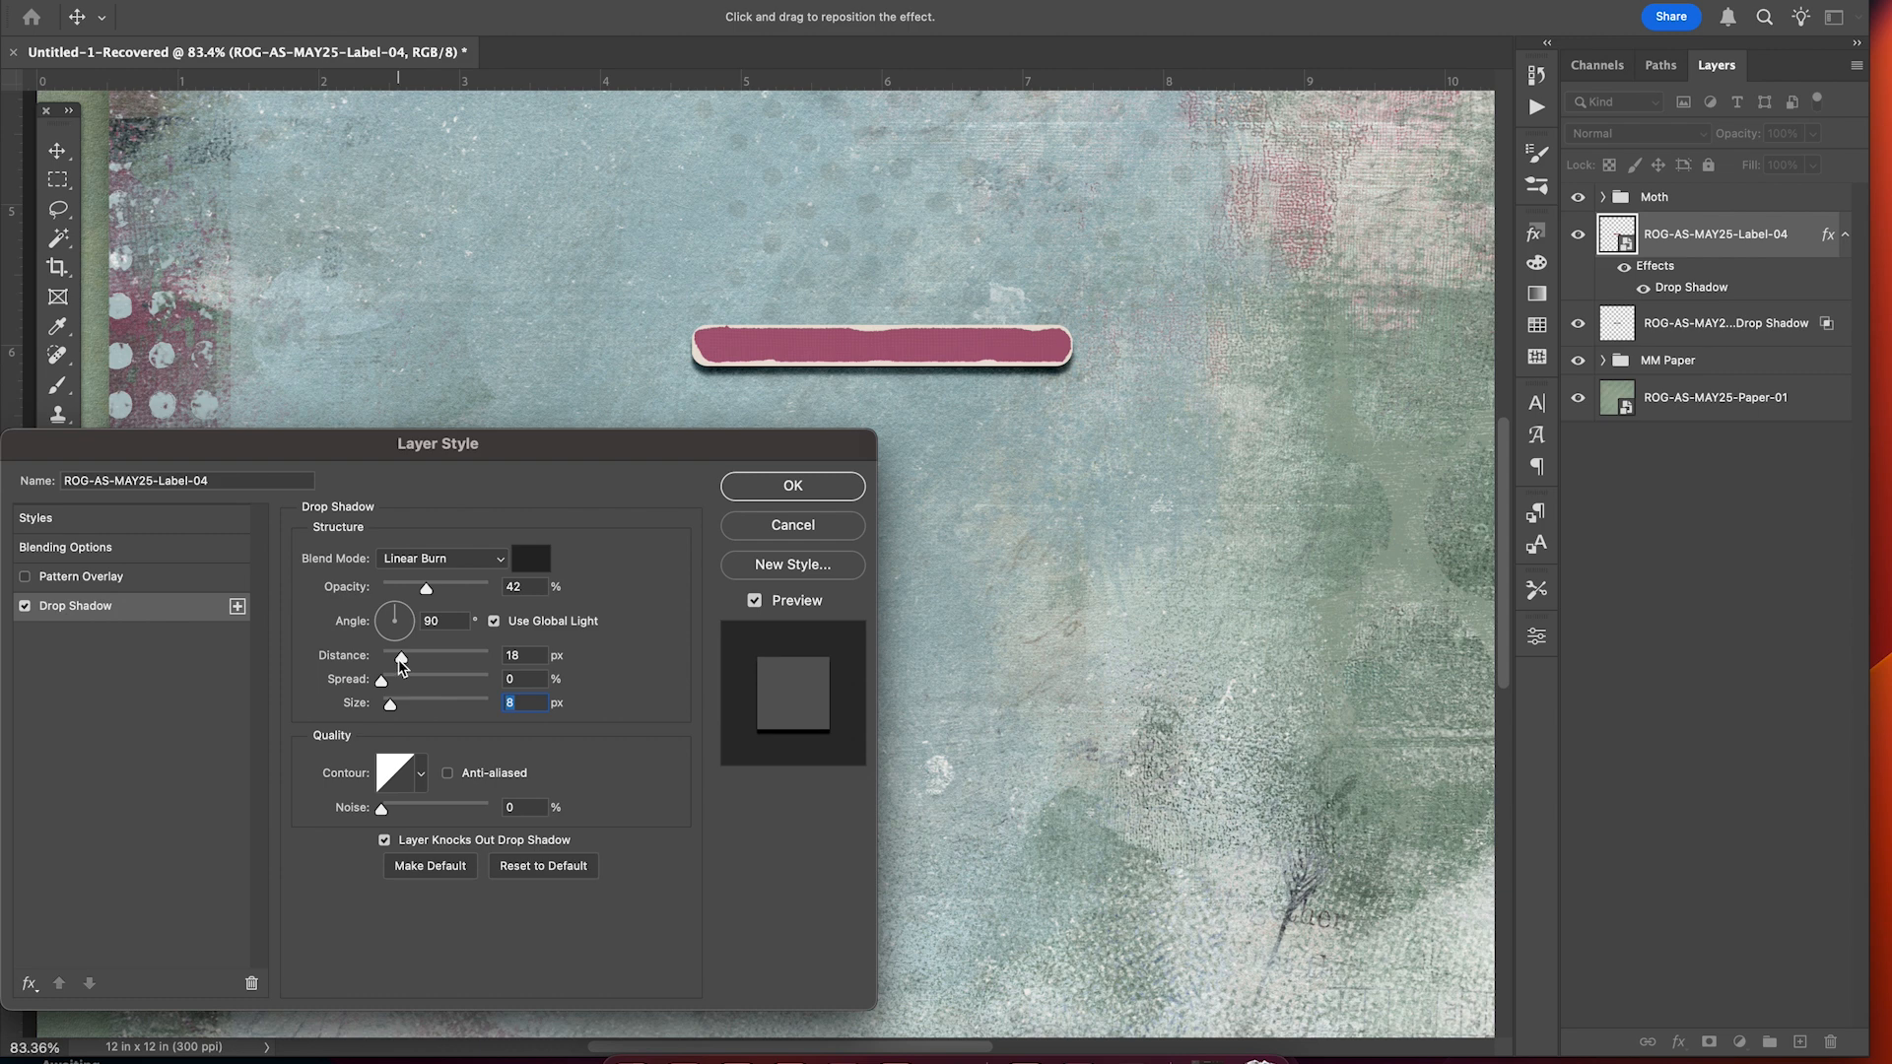
left_click_drag(400, 667, 392, 662)
left_click(793, 485)
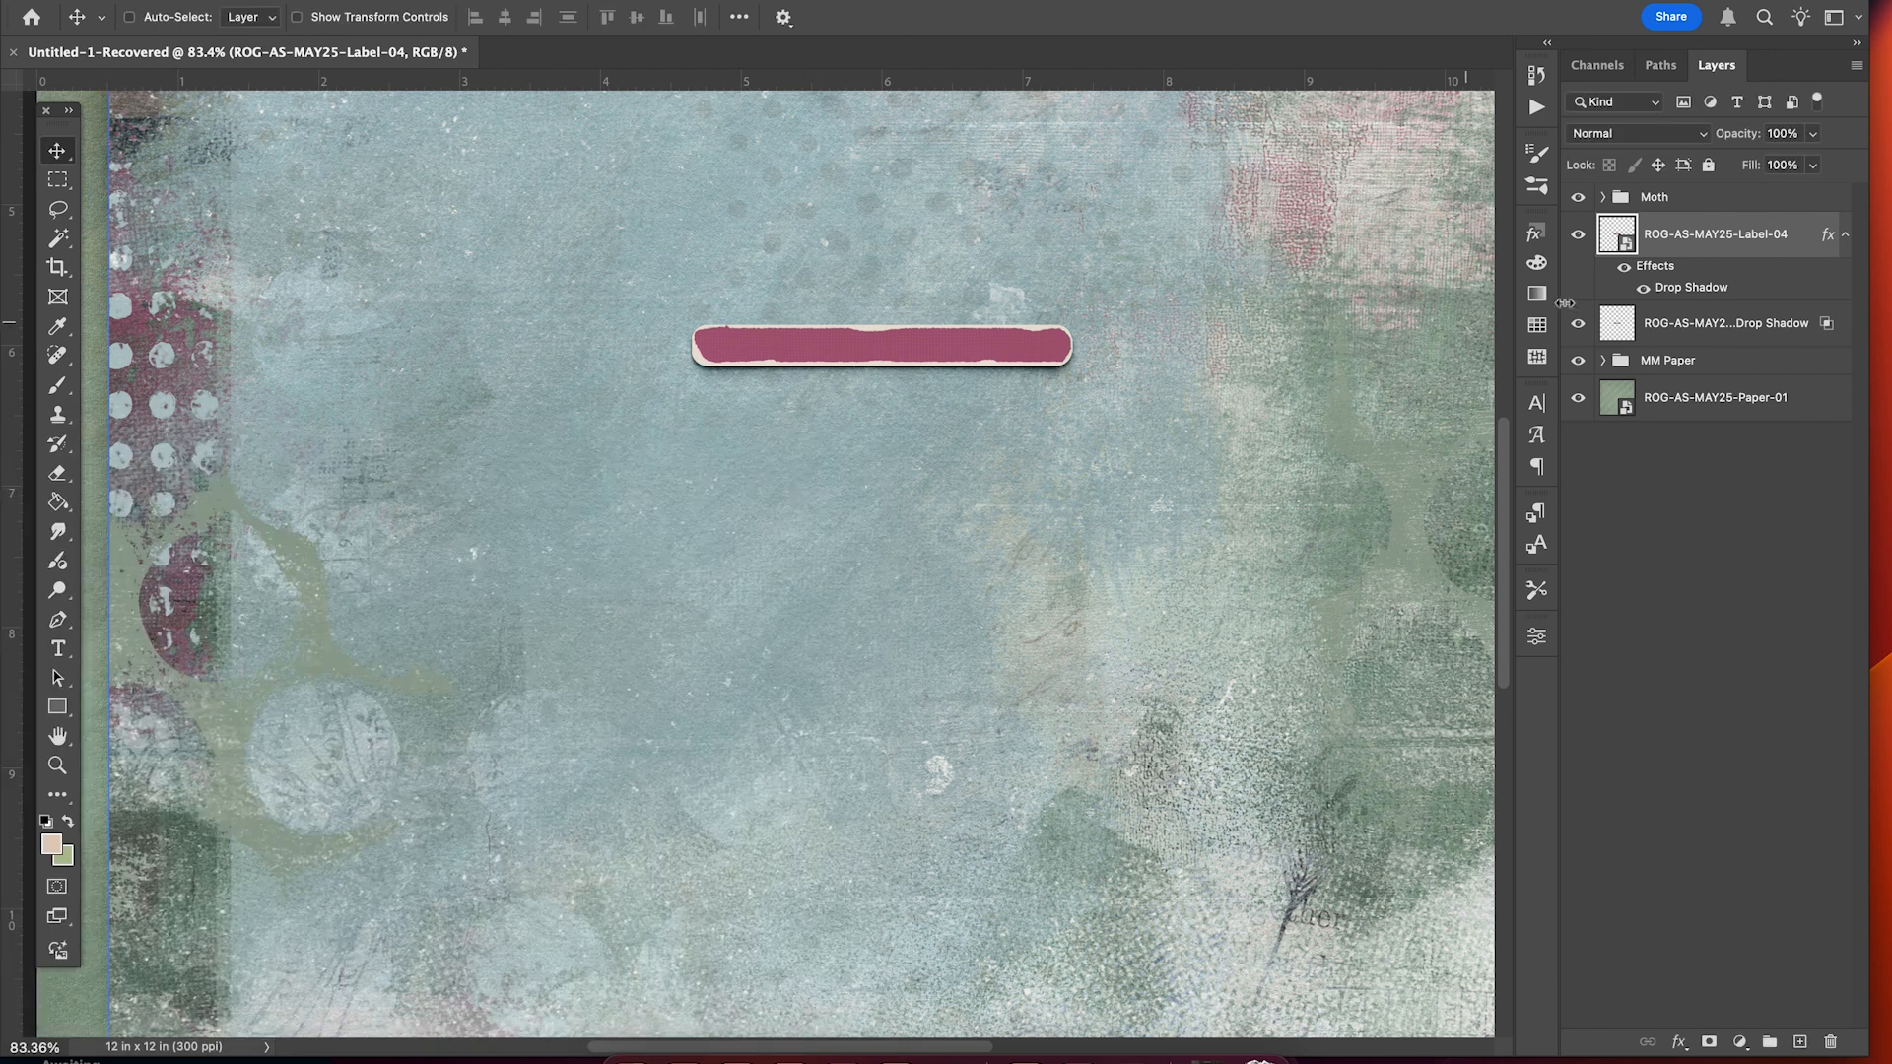
Split the label's tighter drop shadow onto its own layer and select it.
right_click(1678, 292)
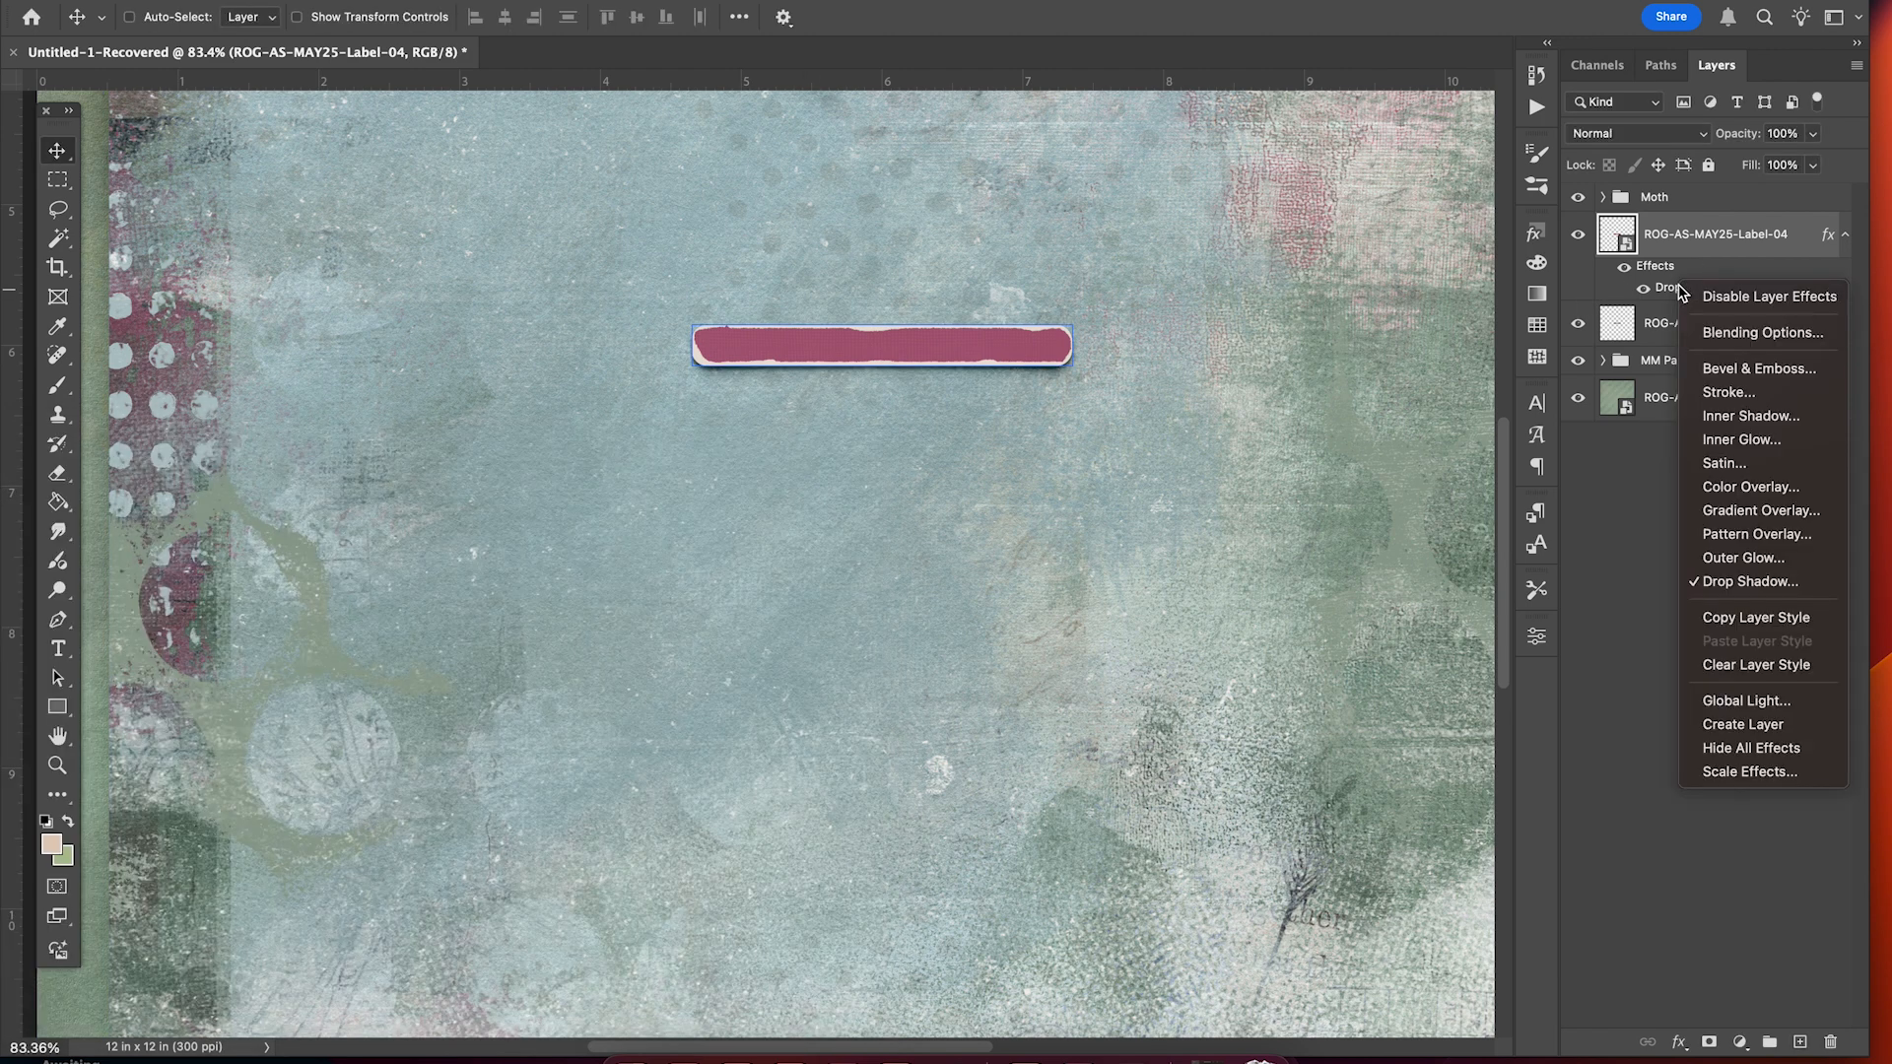
left_click(1757, 731)
left_click(1726, 295)
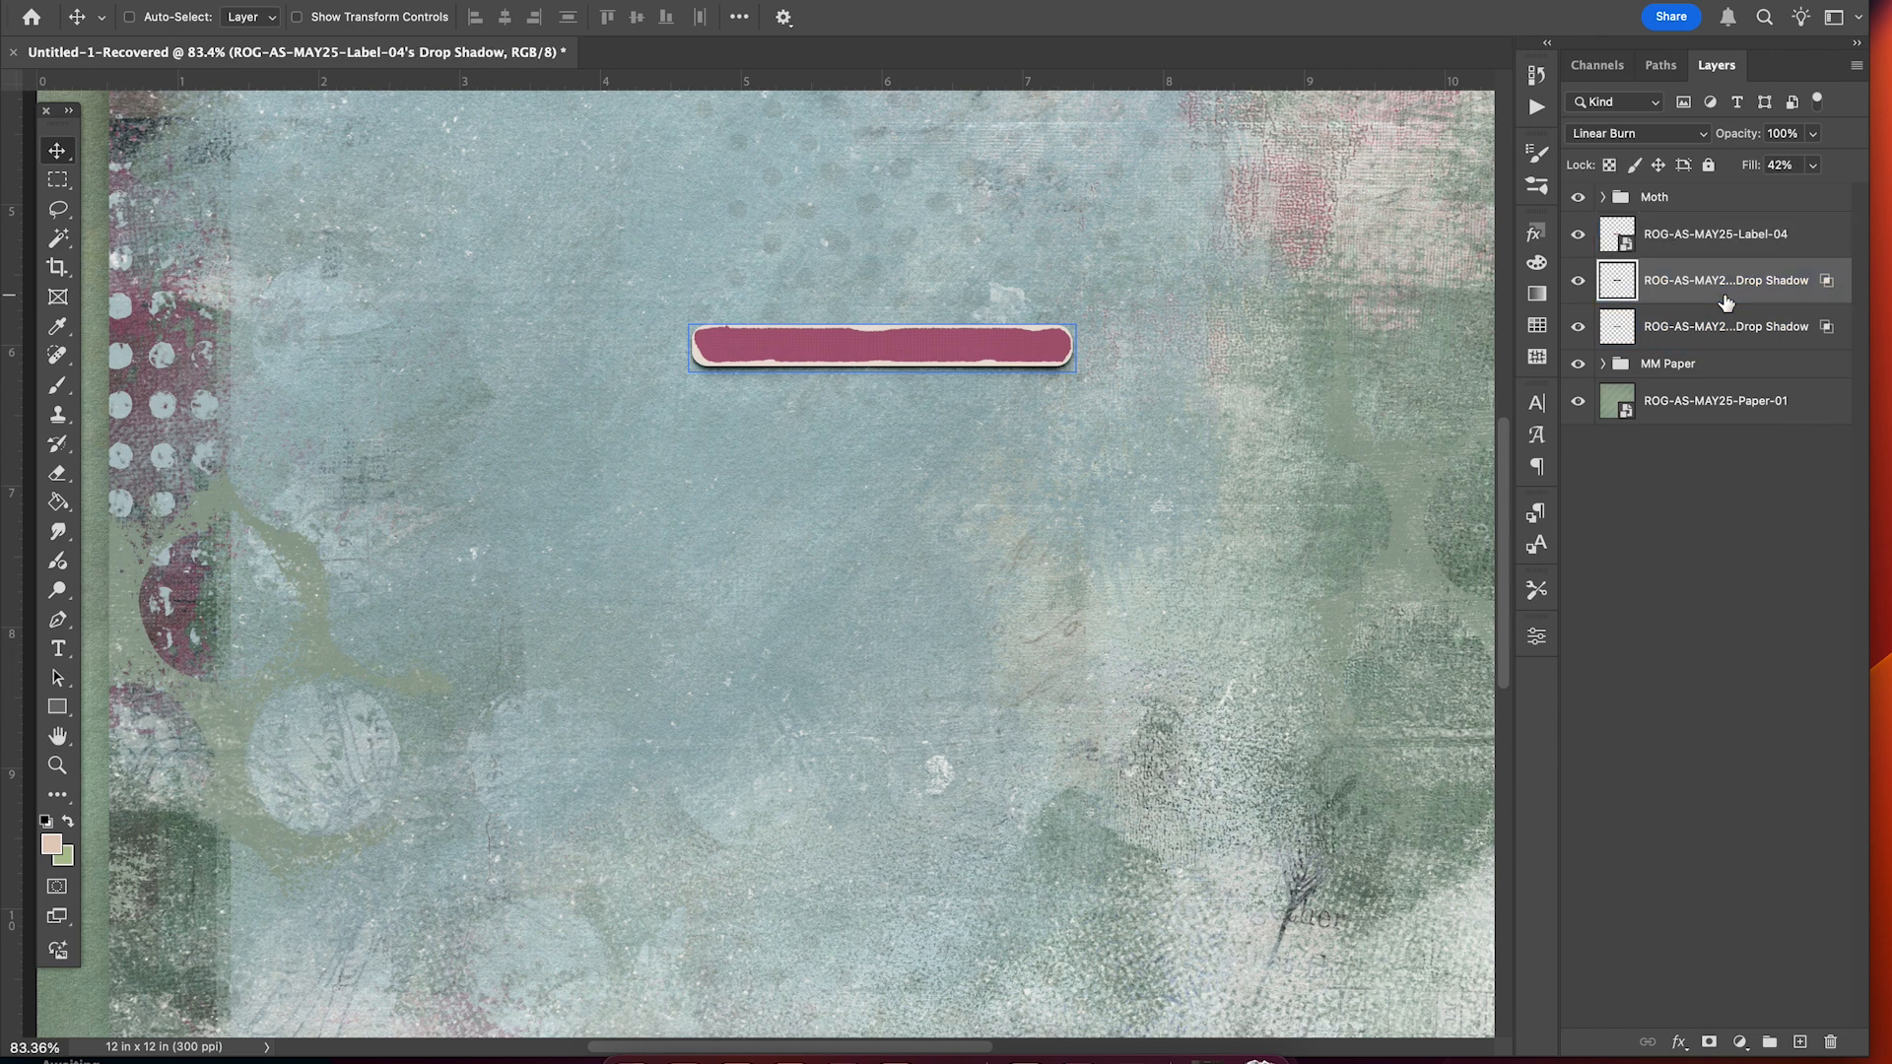
Mask the upper label shadow layer, brushing black along the label's lower left edge.
scroll(1015, 484, "up", 3)
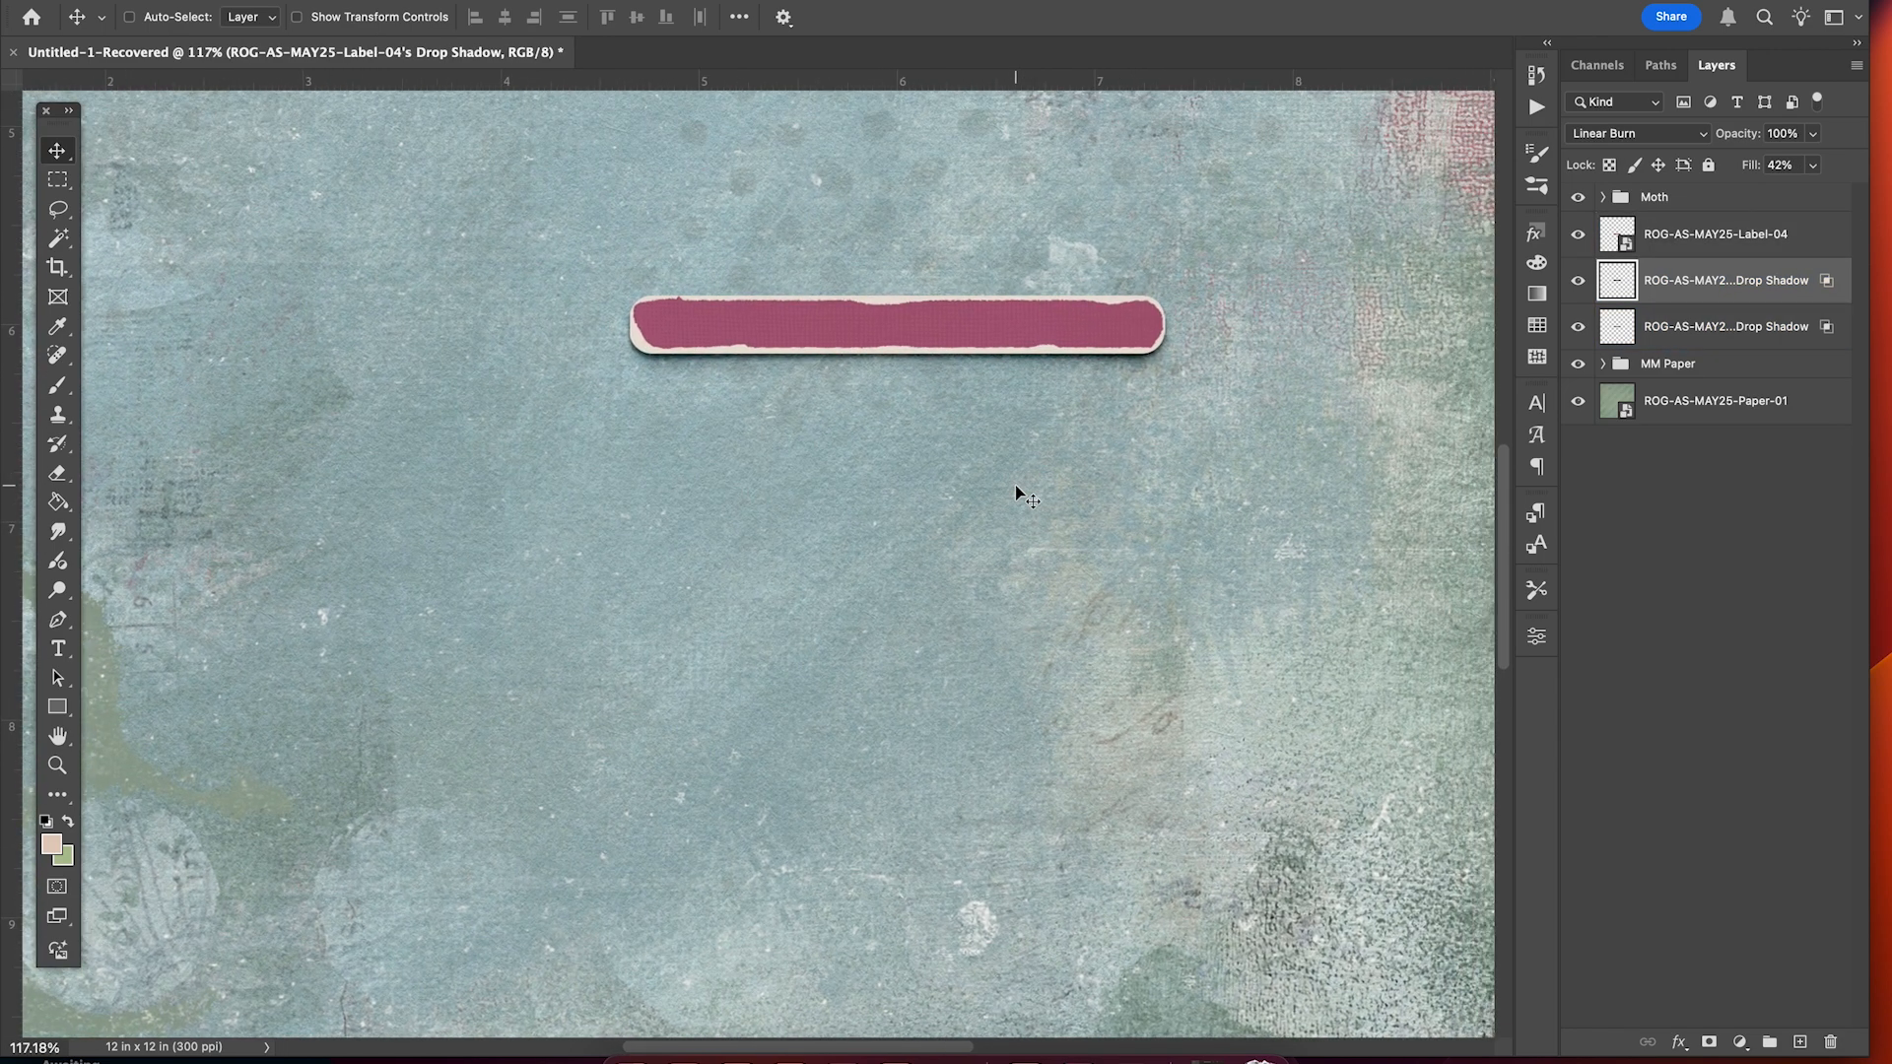
left_click(1709, 1044)
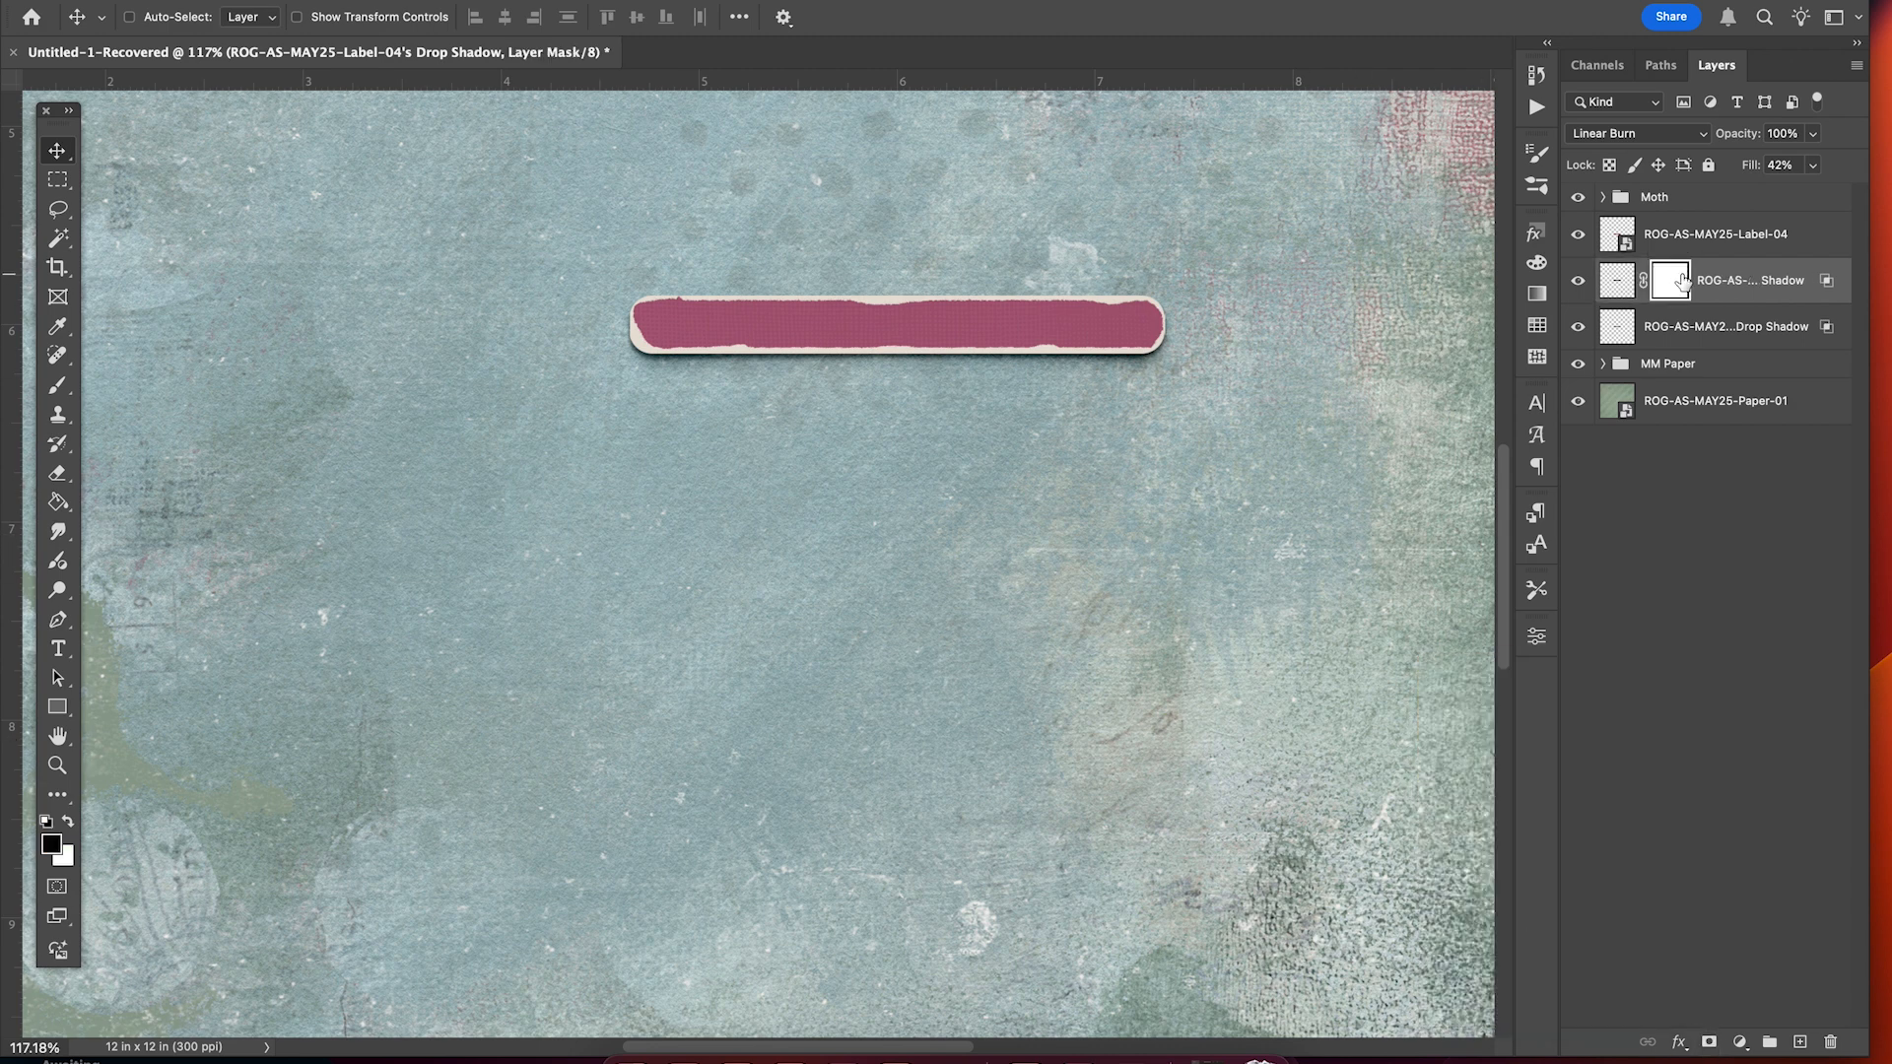
key("b")
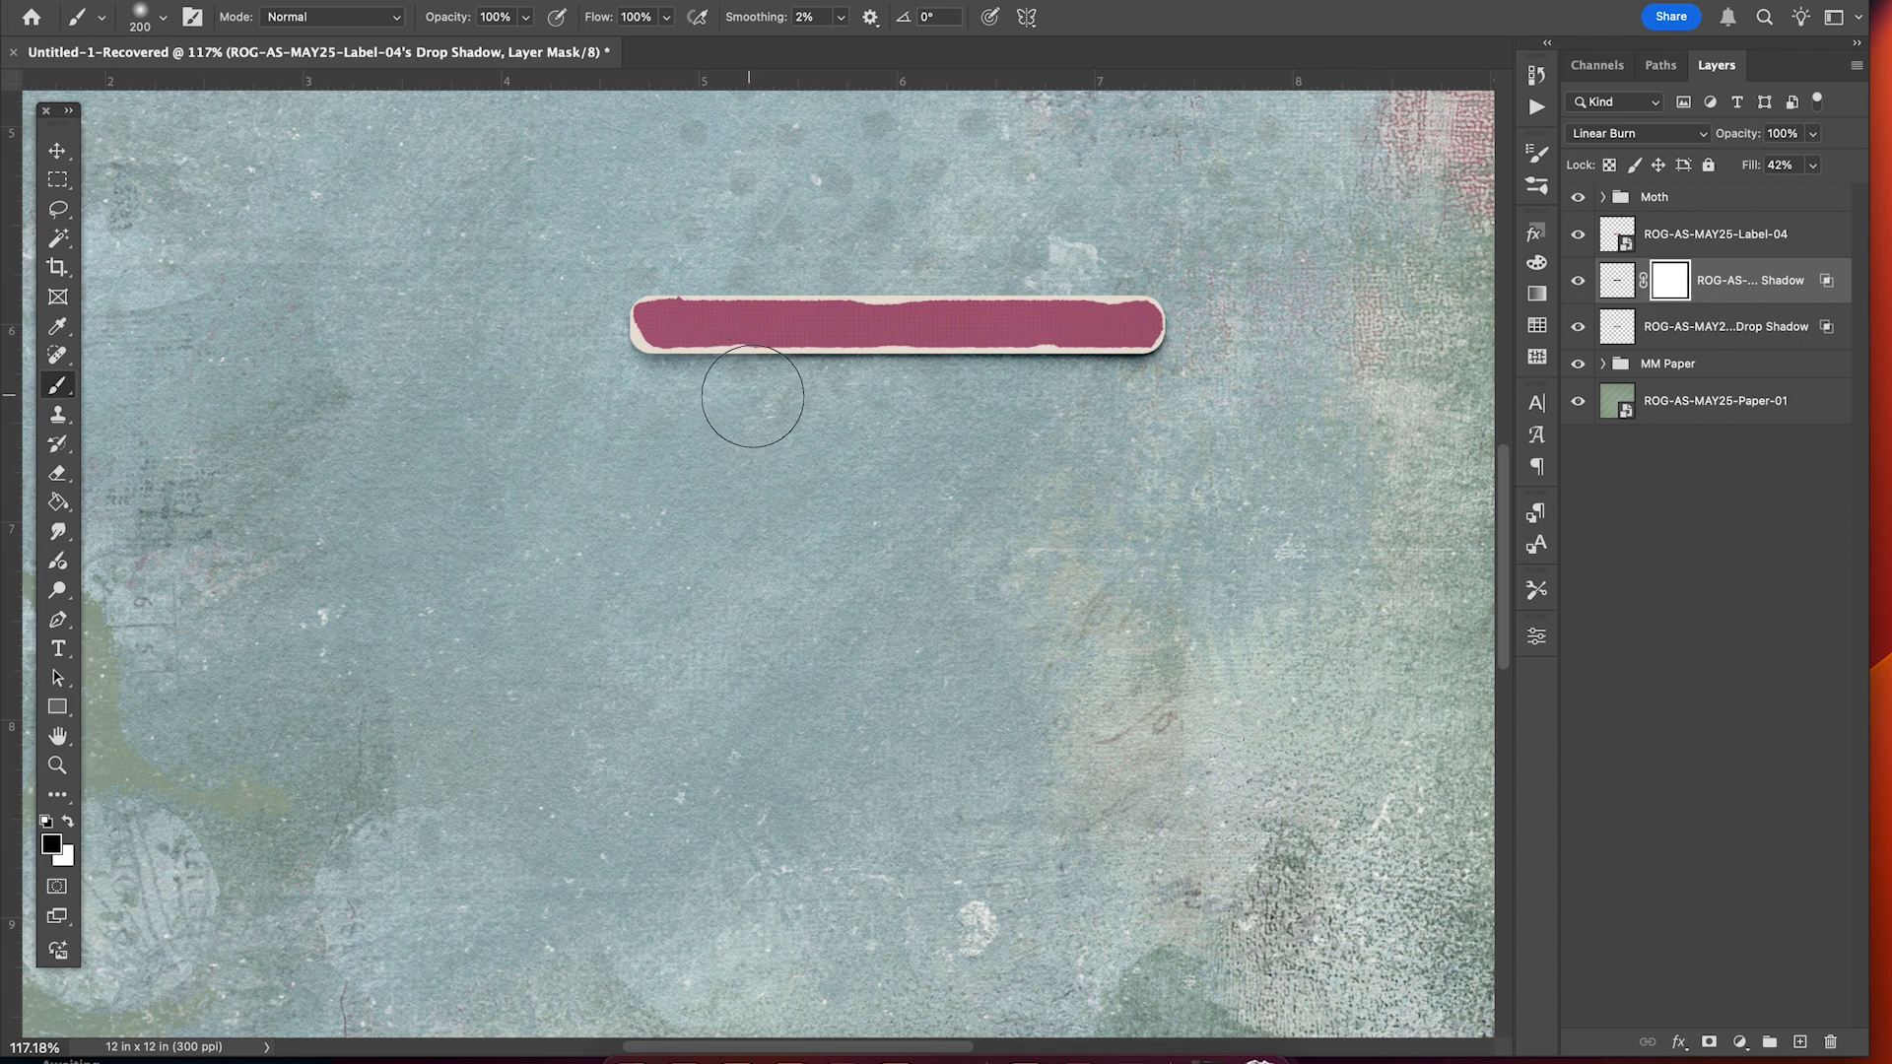
mouse_move(671, 381)
left_mouse_down()
mouse_move(795, 423)
mouse_move(1150, 464)
left_mouse_up()
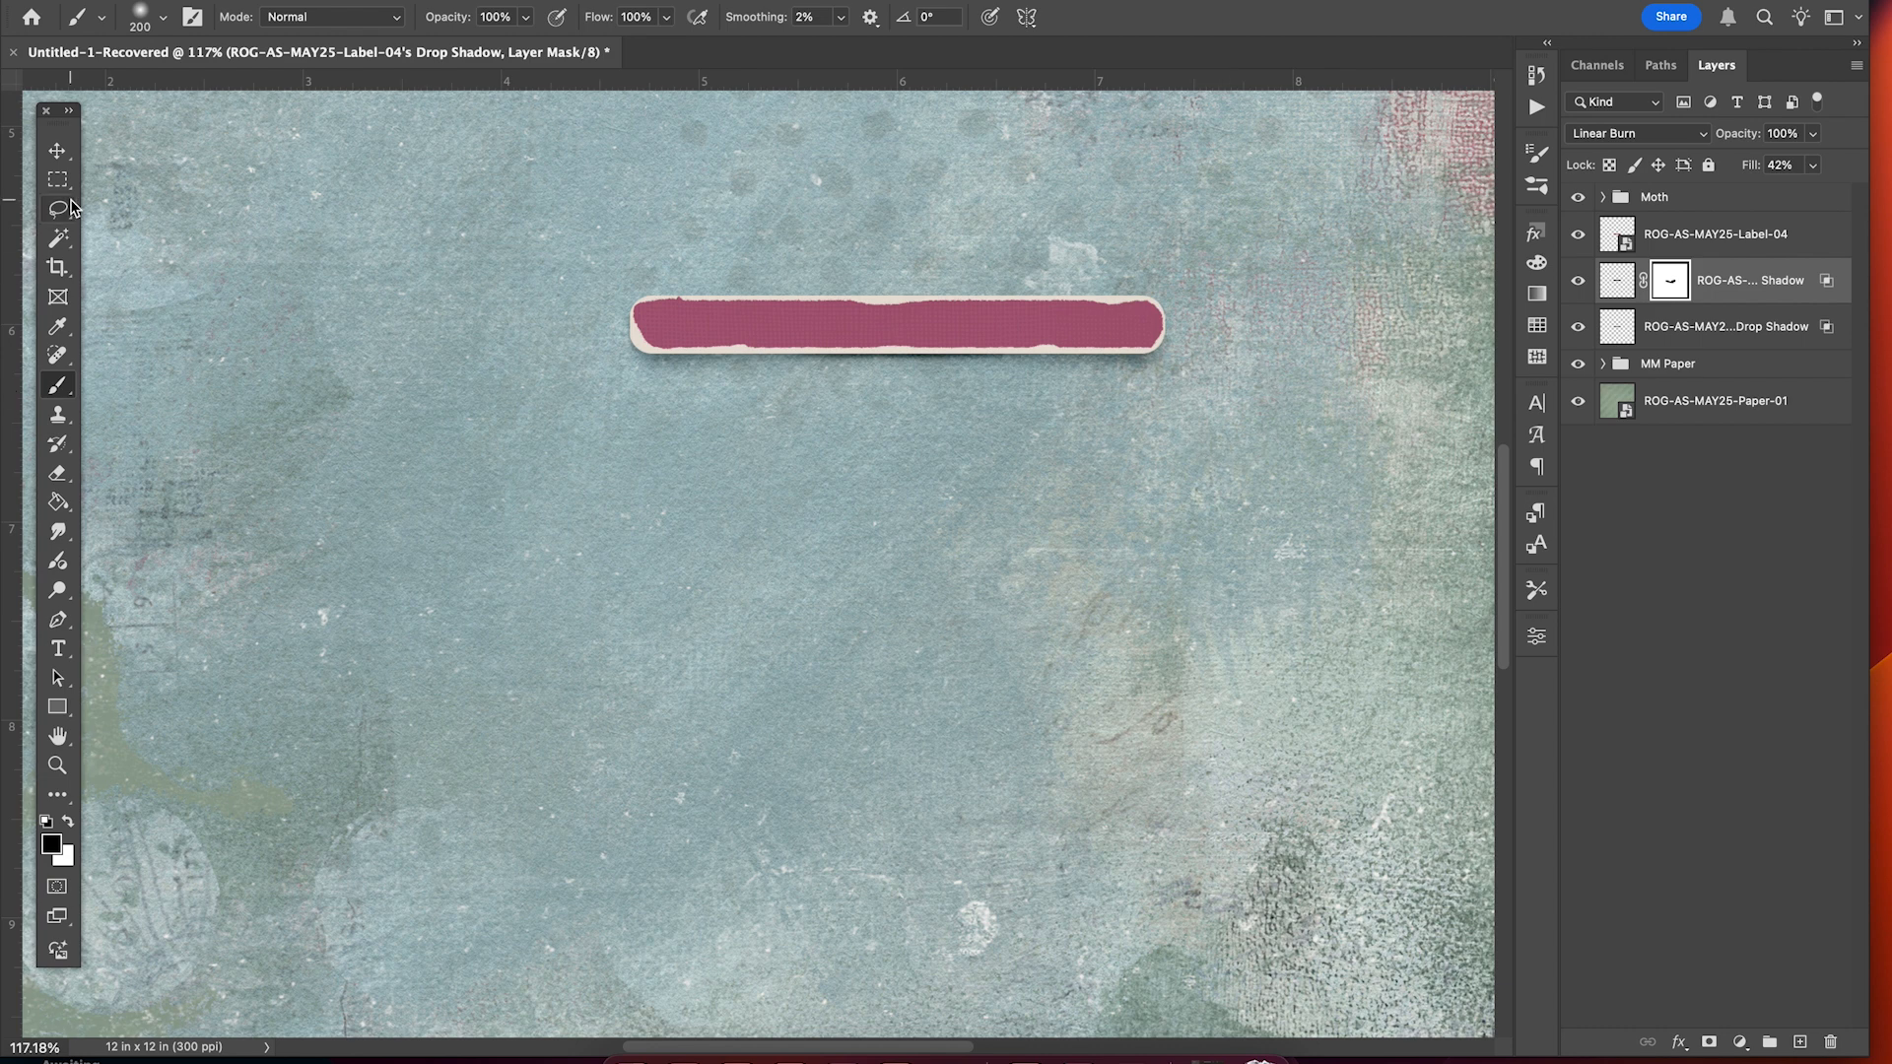
Return to the Move tool, target the shadow's pixels, and toggle its visibility to compare.
left_click(57, 151)
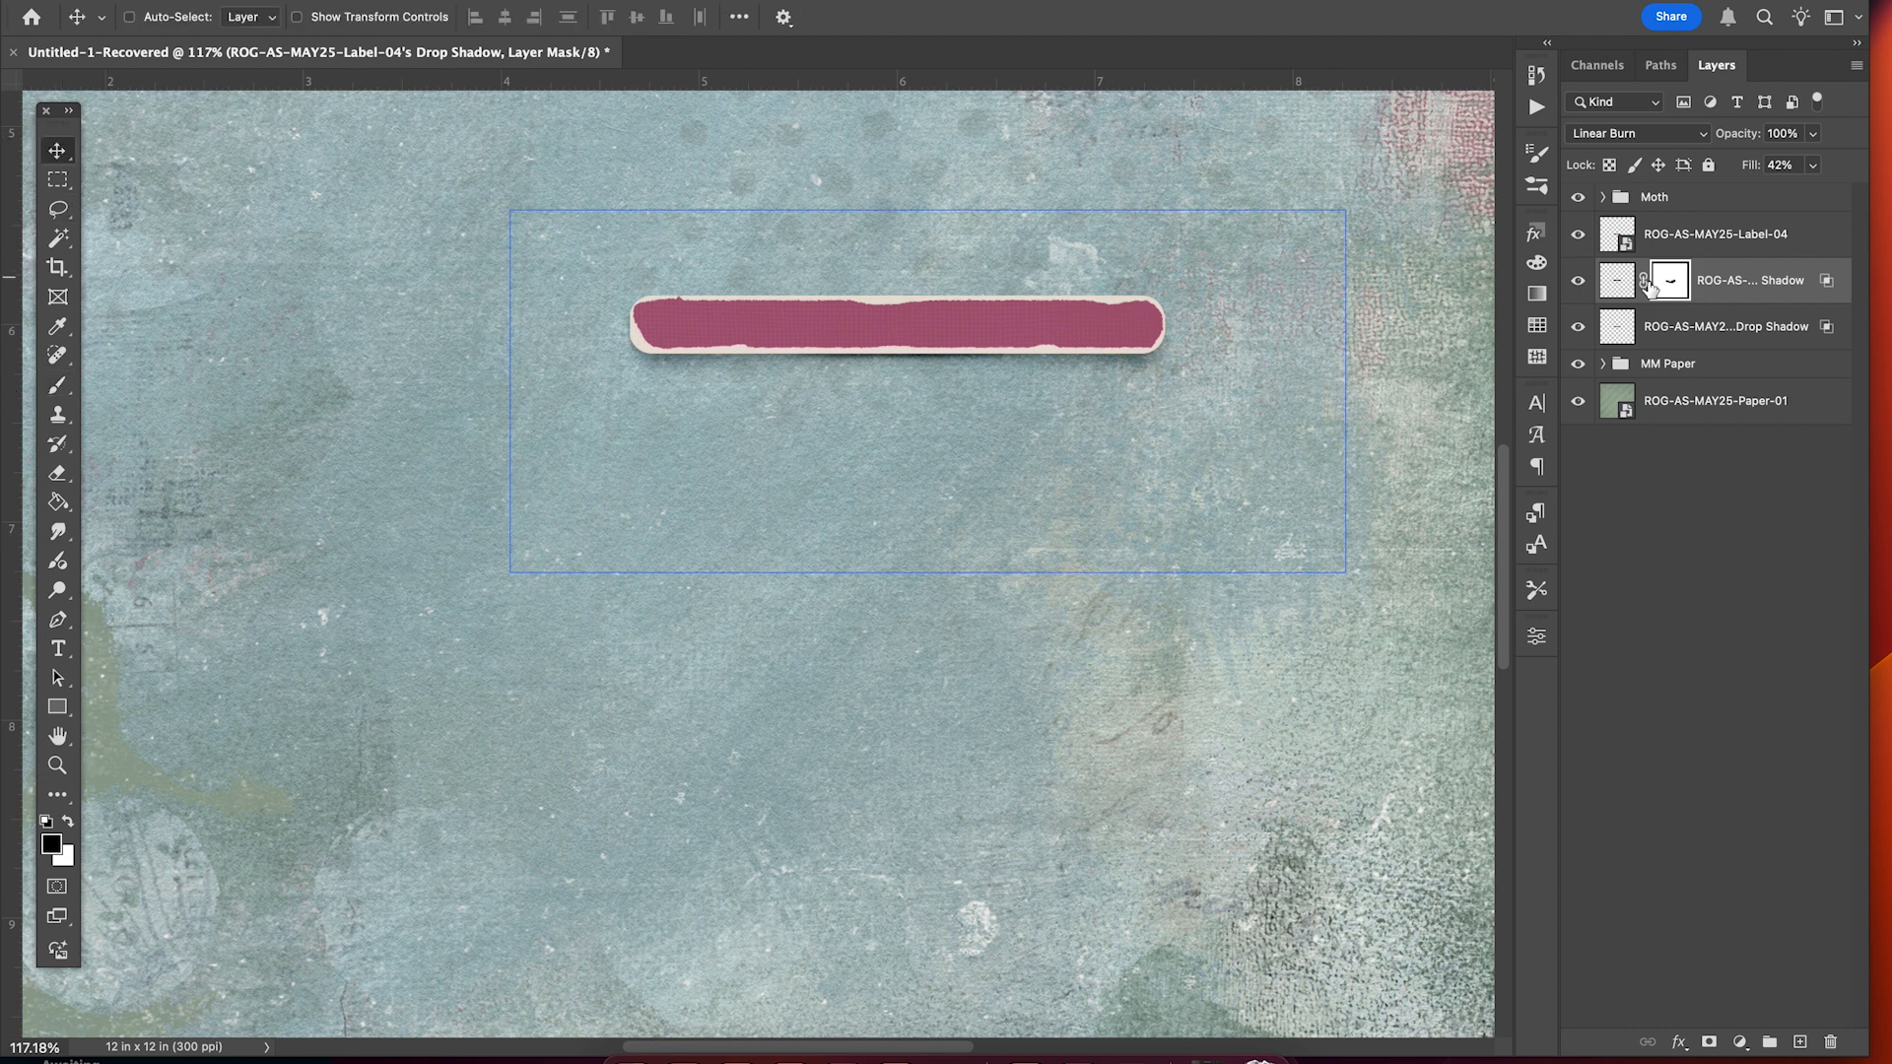
left_click(1616, 293)
left_click(1579, 281)
left_click(1580, 281)
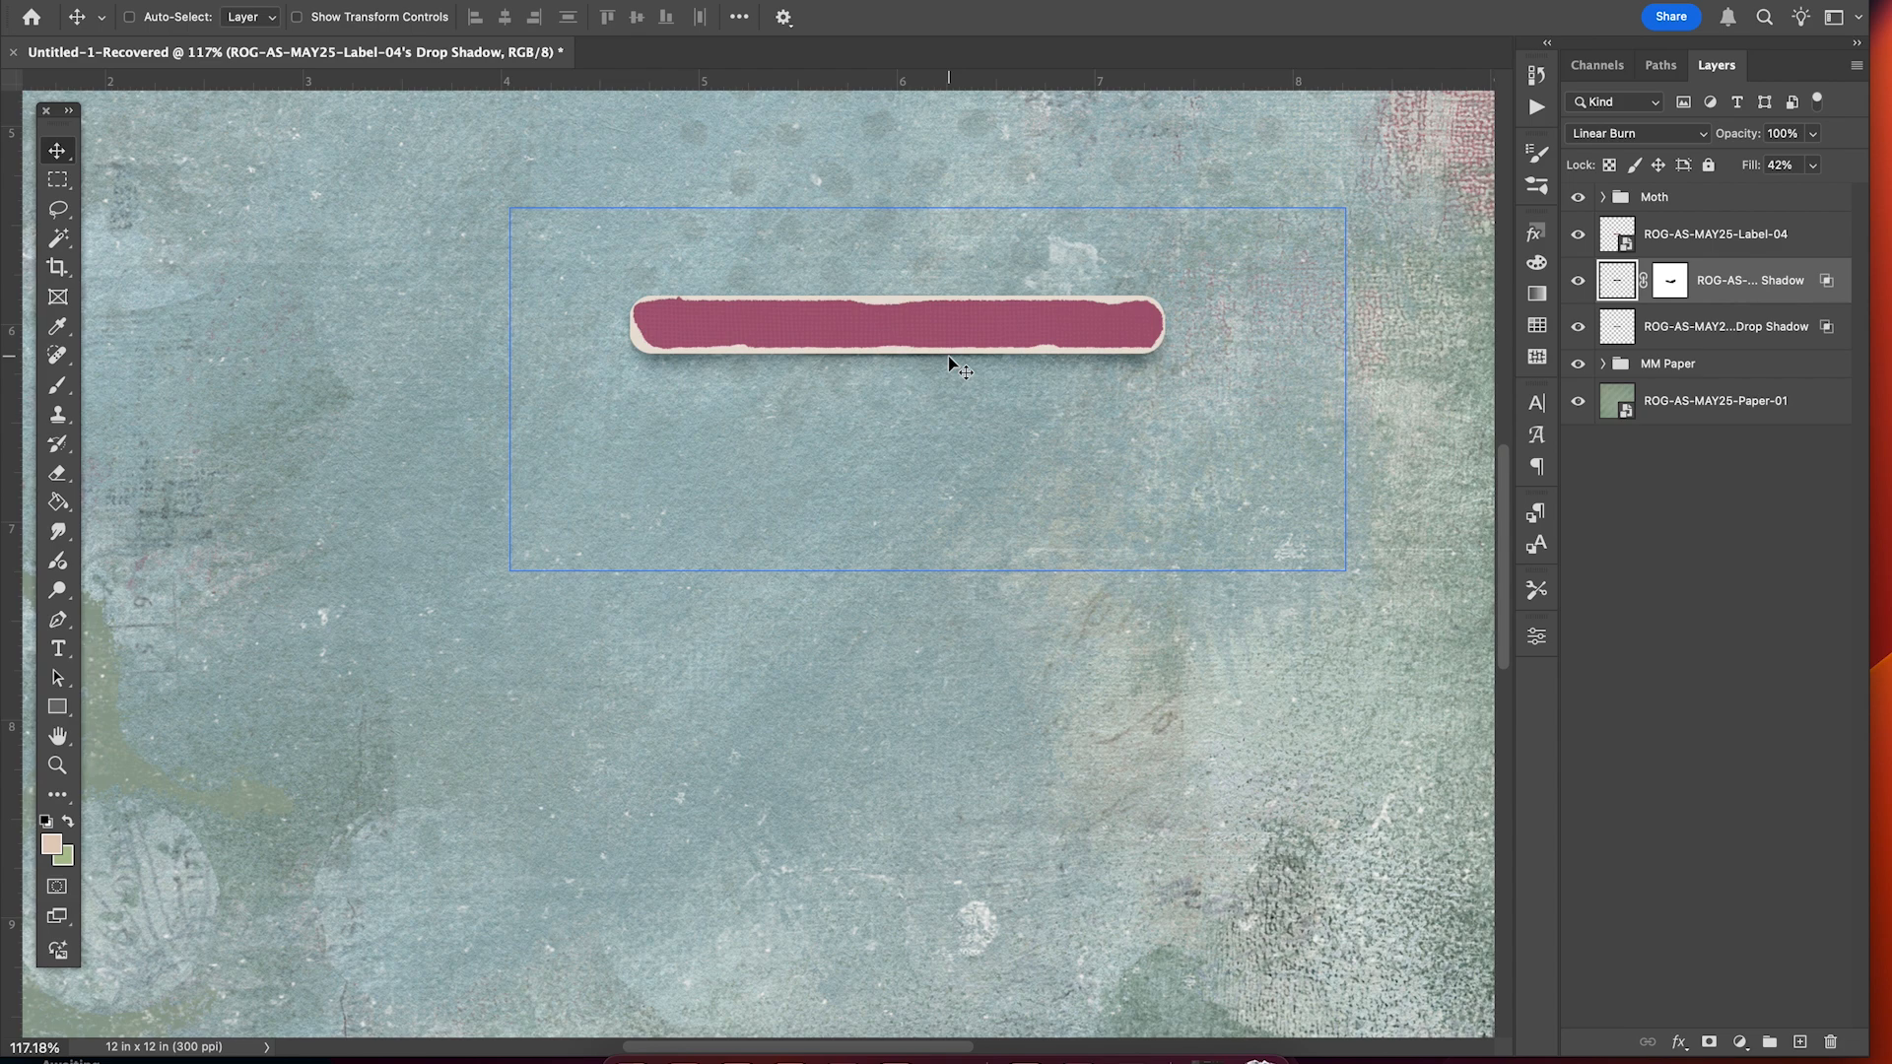
Select the ROG-AS-MAY25-Label-04 layer together with its two drop shadow layers.
left_click(887, 317)
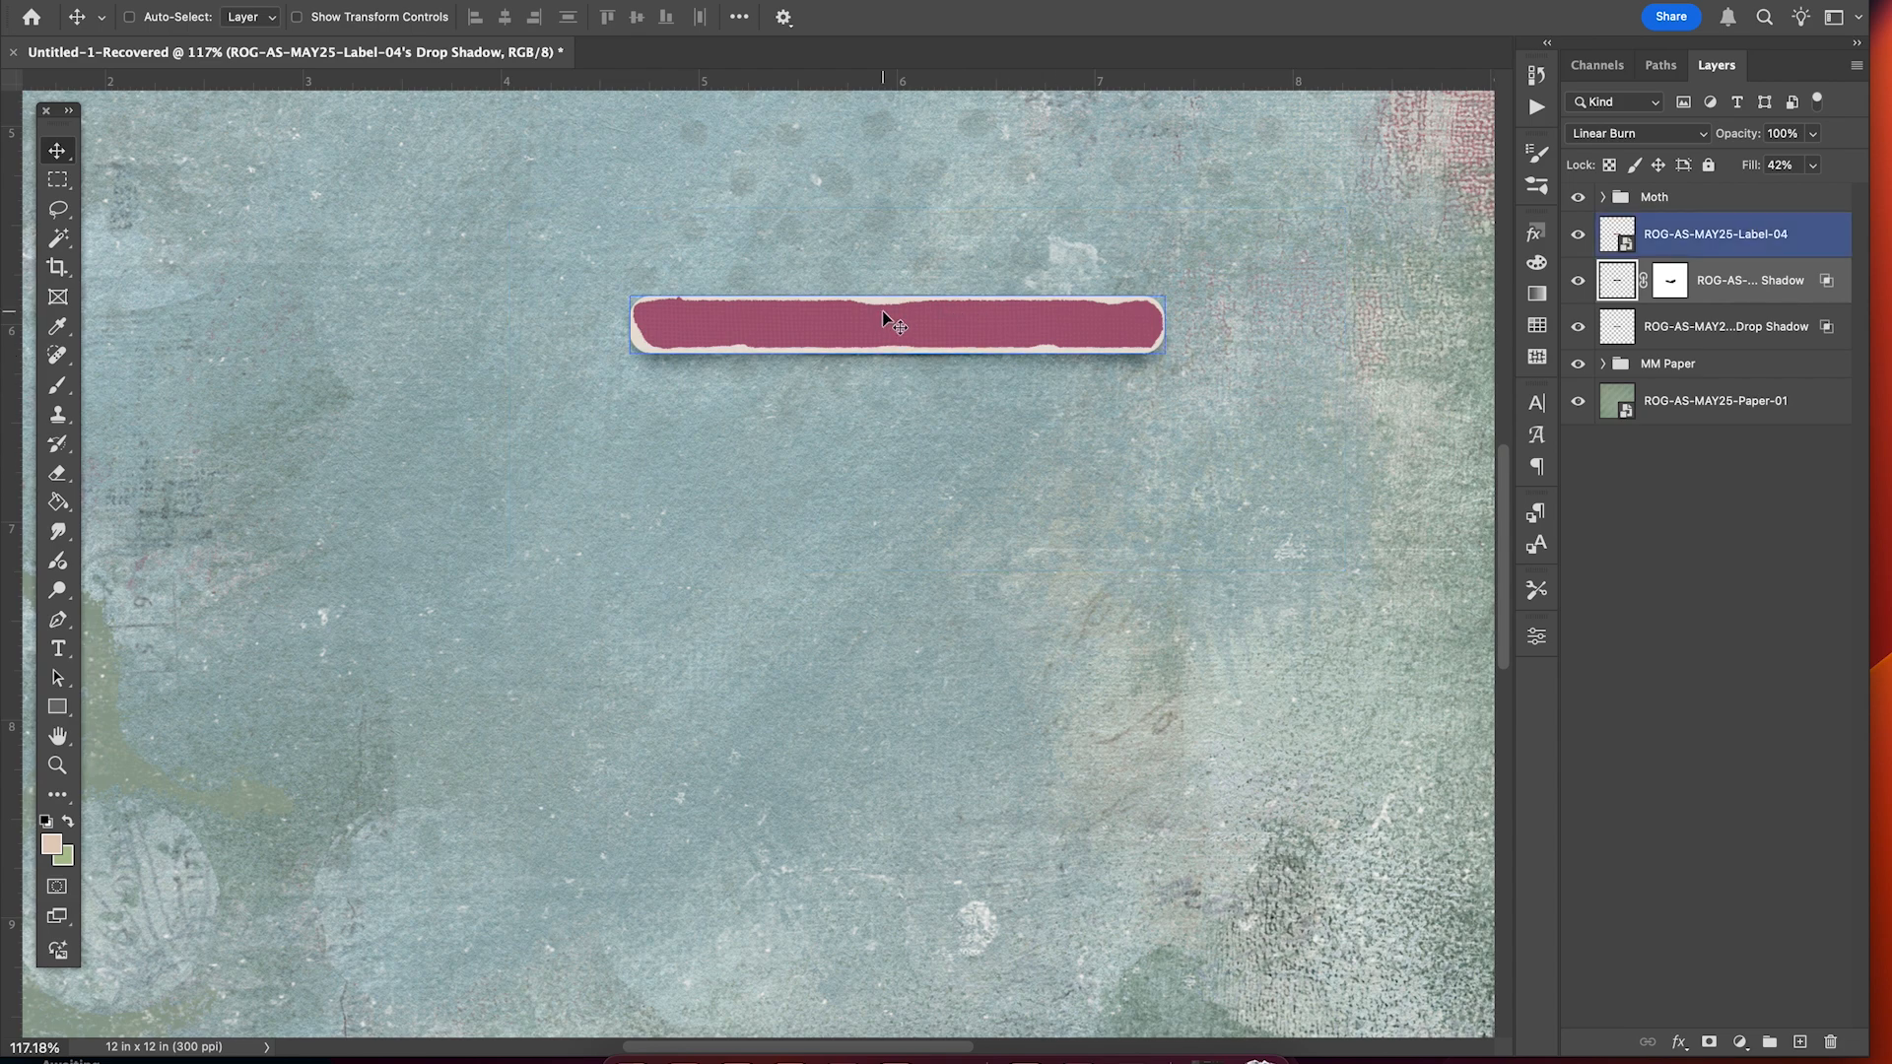
scroll(881, 316, "down", 3)
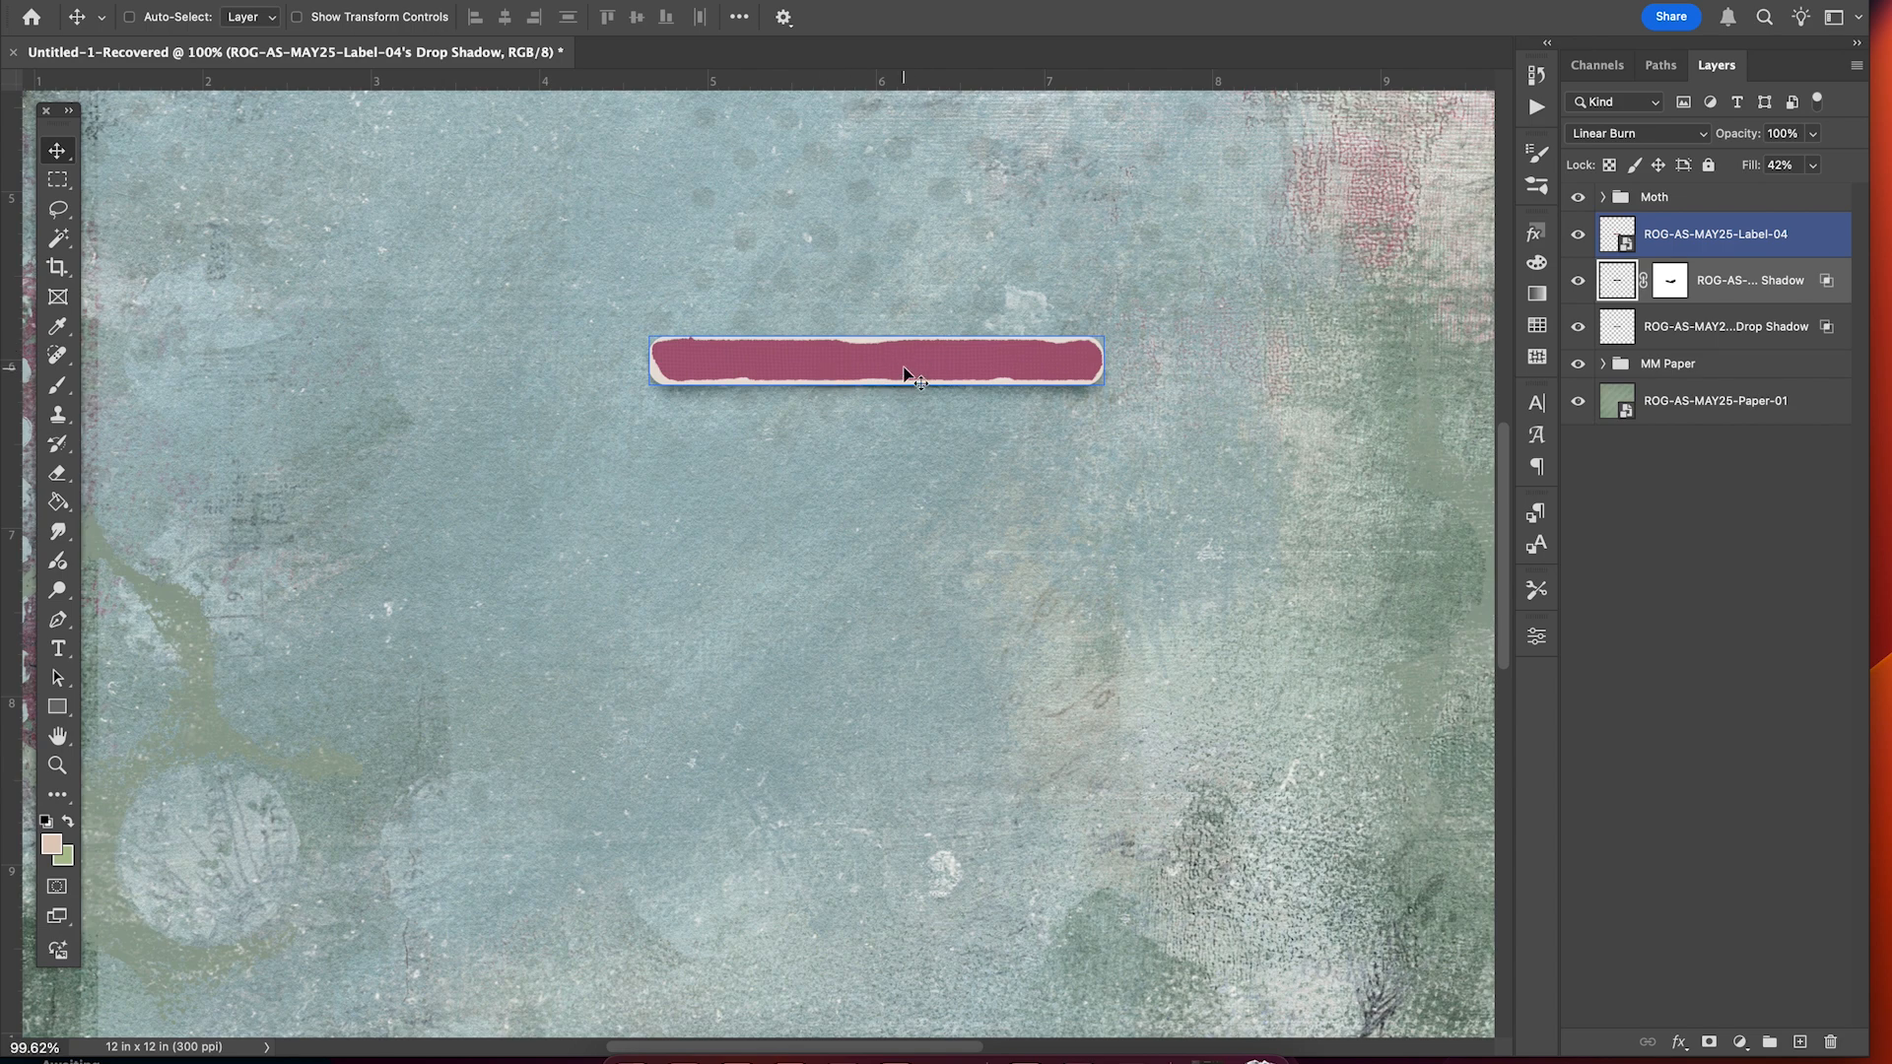
scroll(907, 372, "up", 3)
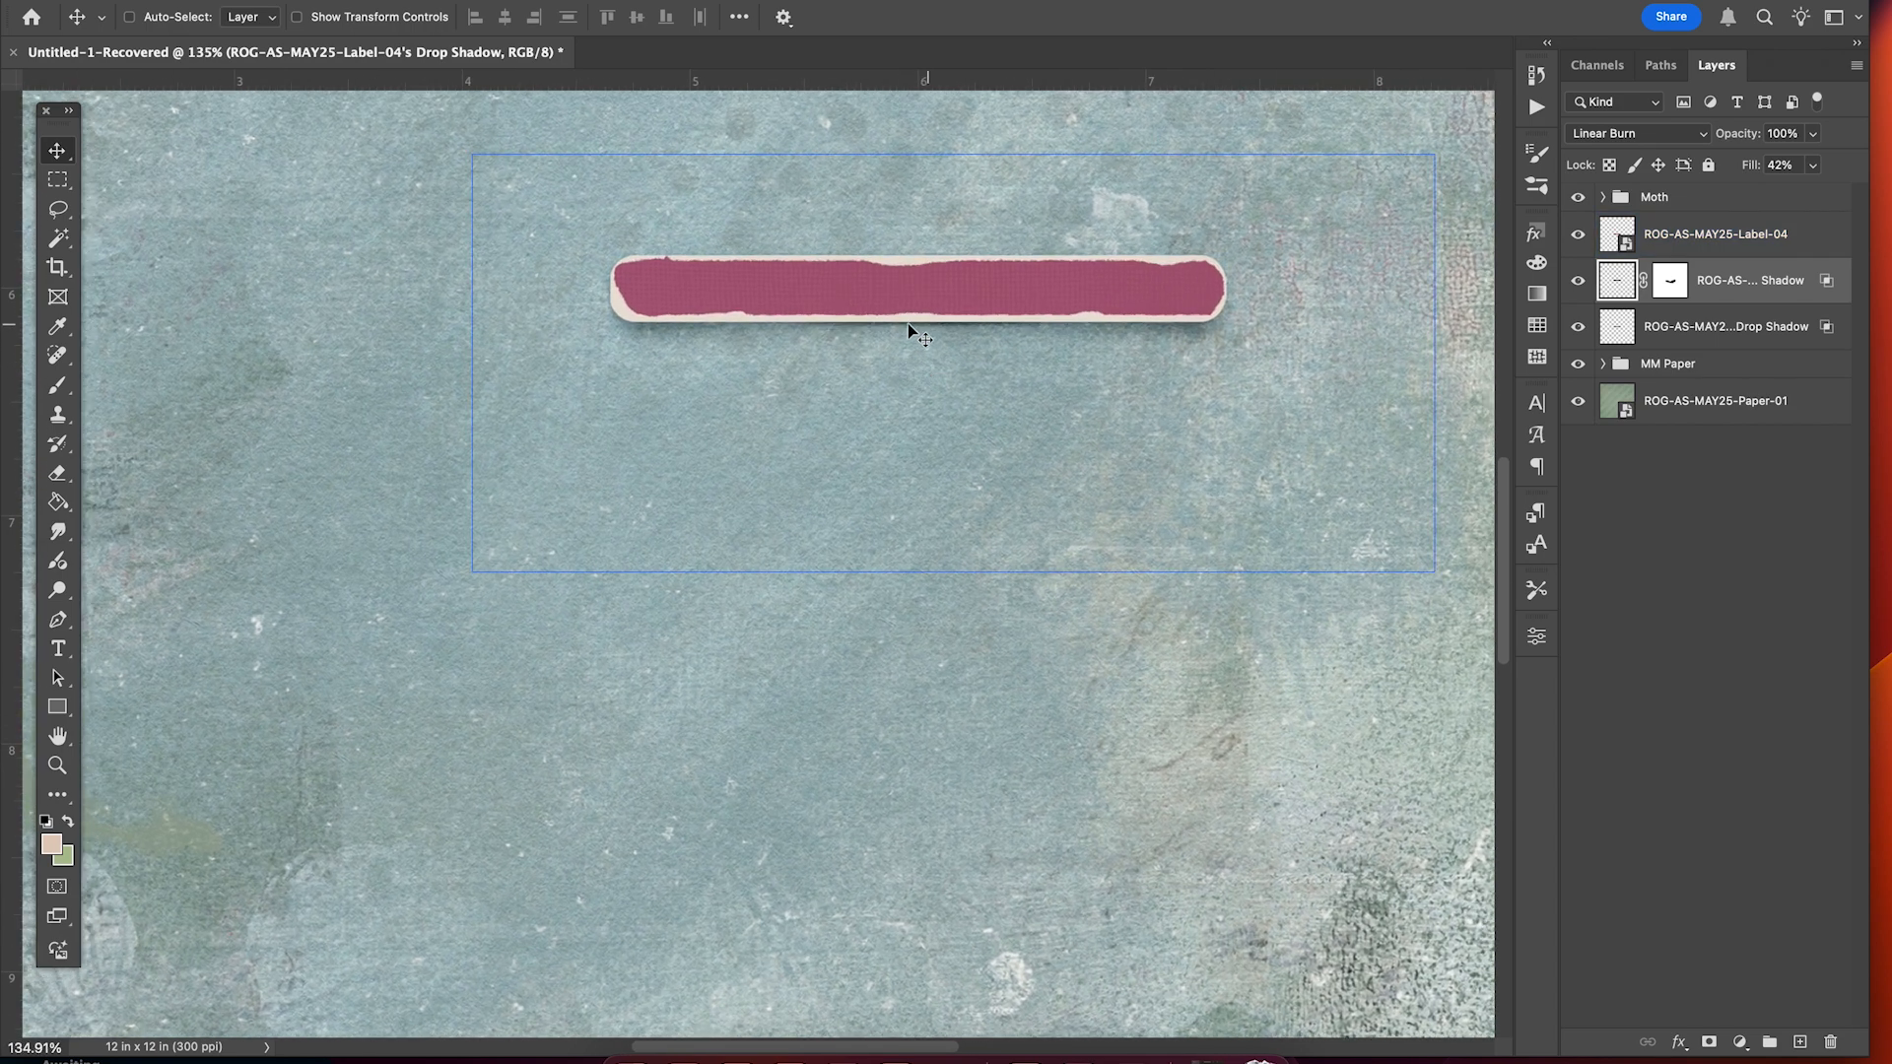
left_click(941, 338)
left_click(951, 331)
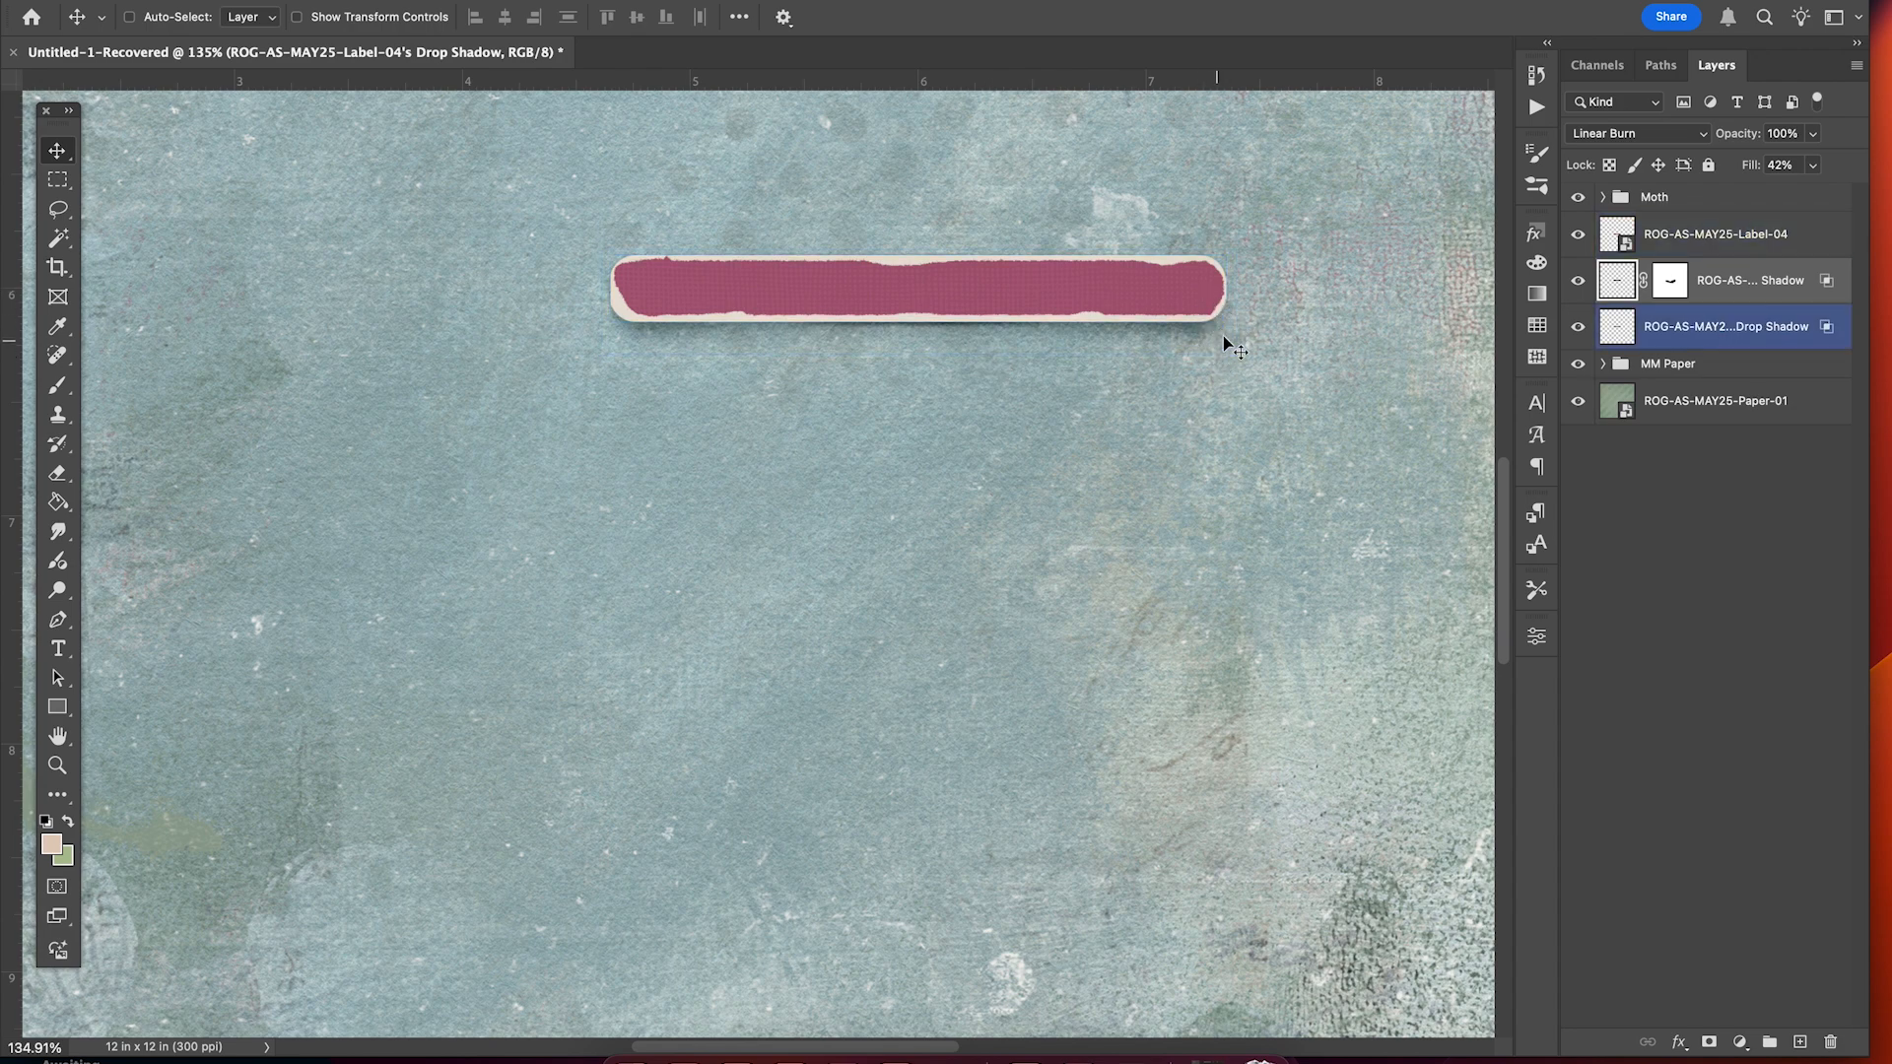
key("super+minus")
key("super+minus")
scroll(1206, 313, "down", 5)
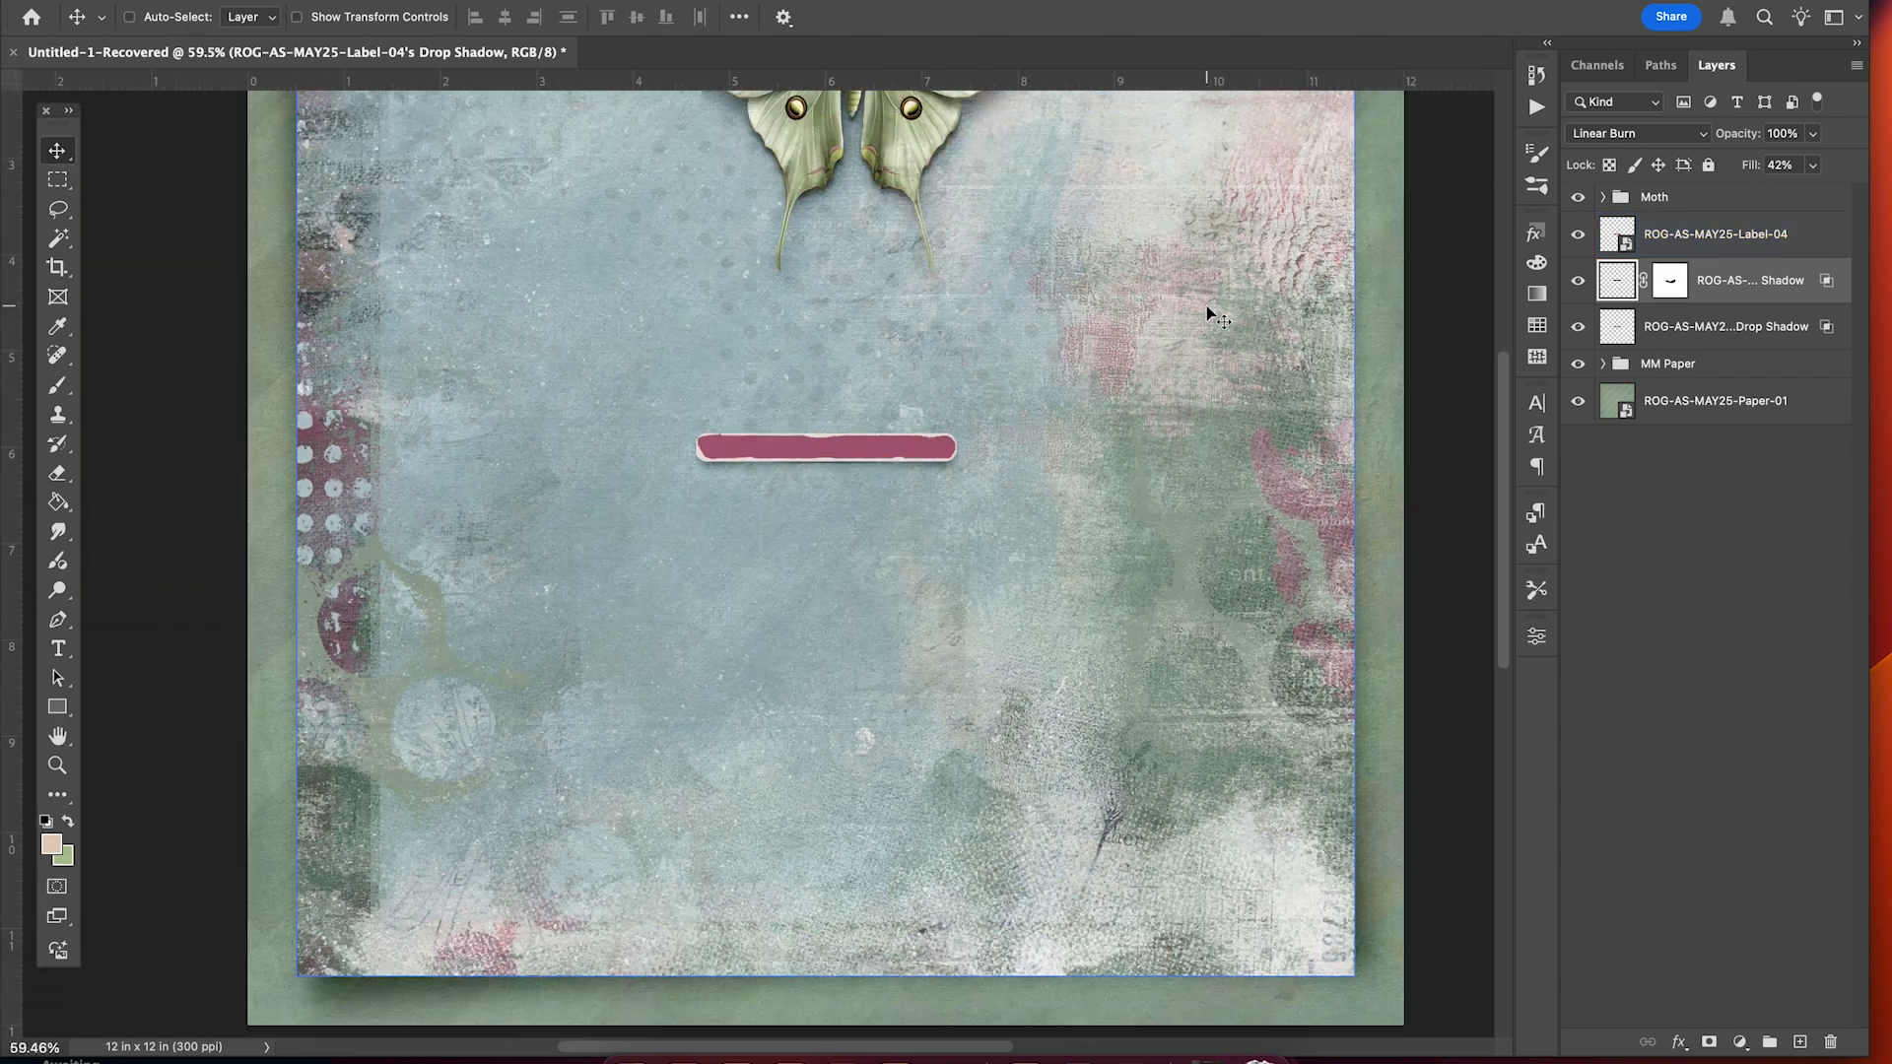
scroll(1206, 314, "up", 3)
scroll(1206, 313, "up", 2)
scroll(1206, 313, "up", 2)
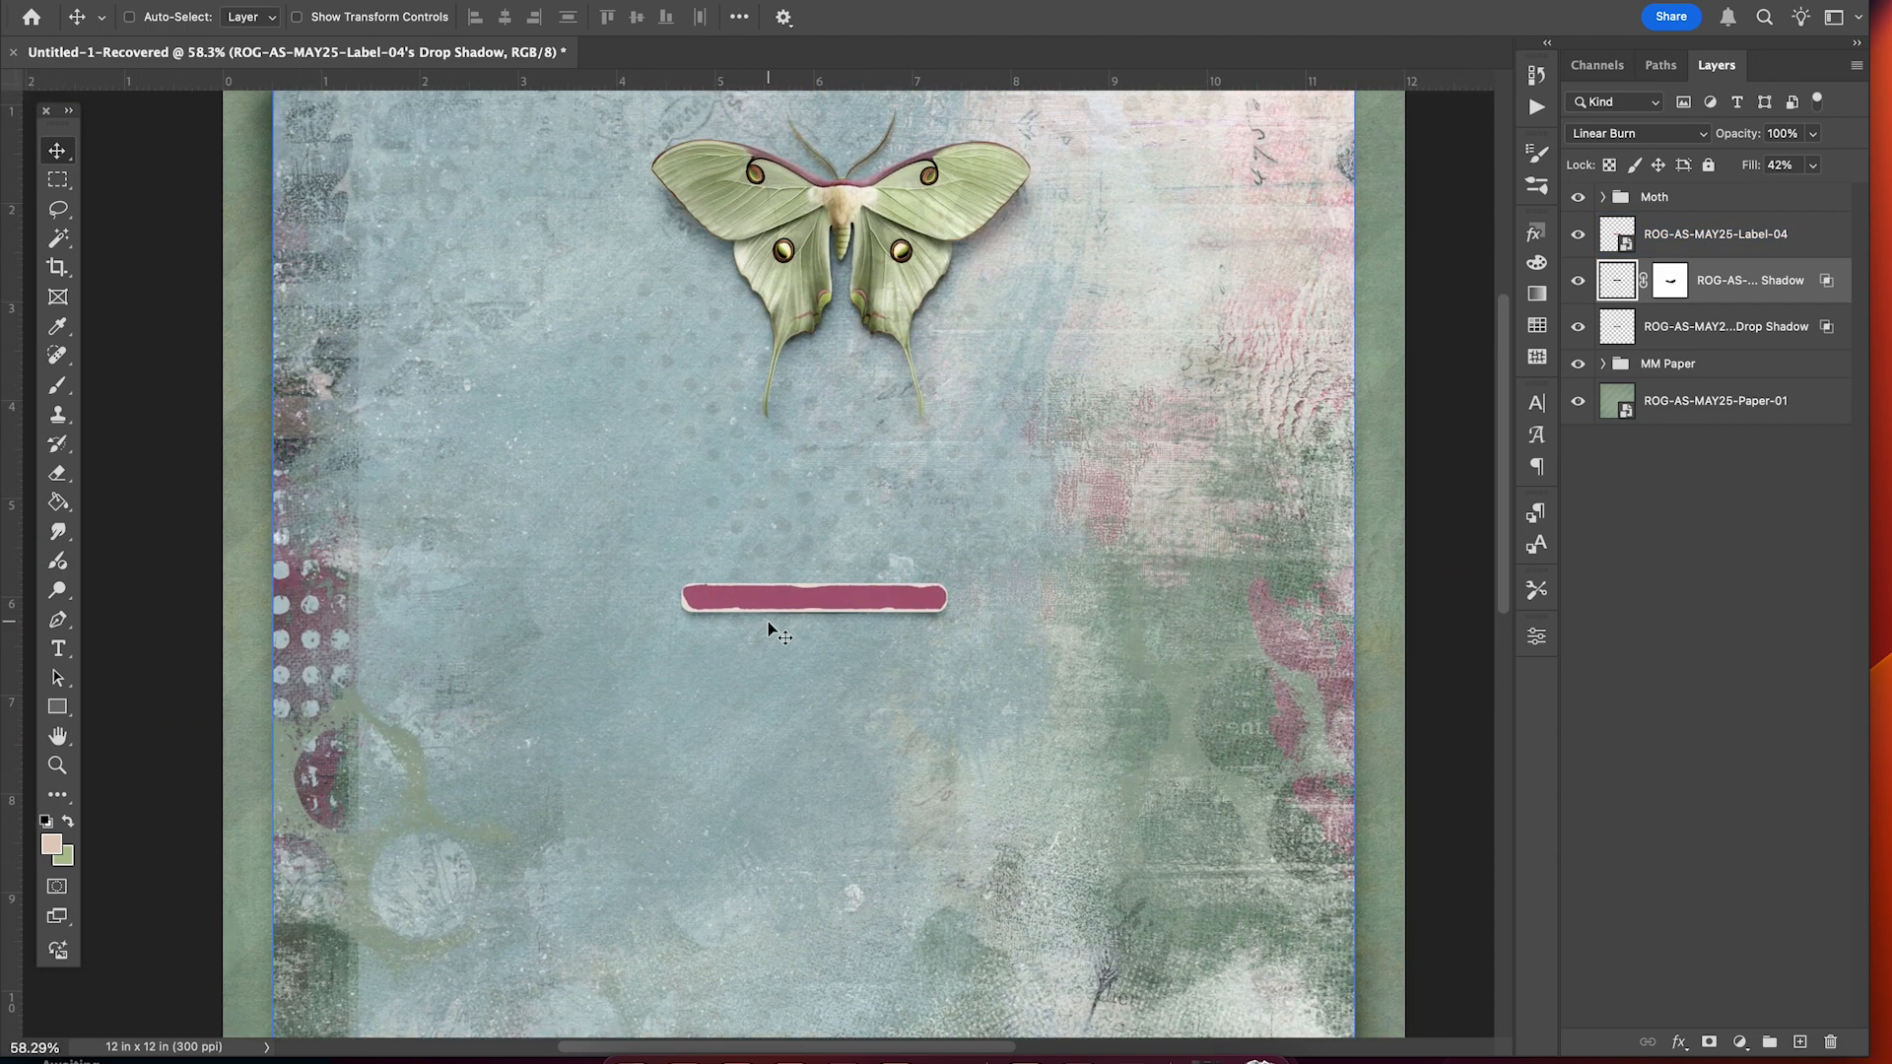
left_click(934, 612, "super")
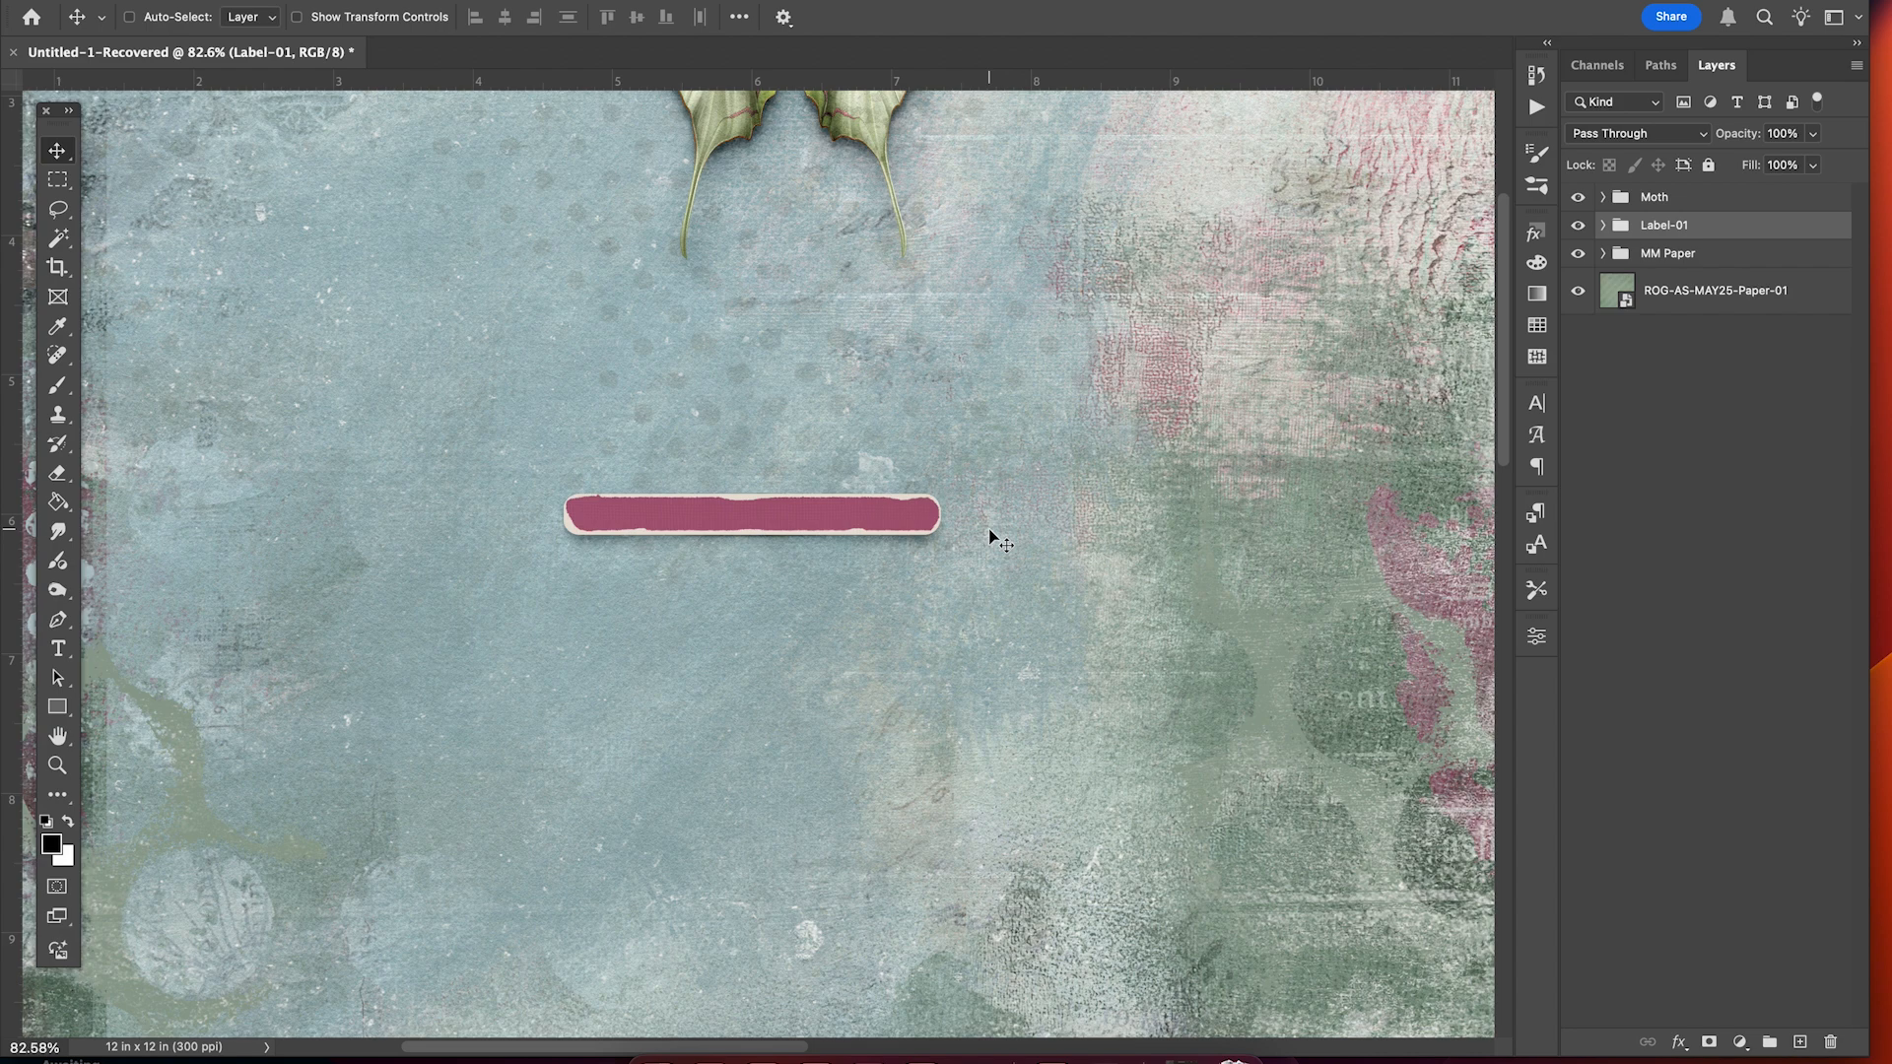
Duplicate the pink Label-04 layer and move the copy above the Label-01 group.
scroll(992, 533, "up", 5)
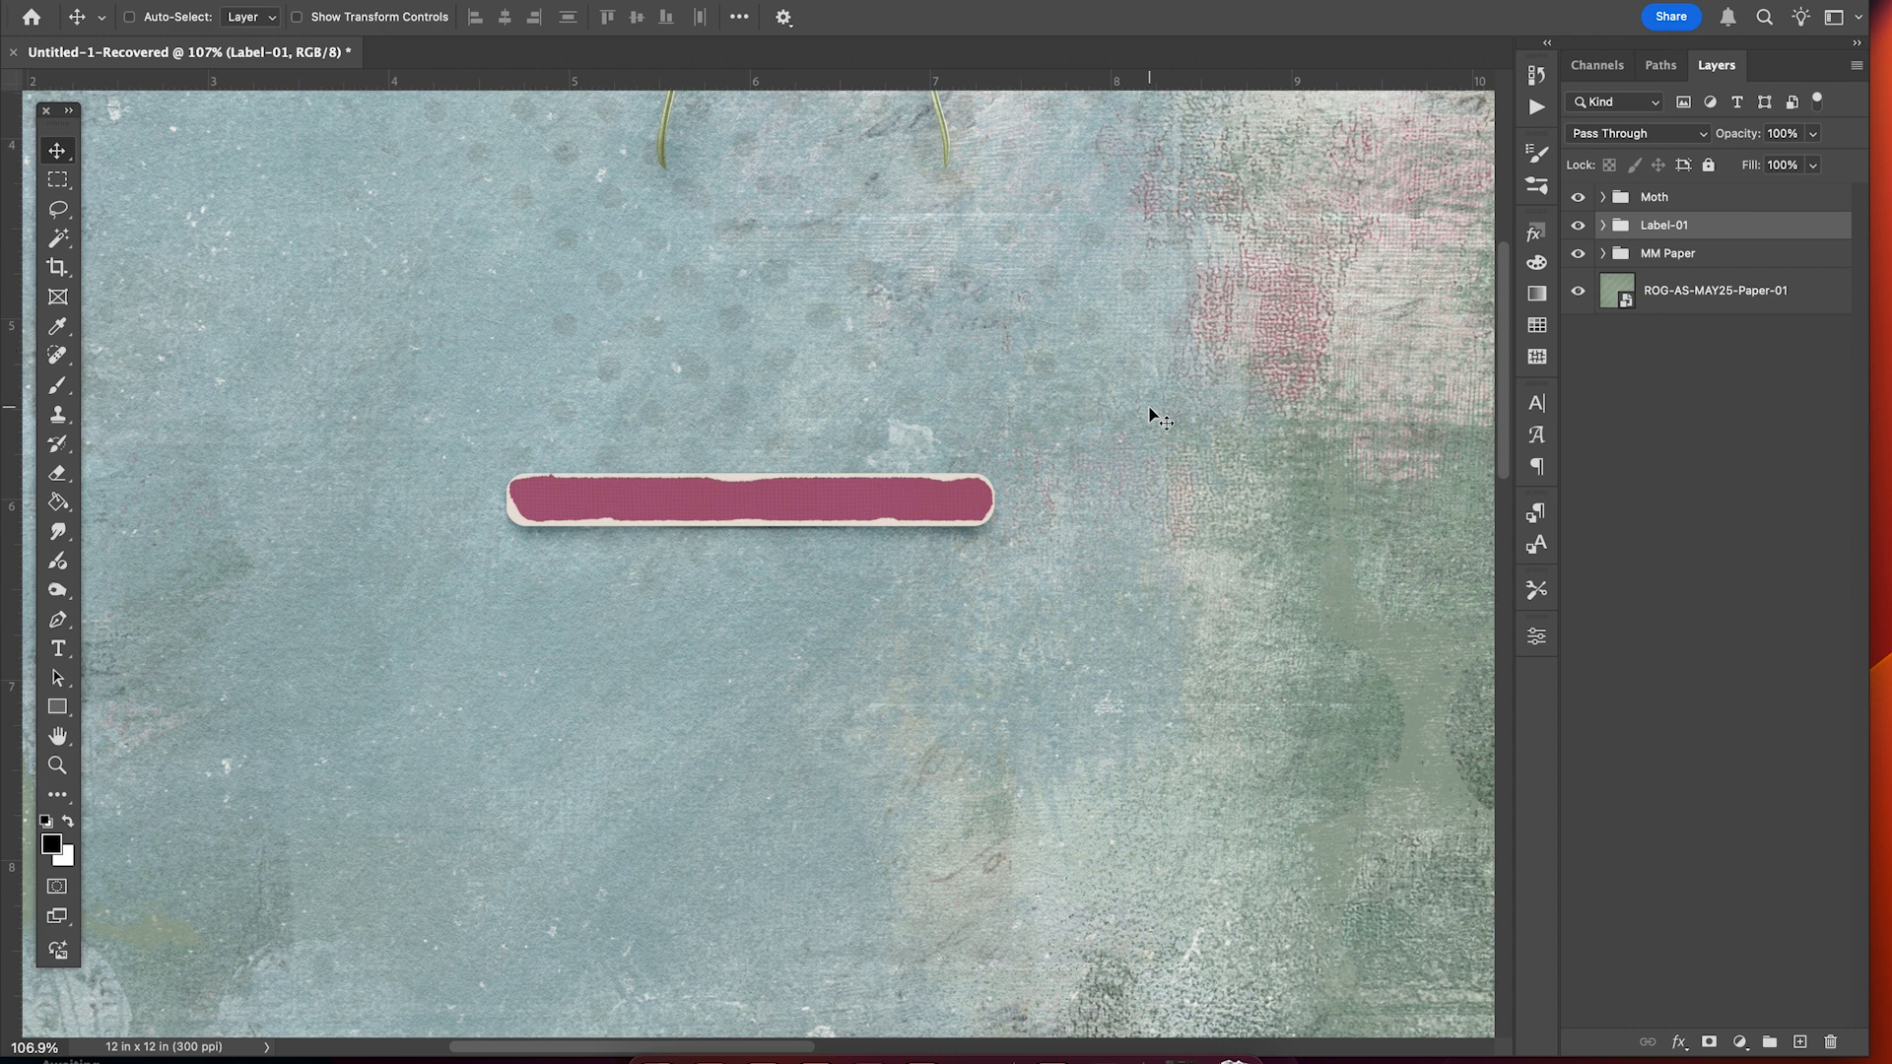
scroll(1150, 412, "up", 3)
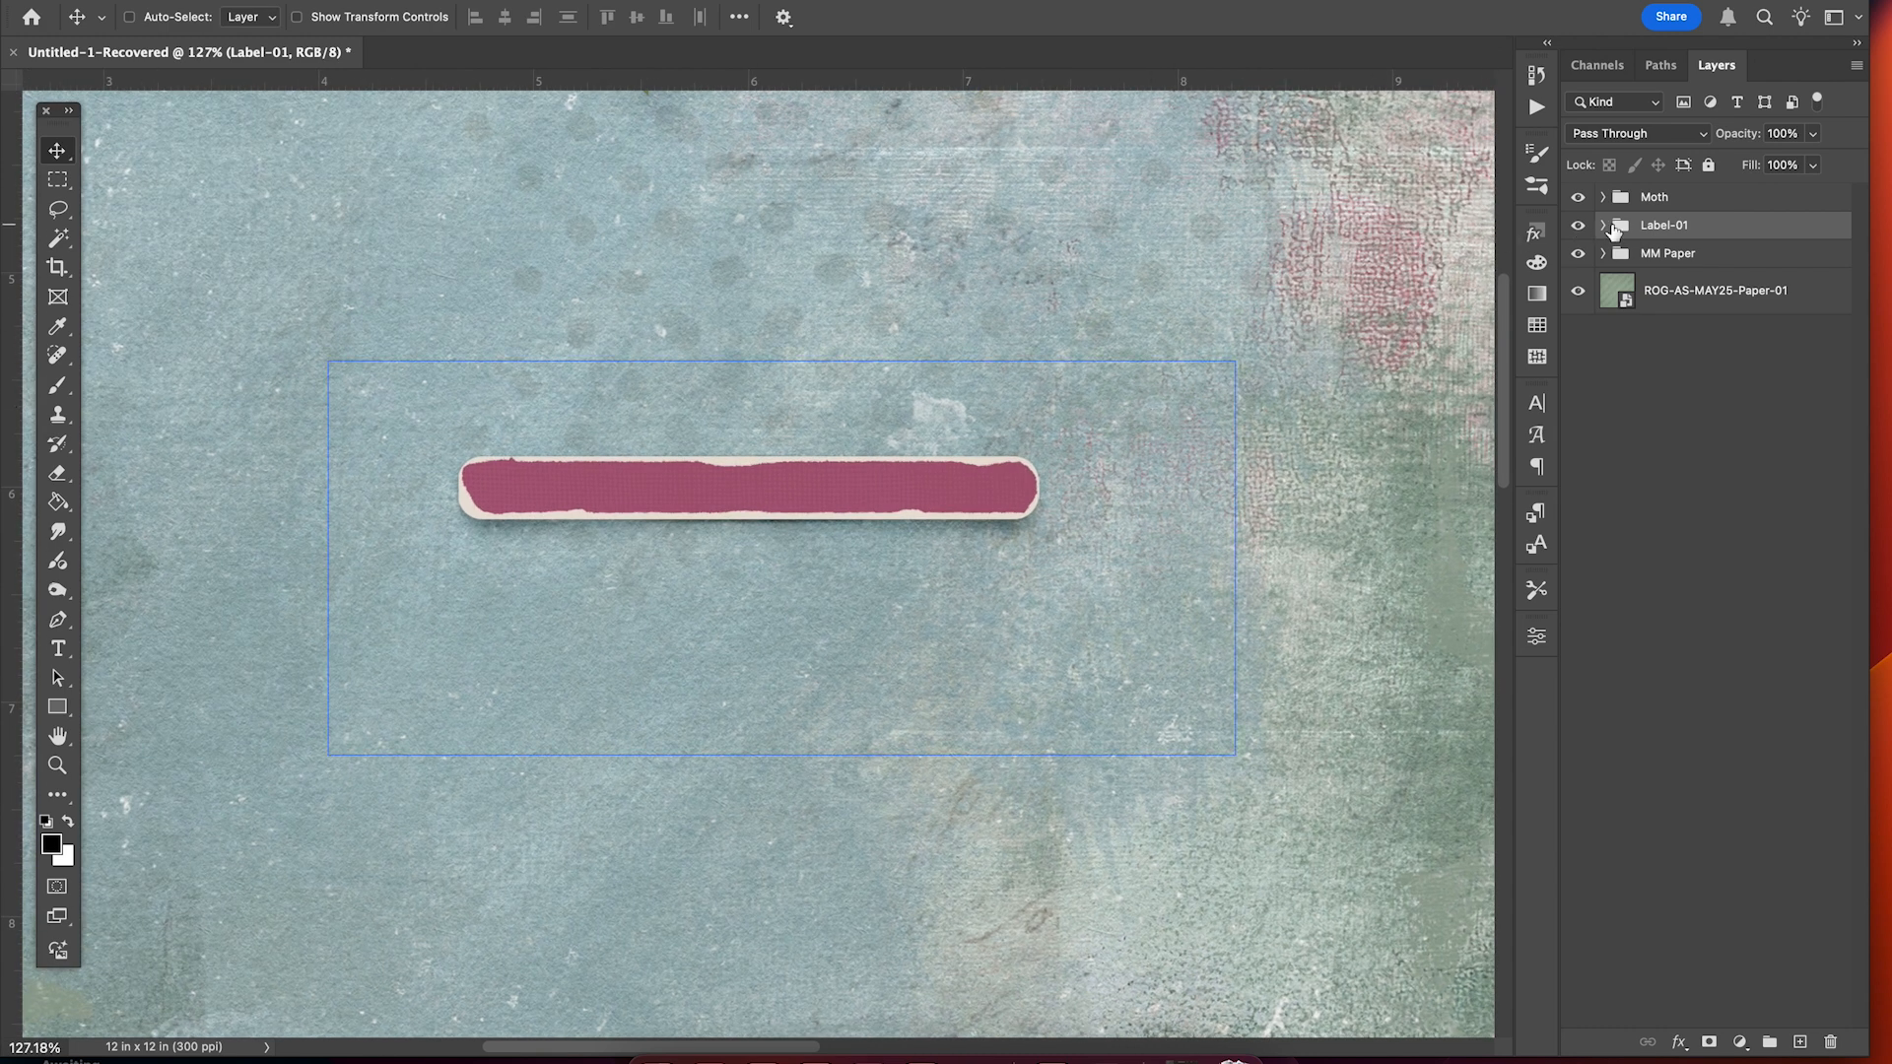
left_click(1603, 226)
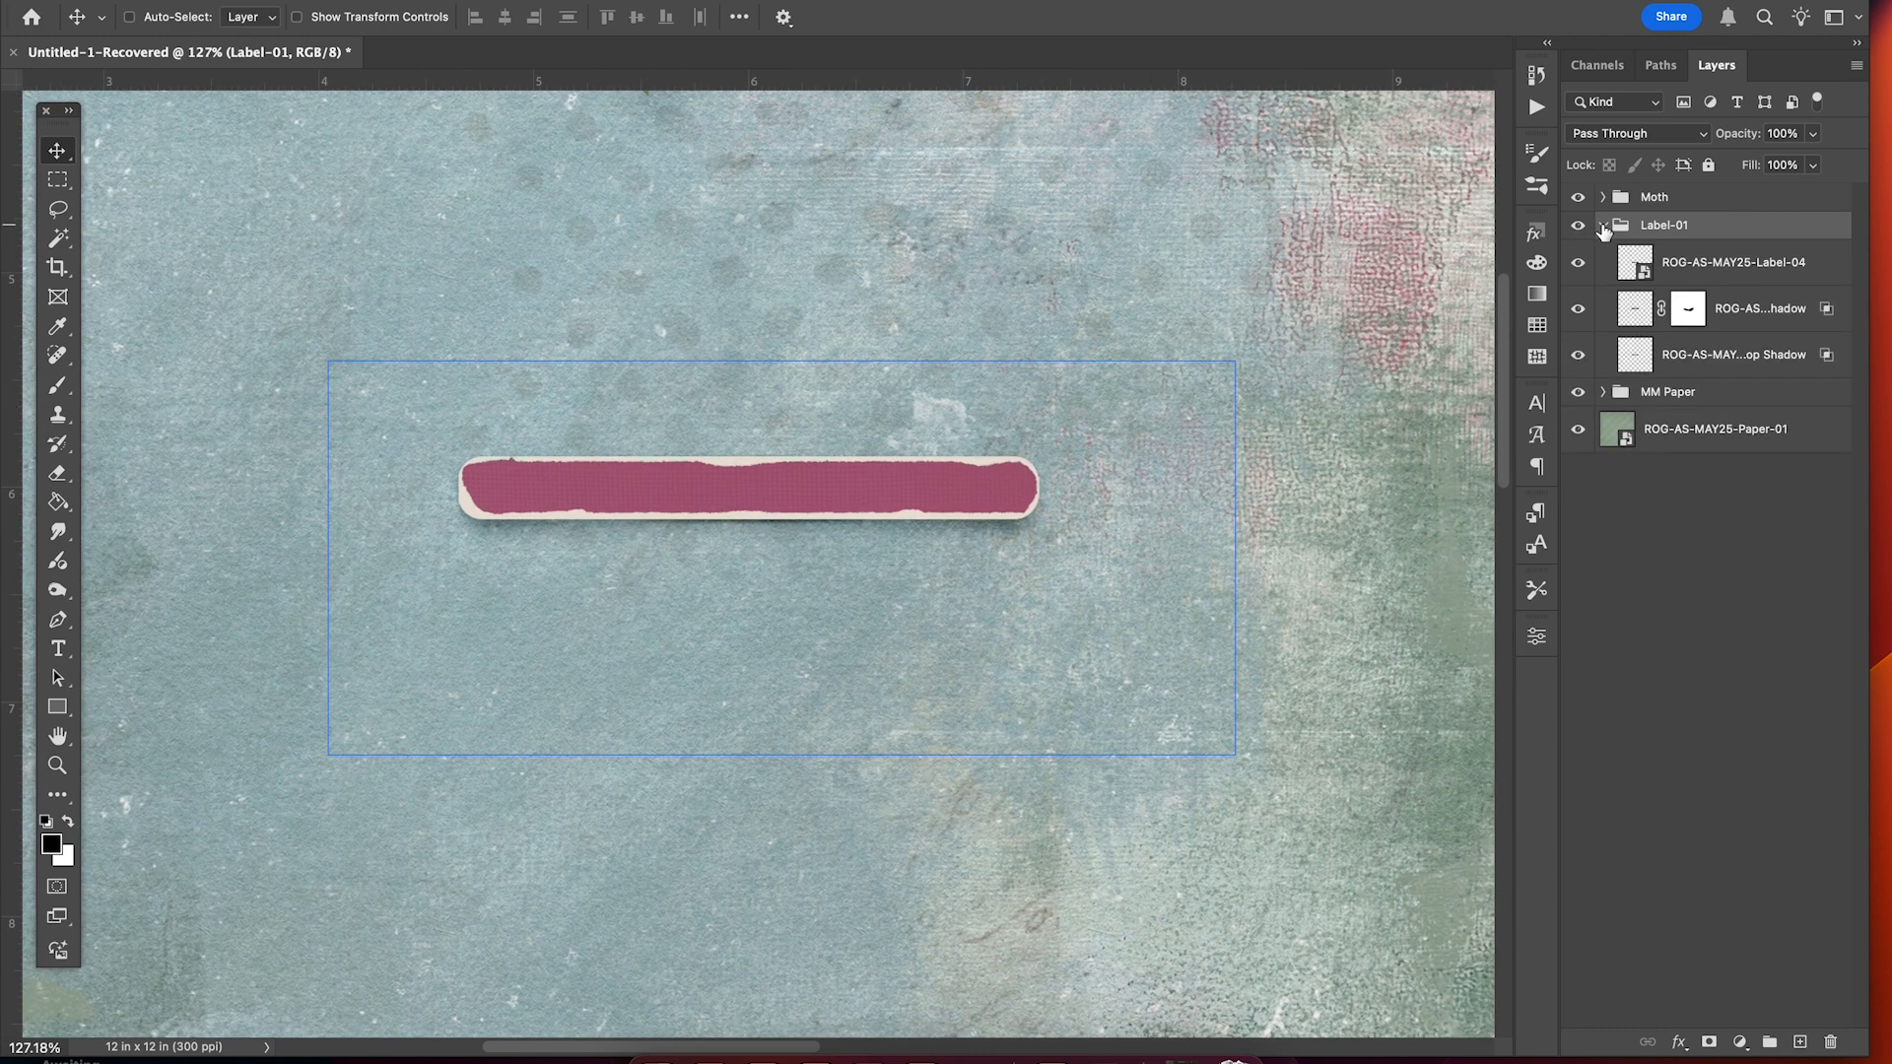
left_click(1705, 268)
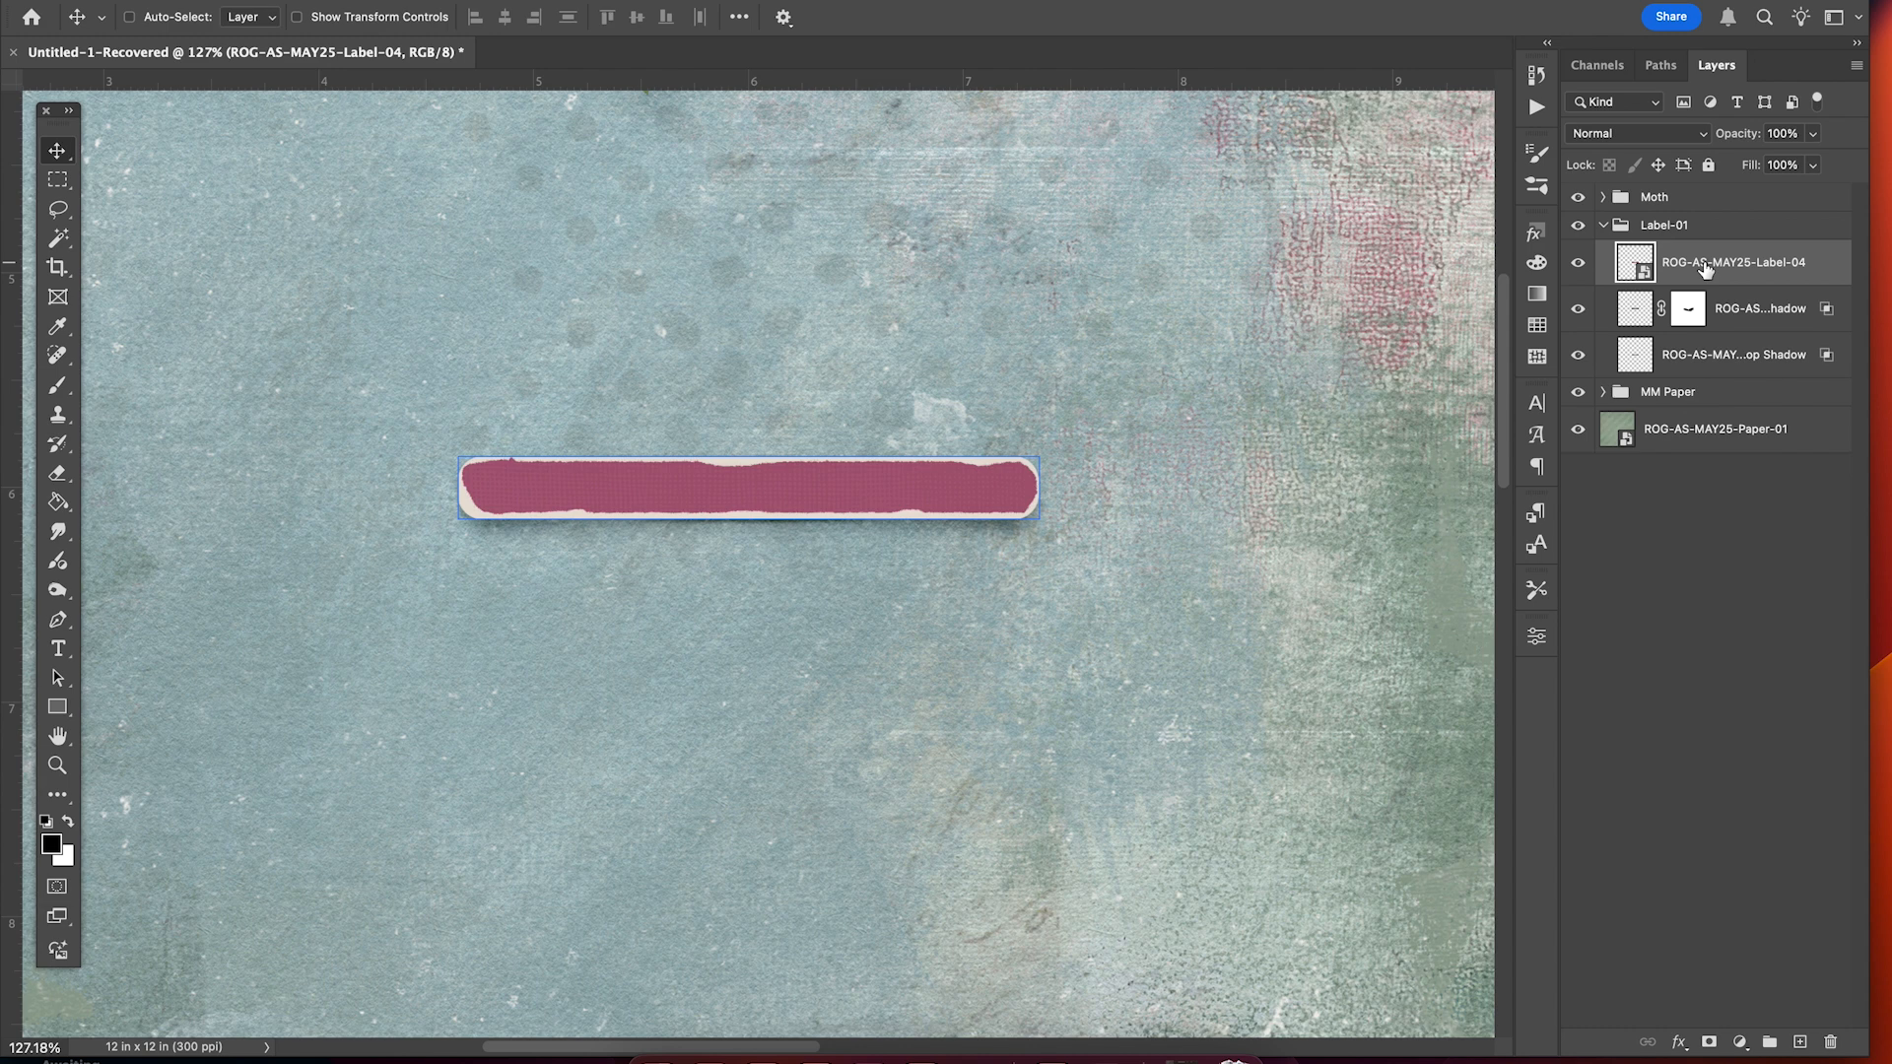
key("super+j")
left_click_drag(1706, 268, 1704, 214)
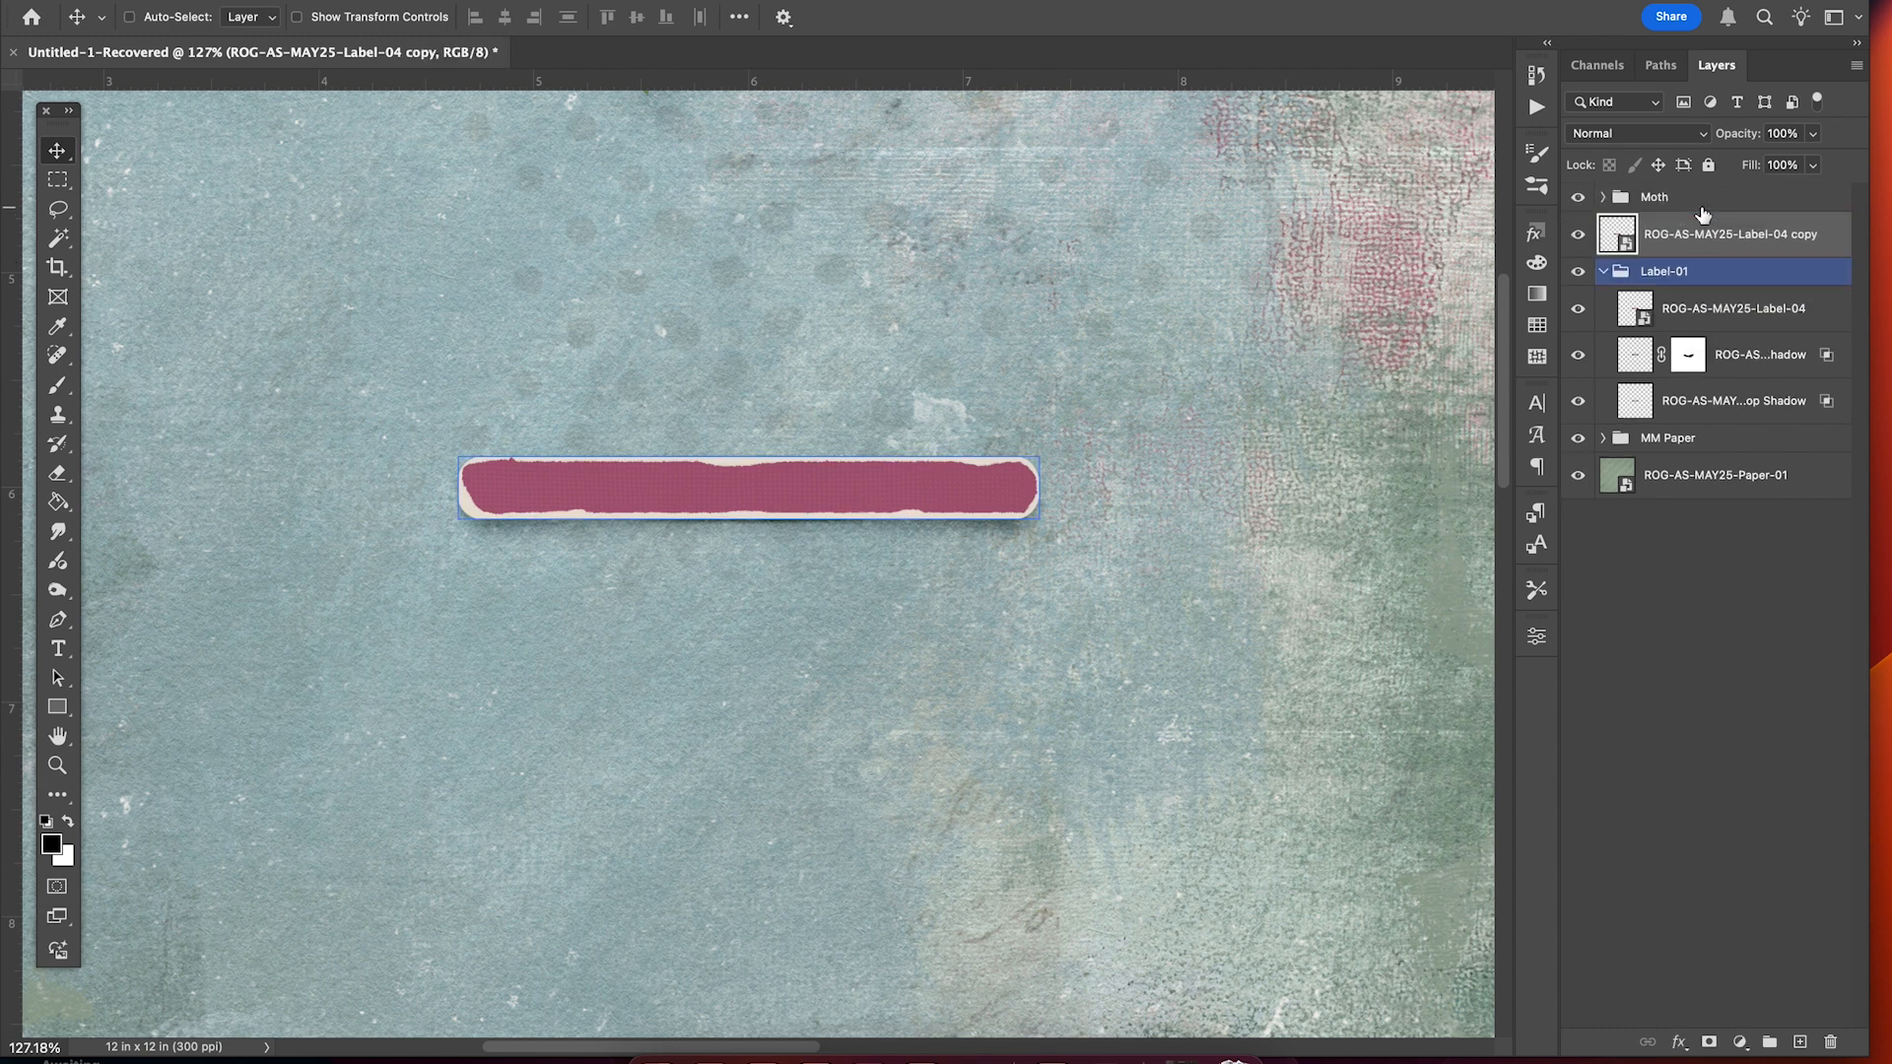
Collapse the Label-01 group and hide it.
left_click(1603, 271)
left_click(1579, 272)
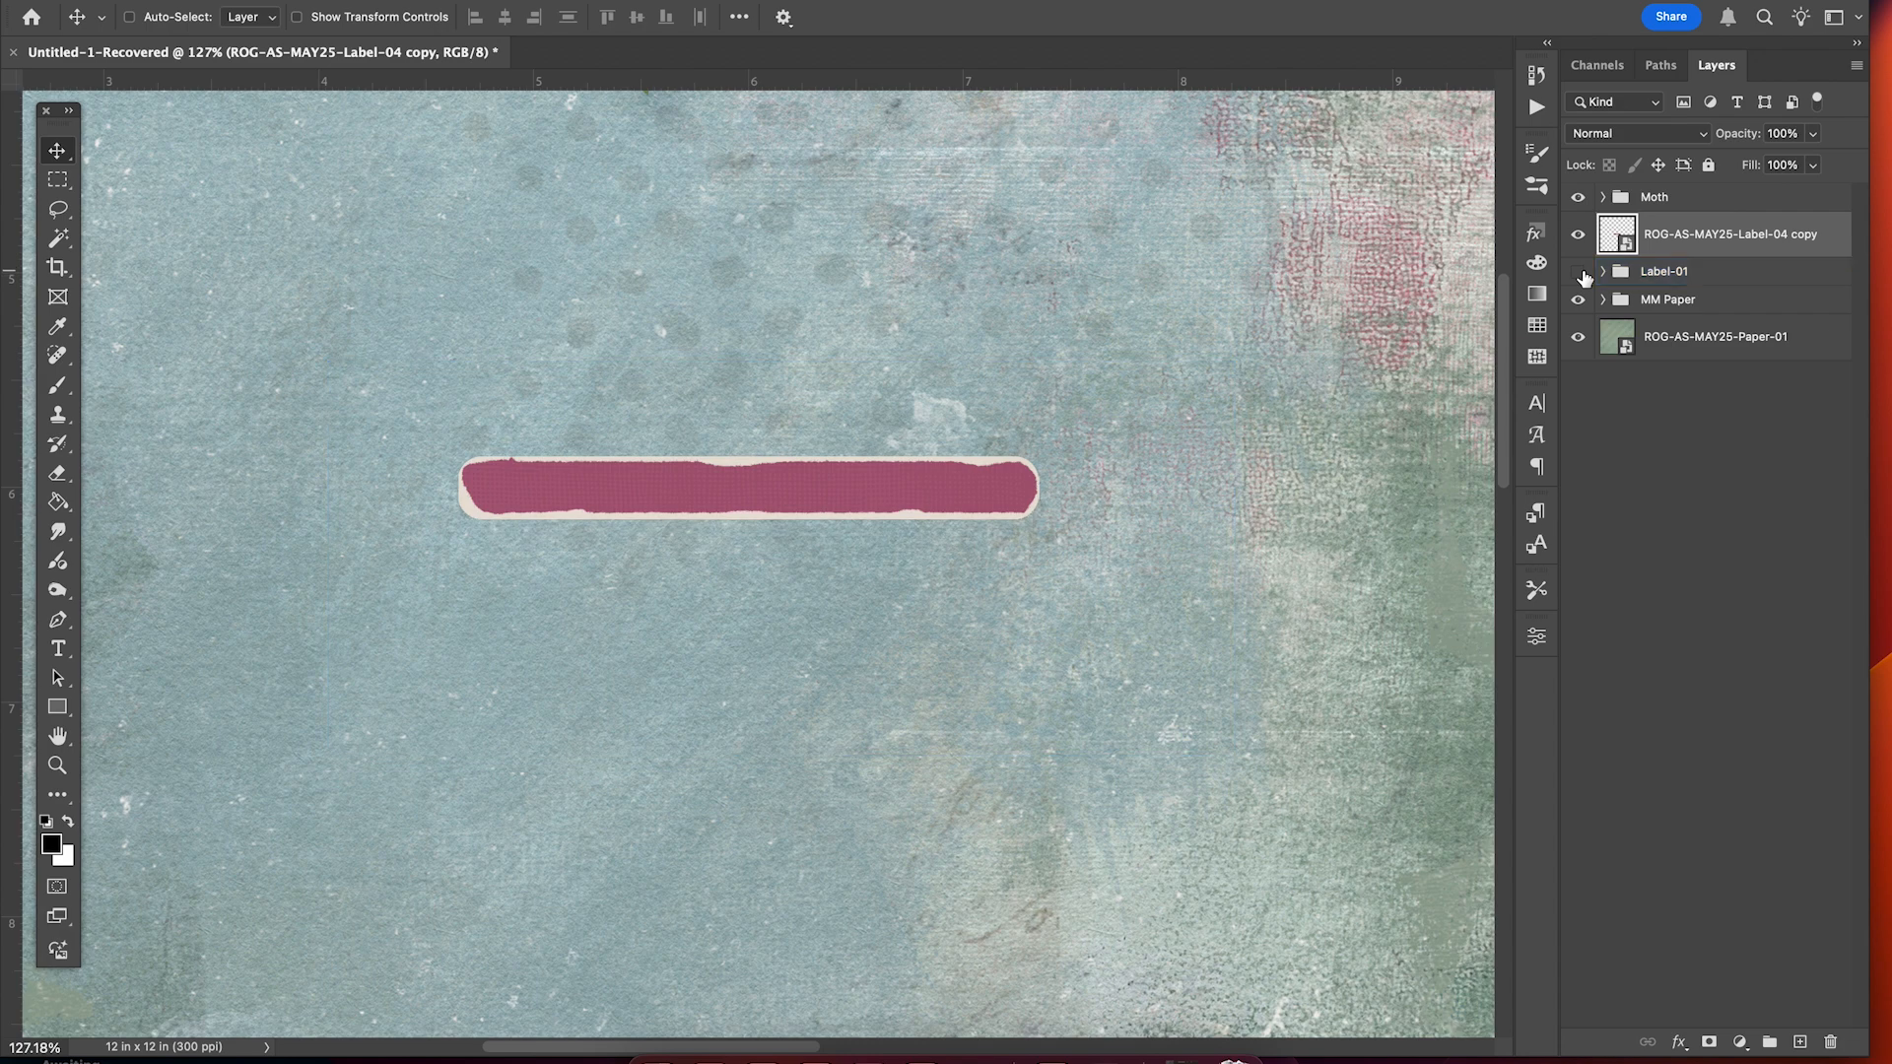
scroll(1119, 468, "down", 3)
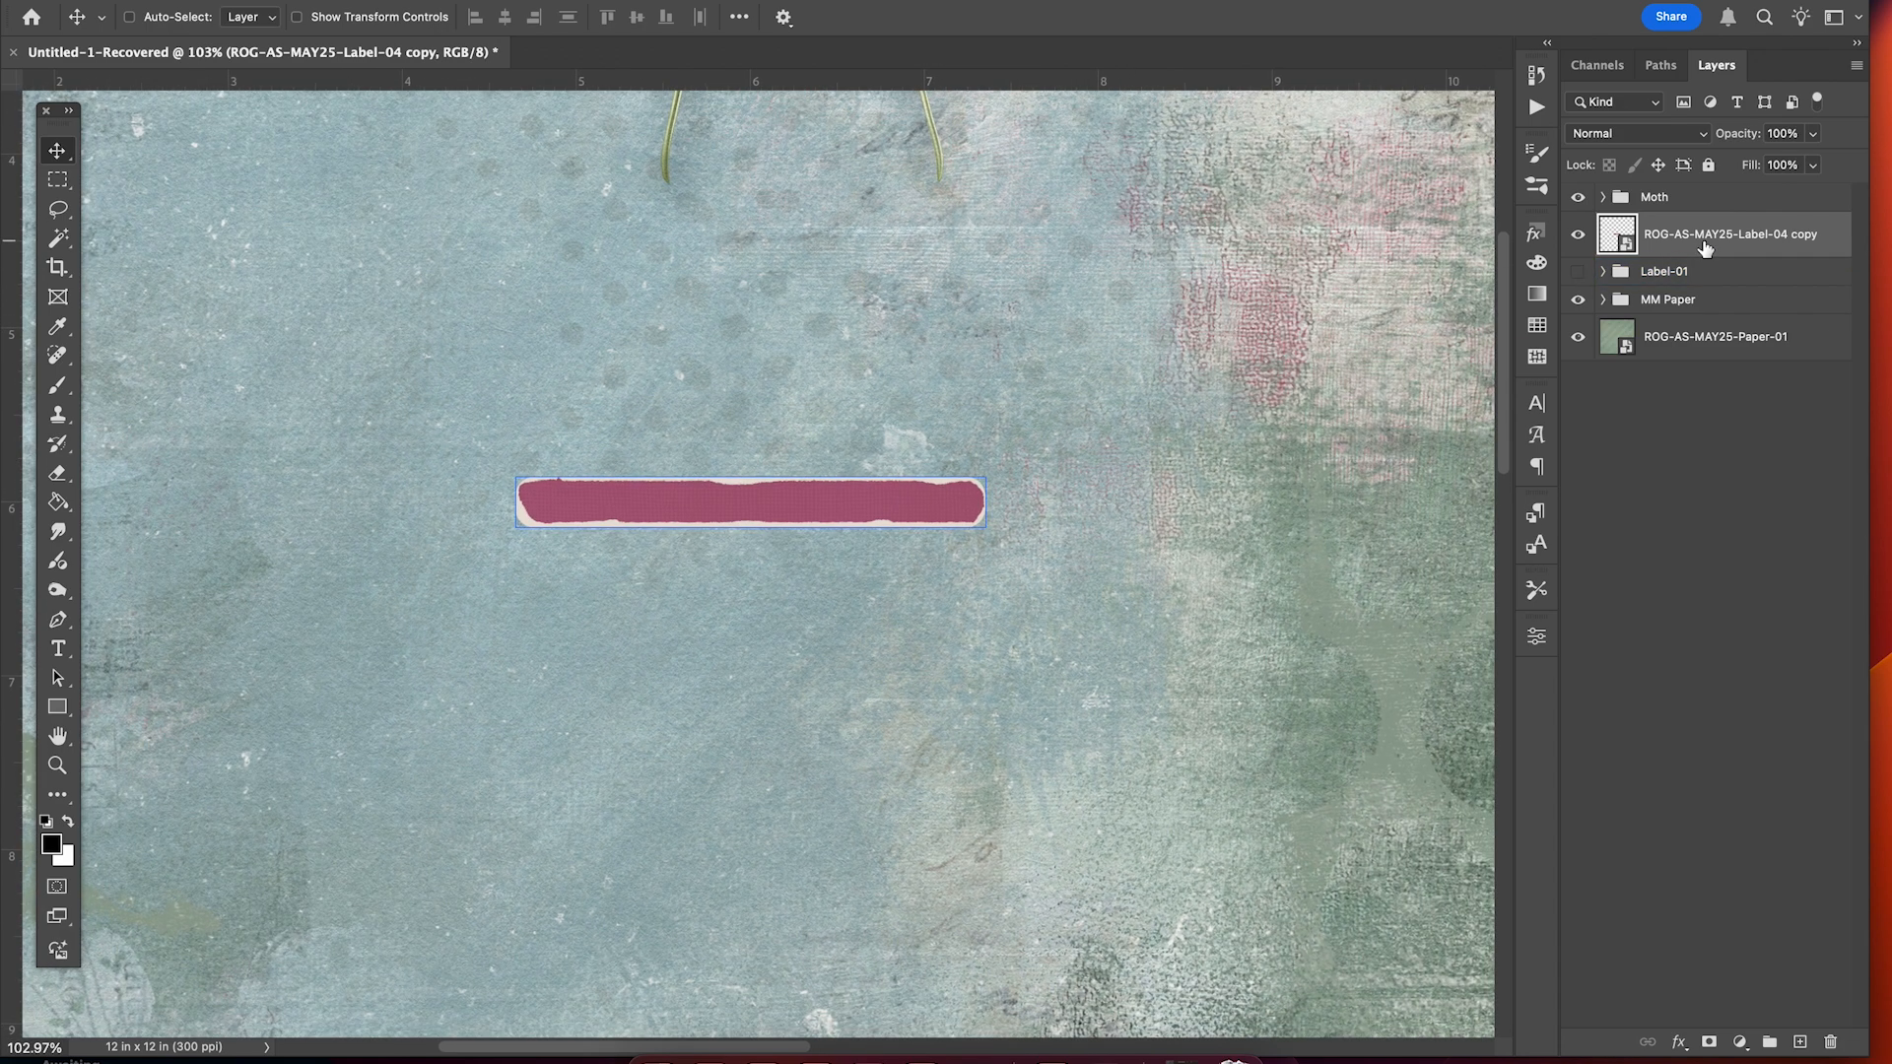
Give the label copy a Linear Burn drop shadow: 42% opacity, 90°, 29 px distance, 27 px size.
left_click(1679, 1045)
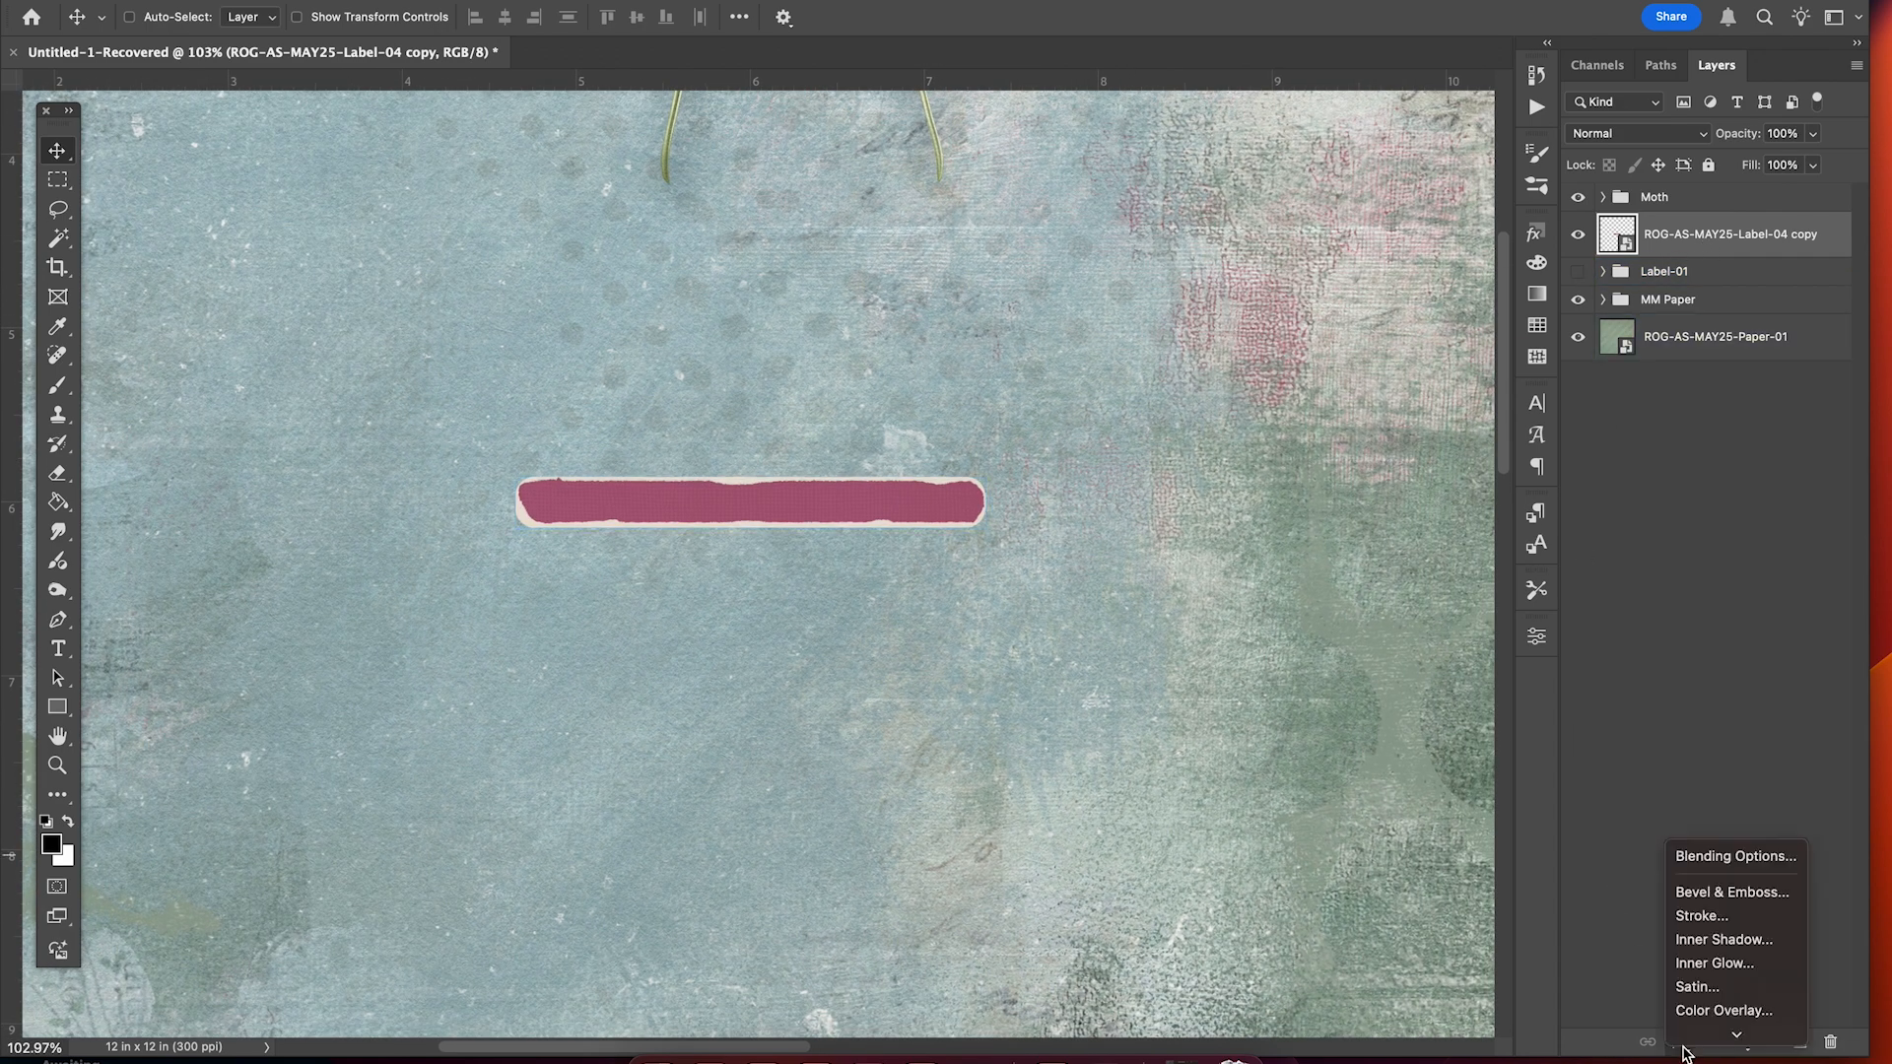
left_click(1722, 1030)
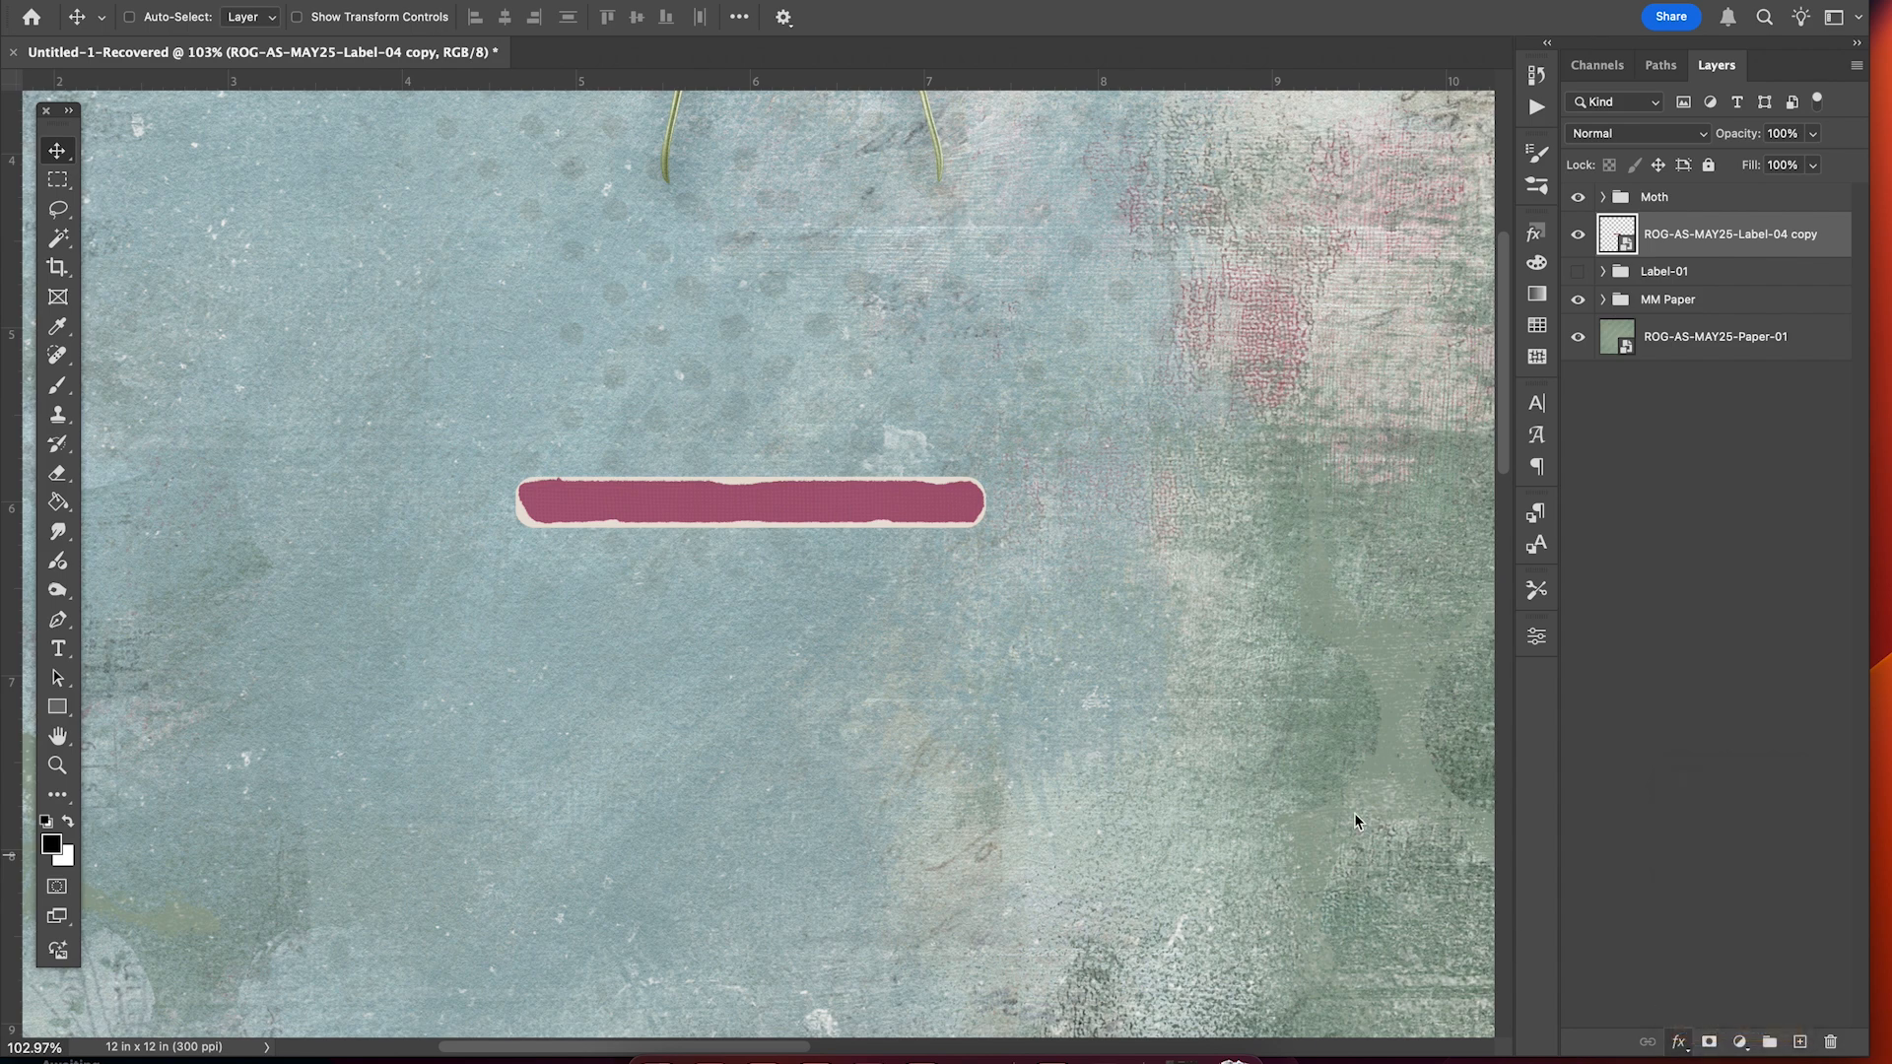
scroll(1350, 808, "left", 5)
scroll(1316, 426, "down", 2)
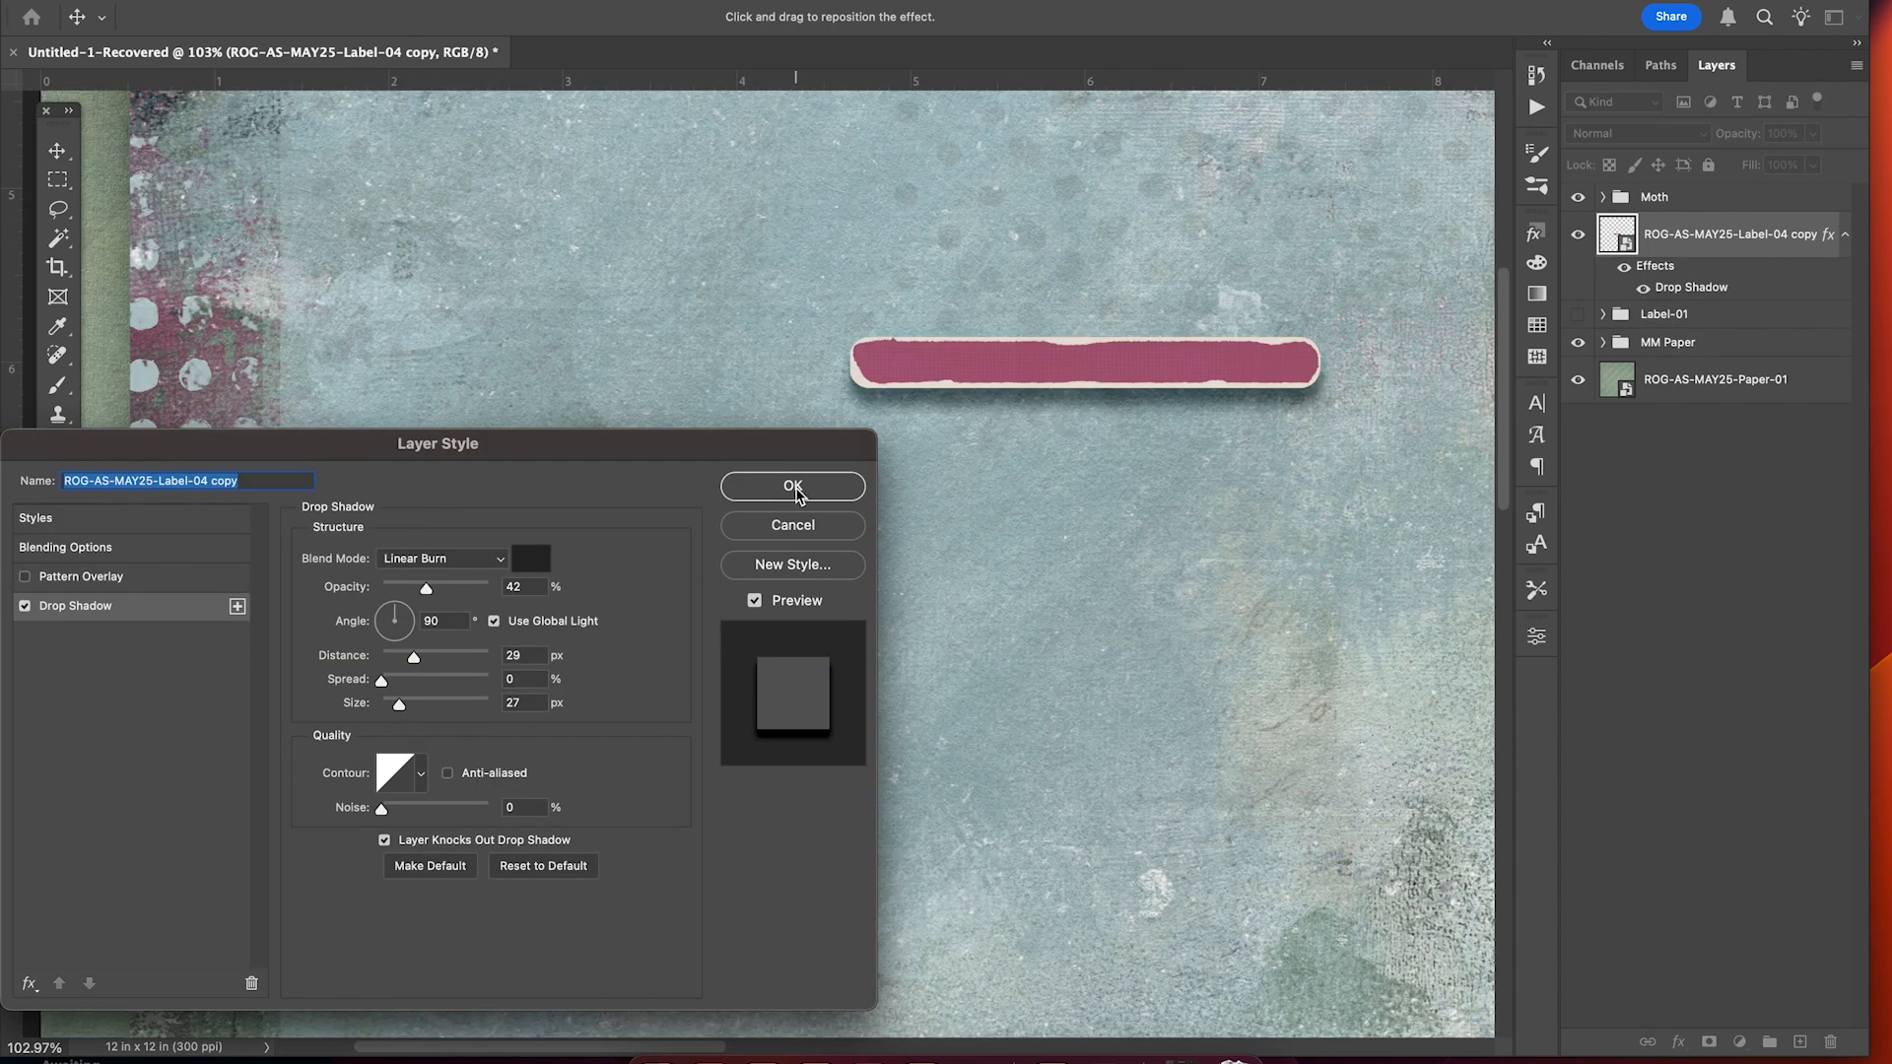
left_click(793, 487)
scroll(1009, 524, "up", 3)
scroll(1009, 523, "right", 5)
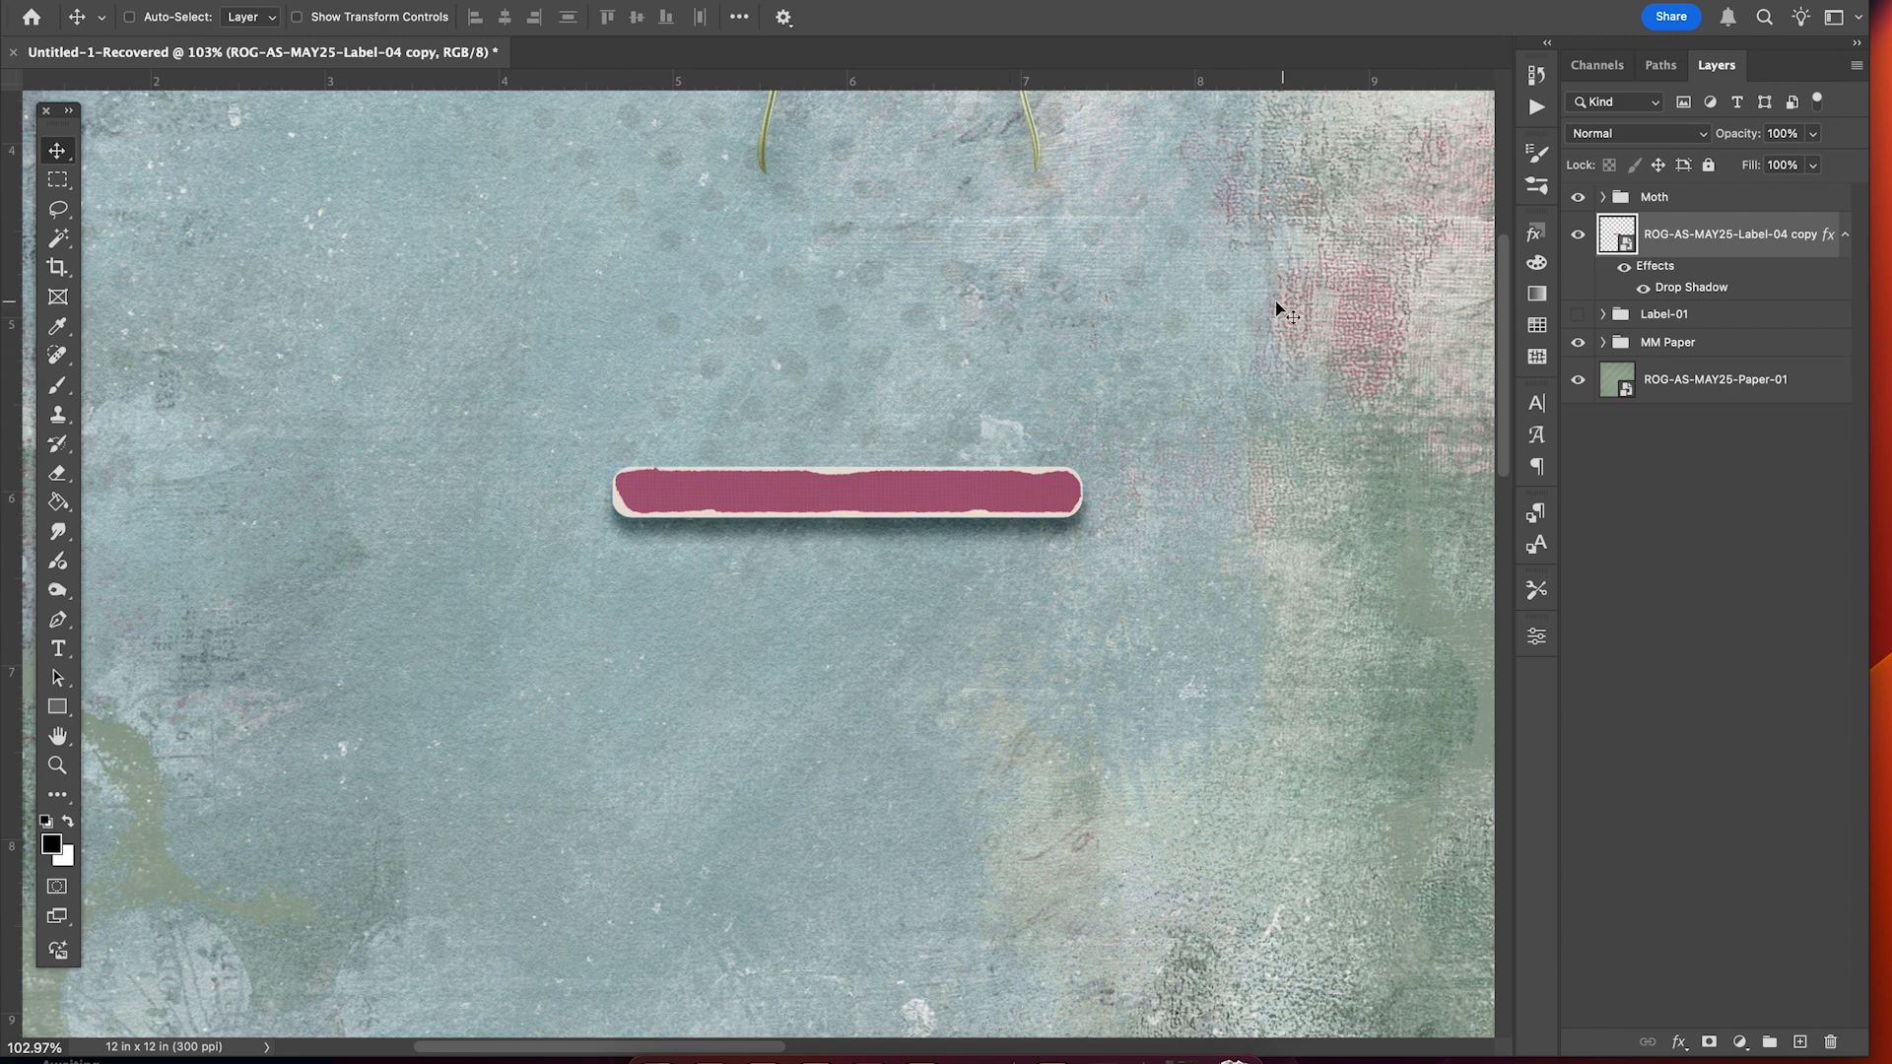
Switch to the Burn tool with a 60 px soft round brush, Highlights range and 30% exposure.
left_click(57, 593)
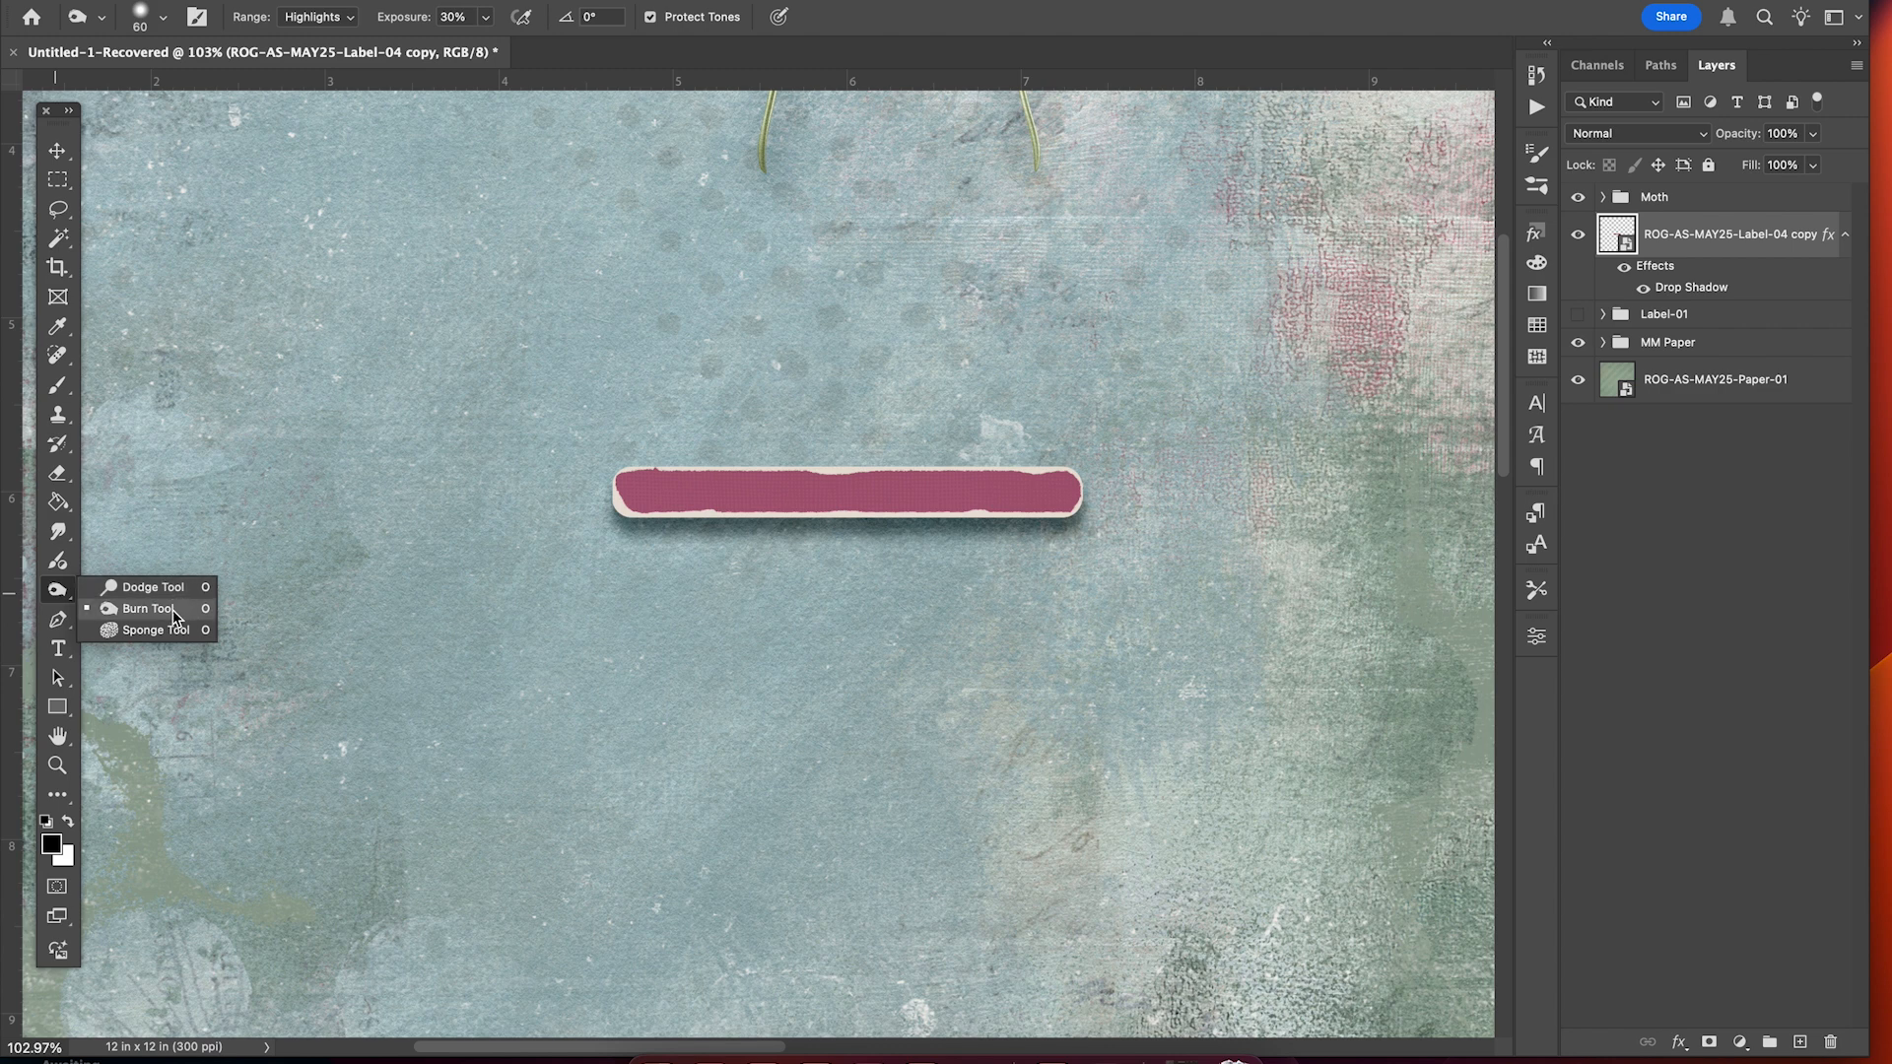
left_click(173, 613)
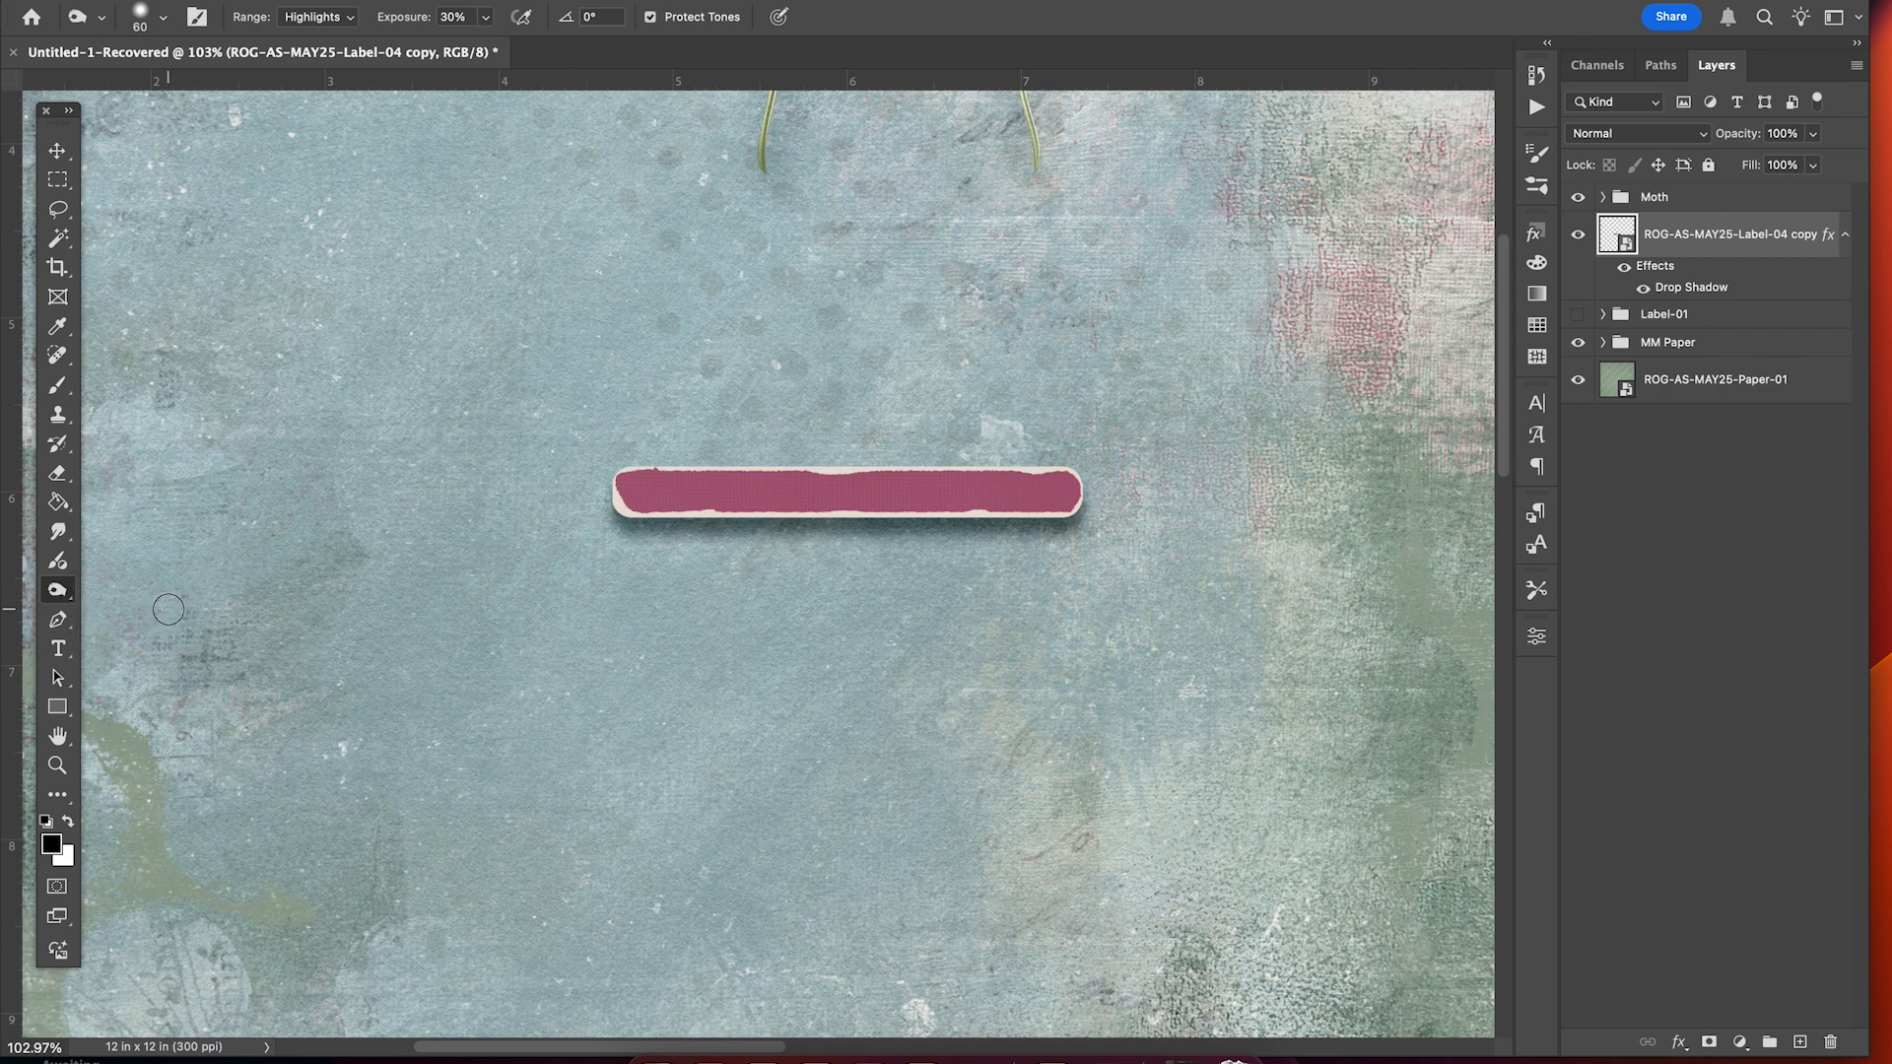
left_click(162, 17)
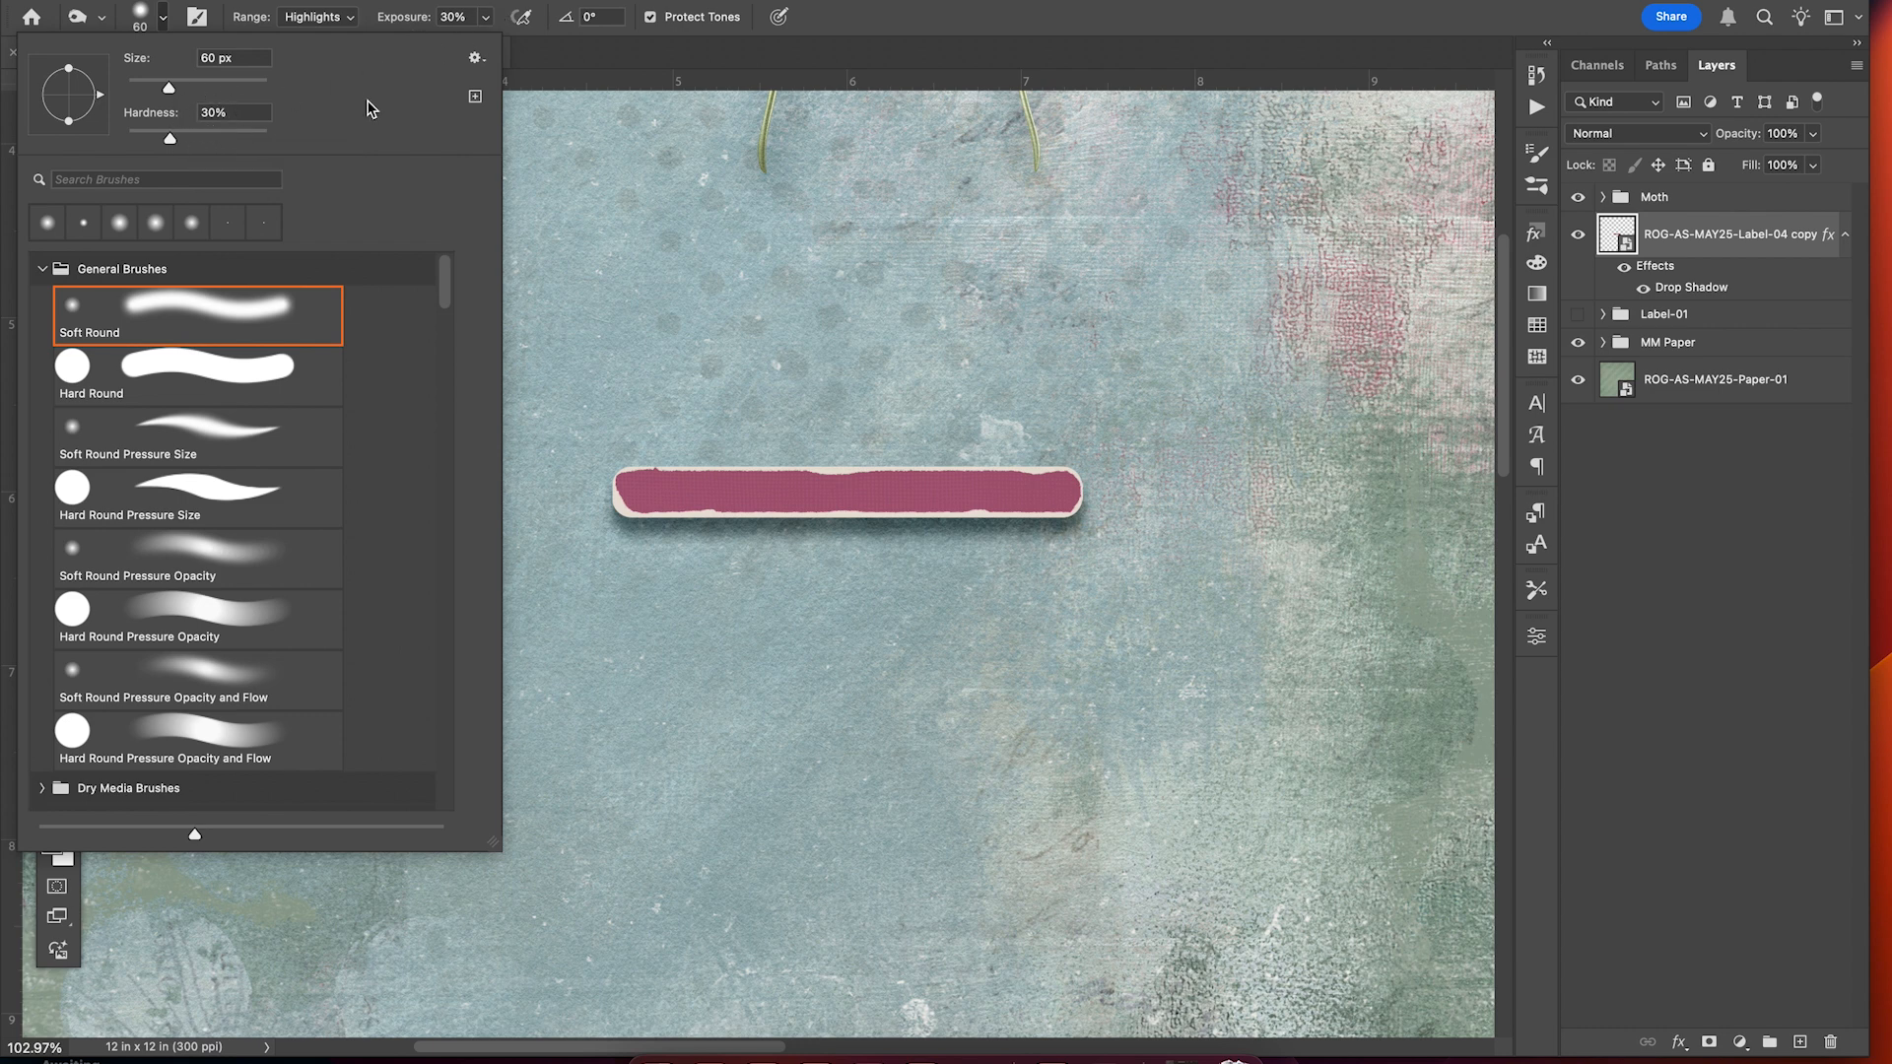
key("Escape")
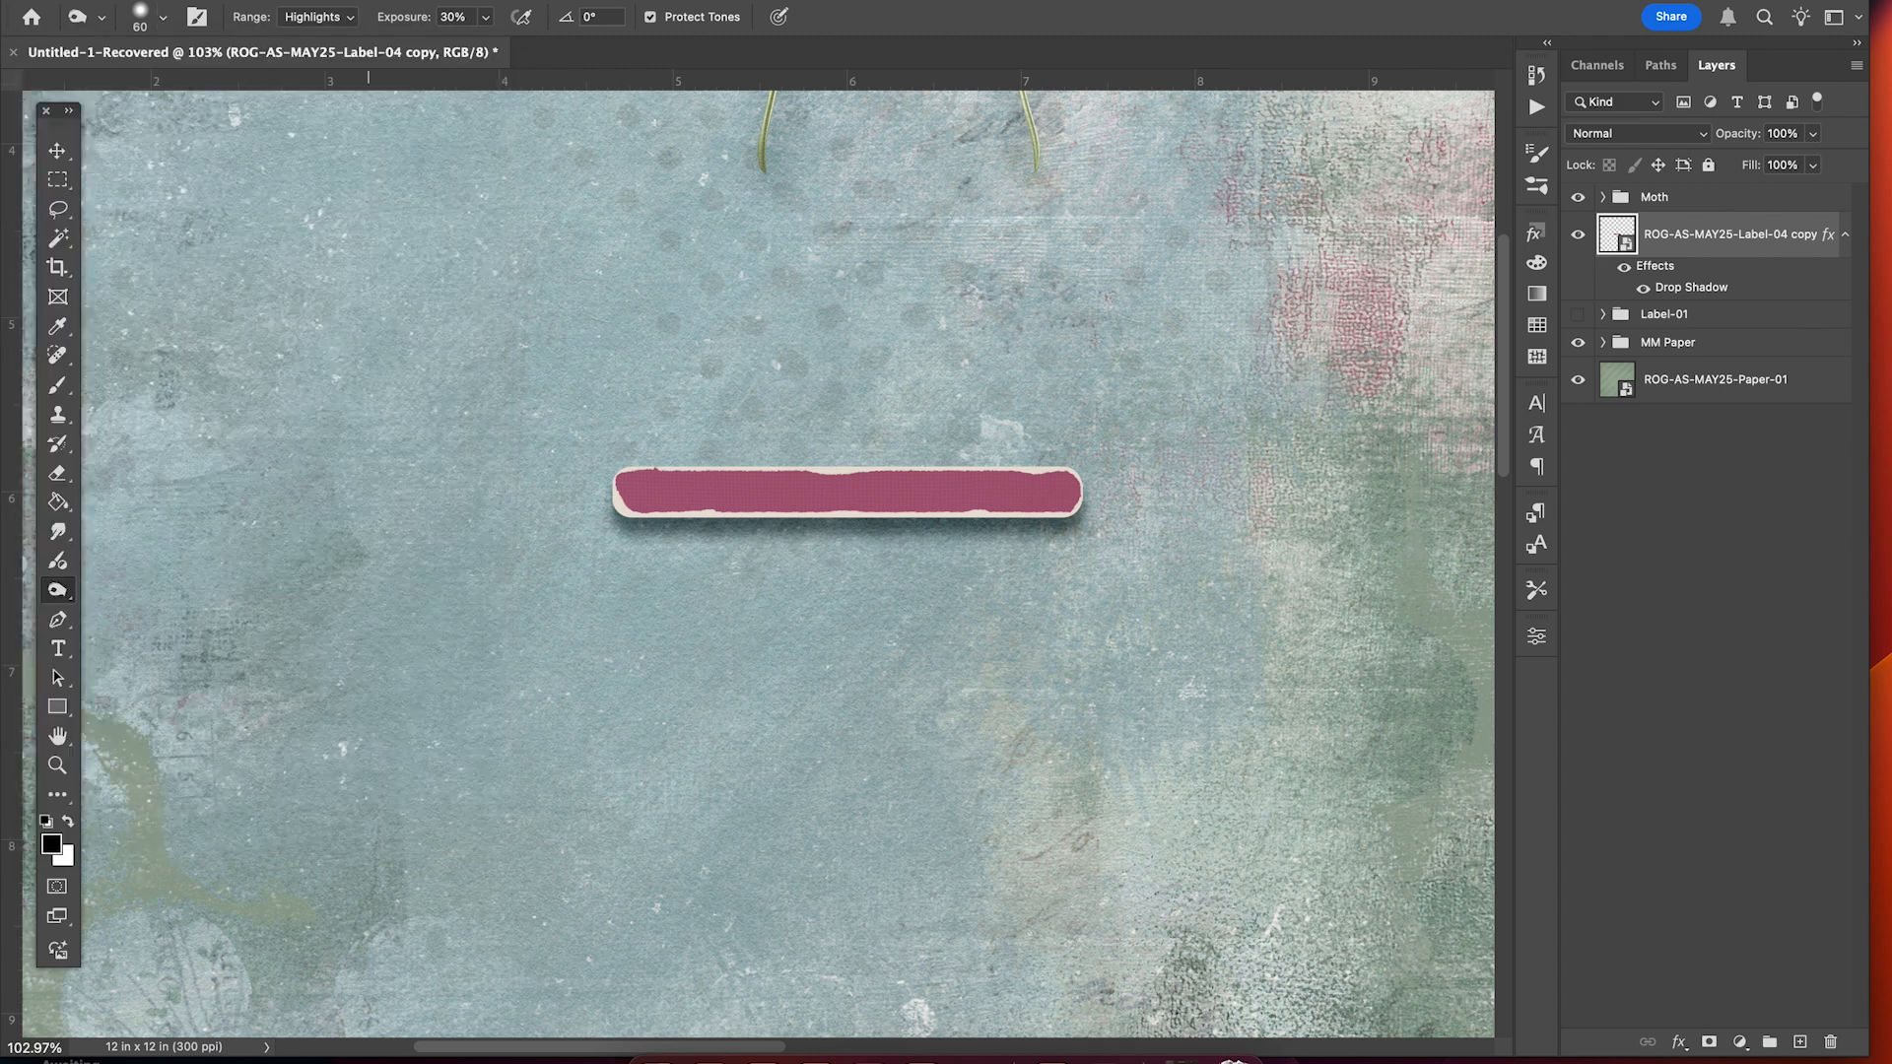
left_click(325, 20)
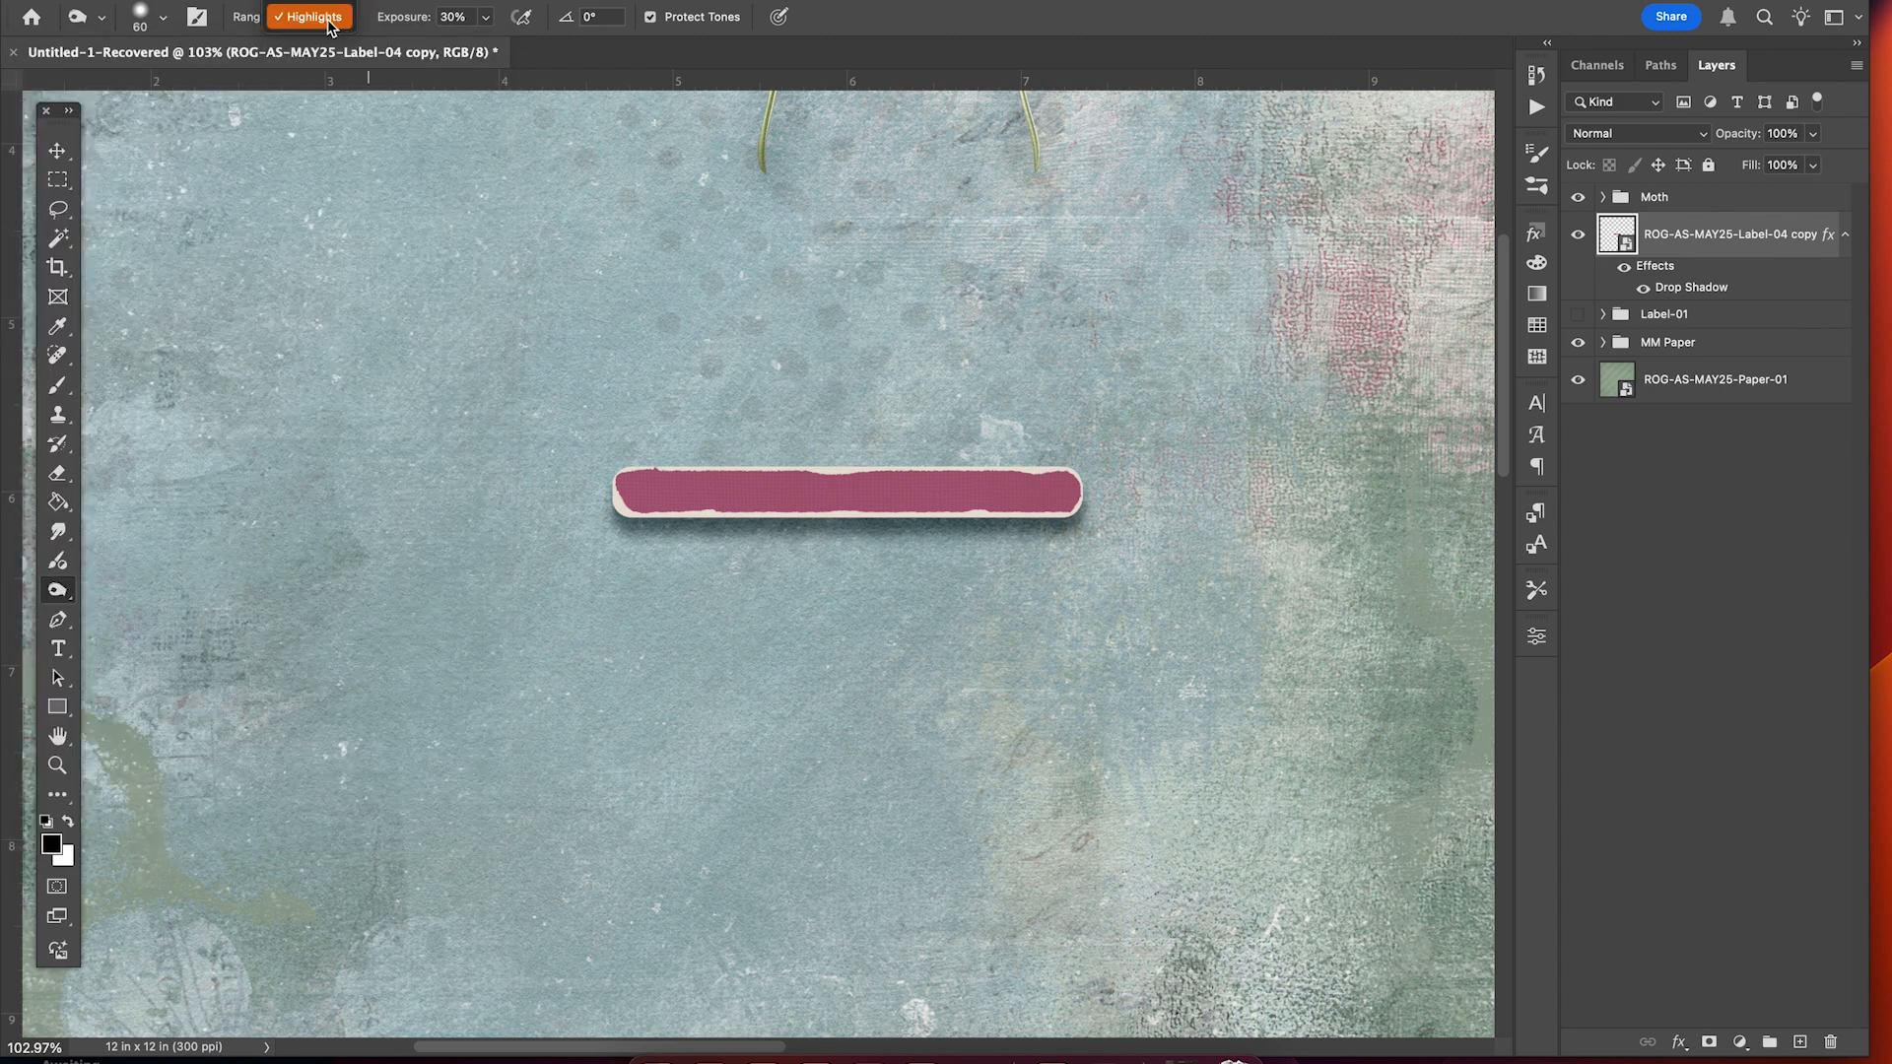
left_click(328, 24)
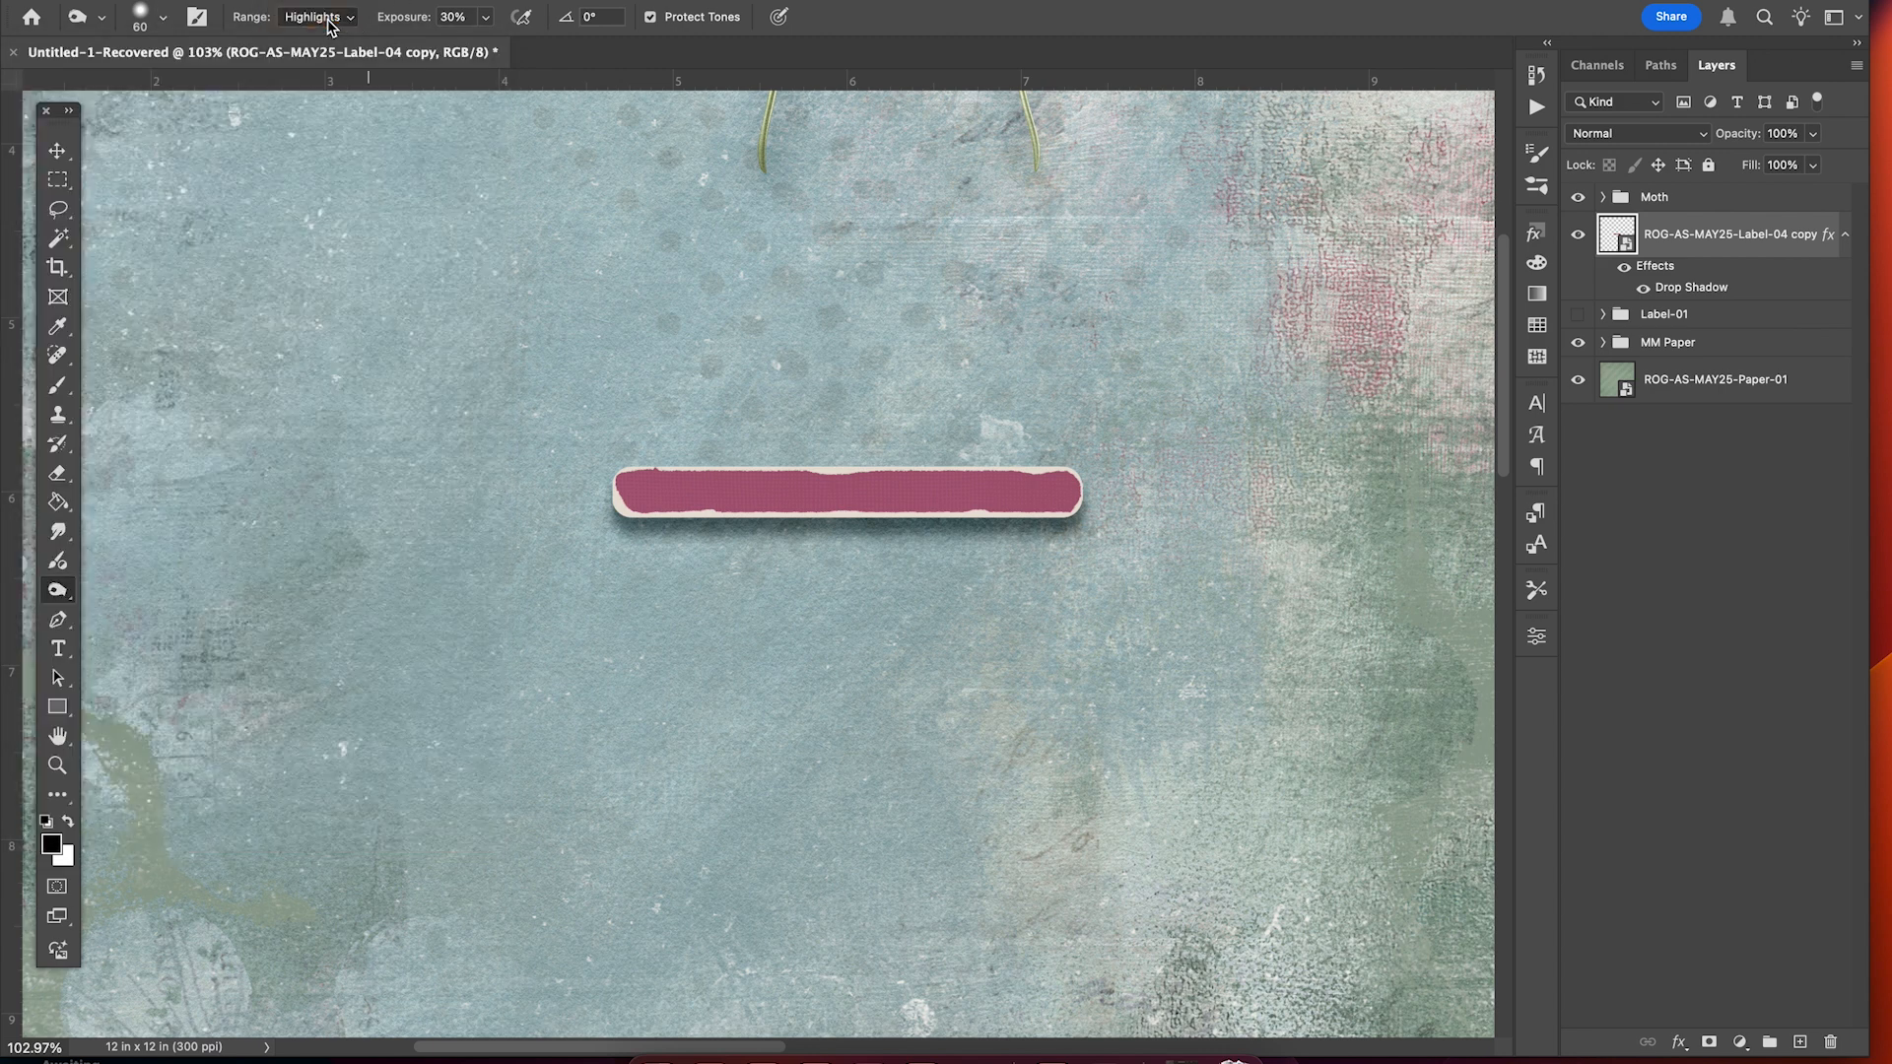
left_click(480, 19)
left_click(486, 2)
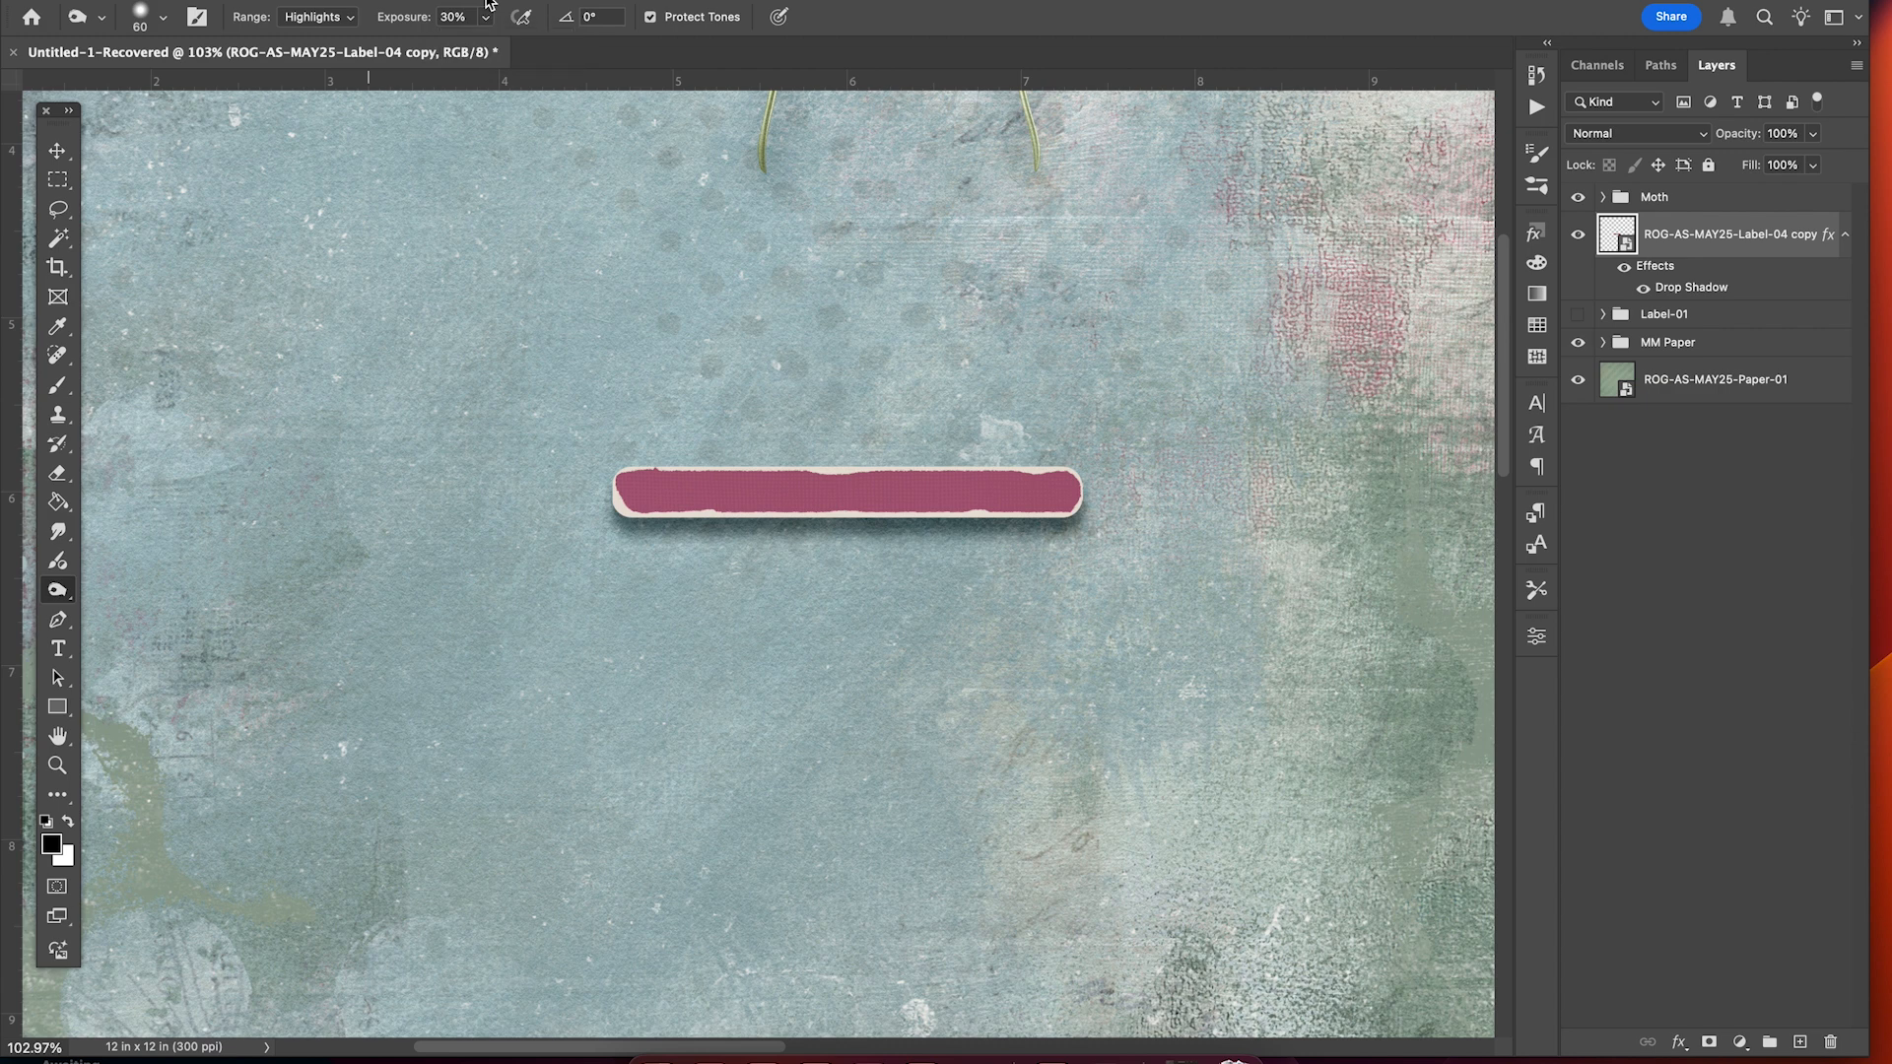
Rasterize the label copy and burn its cream top edge on Highlights.
right_click(1644, 235)
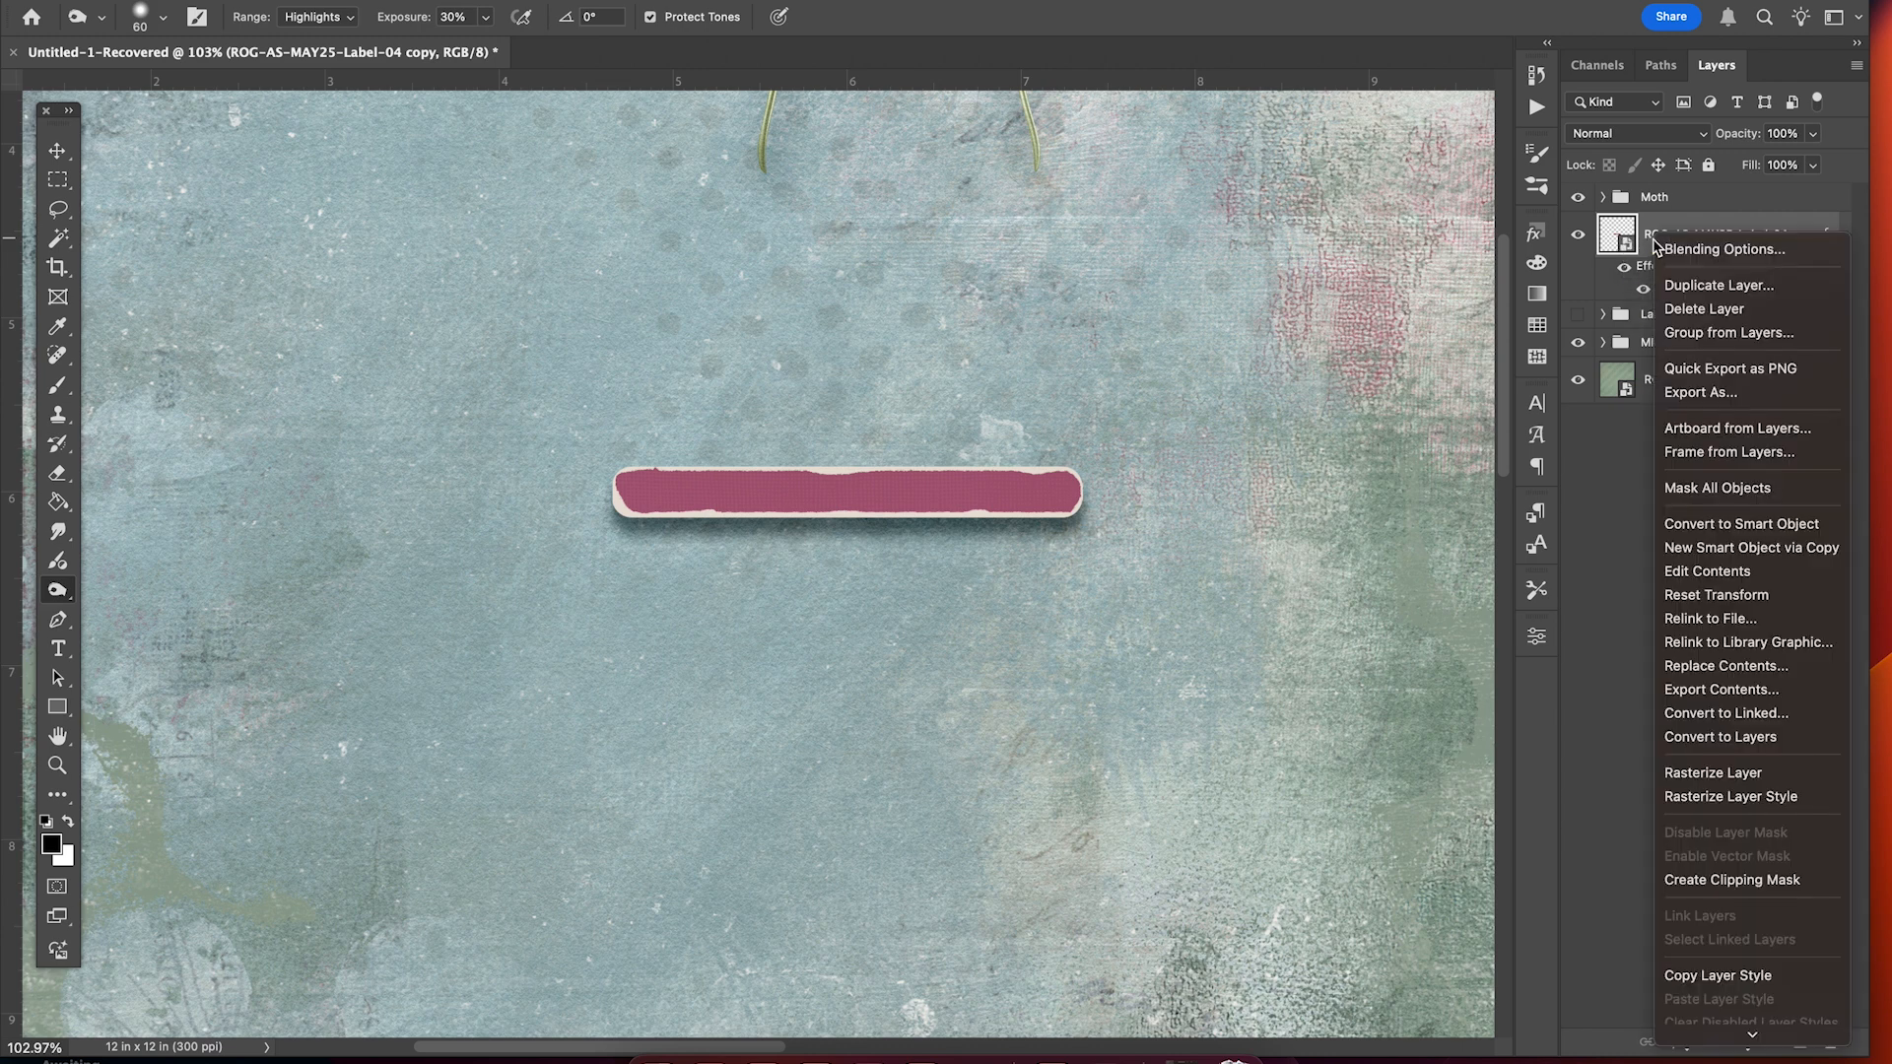
left_click(1687, 773)
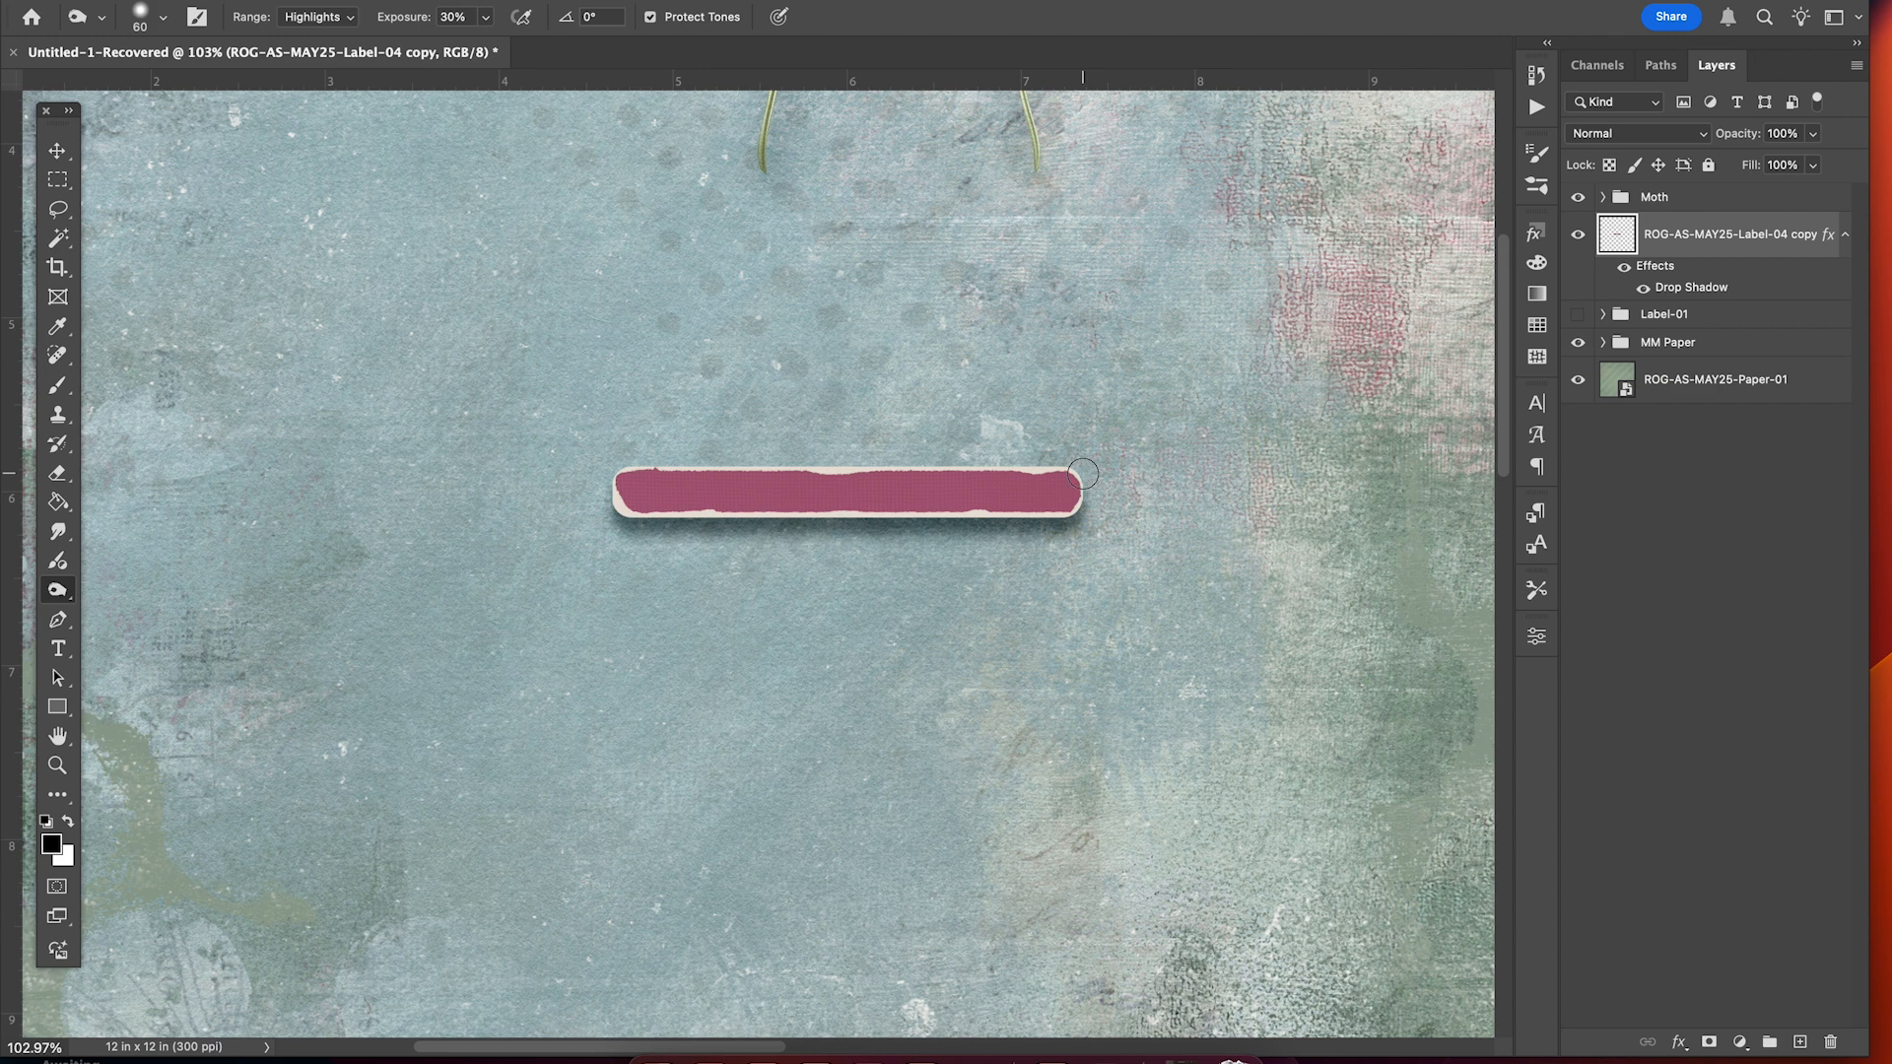
left_click_drag(1074, 477, 596, 480)
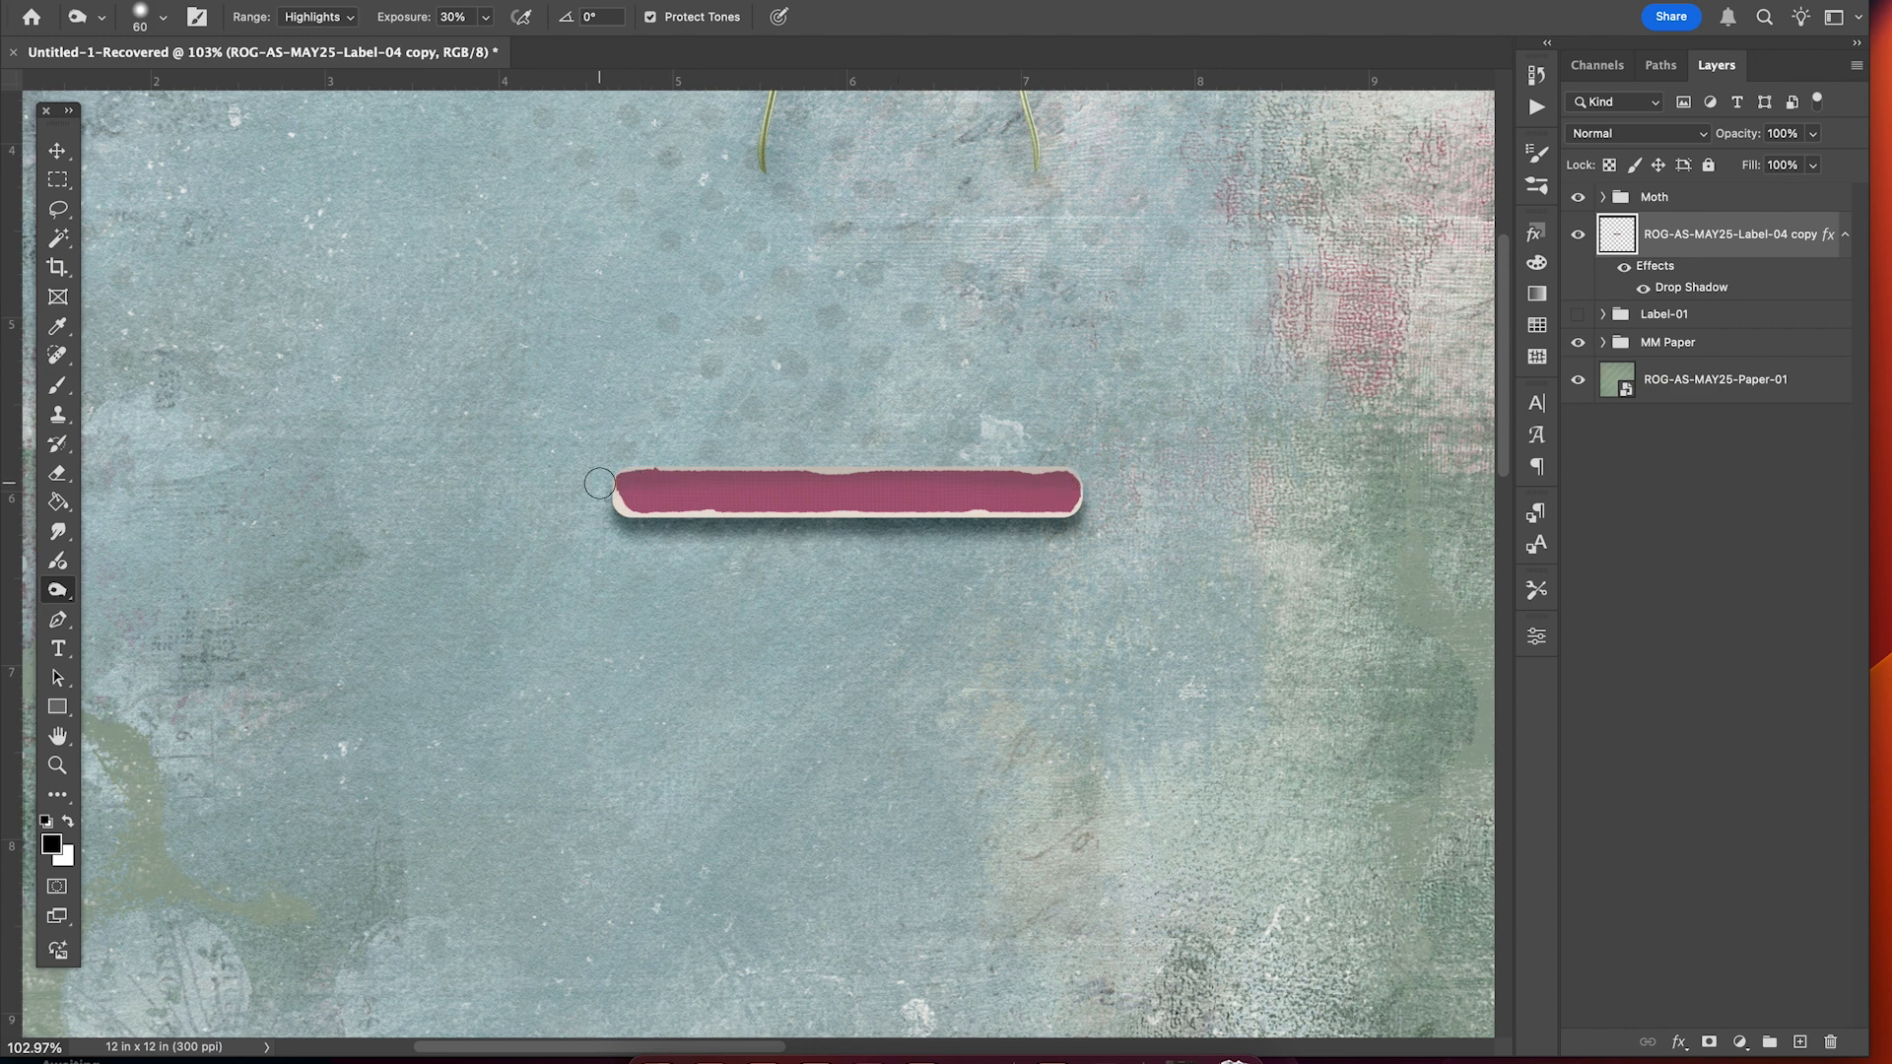
Burn the pink strip's upper edge on Midtones, then again on Shadows.
left_click(339, 18)
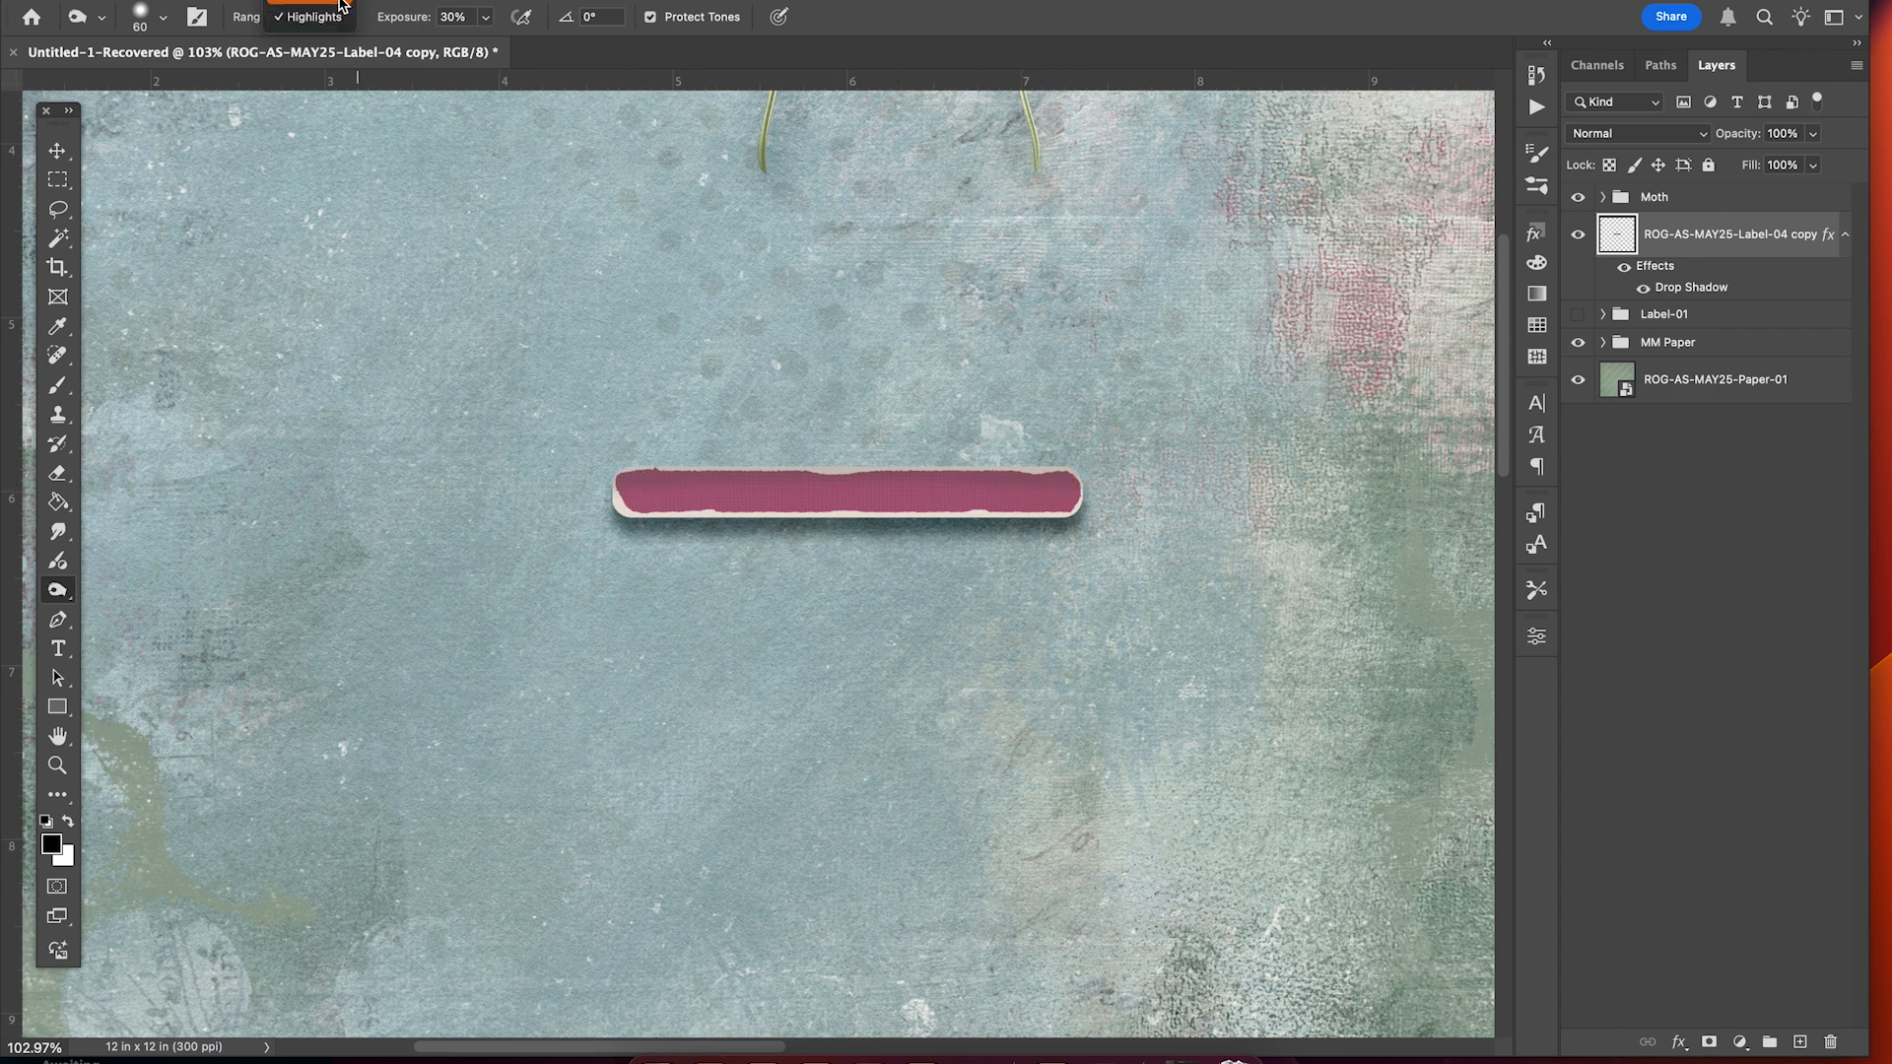
left_click(338, 2)
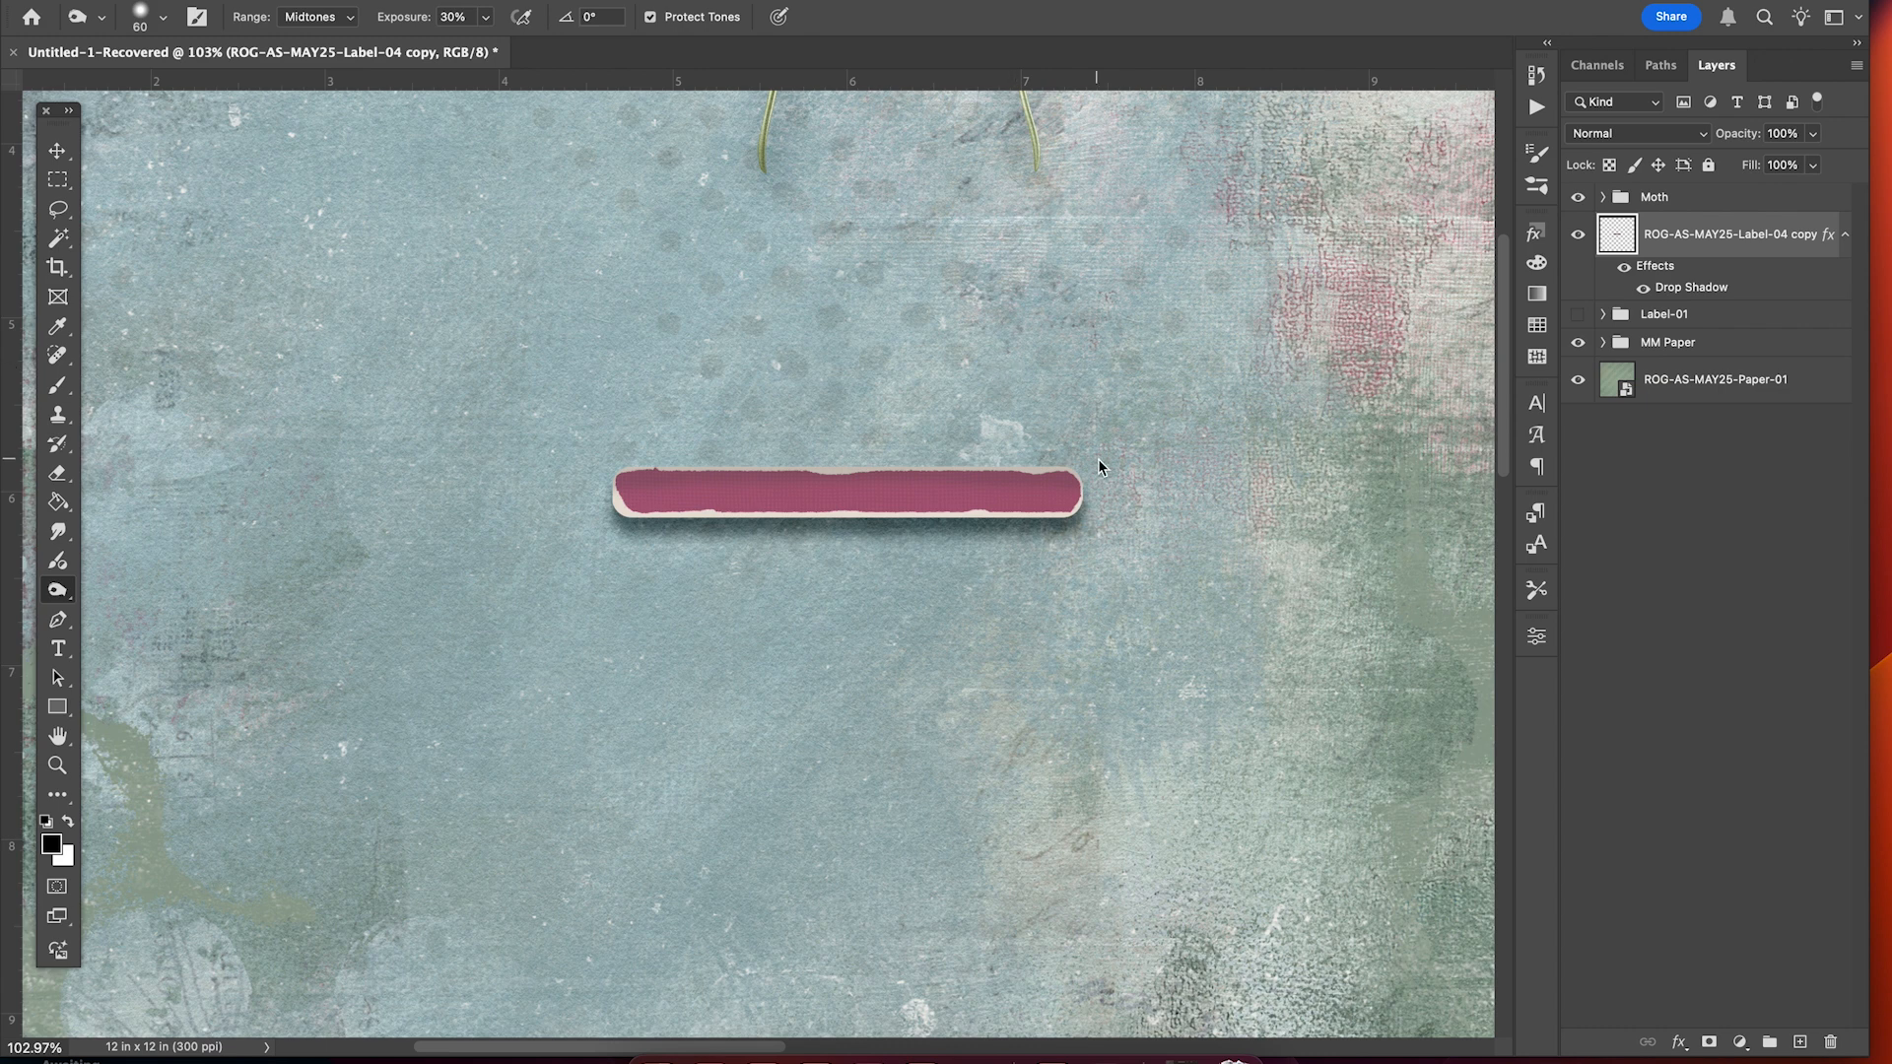
left_click_drag(1086, 476, 609, 478)
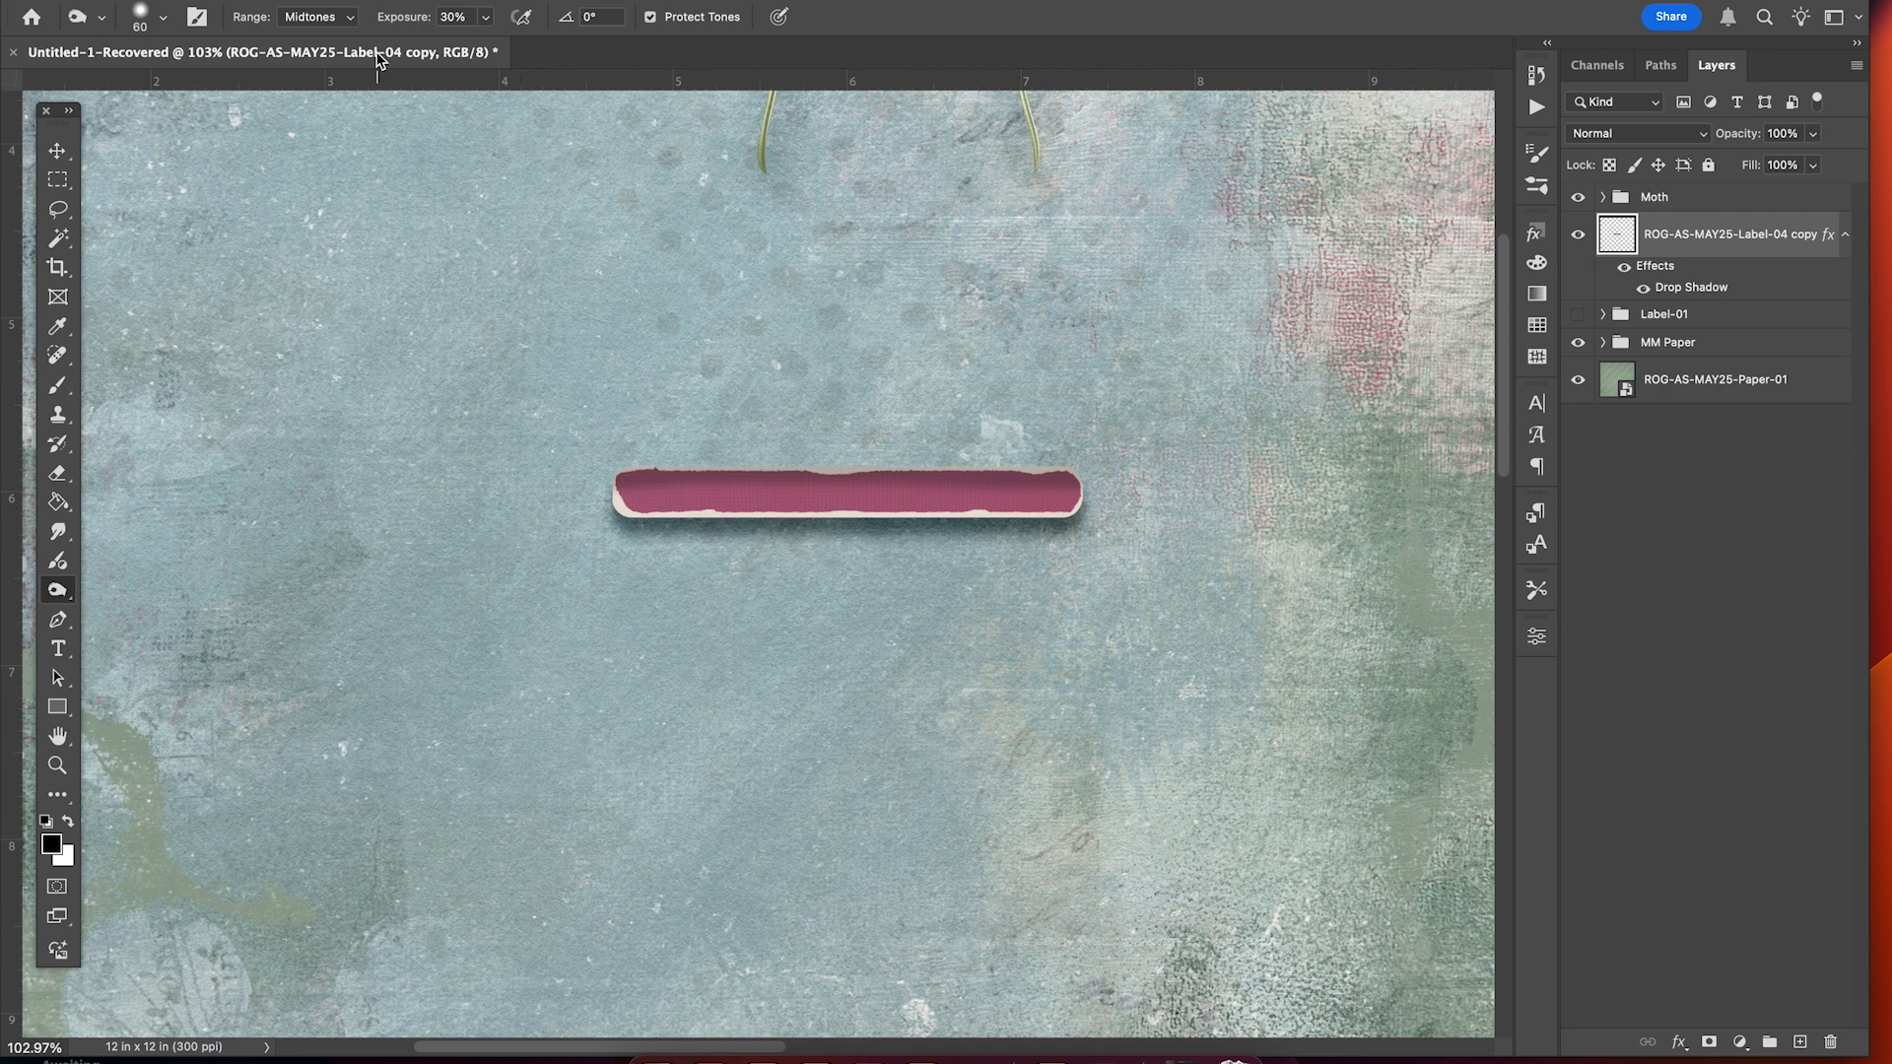
left_click(347, 17)
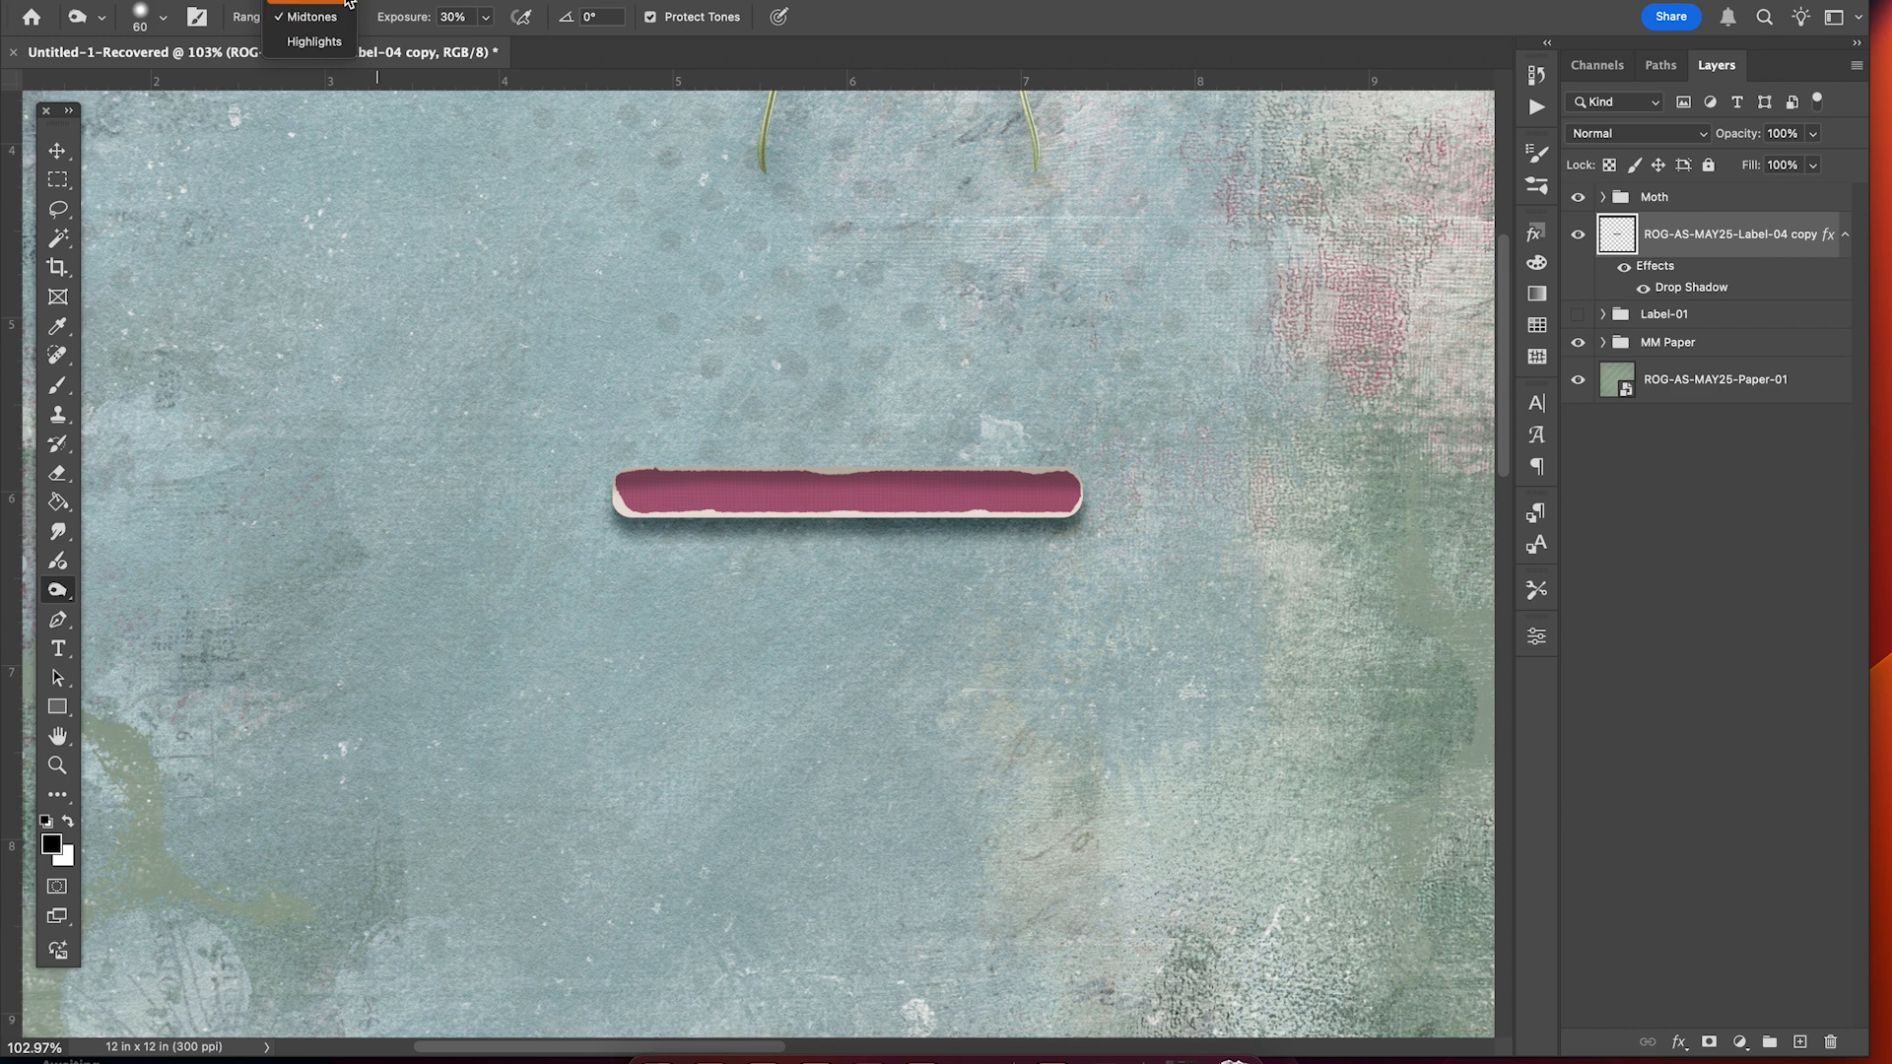
left_click(316, 16)
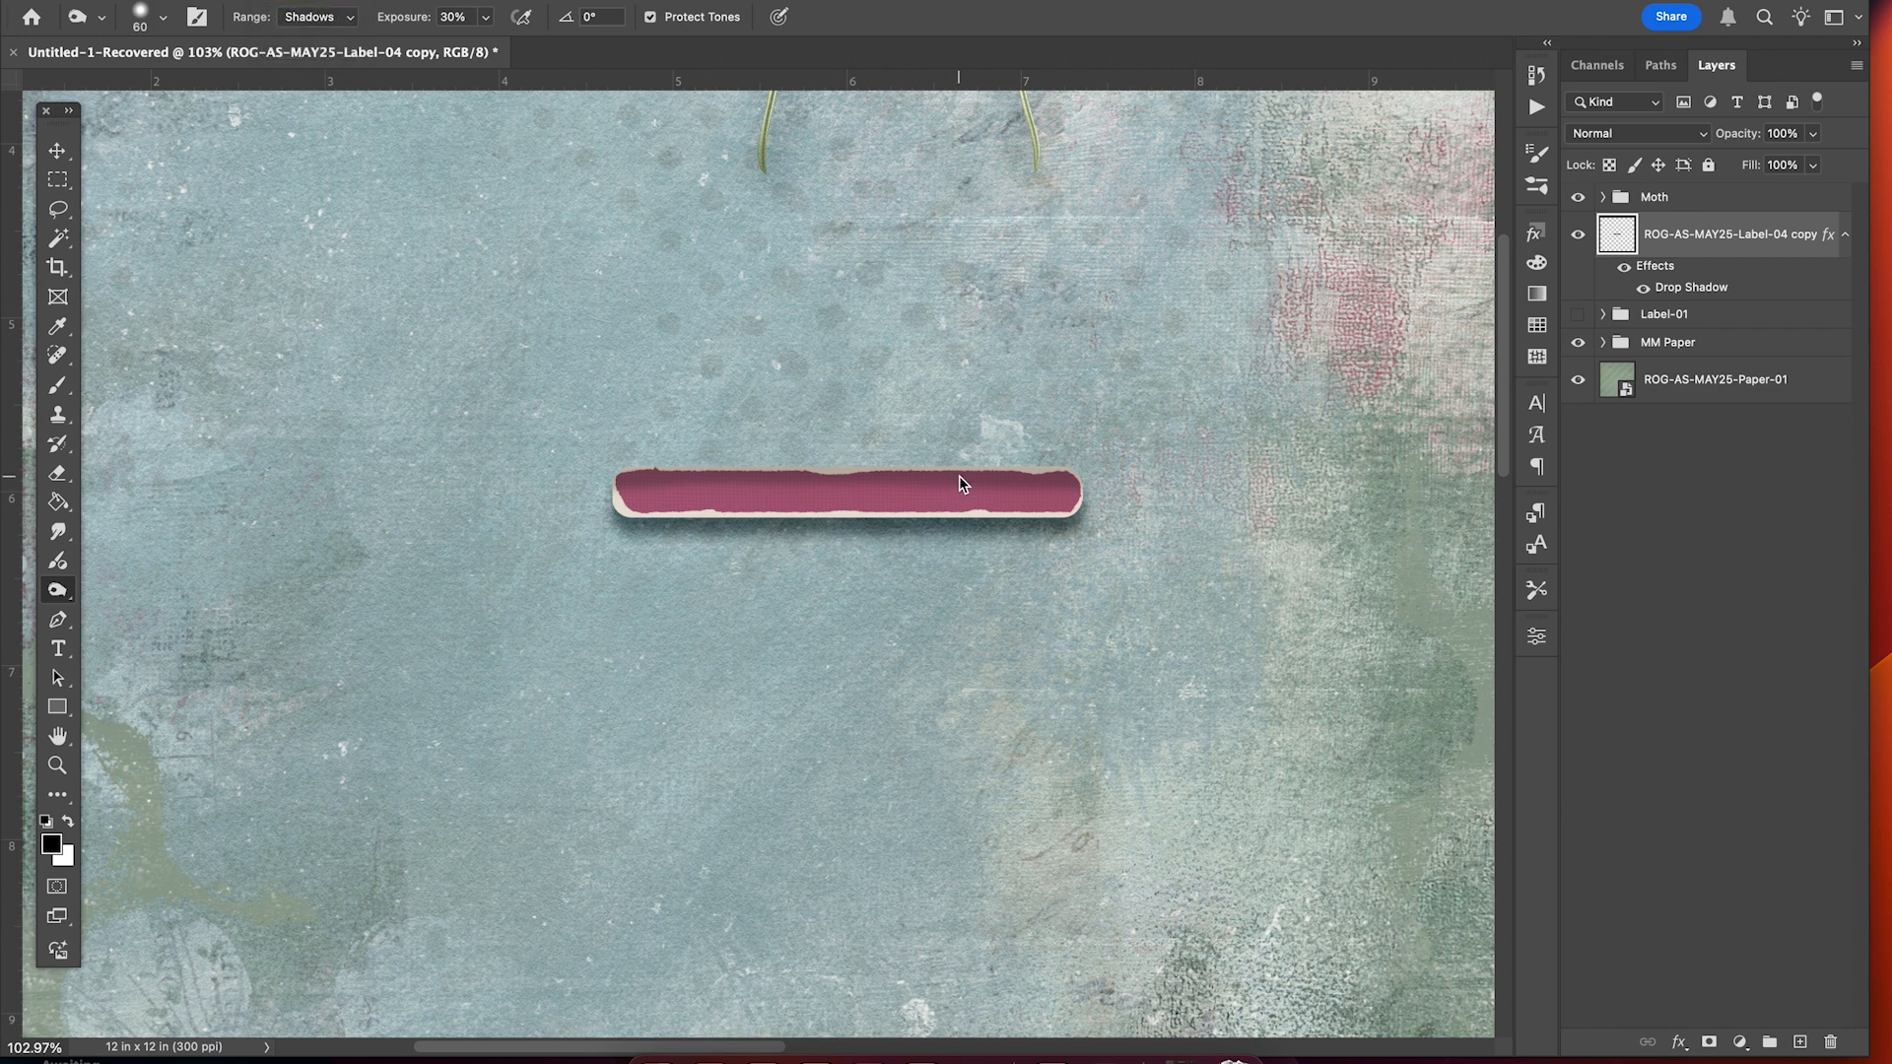
left_click_drag(1090, 505, 655, 490)
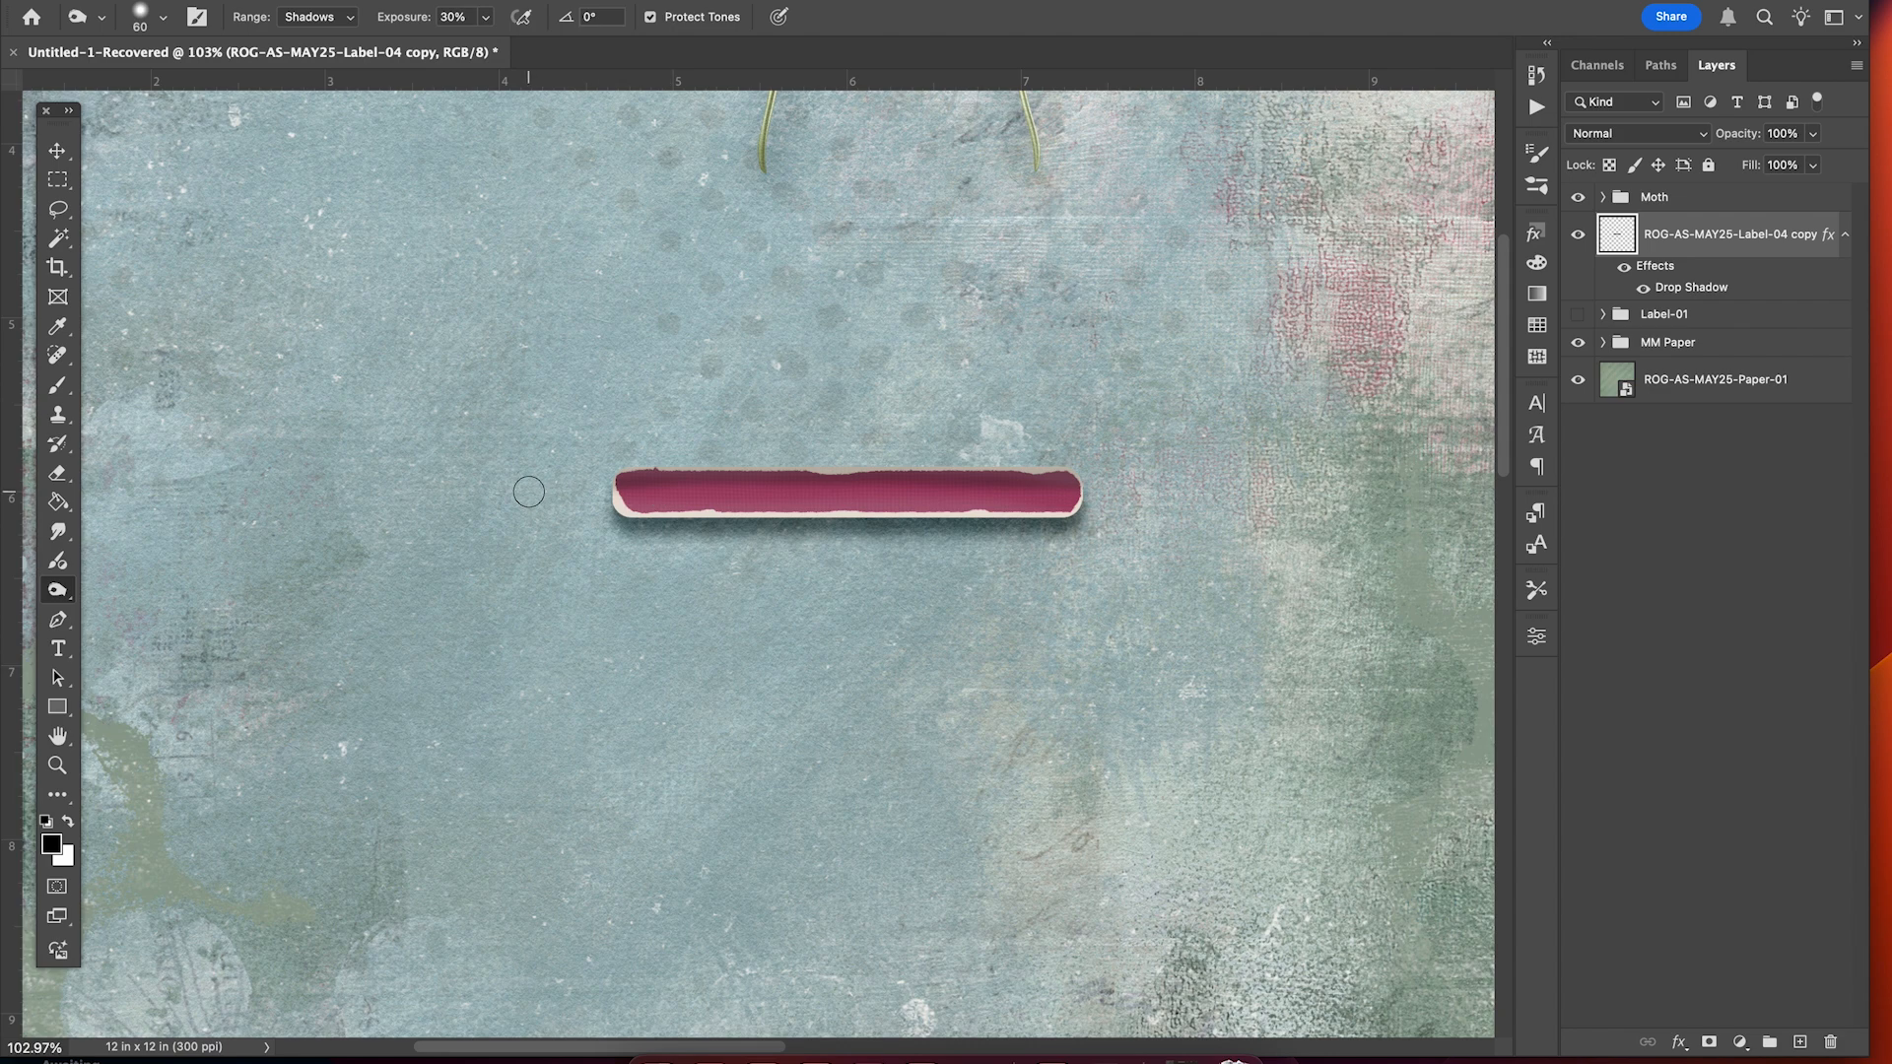
Undo the last burn stroke on the pink label.
scroll(523, 497, "down", 5)
scroll(522, 498, "up", 5)
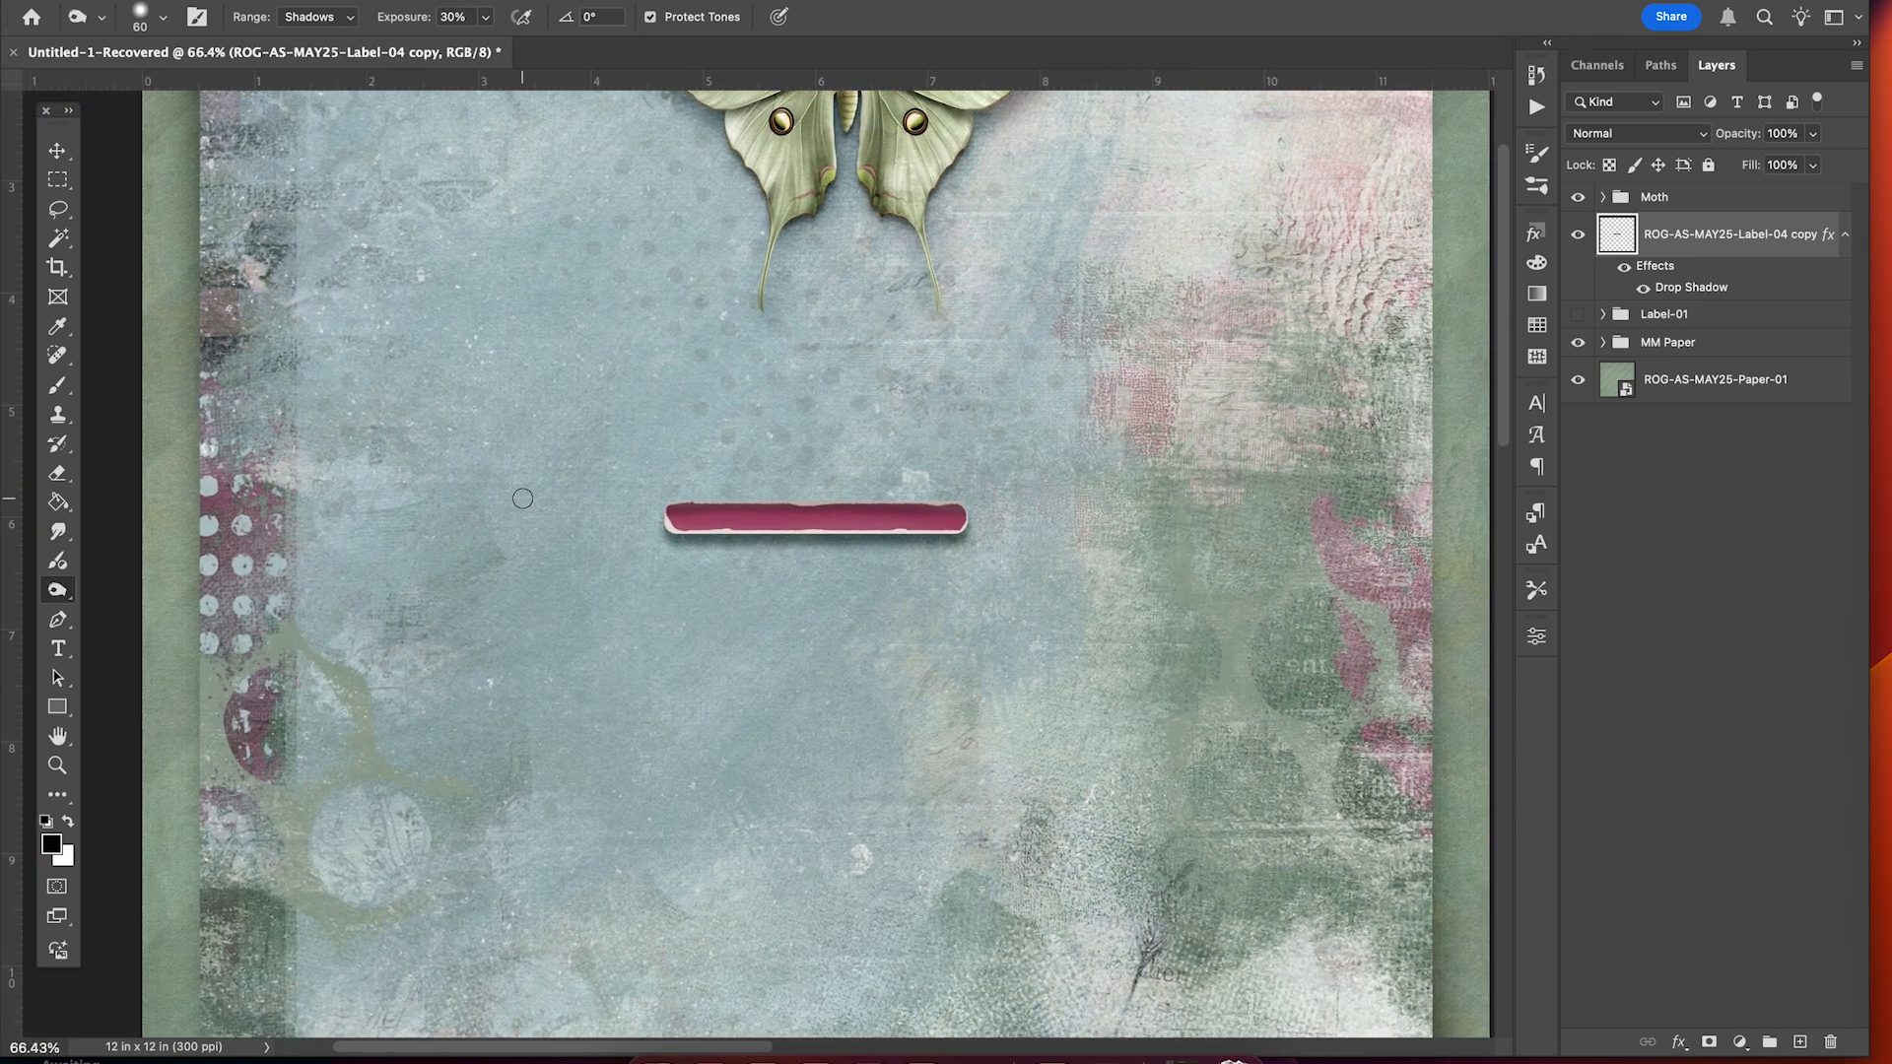
scroll(522, 498, "up", 3)
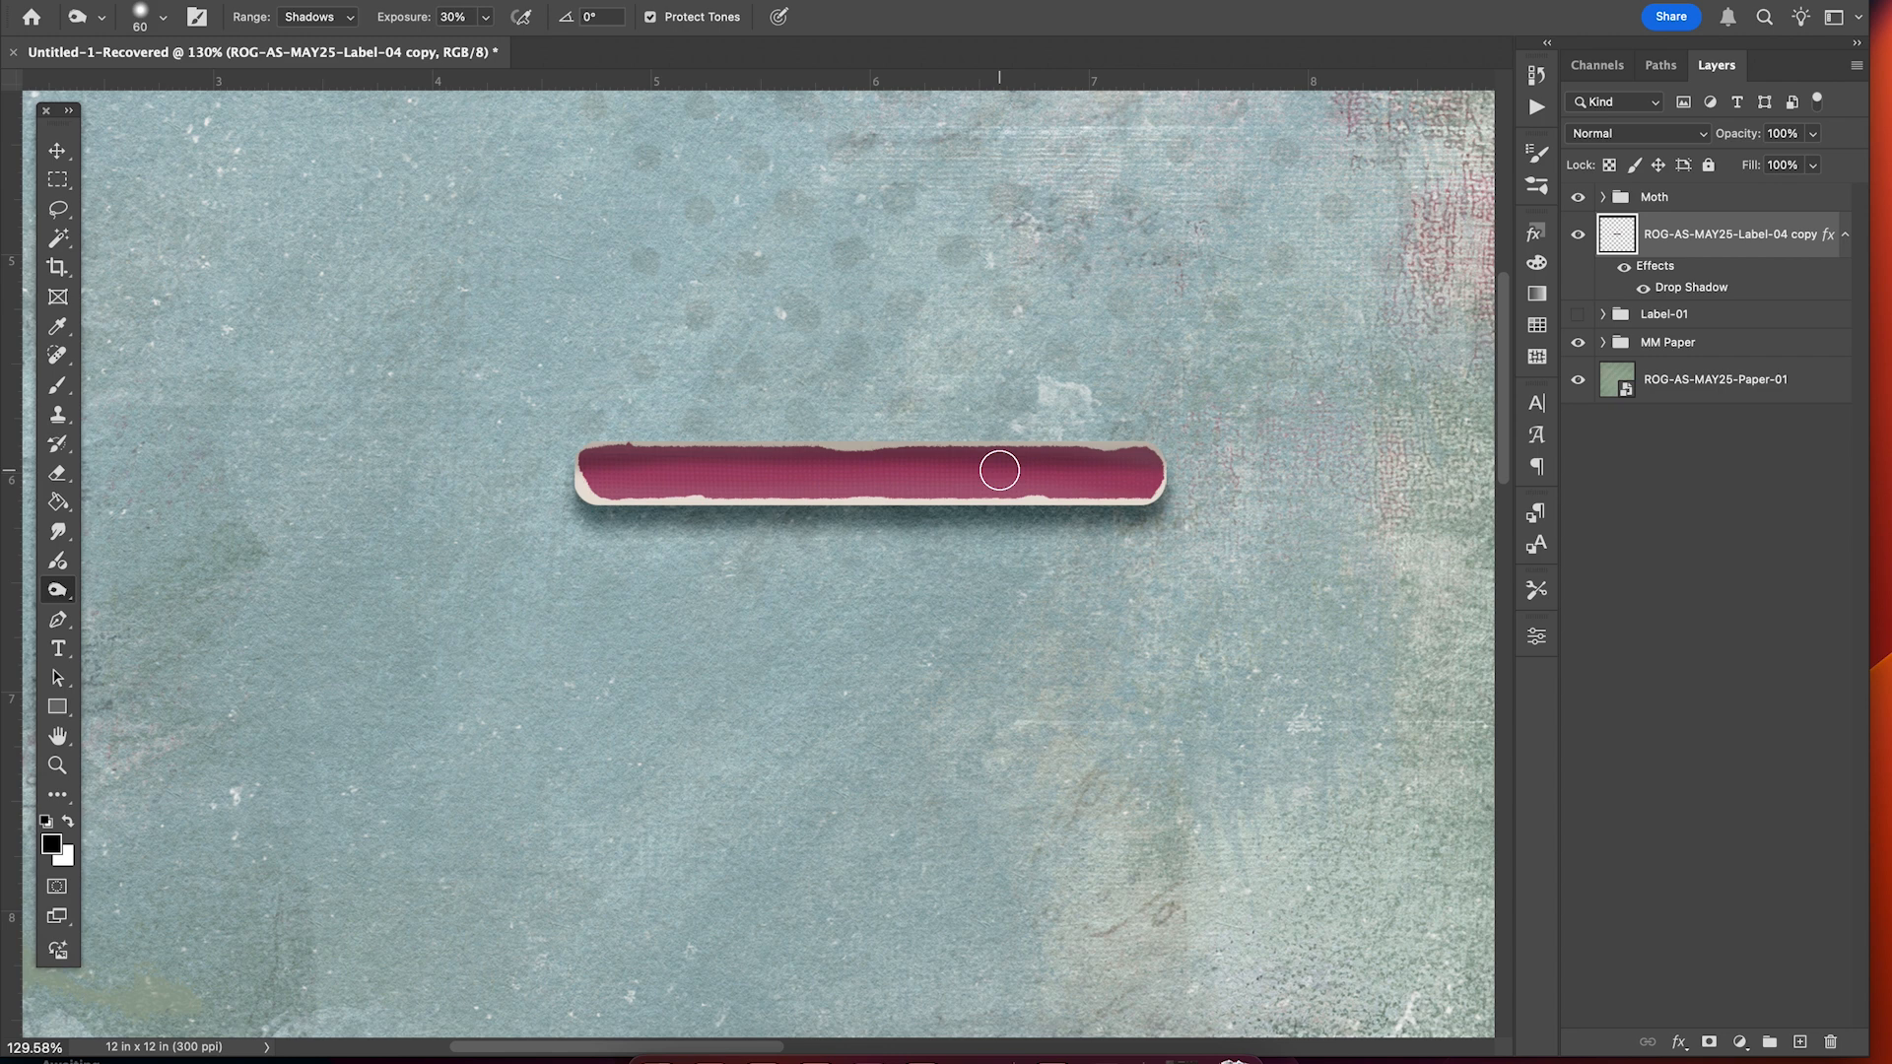
scroll(999, 471, "up", 3)
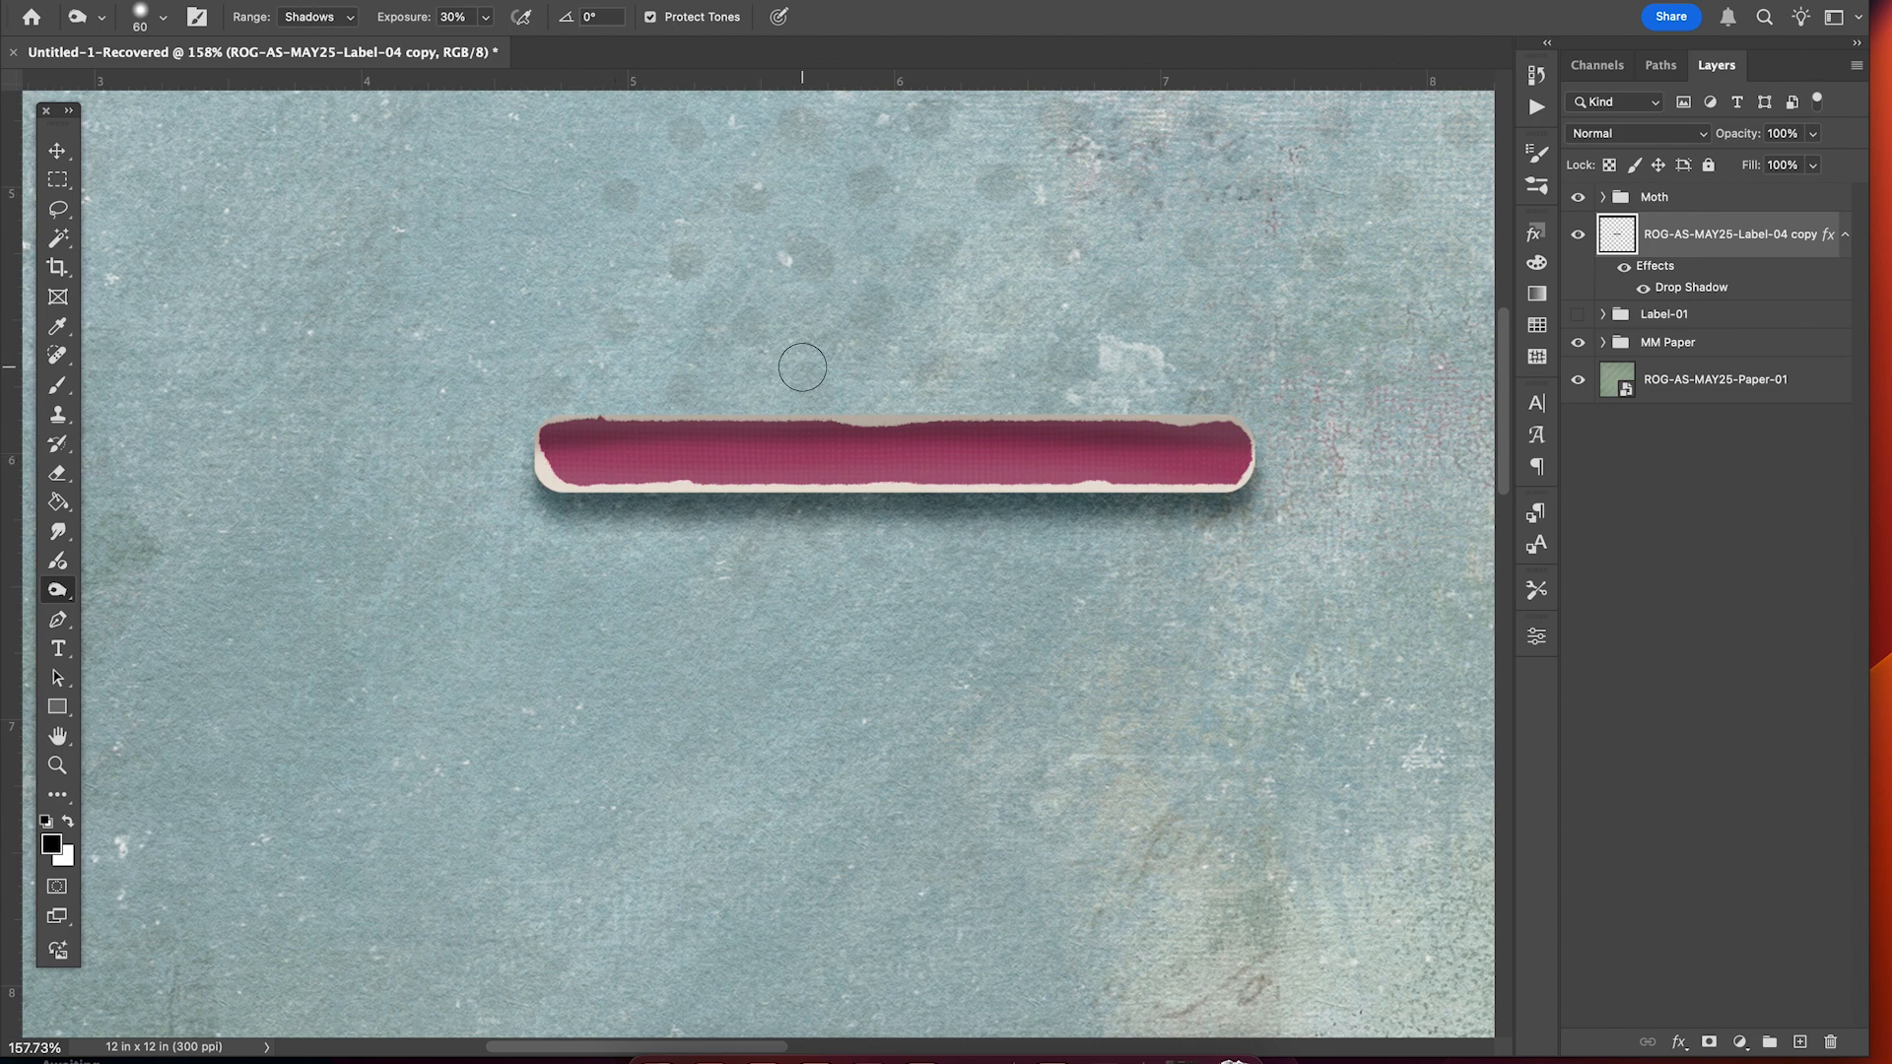
key("super+z")
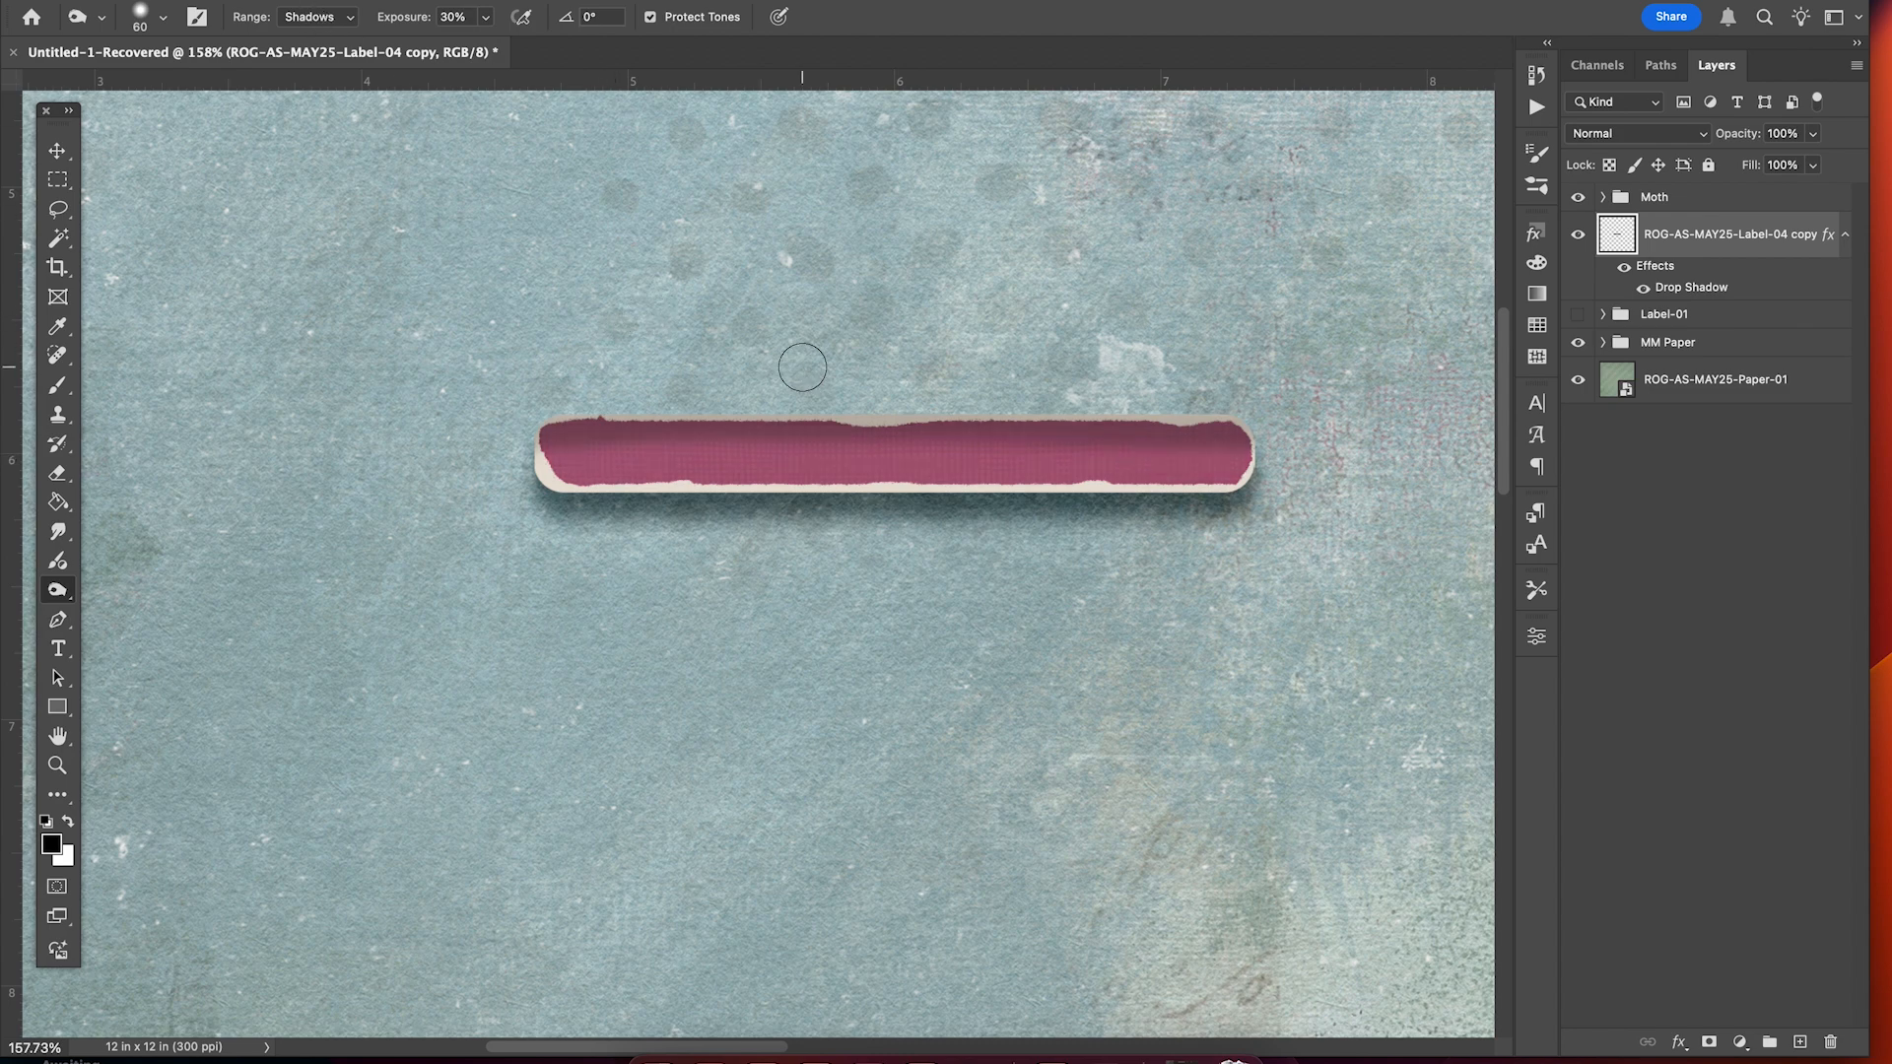
Move the cream Label-05 strip to sit below the pink label.
scroll(943, 449, "down", 6)
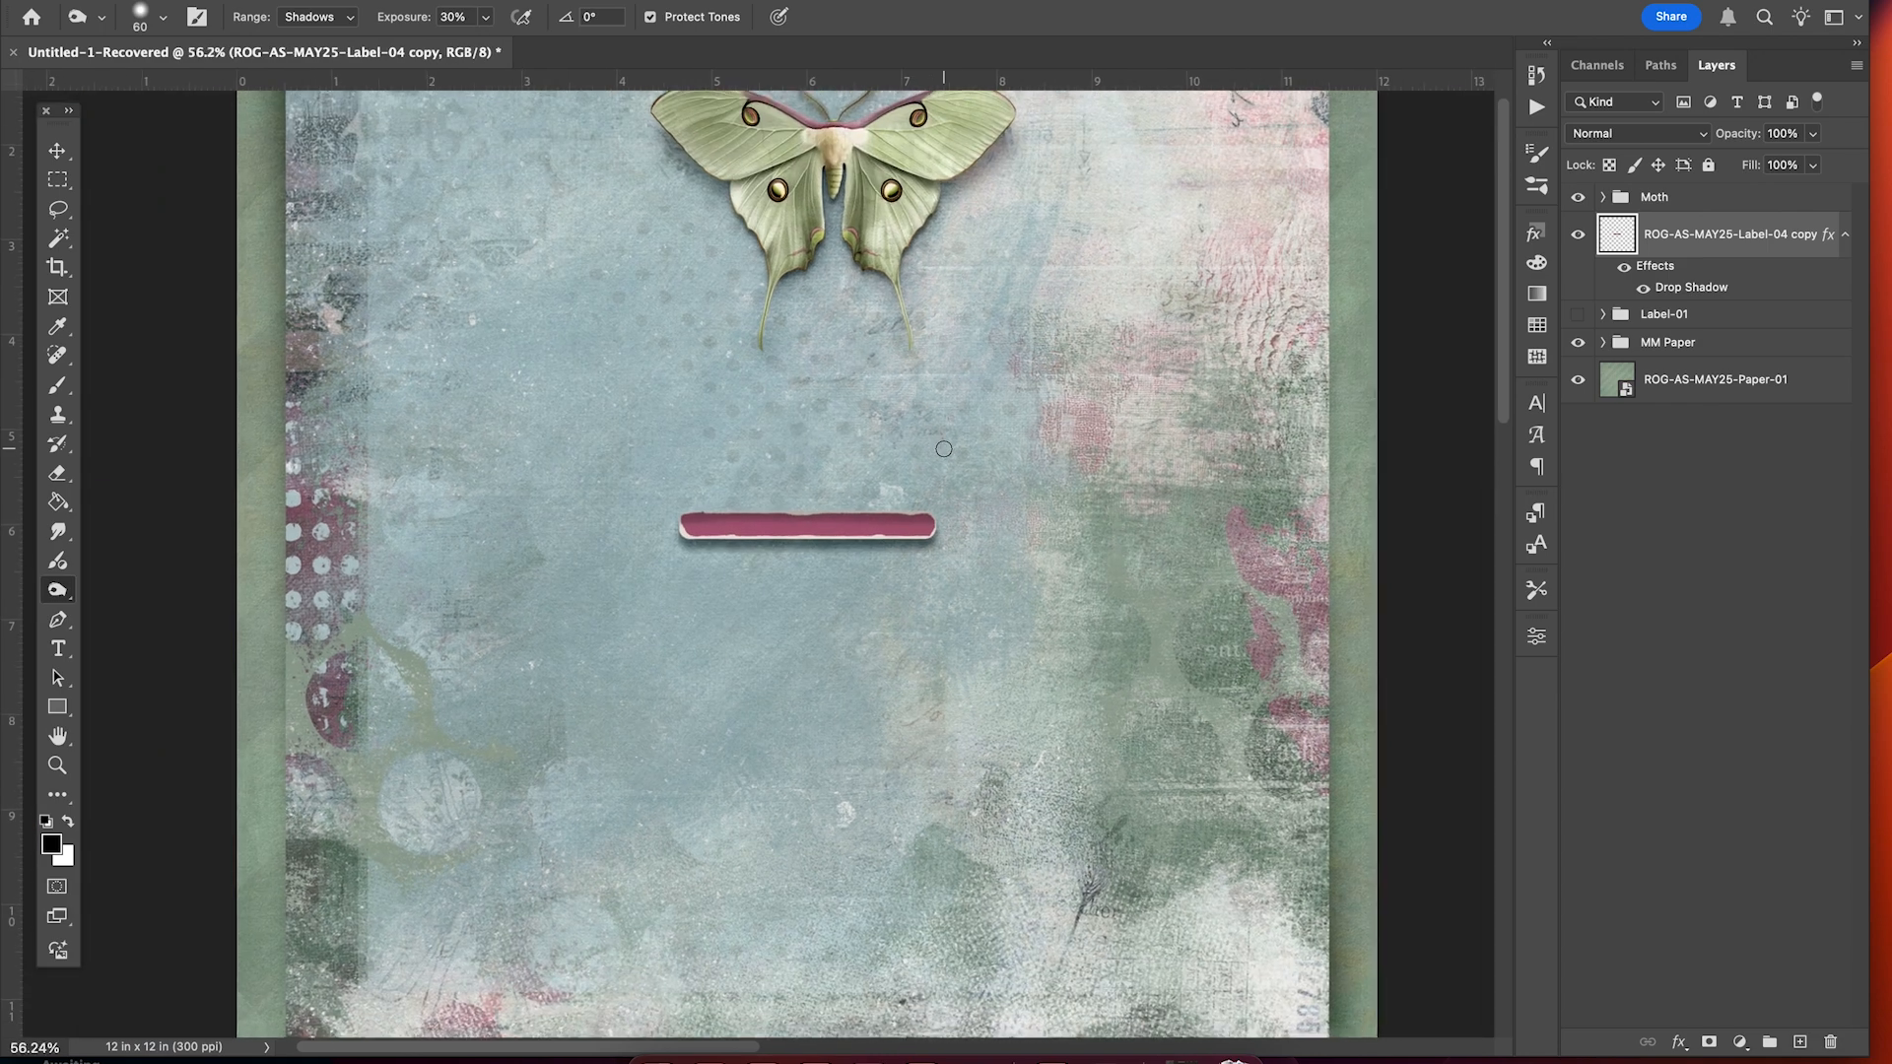
scroll(943, 450, "up", 3)
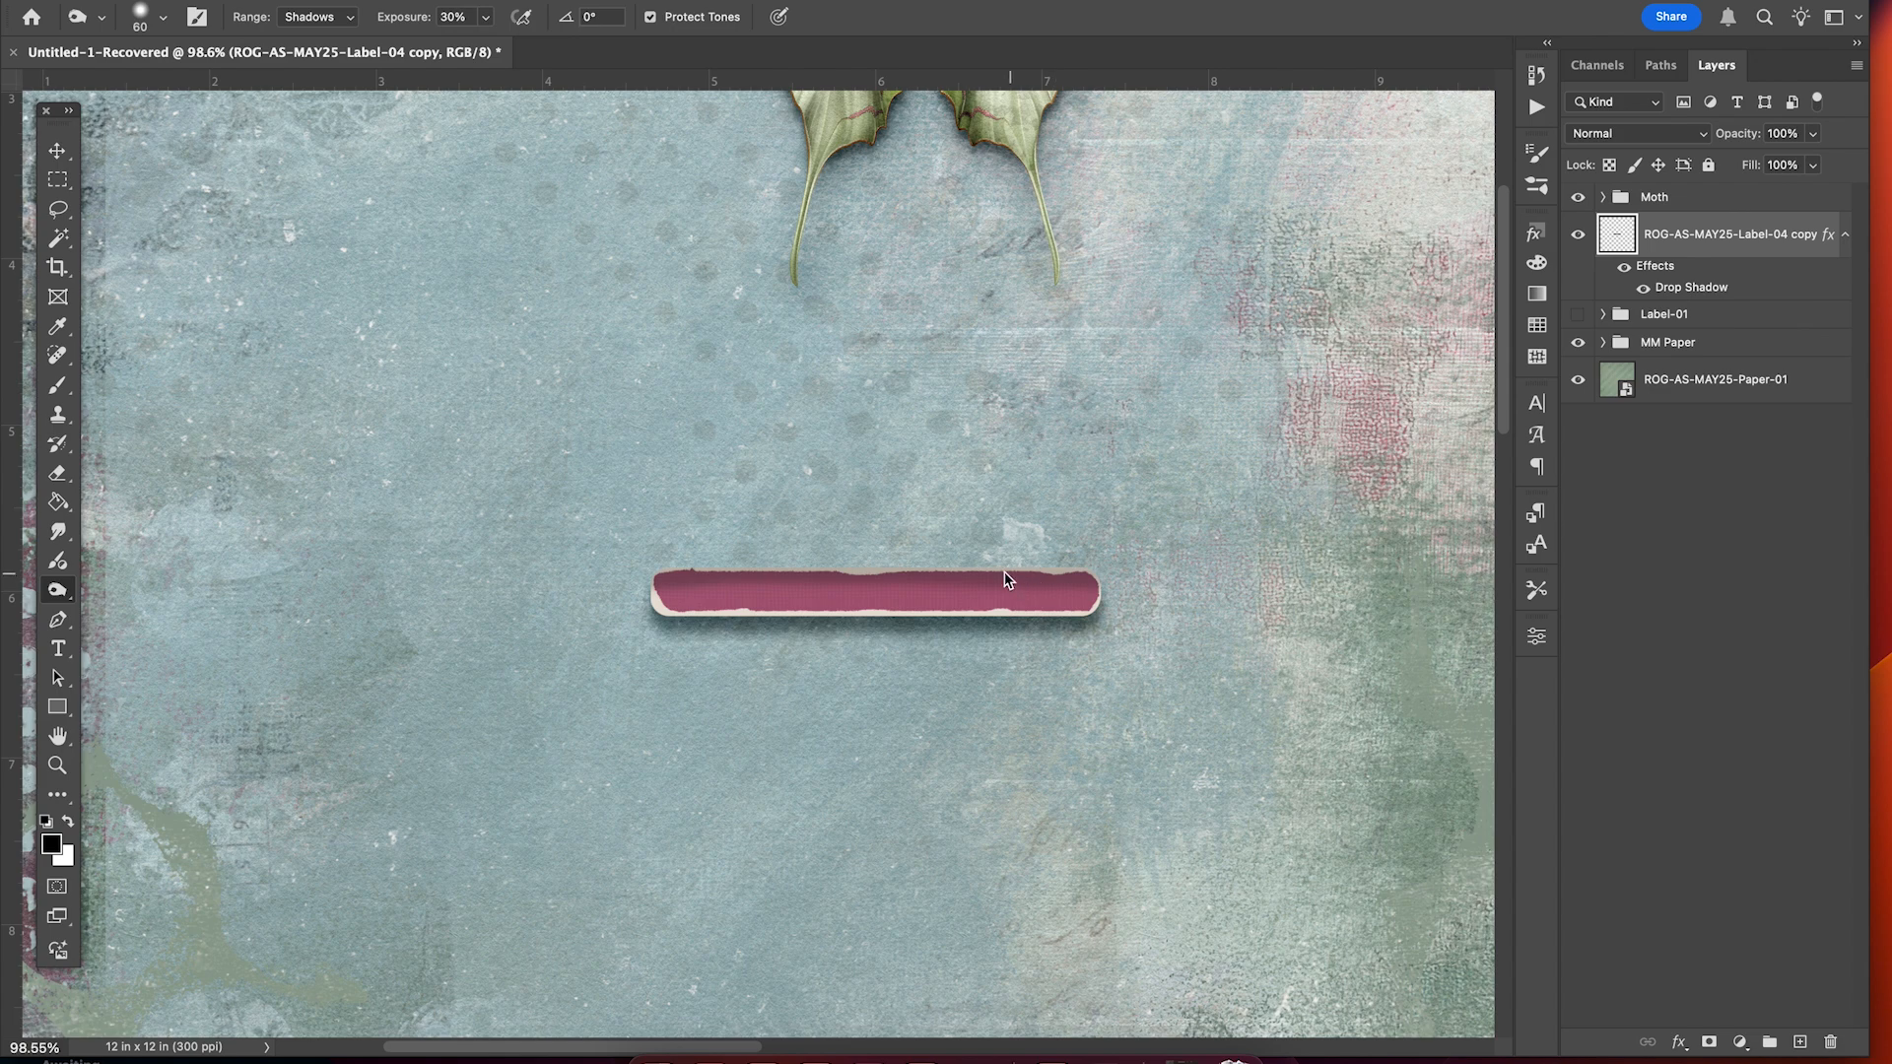
scroll(827, 573, "down", 2)
scroll(827, 574, "down", 1)
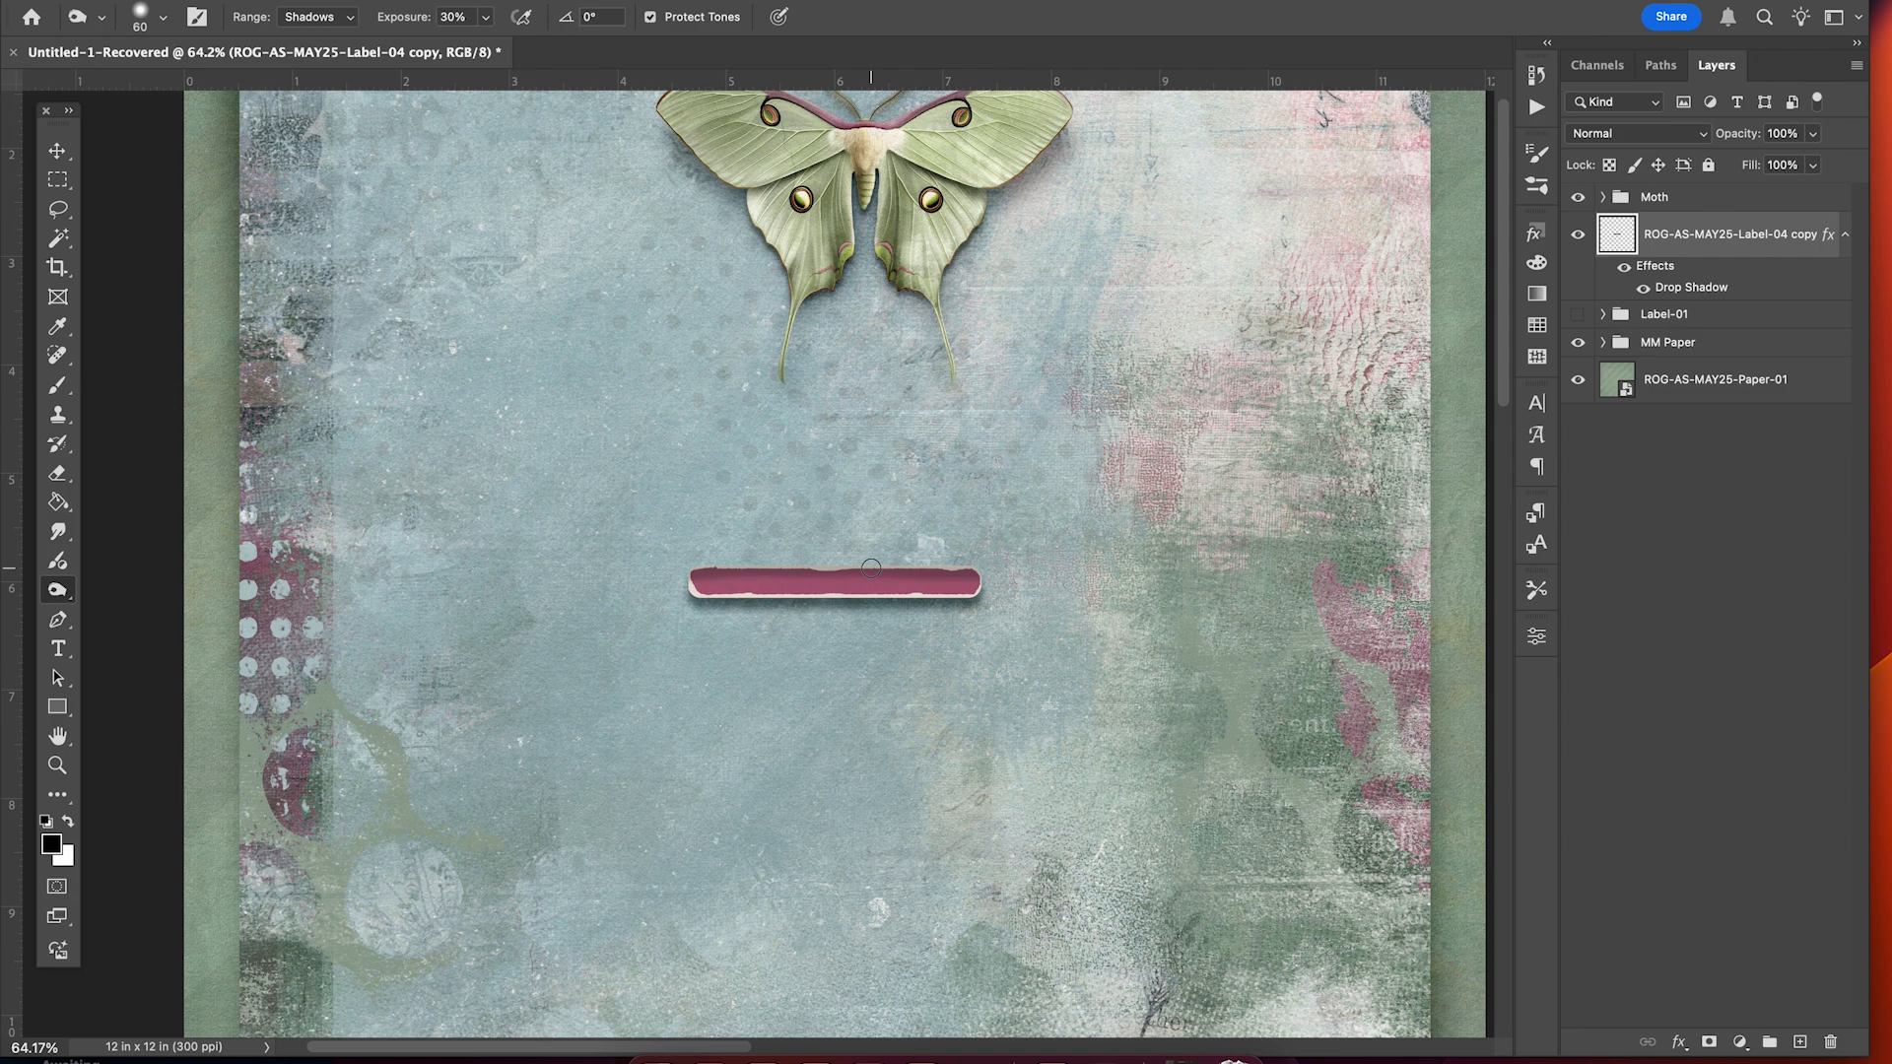
scroll(975, 583, "down", 1)
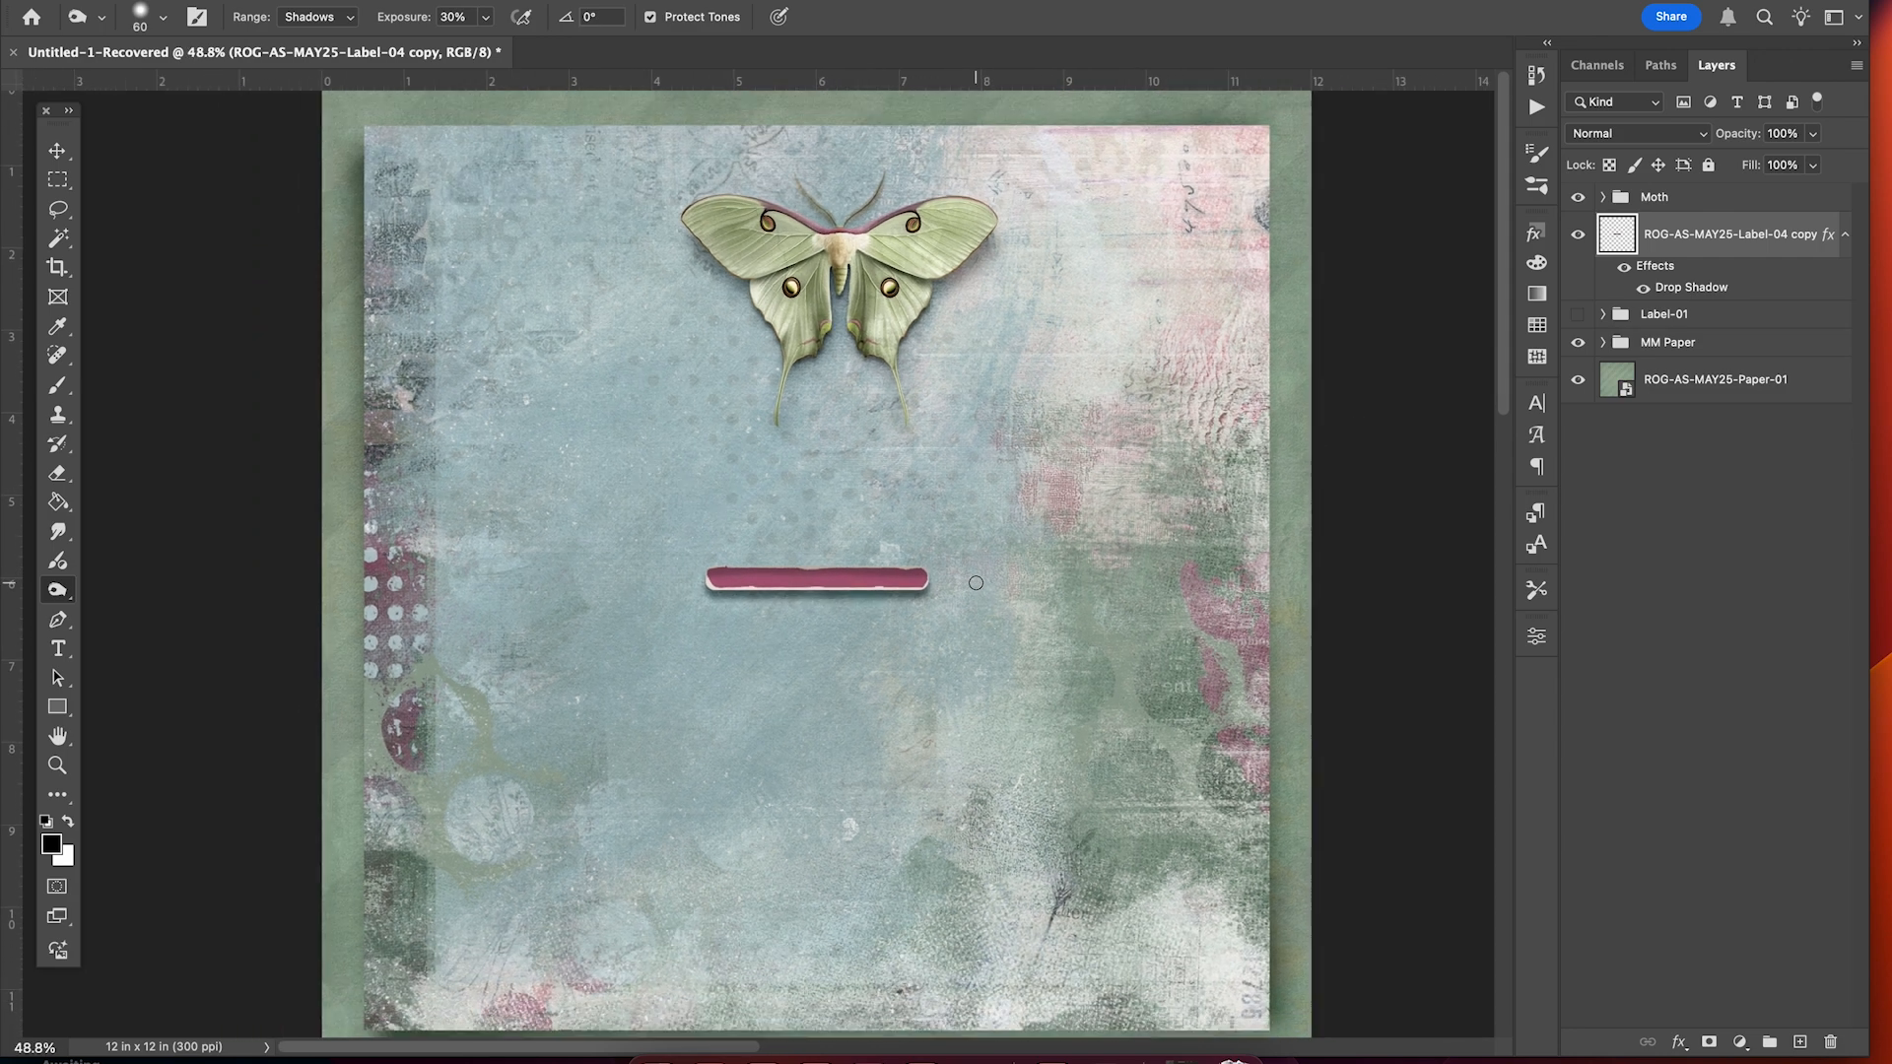
key("v")
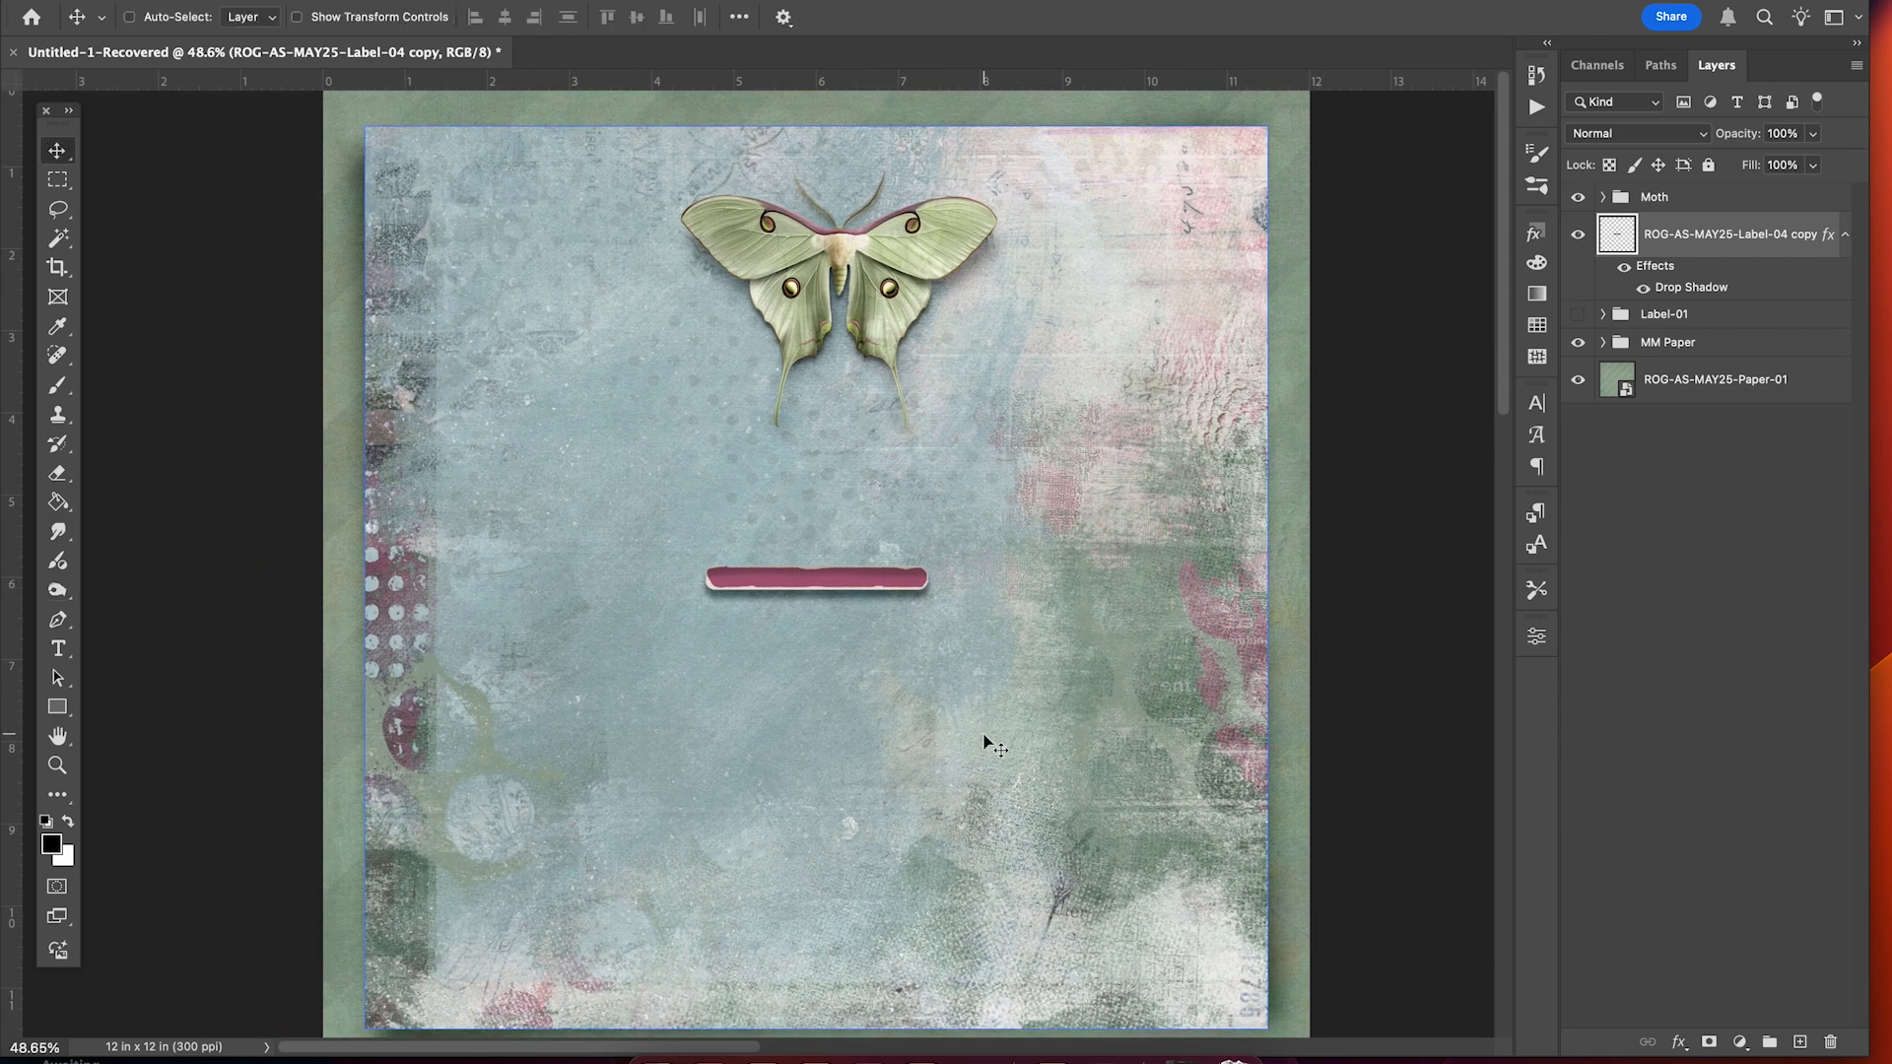
scroll(985, 741, "up", 3)
left_click_drag(977, 589, 981, 729)
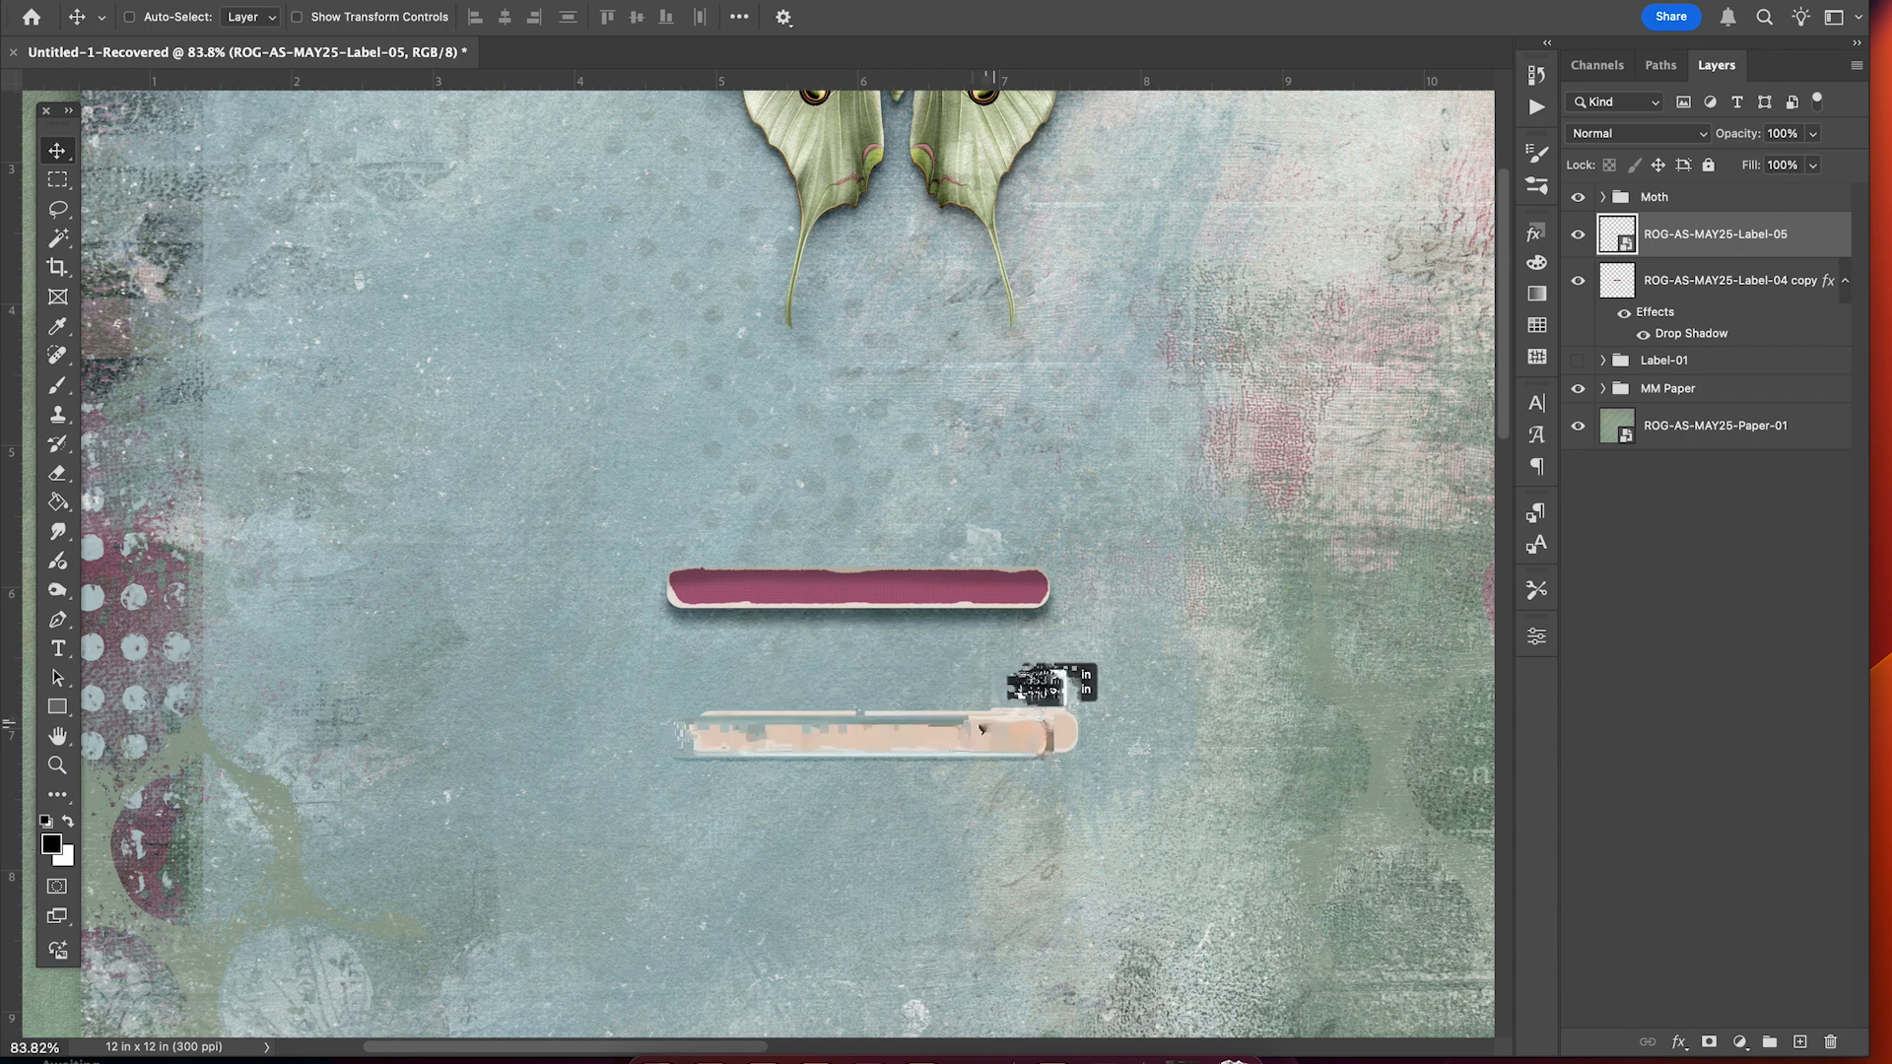
Add a drop shadow to the cream Label-05 layer.
scroll(981, 729, "up", 2)
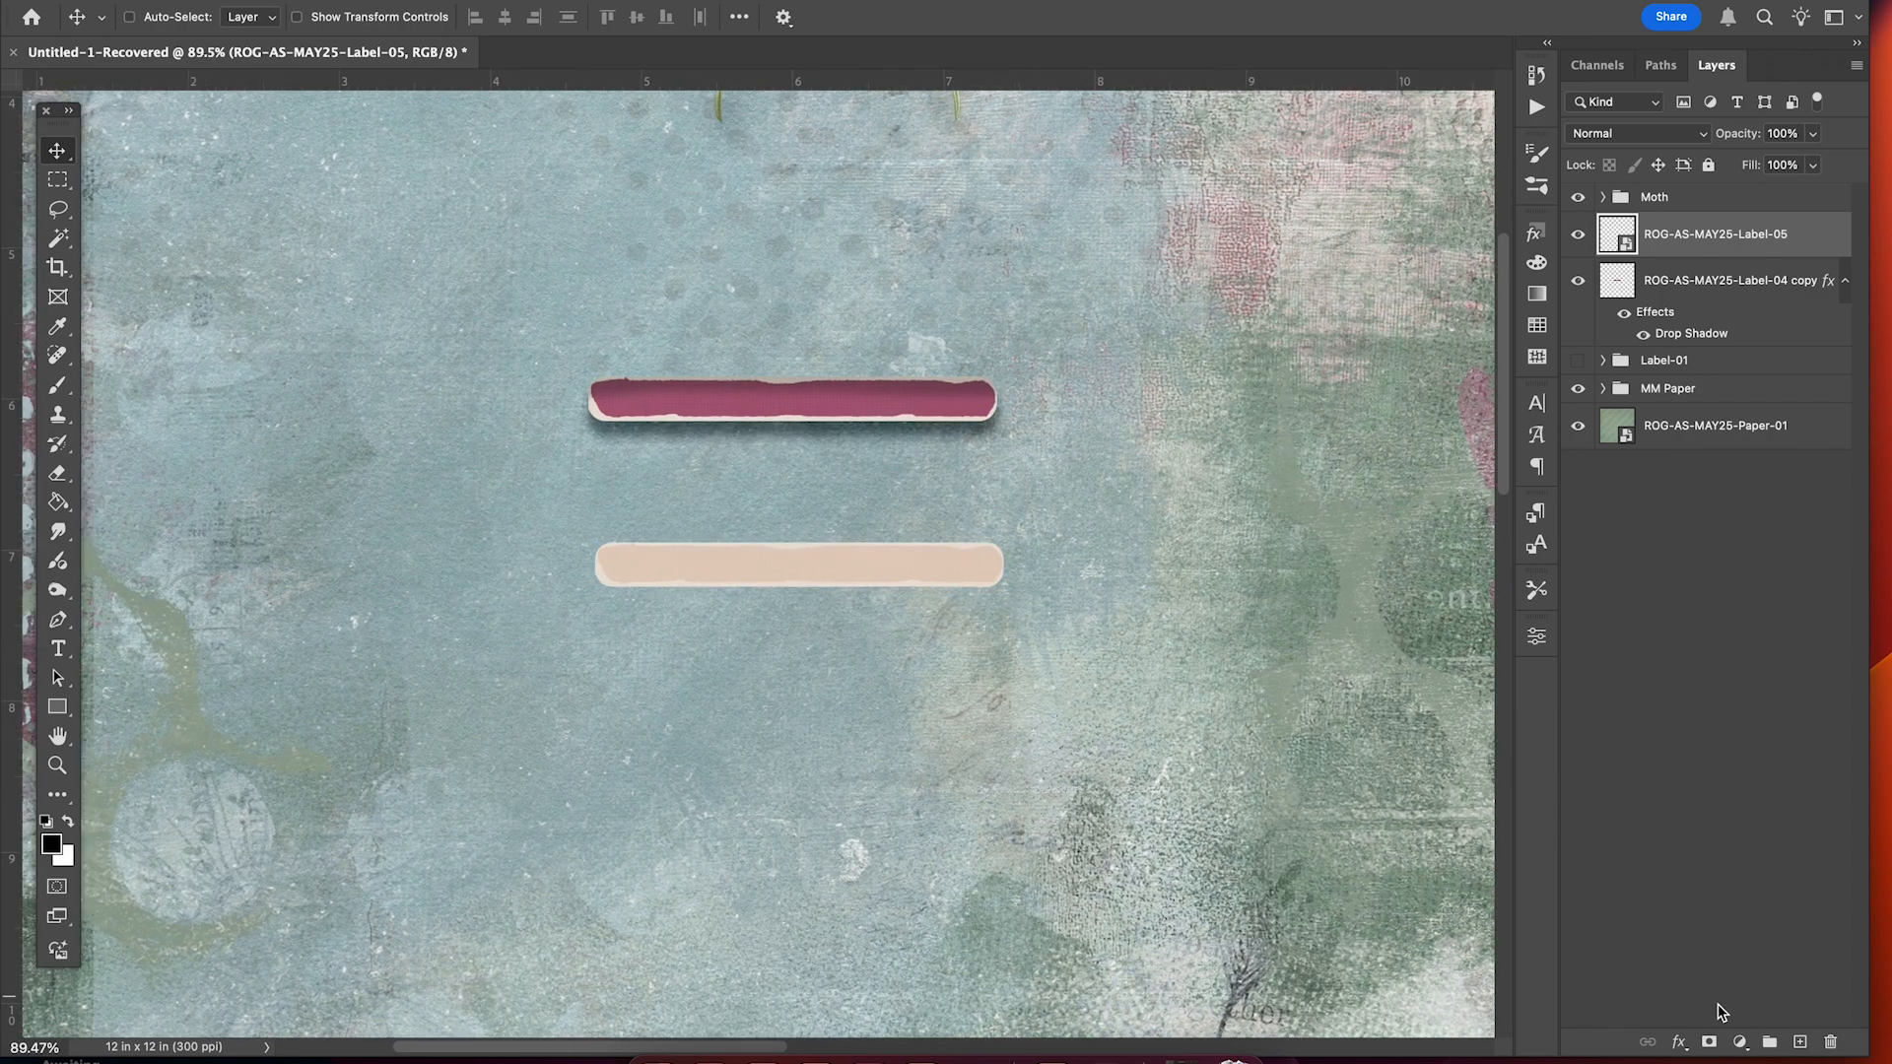
left_click(1679, 1042)
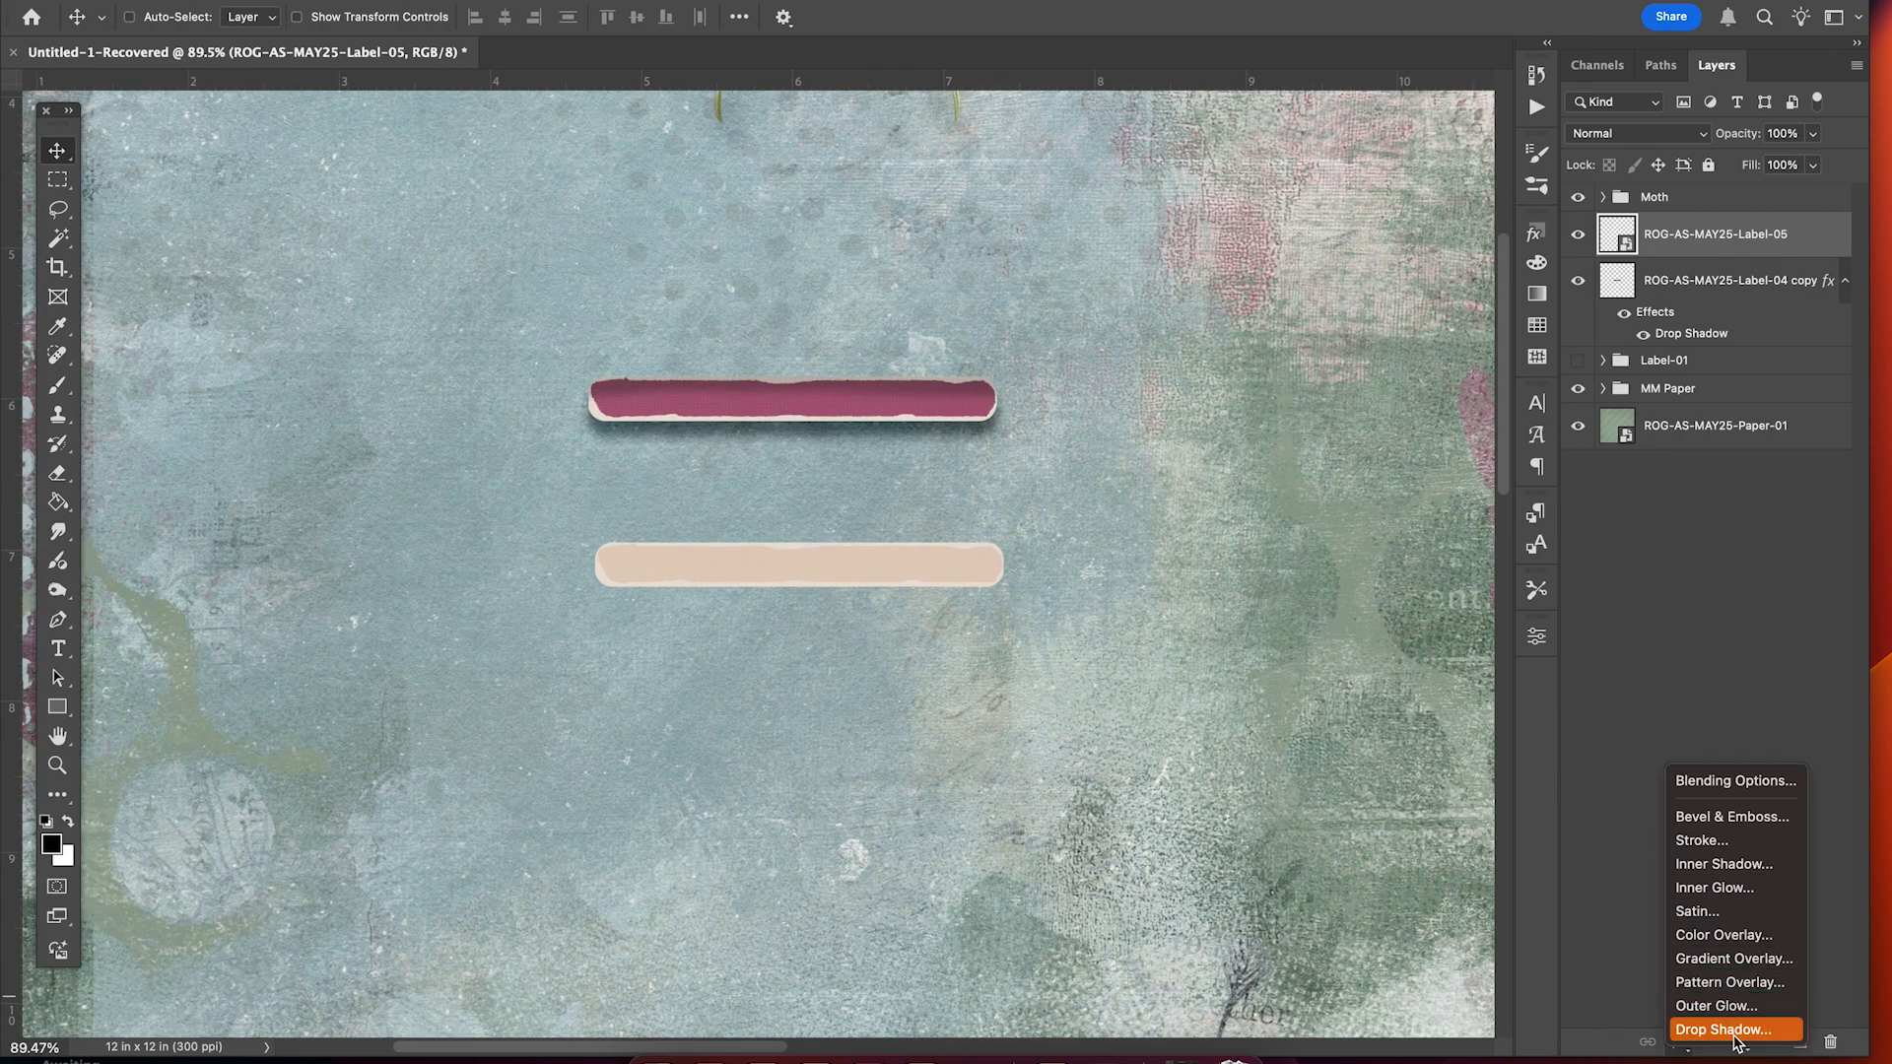
left_click(1724, 1030)
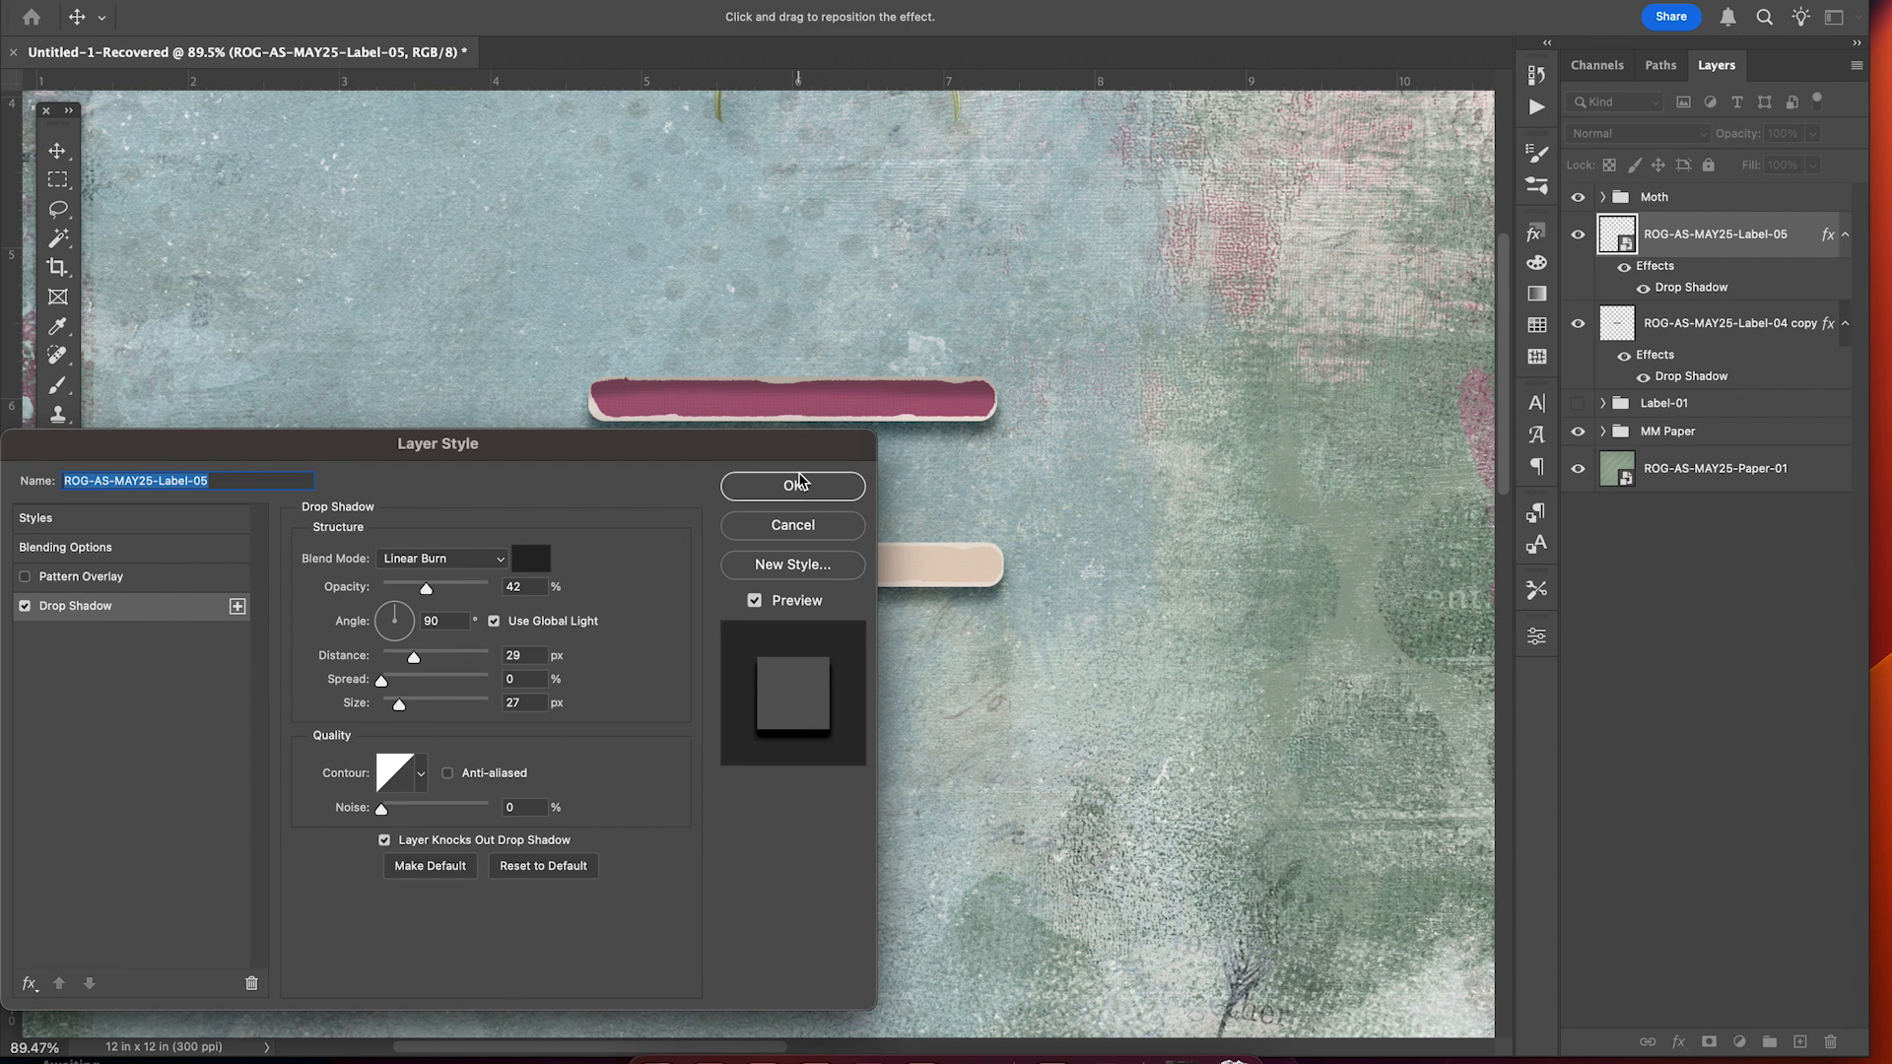
left_click(794, 485)
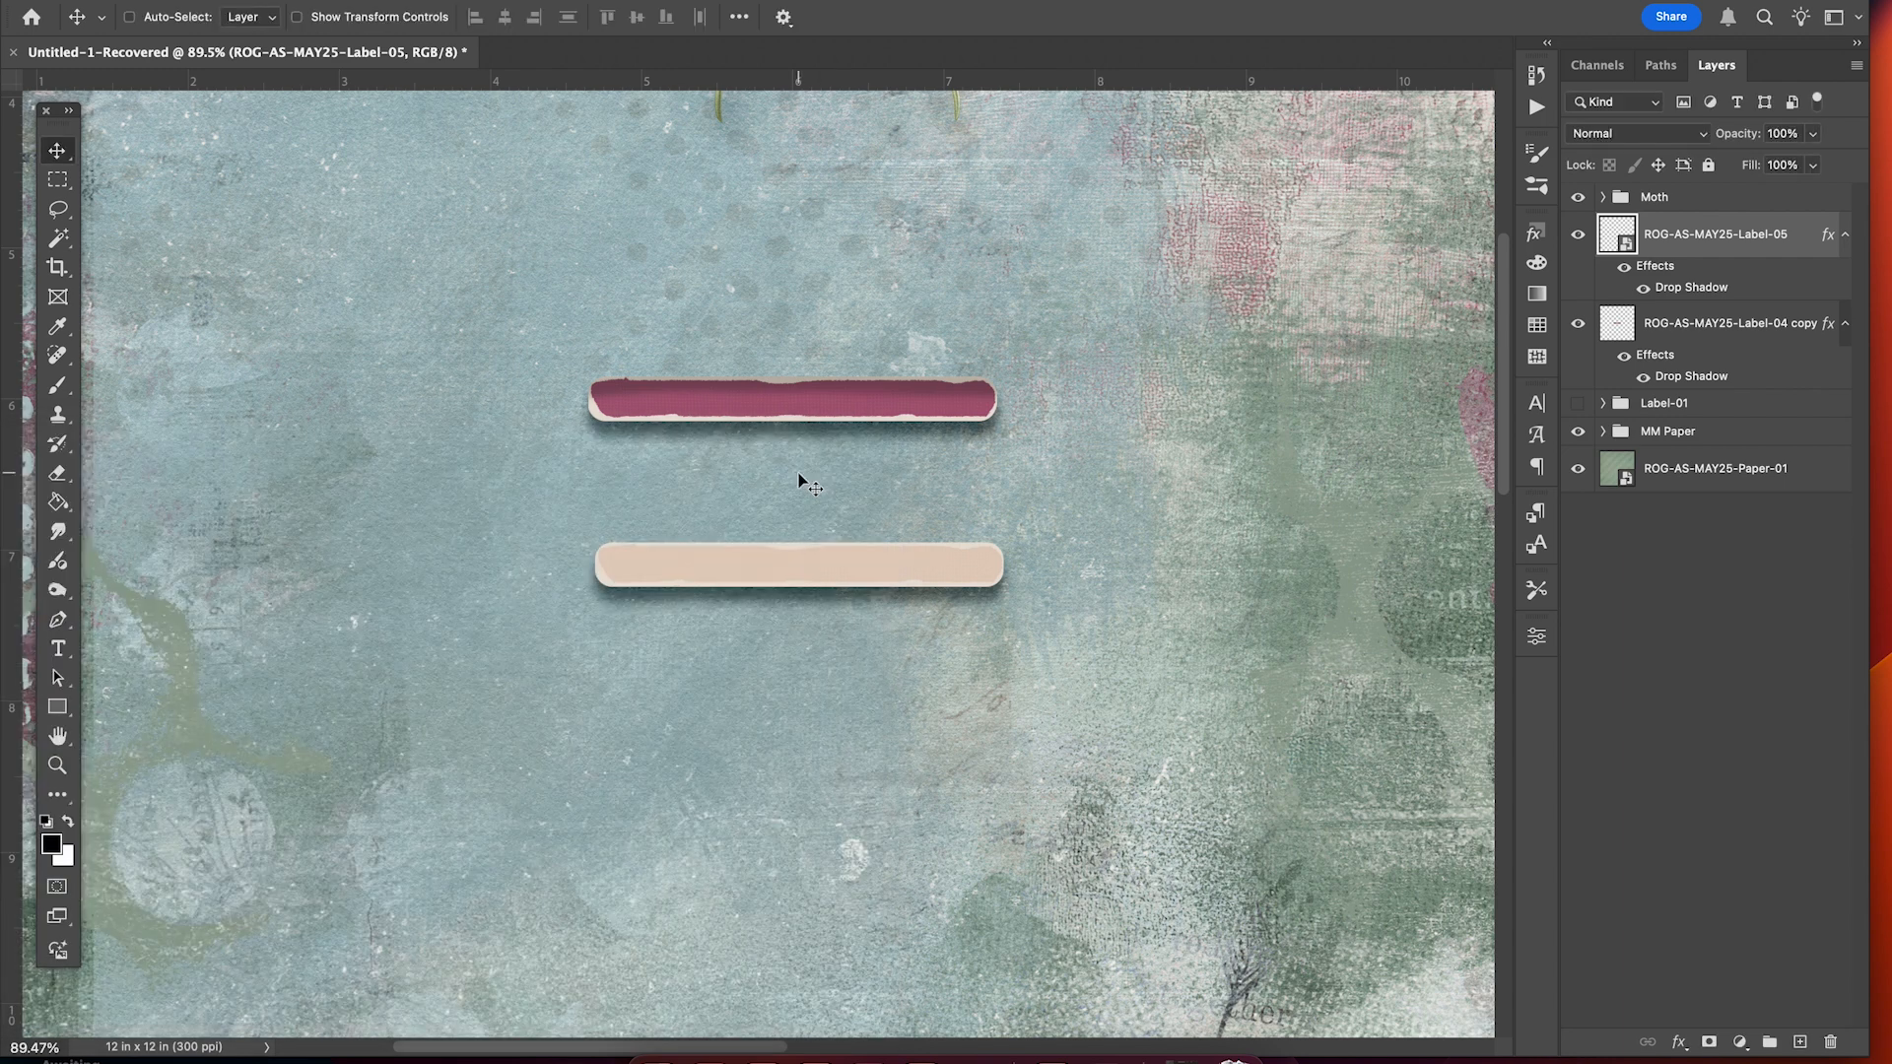
Rasterize Label-05 and return to the Burn tool for toning it.
left_click(58, 593)
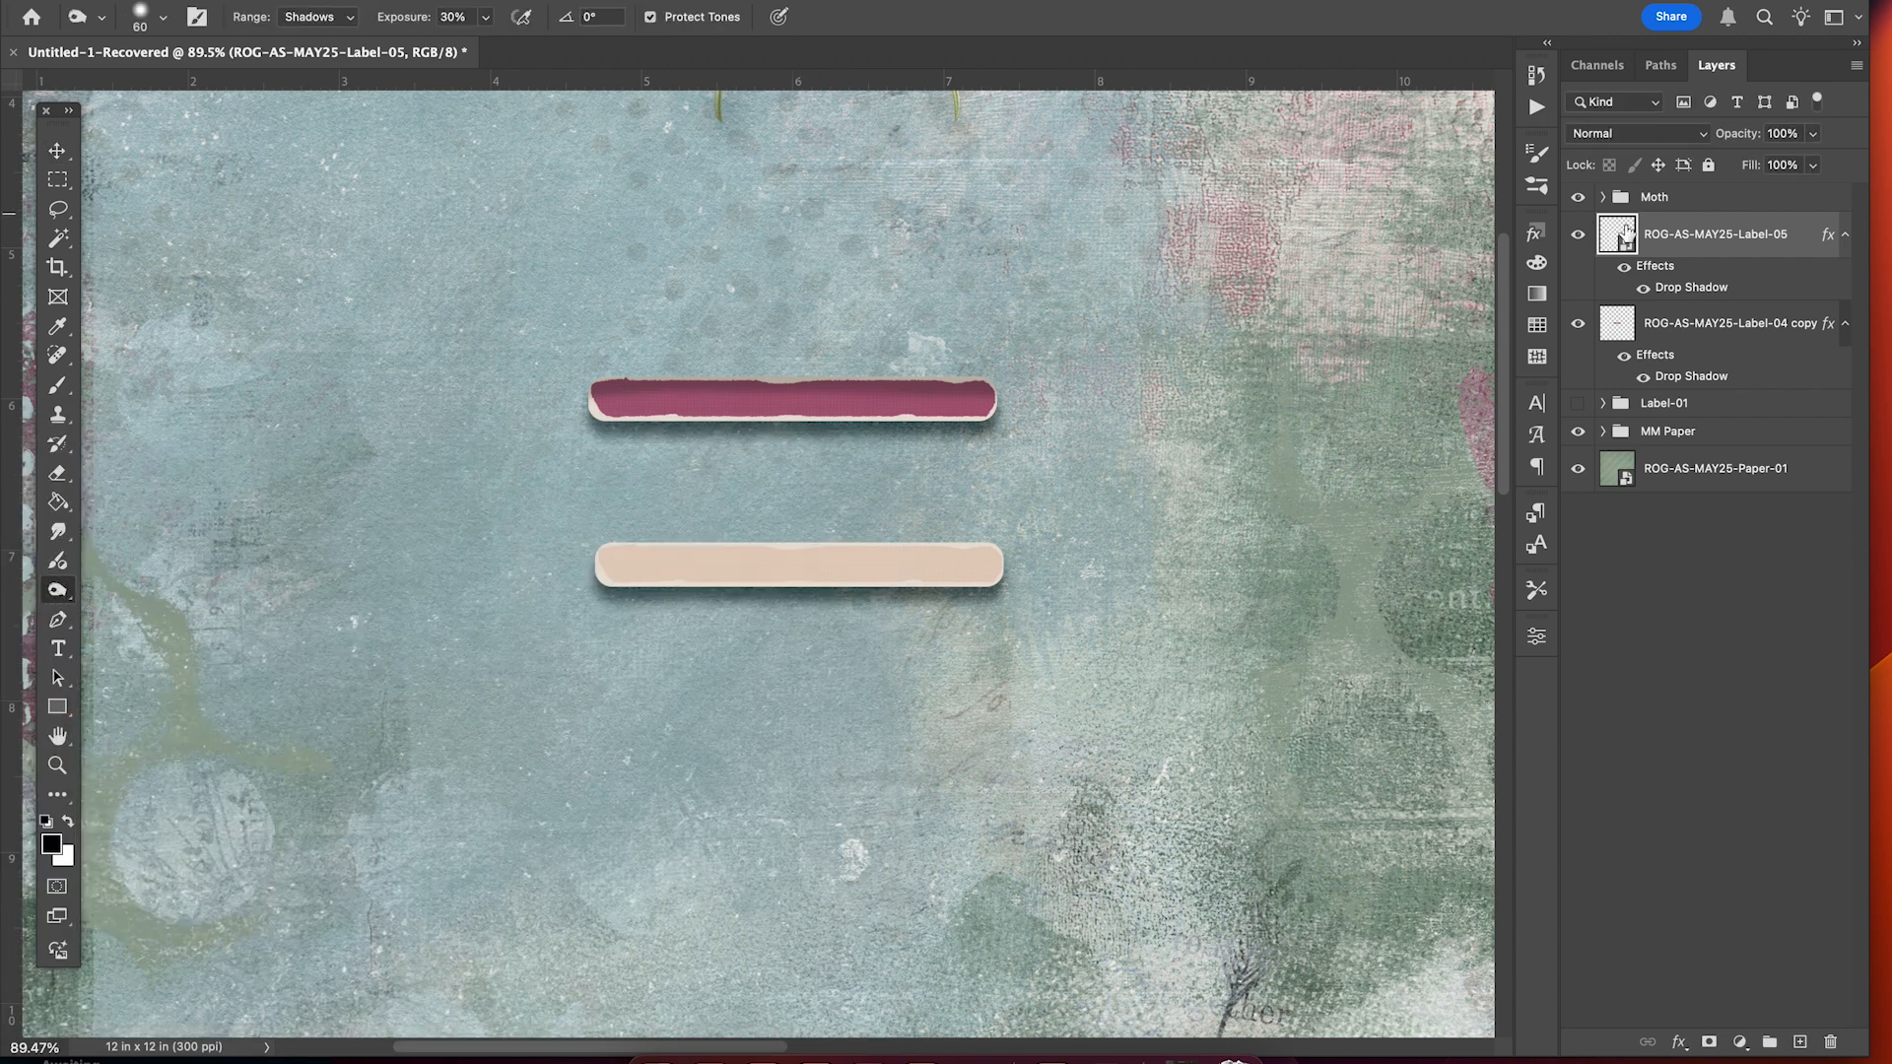
right_click(1680, 234)
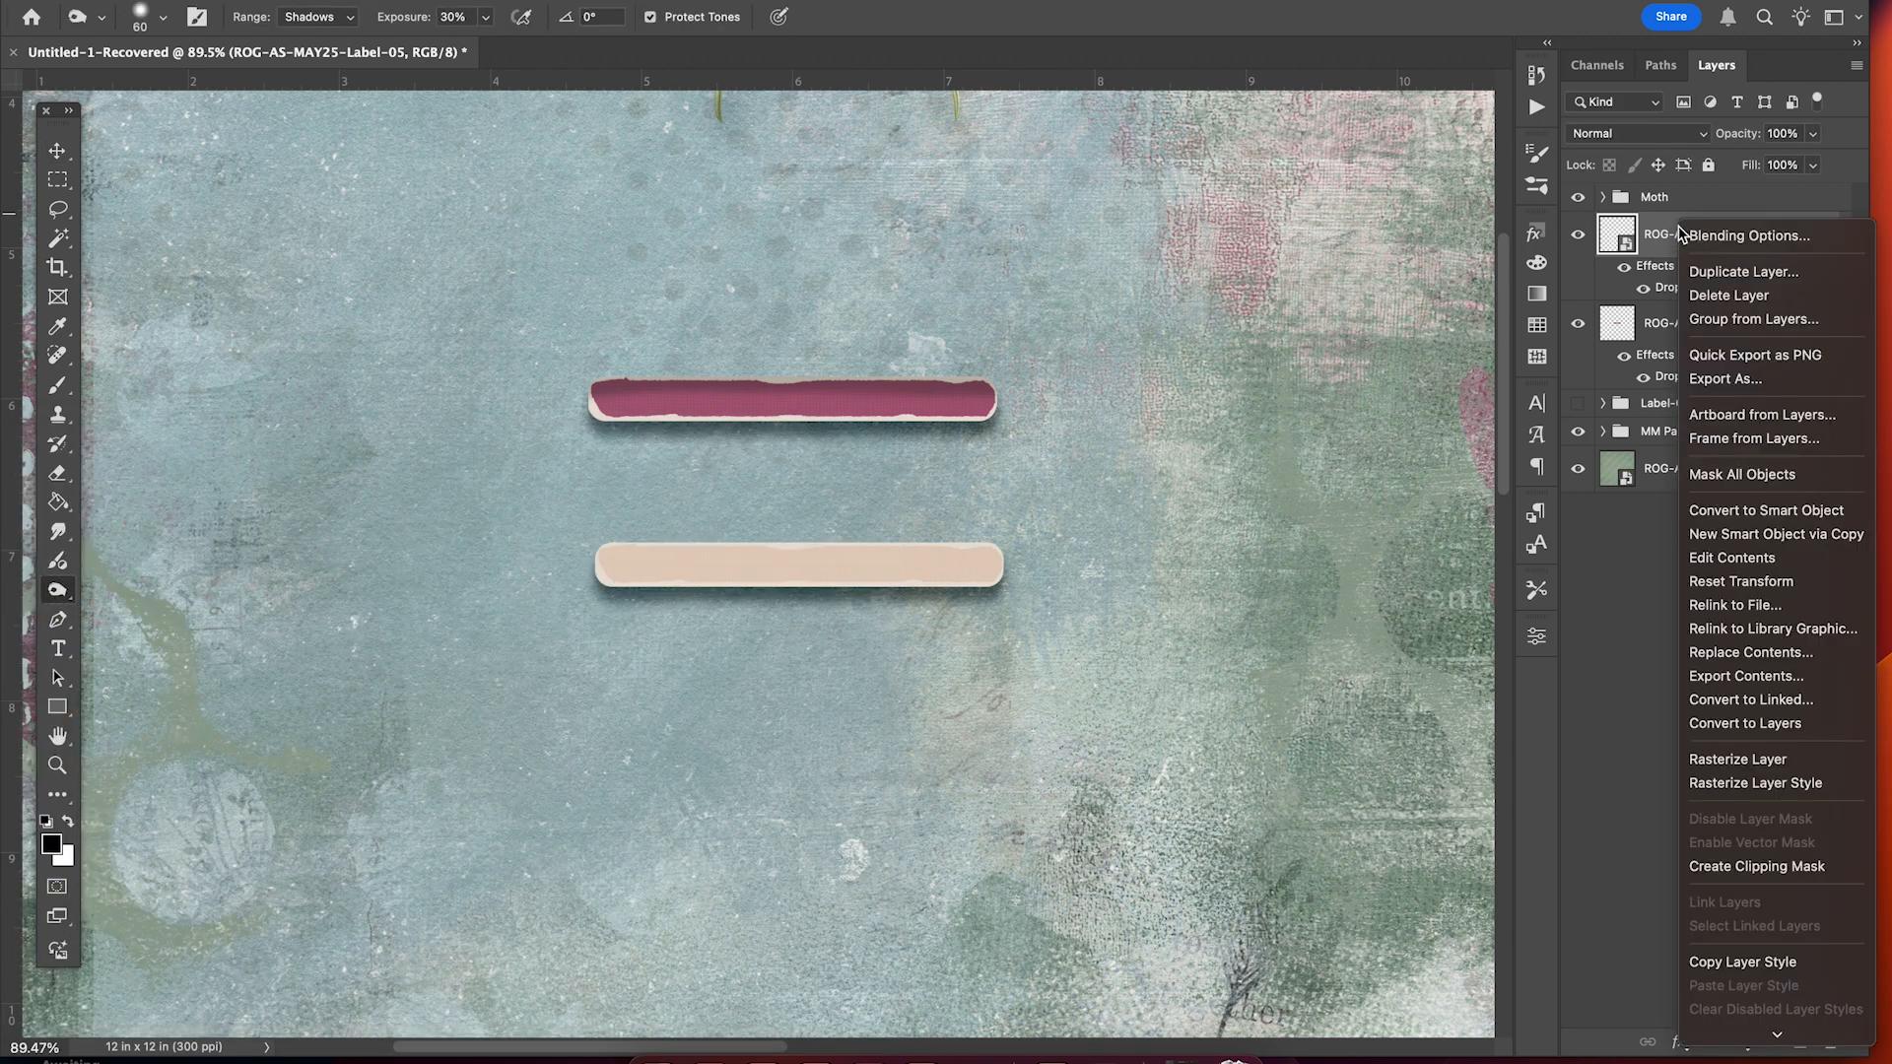
left_click(1749, 760)
scroll(1039, 742, "up", 3)
scroll(1039, 742, "right", 2)
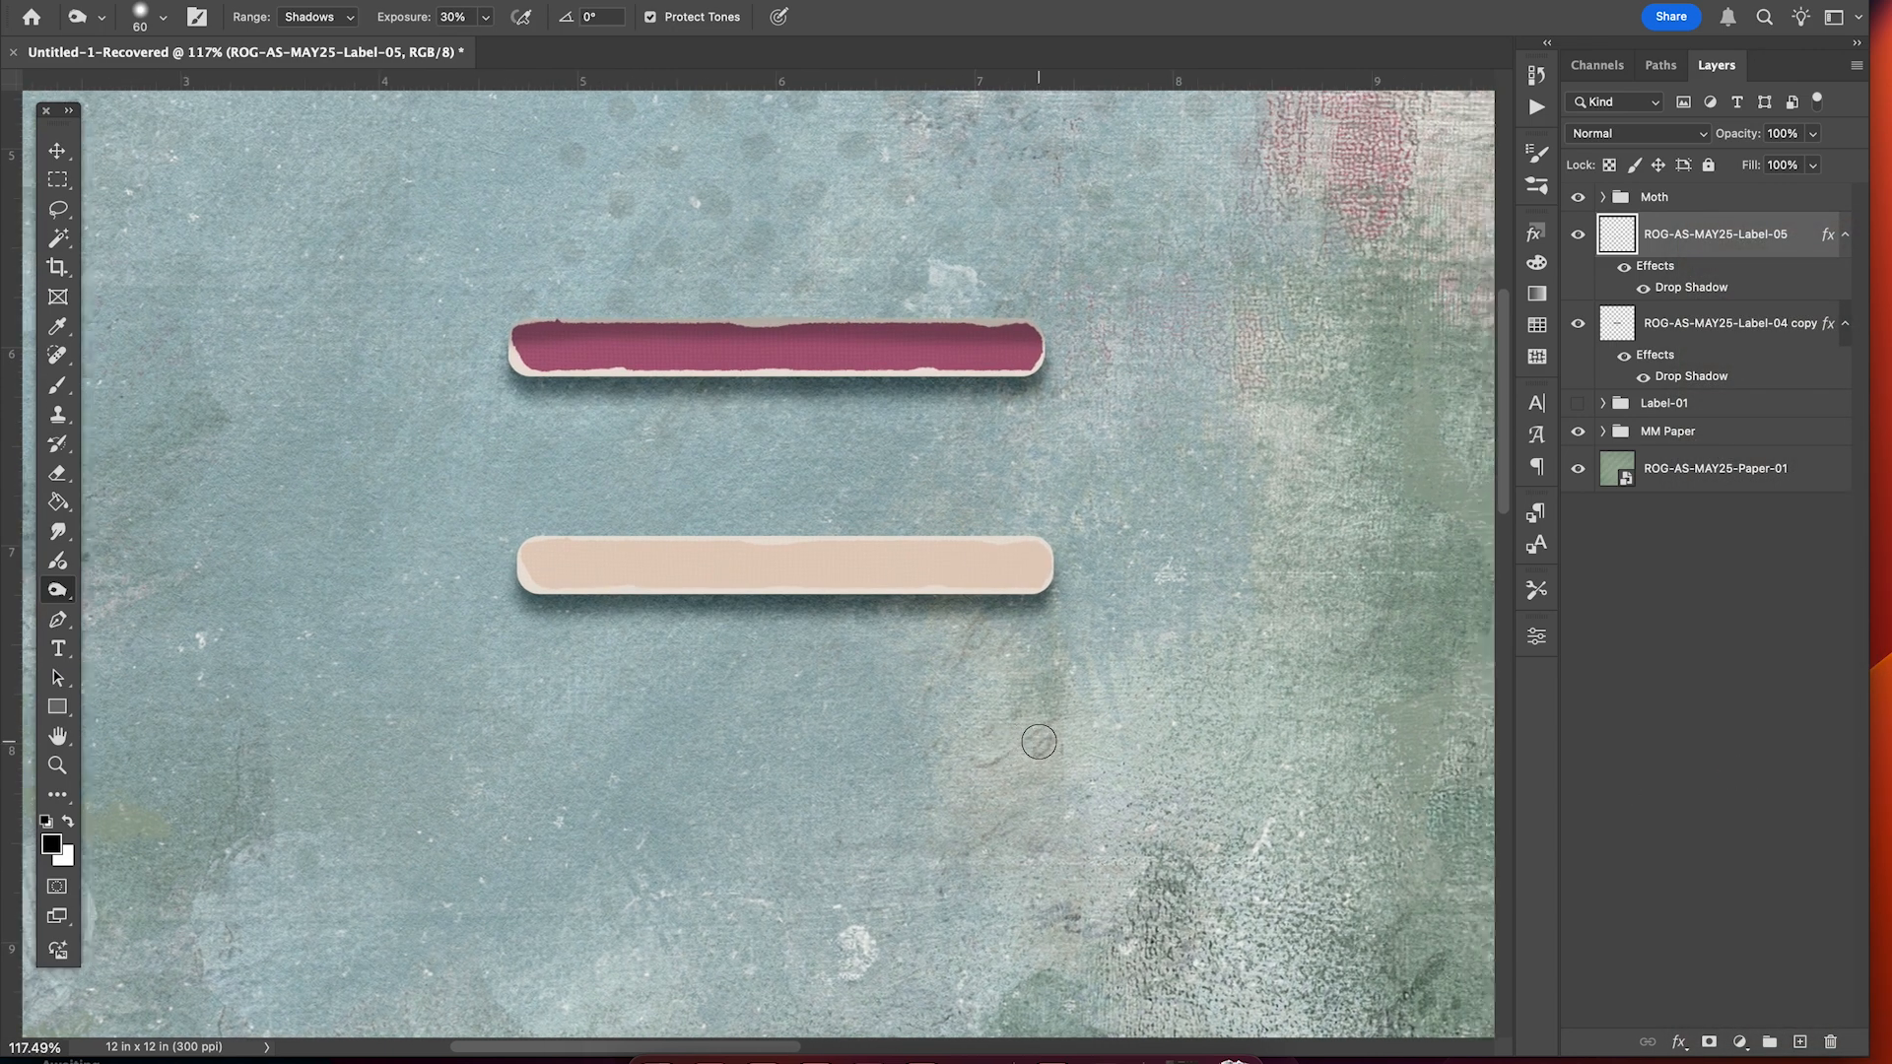
left_click(164, 19)
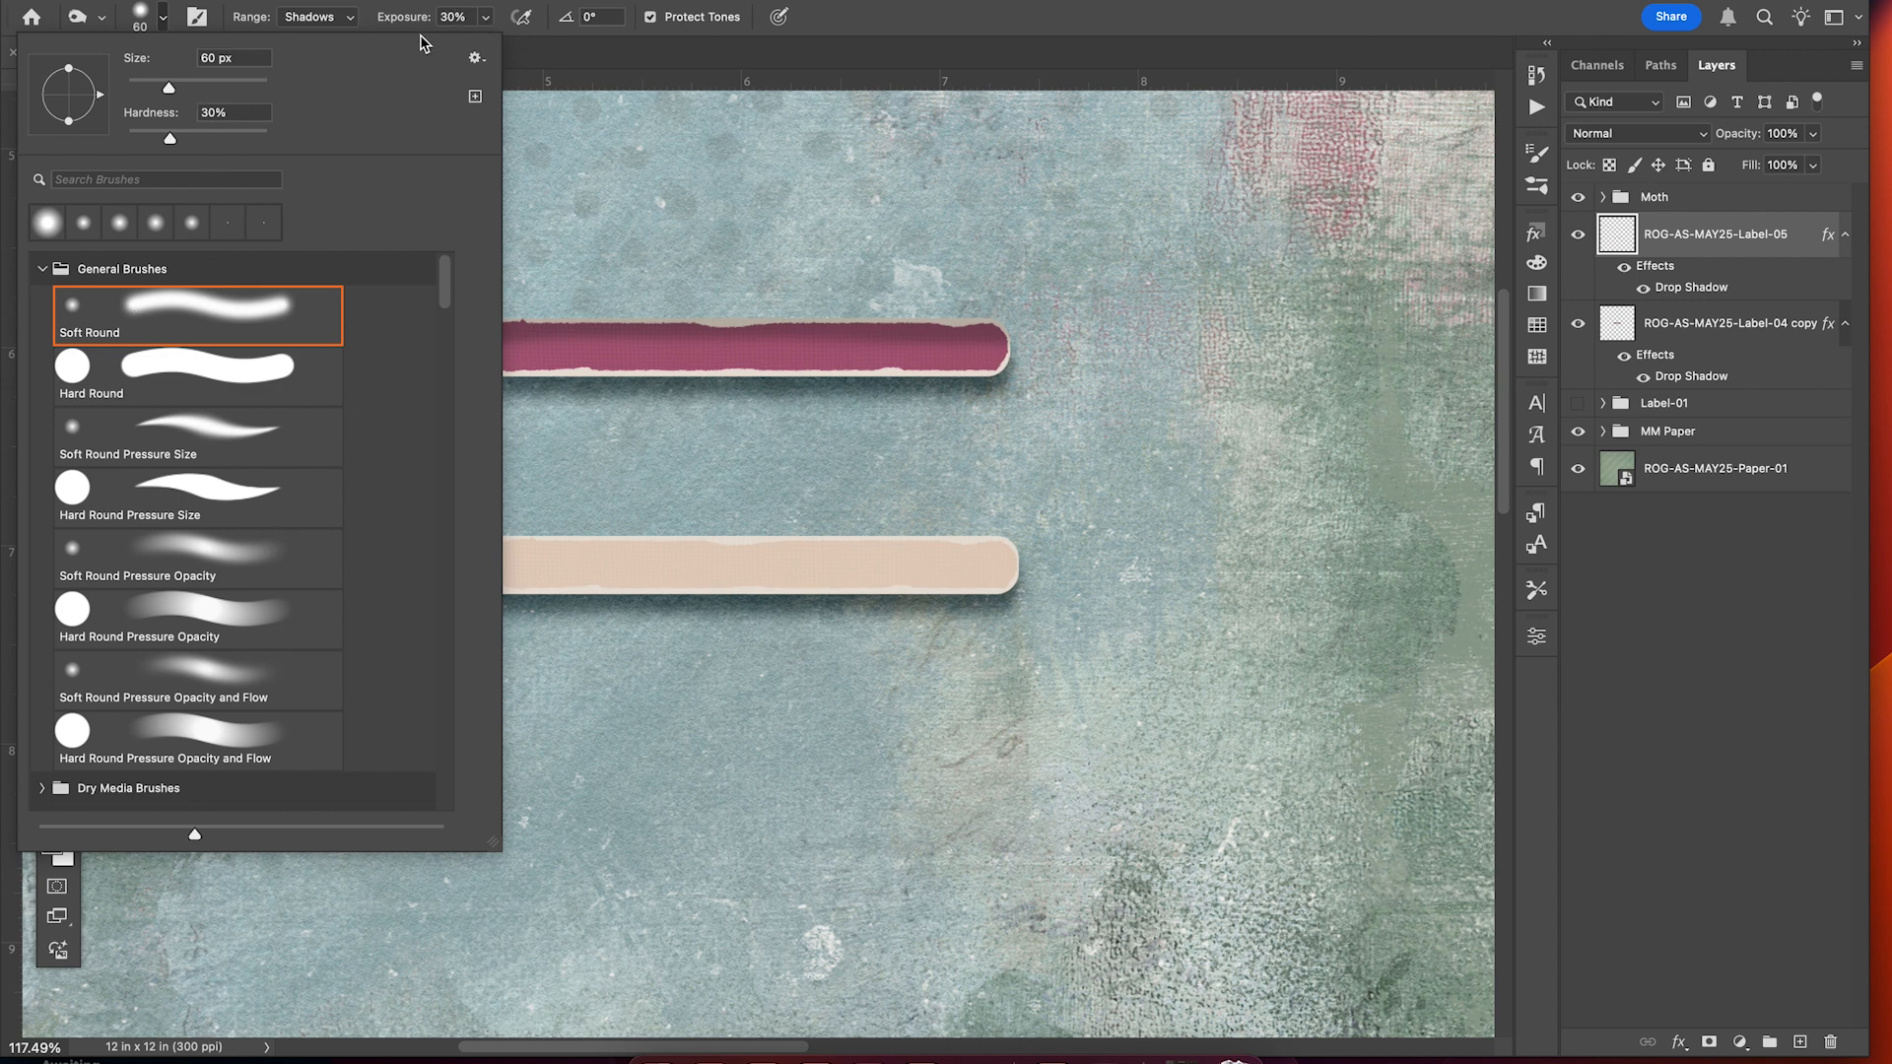
left_click(364, 19)
Burn the cream label's top edge on Highlights, then darken its rim further on Shadows.
left_click(350, 17)
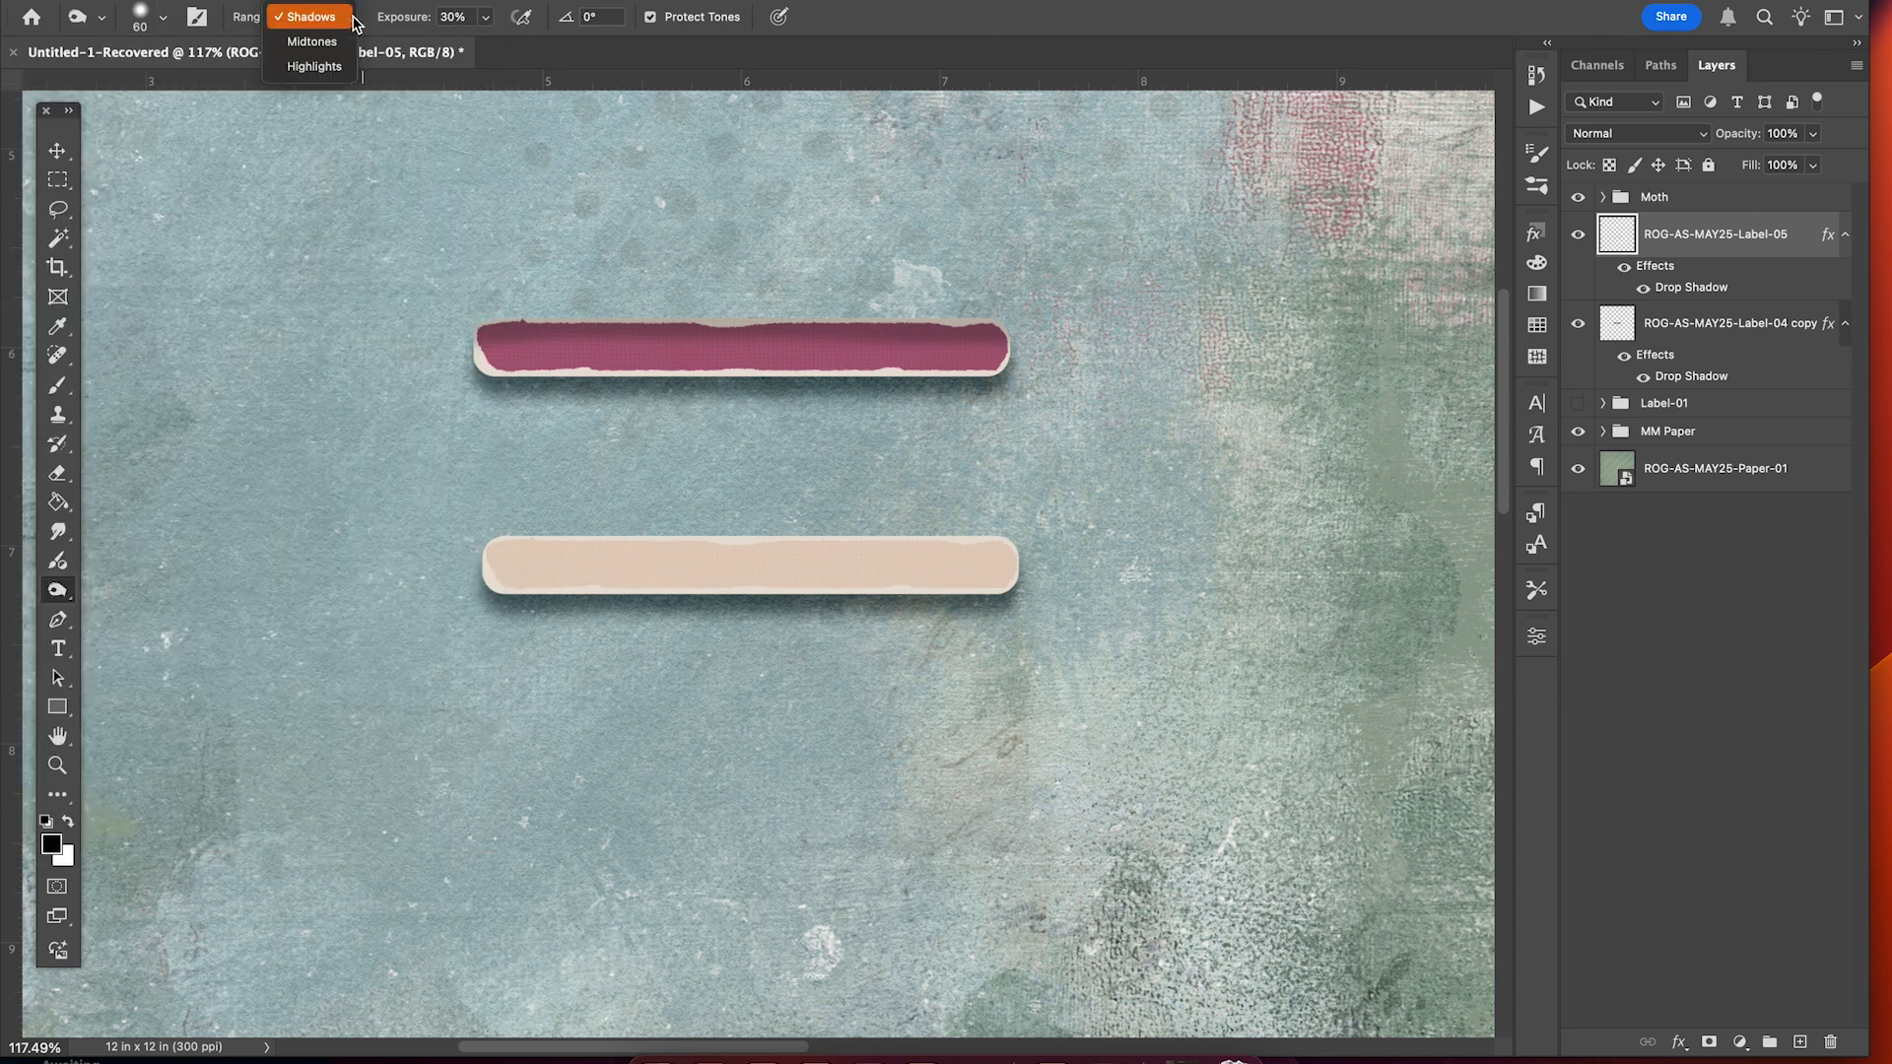
left_click(313, 66)
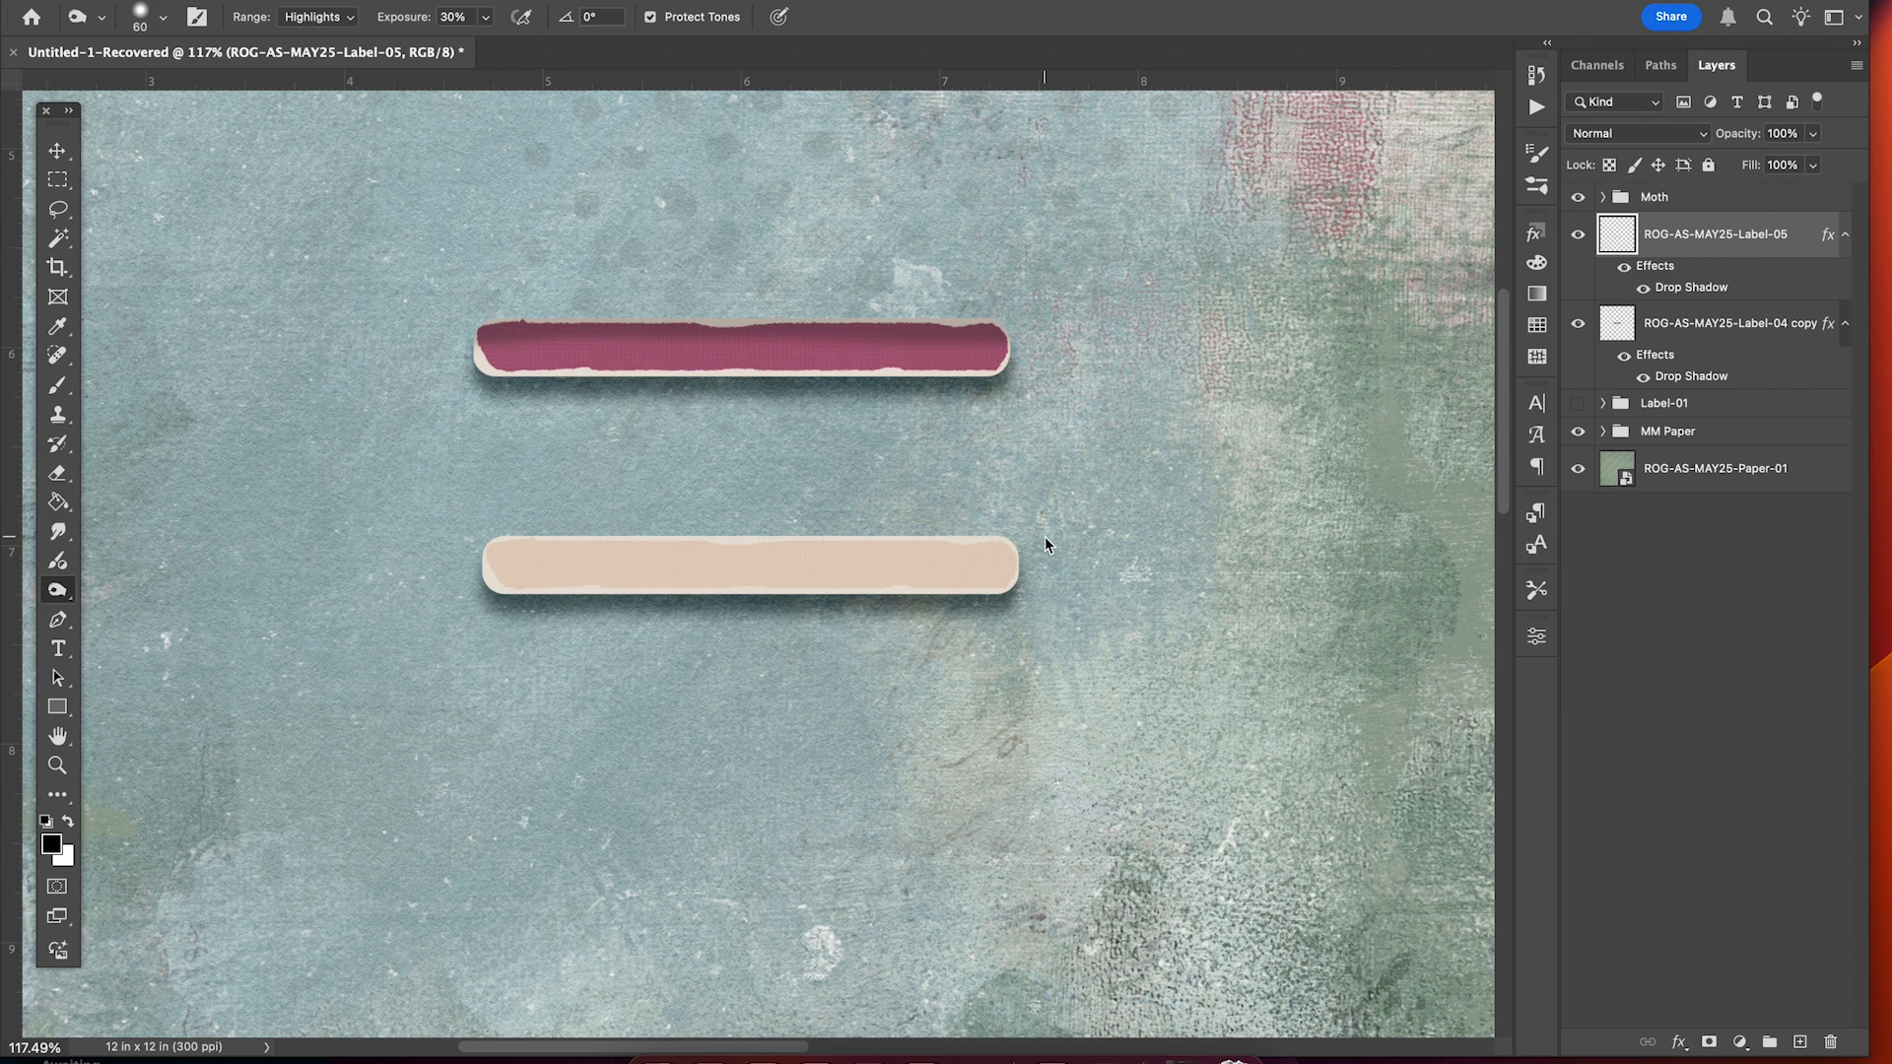
left_click_drag(1024, 548, 700, 534)
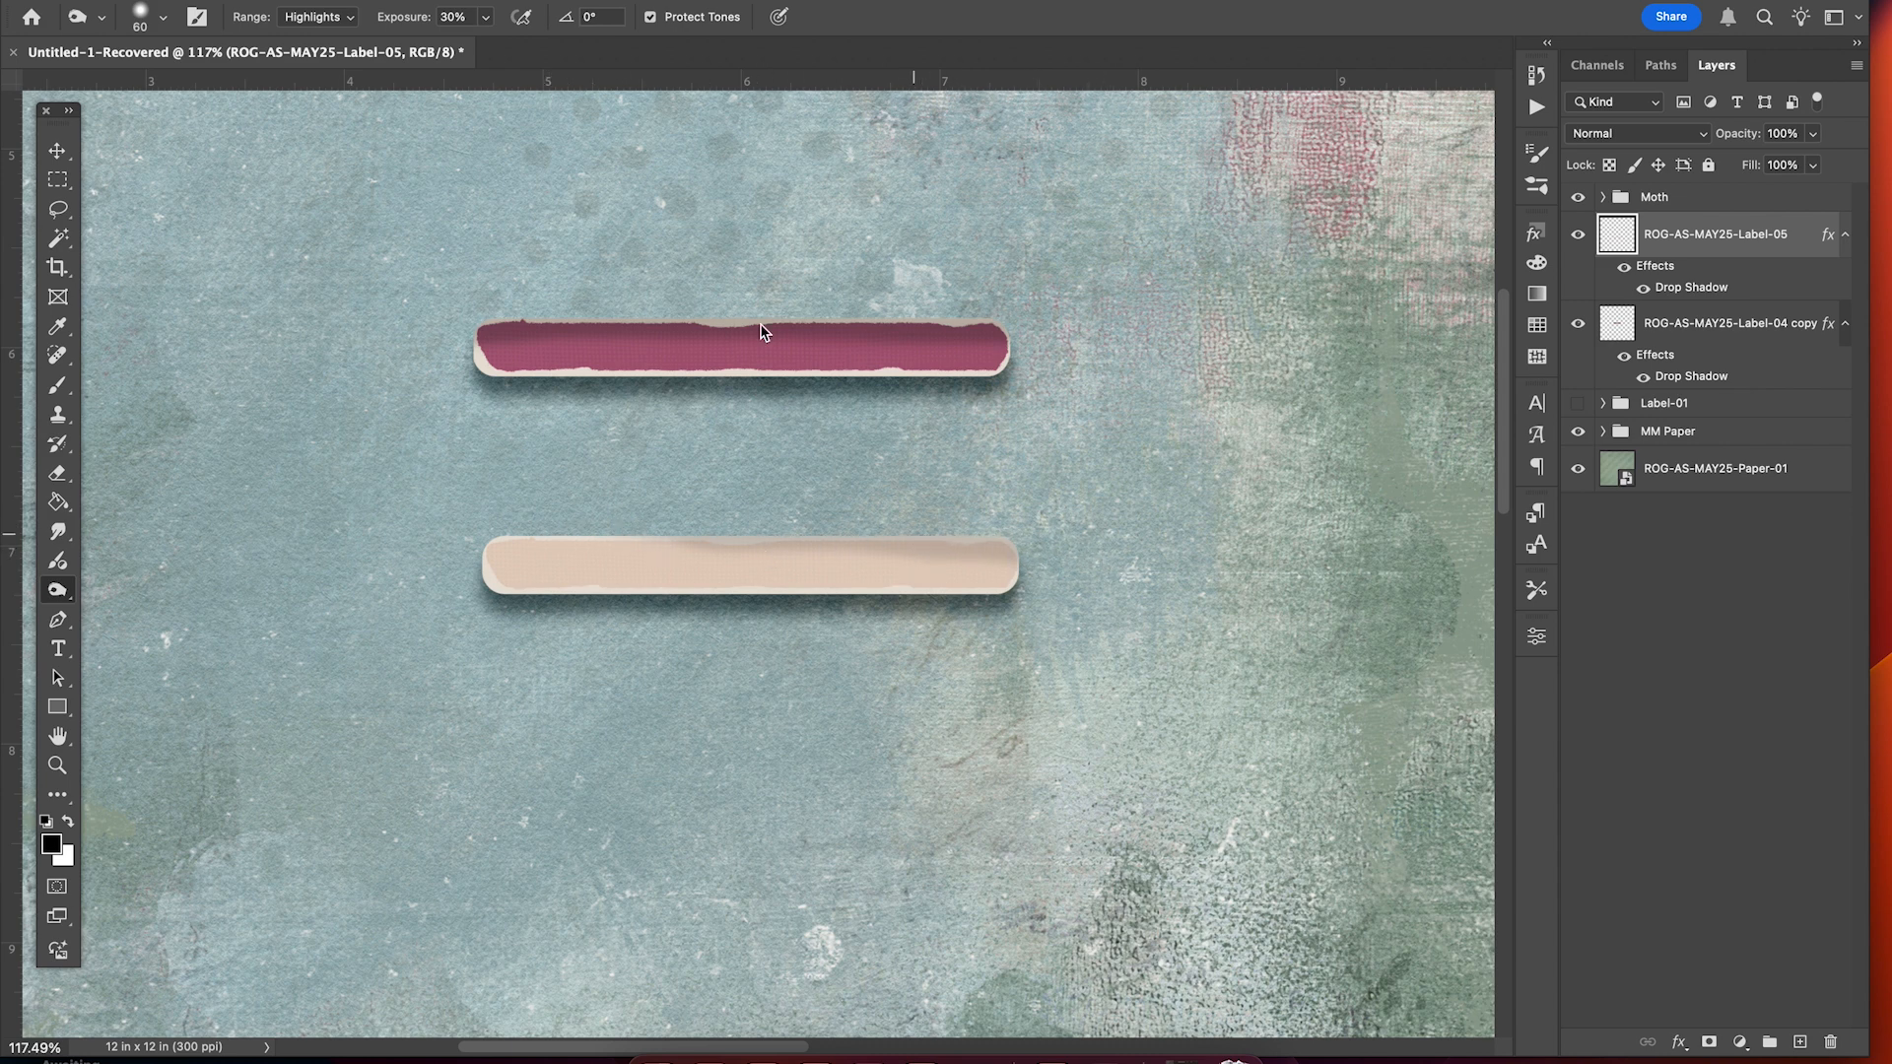
left_click(344, 19)
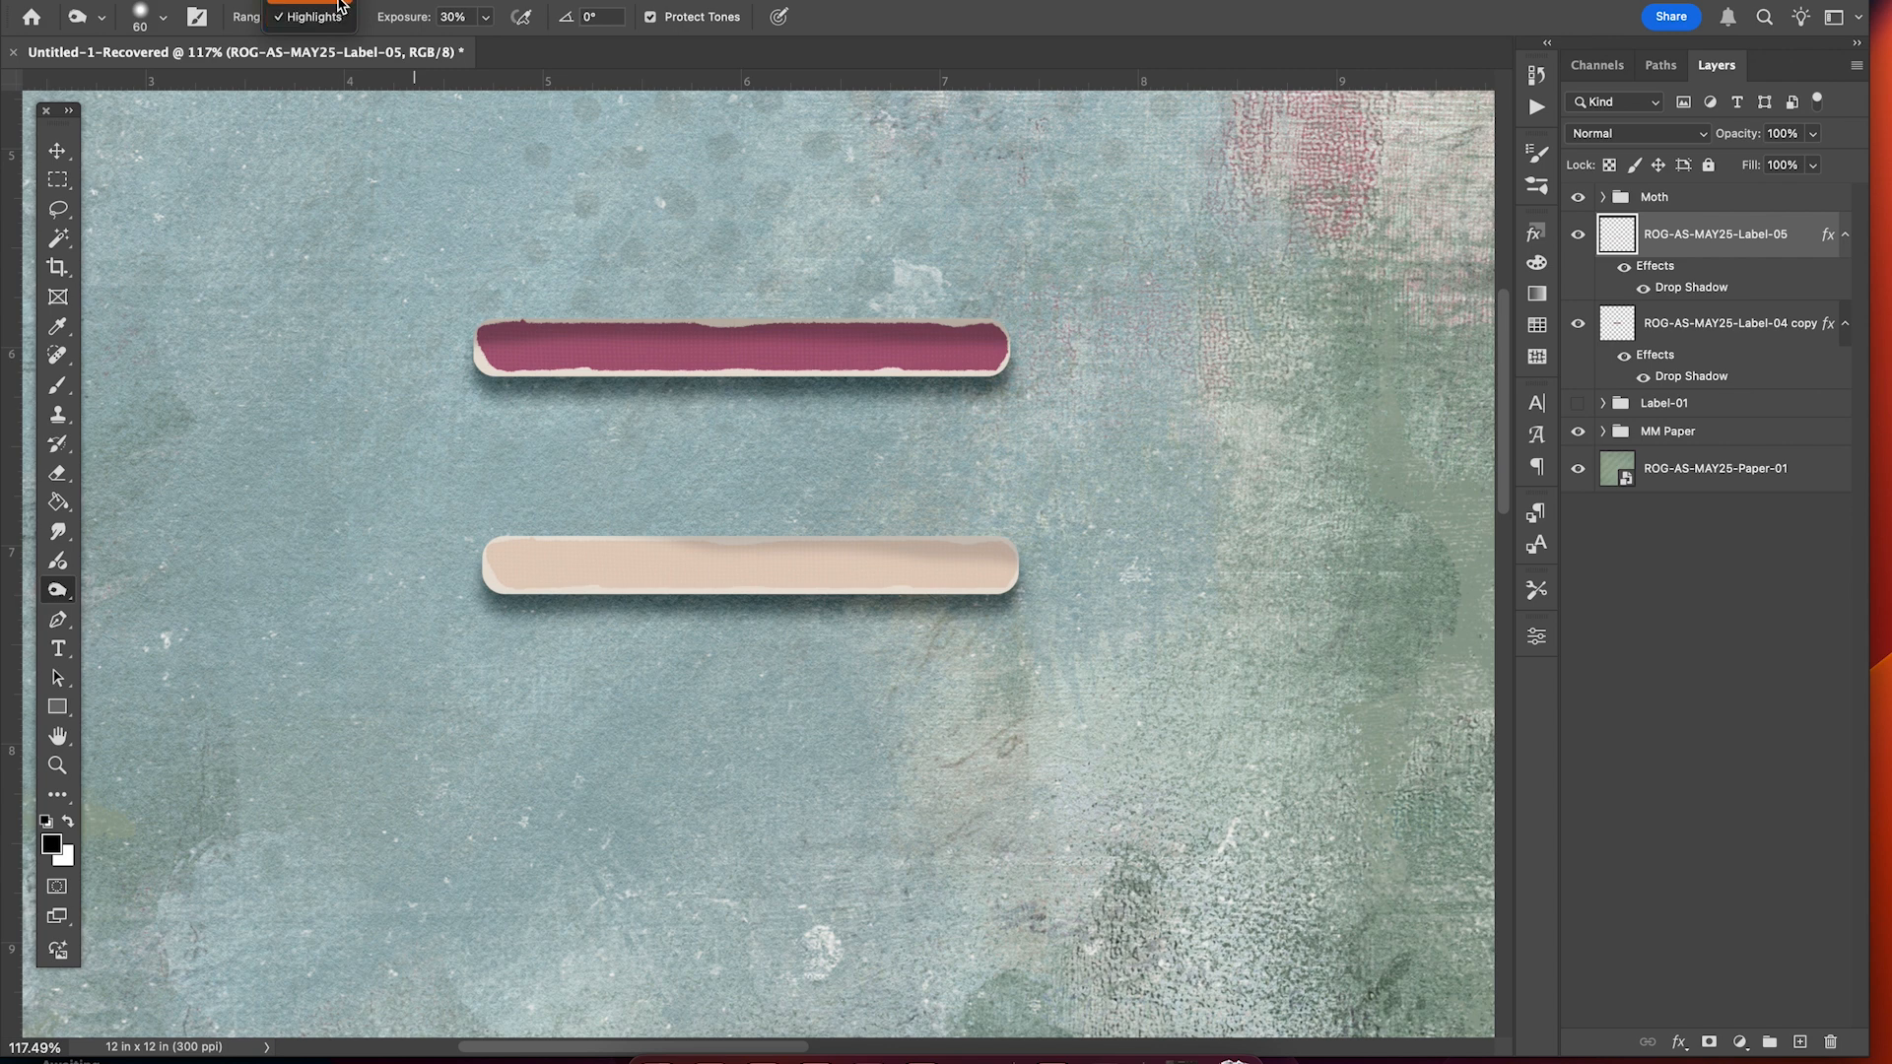
left_click(313, 12)
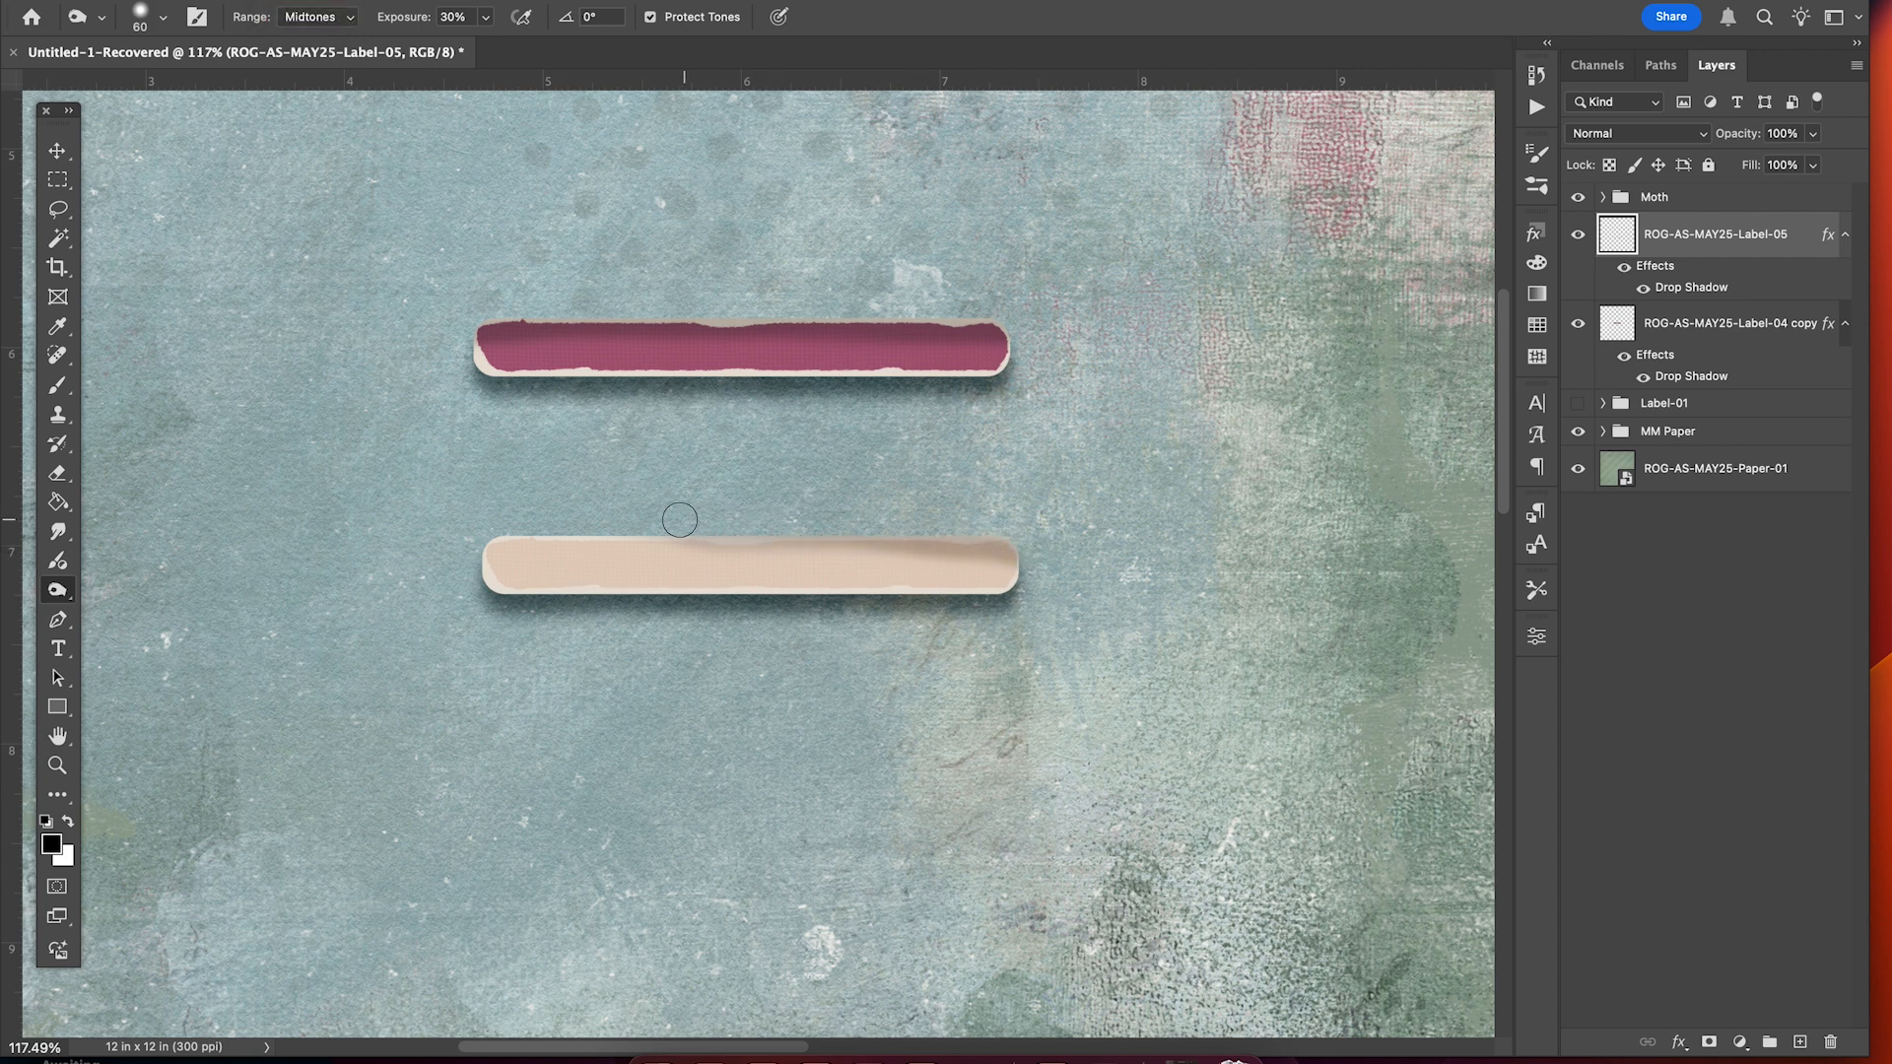
left_click(344, 17)
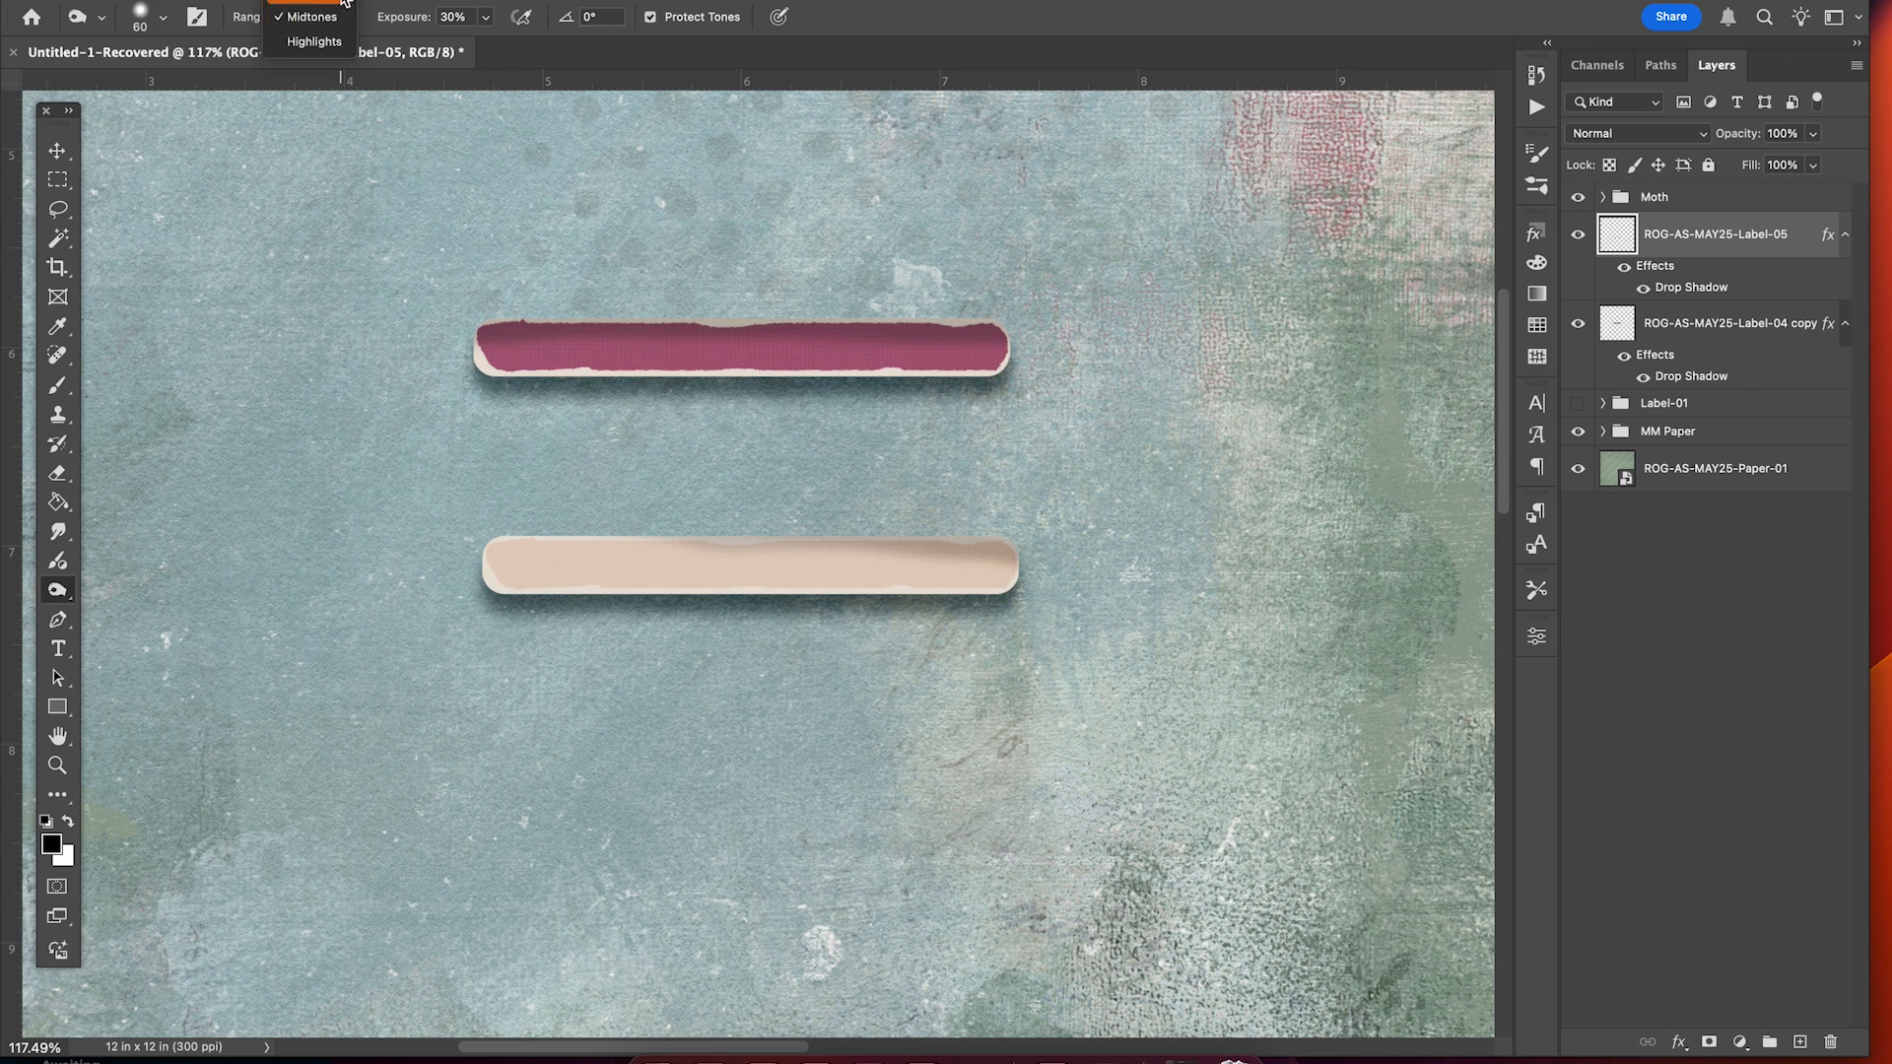
left_click(344, 3)
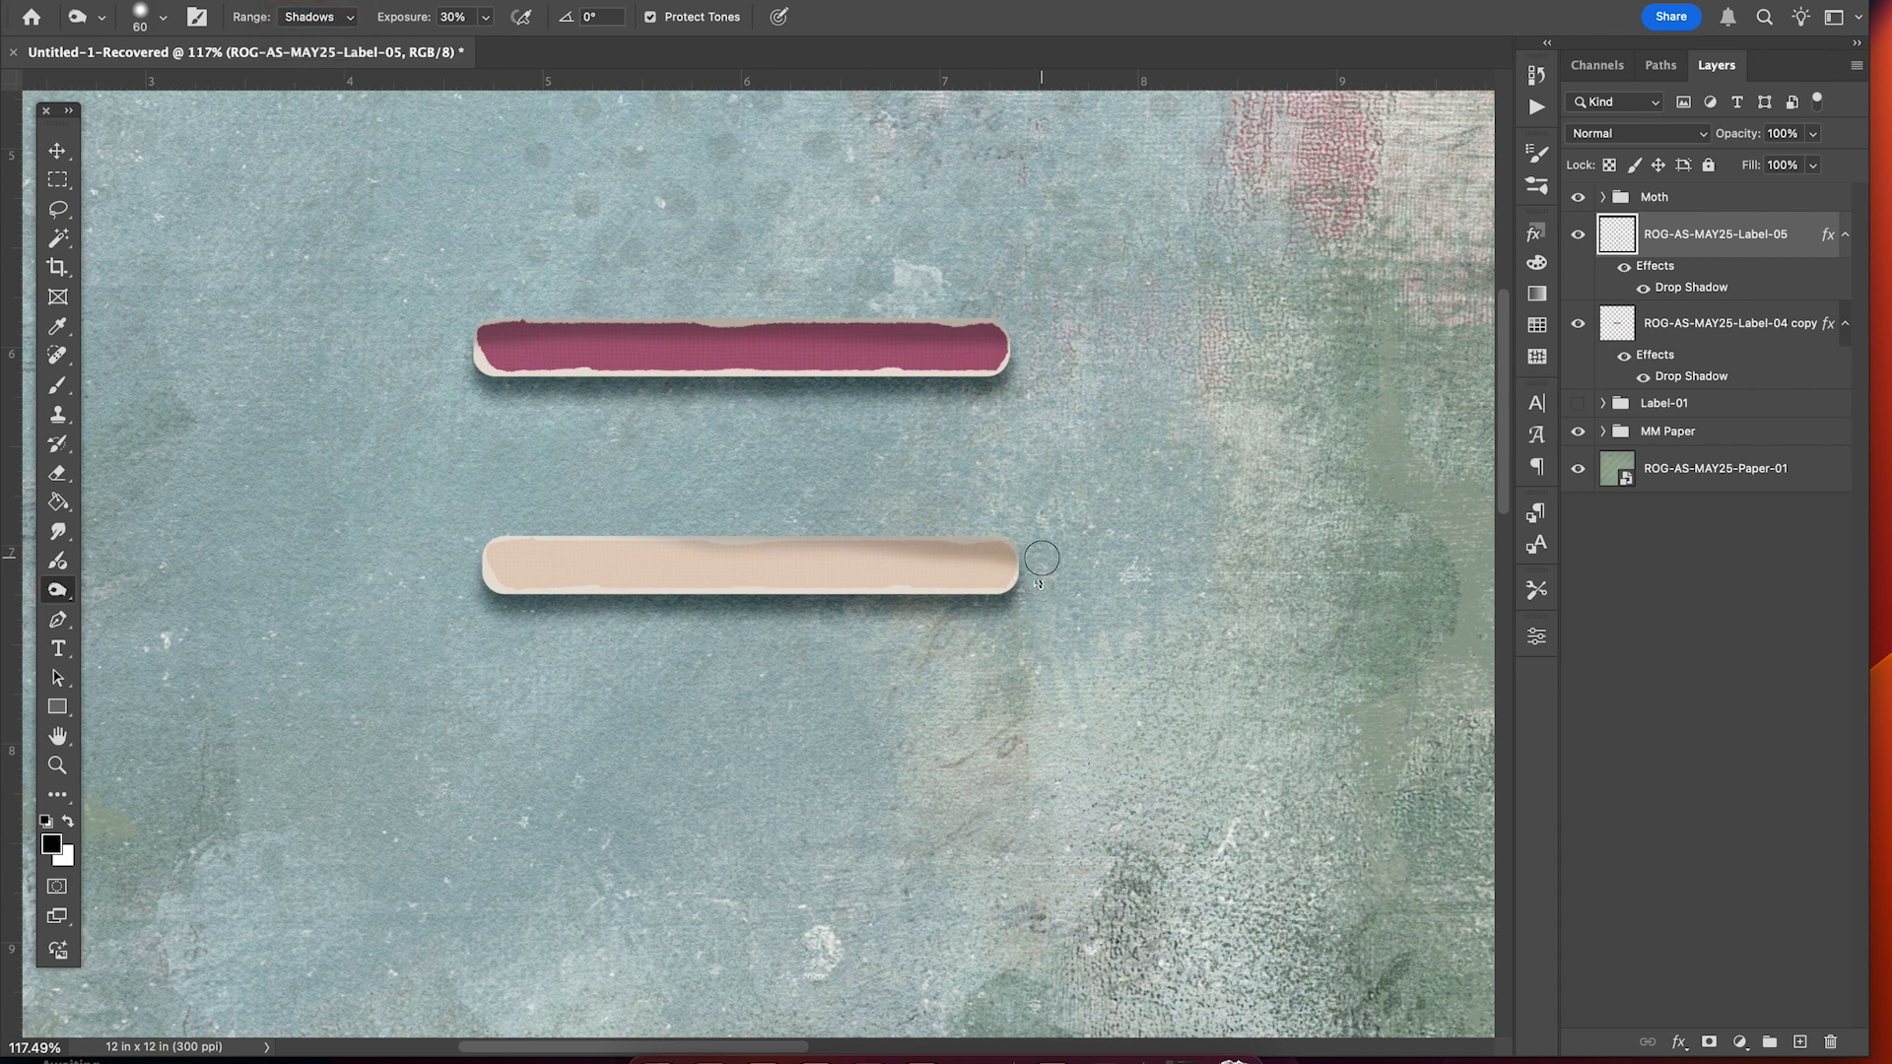
mouse_move(1004, 558)
left_mouse_down()
mouse_move(905, 534)
mouse_move(562, 528)
left_mouse_up()
Toggle the pink label's visibility to compare, leaving it visible.
scroll(835, 381, "down", 5)
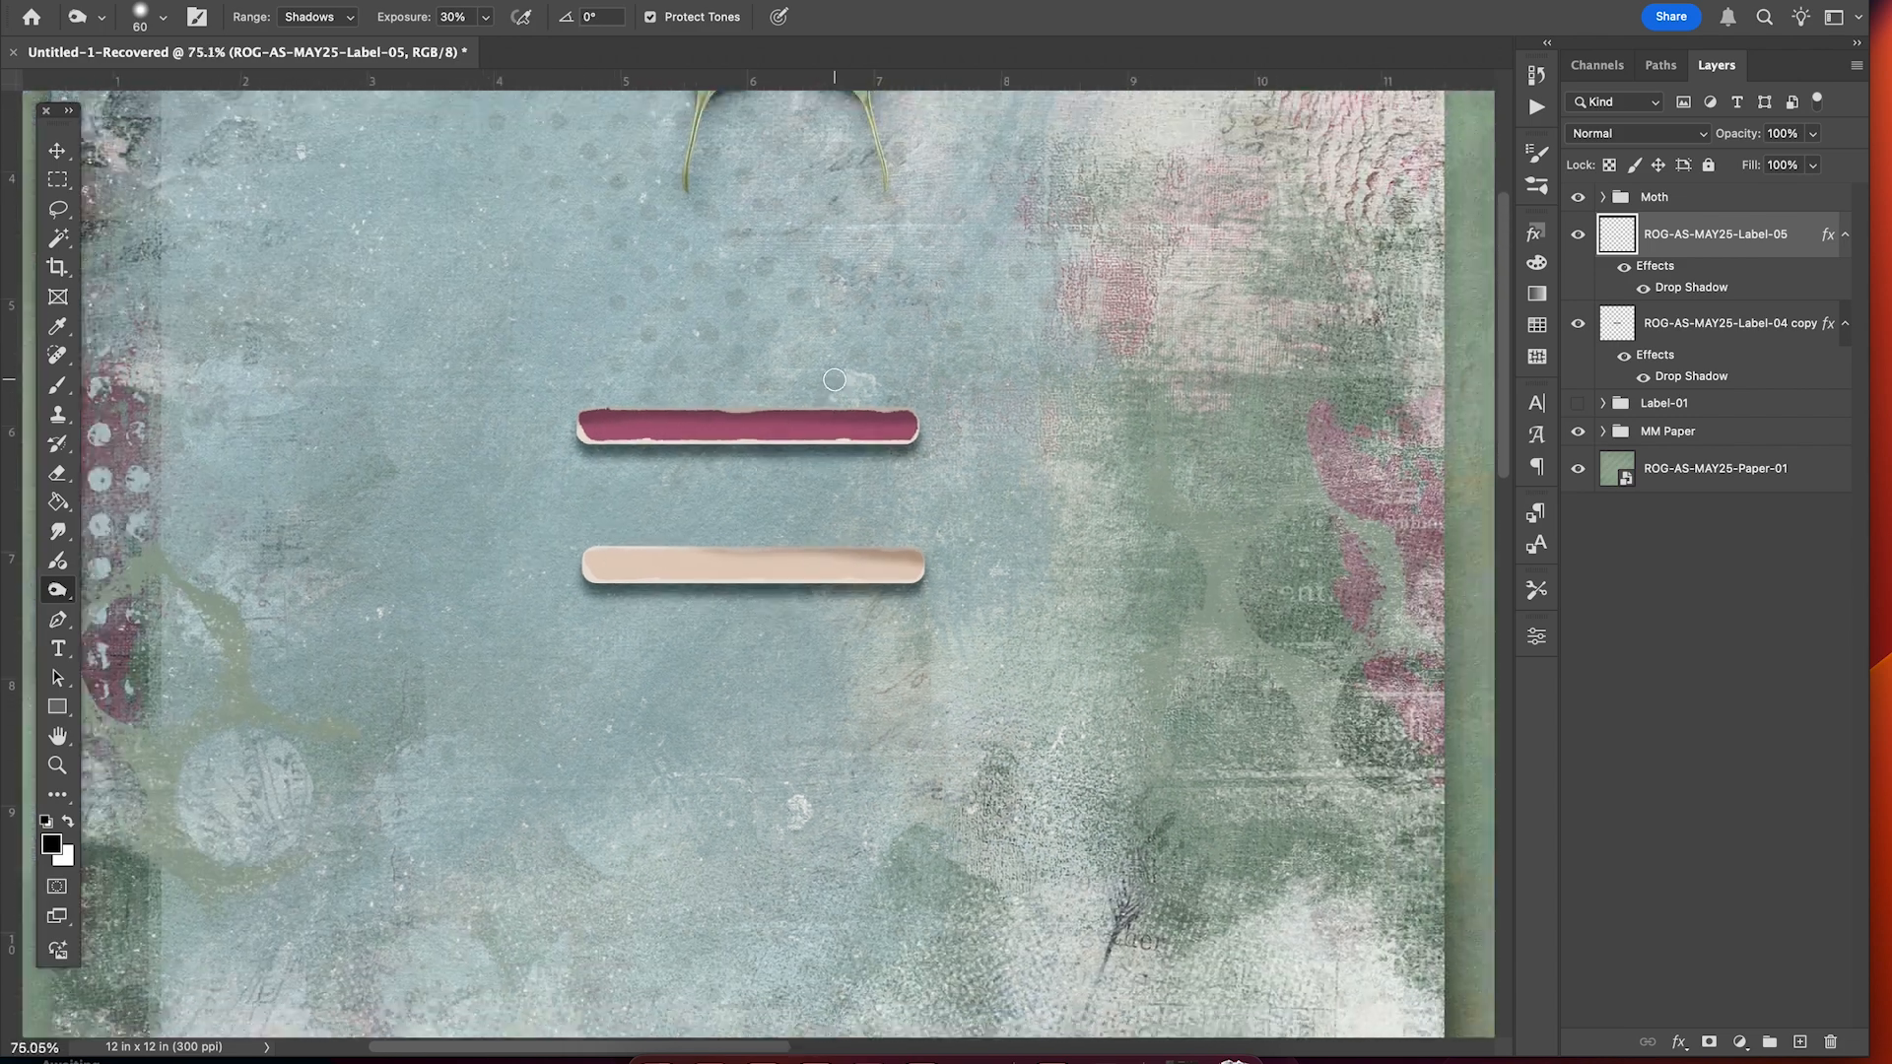
scroll(902, 427, "up", 2)
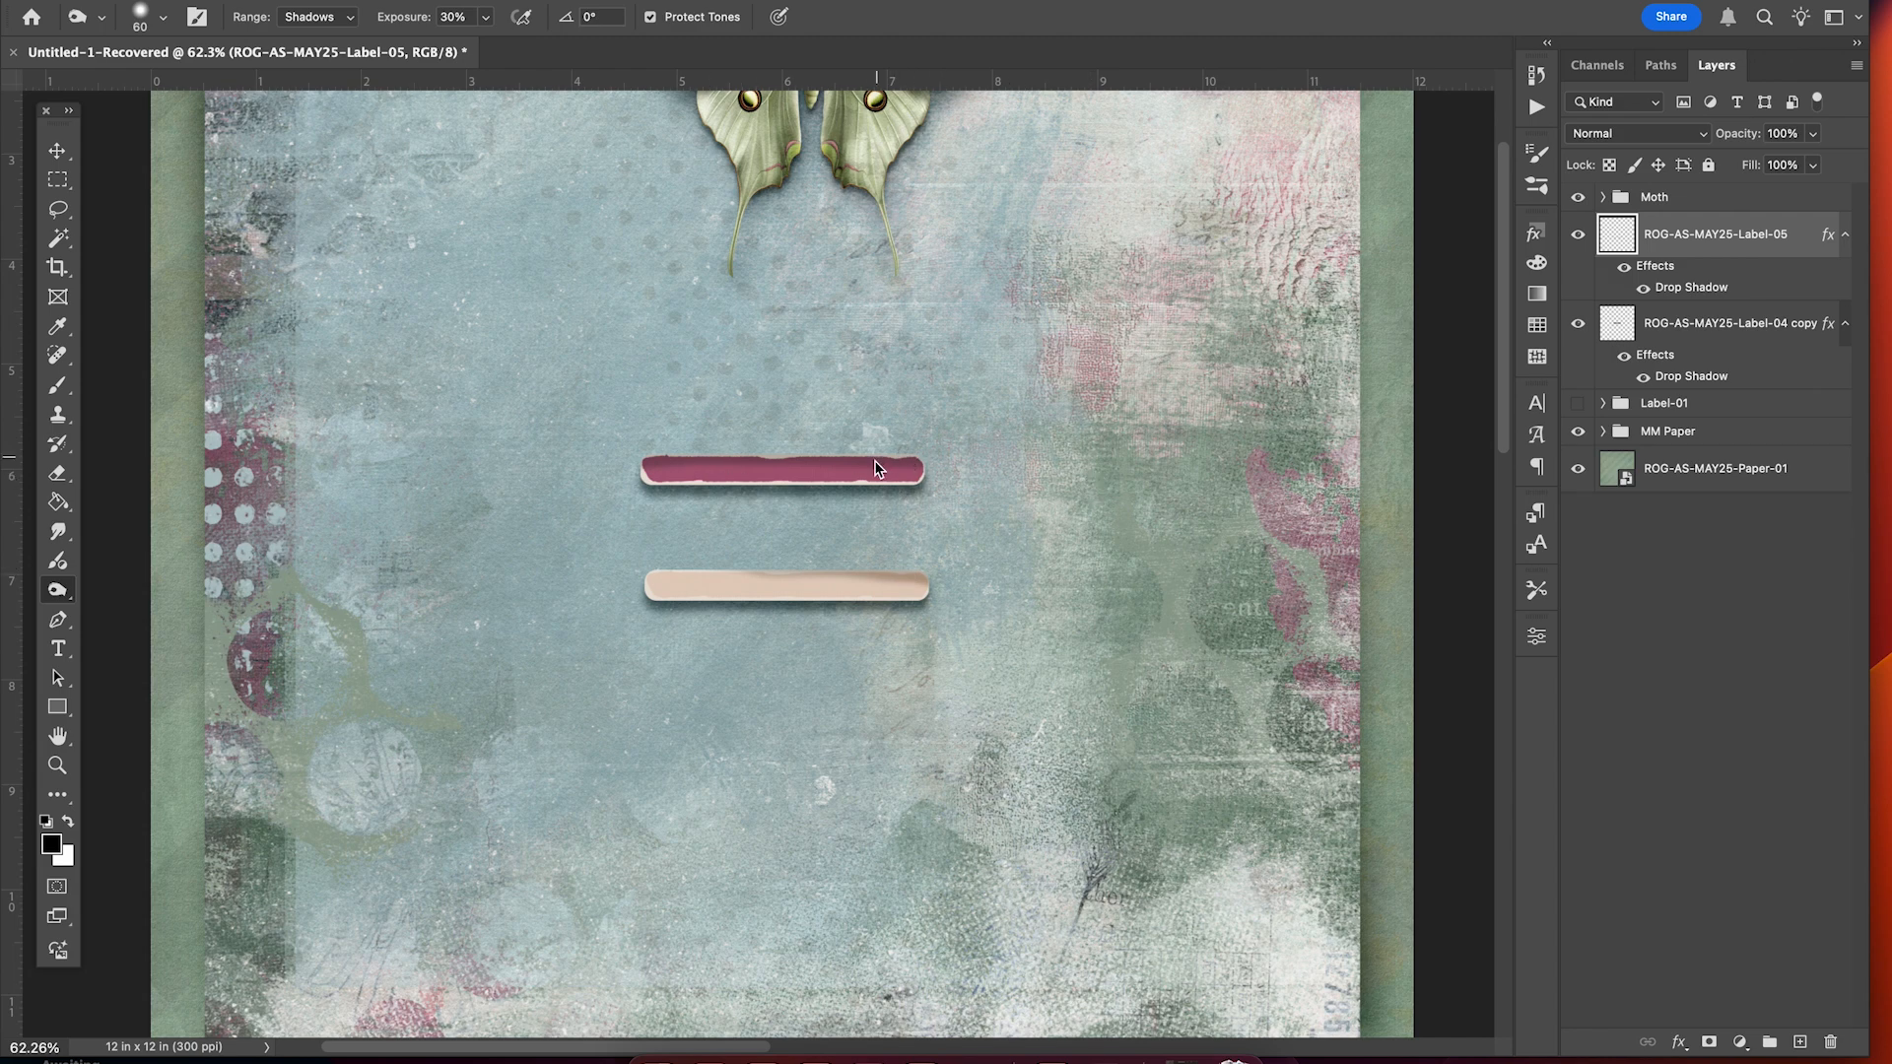
scroll(875, 461, "up", 5)
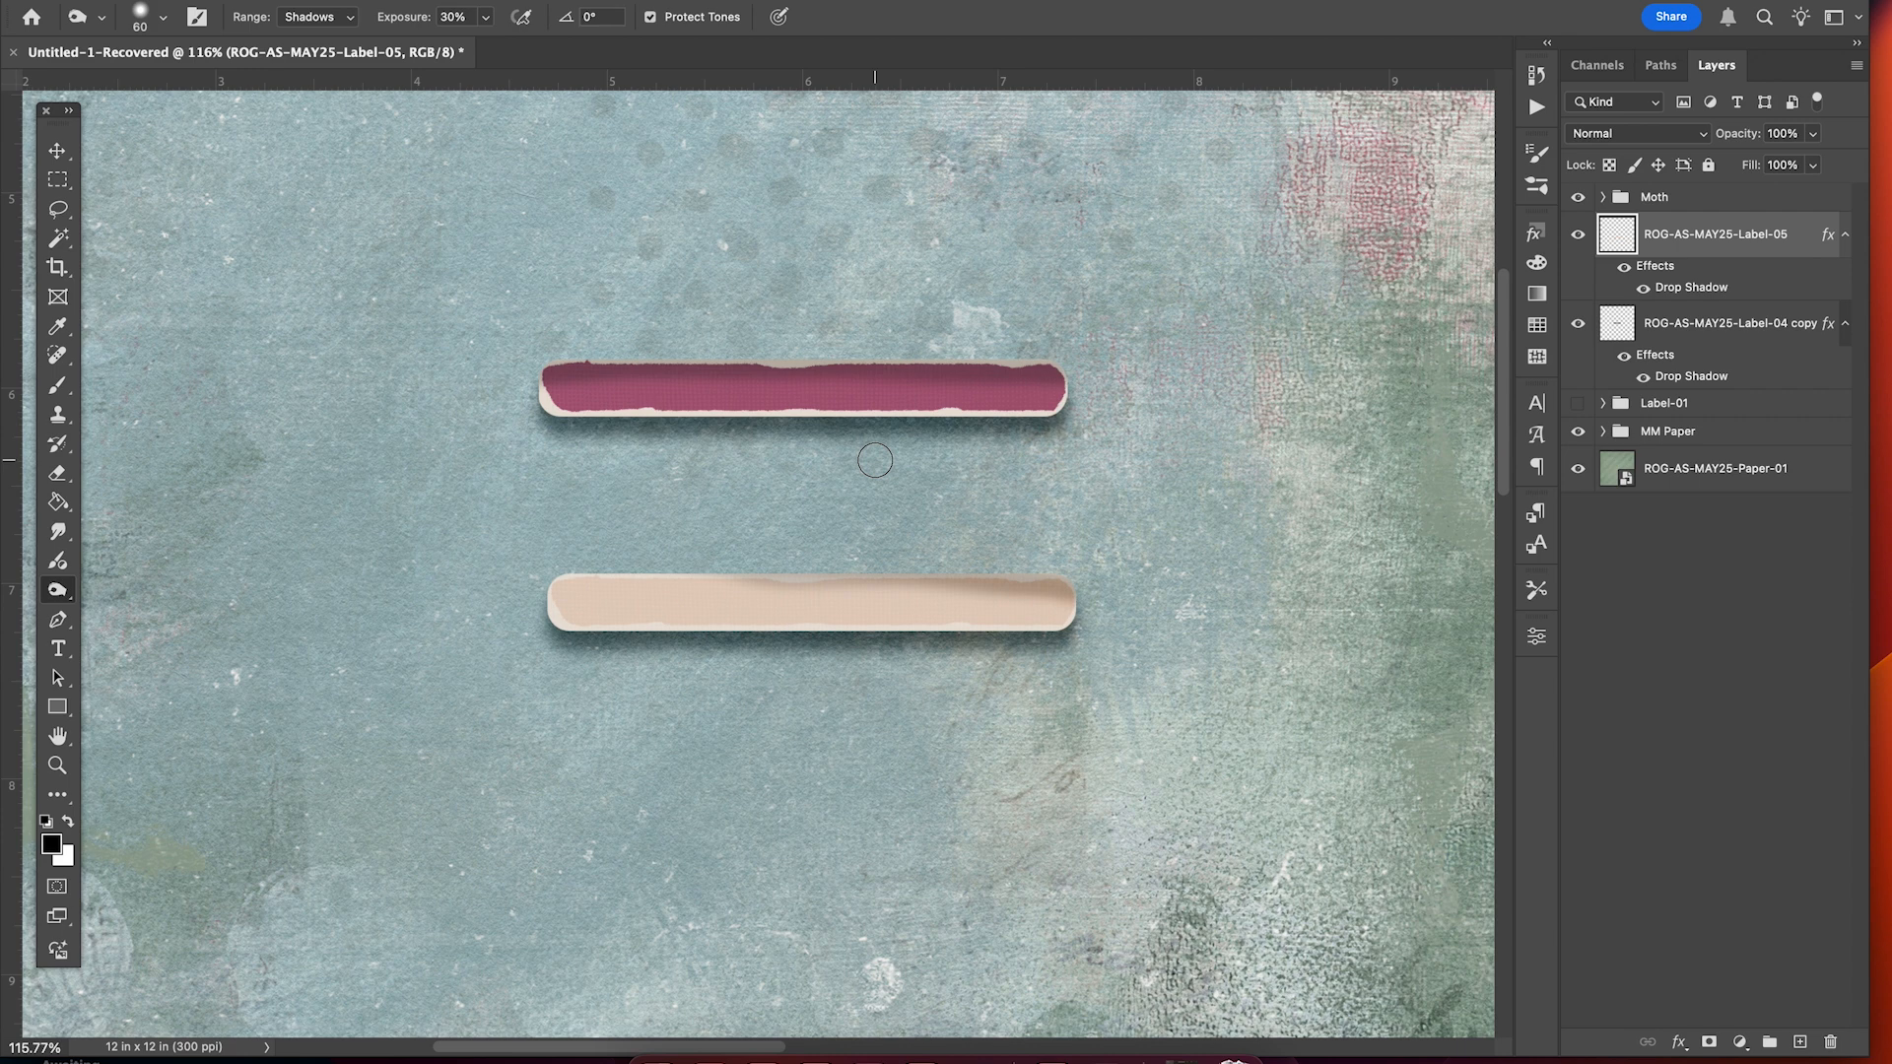
scroll(875, 460, "up", 2)
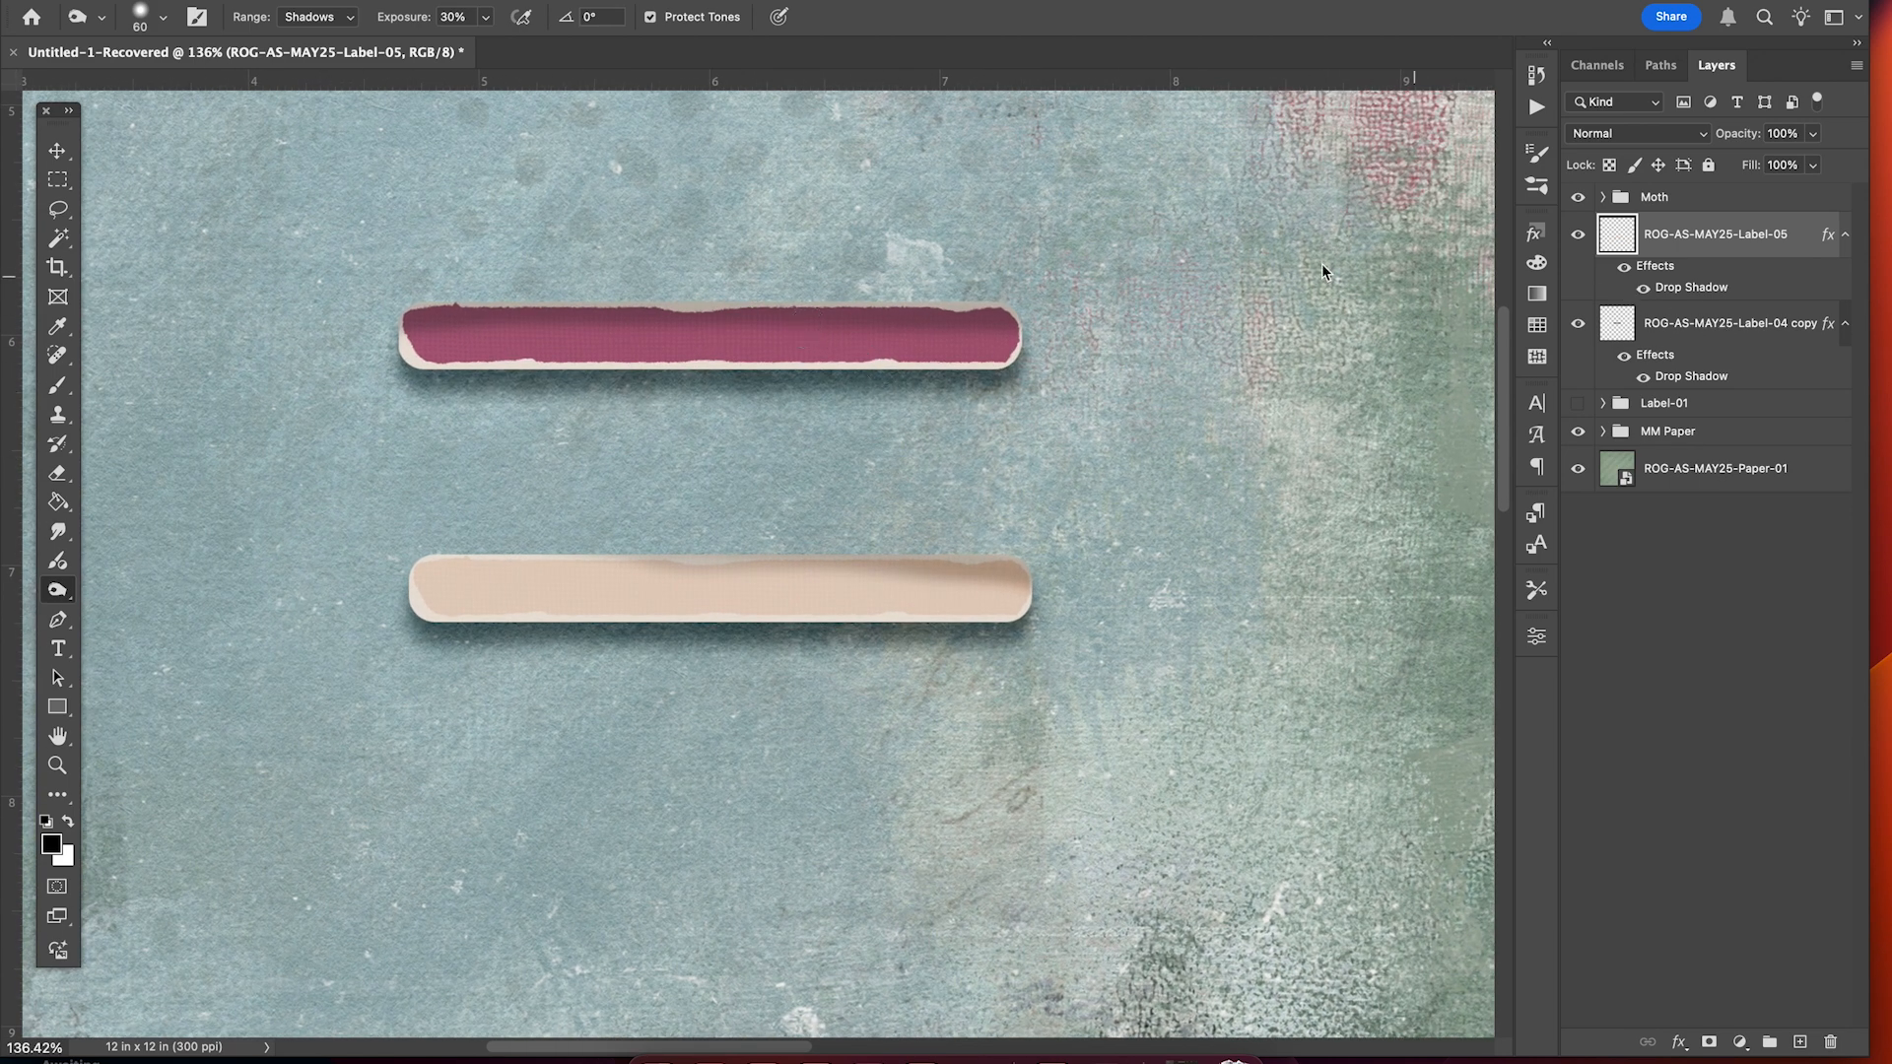
left_click(1577, 323)
left_click(1577, 323)
left_click(1578, 323)
left_click(1577, 323)
scroll(1050, 613, "up", 3)
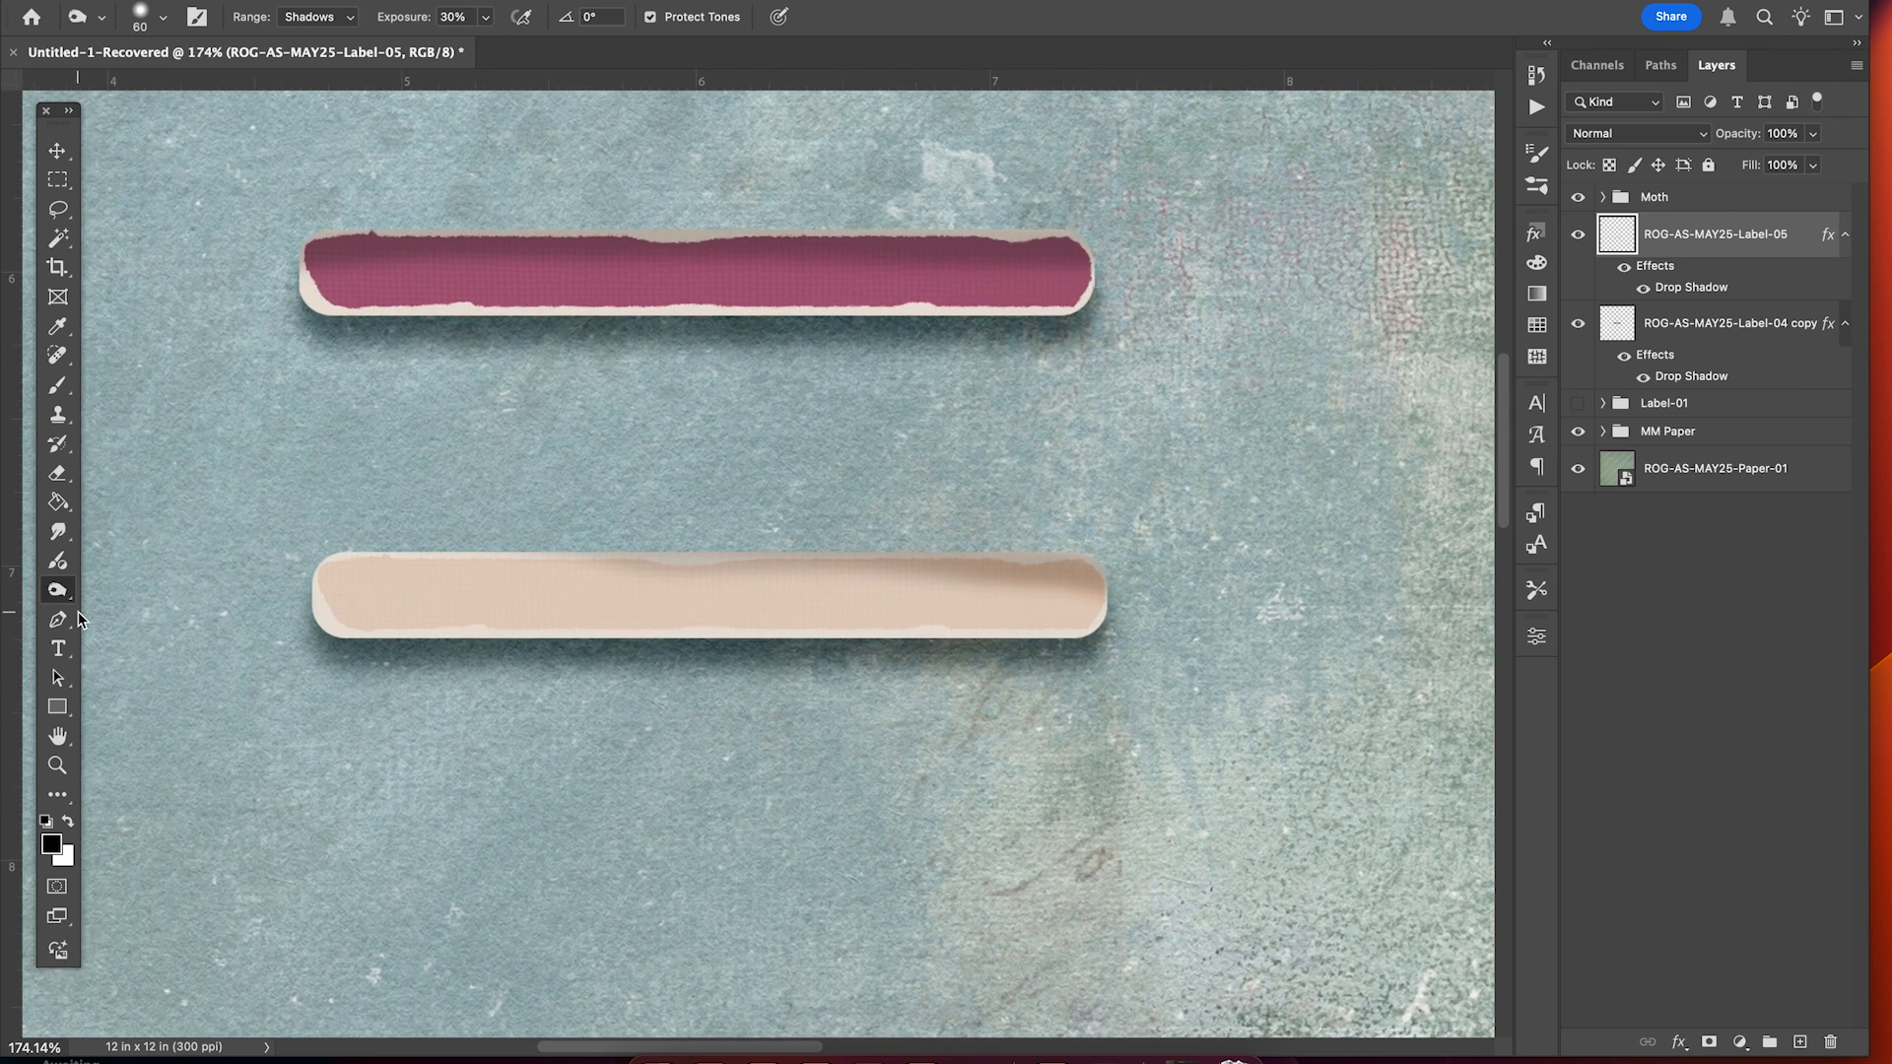
Switch to the Dodge tool with a 35 px brush softened to 7% hardness.
left_click(59, 593)
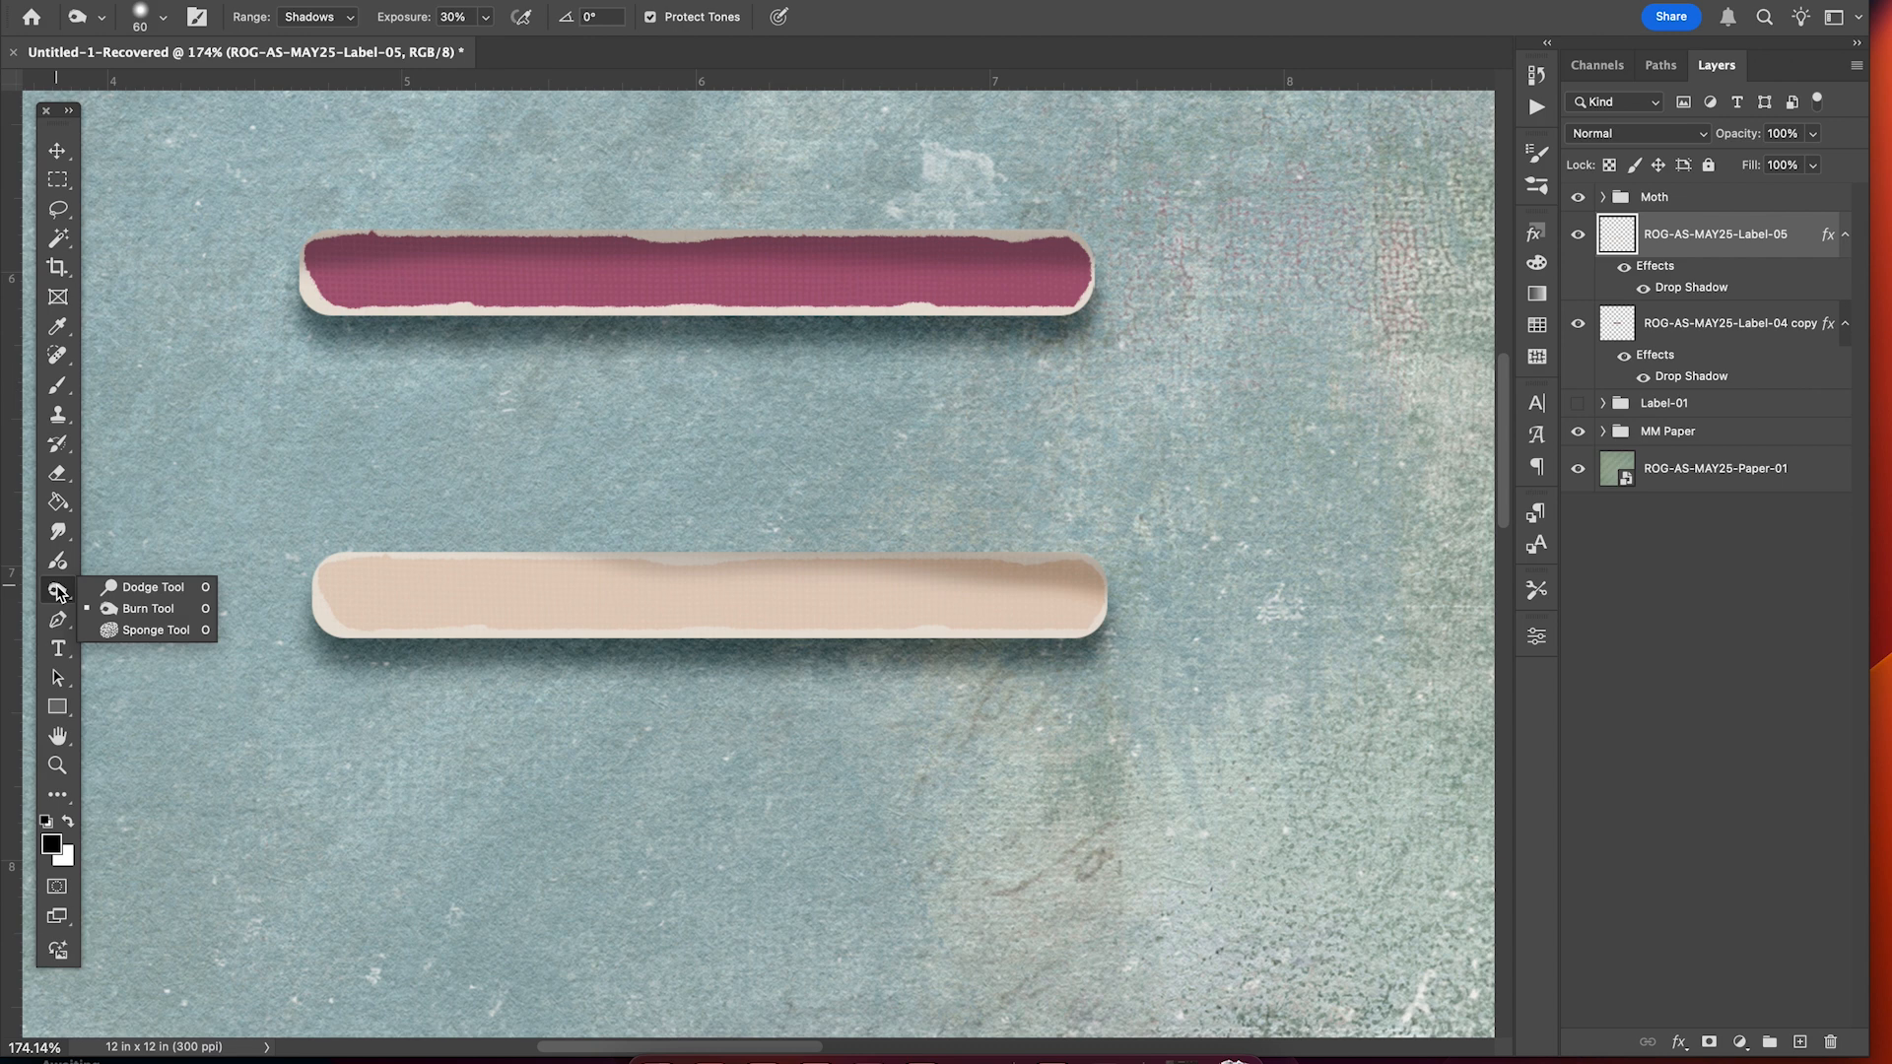
left_click(128, 591)
scroll(222, 556, "down", 3)
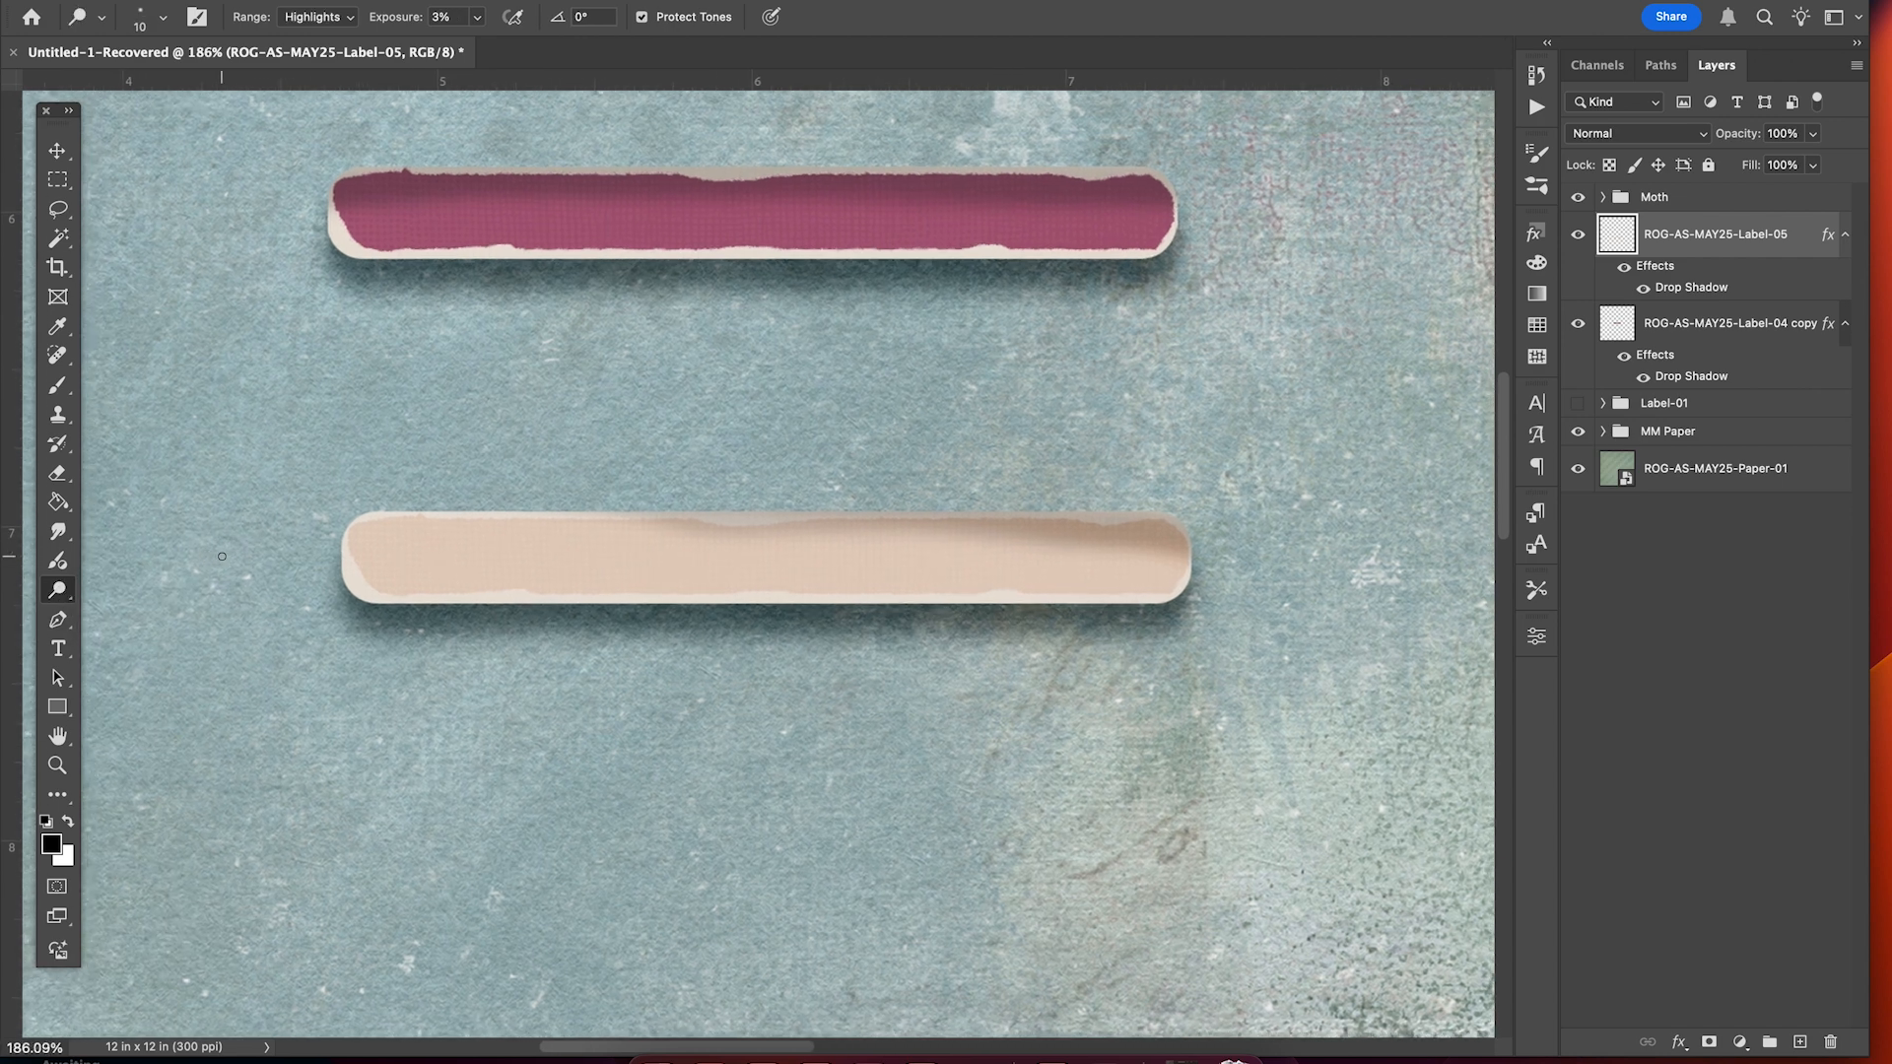
scroll(222, 557, "up", 1)
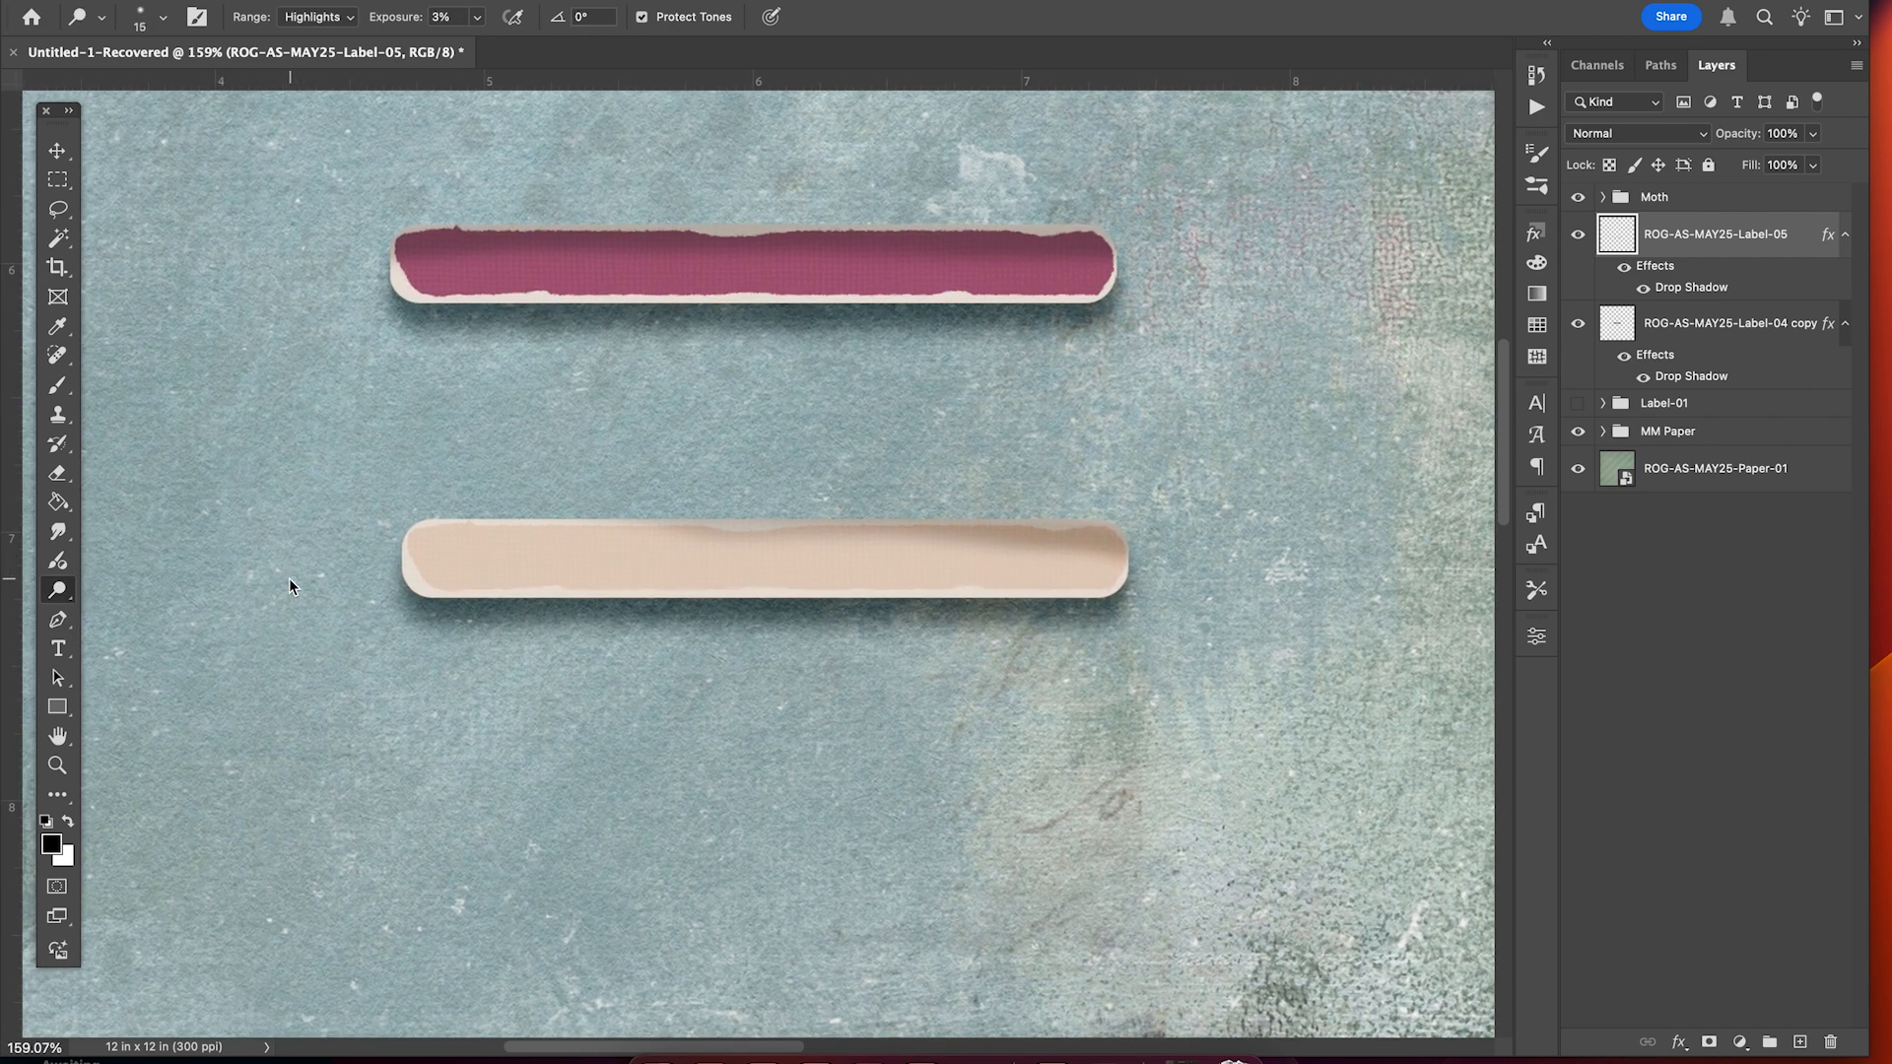
key("bracketright")
key("bracketright")
key("bracketright")
key("bracketright")
scroll(276, 578, "down", 2)
scroll(276, 578, "left", 2)
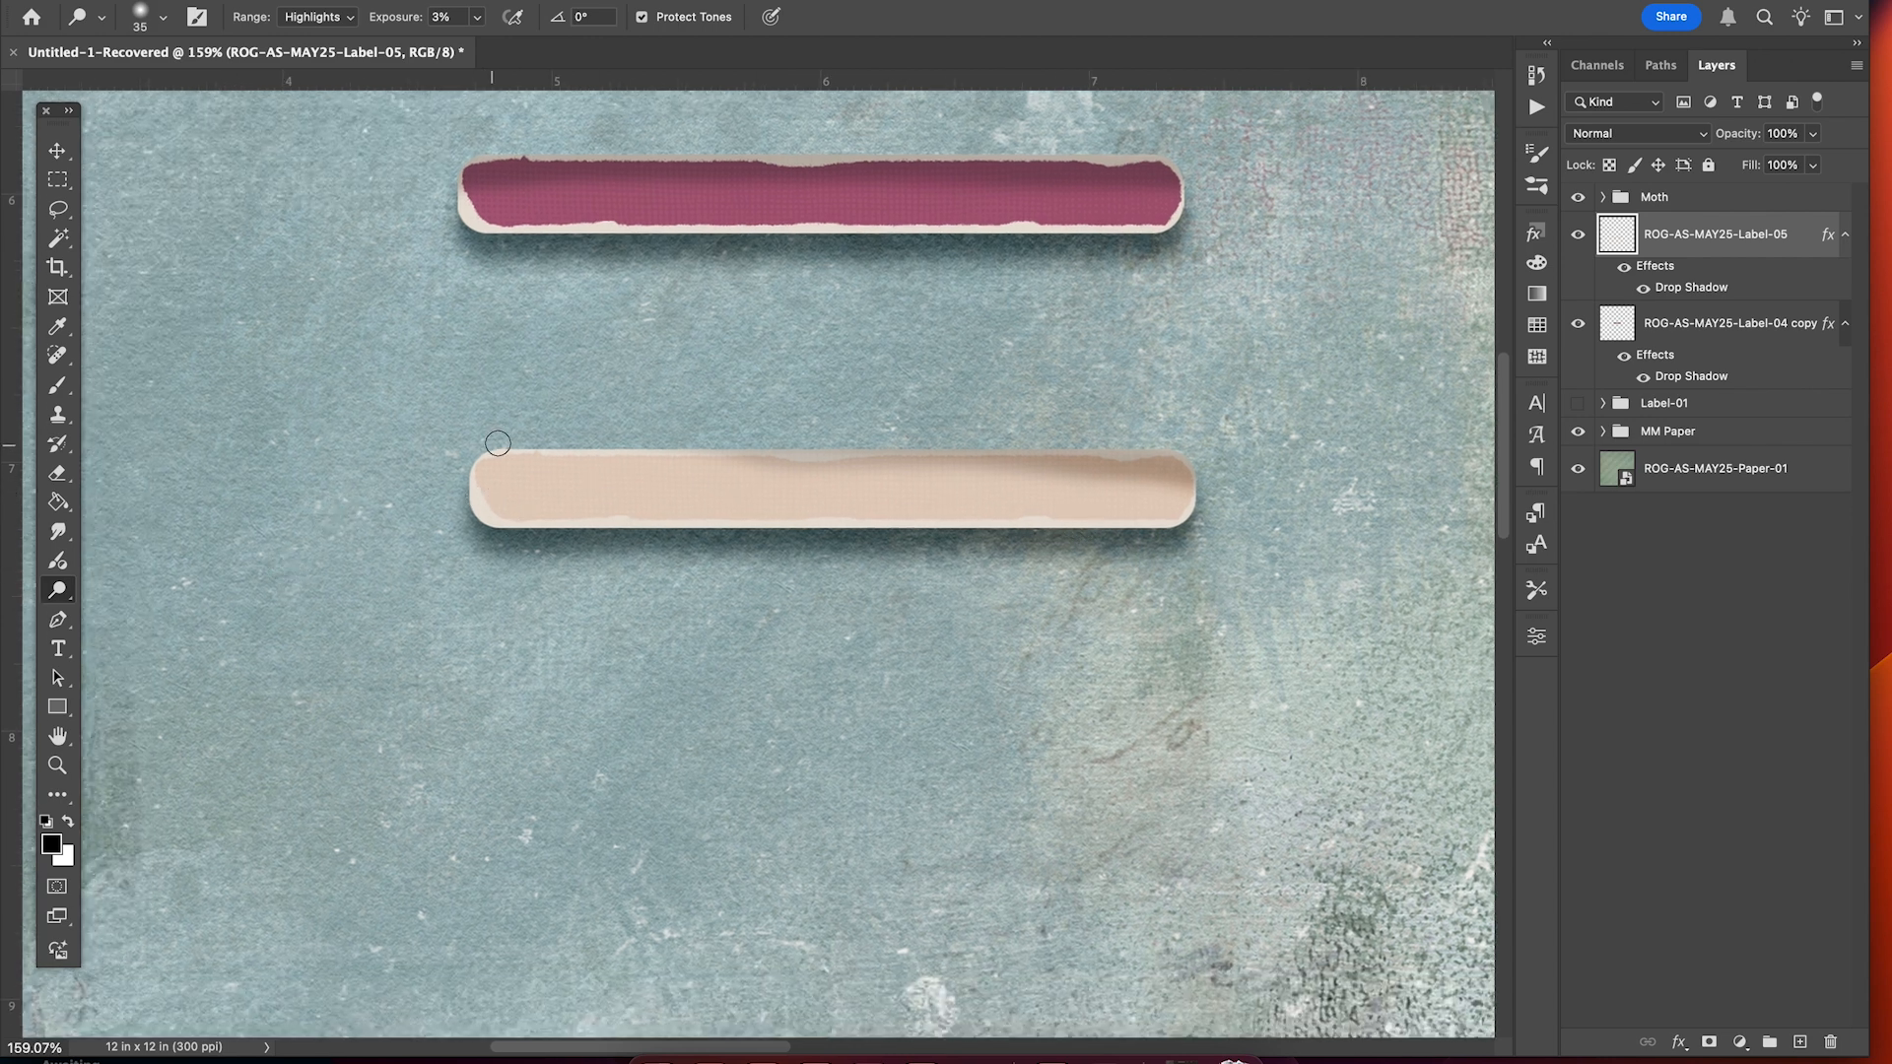
left_click(163, 17)
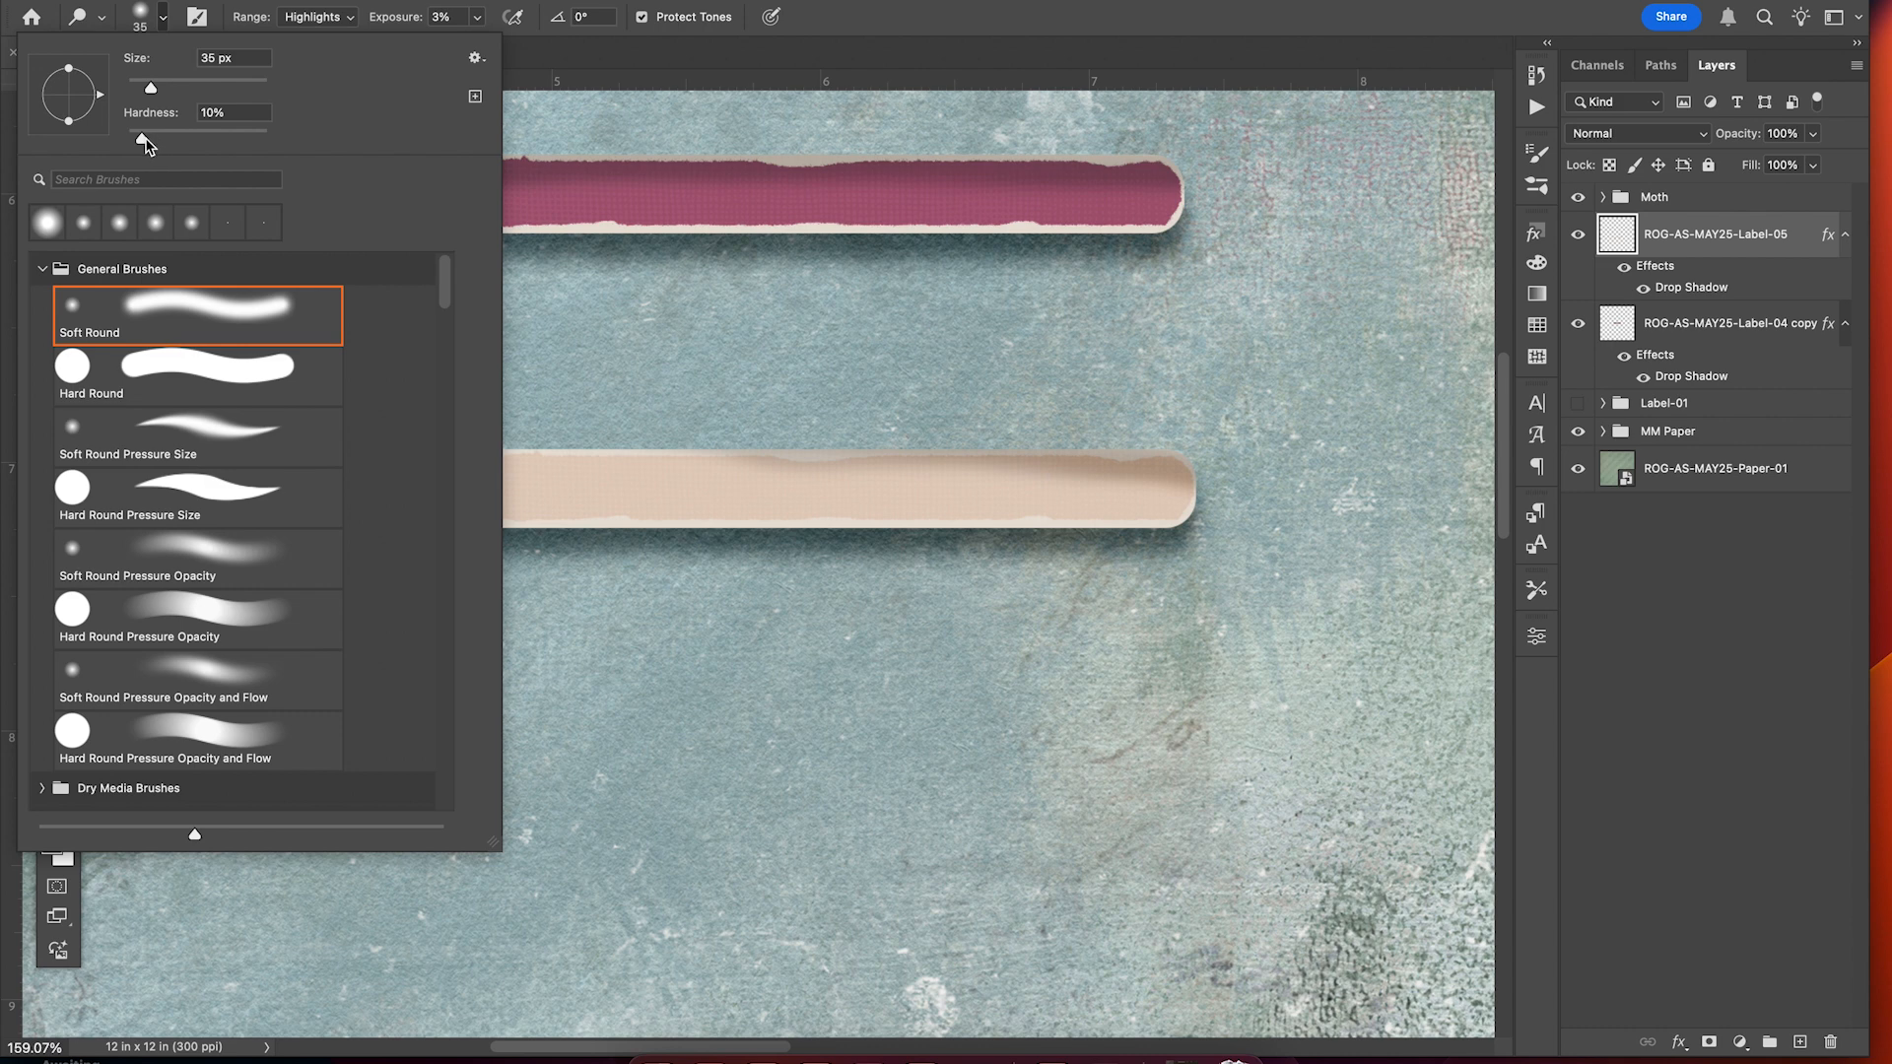
left_click_drag(146, 143, 136, 140)
left_click(1025, 22)
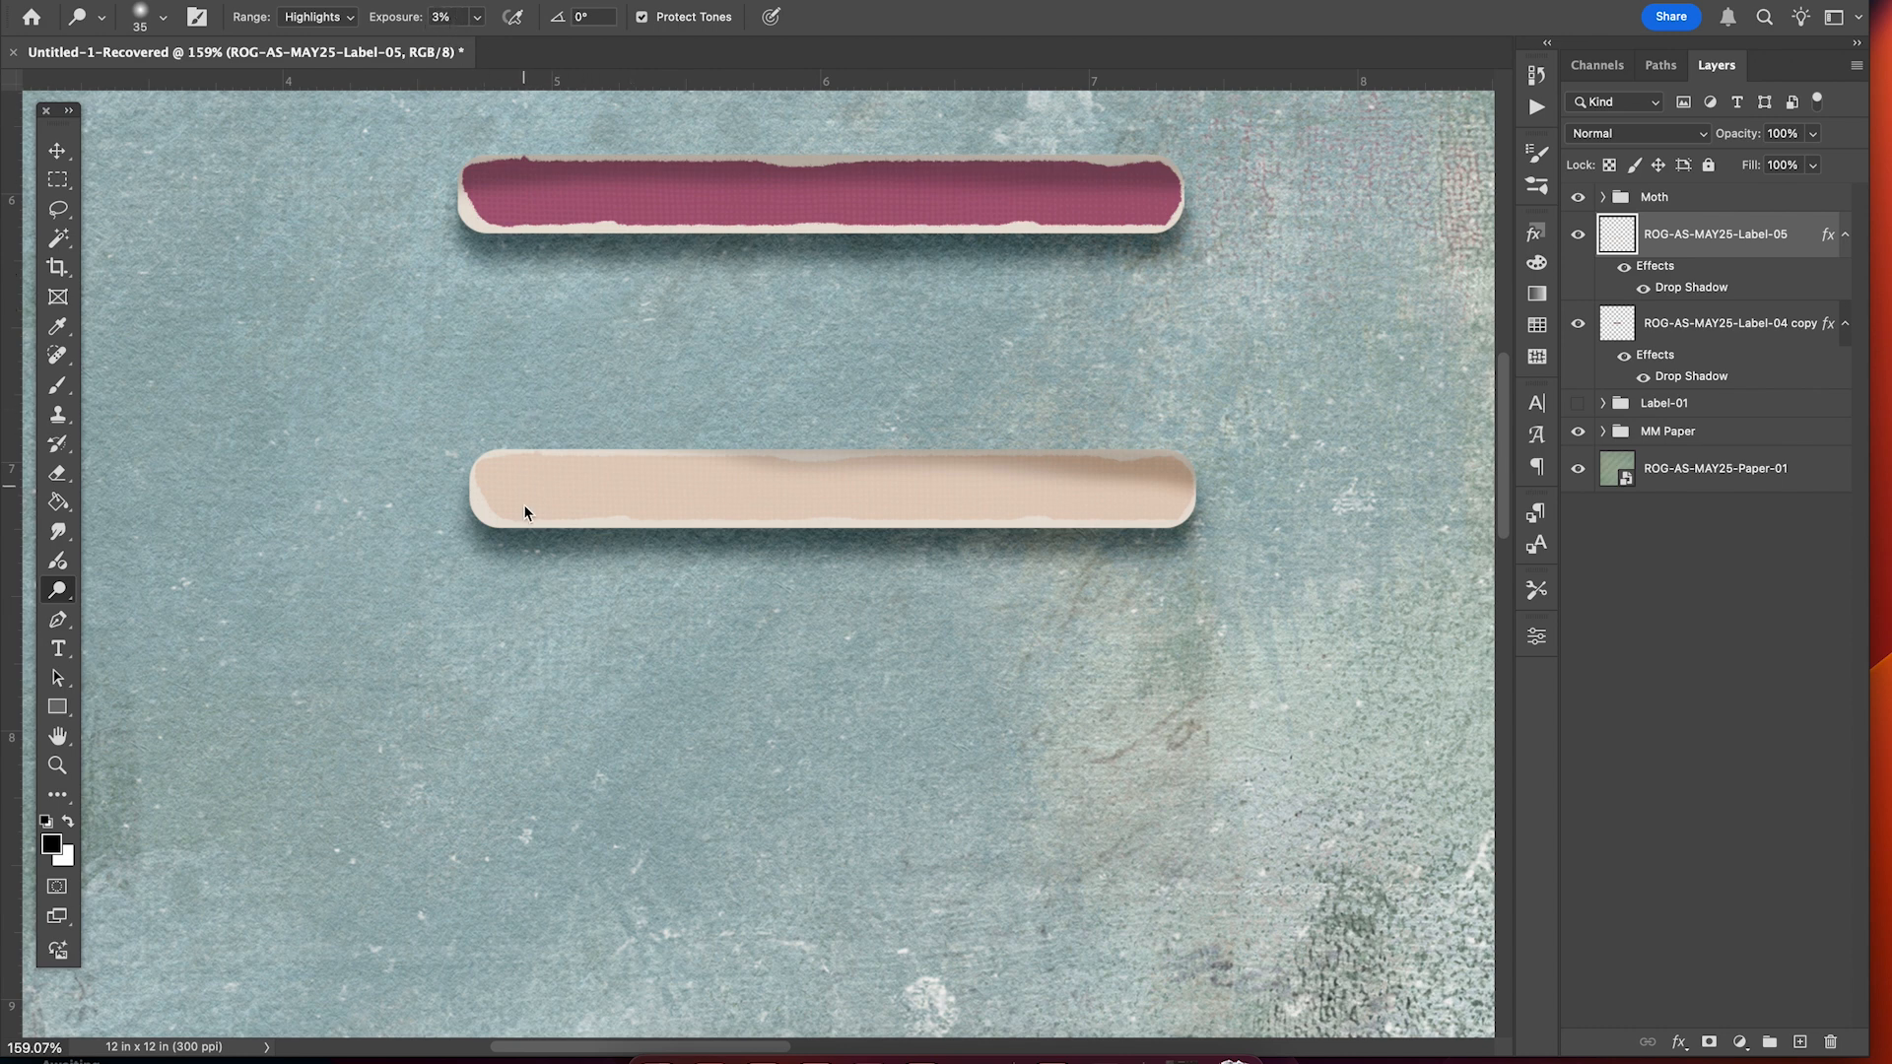
Enlarge the brush slightly and lighten the left part of the cream label.
key("bracketright")
mouse_move(494, 492)
left_mouse_down()
mouse_move(810, 496)
mouse_move(465, 503)
mouse_move(834, 512)
left_mouse_up()
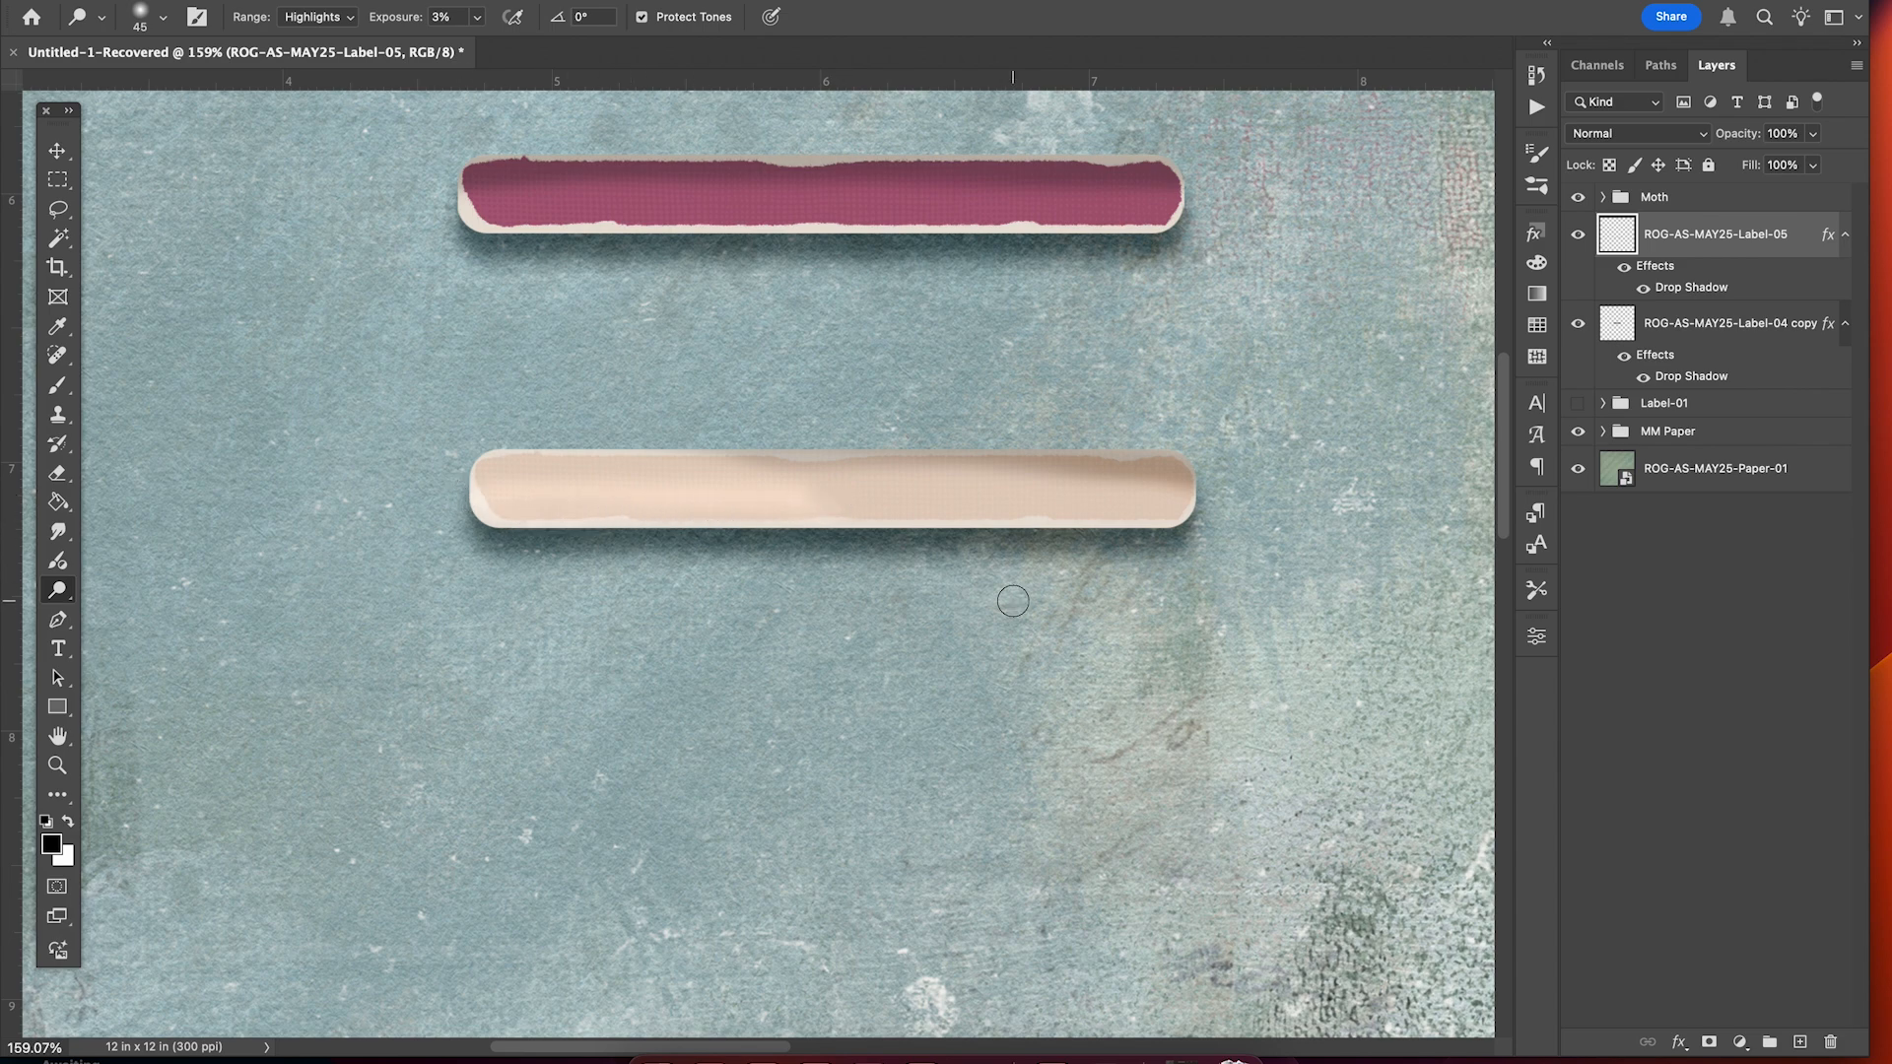
scroll(1013, 601, "down", 3)
scroll(735, 564, "down", 5)
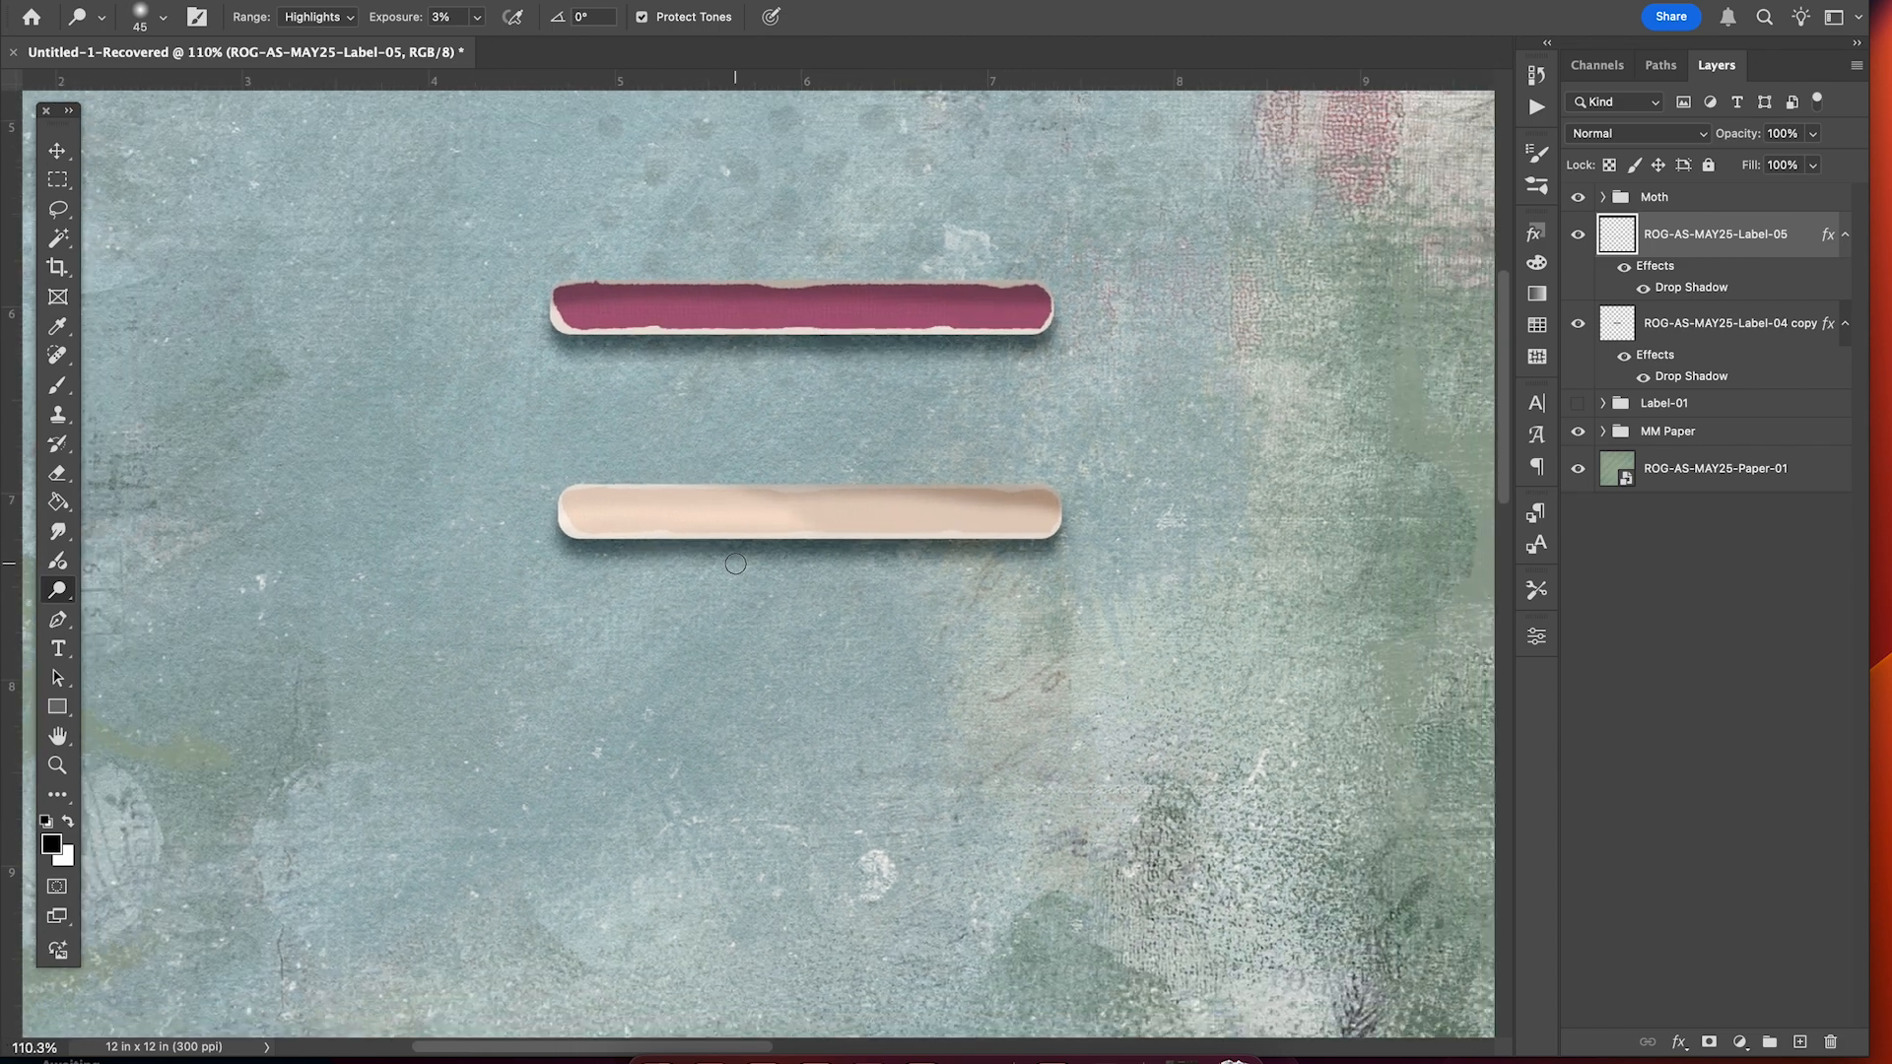
scroll(735, 564, "up", 2)
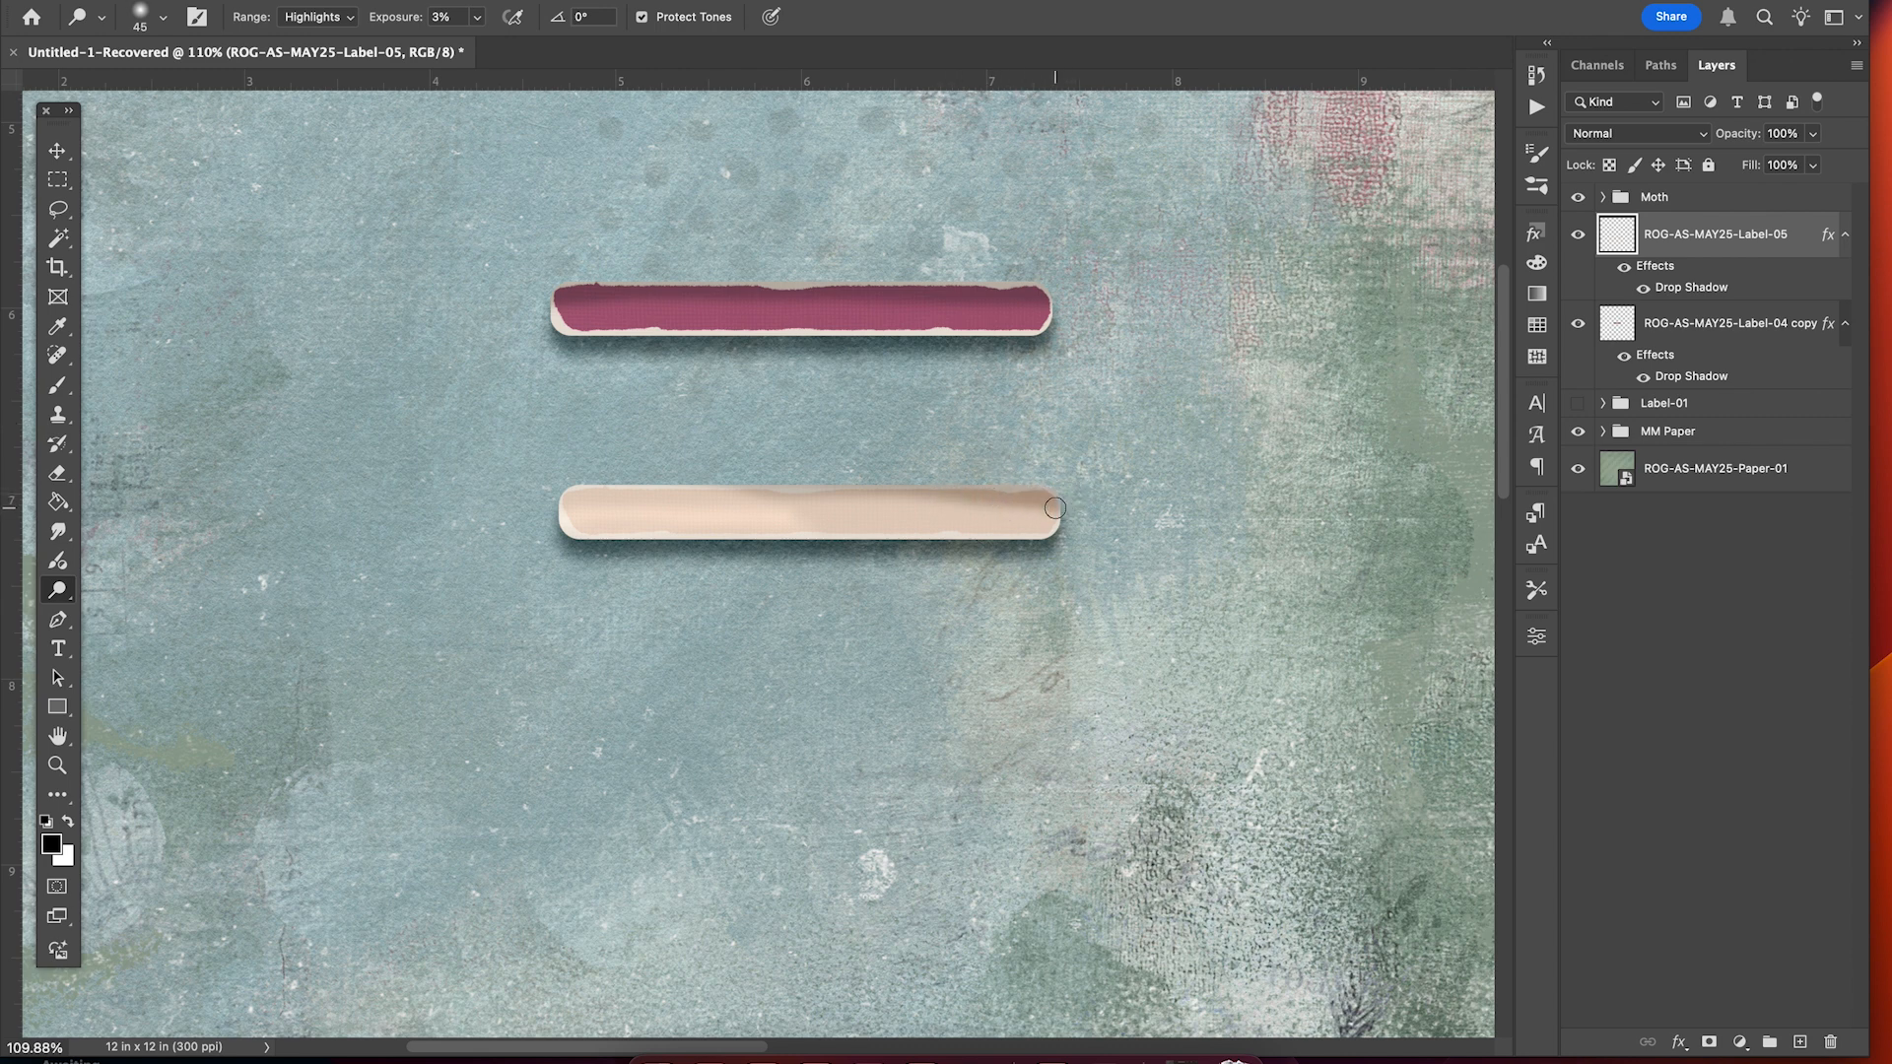
scroll(734, 598, "up", 3)
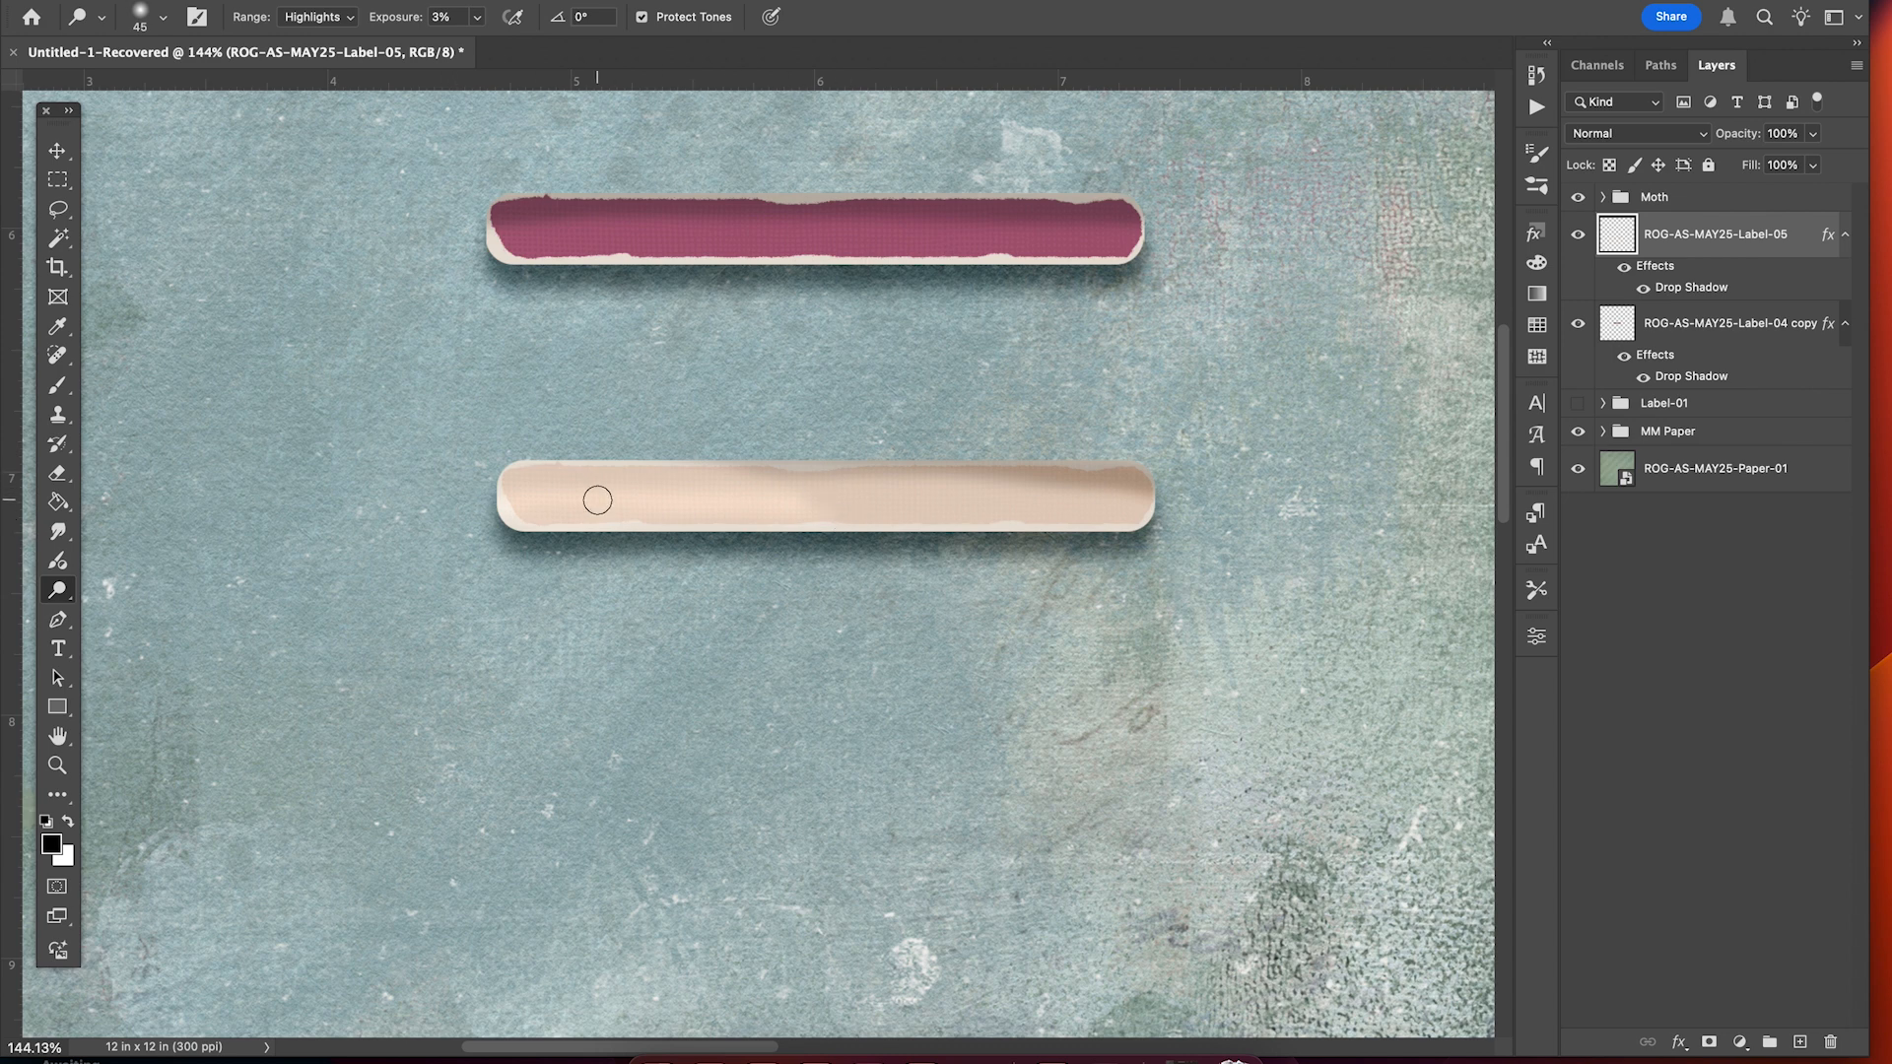
Burn the cream label's lower edge on Highlights with an 18% hardness brush.
right_click(59, 592)
left_click(139, 604)
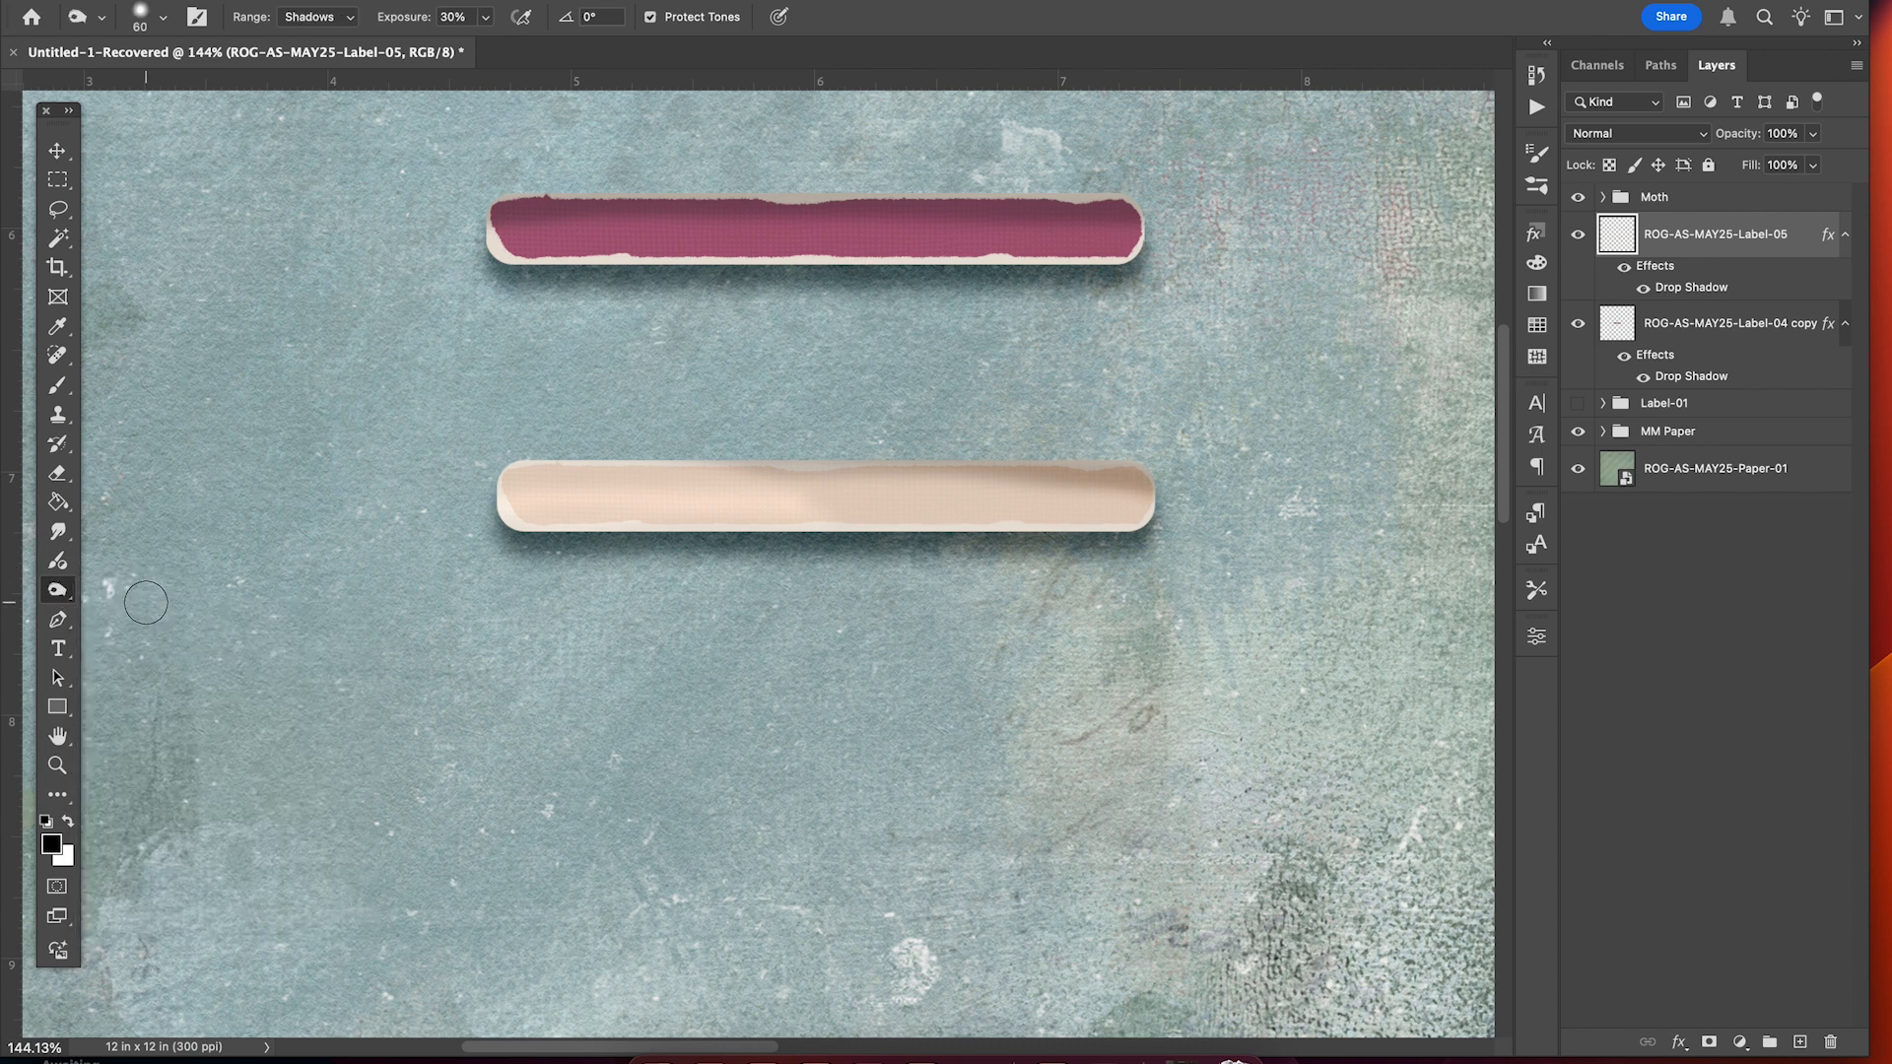
left_click(335, 16)
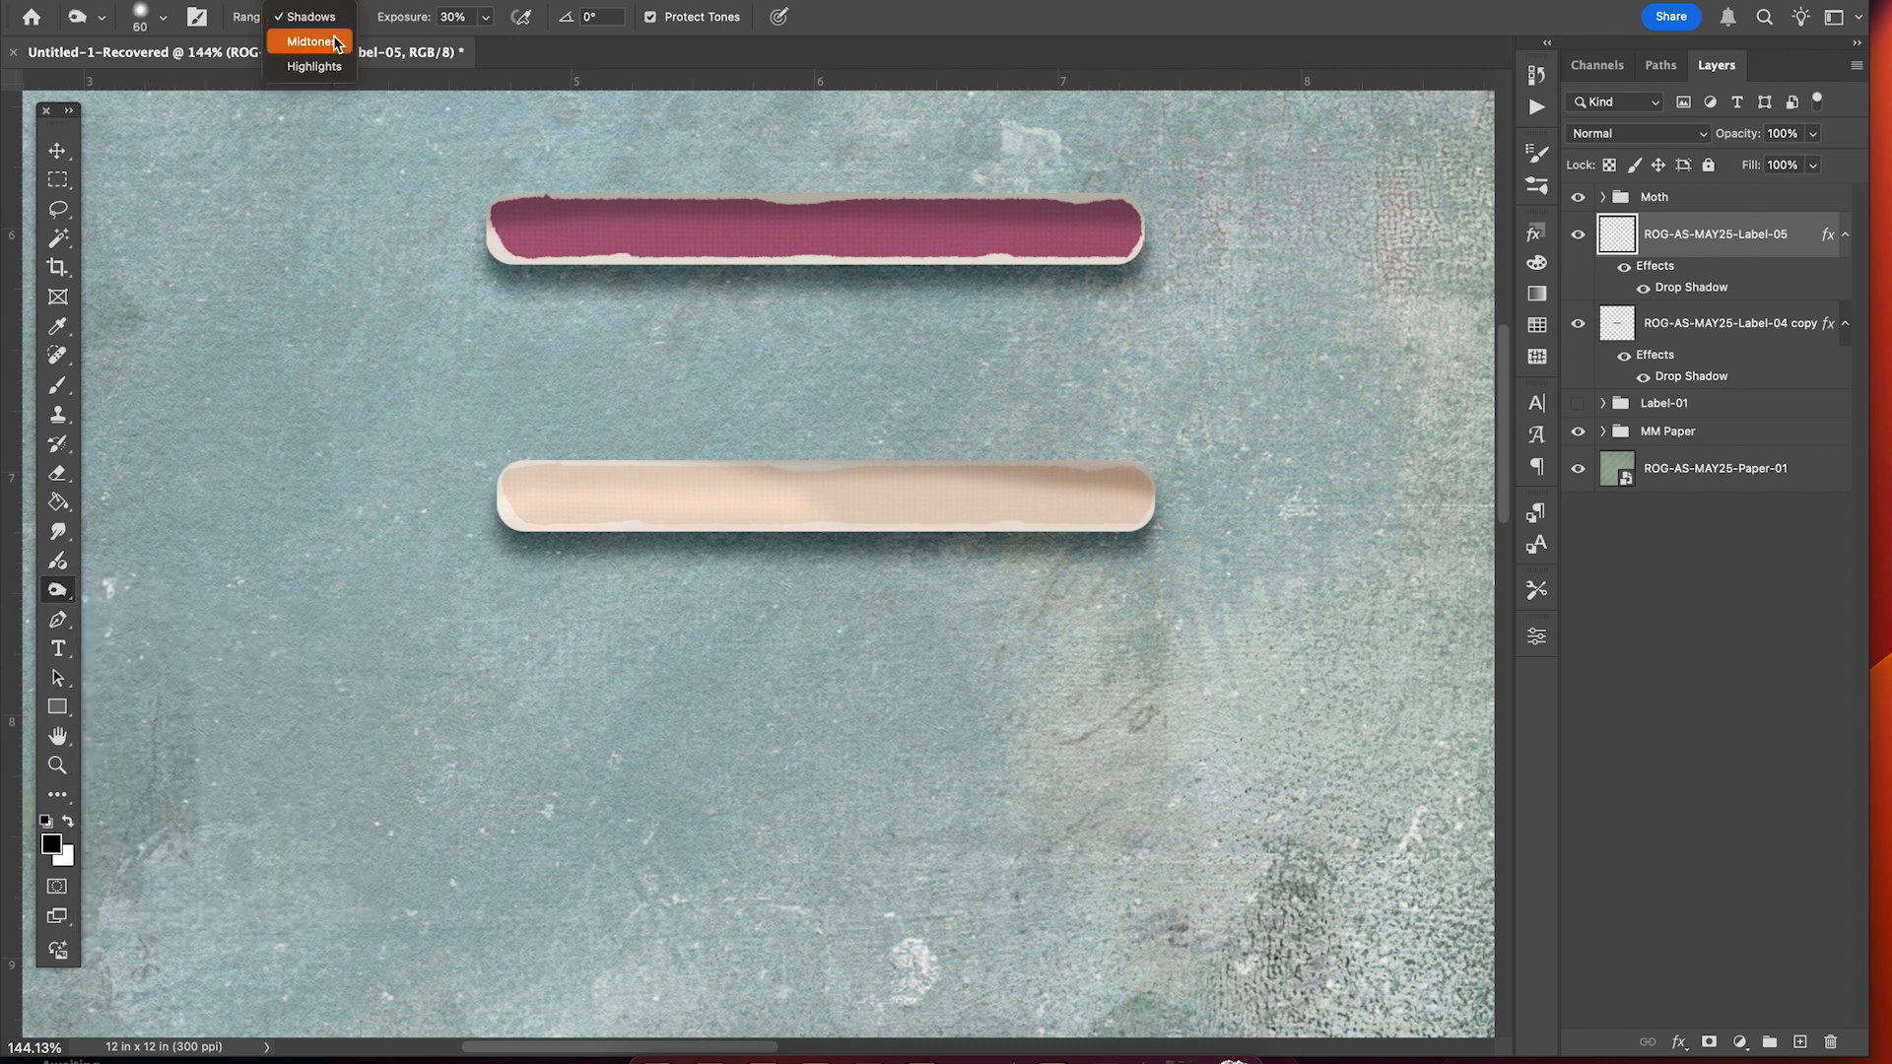
left_click(331, 61)
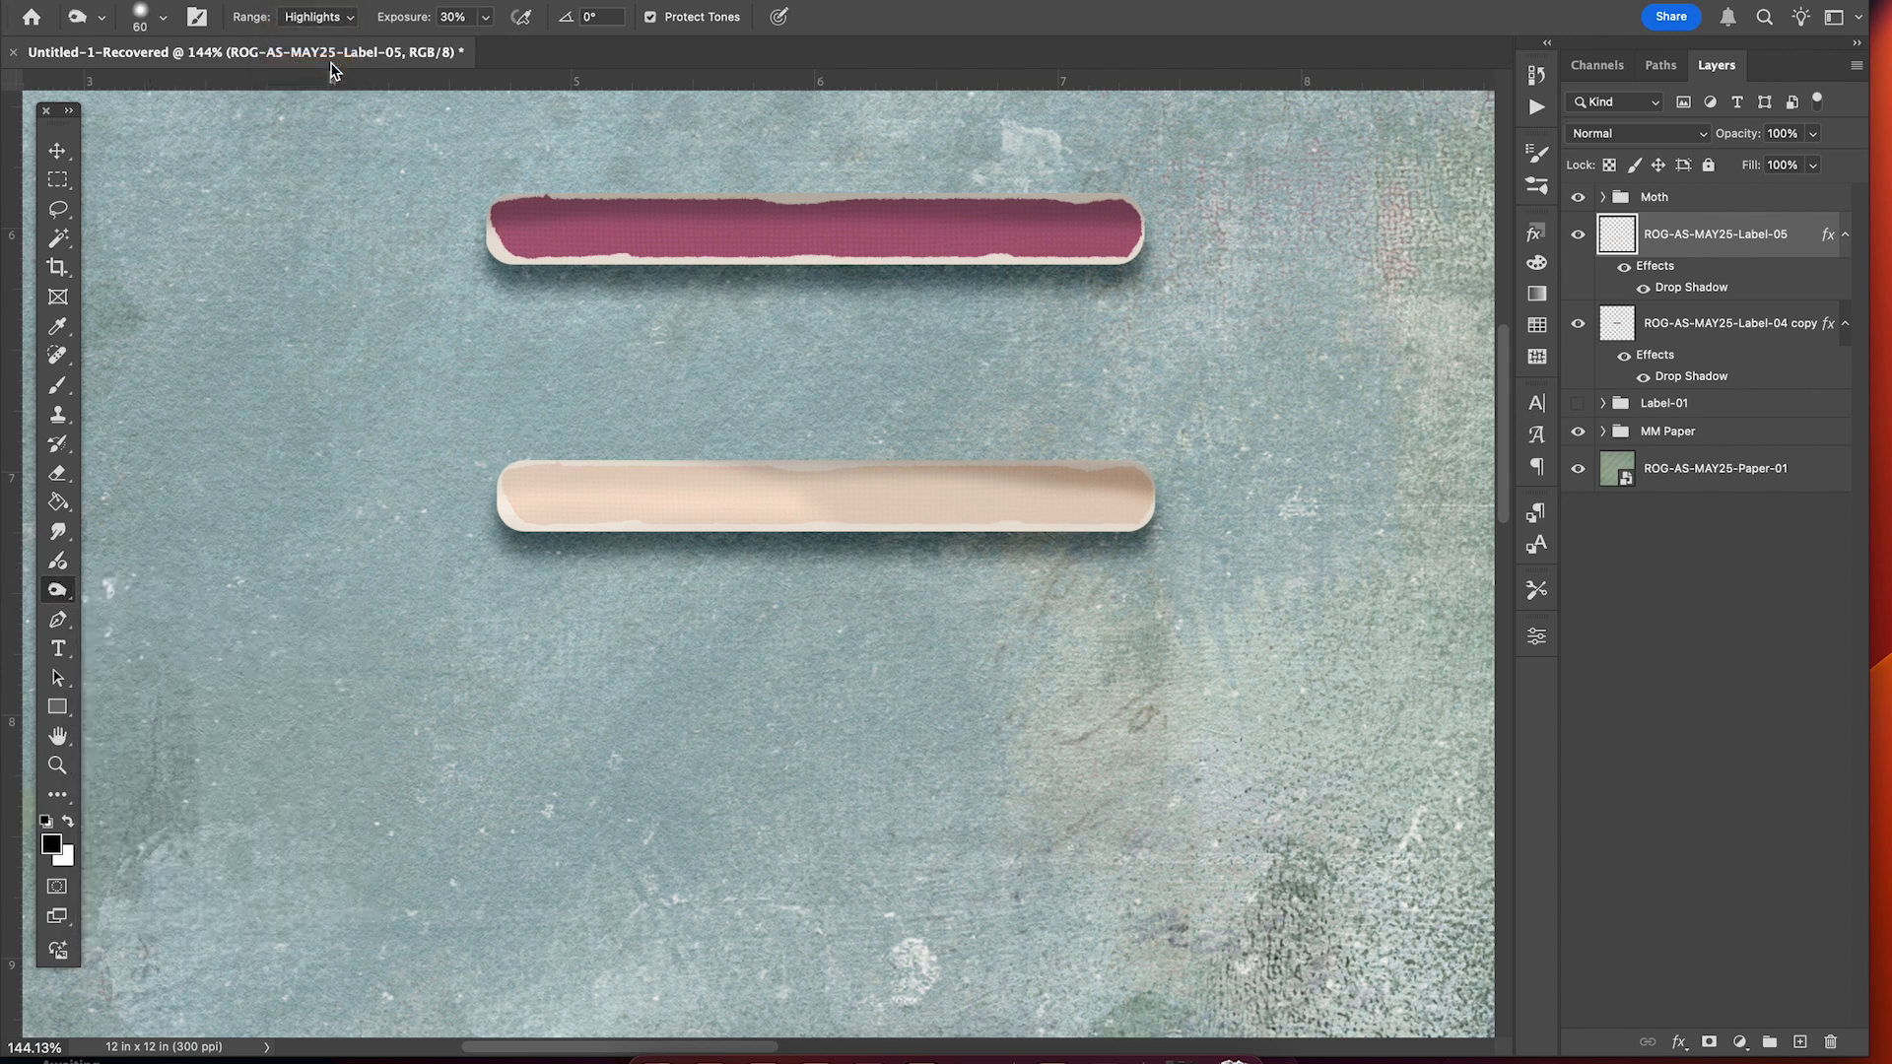
left_click(161, 20)
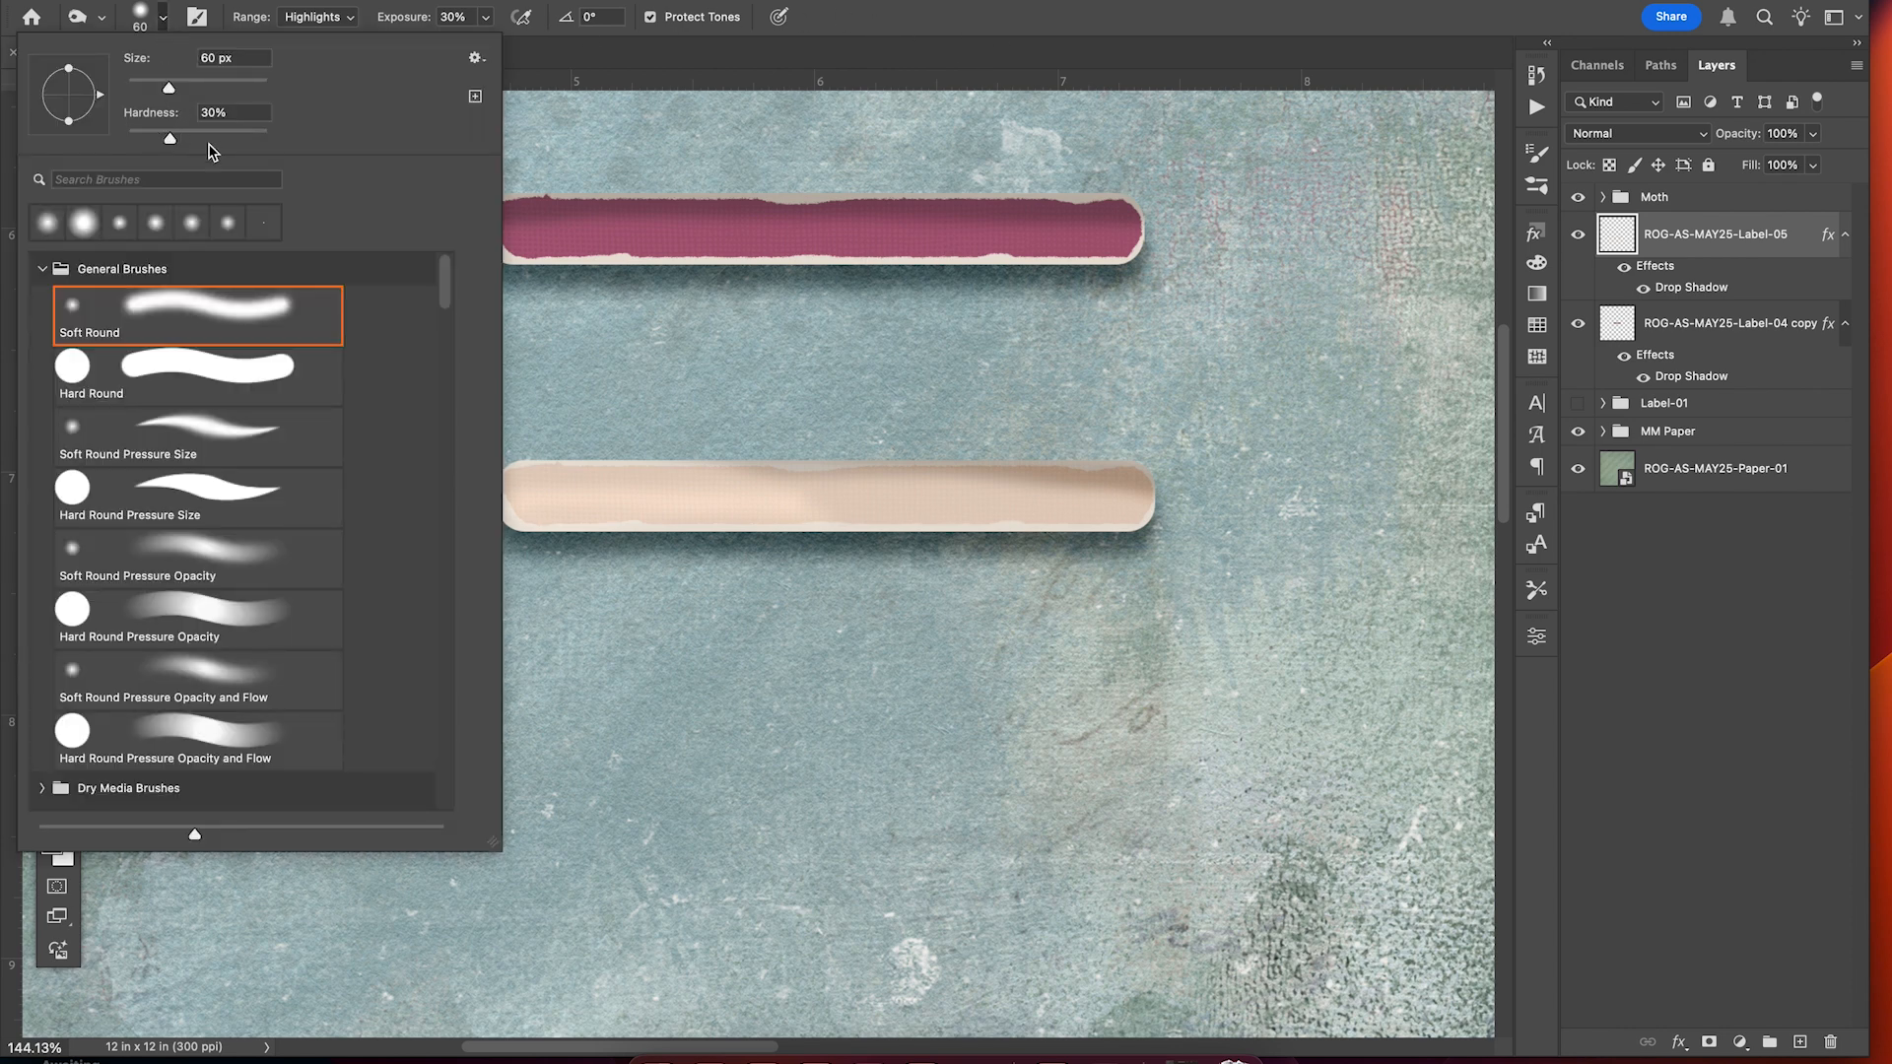
left_click_drag(172, 143, 153, 143)
left_click(1091, 80)
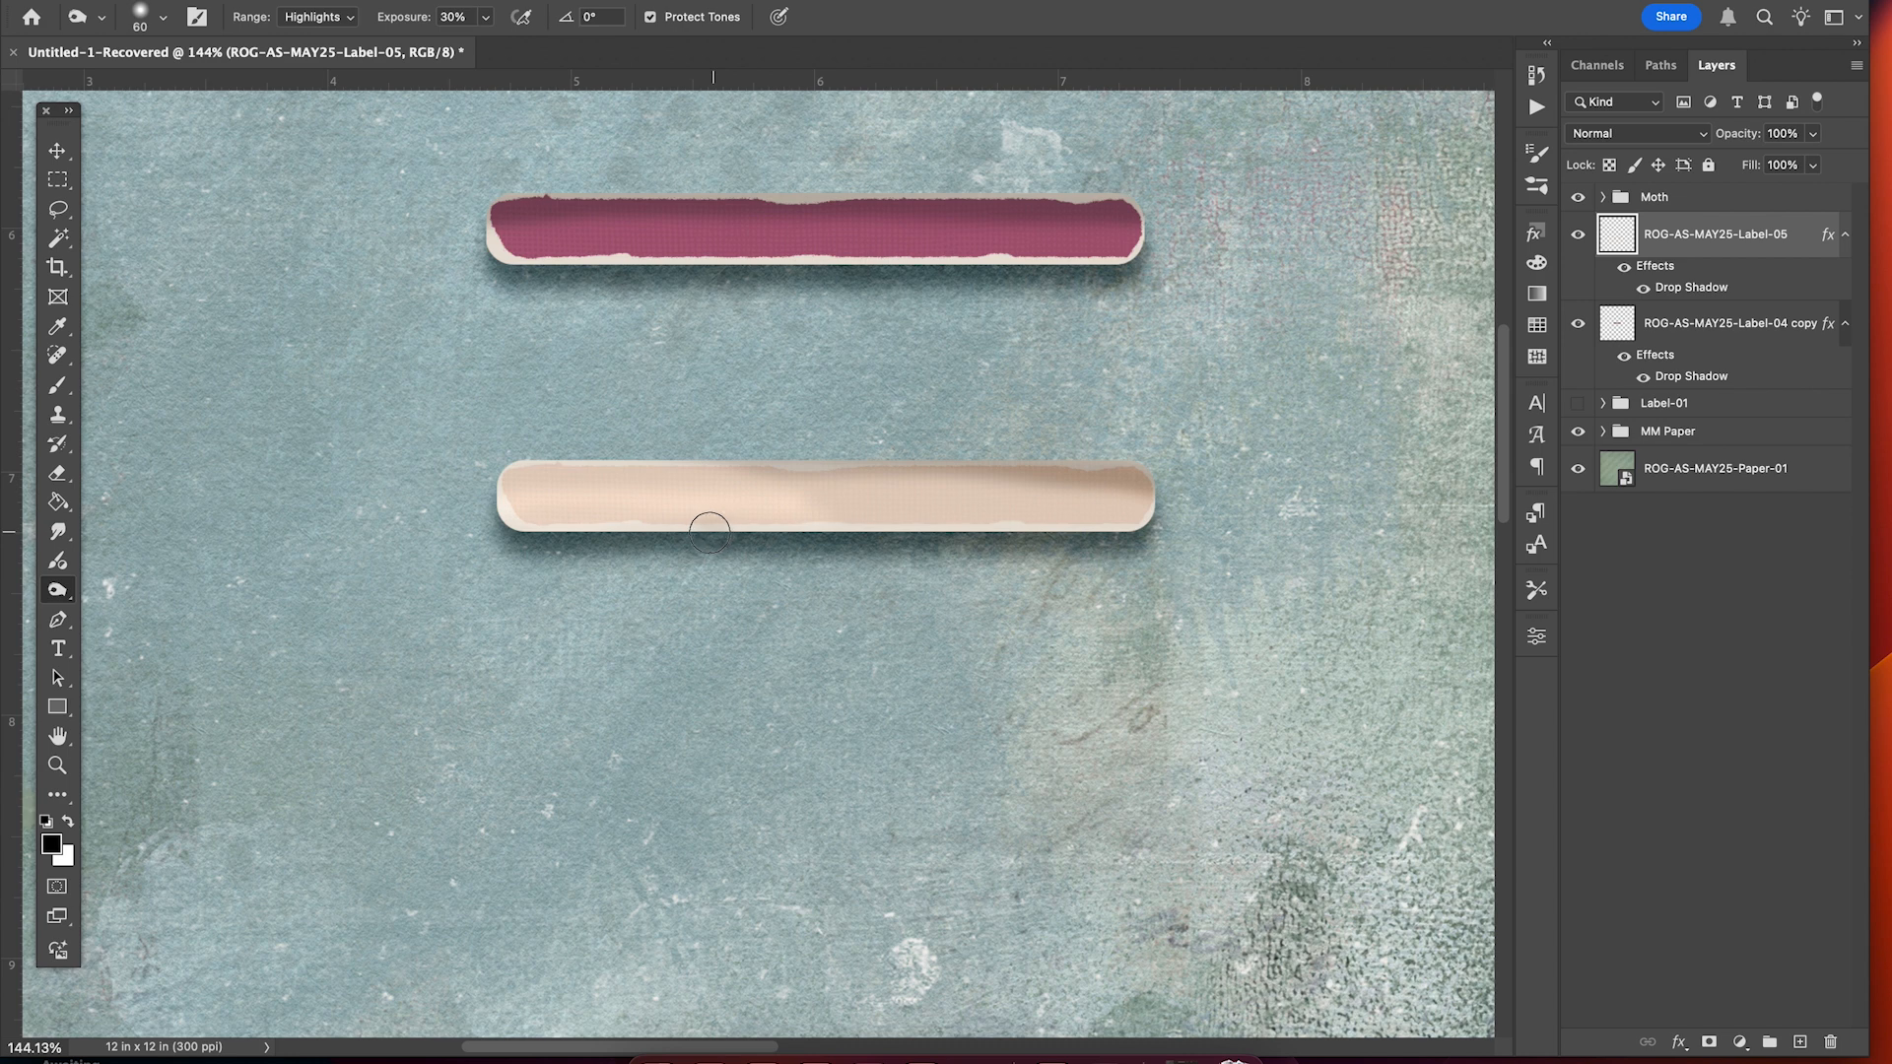
mouse_move(710, 532)
left_mouse_down()
mouse_move(523, 545)
mouse_move(762, 540)
left_mouse_up()
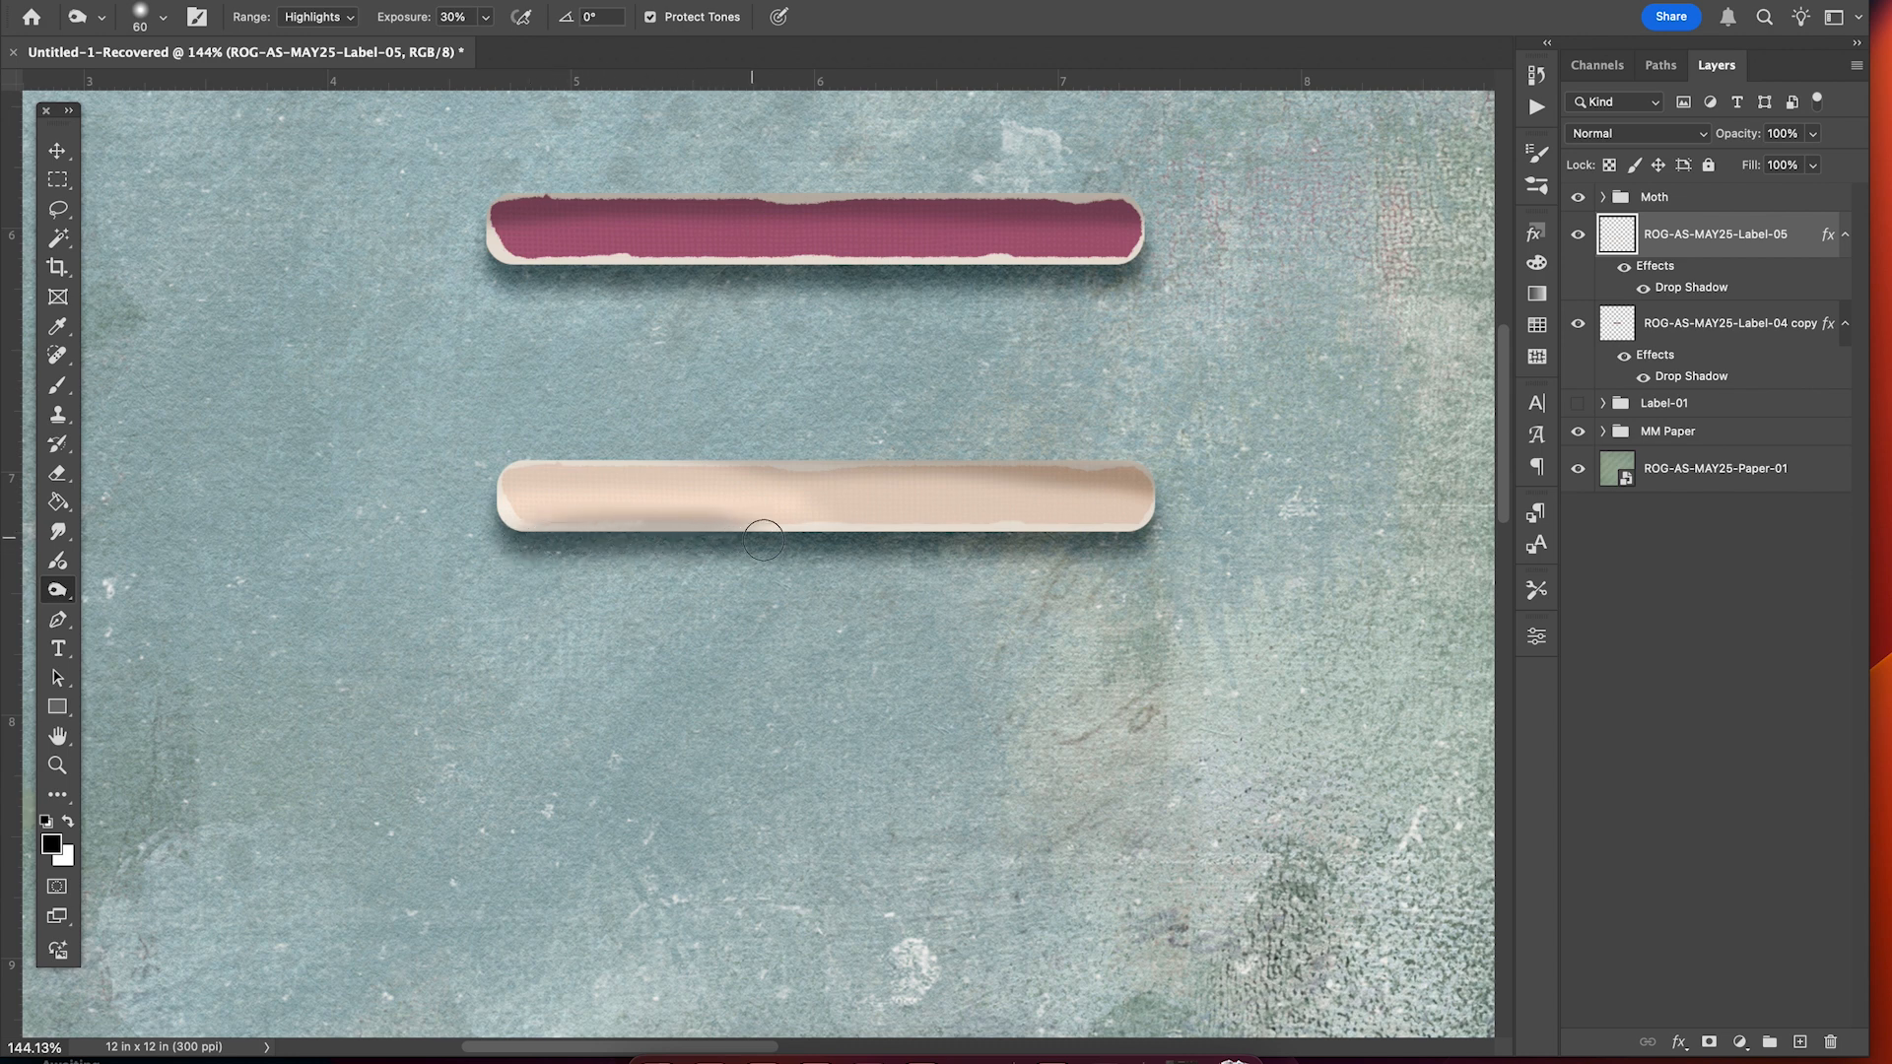
Deepen the shading along the label's bottom edge with Midtones burning.
left_click(323, 16)
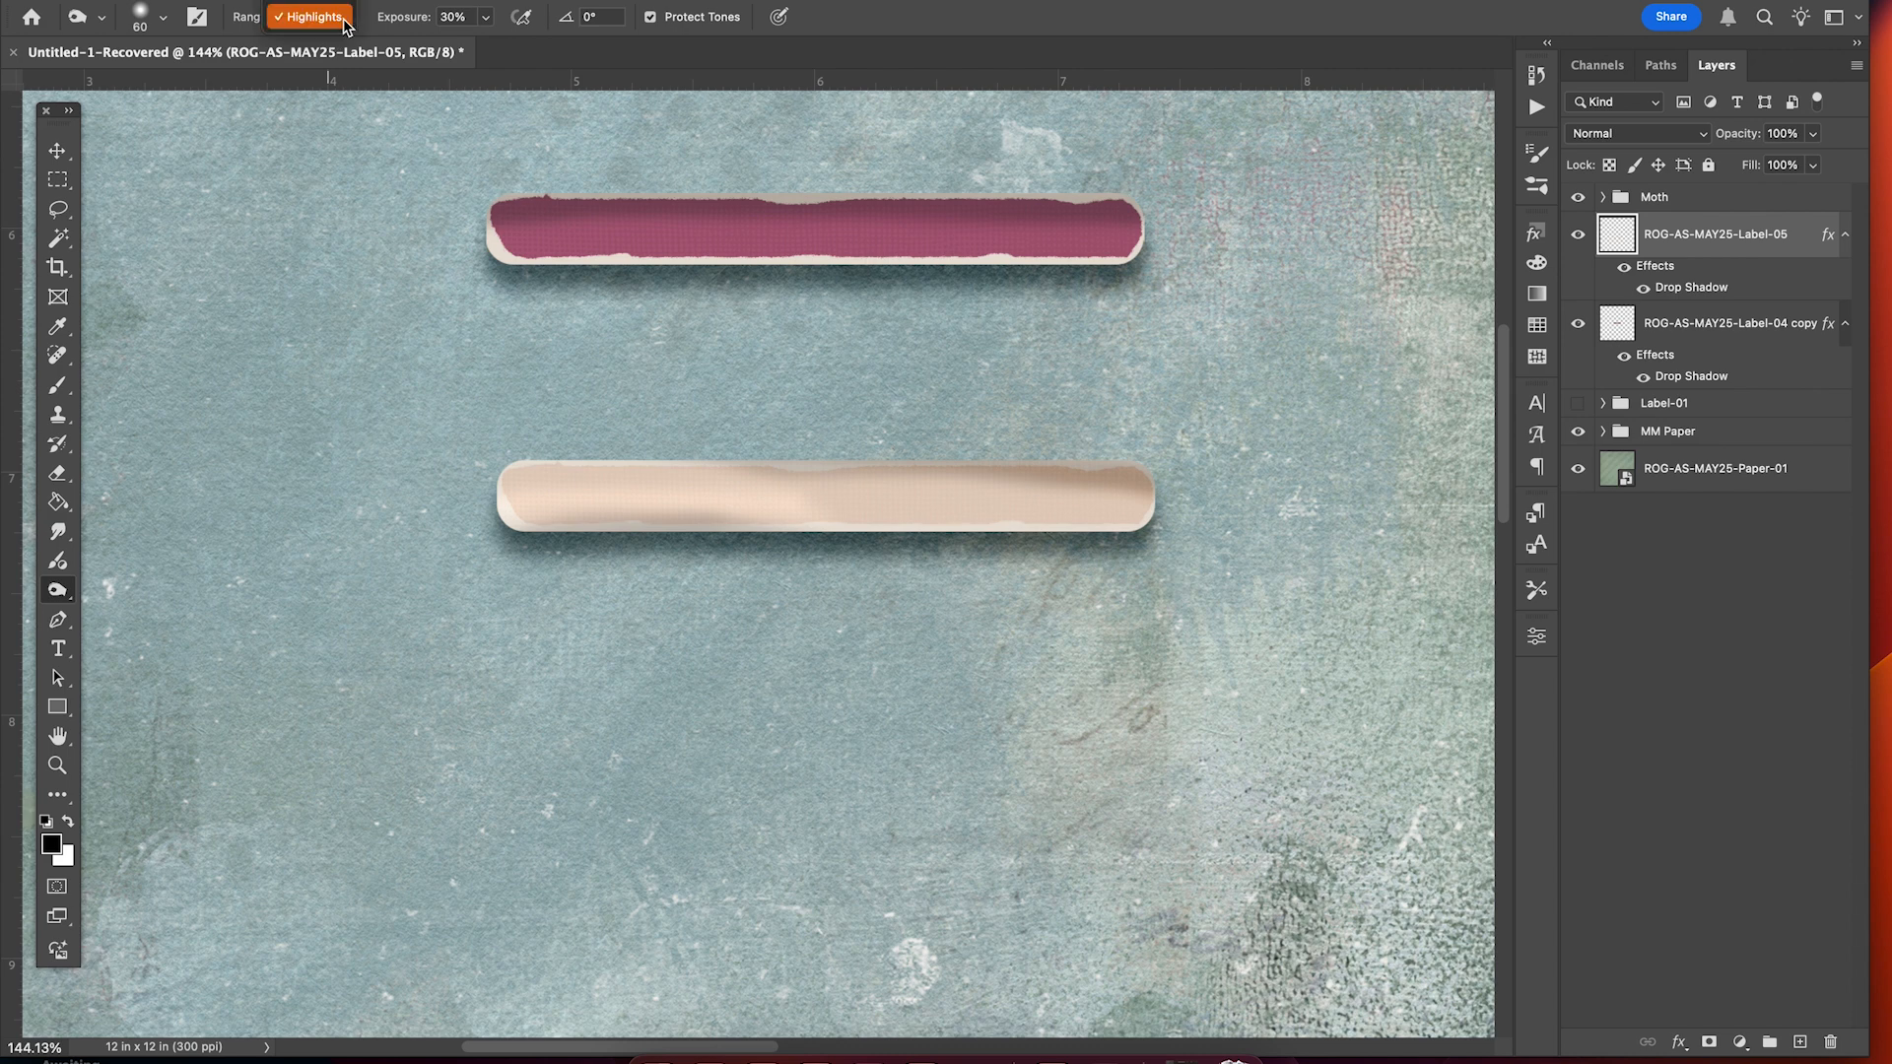
left_click(311, 12)
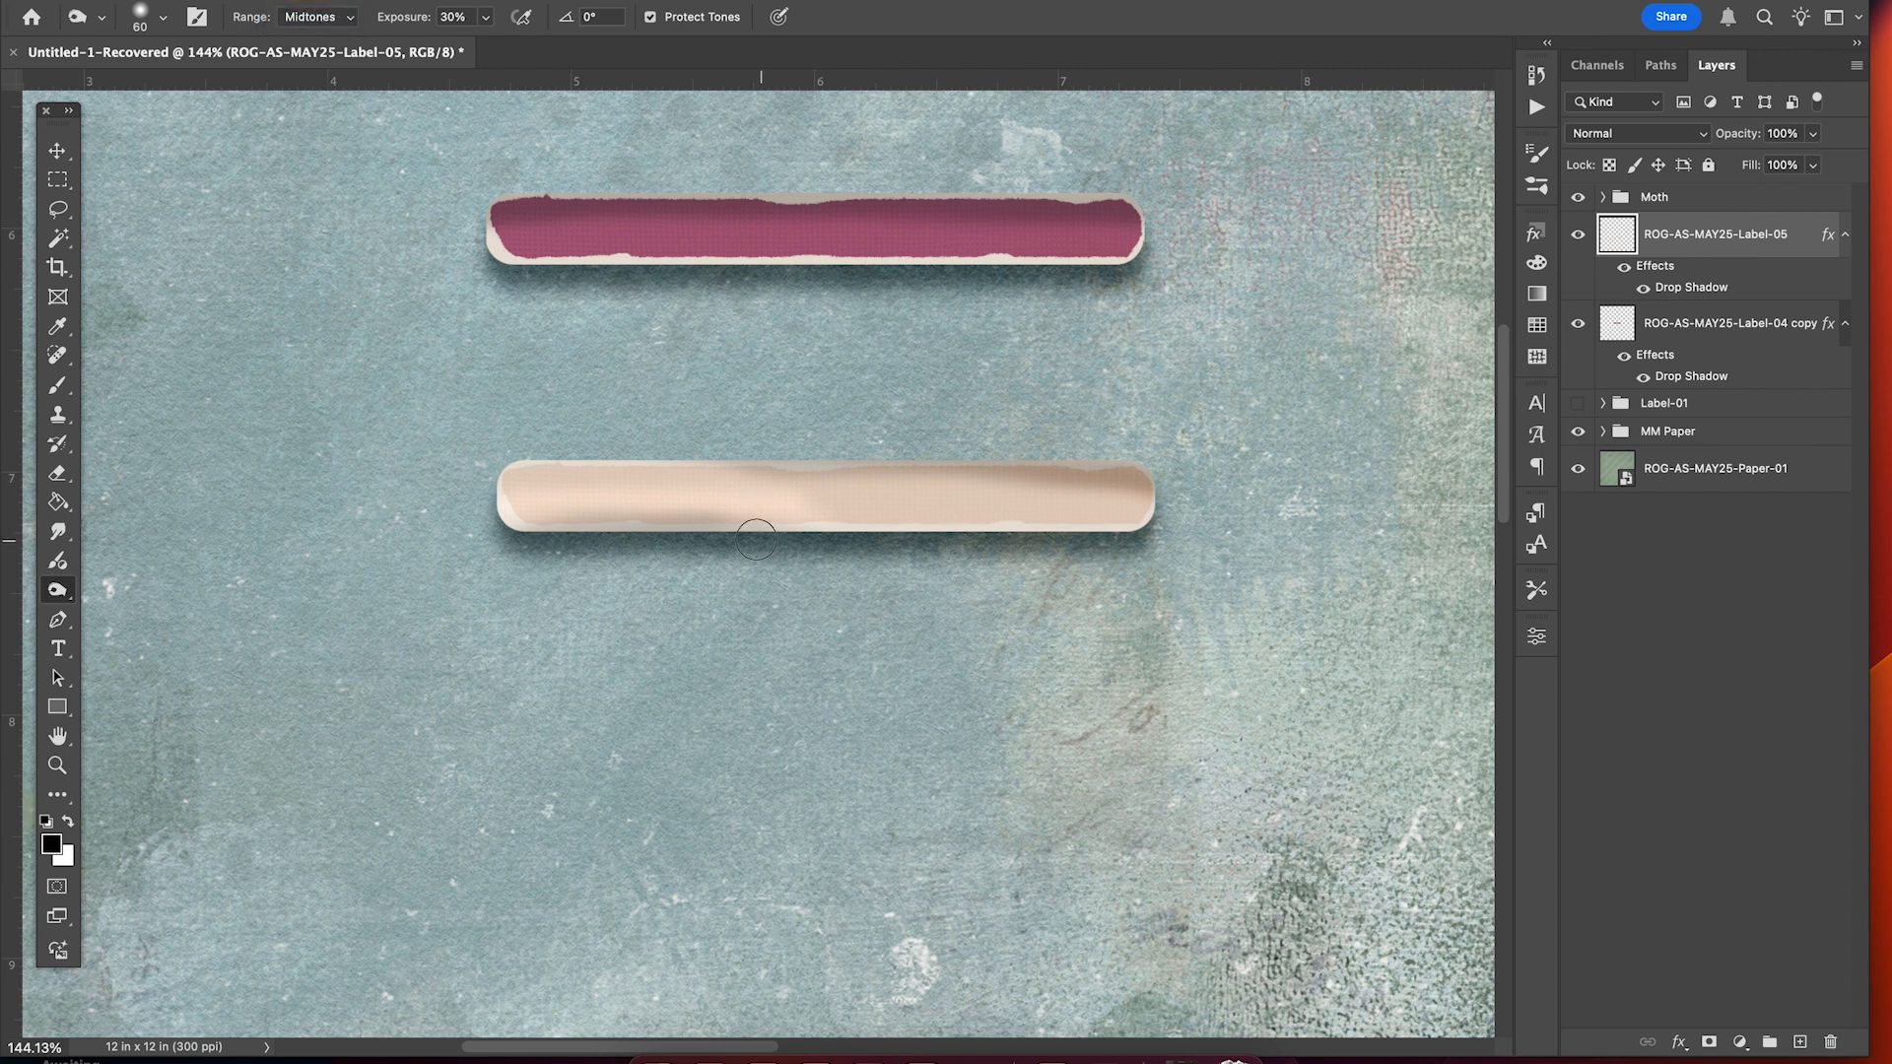
left_click_drag(755, 540, 551, 542)
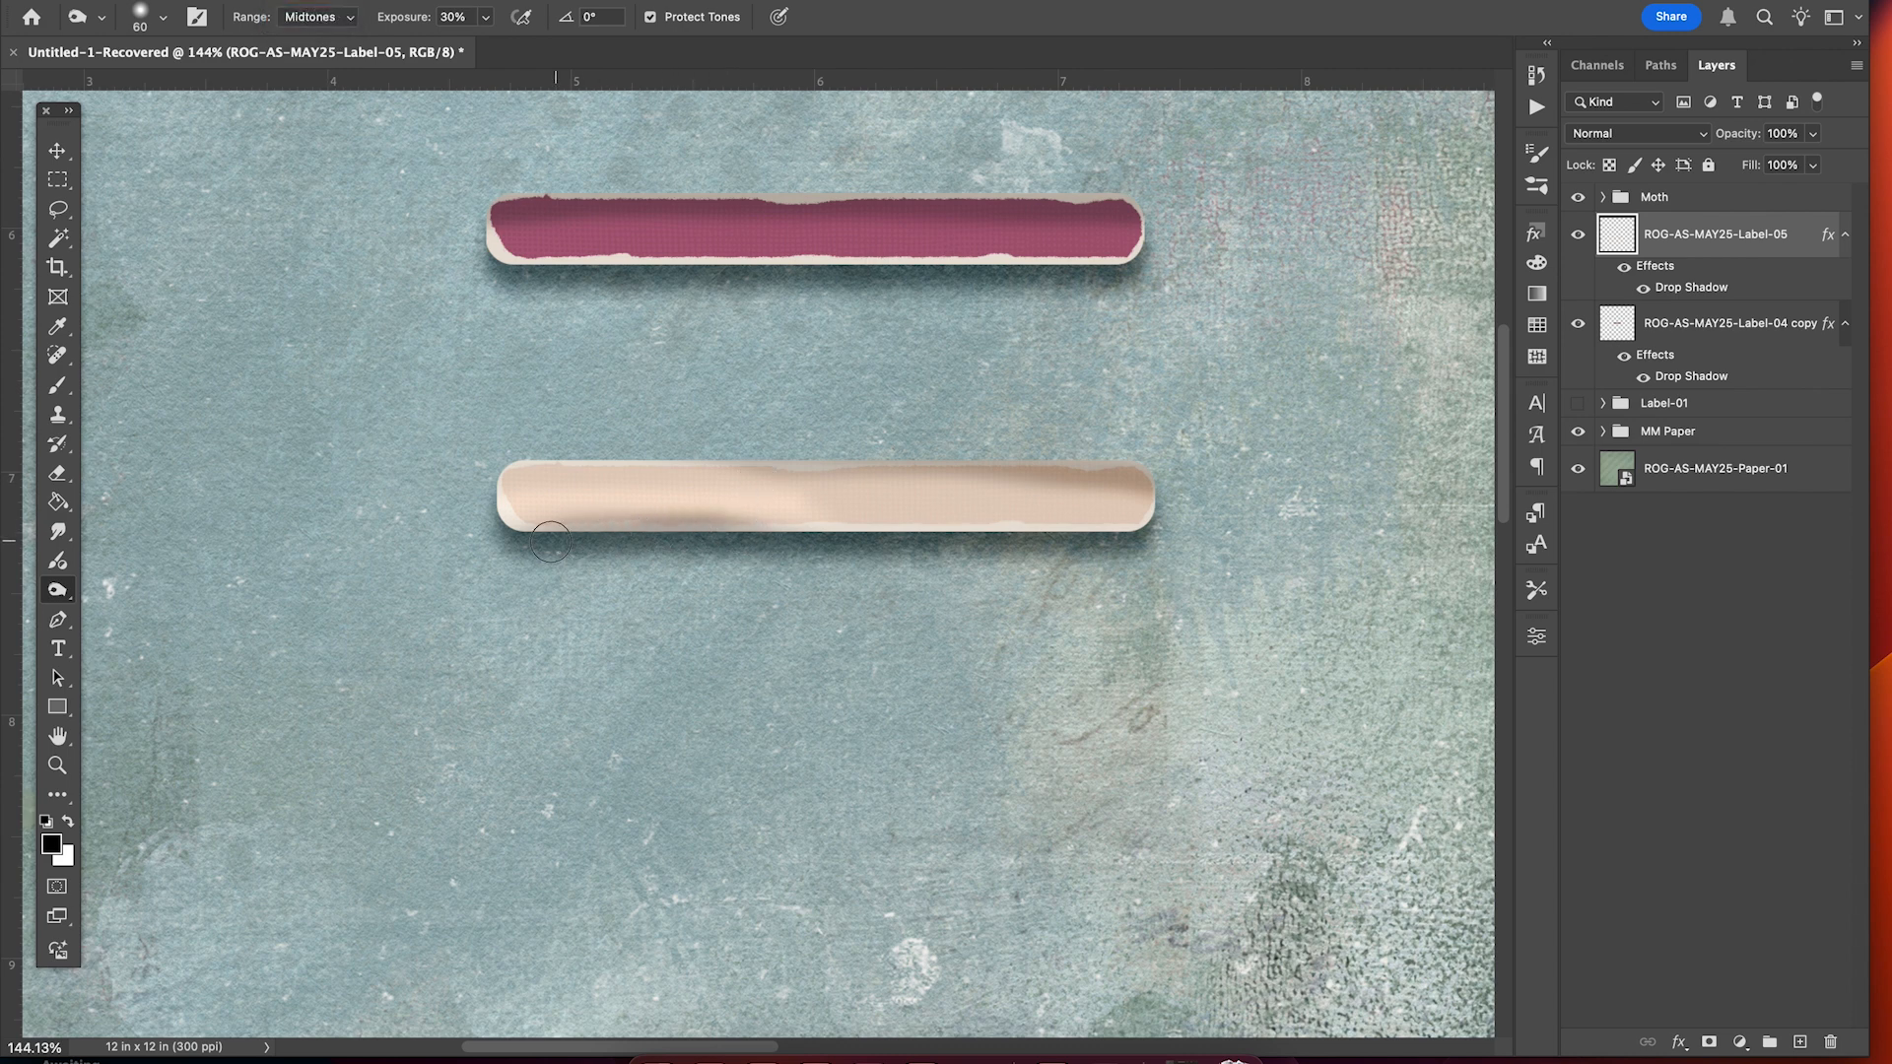
scroll(514, 612, "down", 3)
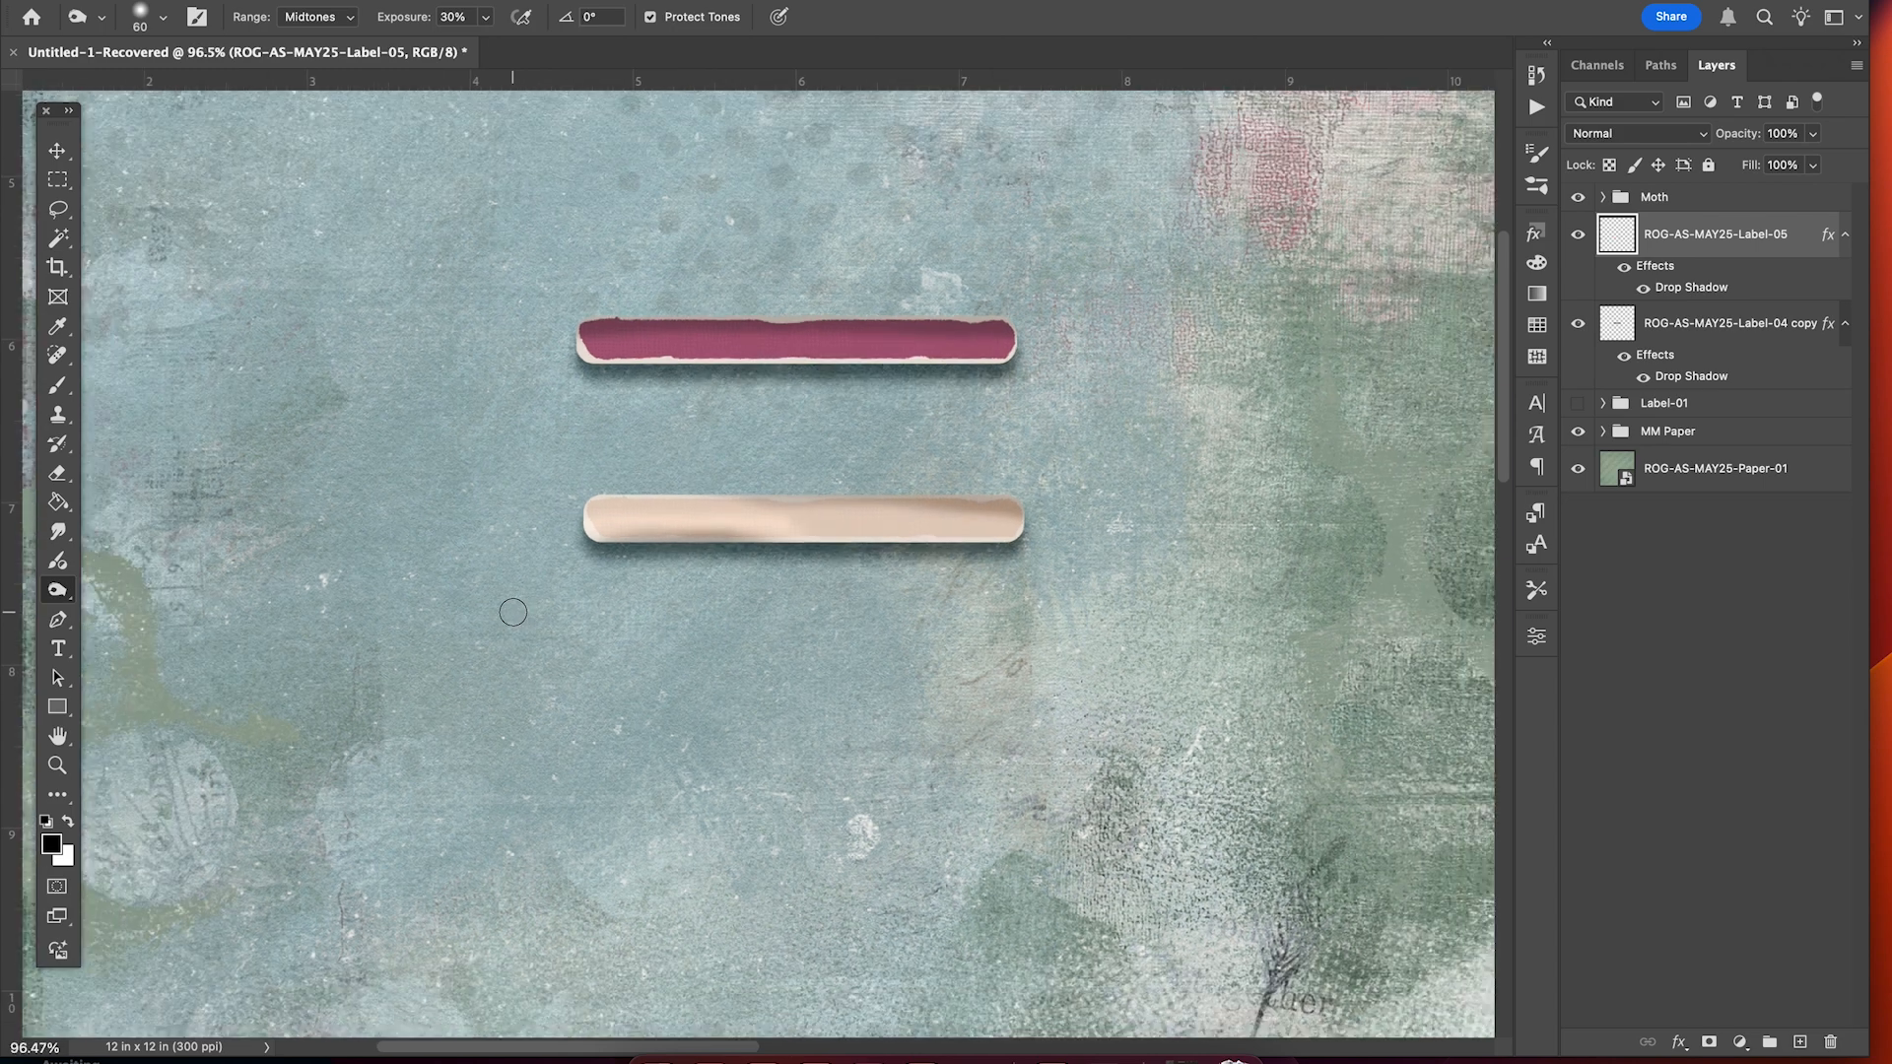
scroll(513, 612, "down", 3)
key("v")
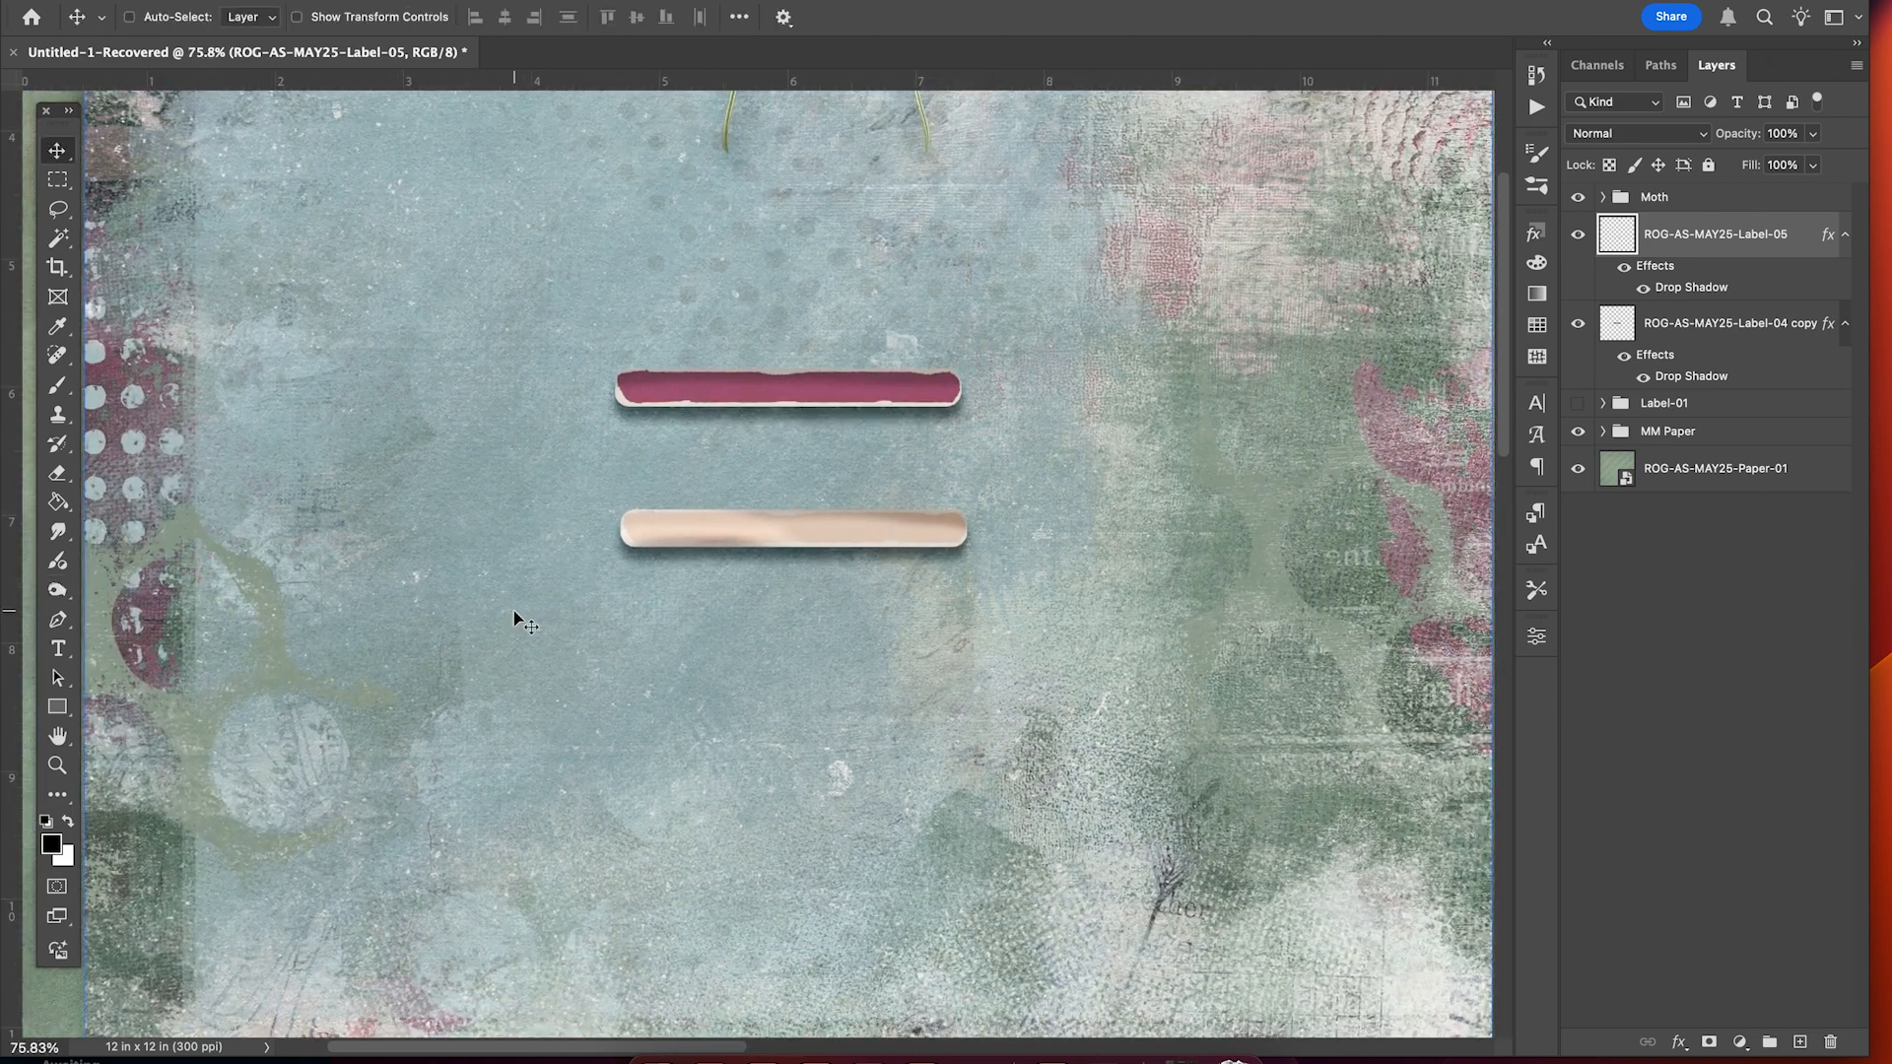
scroll(514, 619, "up", 2)
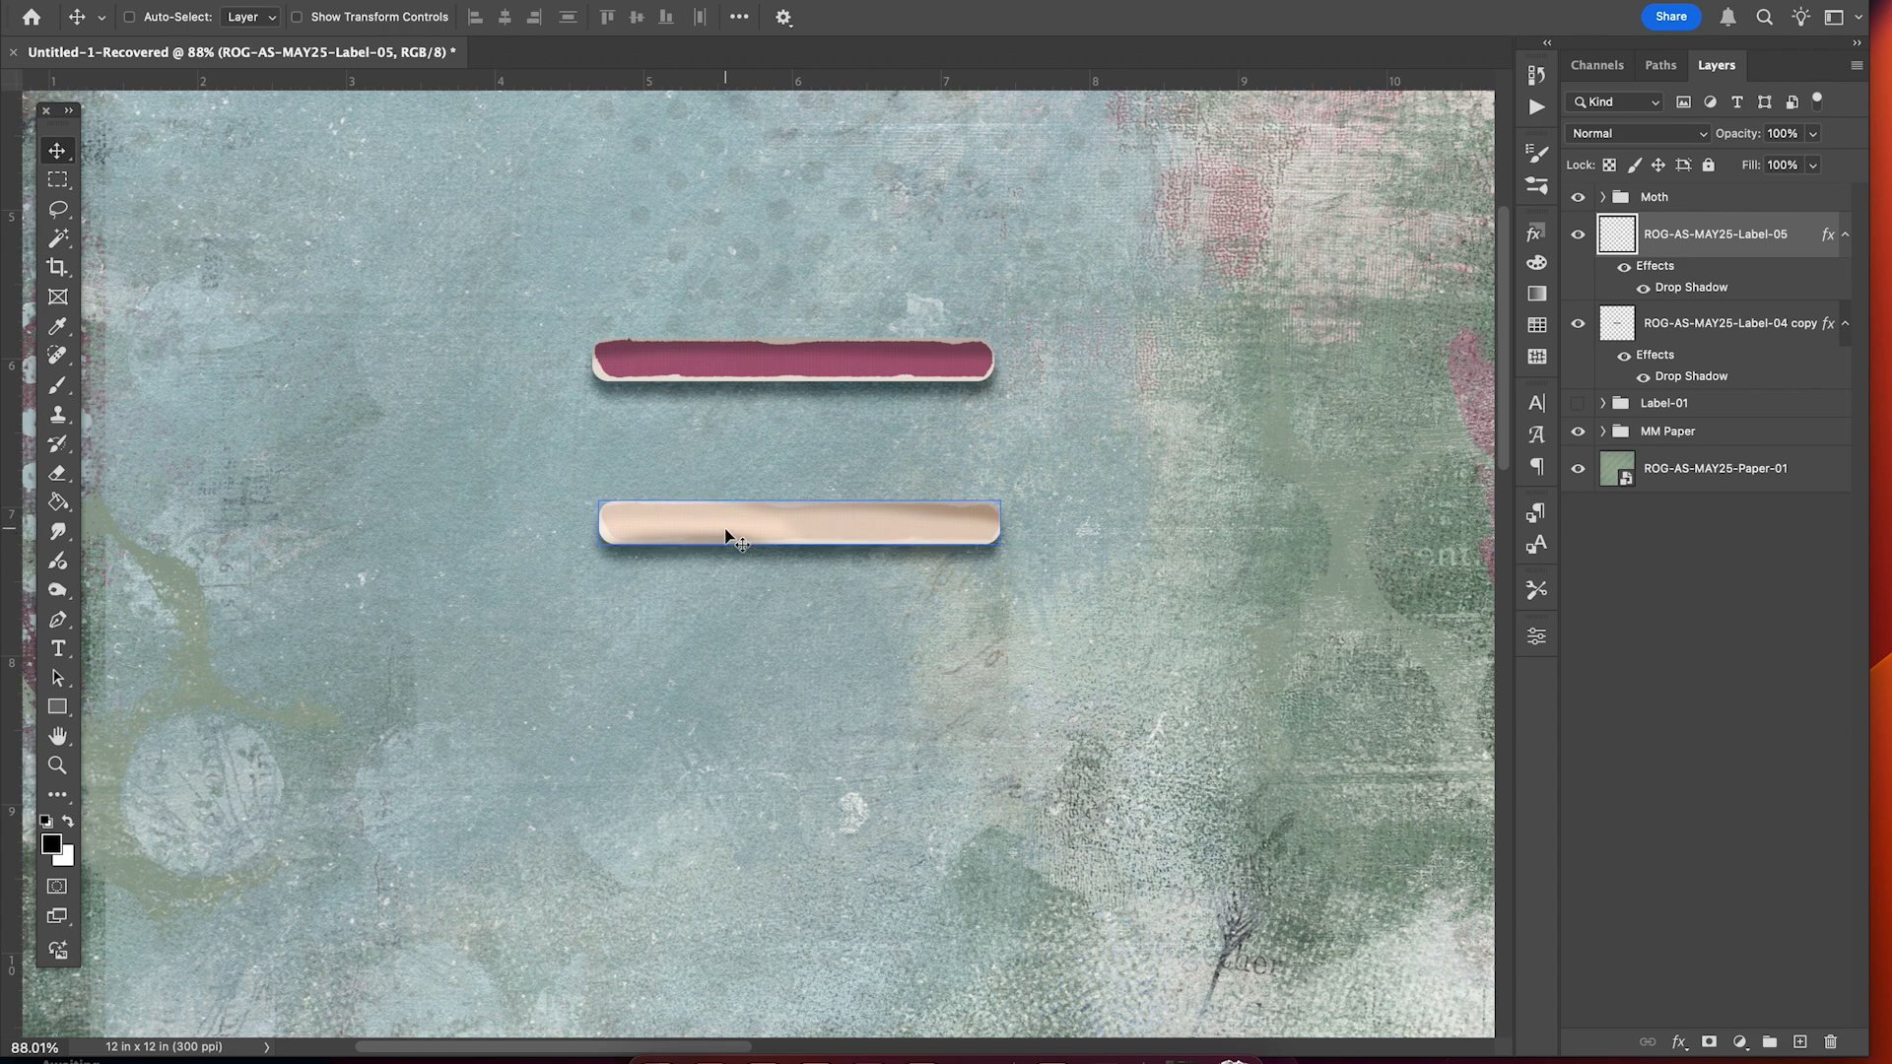
scroll(726, 537, "up", 3)
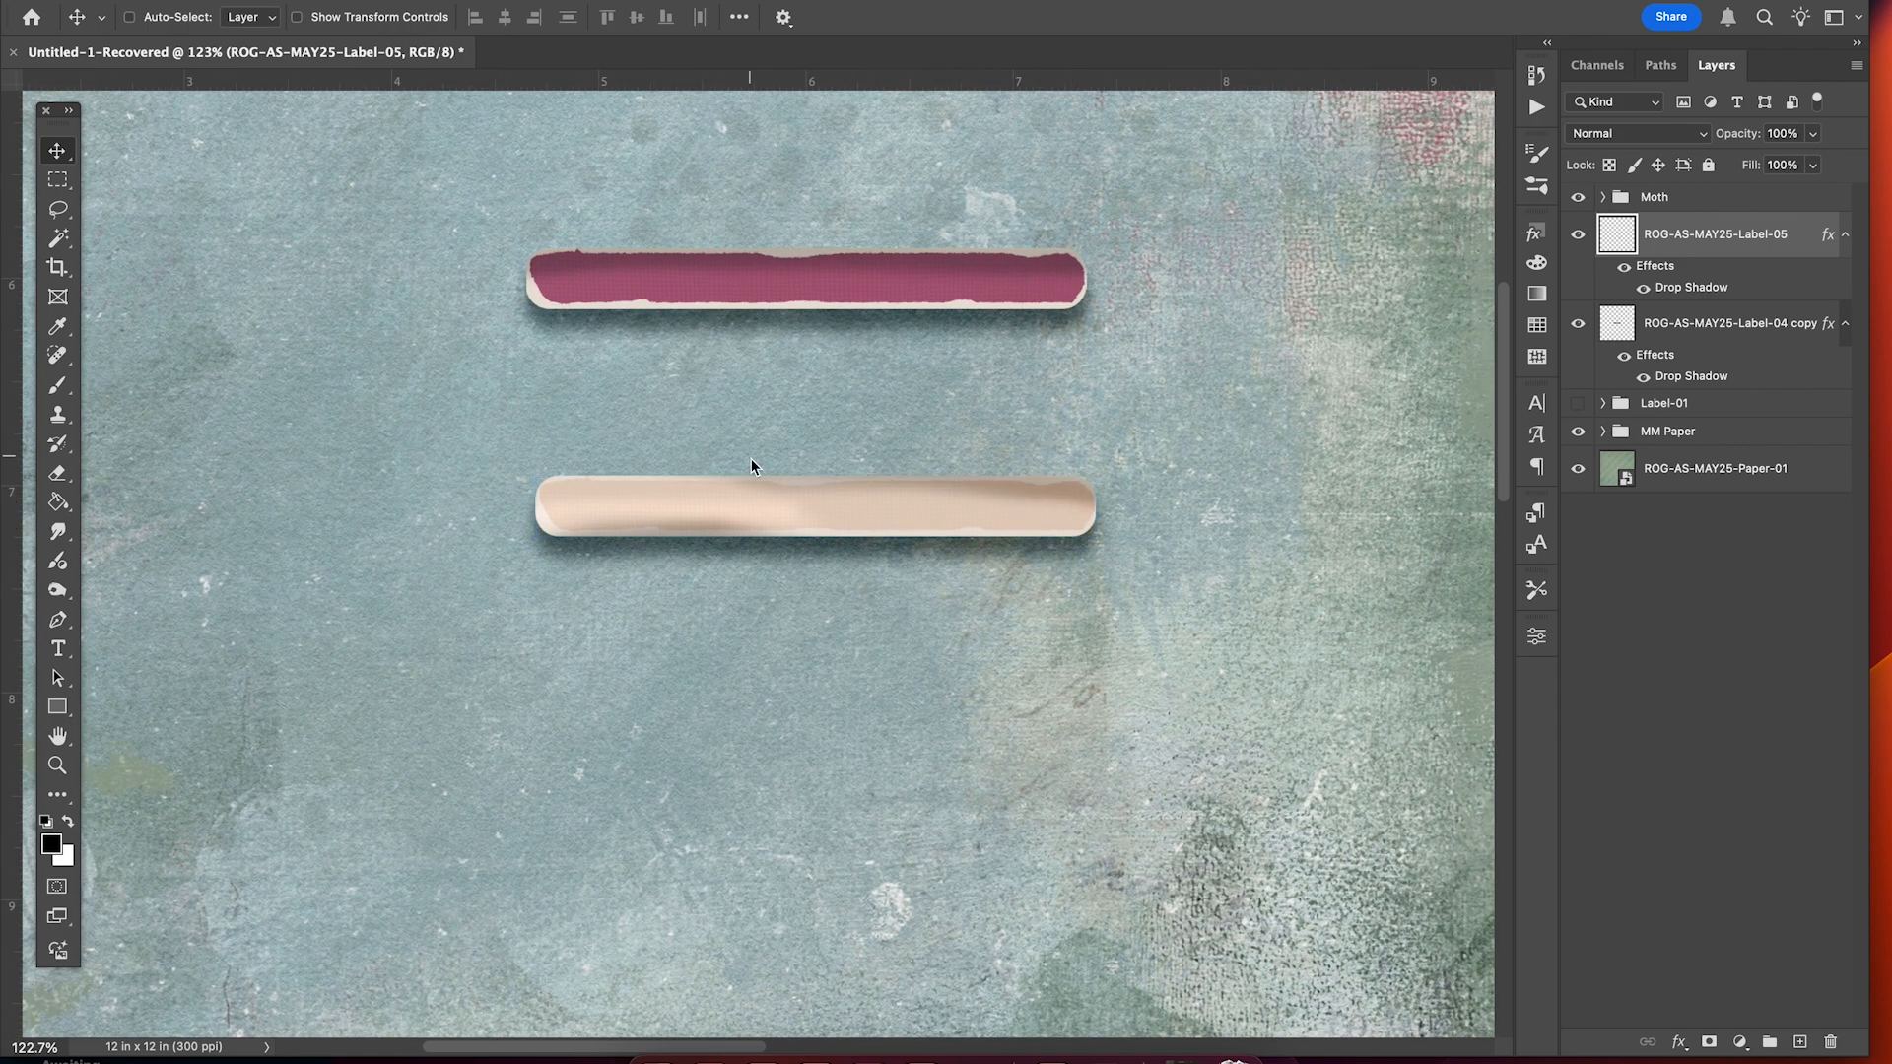
key("super+minus")
scroll(972, 502, "down", 6)
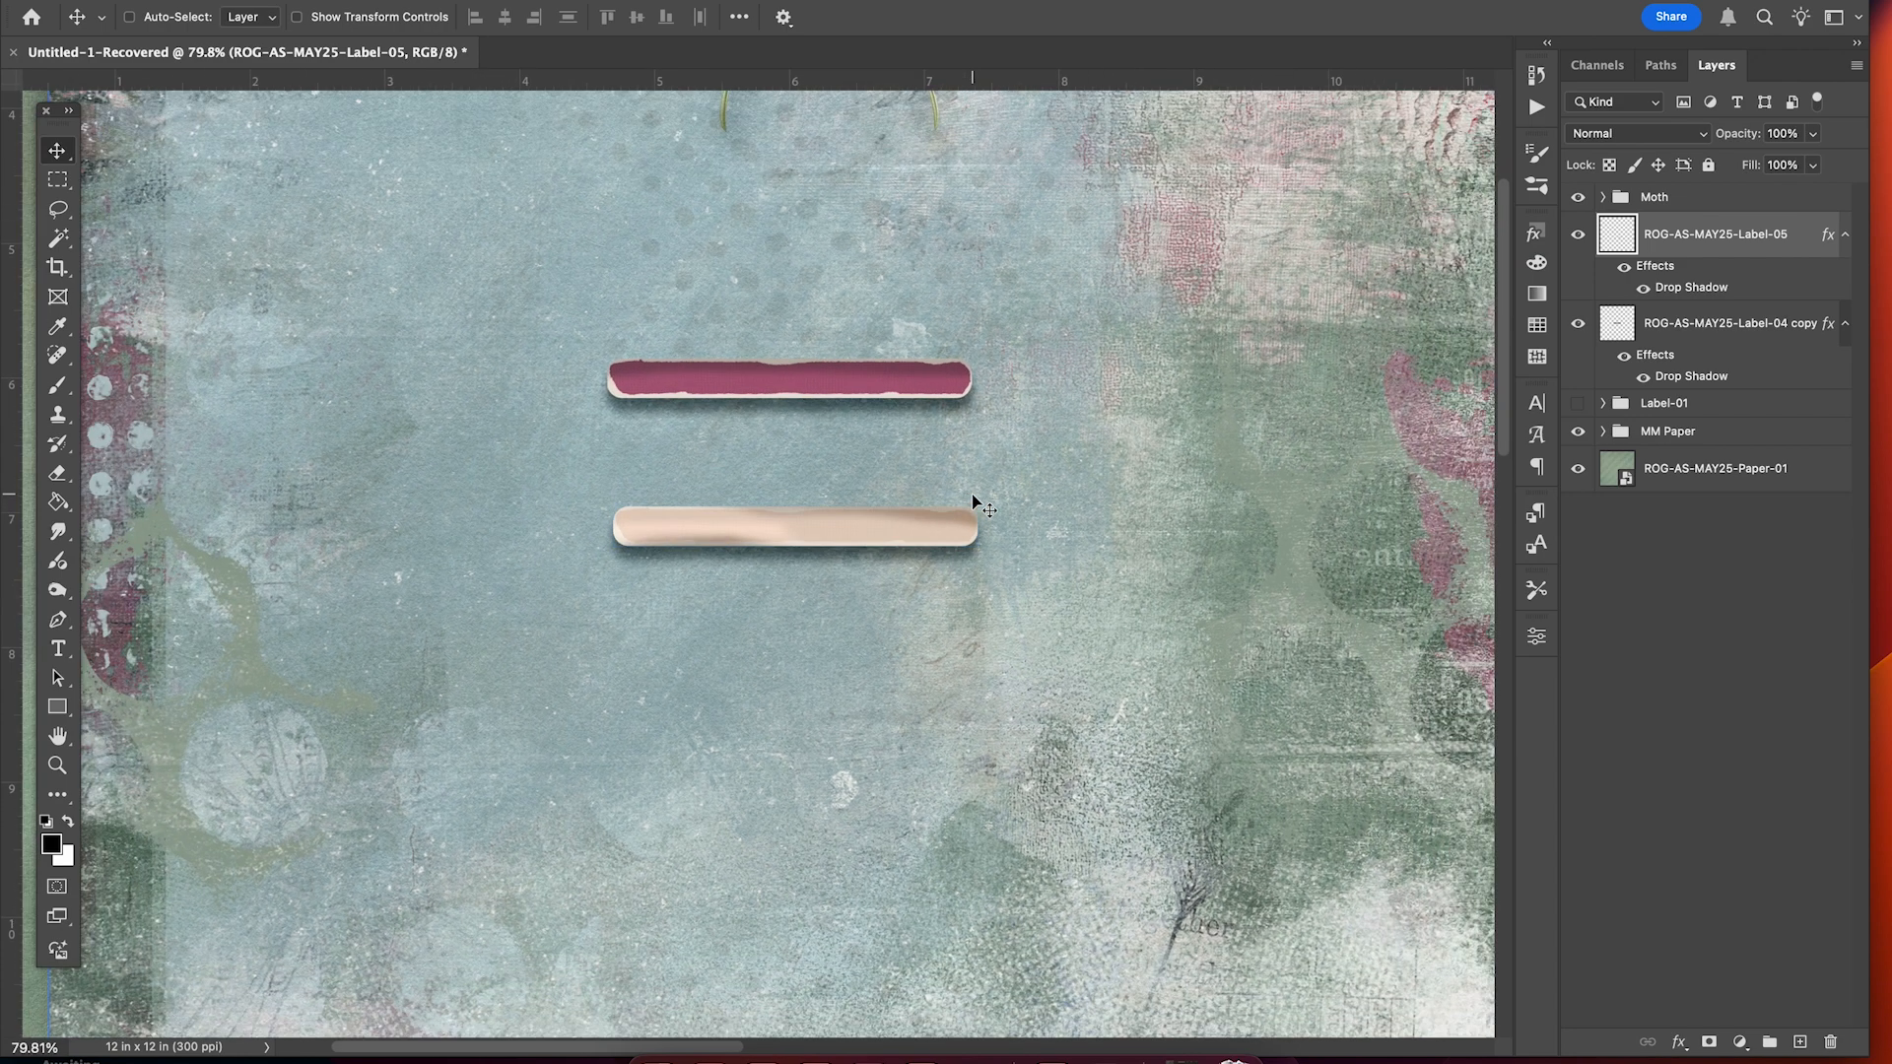
scroll(972, 500, "up", 3)
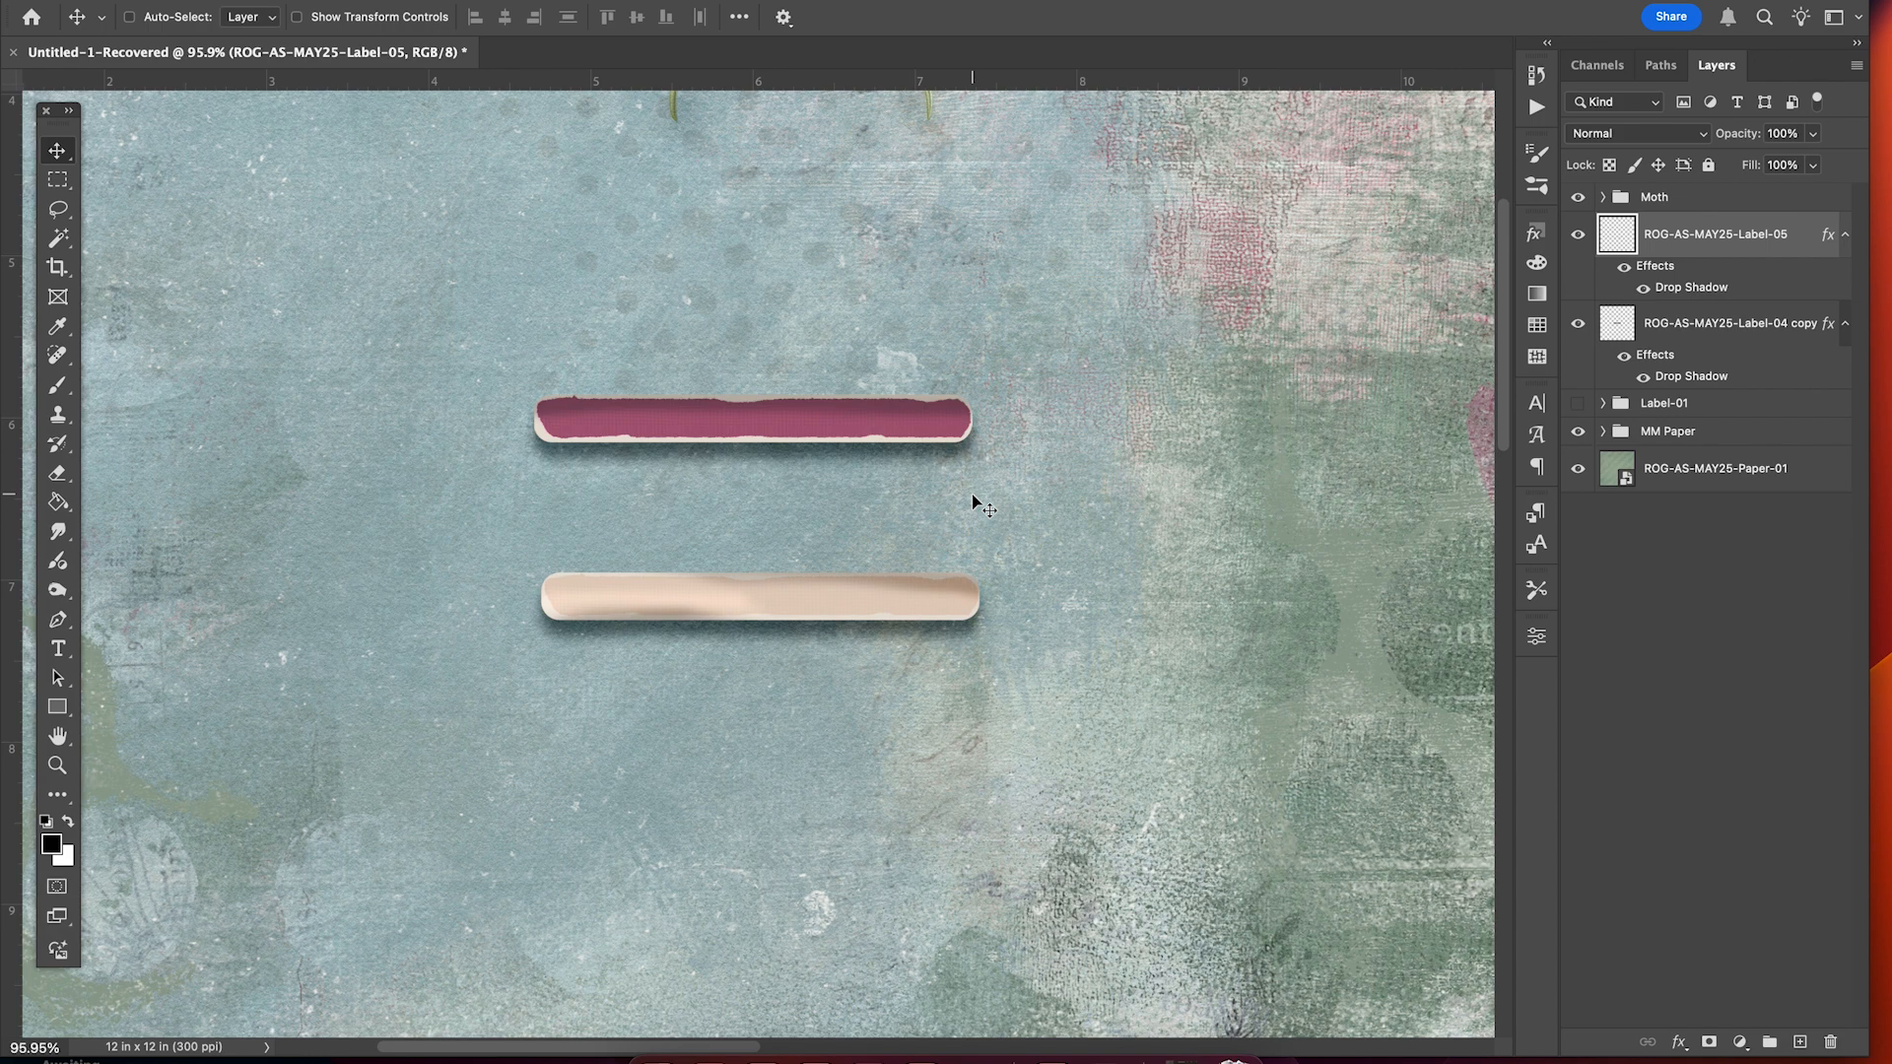
scroll(982, 670, "down", 3)
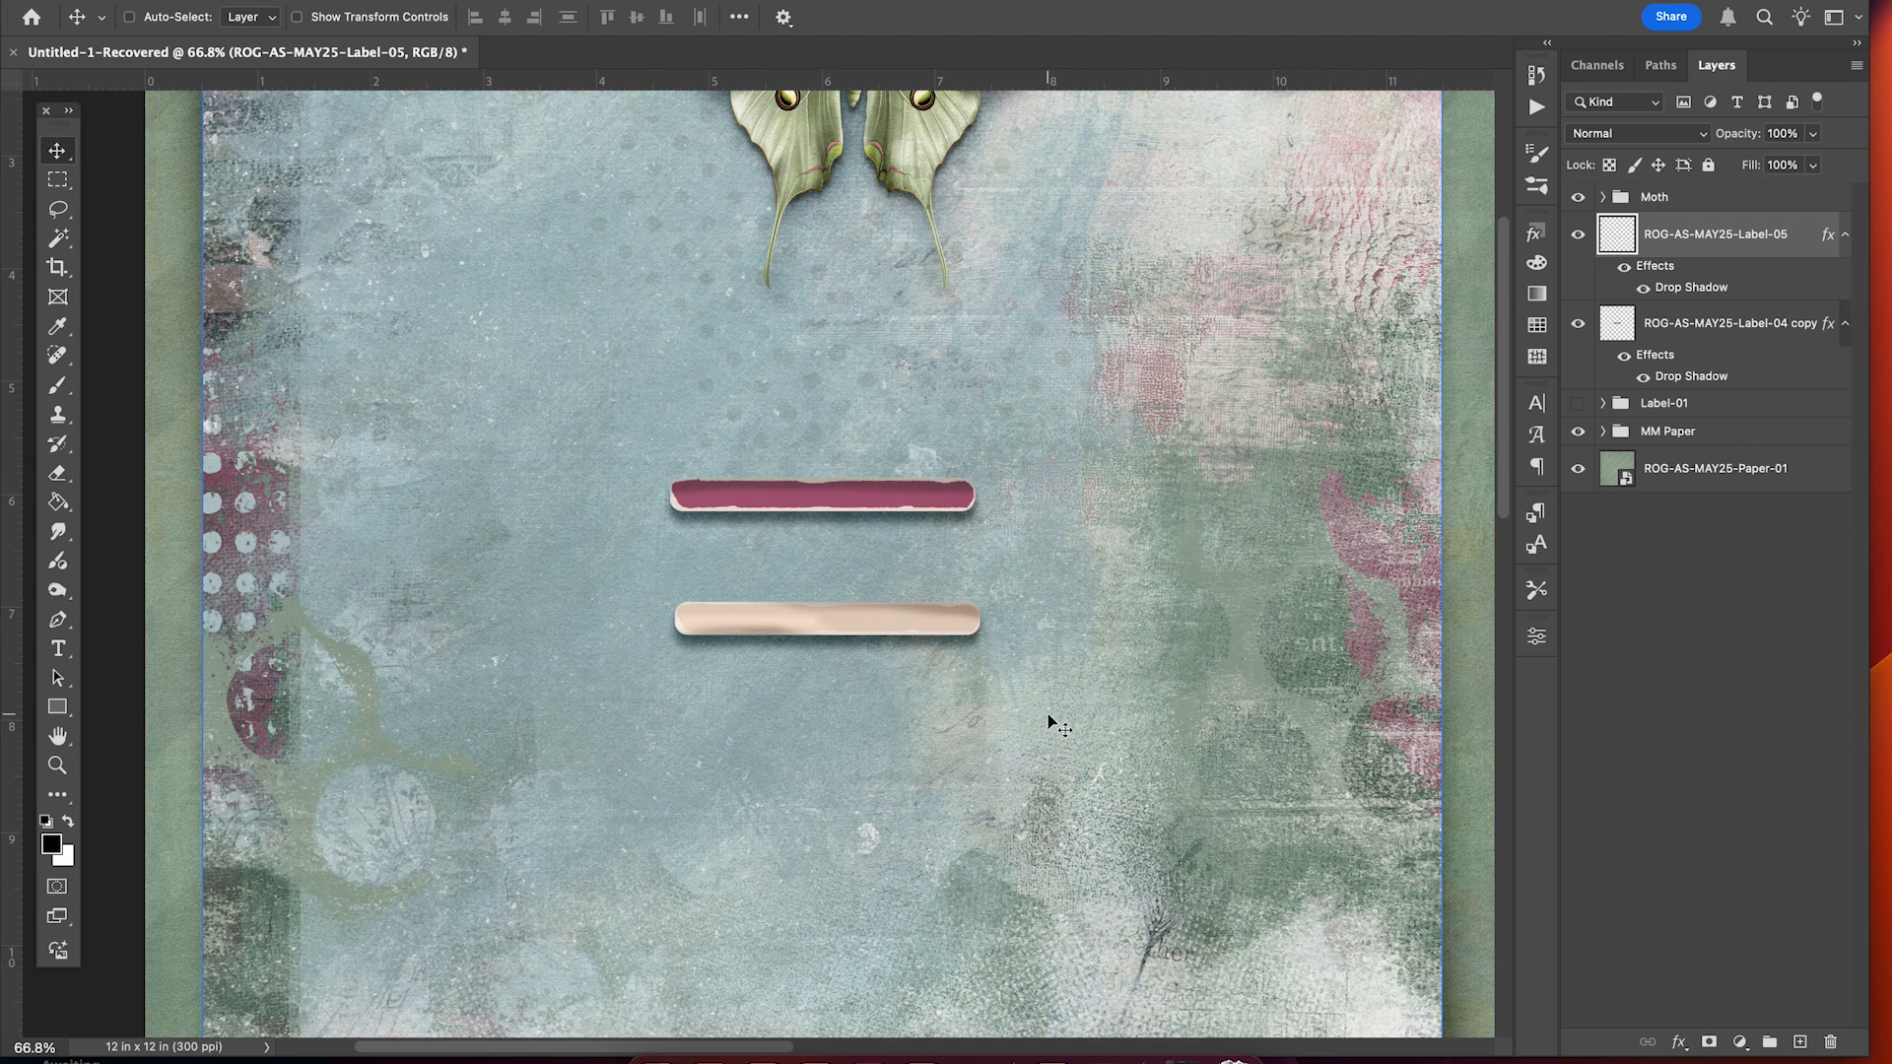
scroll(1047, 719, "up", 3)
scroll(1062, 639, "up", 3)
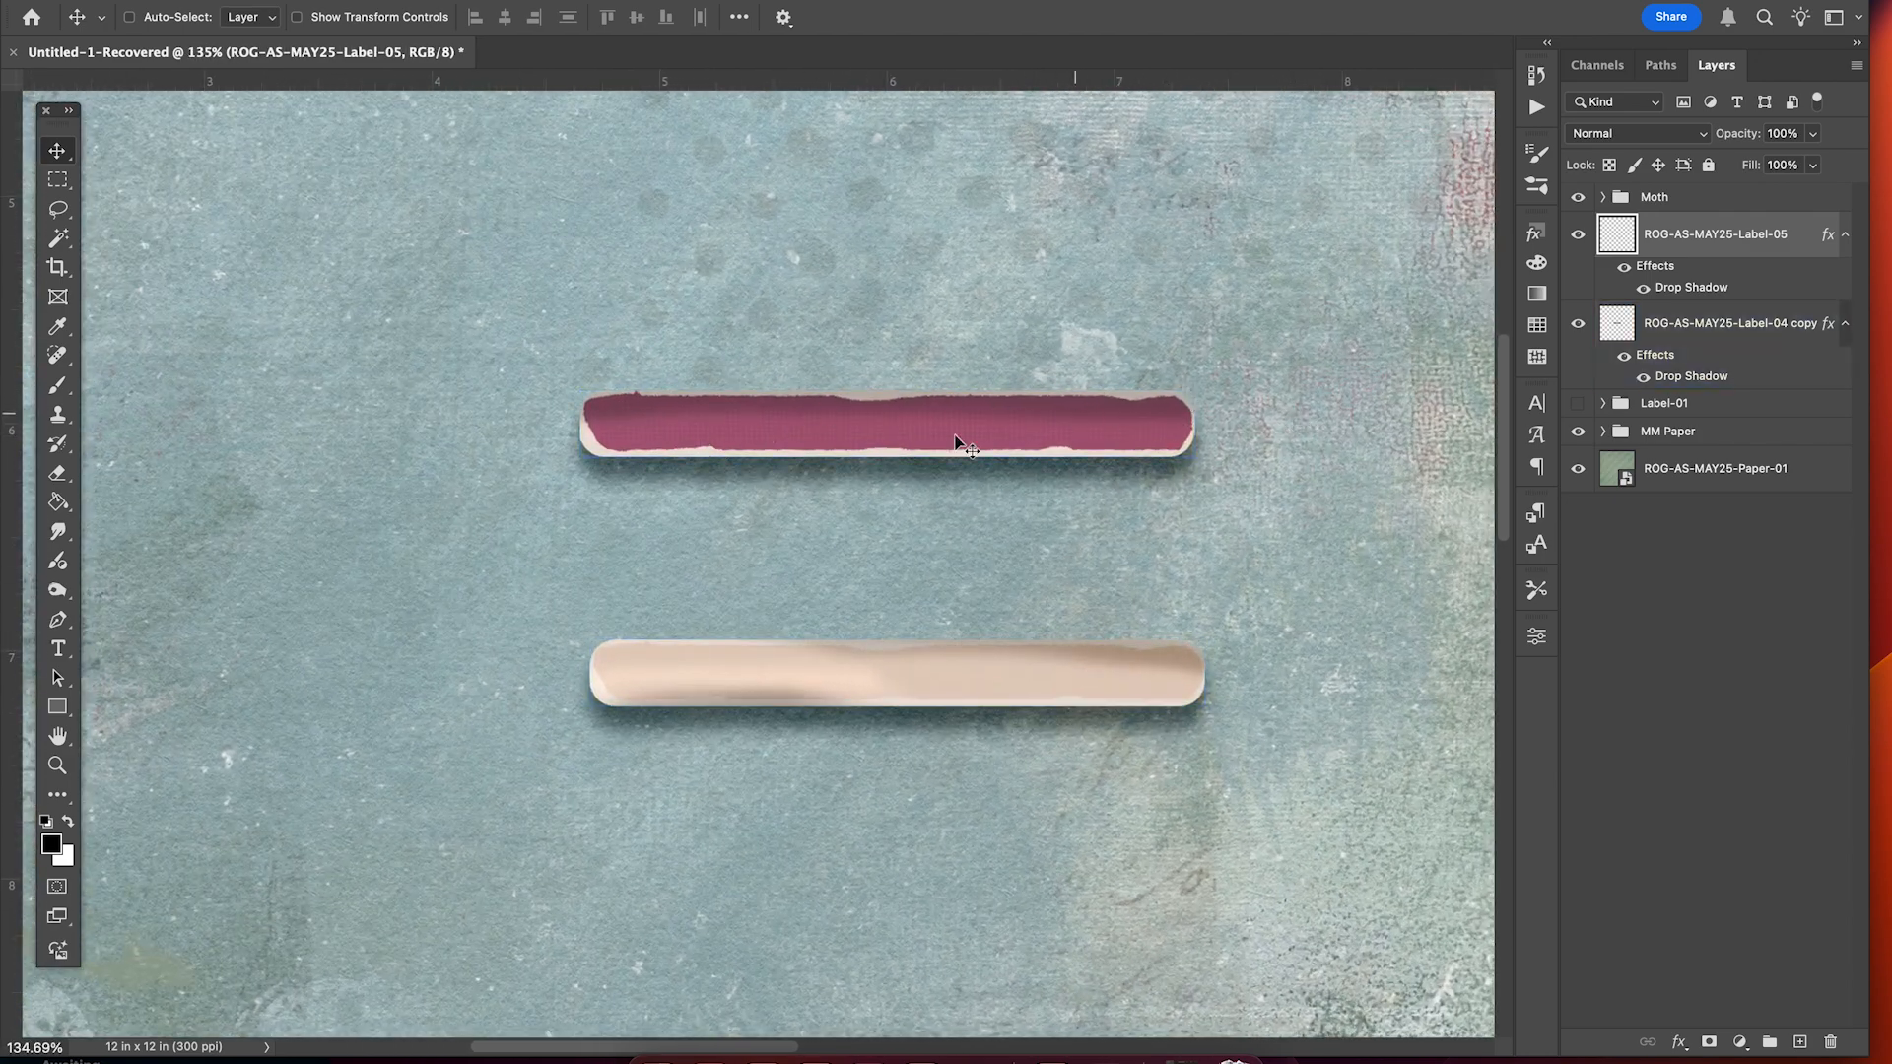
scroll(916, 459, "down", 3)
scroll(912, 463, "down", 2)
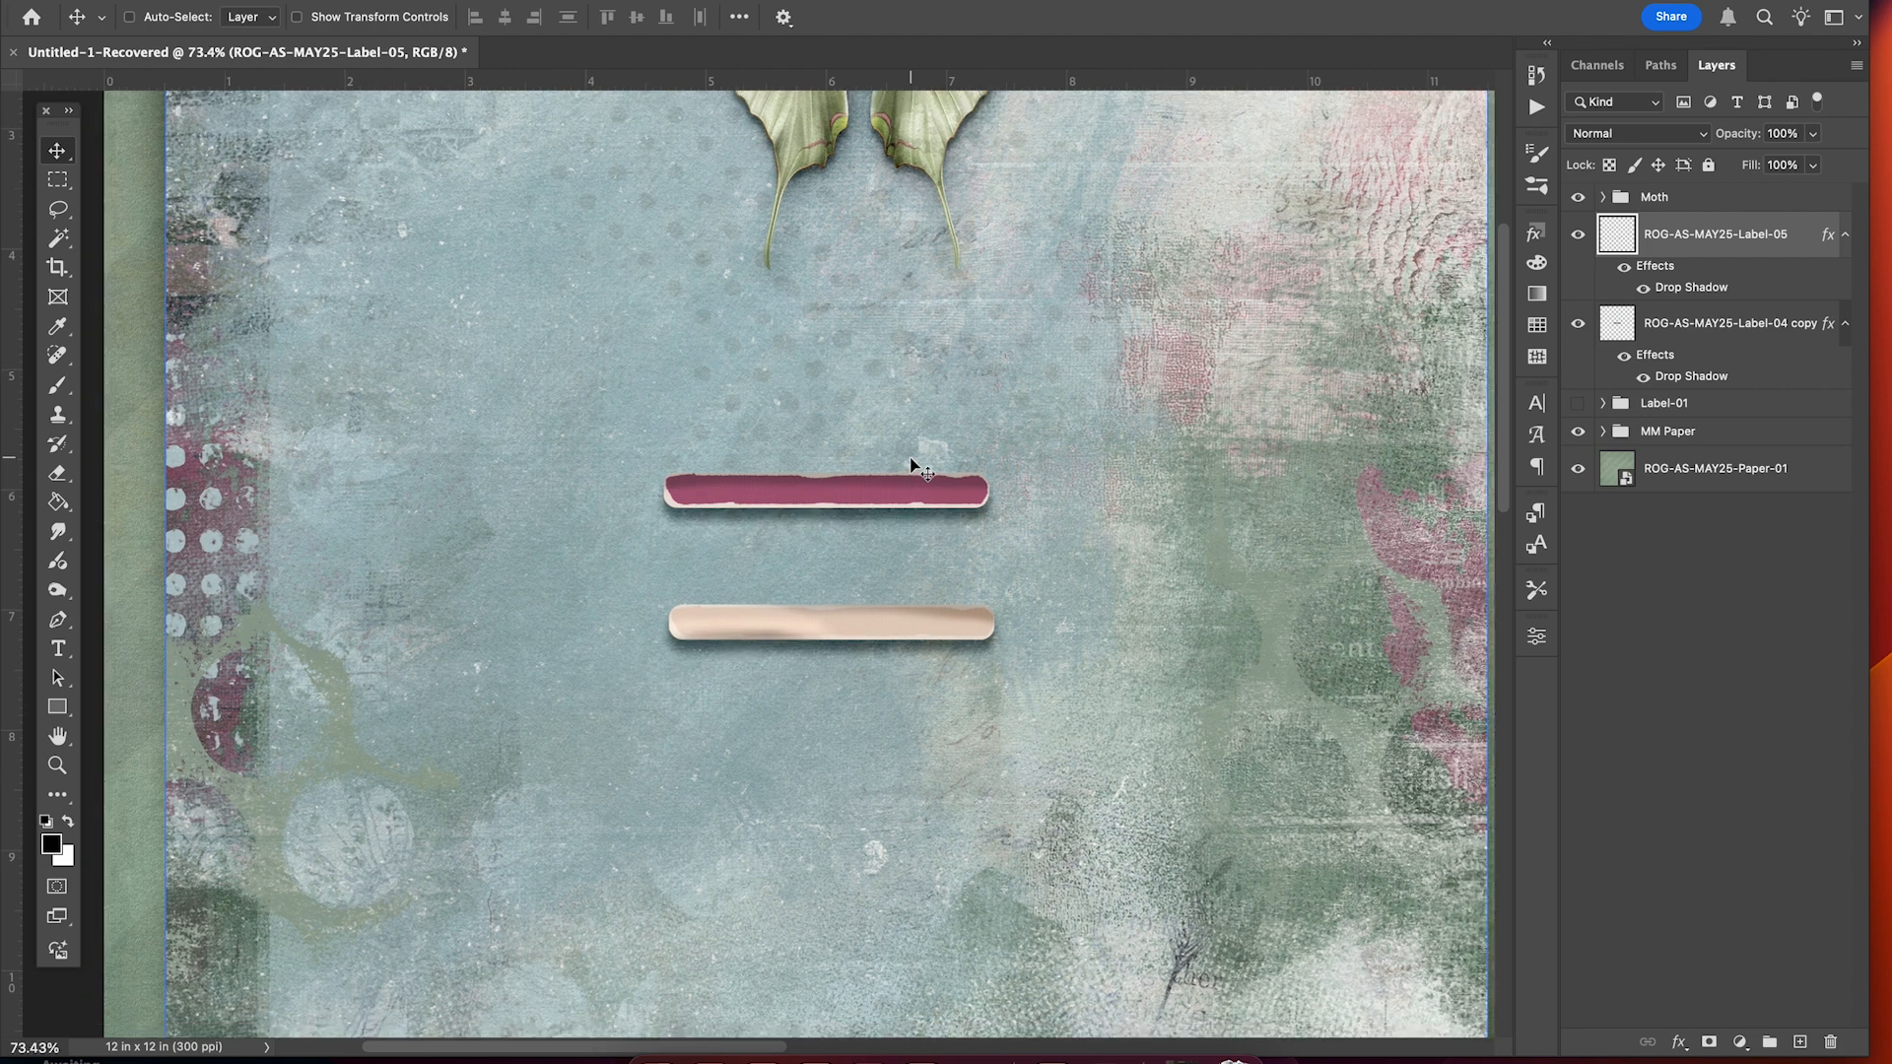
scroll(912, 463, "up", 4)
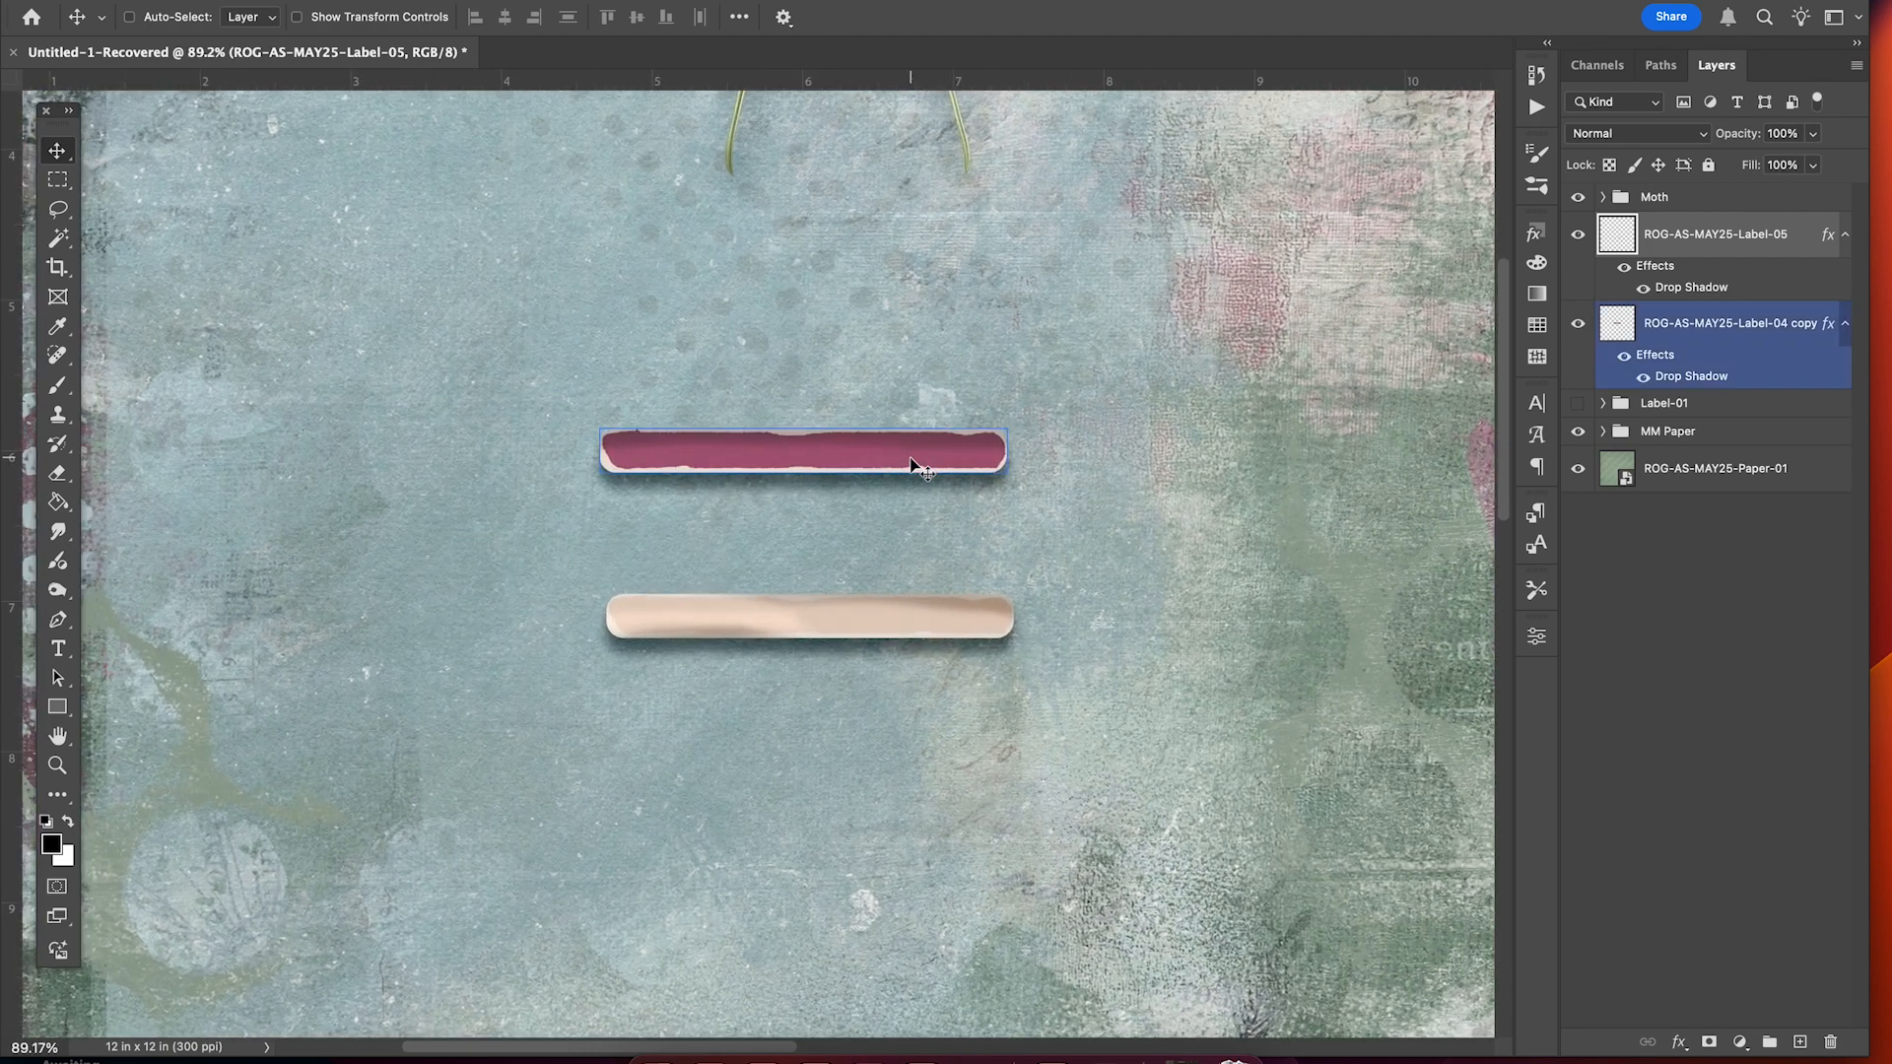
scroll(911, 458, "up", 1)
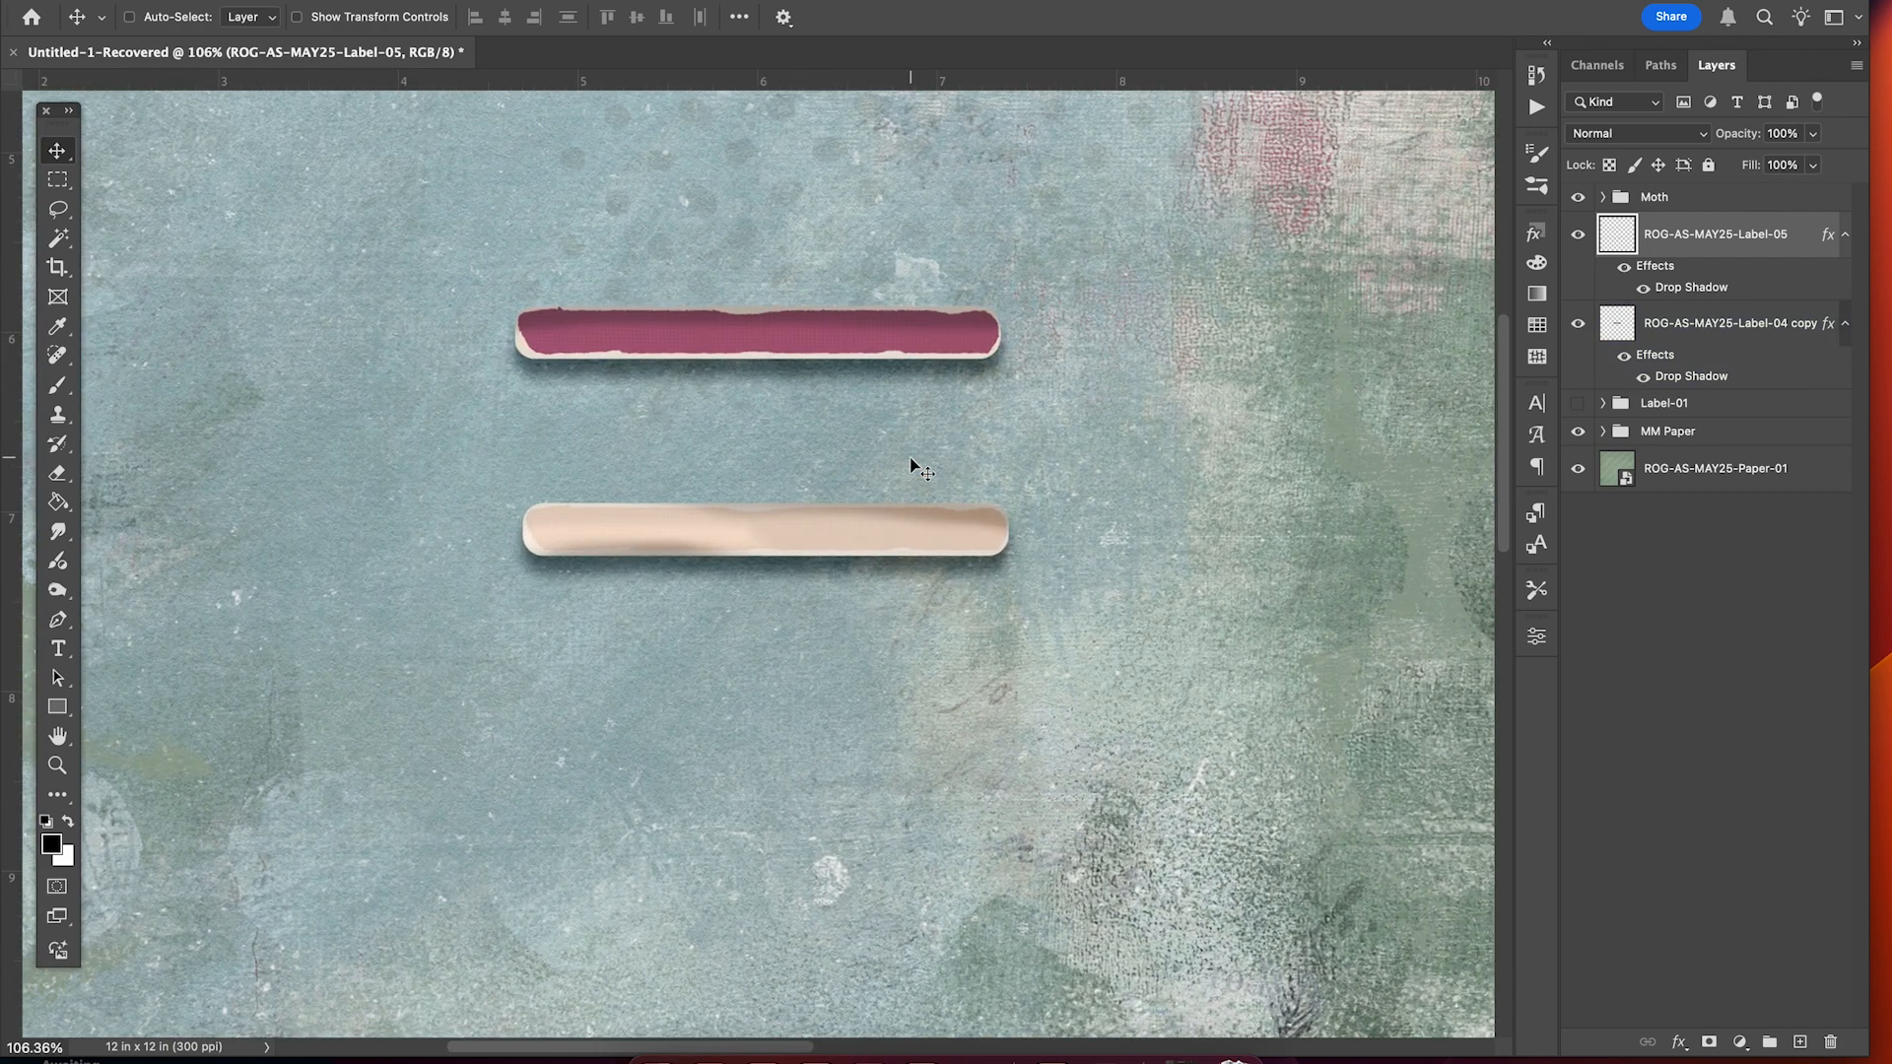
scroll(912, 465, "down", 1)
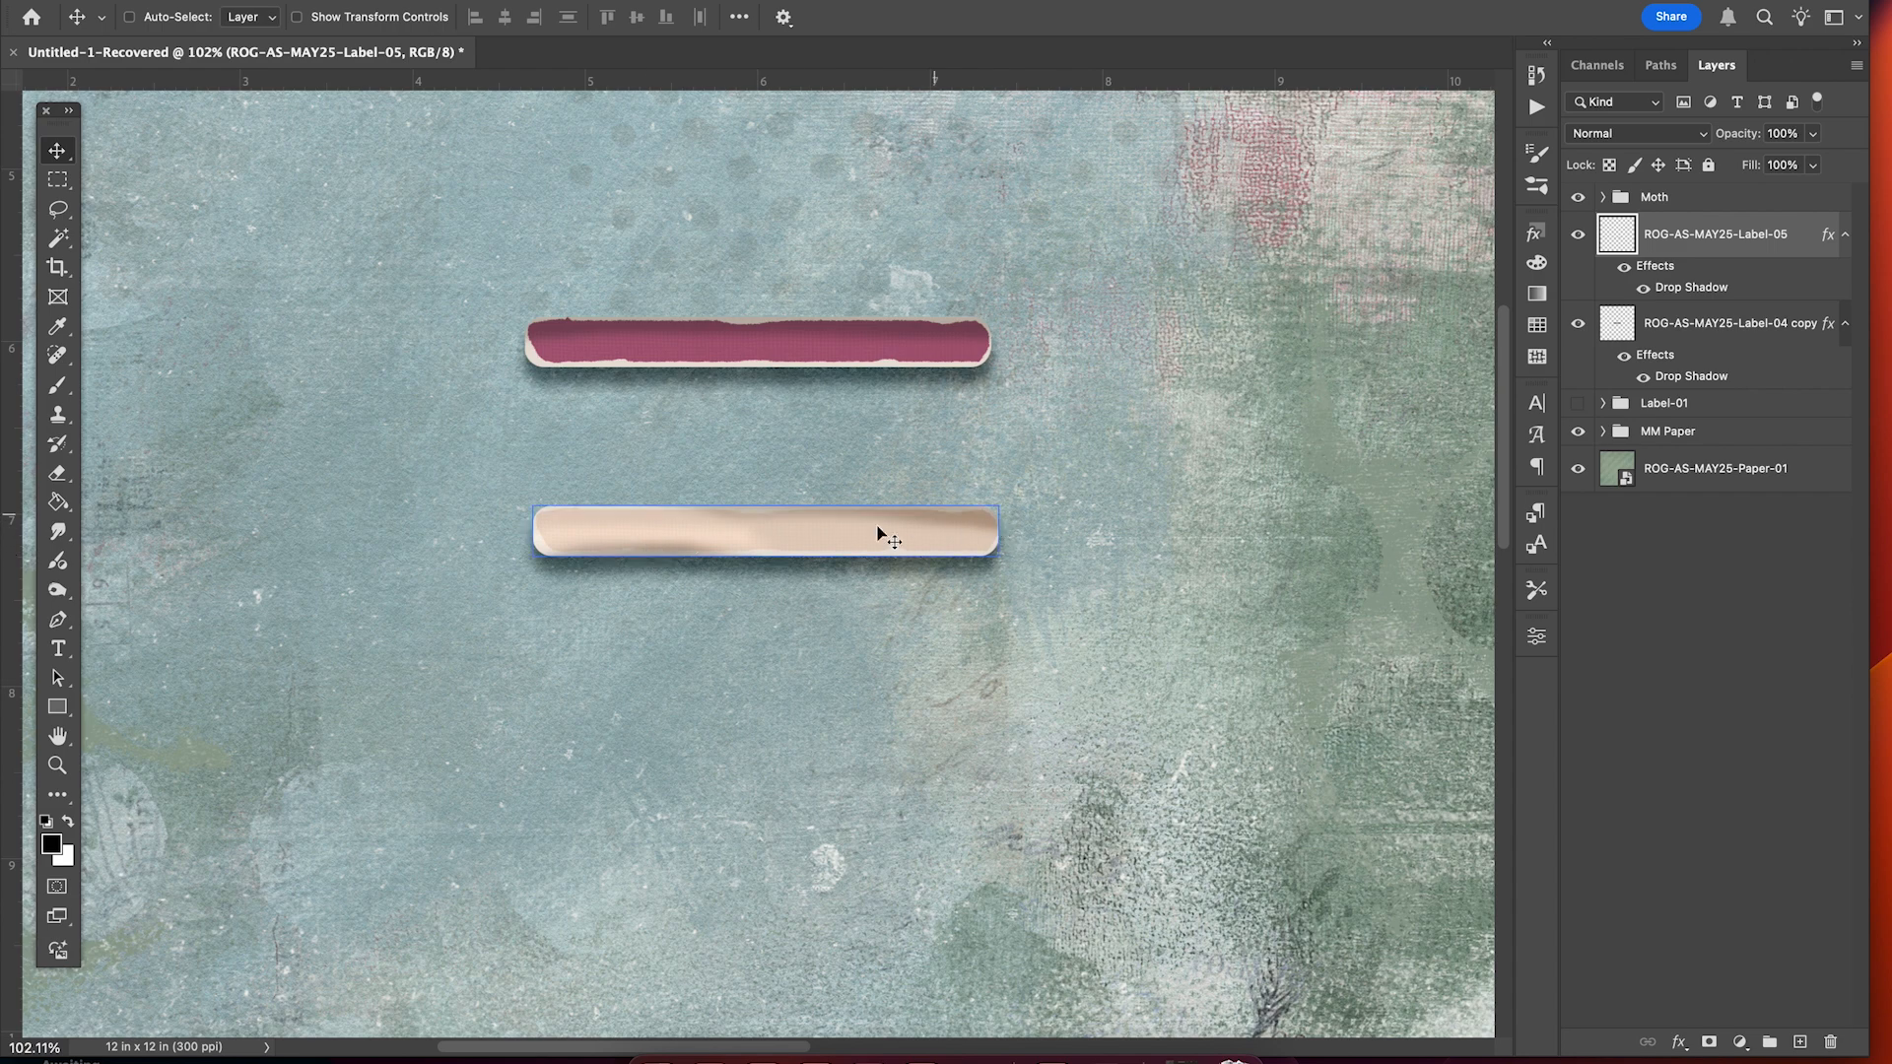
scroll(923, 540, "up", 3)
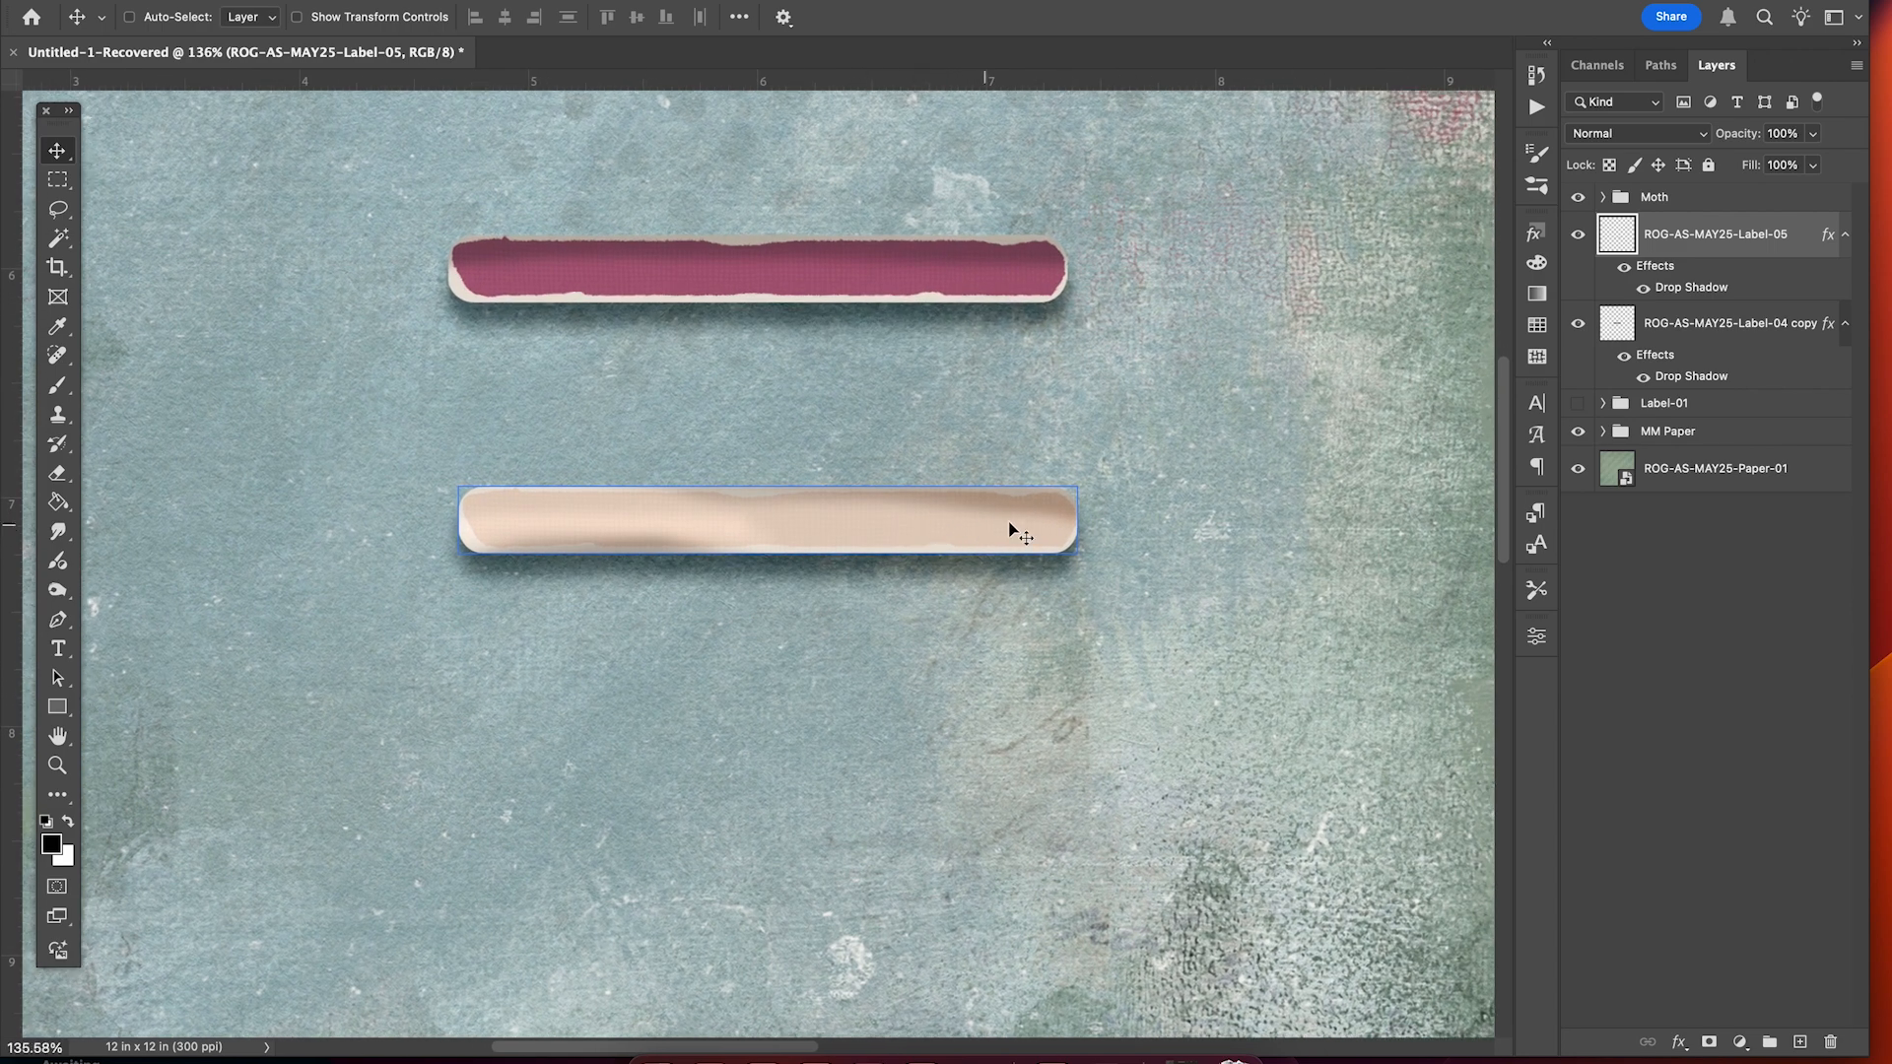
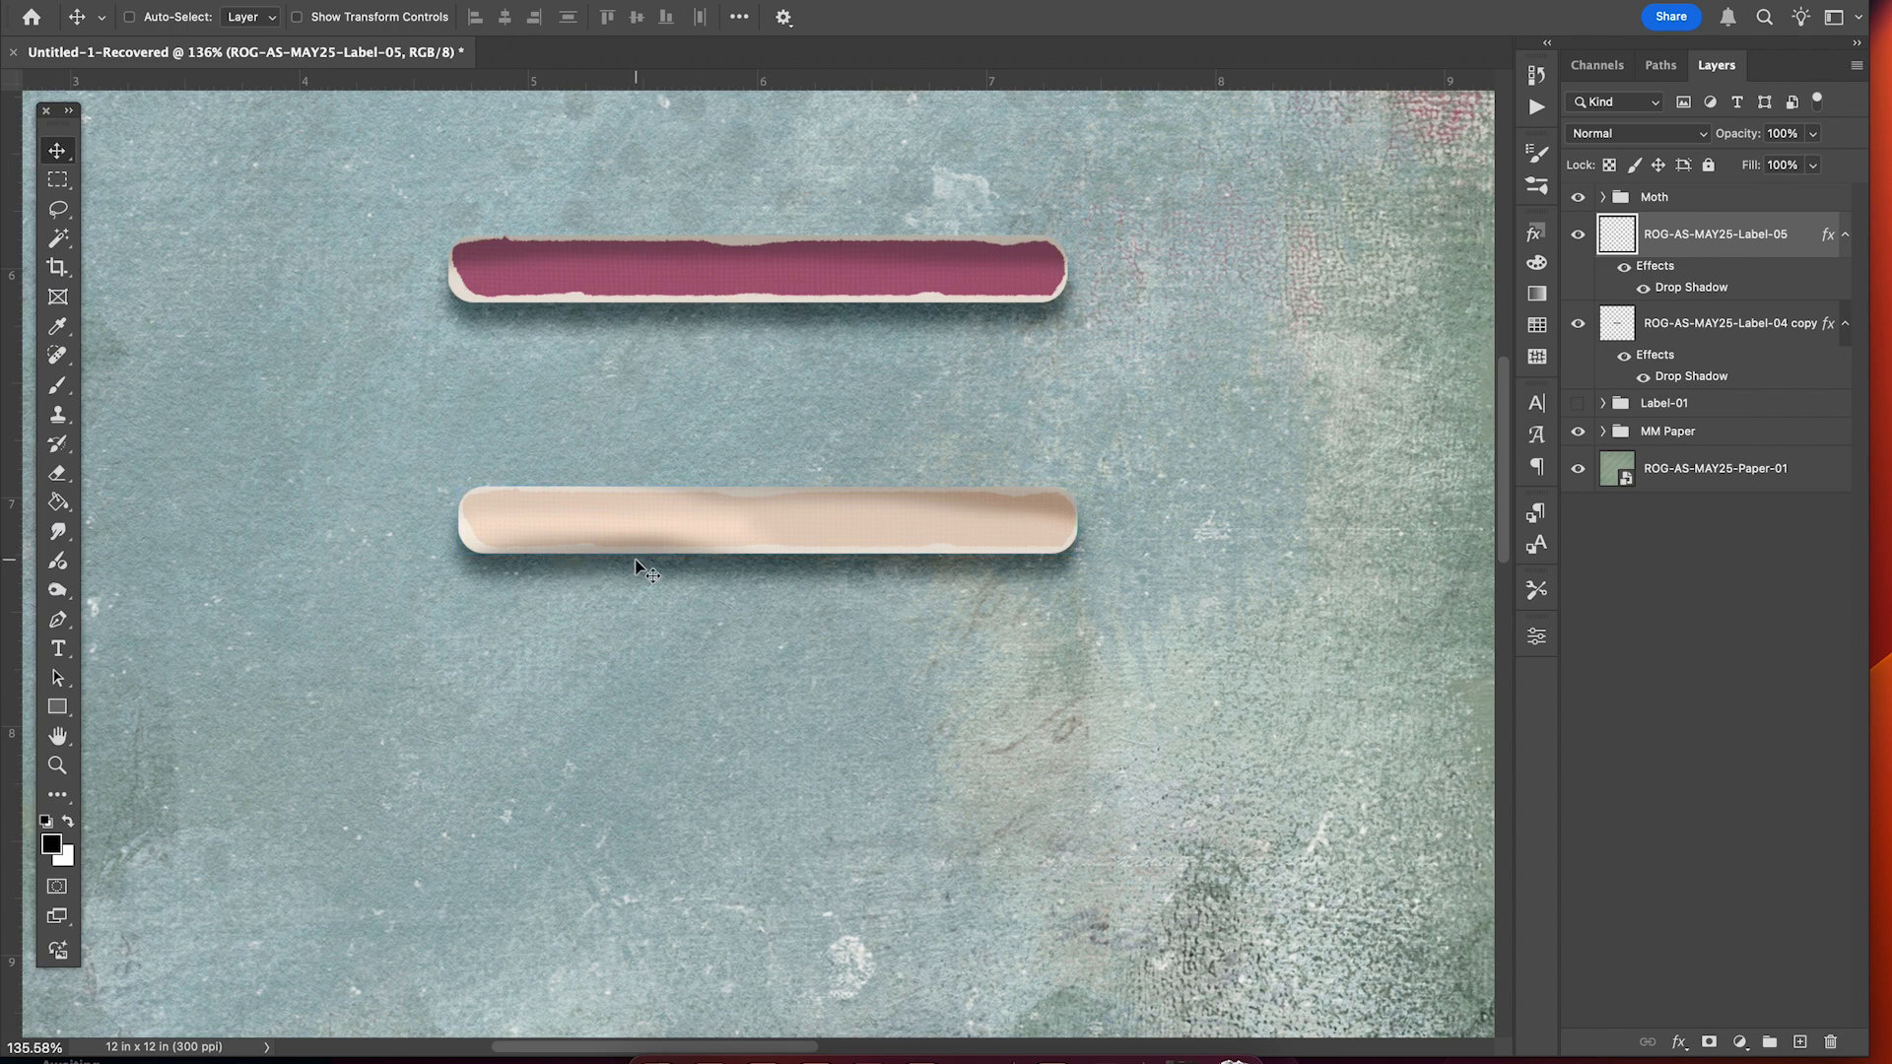
Zoom out on the layered page and bring up a Finder window to fetch label images.
scroll(635, 560, "down", 3)
scroll(635, 559, "down", 2)
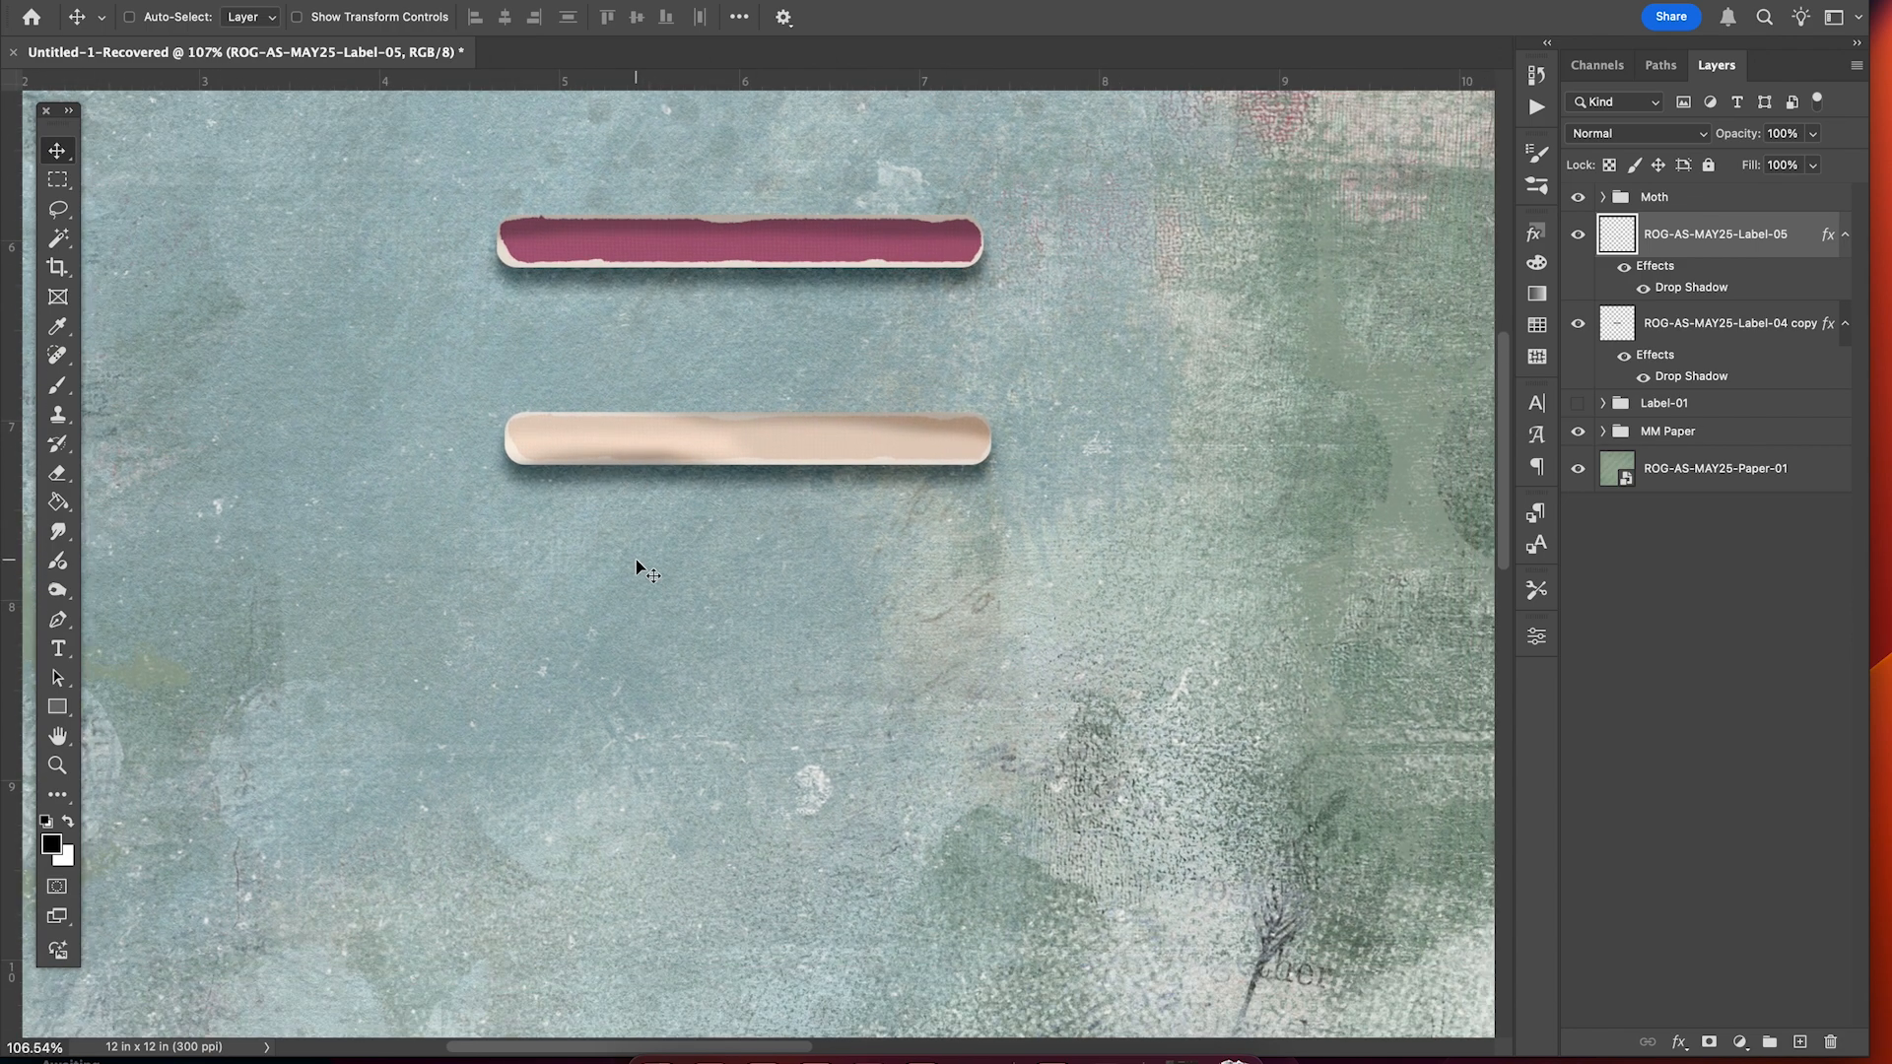
left_click(658, 1056)
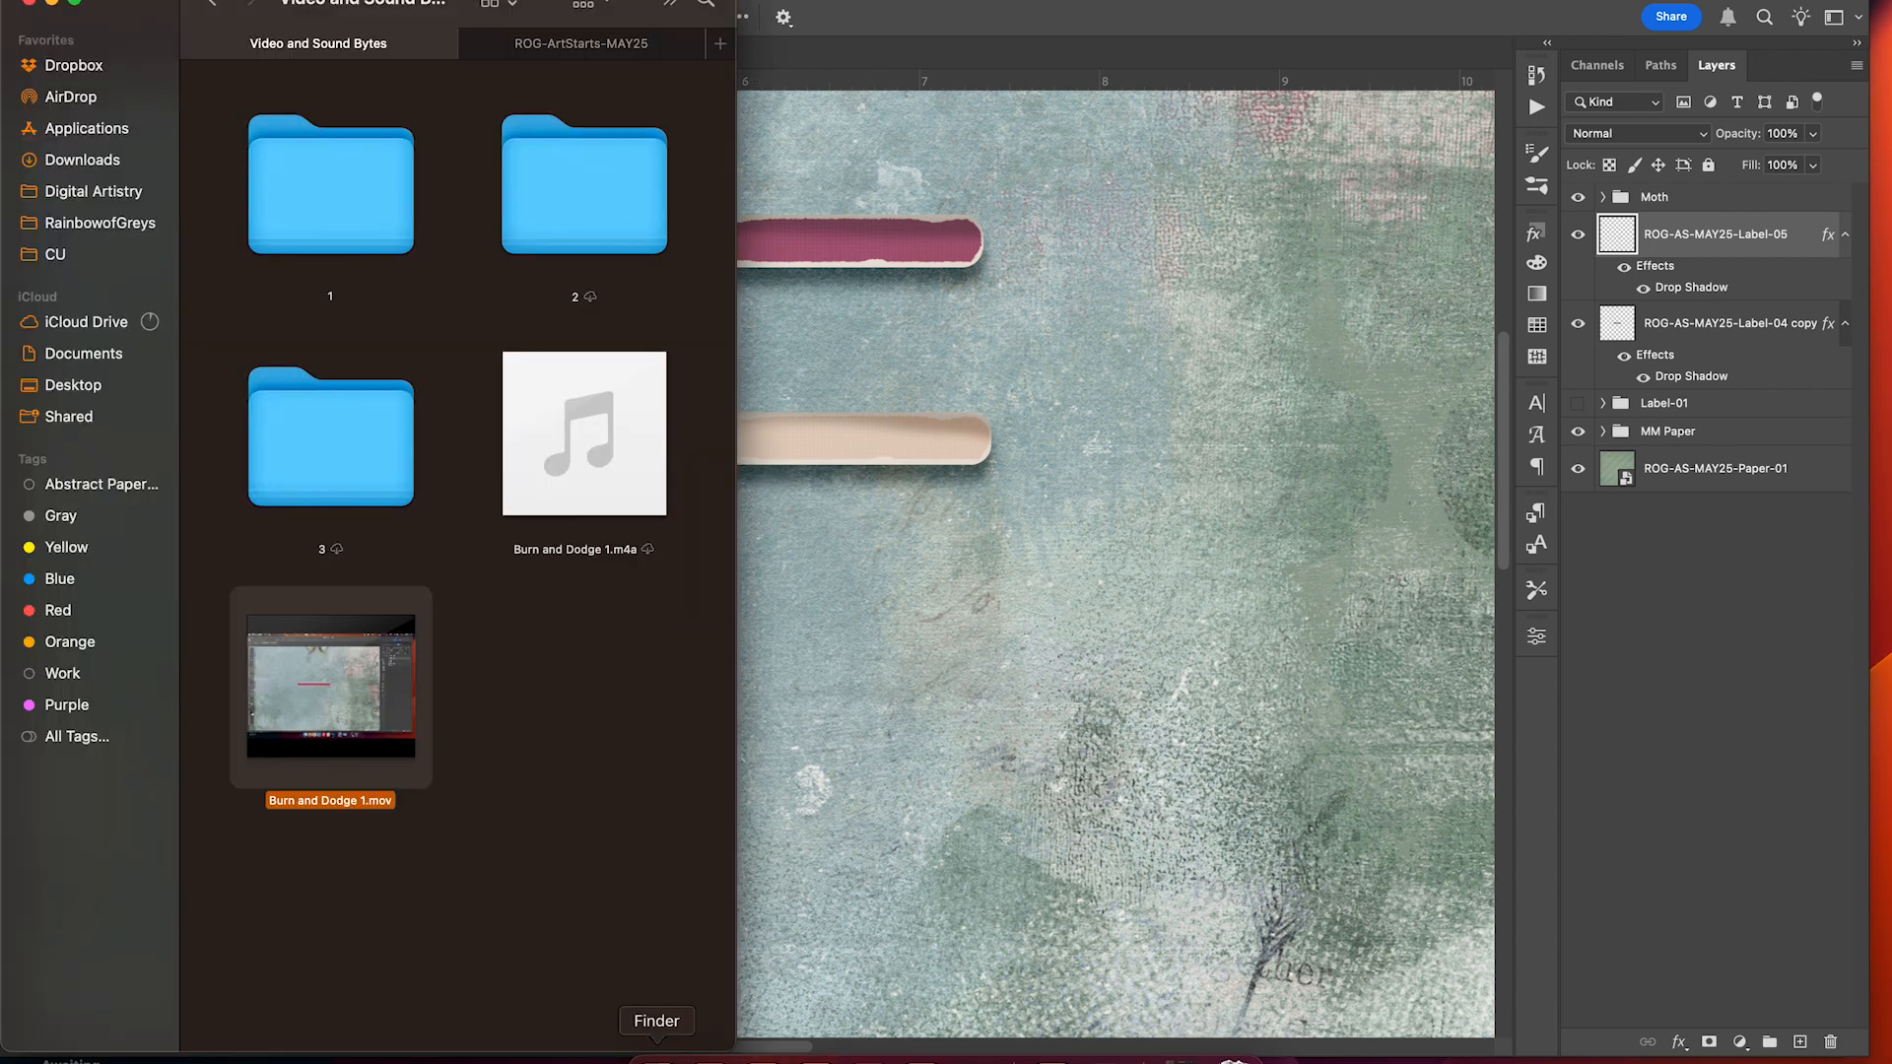
Place Label-05.png from the ROG-ArtStarts-MAY25 folder on the page beneath the other two labels.
left_click(604, 50)
left_click_drag(604, 537, 759, 564)
key("Return")
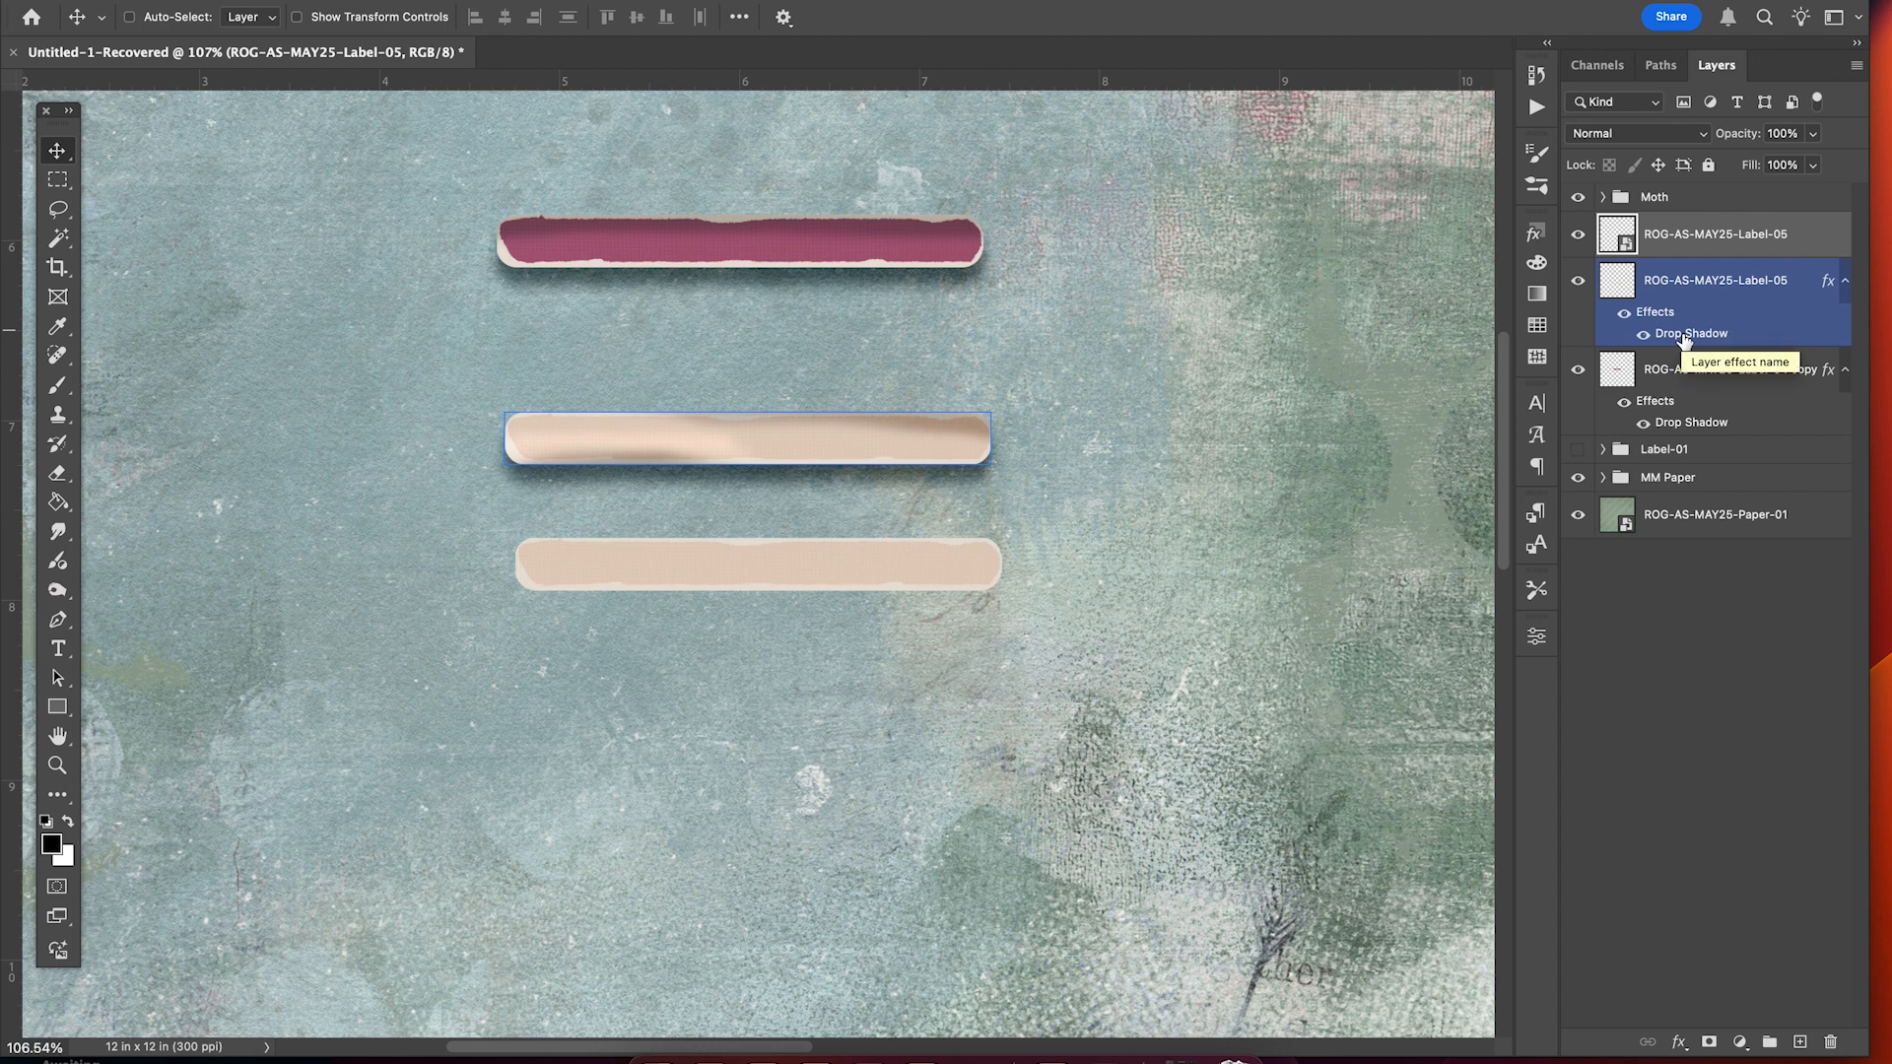
Copy the Drop Shadow effect onto the new Label-05 layer and rasterize that layer.
left_click_drag(1685, 338, 1715, 246)
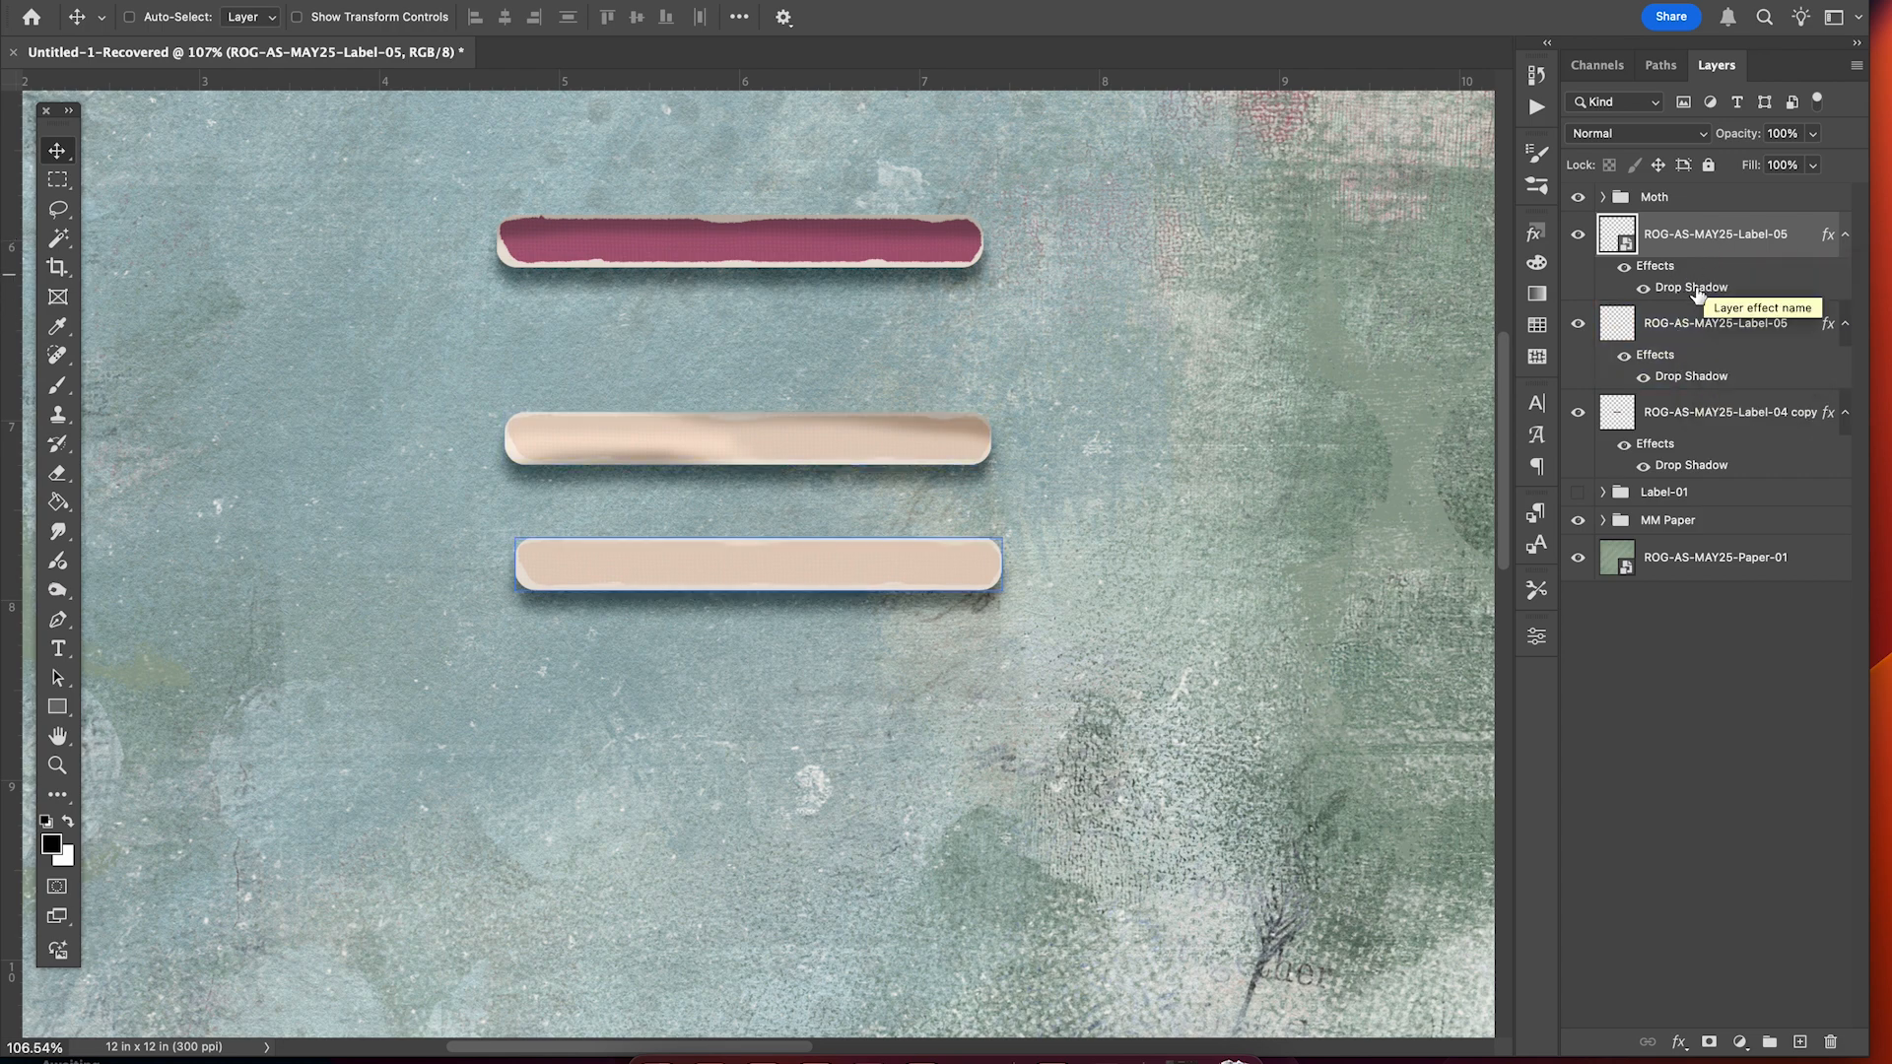
scroll(1255, 535, "up", 3)
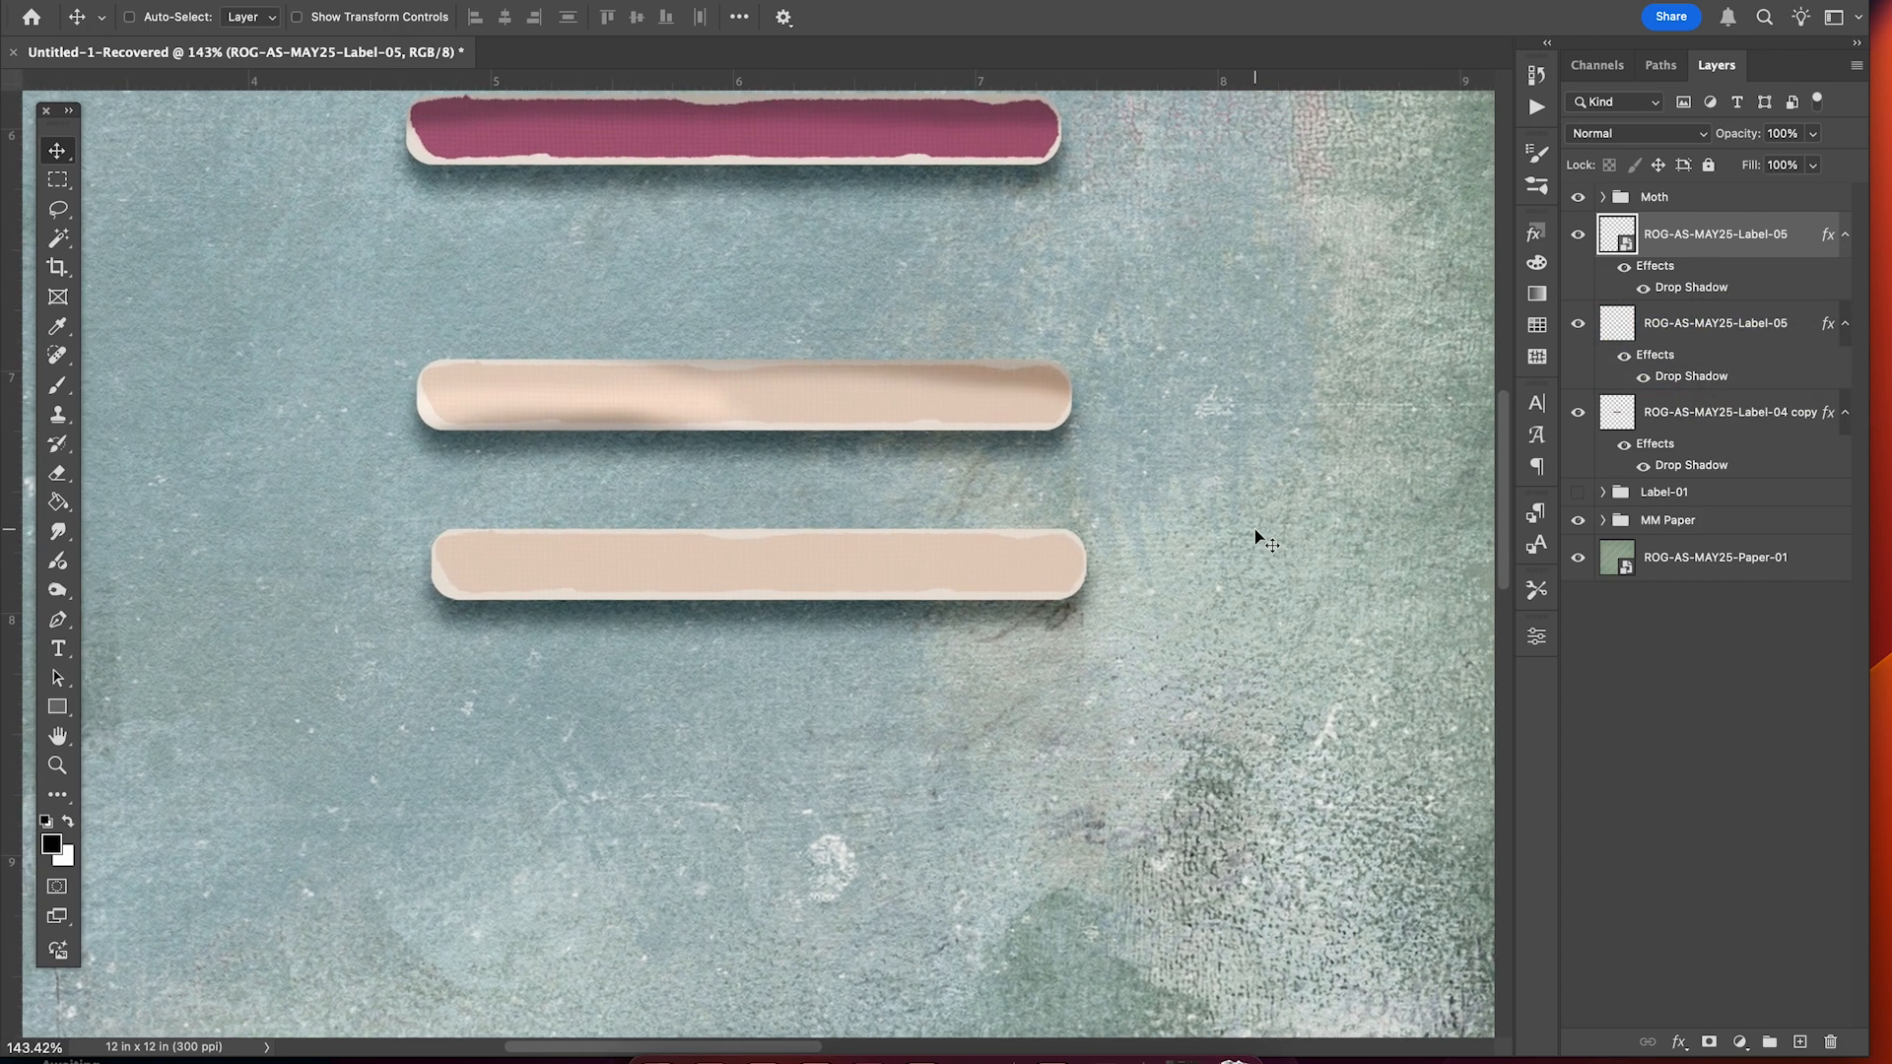
scroll(1255, 535, "down", 1)
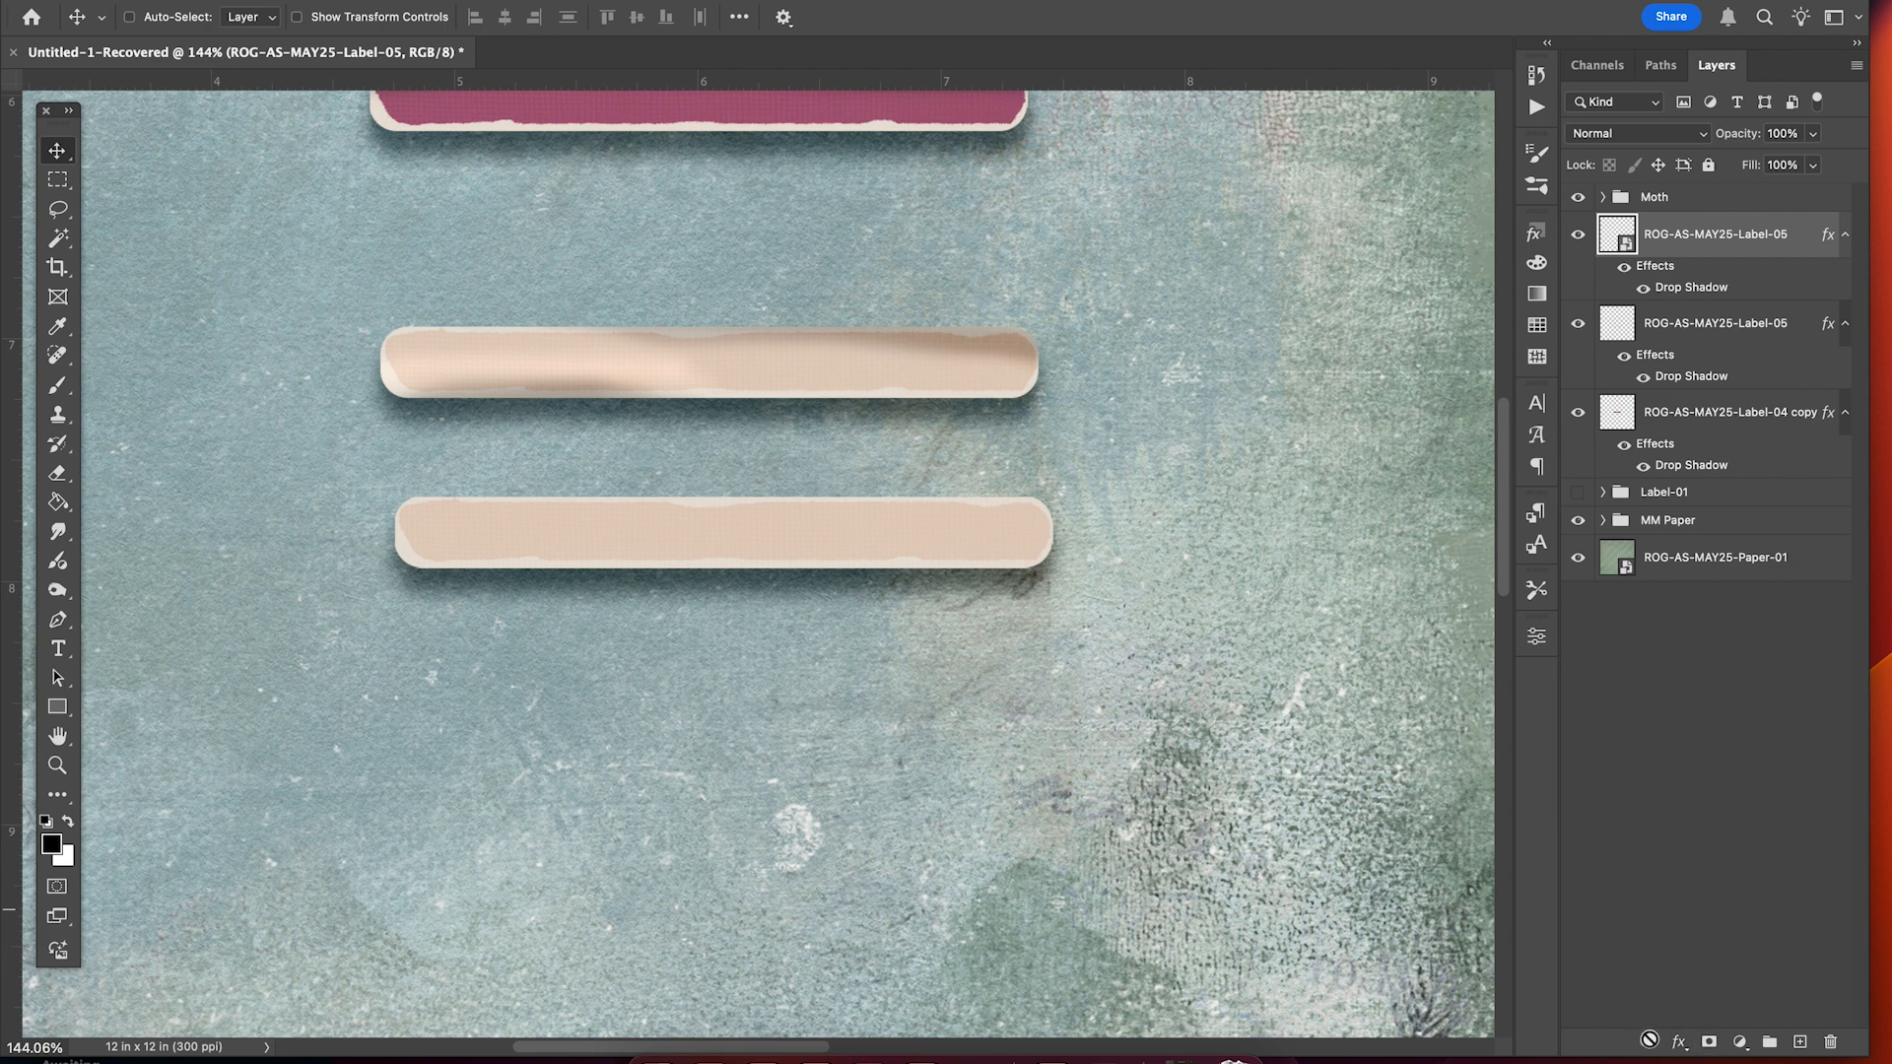
right_click(1704, 243)
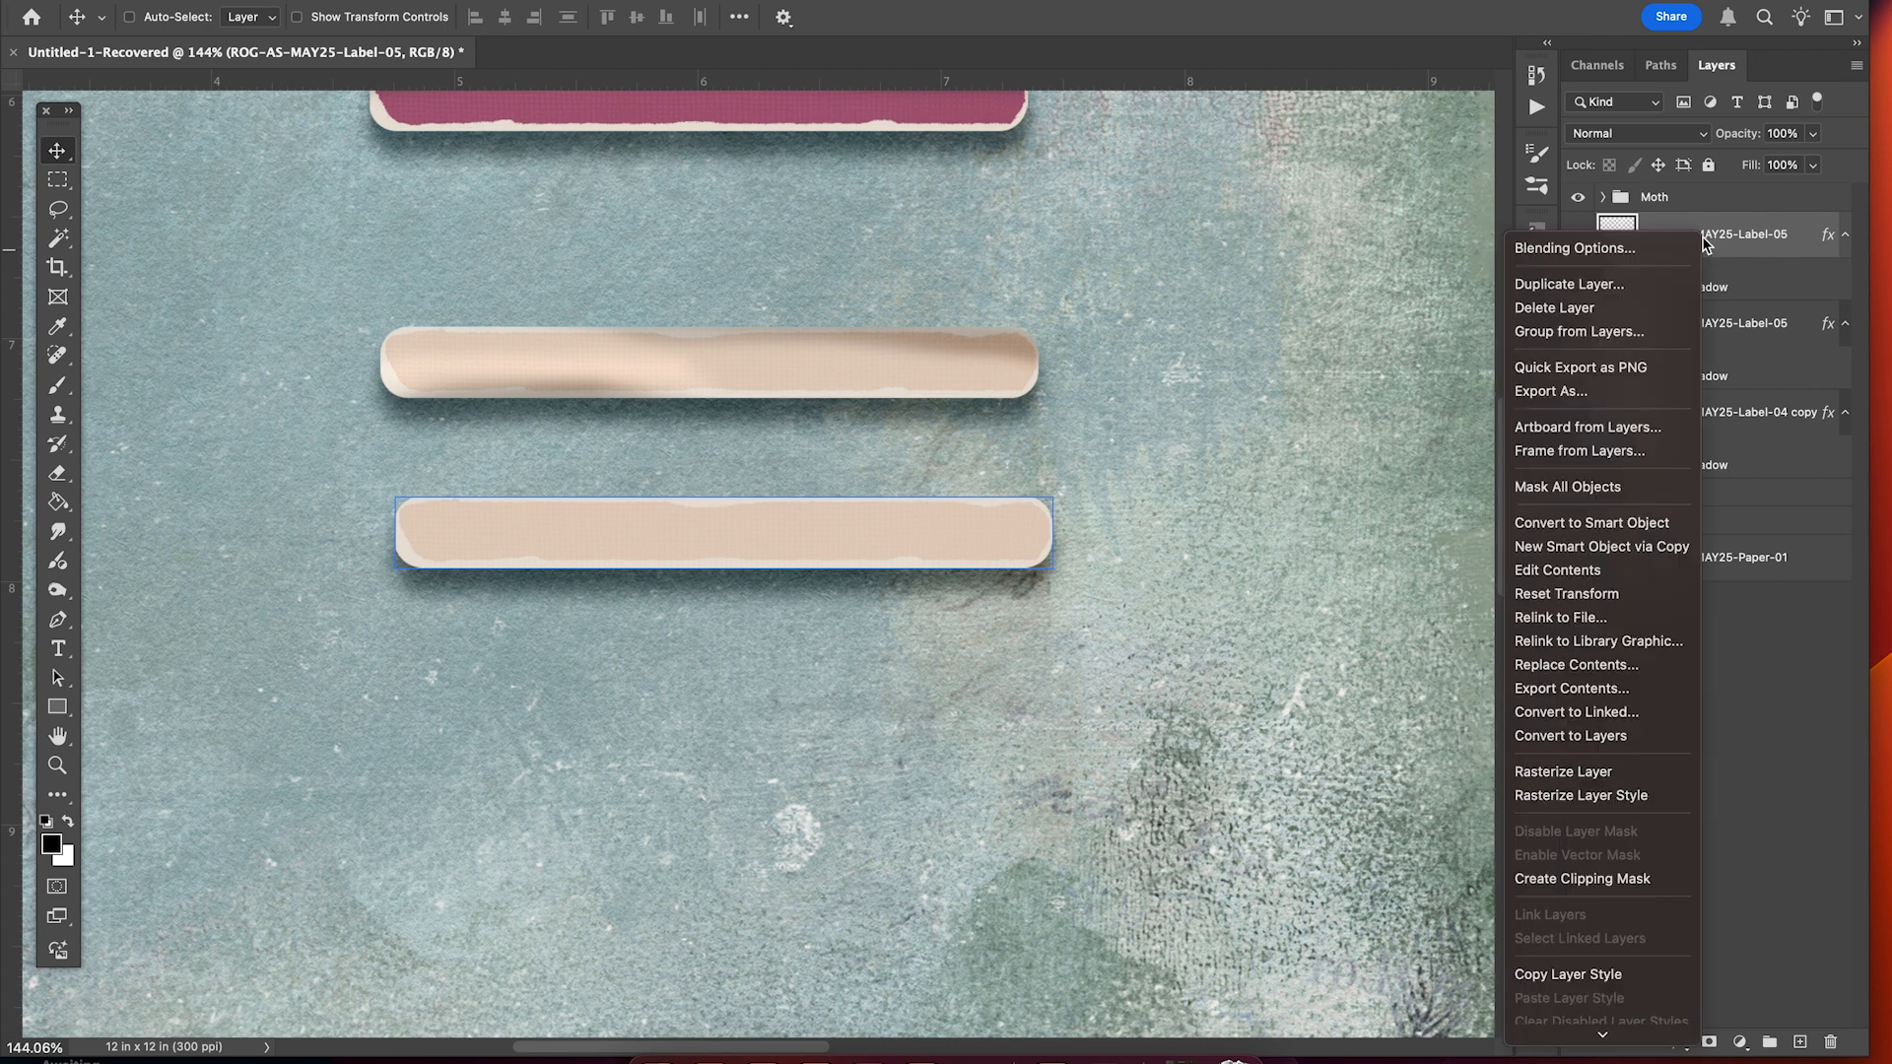
left_click(1543, 781)
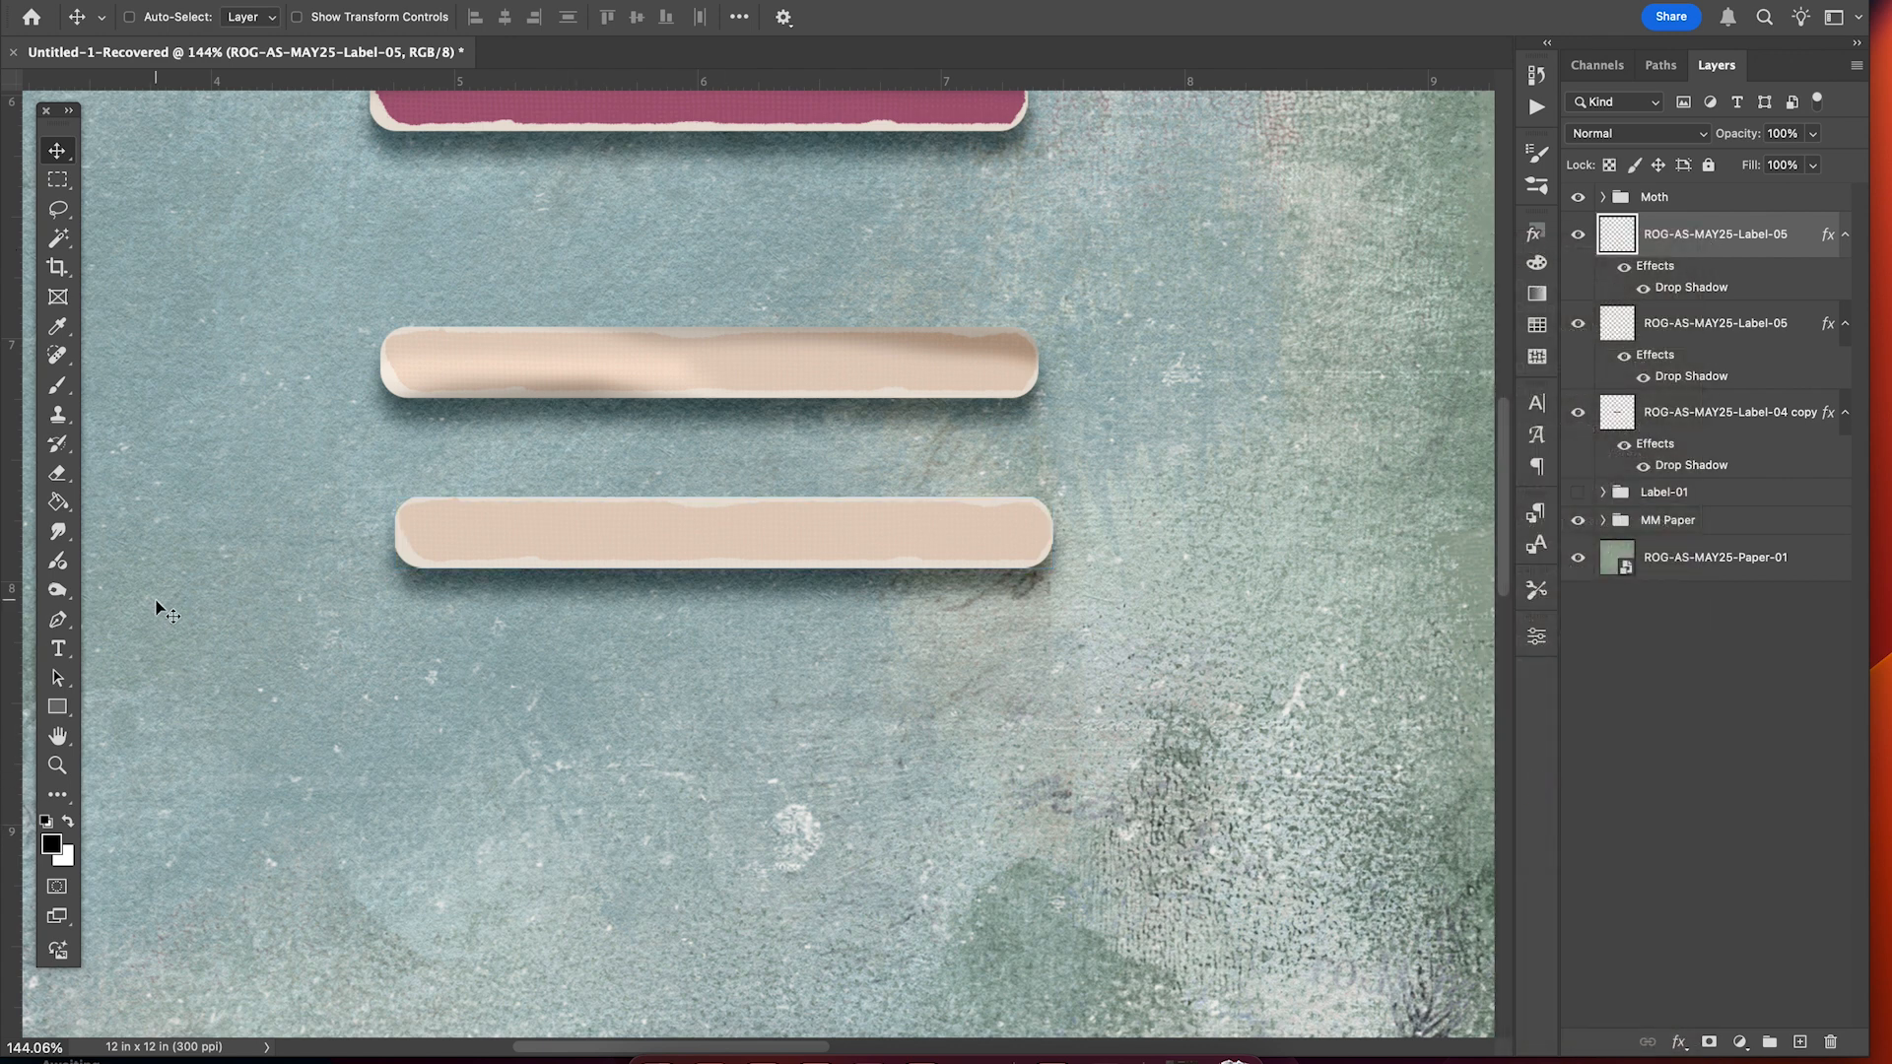
Set up the Burn tool with a slightly harder Soft Round brush at 70 pixels.
left_click(55, 533)
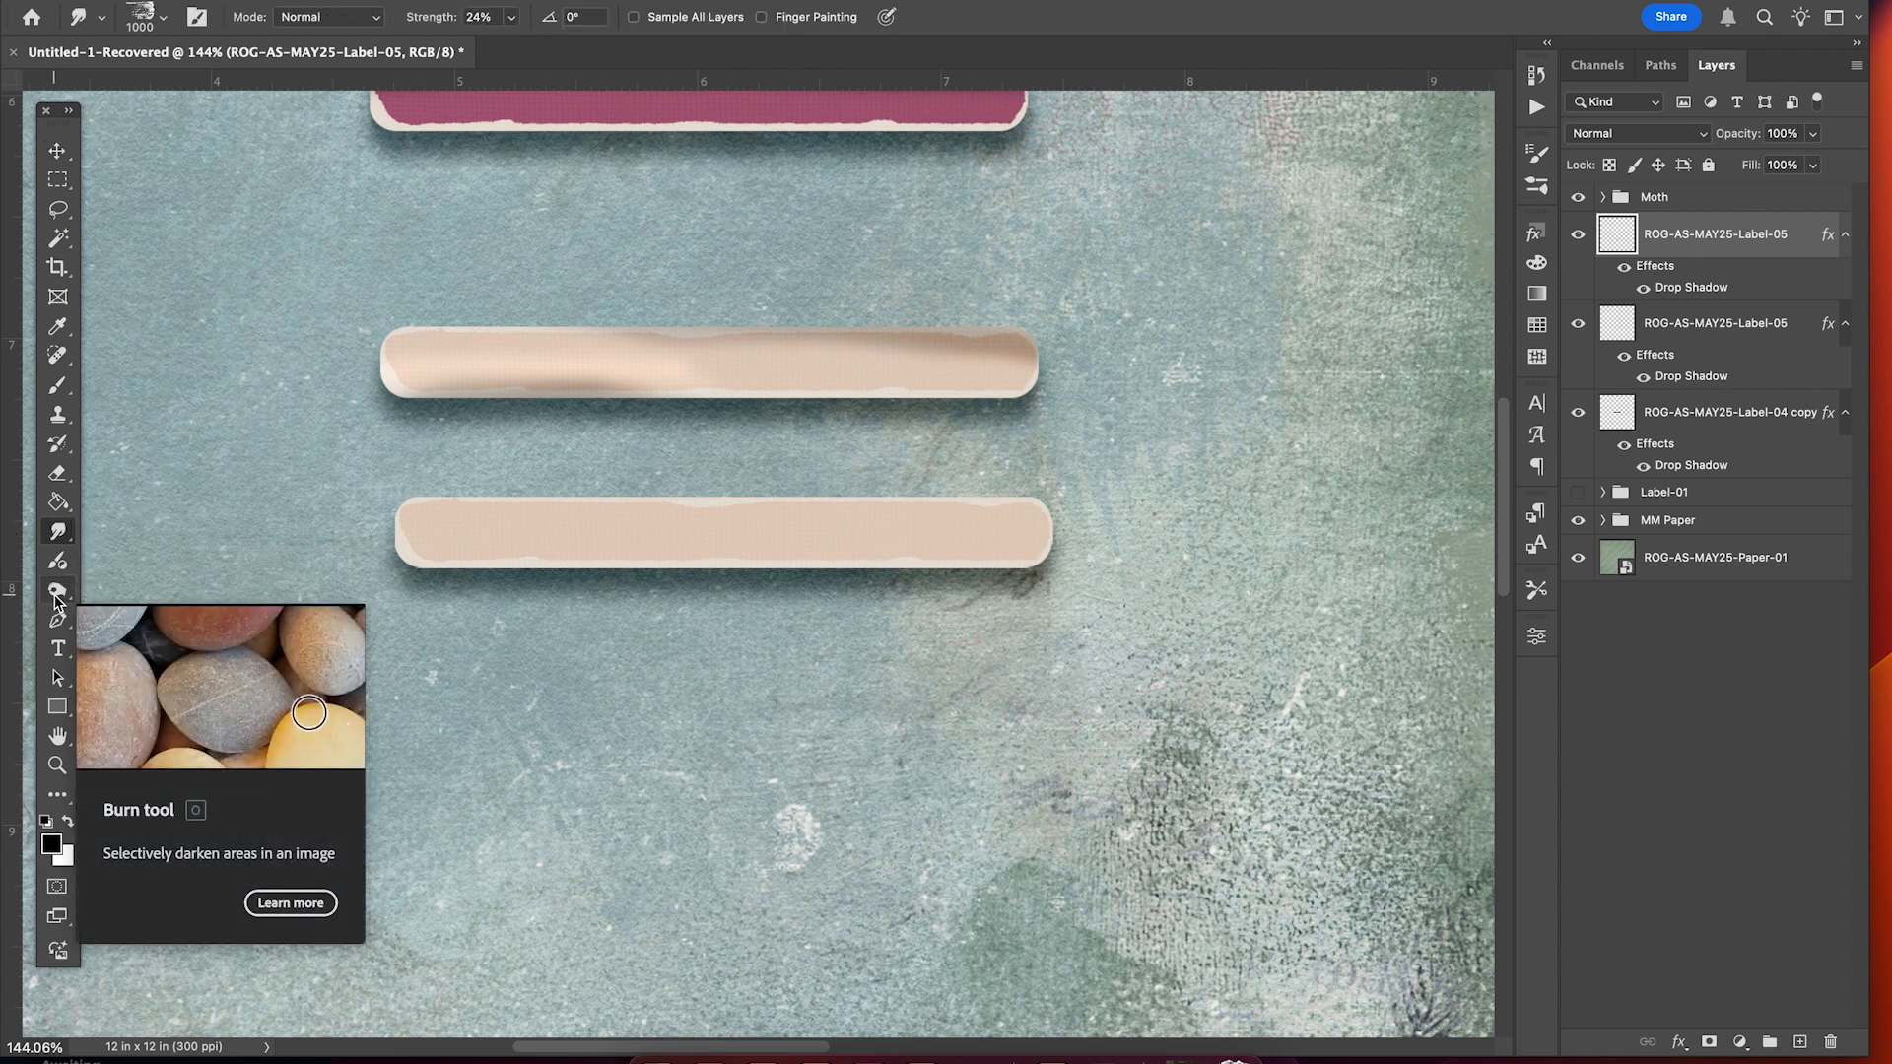
left_click(59, 592)
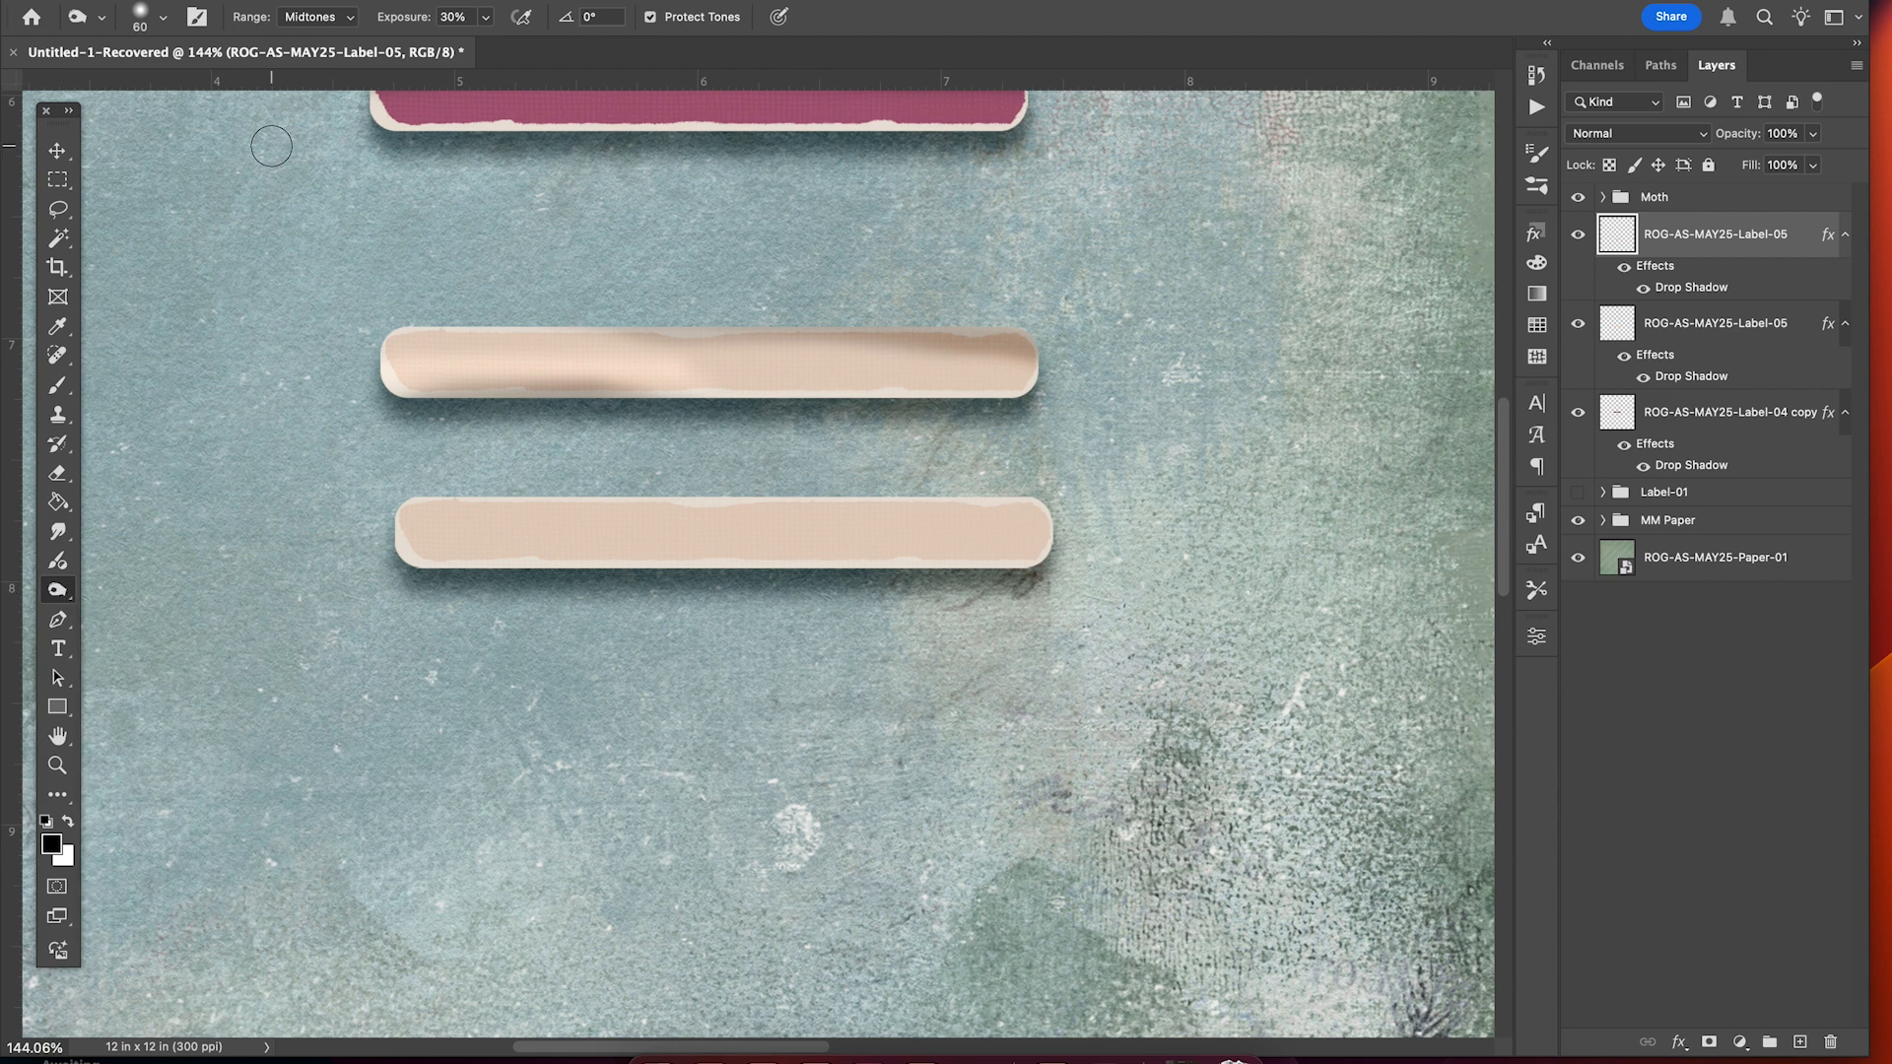
left_click(164, 19)
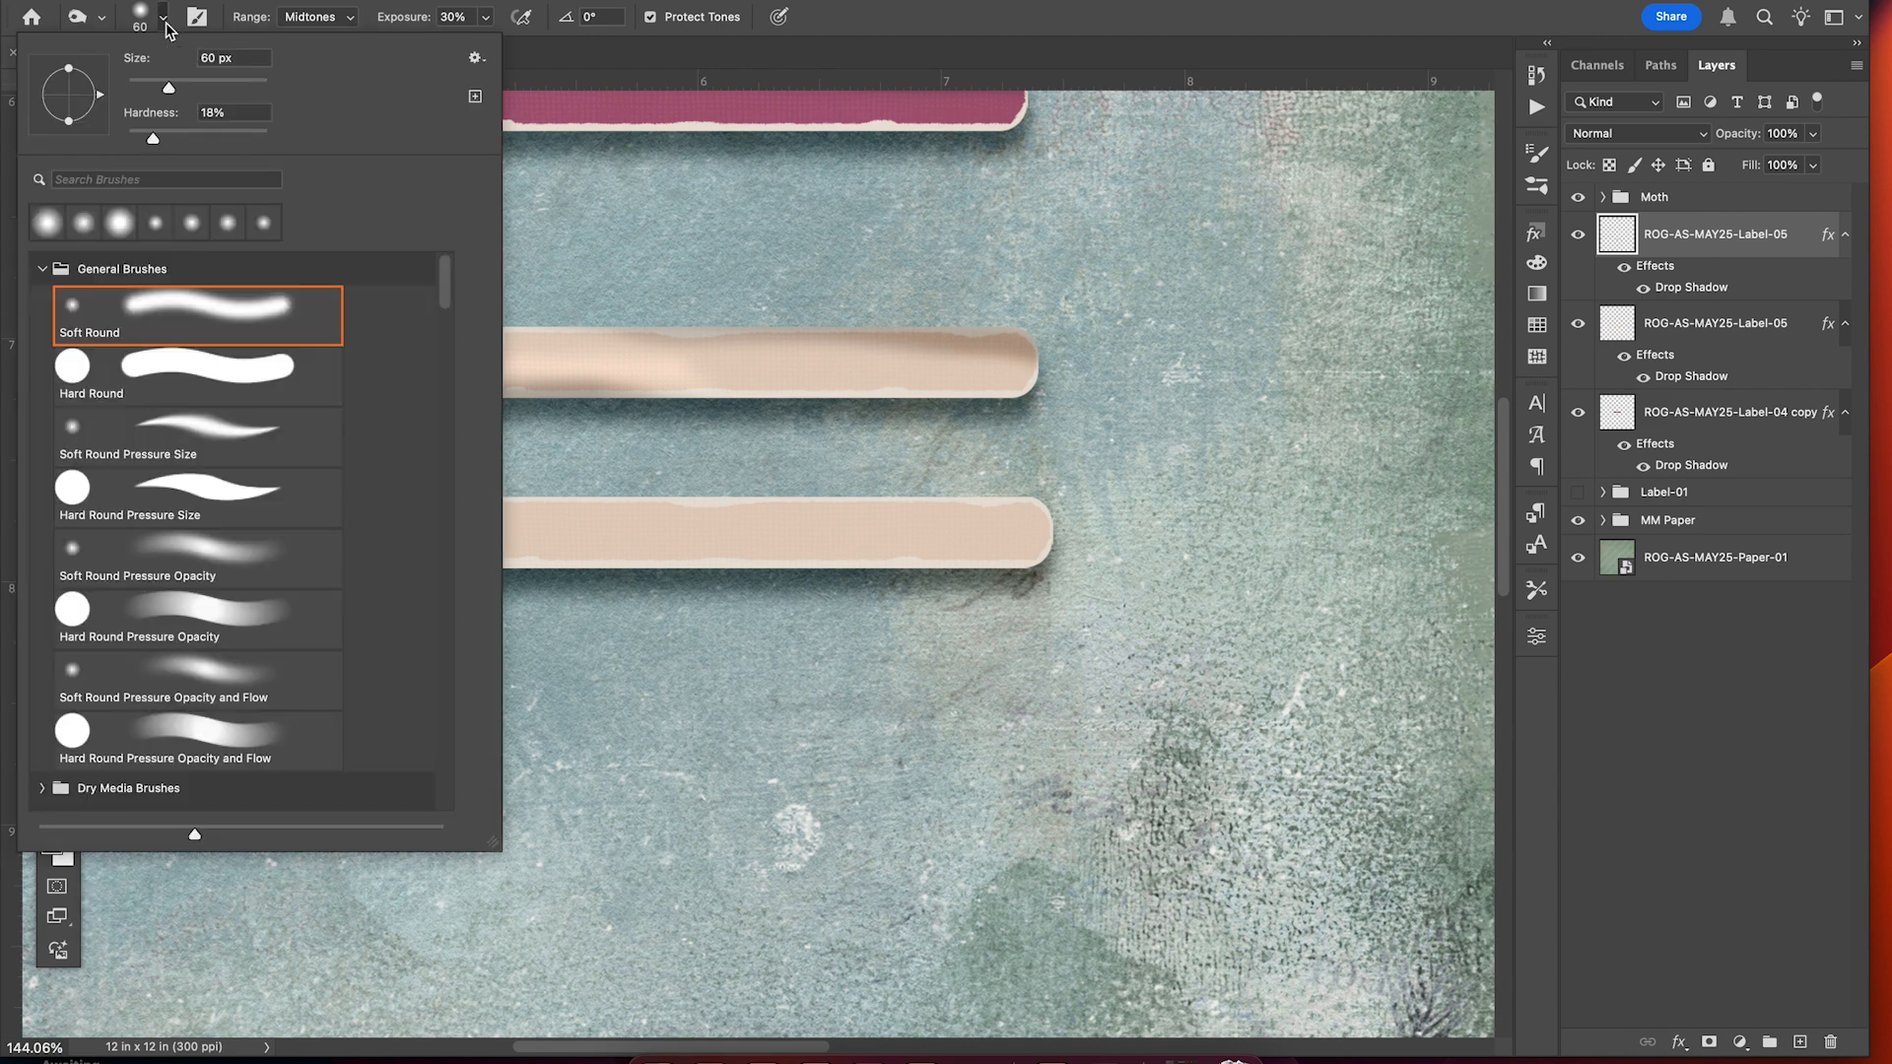
left_click(182, 303)
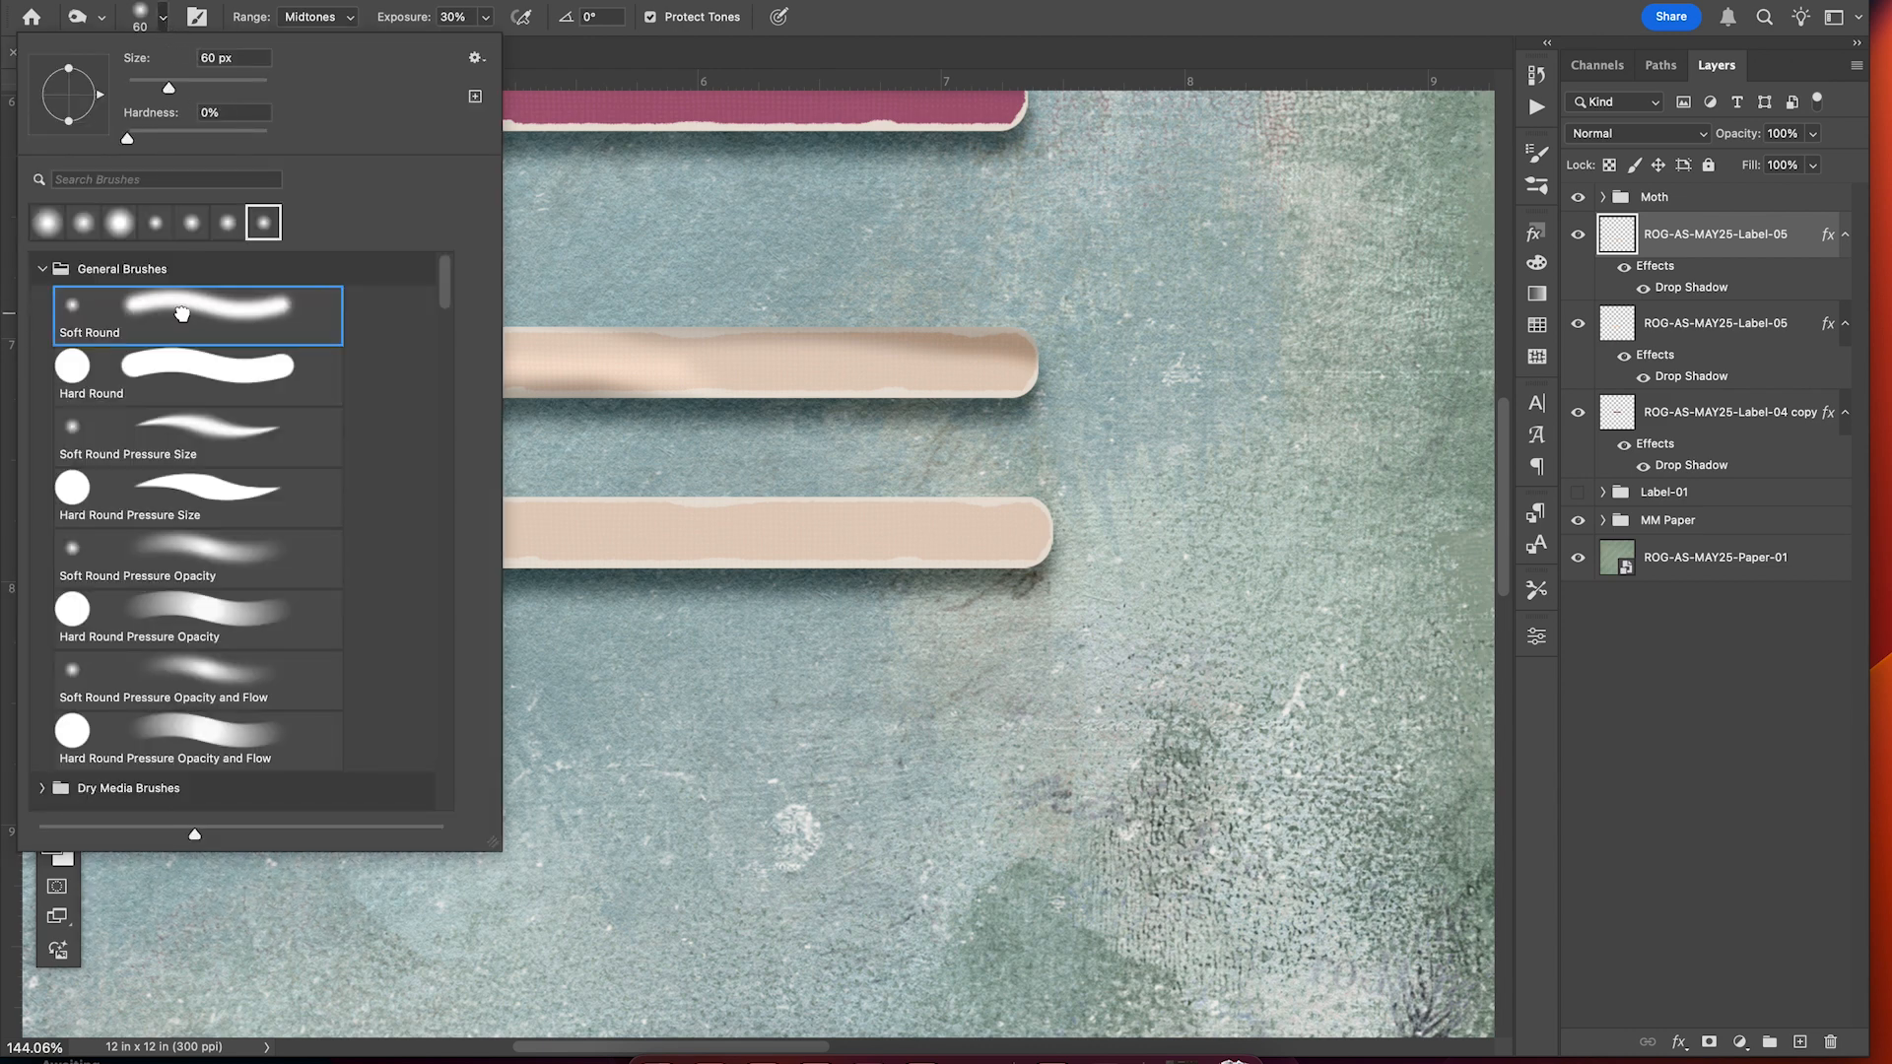
left_click_drag(144, 139, 147, 142)
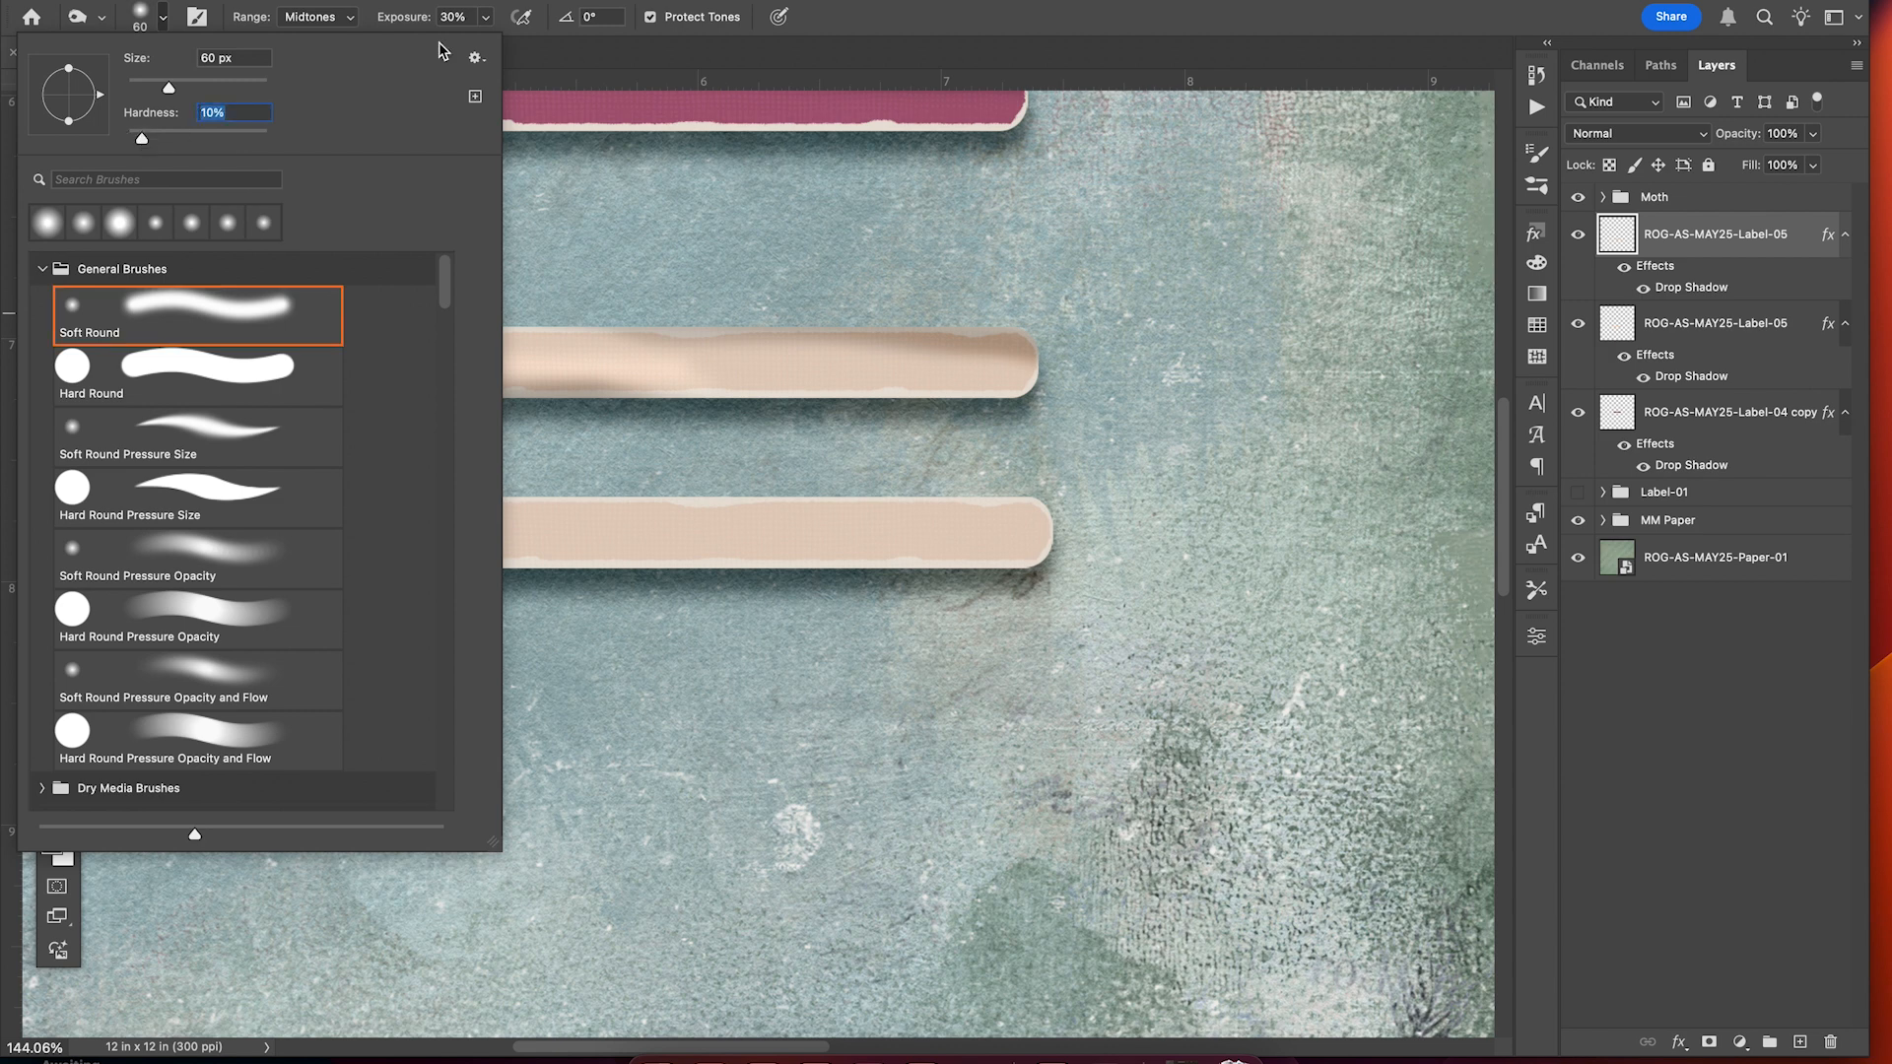
left_click(1018, 67)
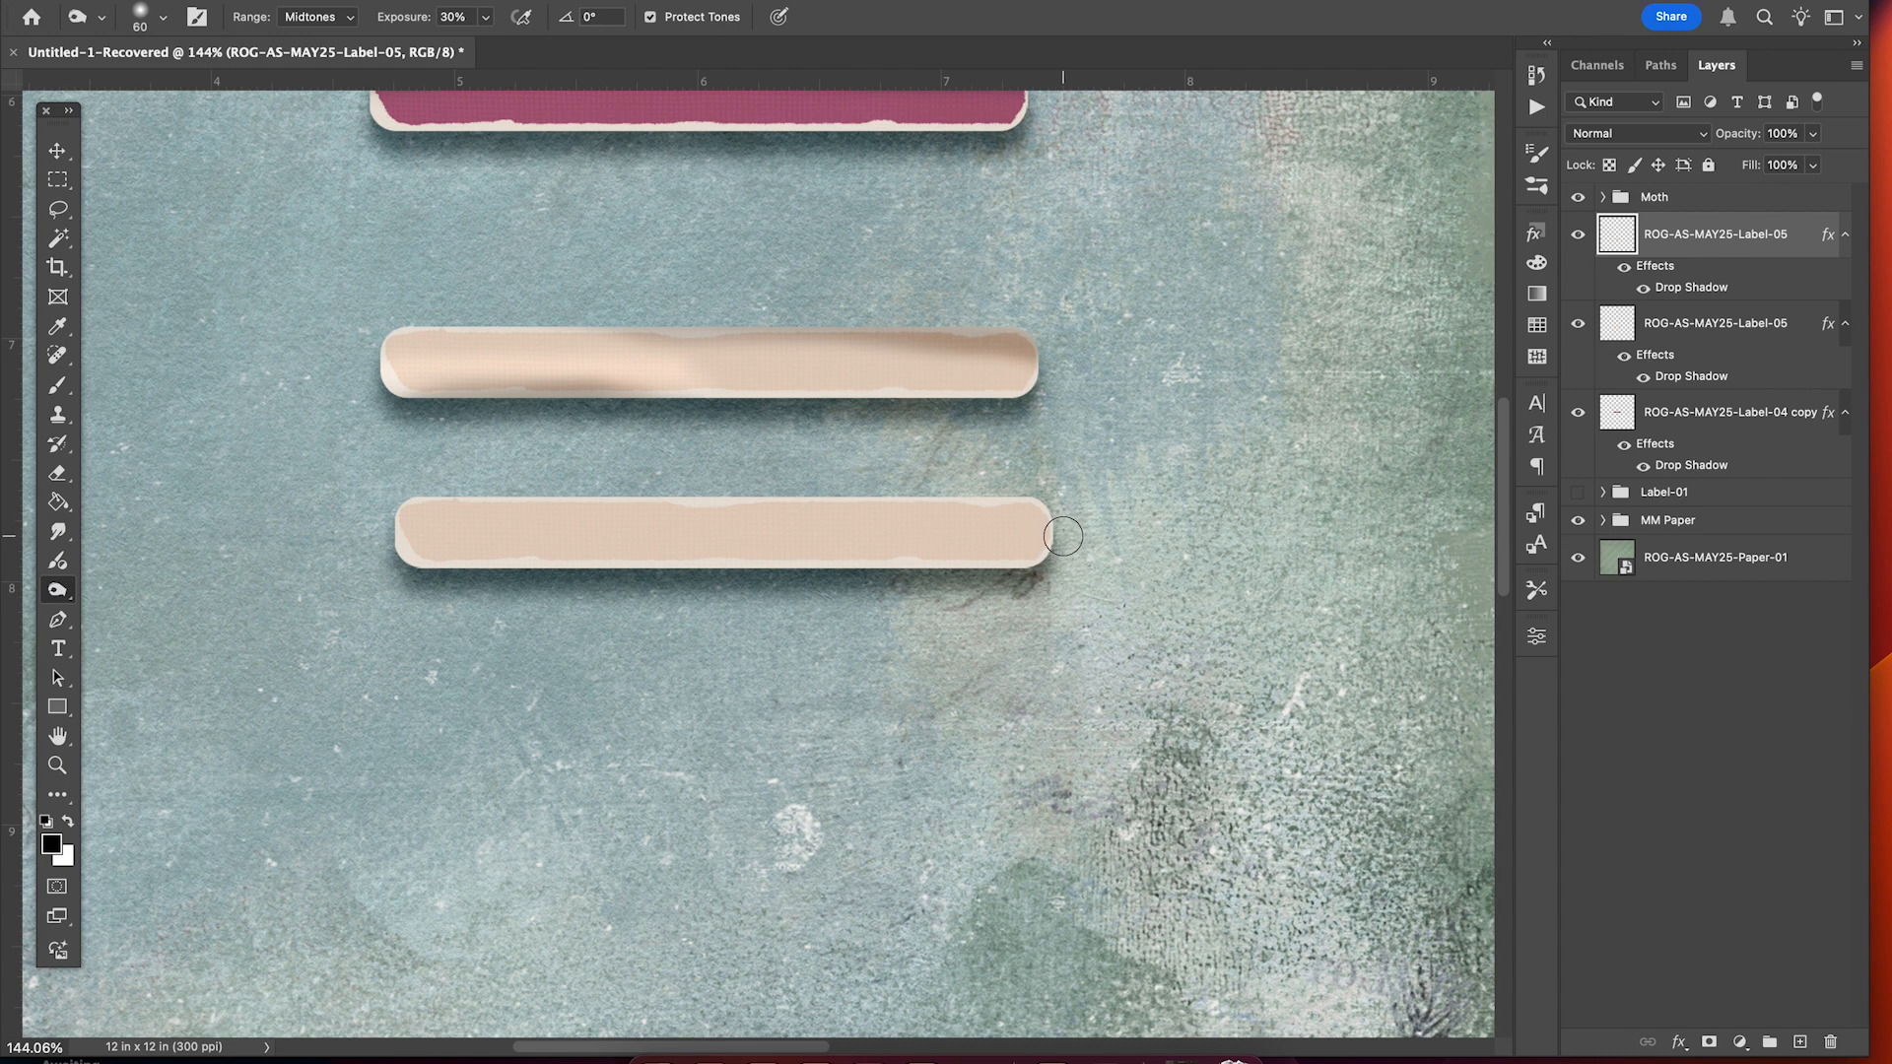
key("bracketright")
Burn the lower label's right end, then switch Range to Highlights and back to Midtones.
left_click_drag(1055, 499, 1020, 576)
left_click(346, 18)
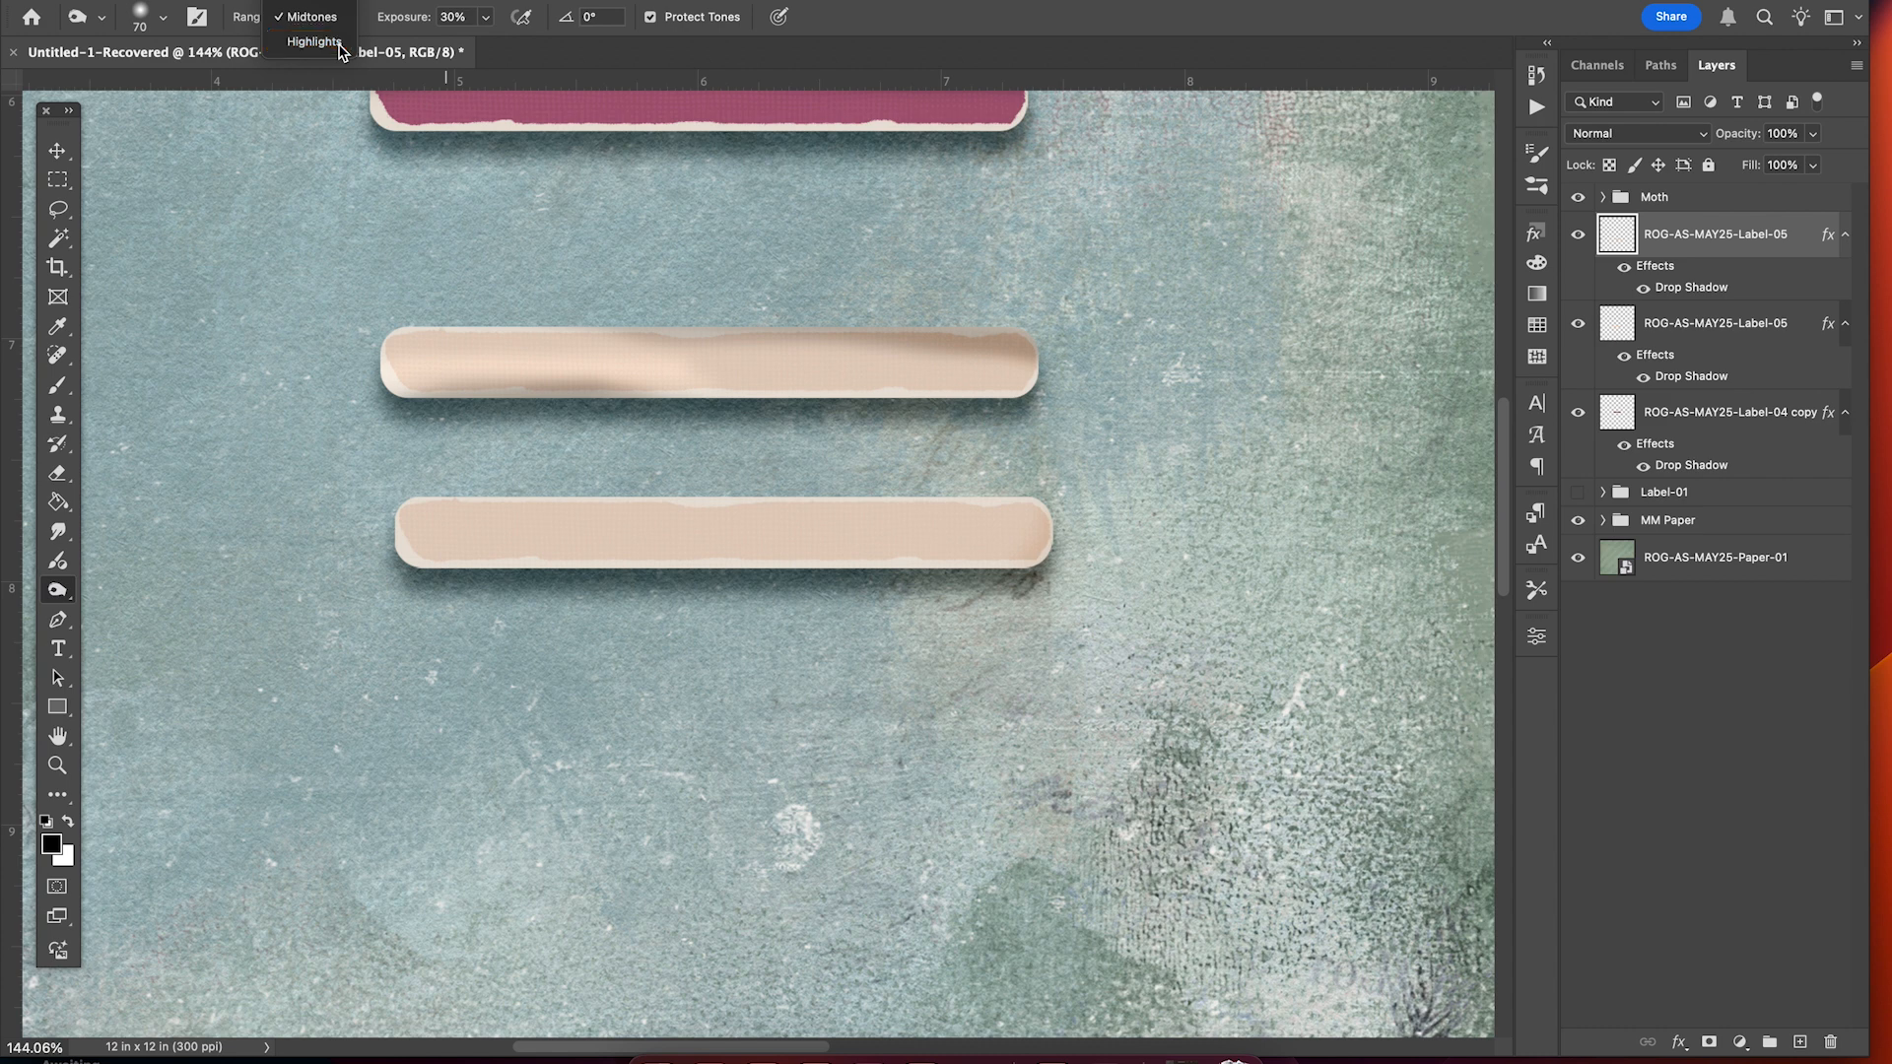
left_click(338, 43)
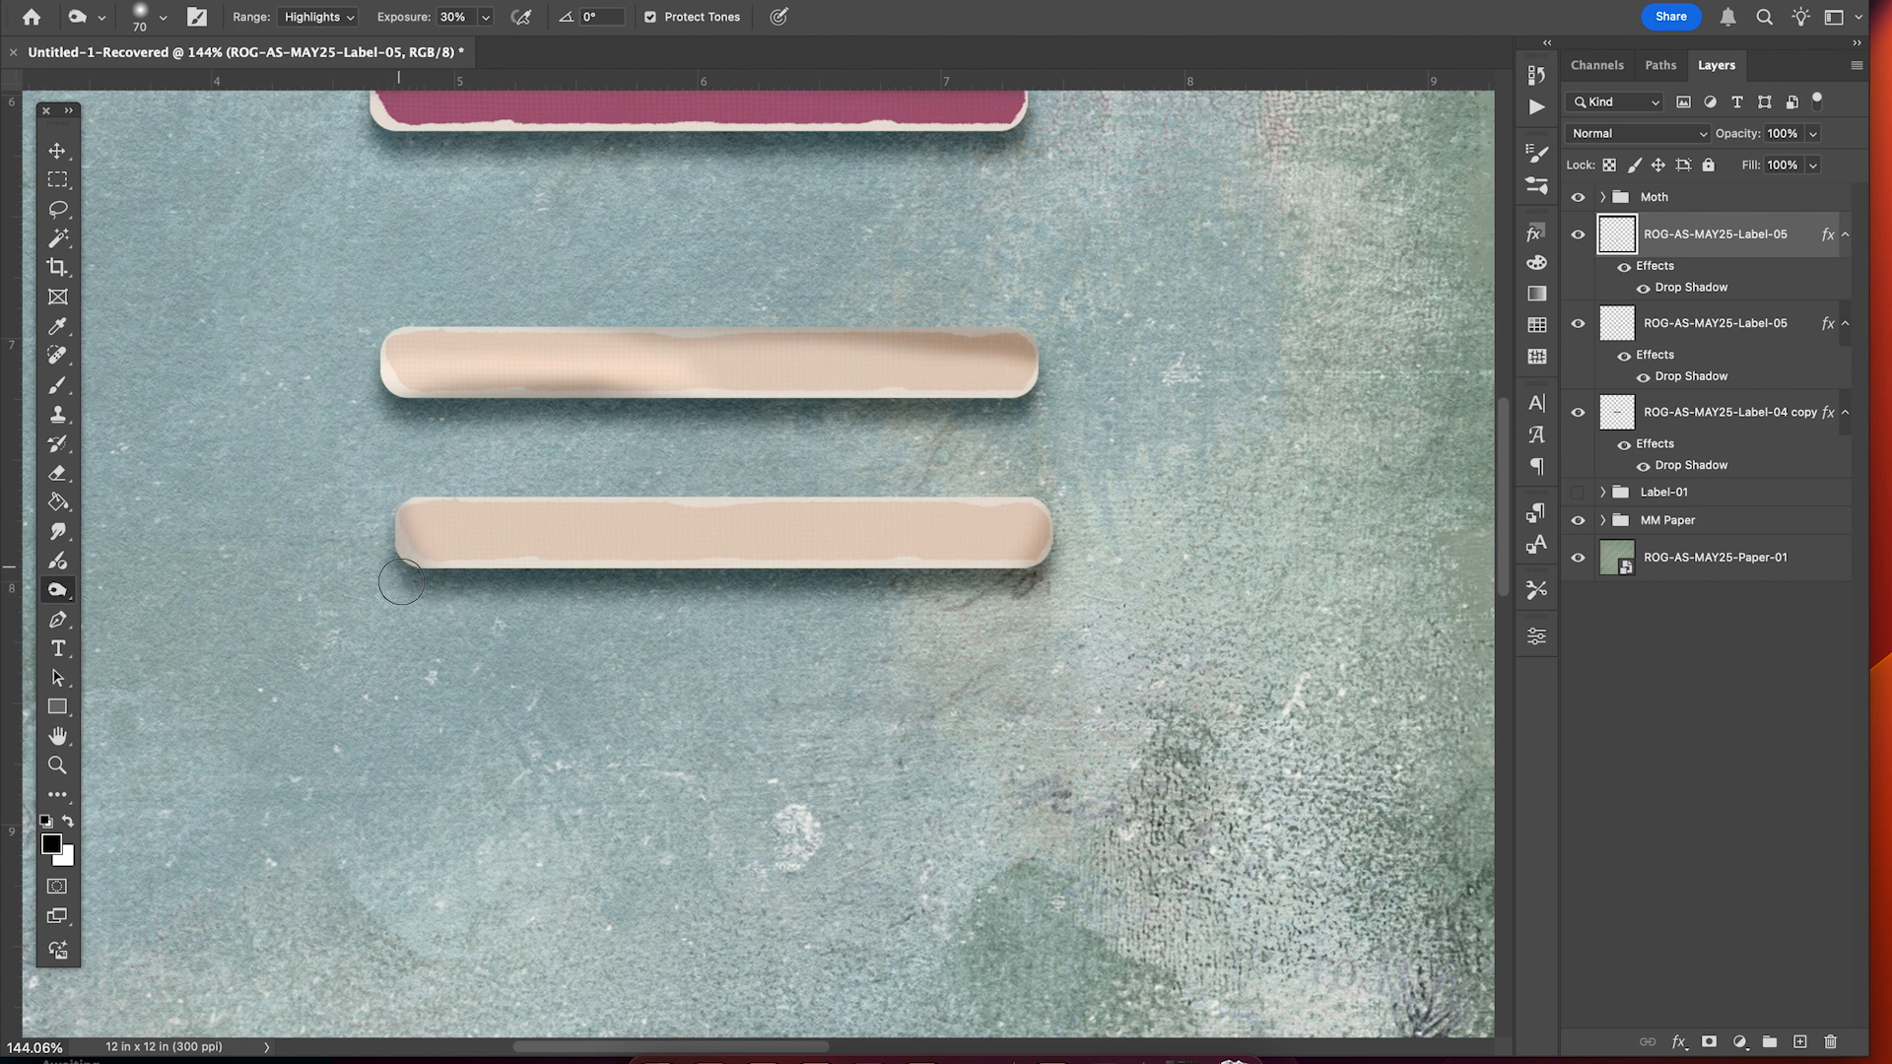
left_click(328, 15)
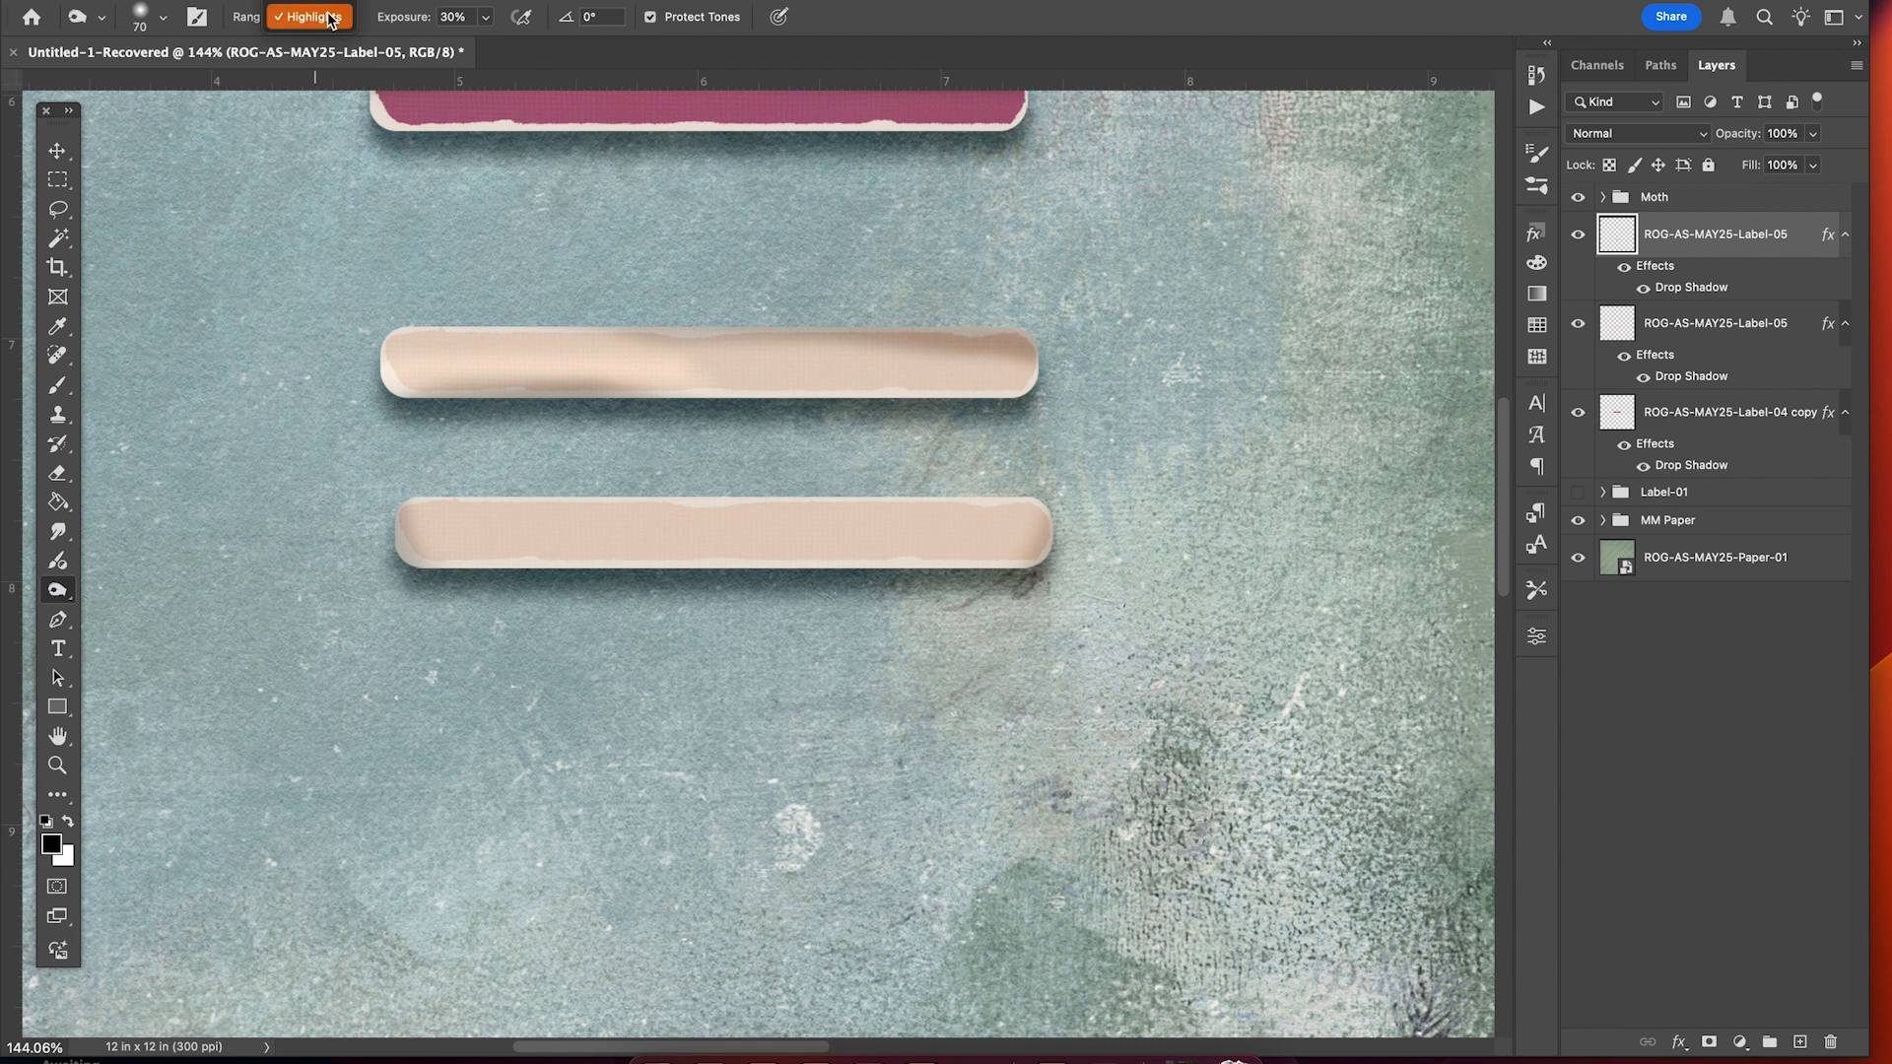
left_click(313, 10)
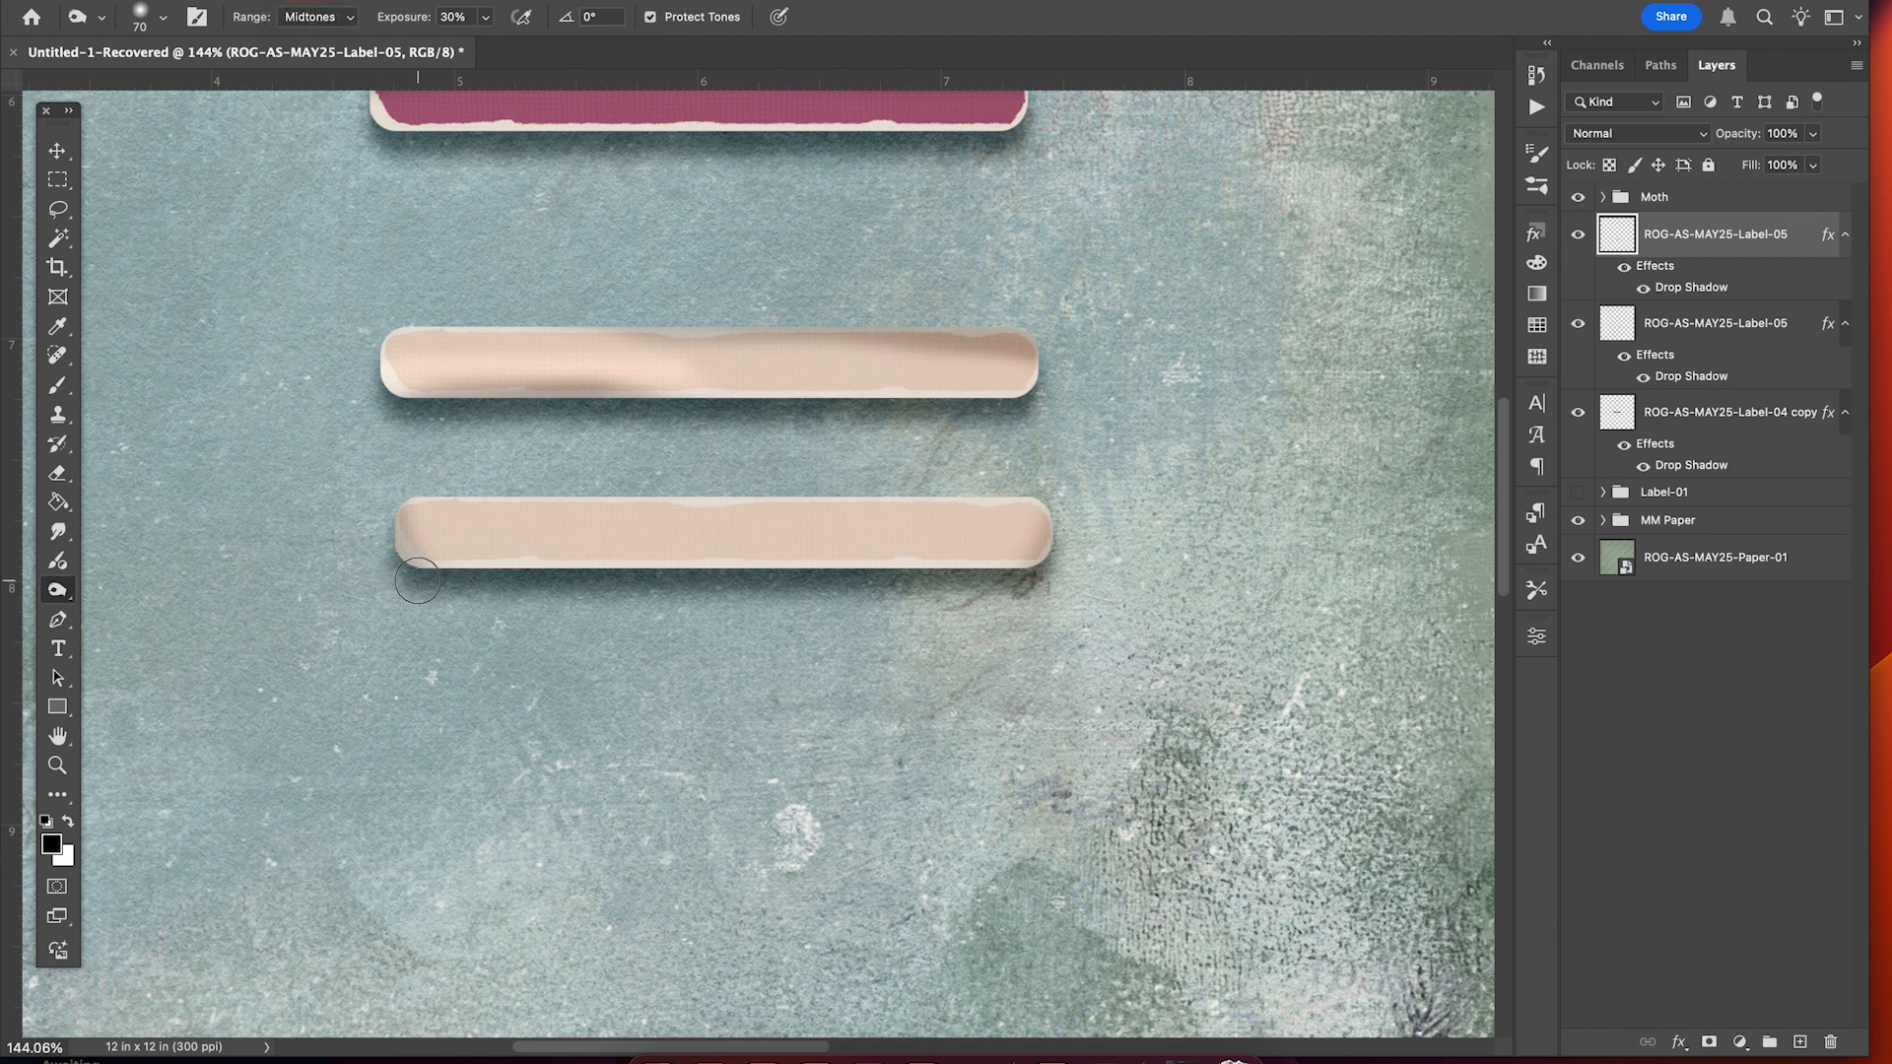
Burn the lower label's lower-left end on Midtones, then set Range to Shadows.
left_click_drag(415, 582, 389, 518)
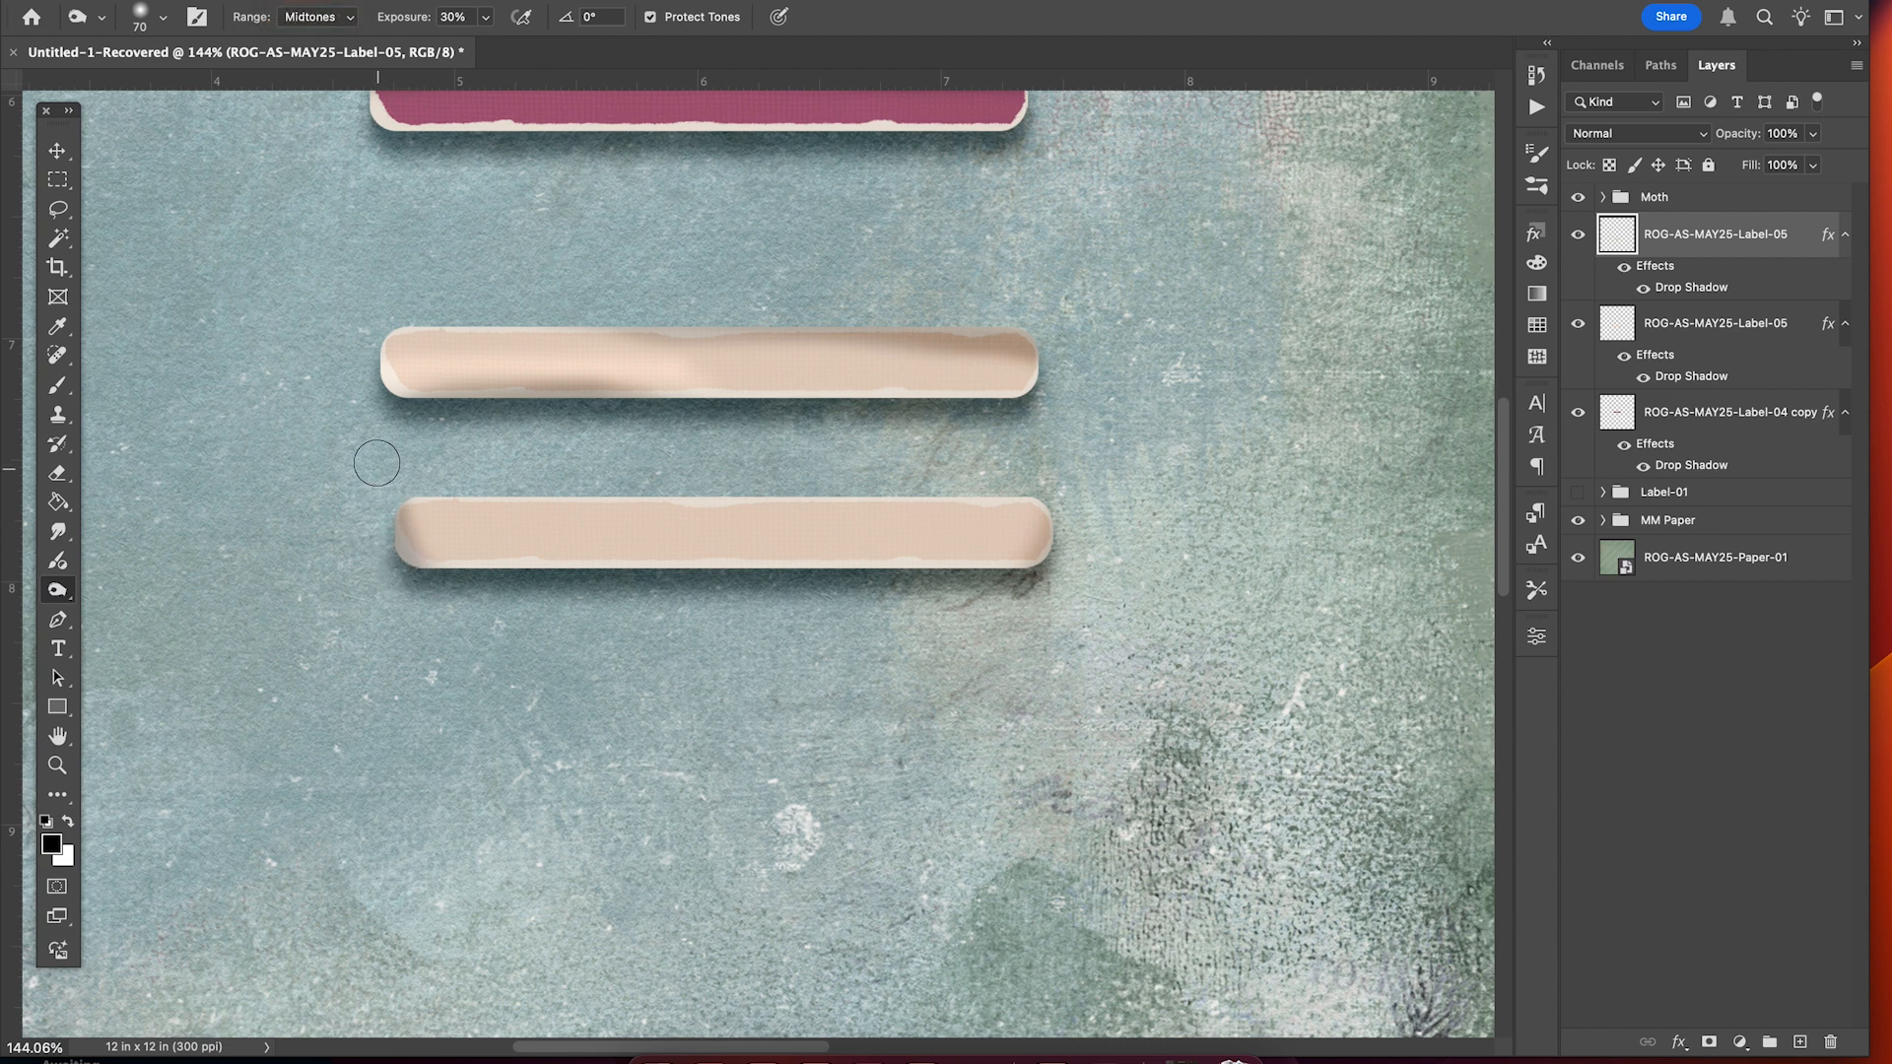
left_click(317, 17)
left_click(309, 6)
scroll(351, 501, "down", 3)
scroll(351, 501, "up", 2)
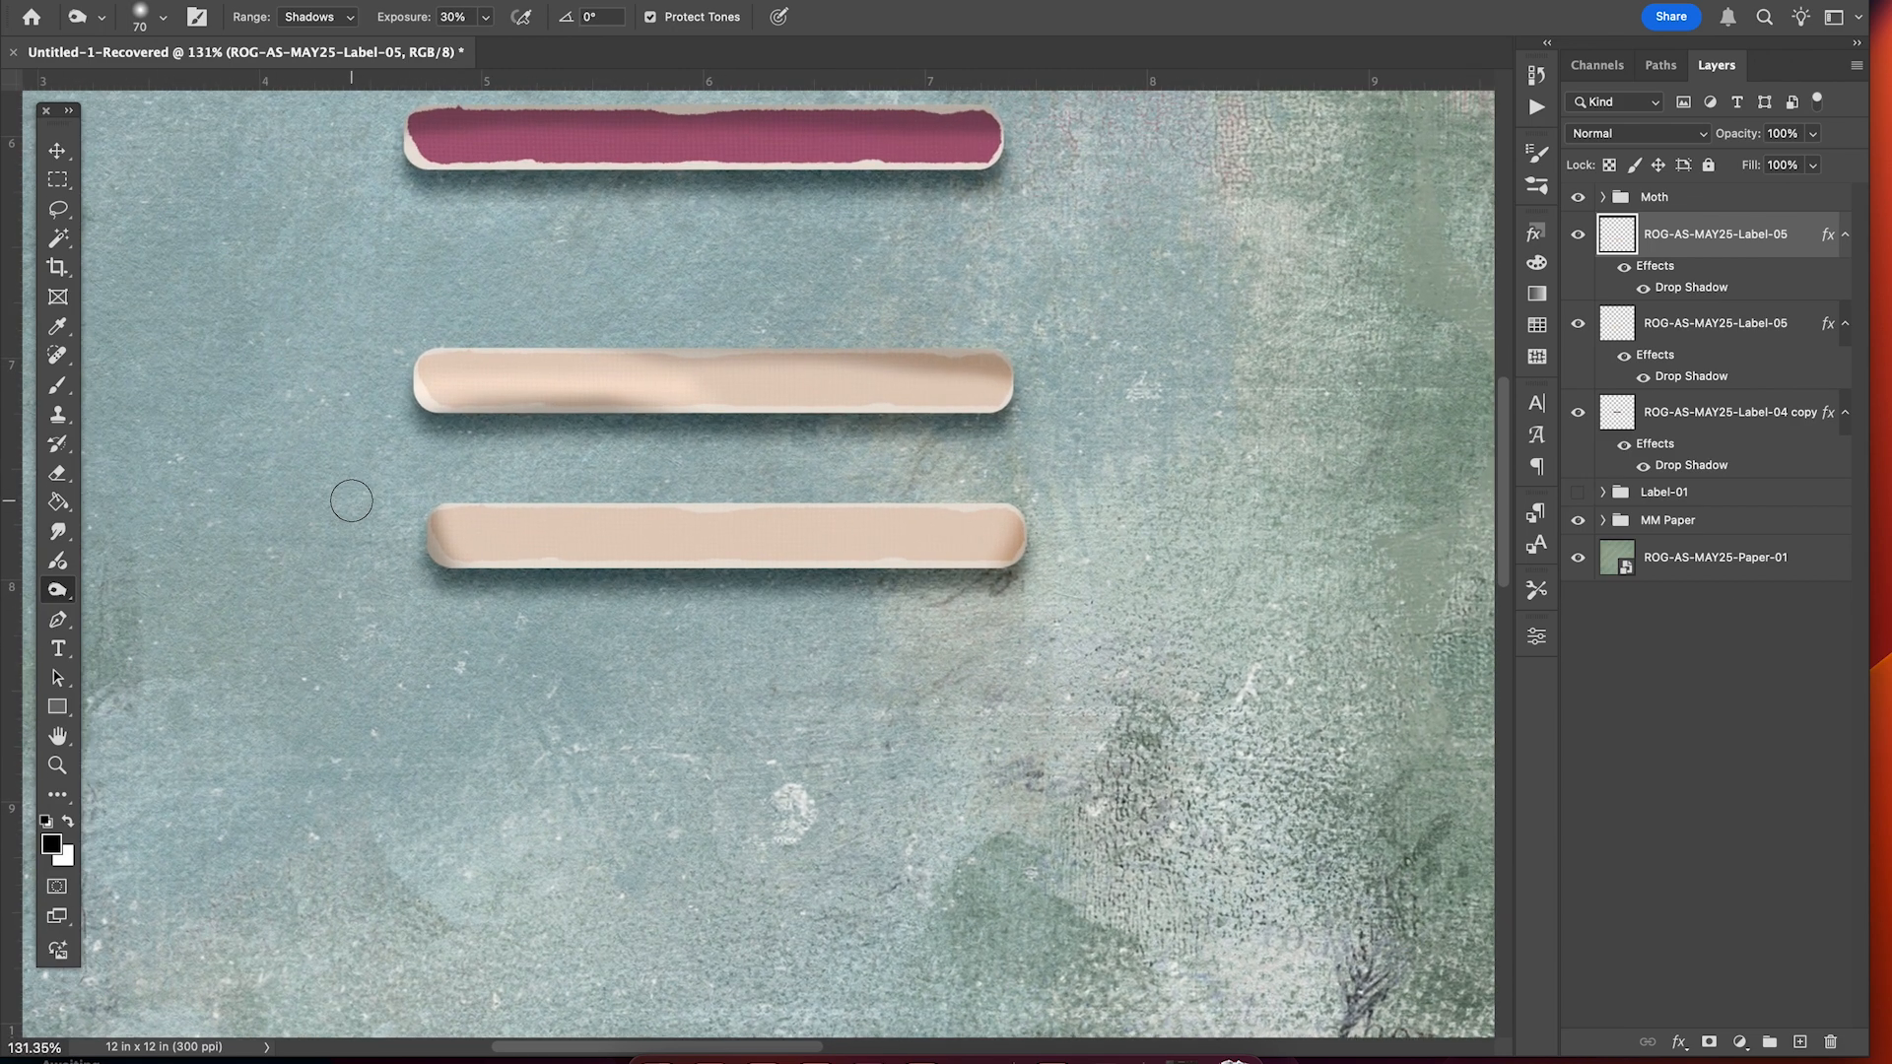
scroll(351, 500, "down", 2)
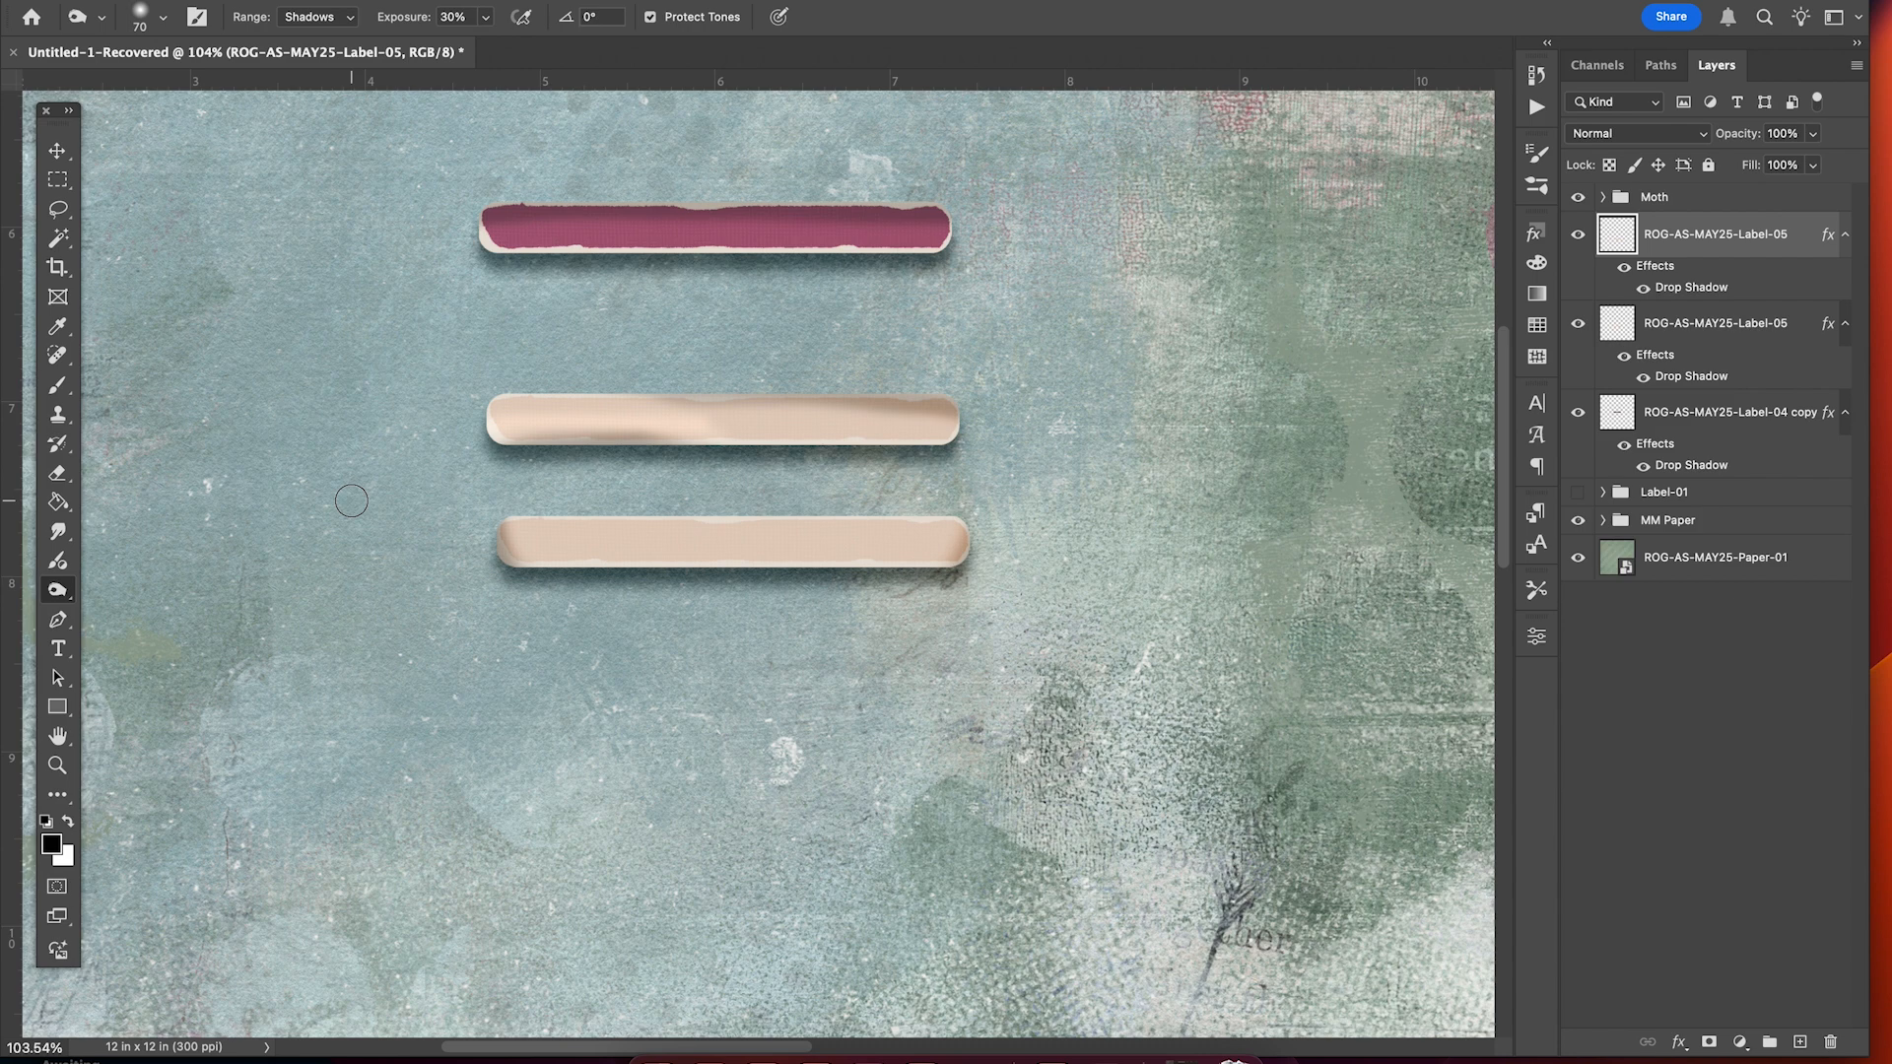
scroll(351, 500, "up", 3)
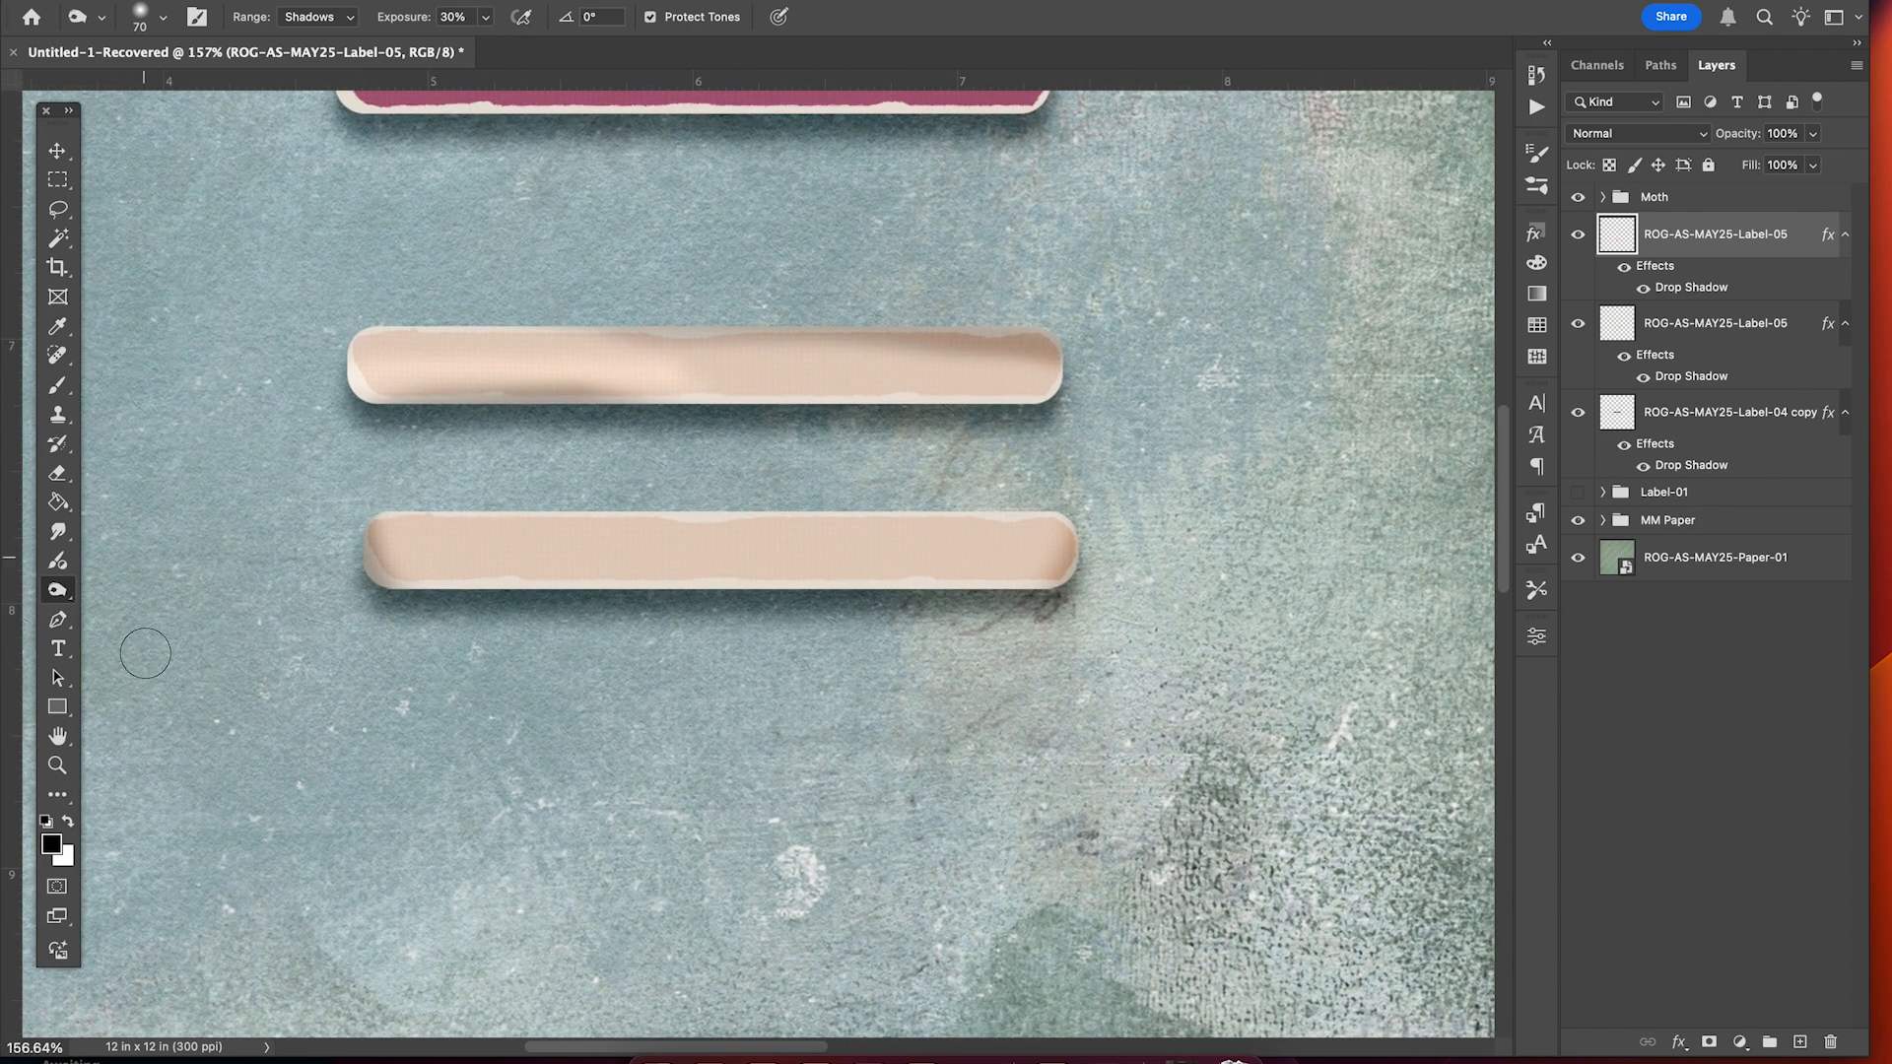
right_click(57, 589)
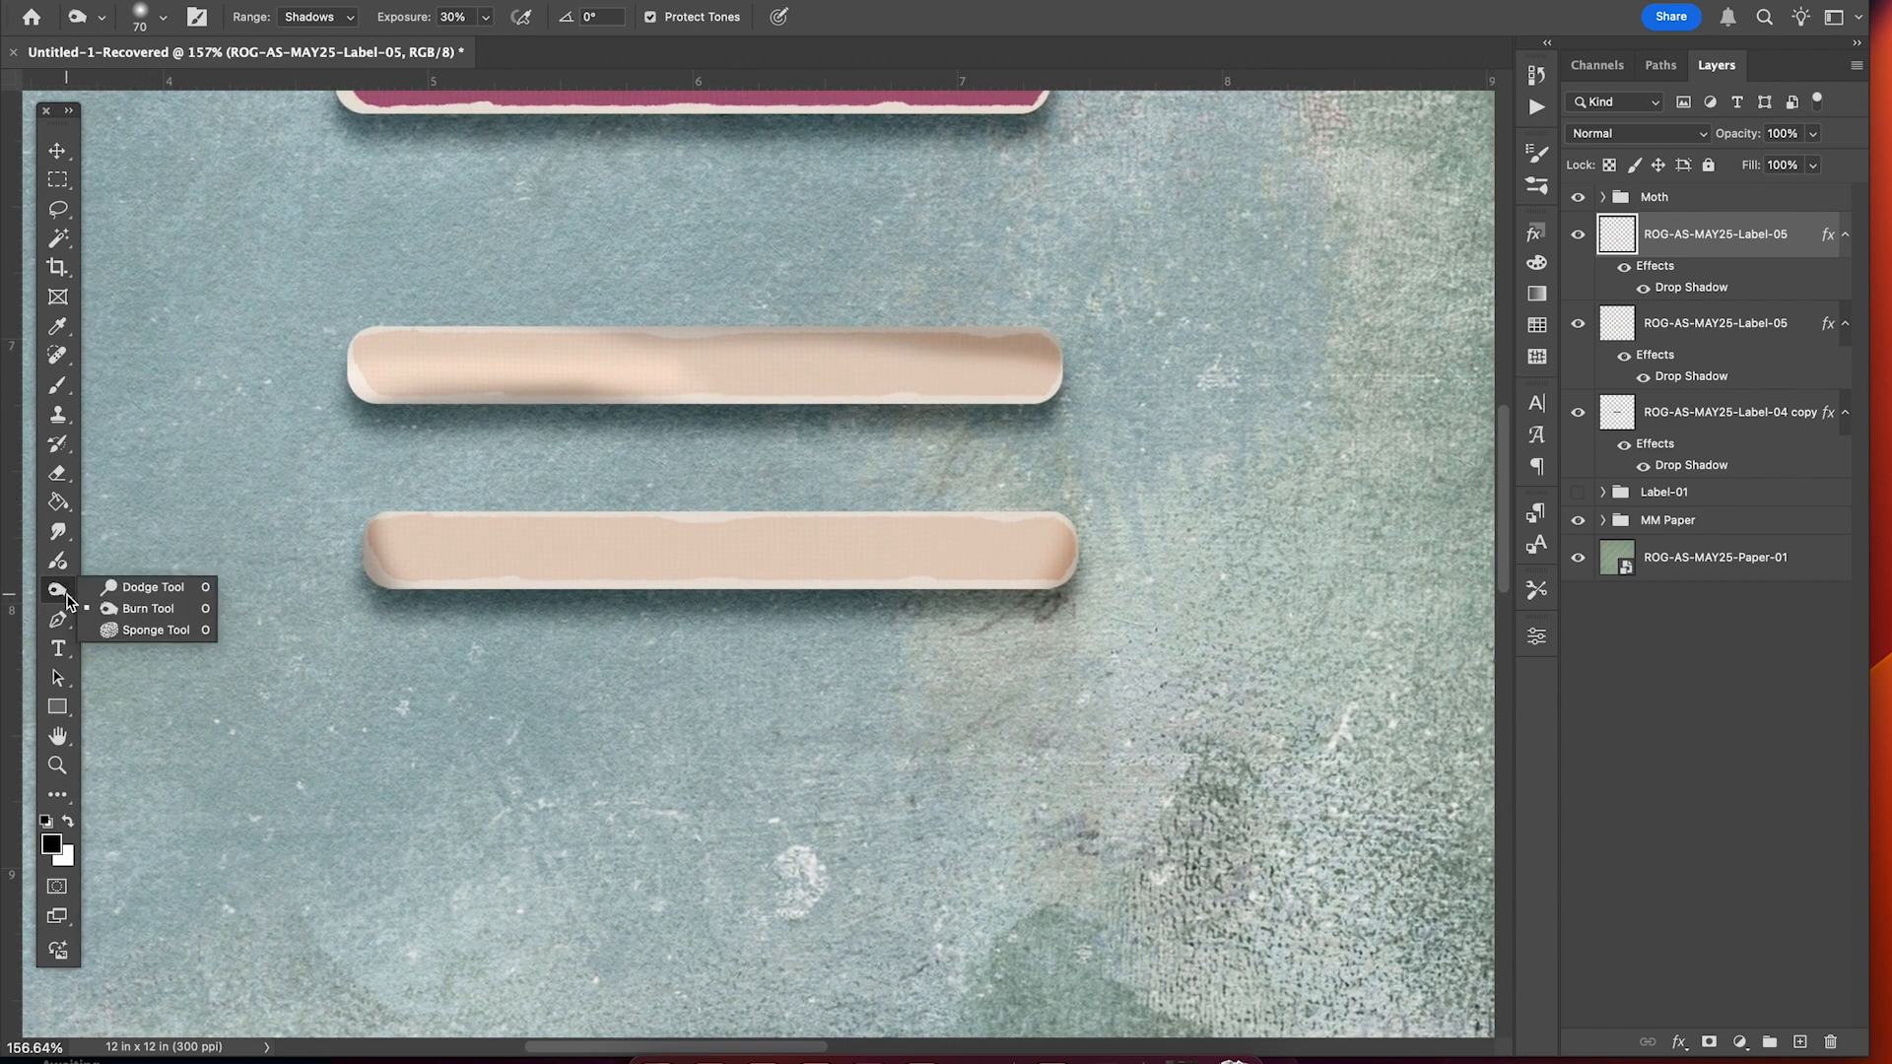
Dodge on Highlights at 3% to lighten the lower label's left end and upper-right corner.
left_click(144, 594)
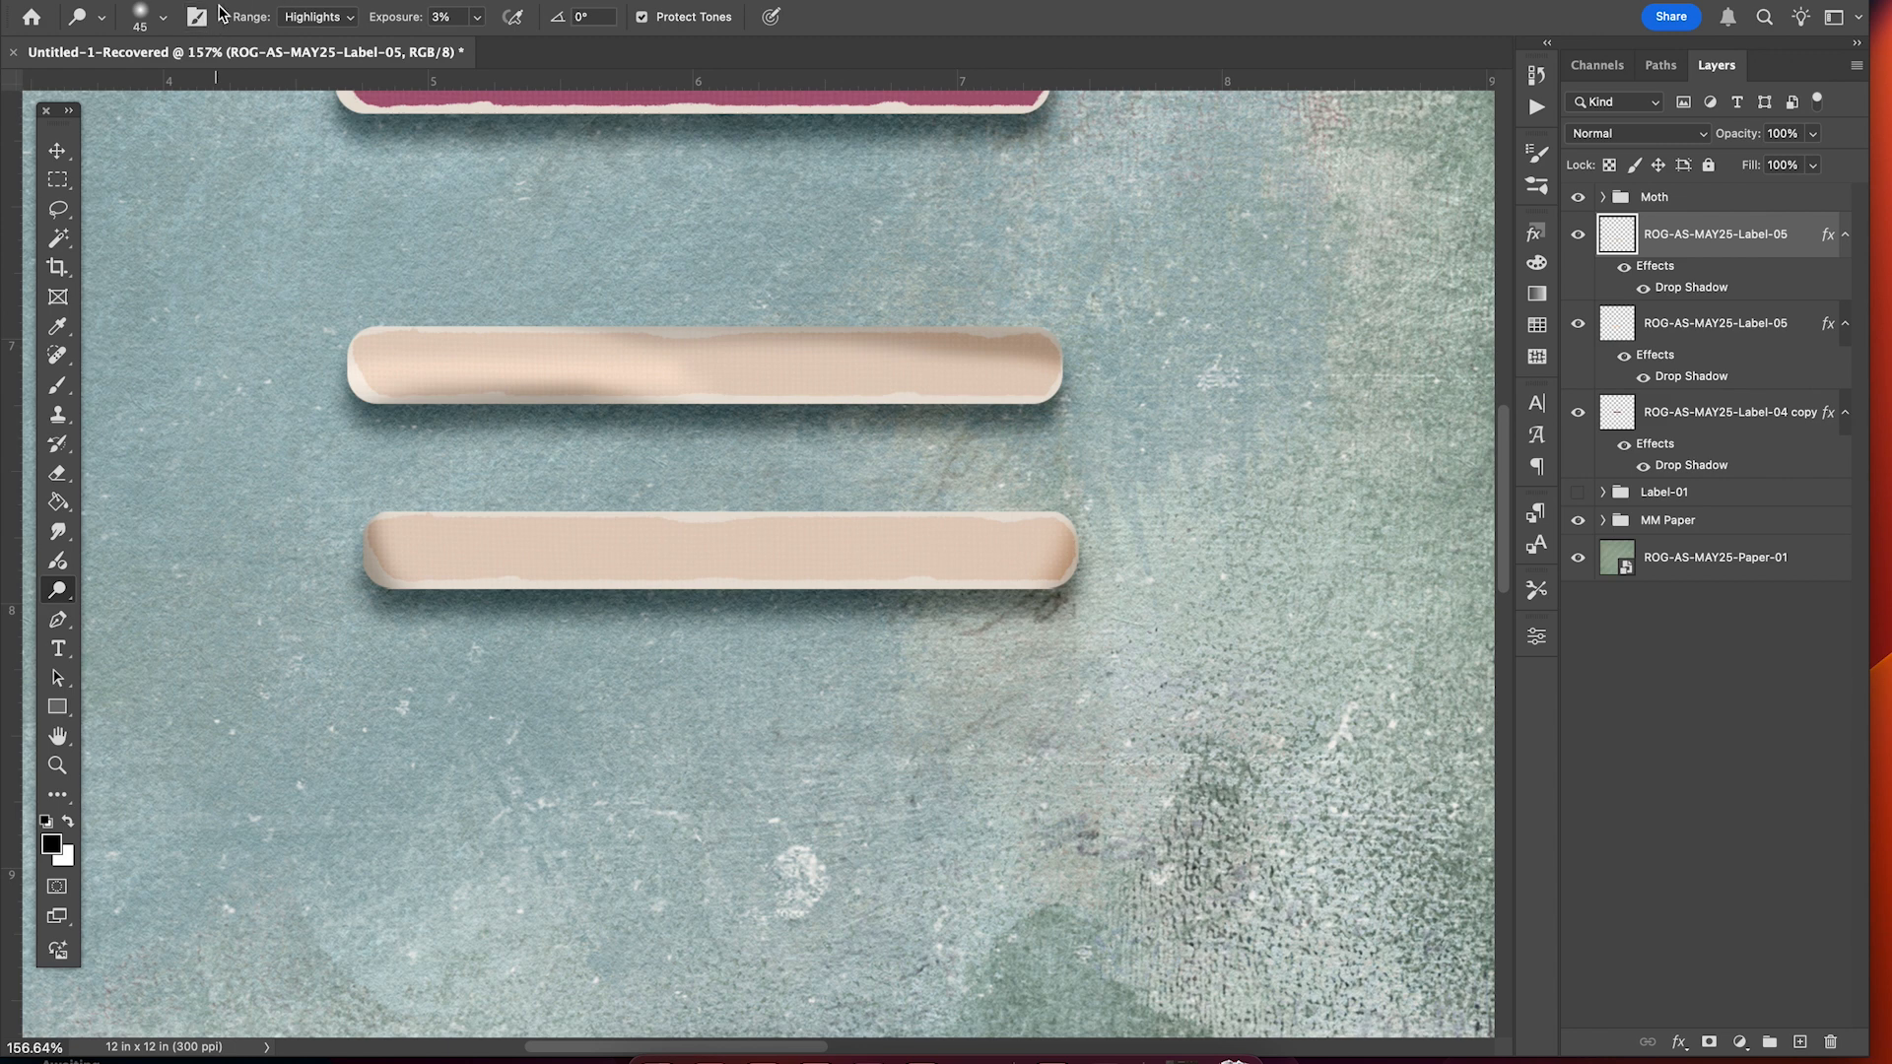
left_click(165, 17)
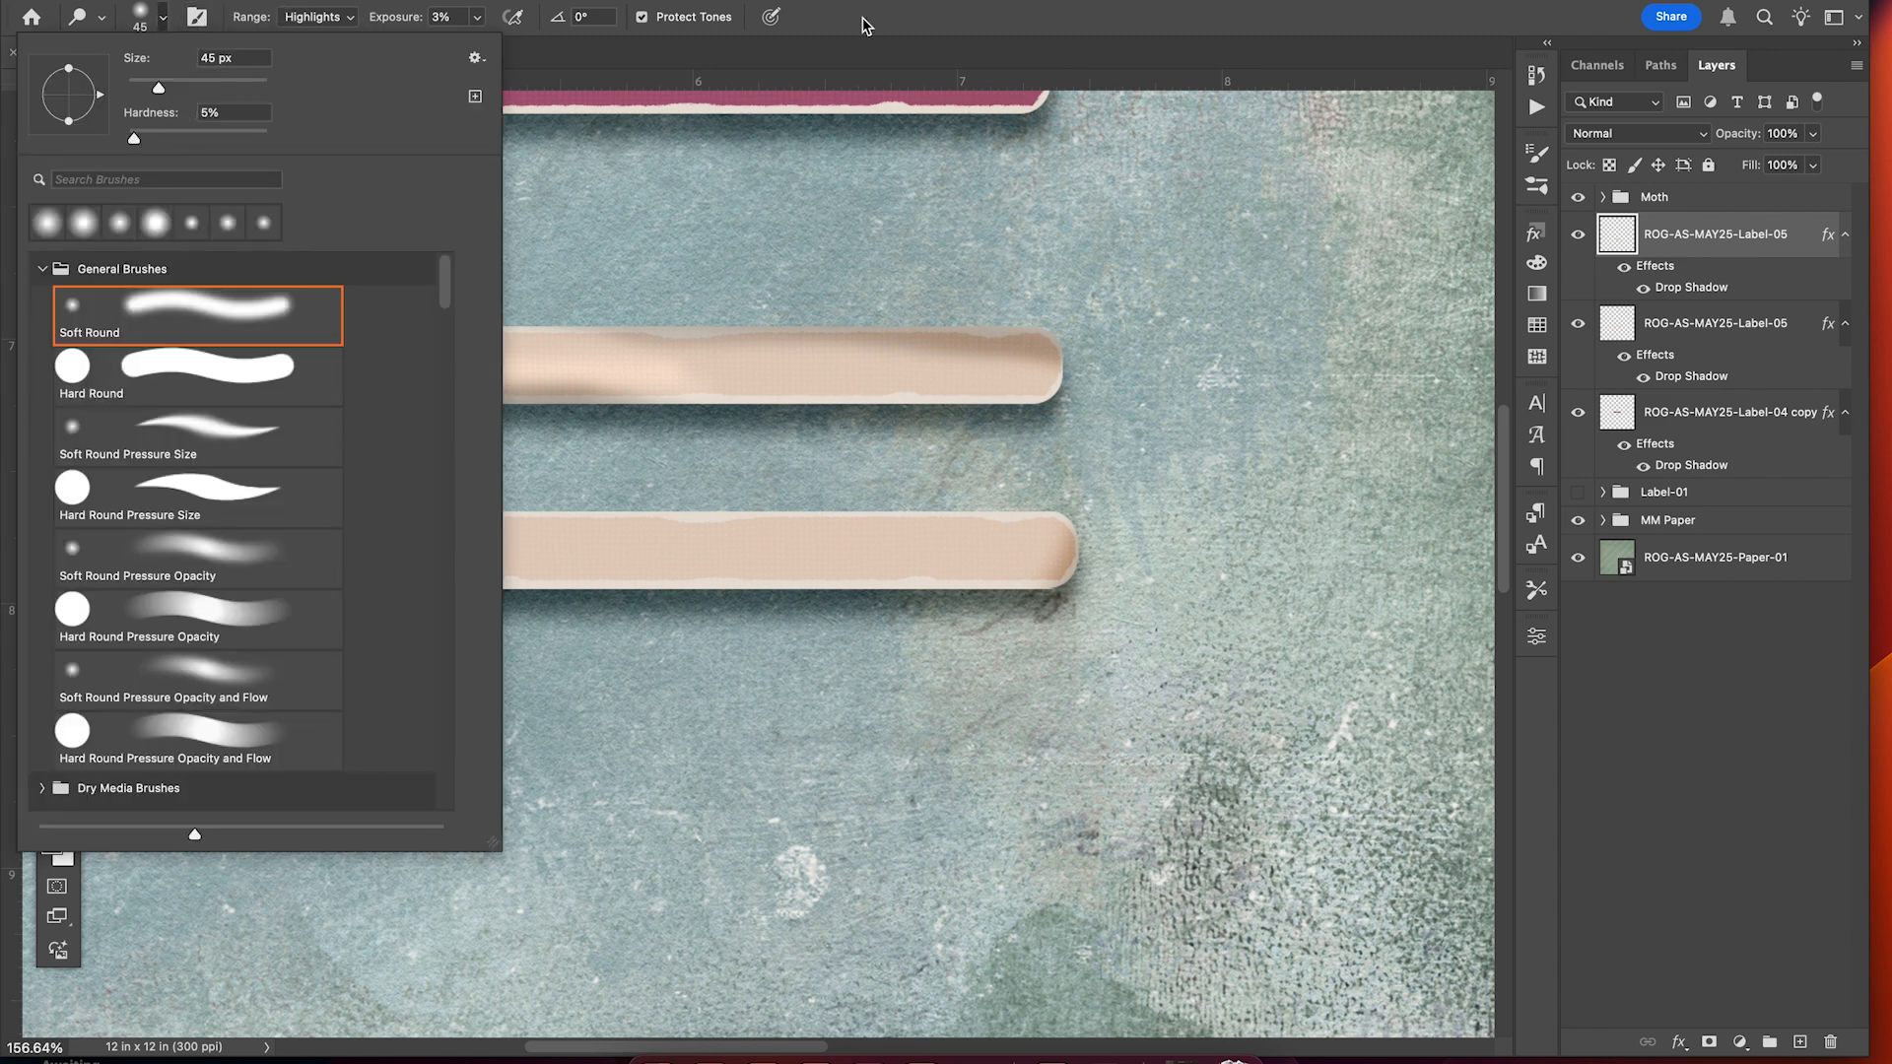
left_click(997, 26)
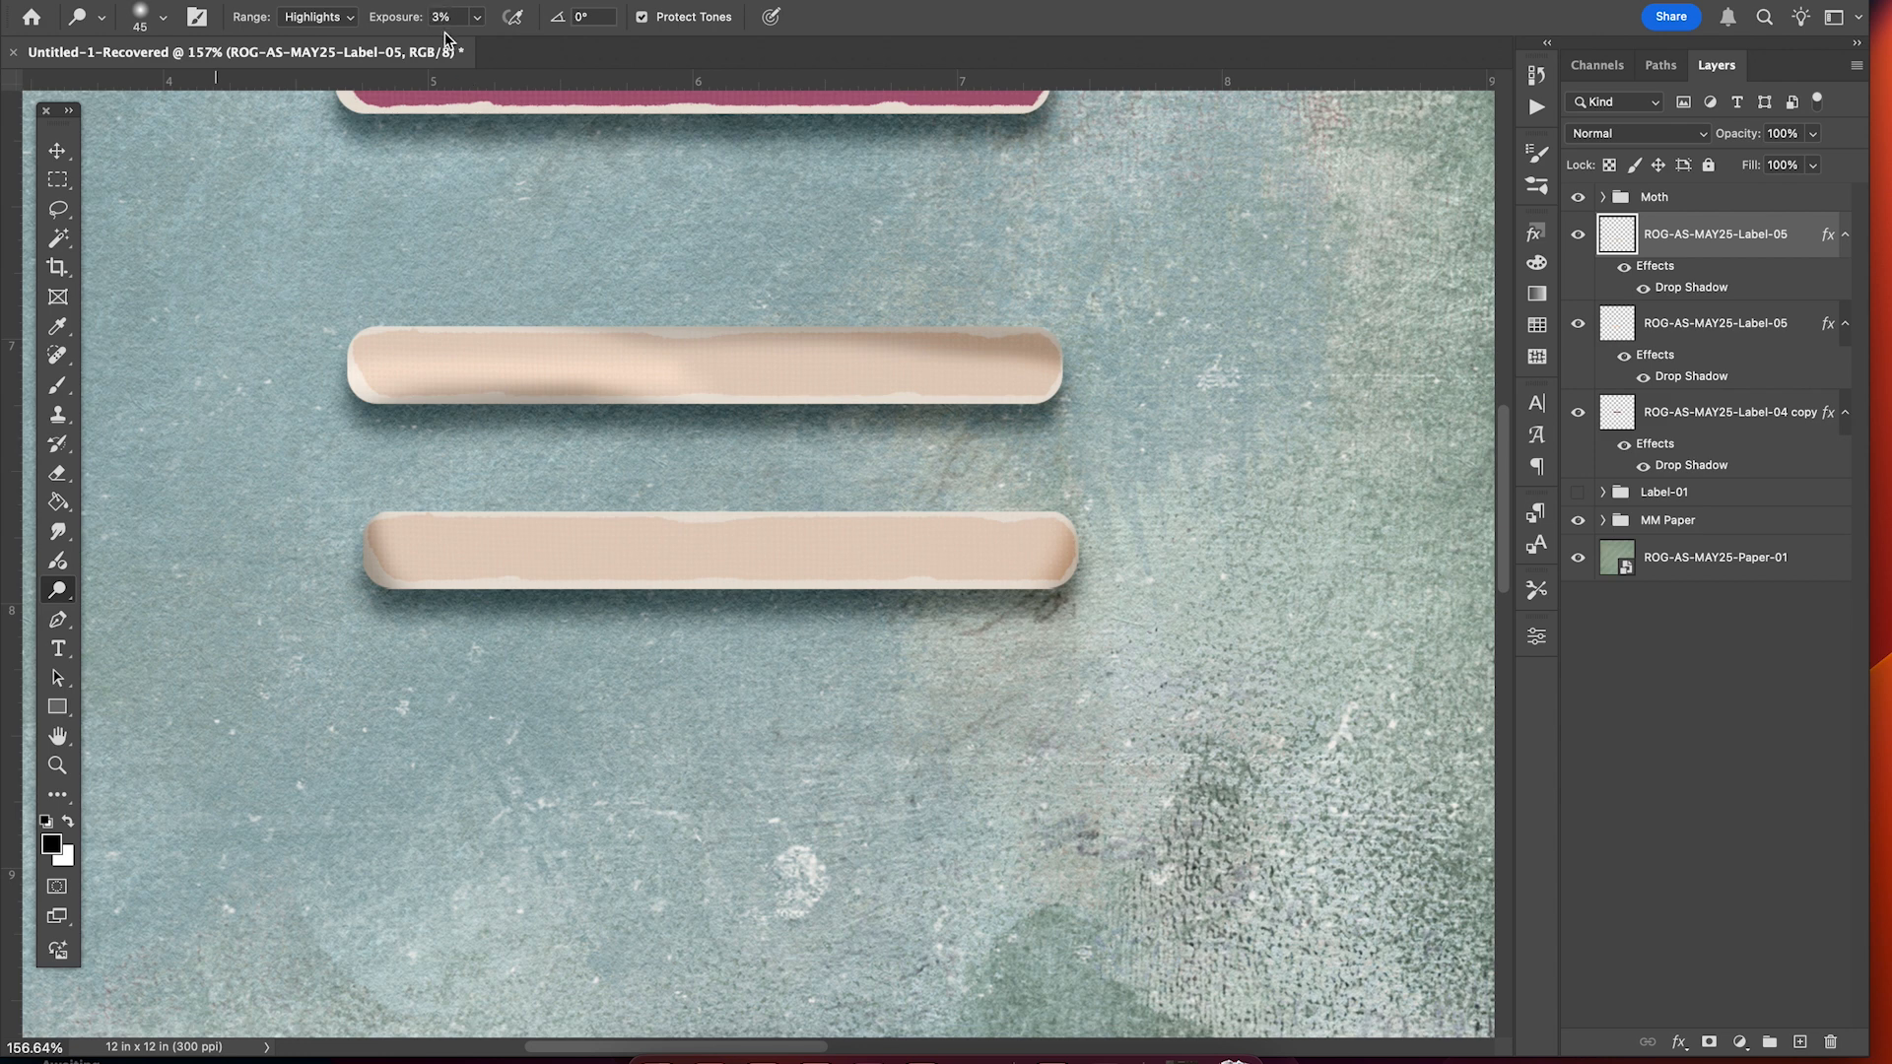
scroll(432, 630, "up", 3)
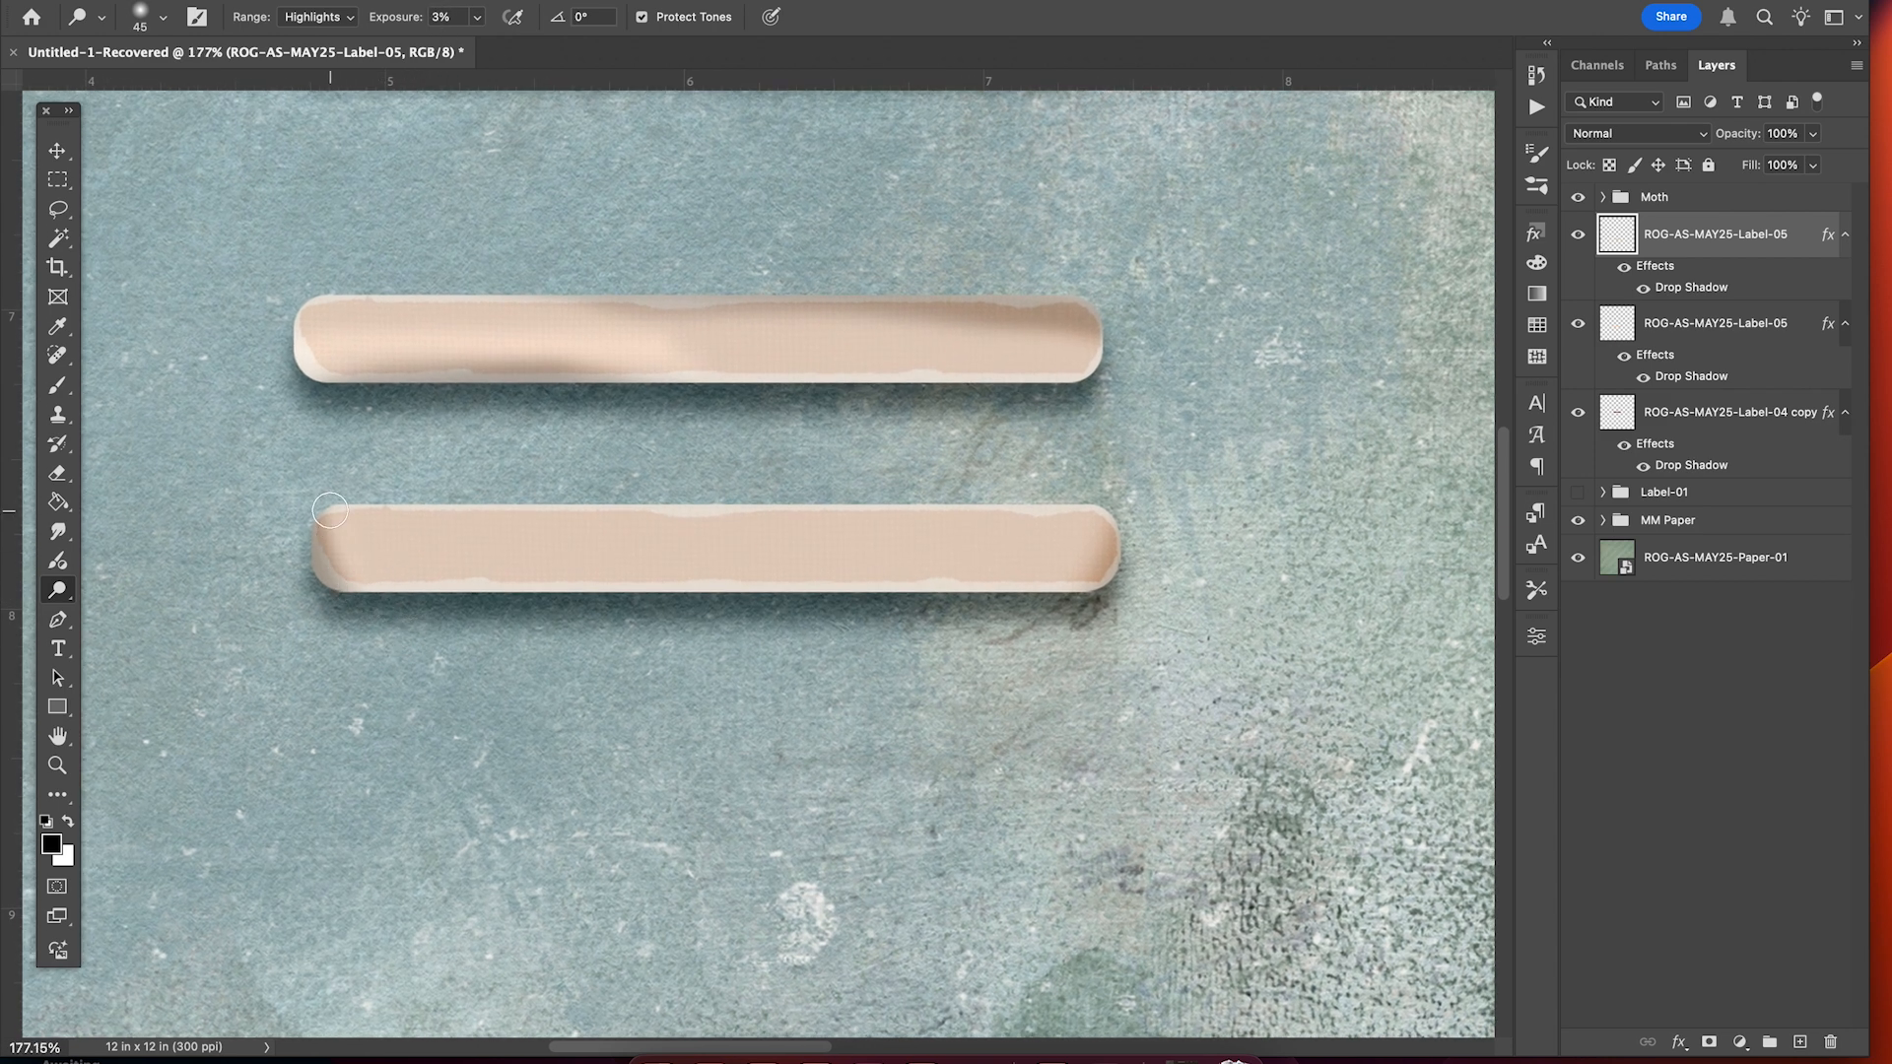
left_click_drag(330, 511, 340, 578)
left_click_drag(1107, 530, 1032, 603)
scroll(615, 683, "down", 4)
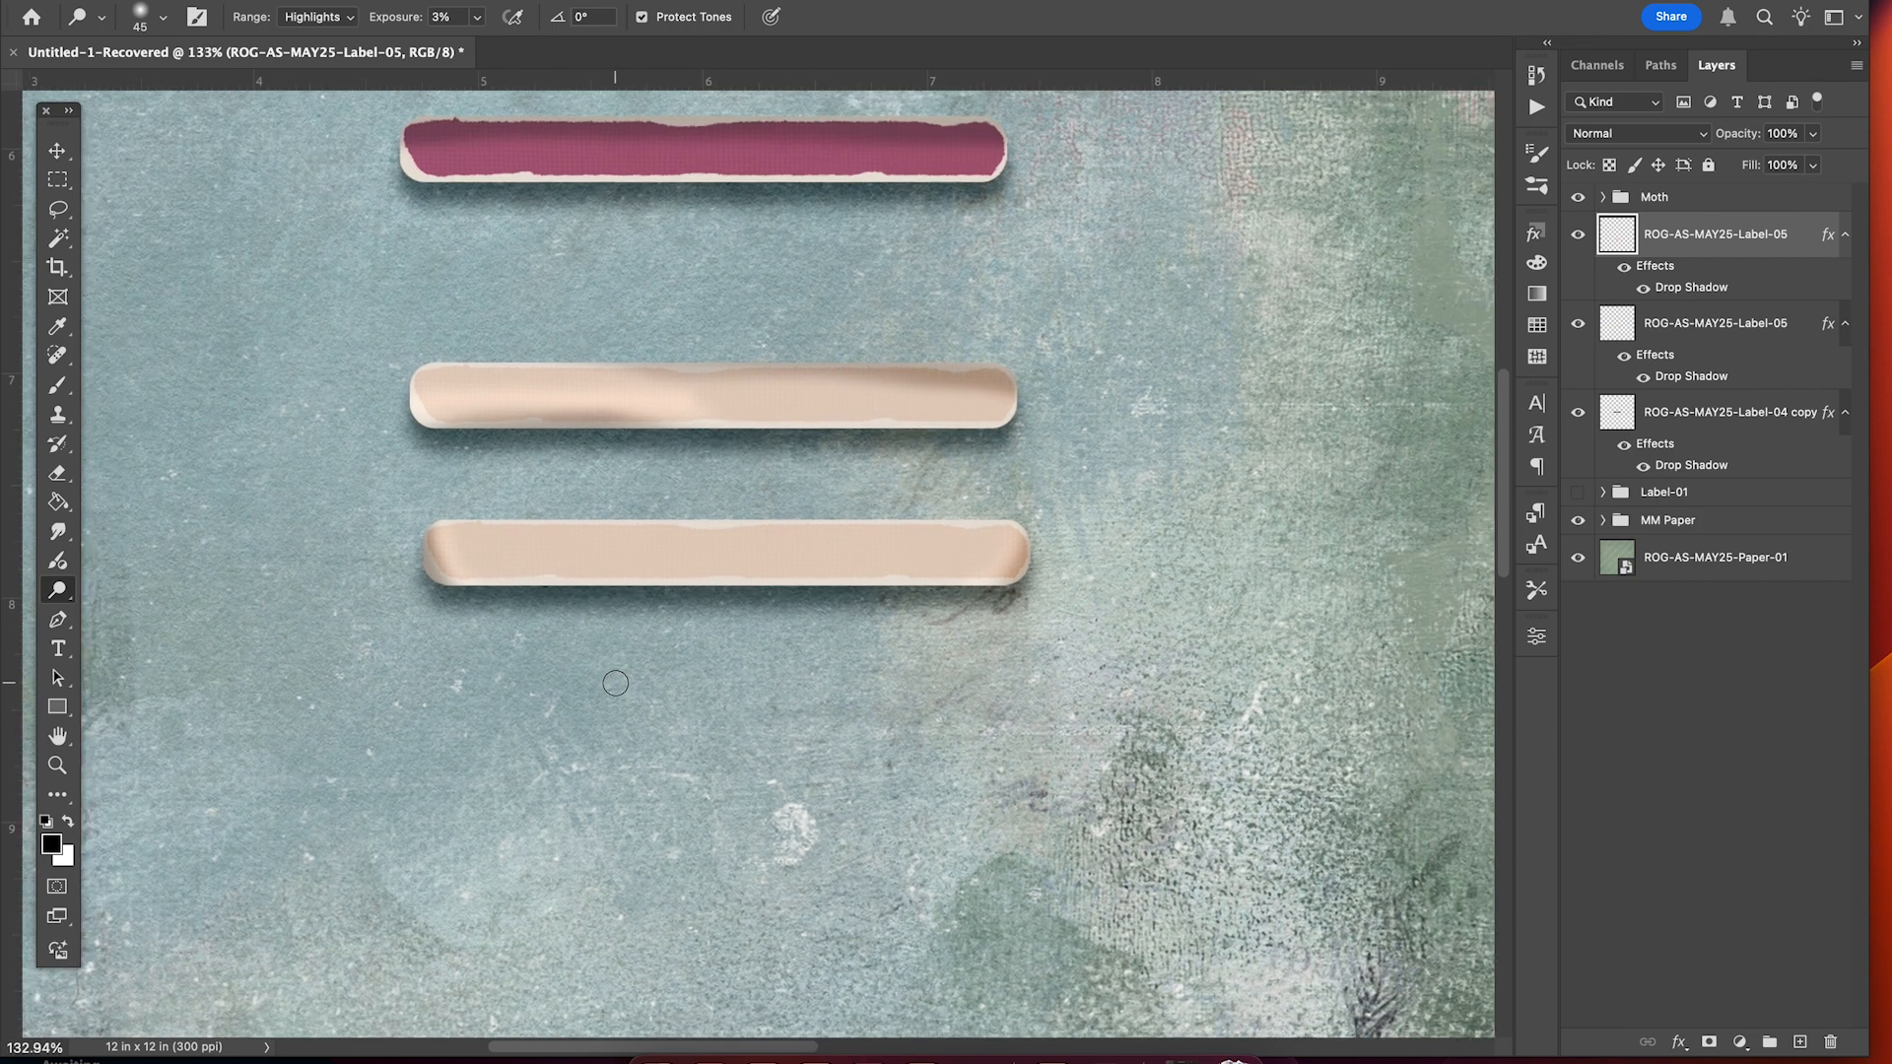
scroll(615, 683, "down", 2)
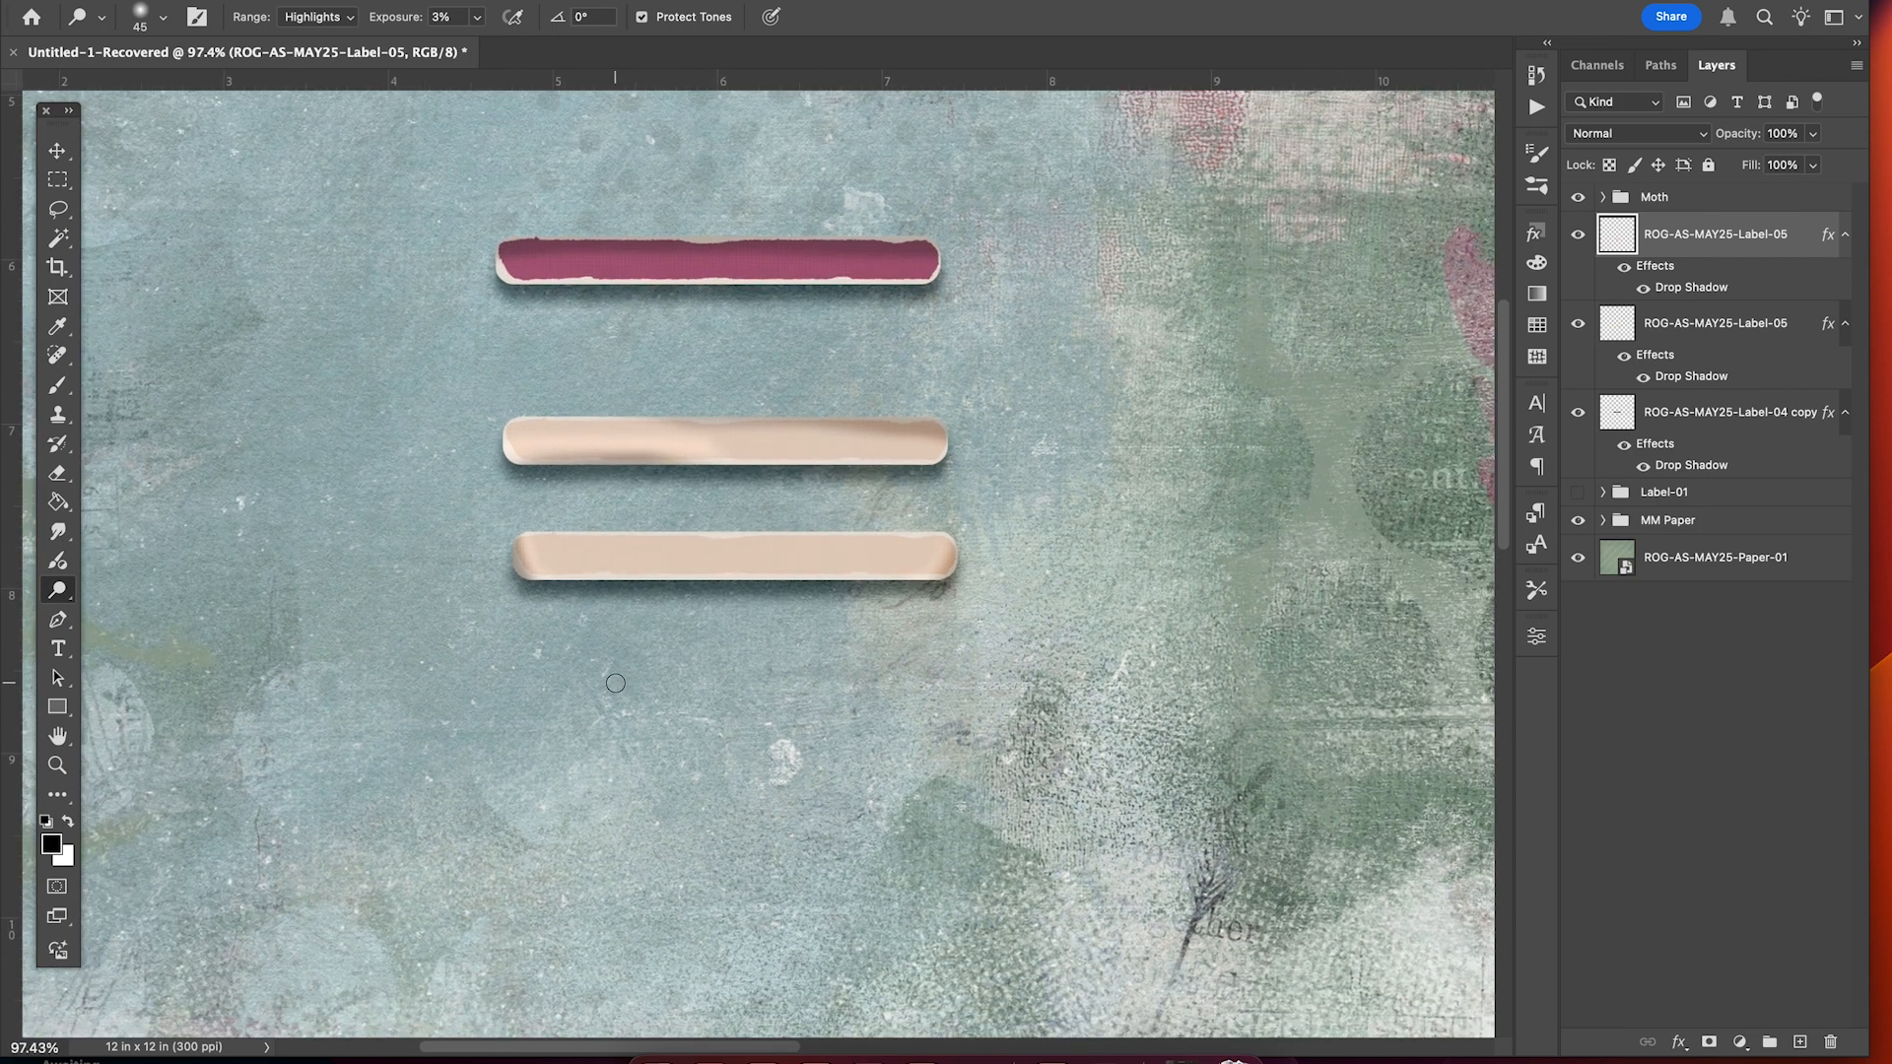